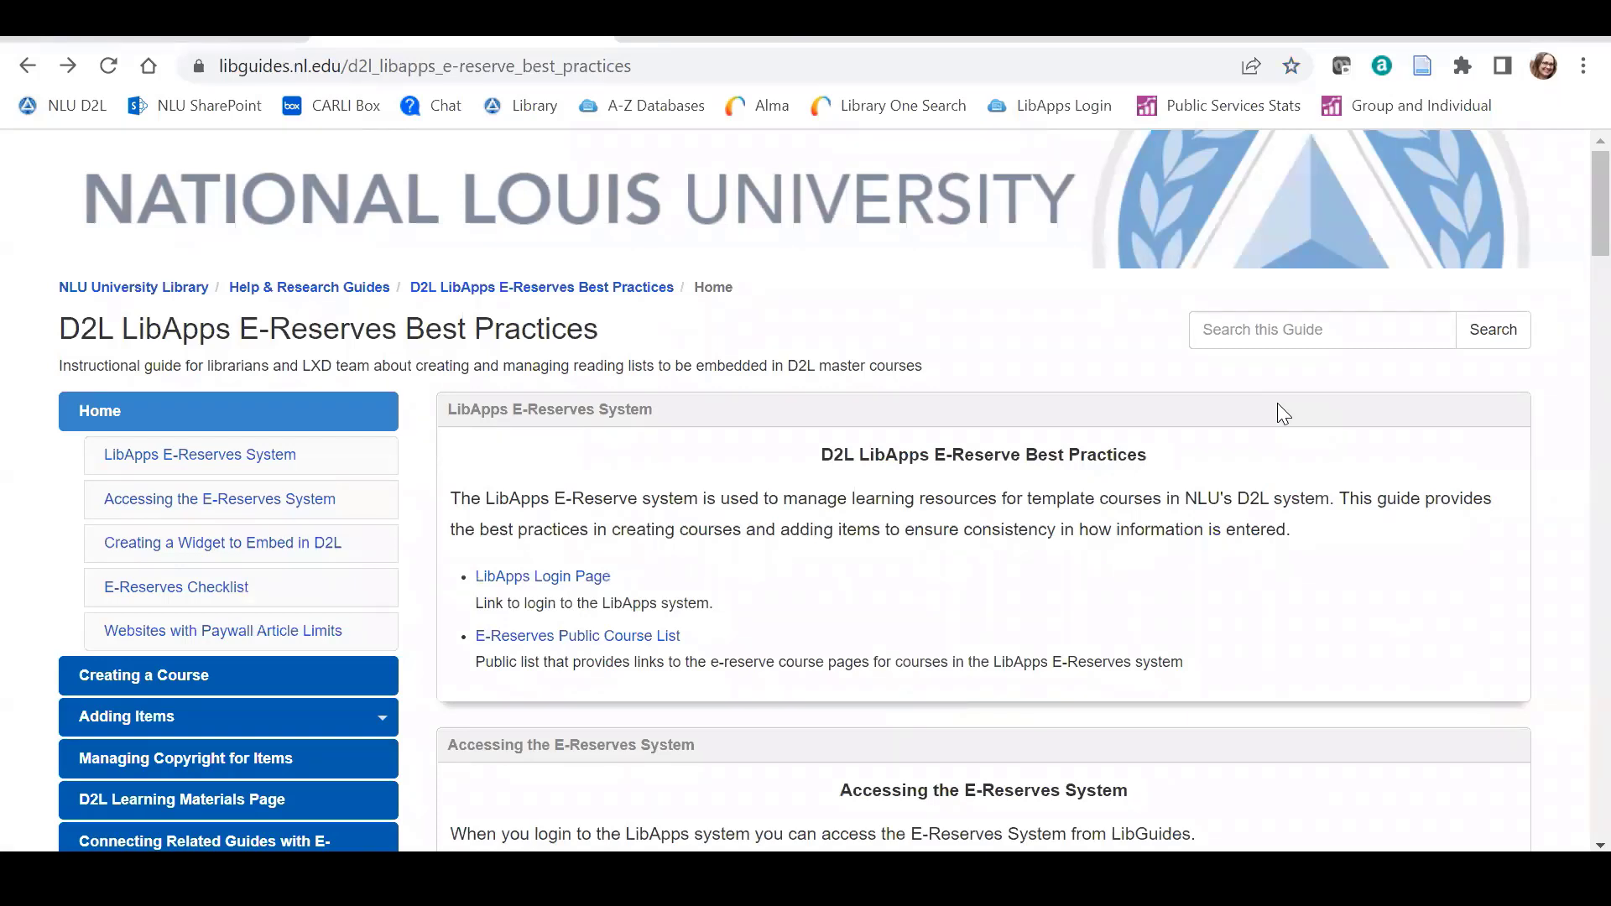
Step: Look over the guide's LibApps E-Reserves System section and open the E-Reserves Public Course List
scroll(1284, 415, "down", 9)
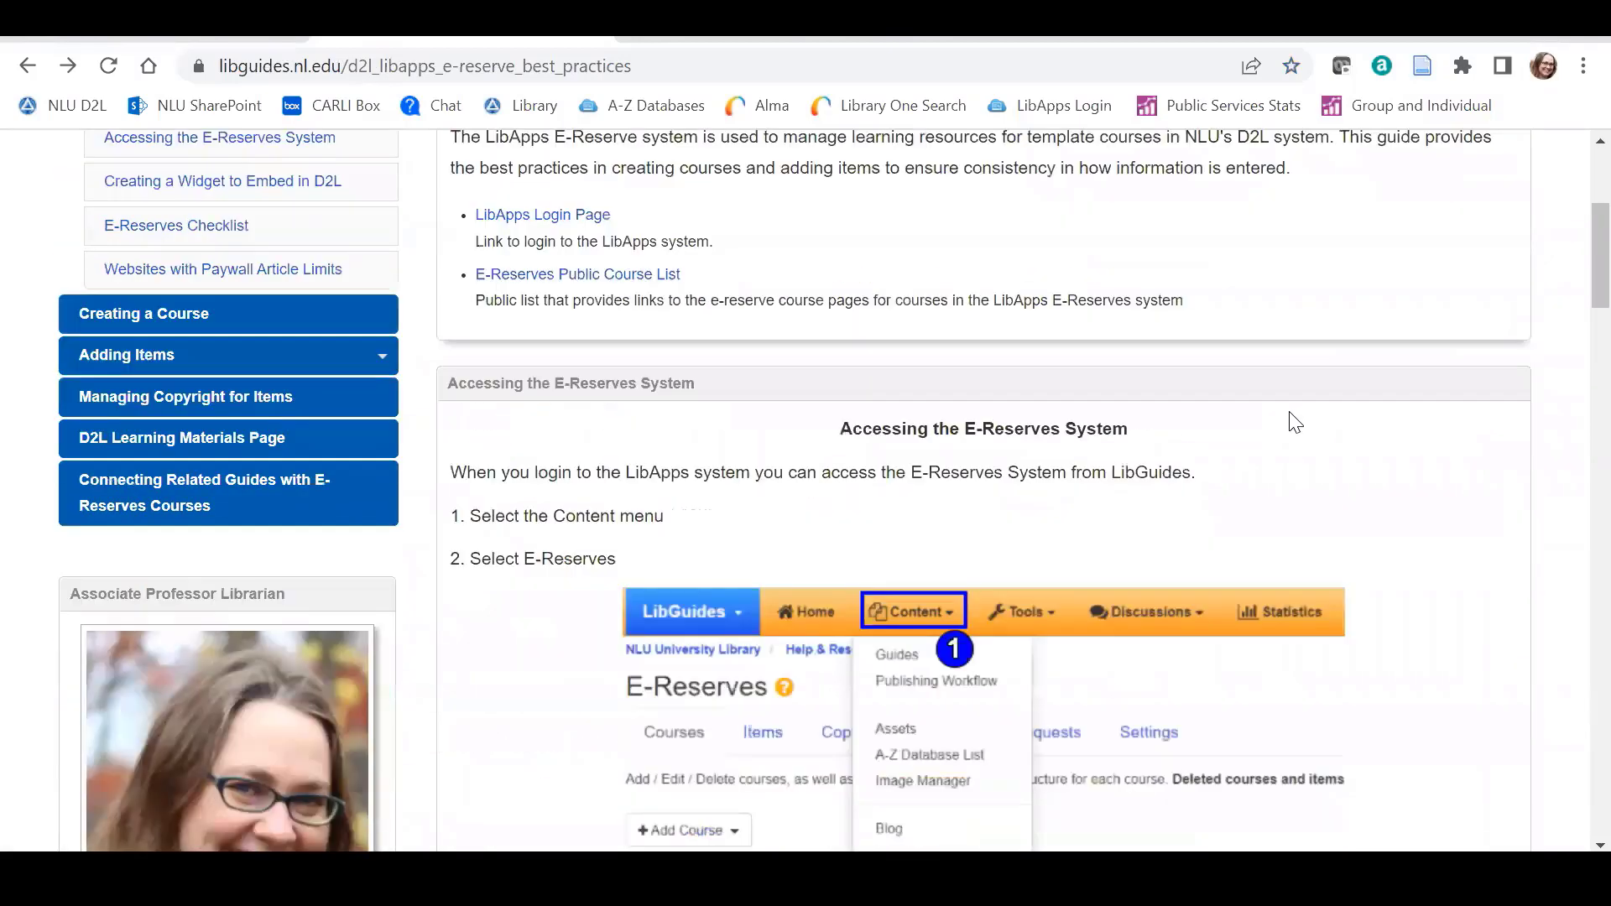
scroll(1288, 425, "up", 9)
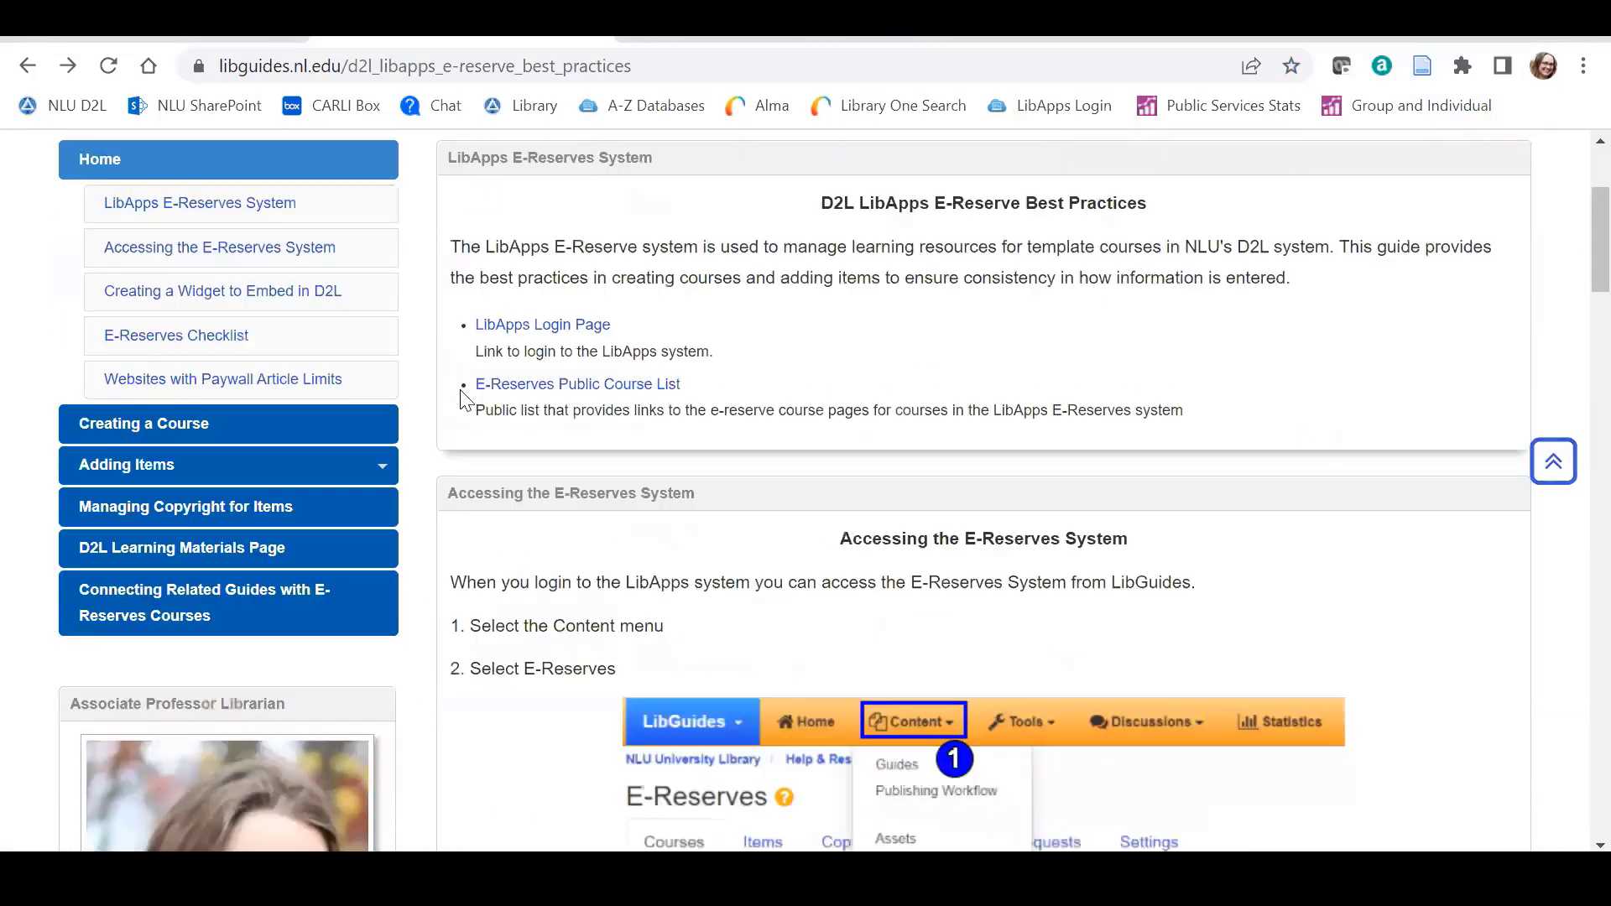
scroll(1007, 516, "up", 2)
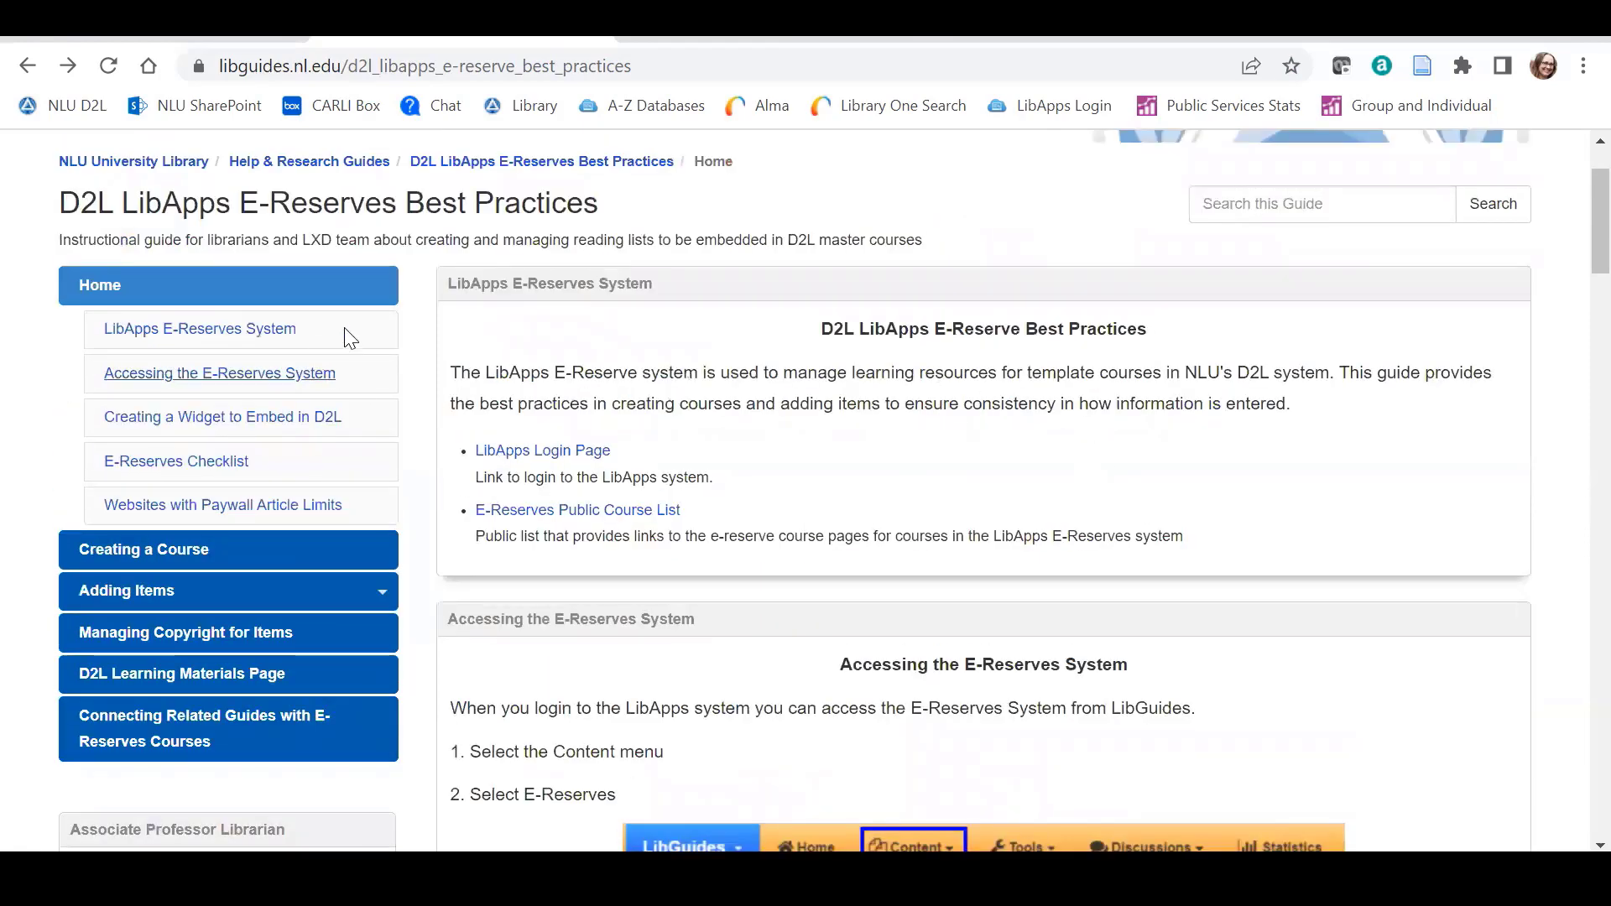
left_click(589, 512)
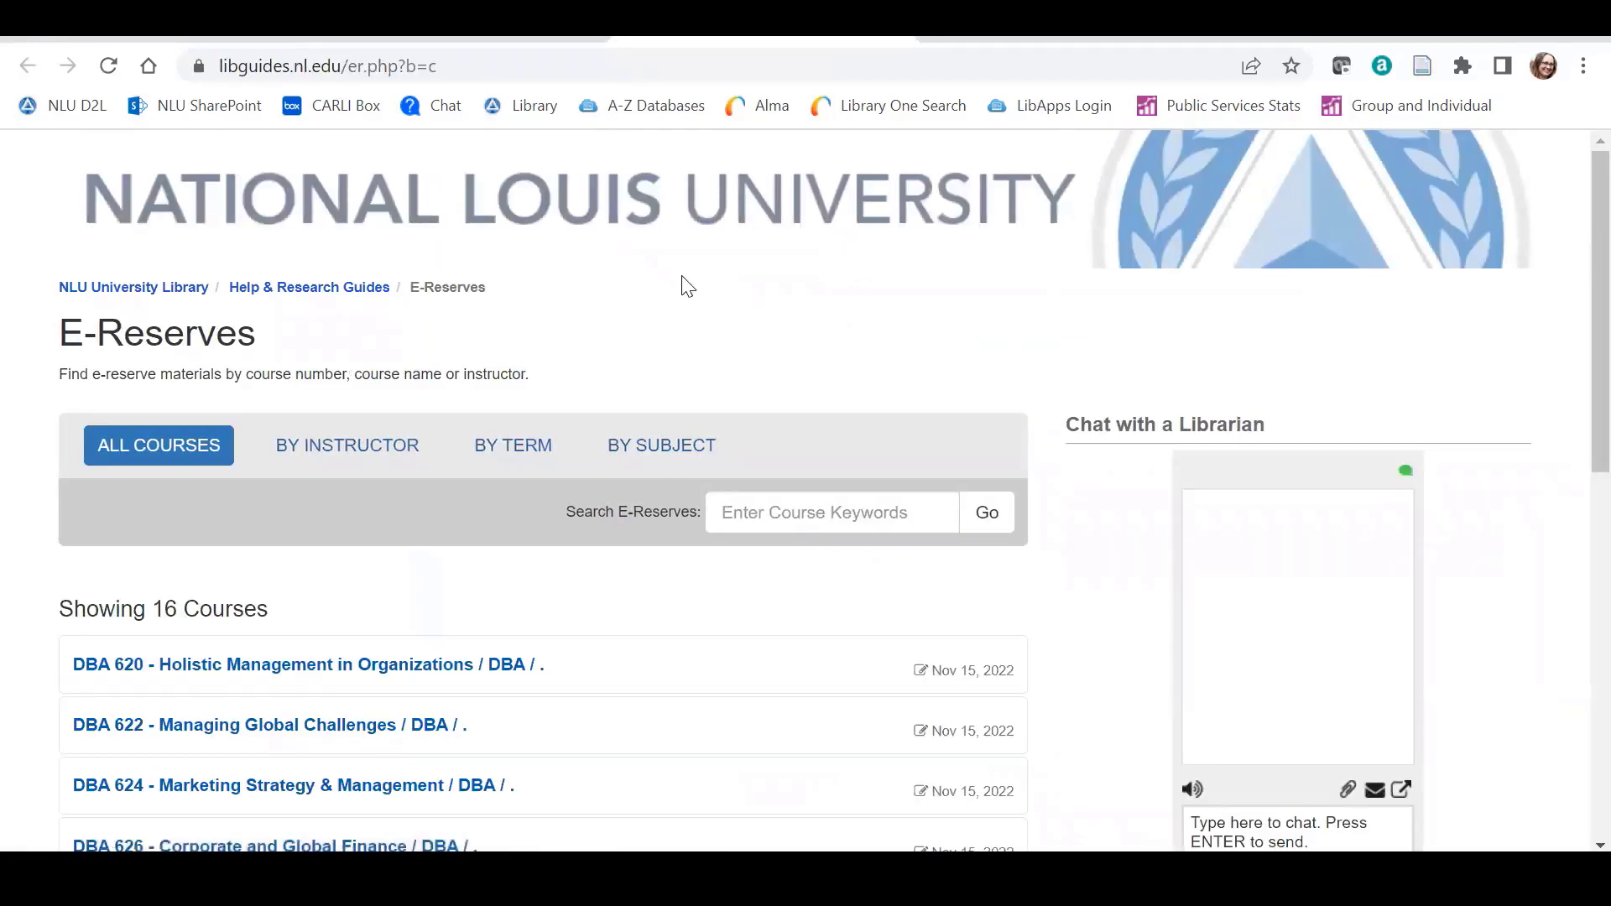
Step: Browse the public e-reserves course list and open the page of DBA 620 - Holistic Management in Organizations
scroll(702, 285, "down", 2)
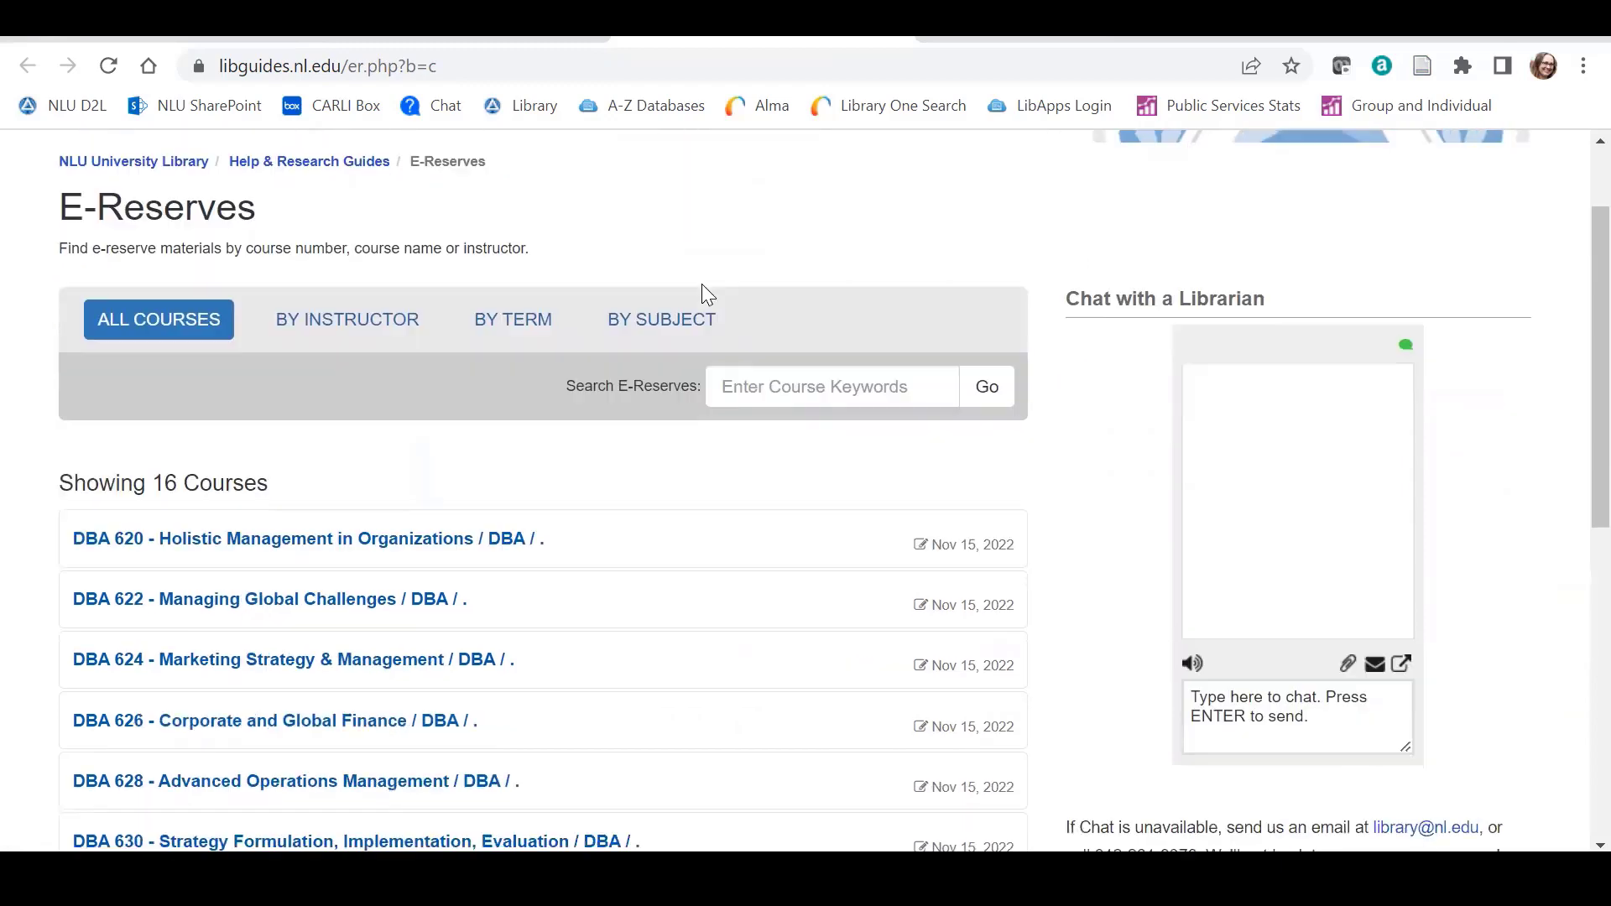
scroll(694, 468, "down", 2)
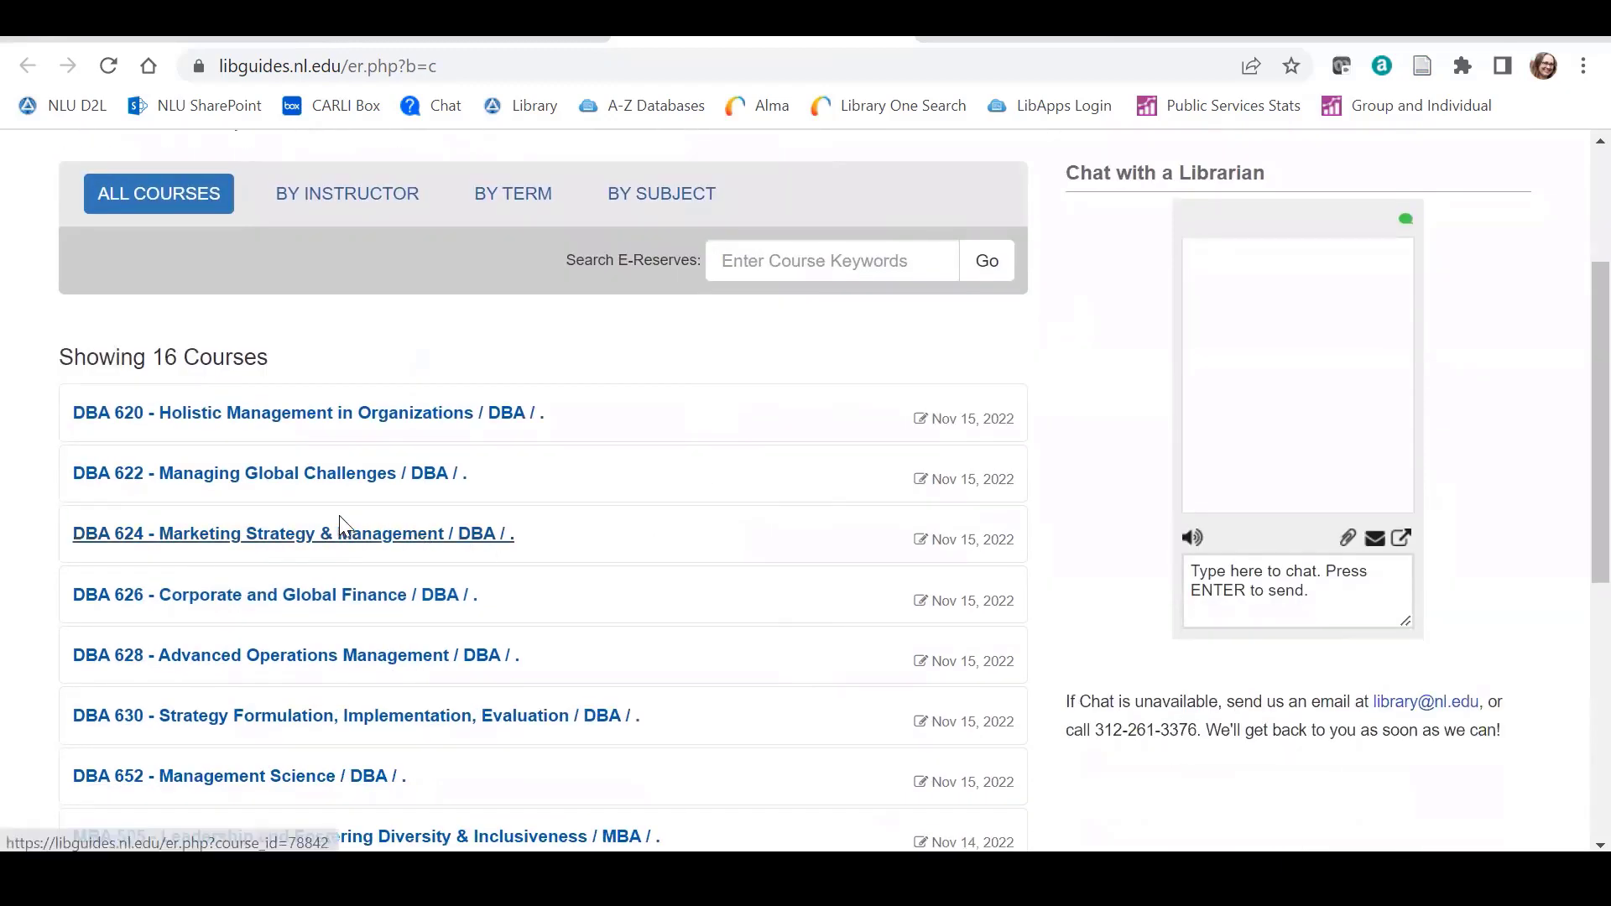
scroll(710, 568, "down", 2)
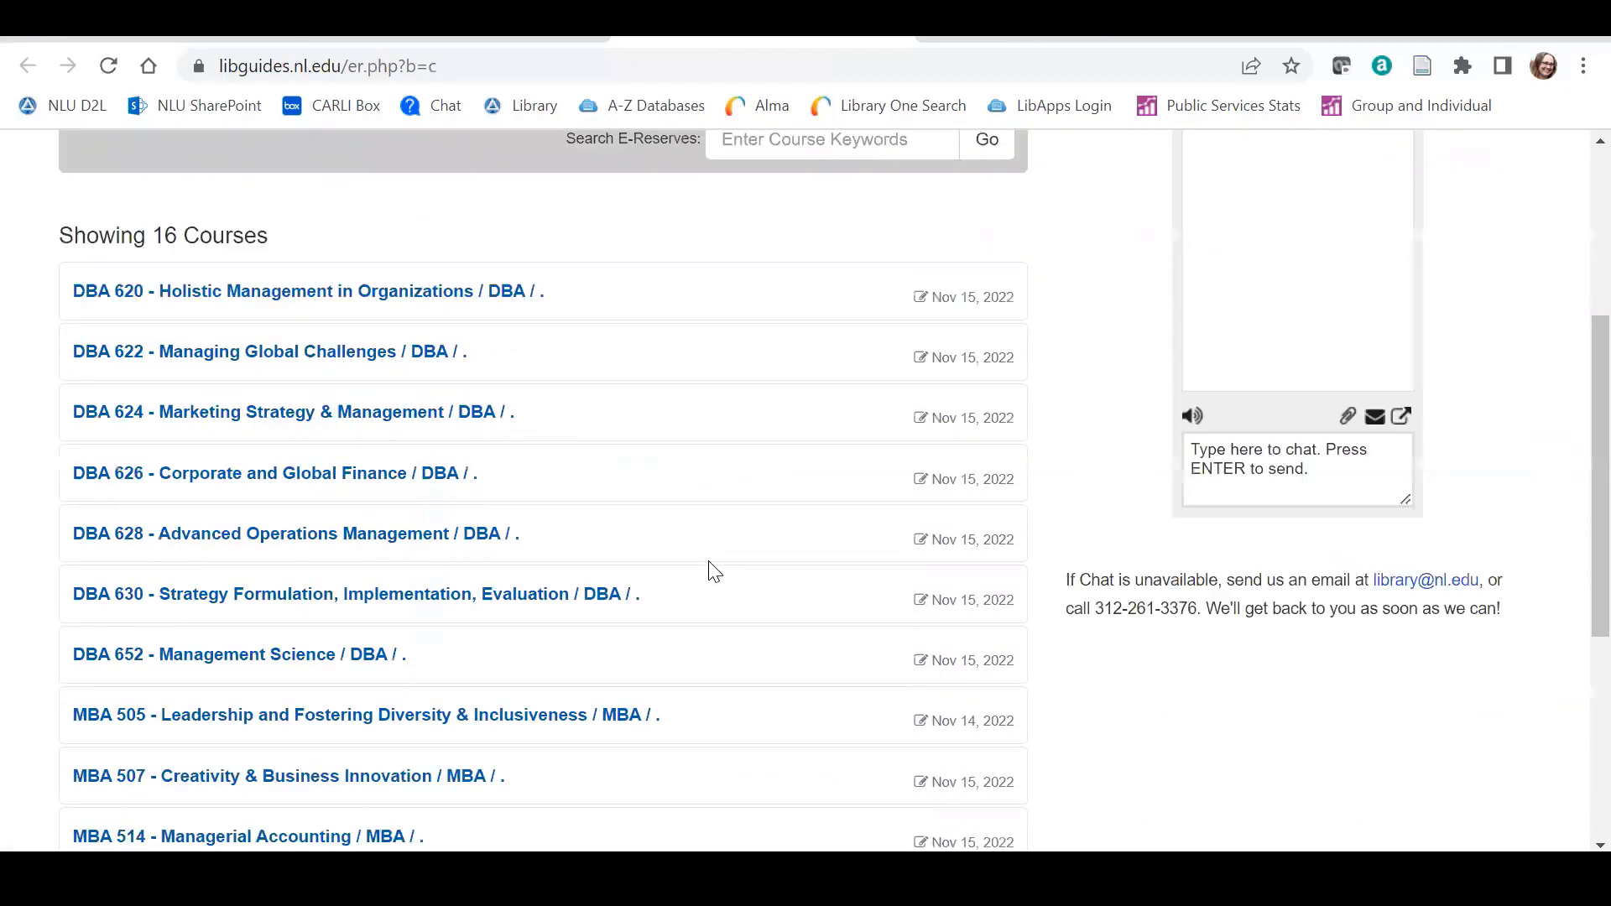
scroll(520, 580, "up", 3)
left_click(334, 548)
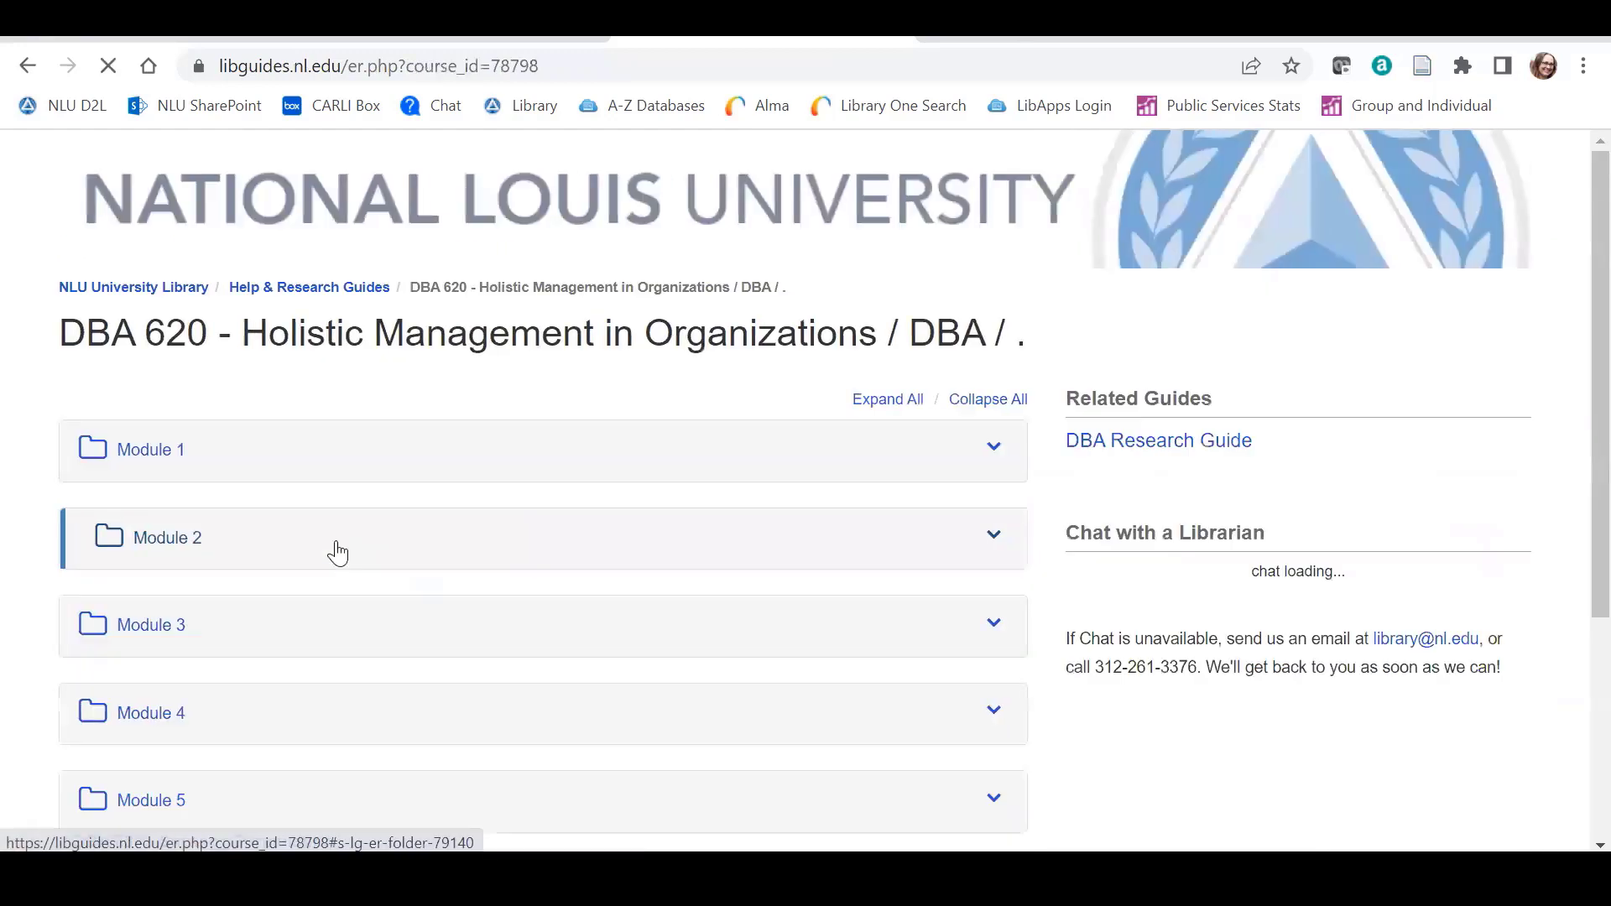
Step: Switch to the LibGuides dashboard and open its E-Reserves management page
left_click(570, 65)
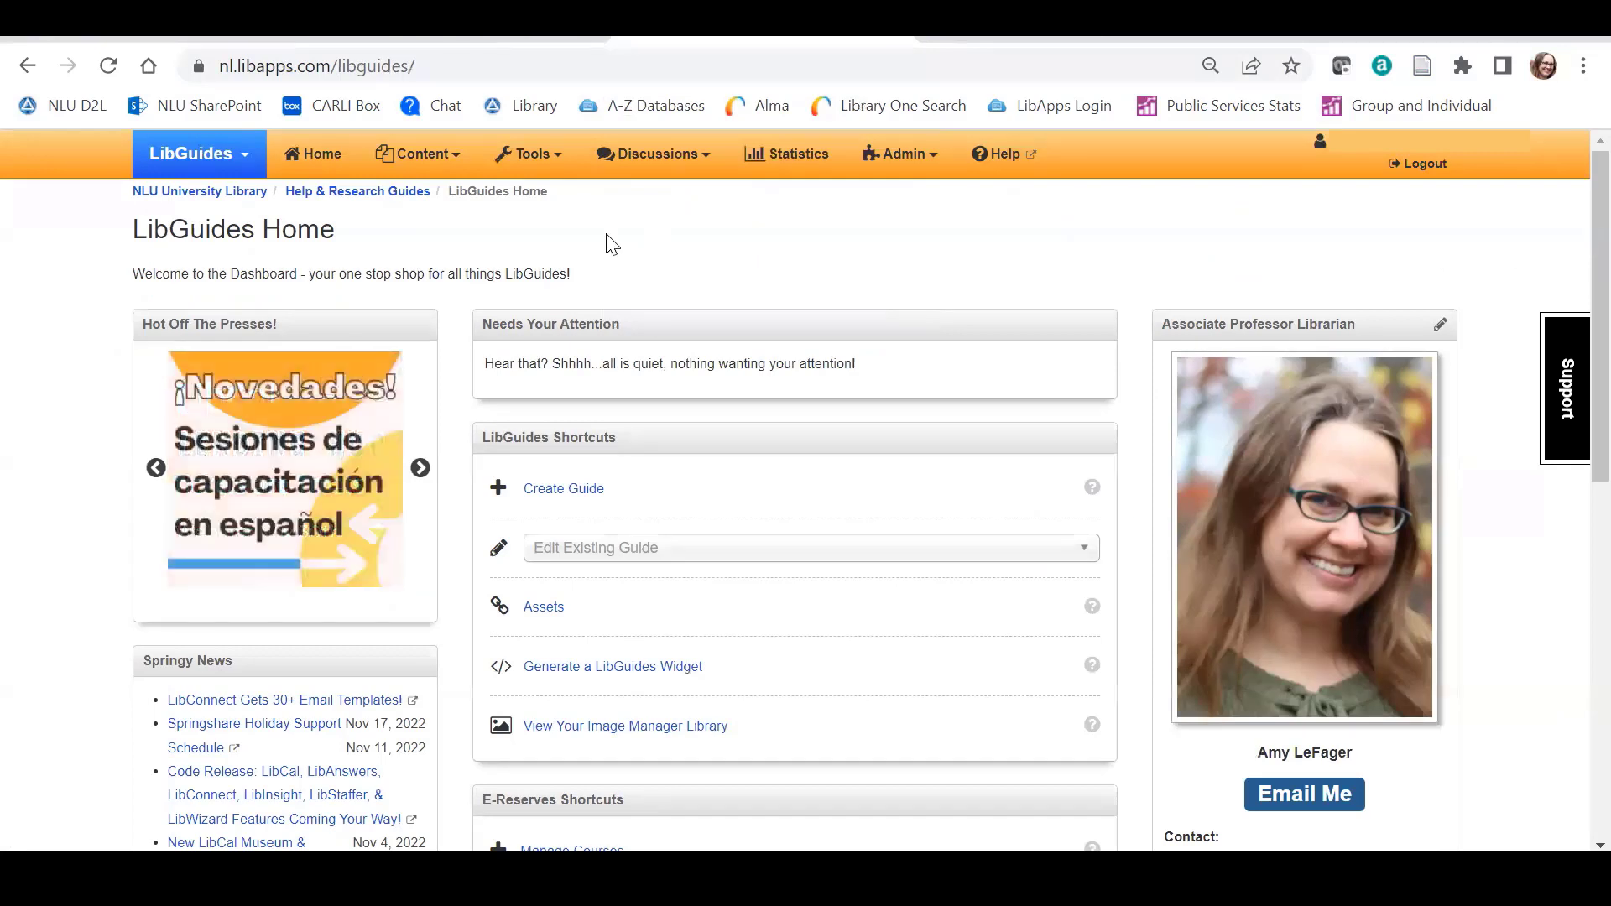
left_click(245, 160)
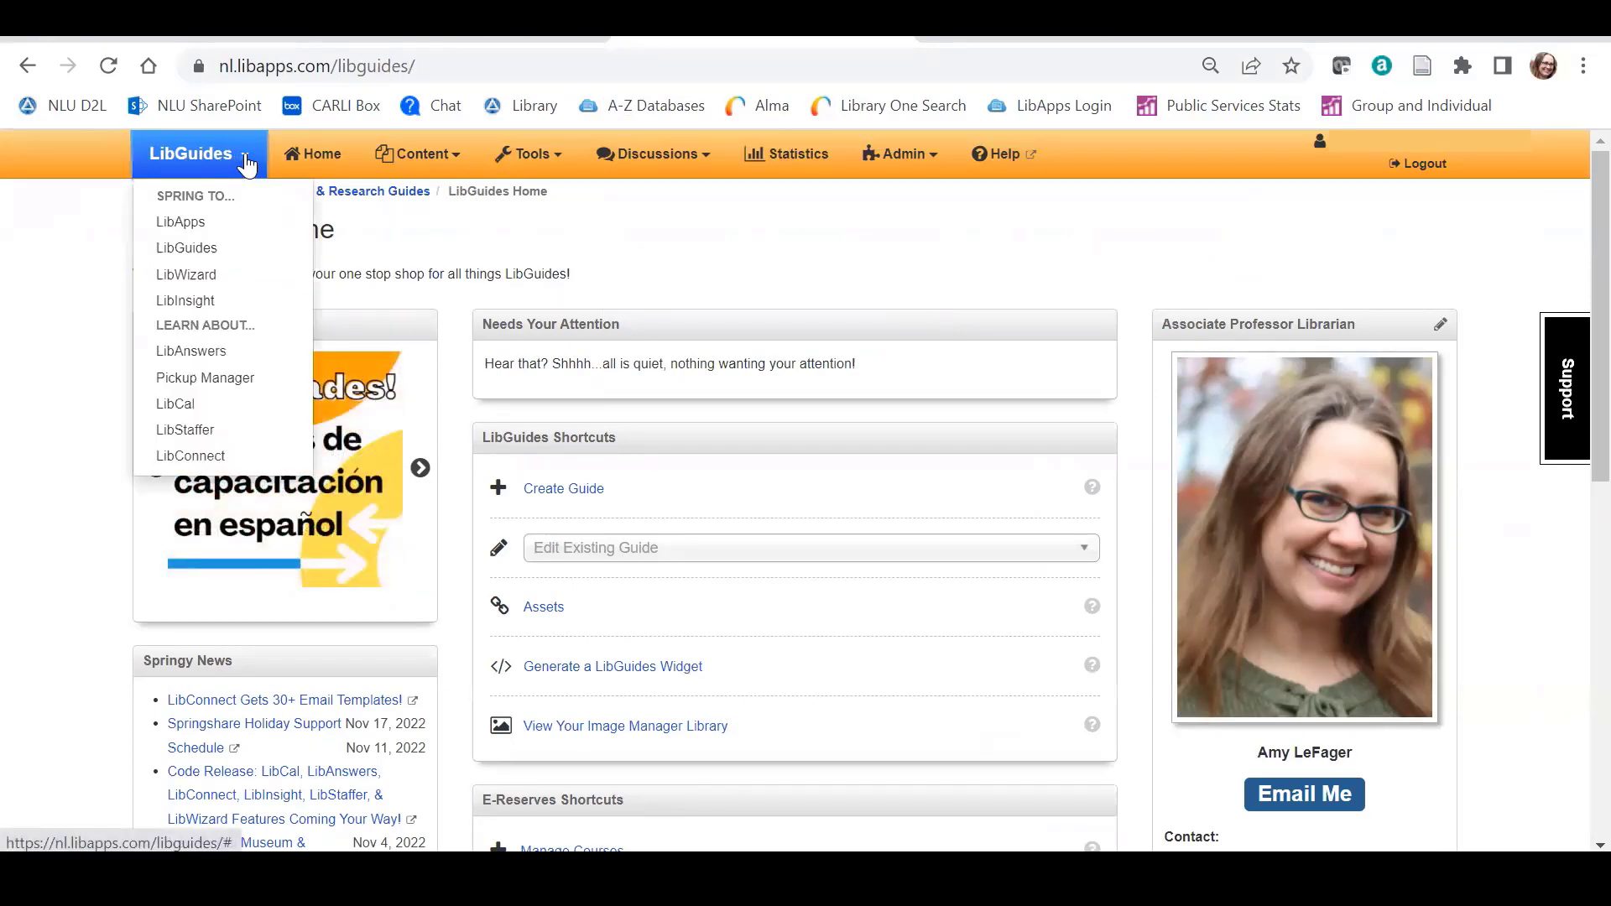
left_click(245, 161)
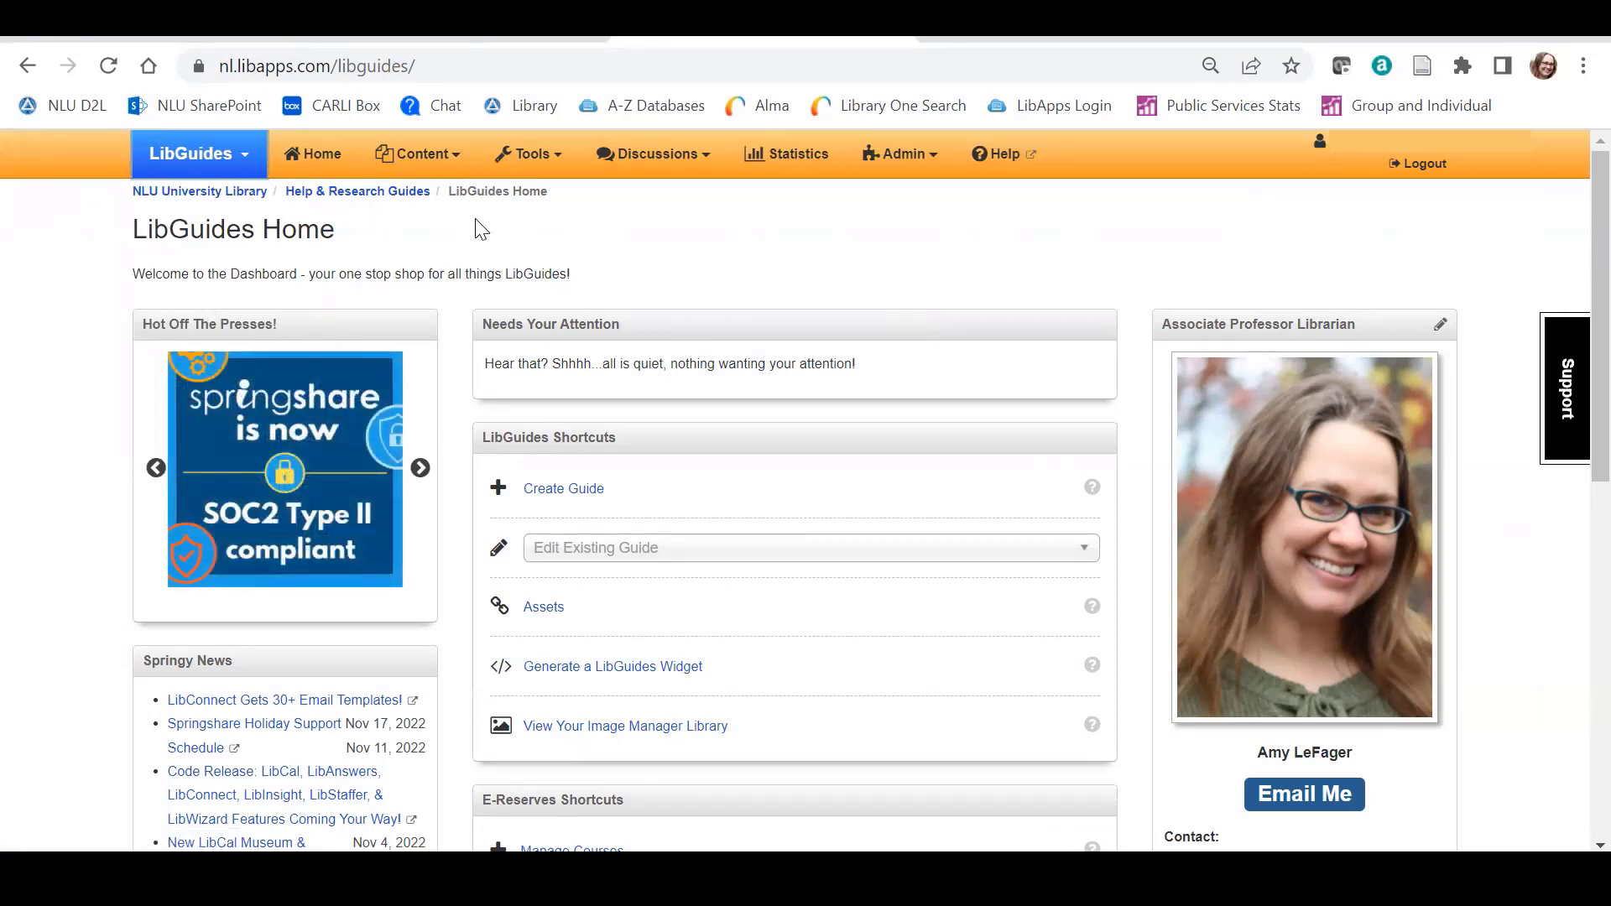
left_click(454, 162)
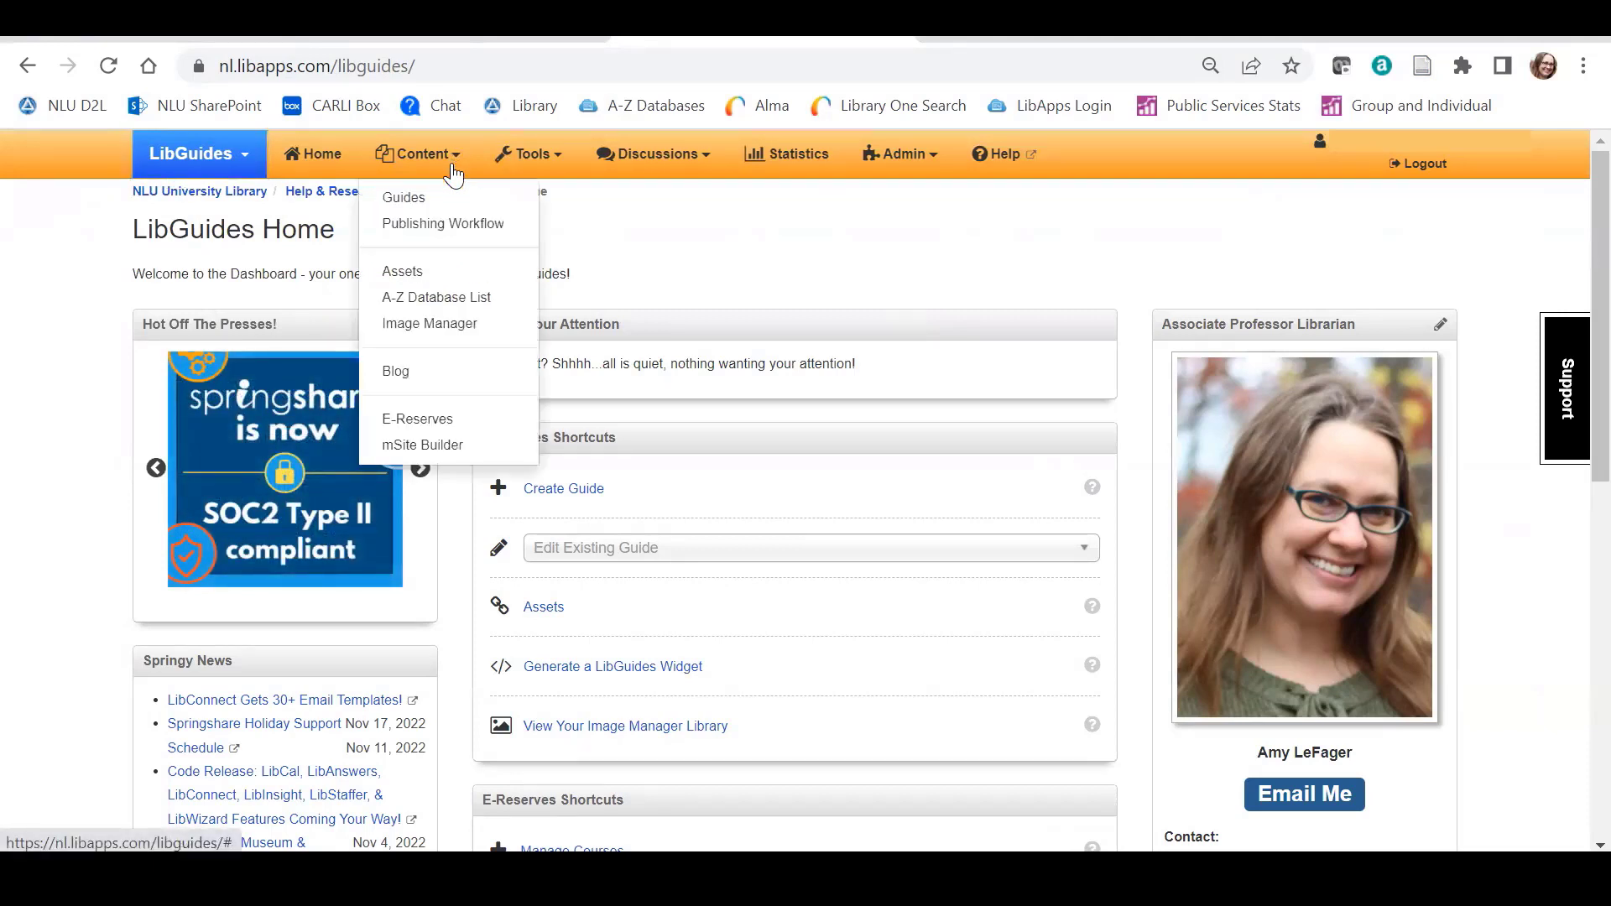
left_click(442, 426)
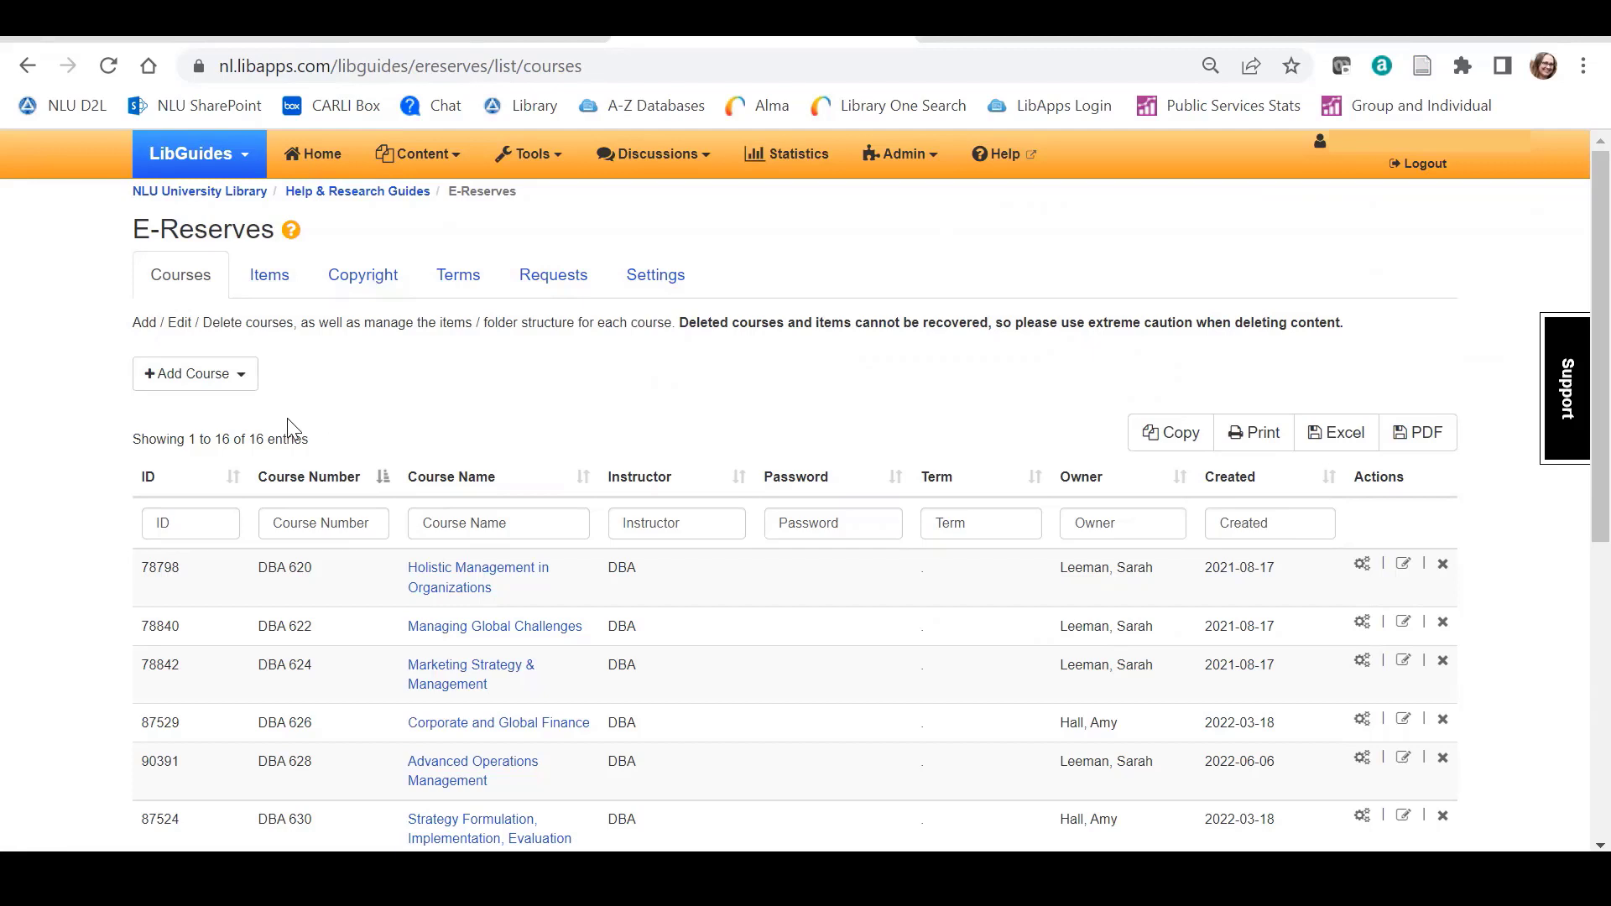
Step: Start a new e-reserves course with course number BUS 430 and course name Management and Leadership
left_click(223, 385)
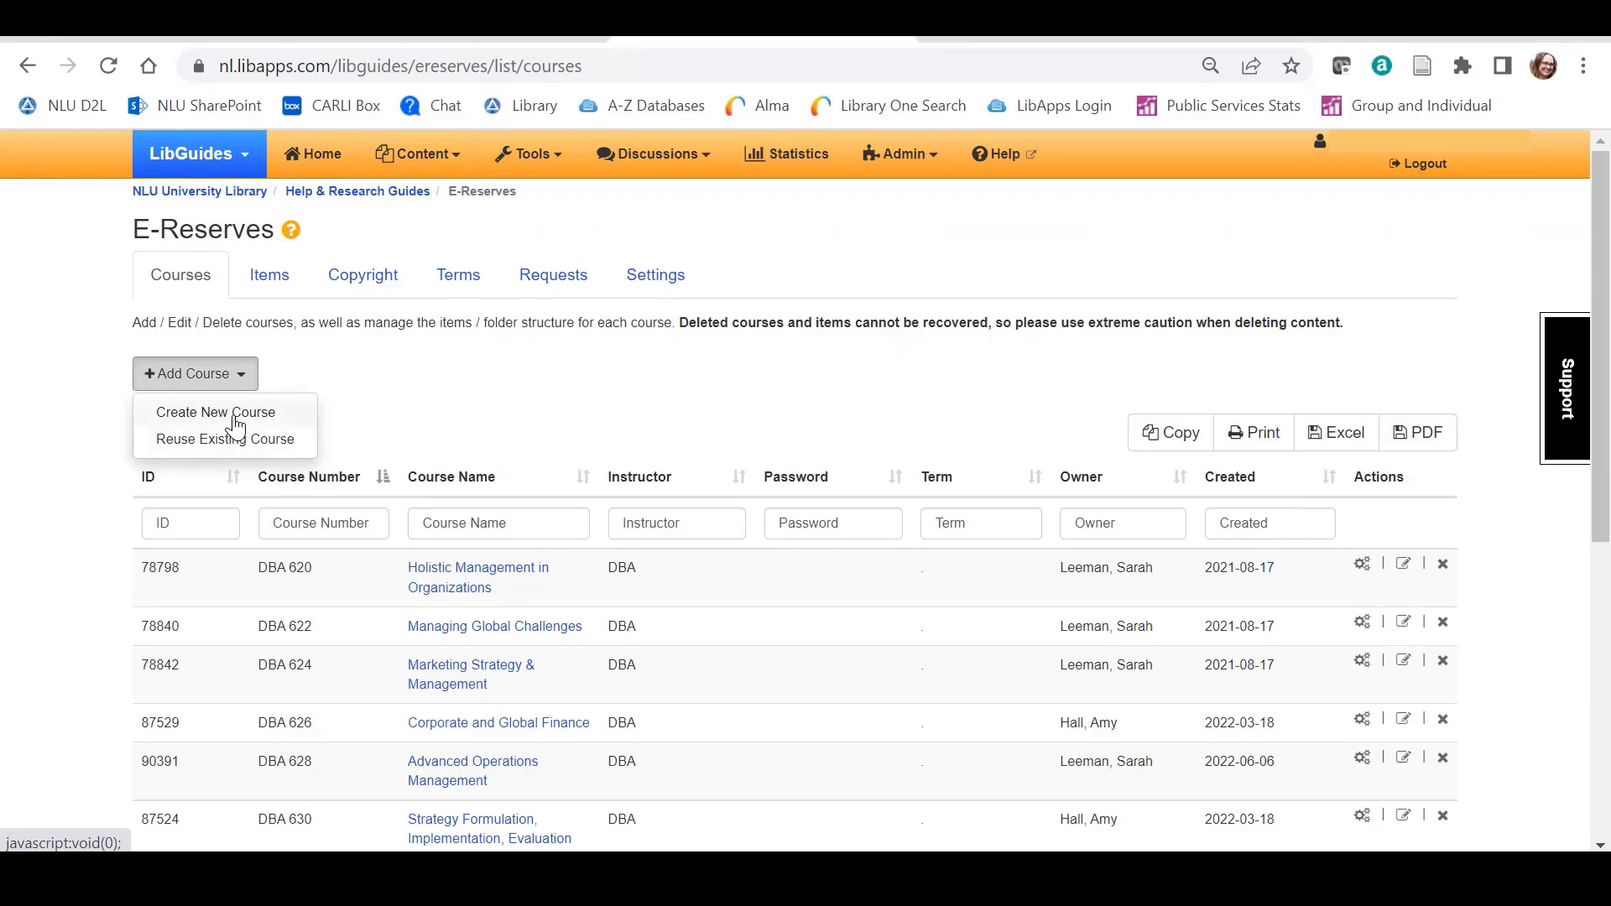
left_click(235, 412)
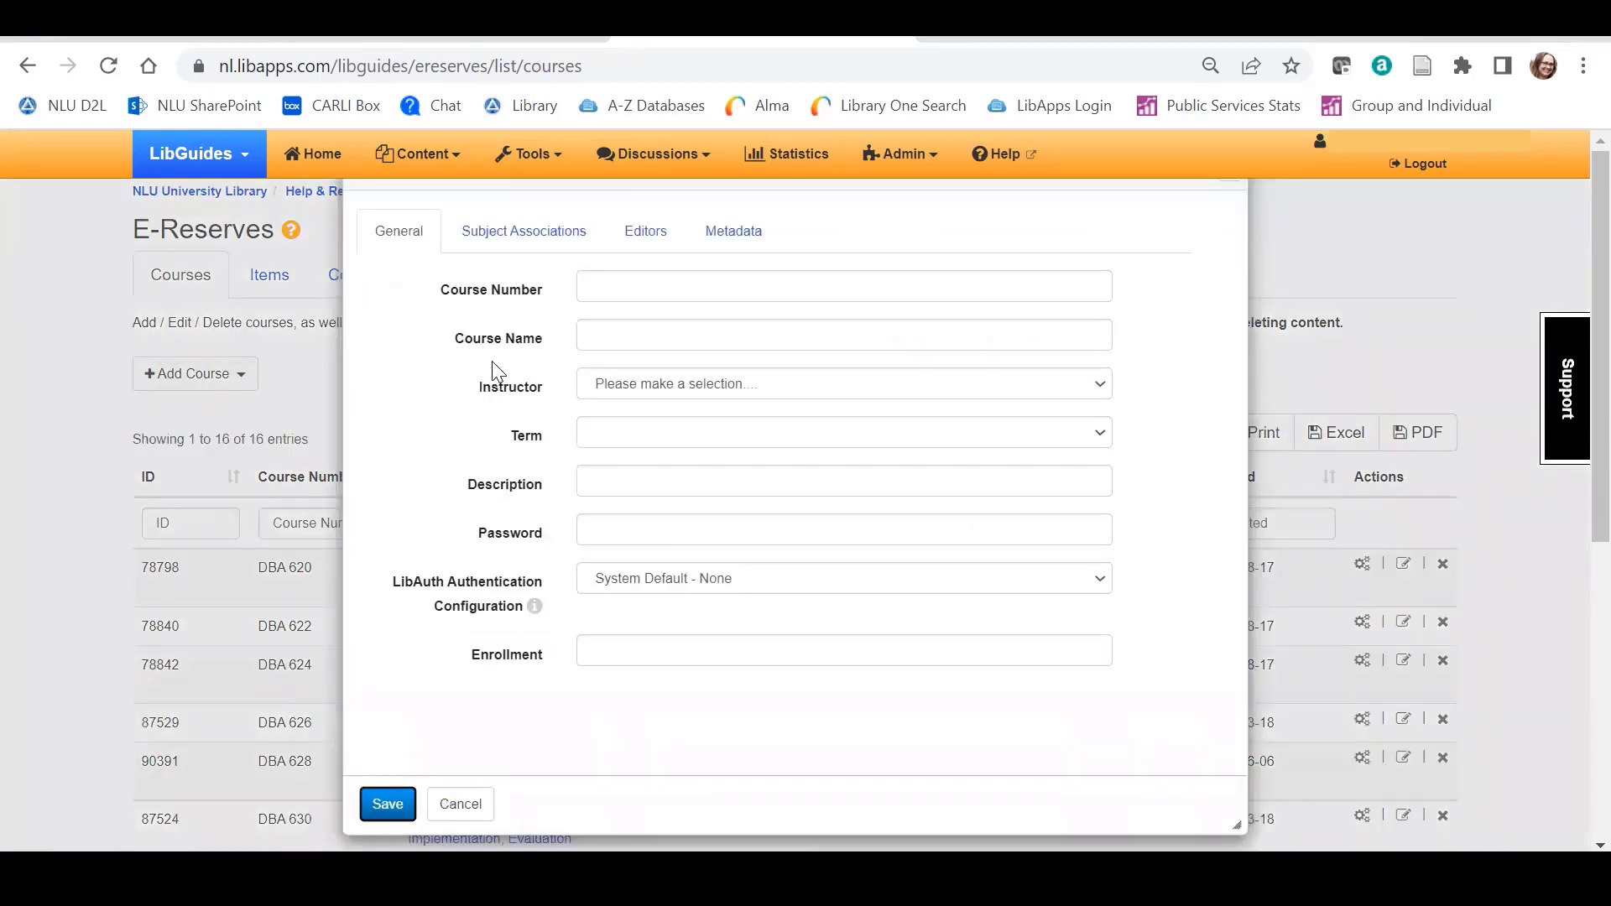
left_click(604, 286)
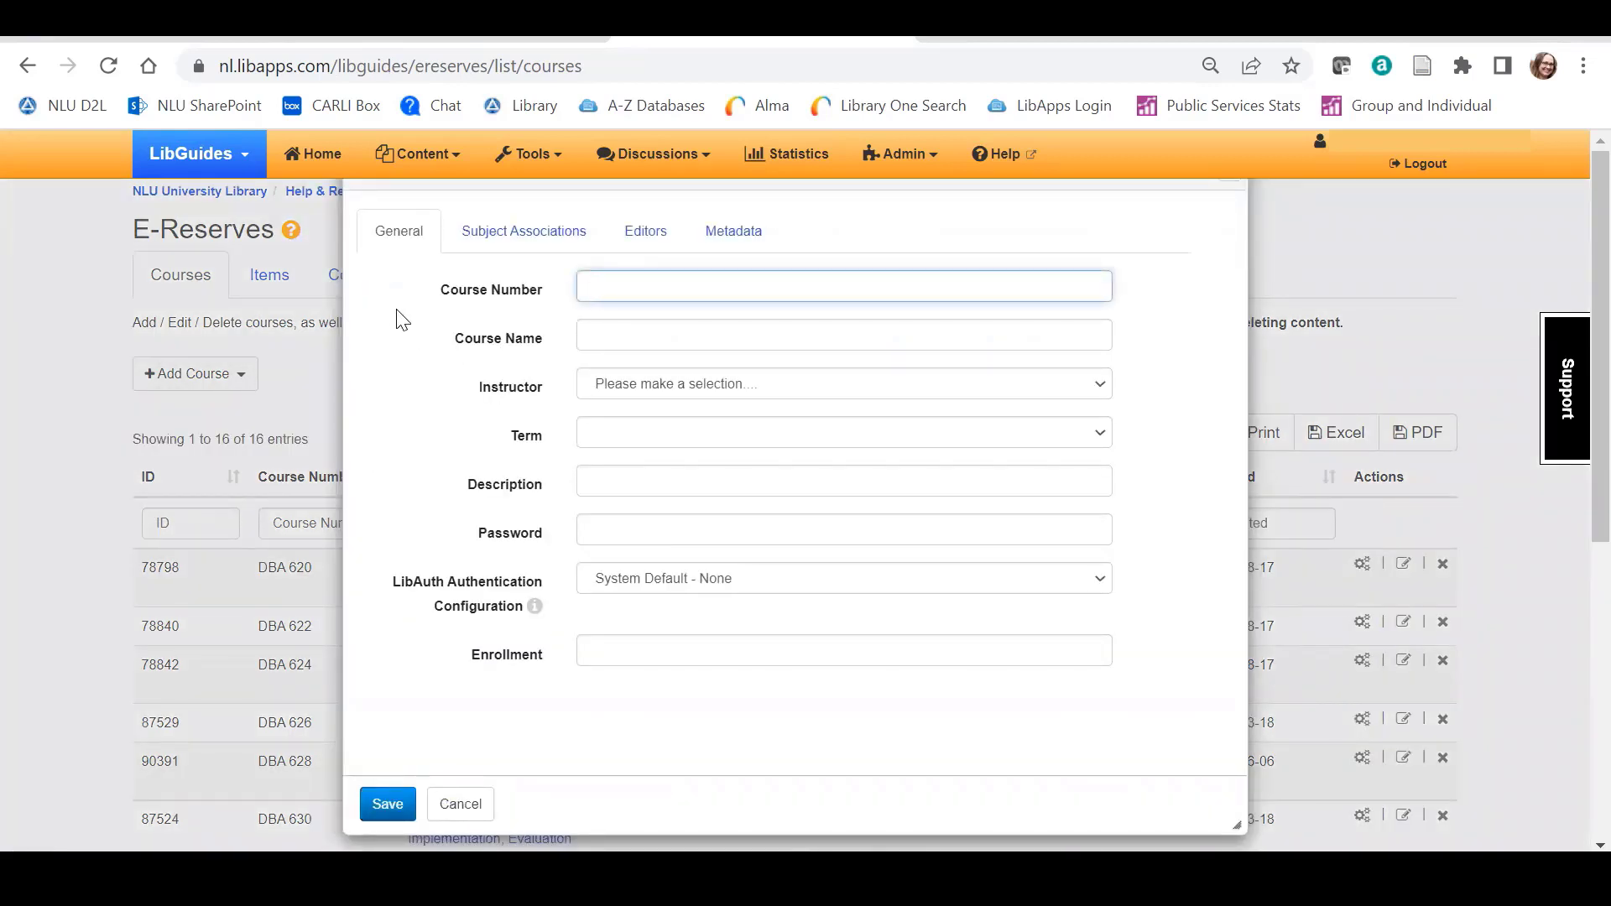
left_click(608, 338)
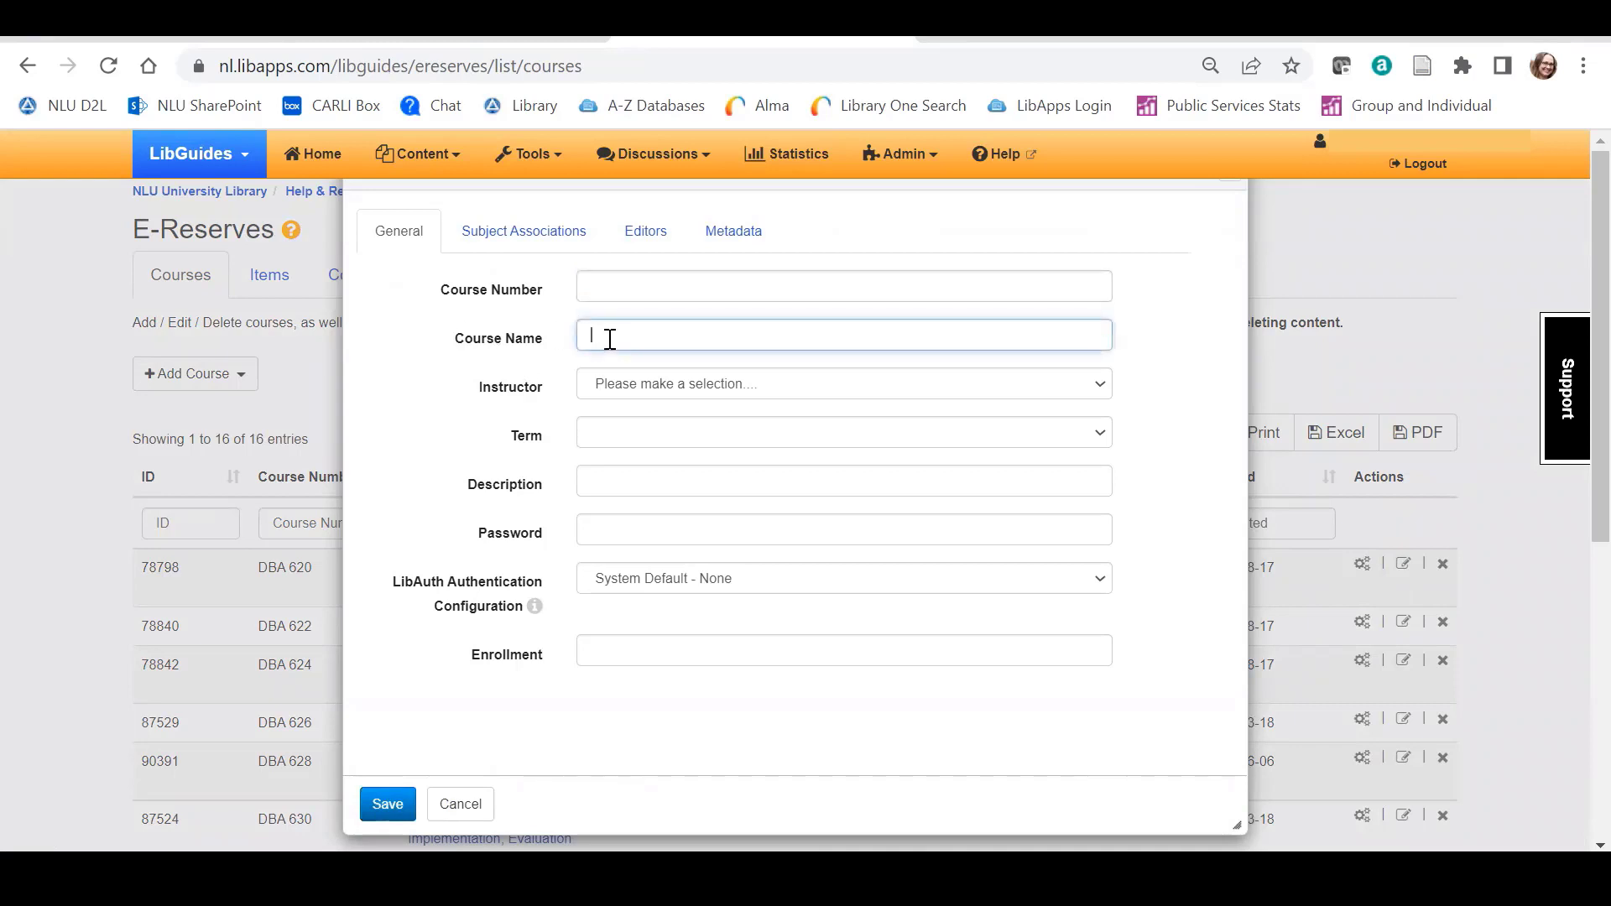
left_click(642, 383)
left_click(642, 383)
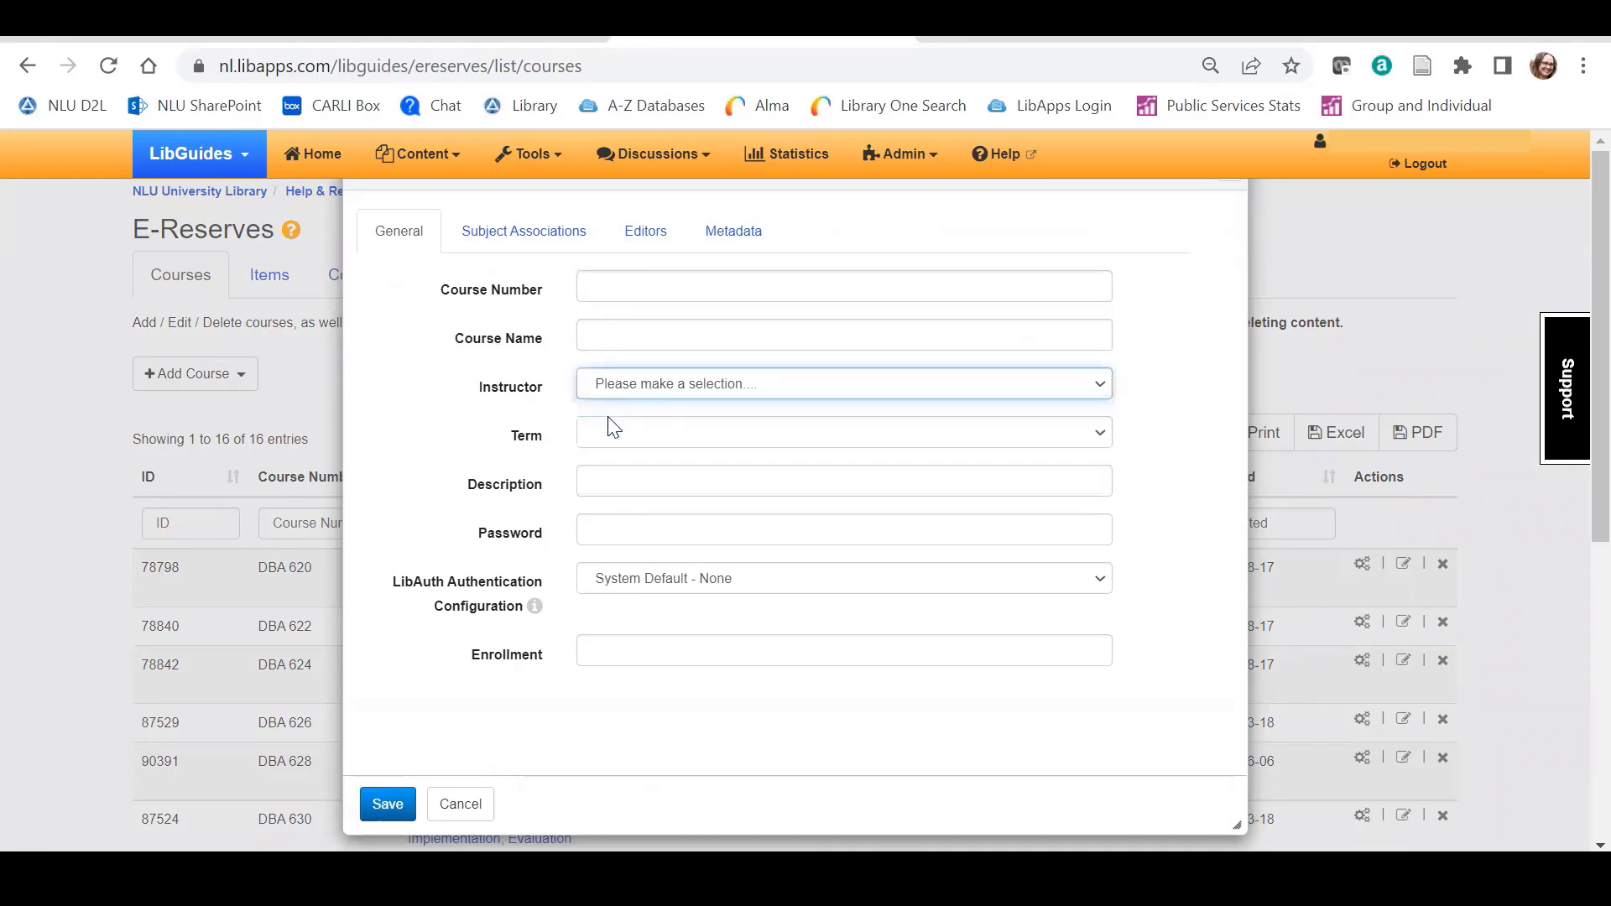
left_click(609, 425)
left_click(610, 425)
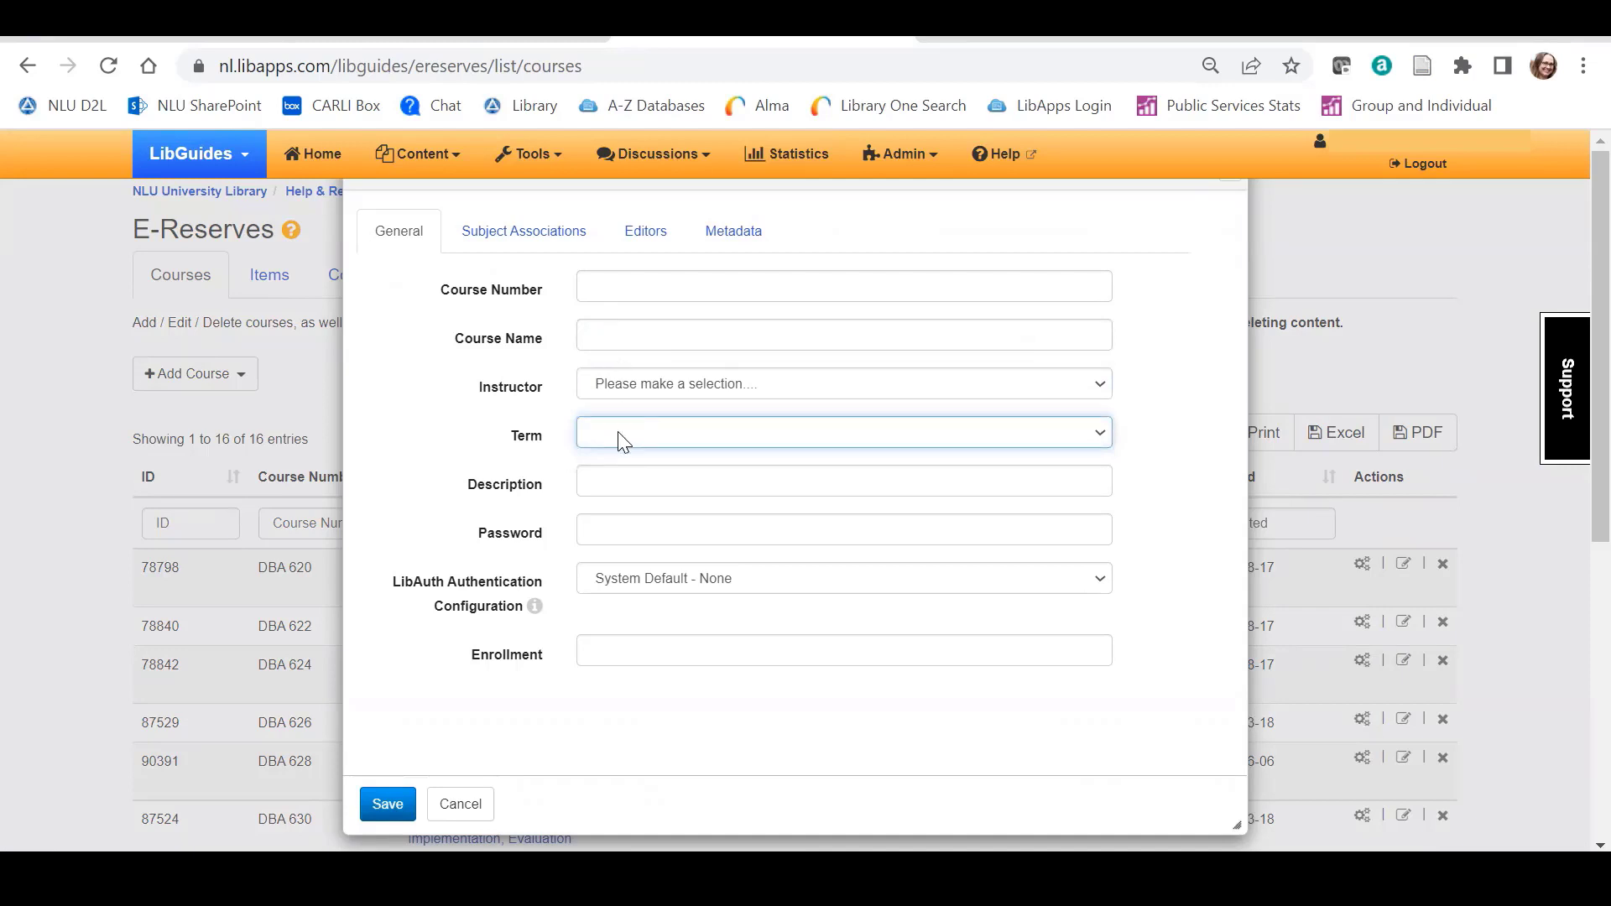
left_click(626, 286)
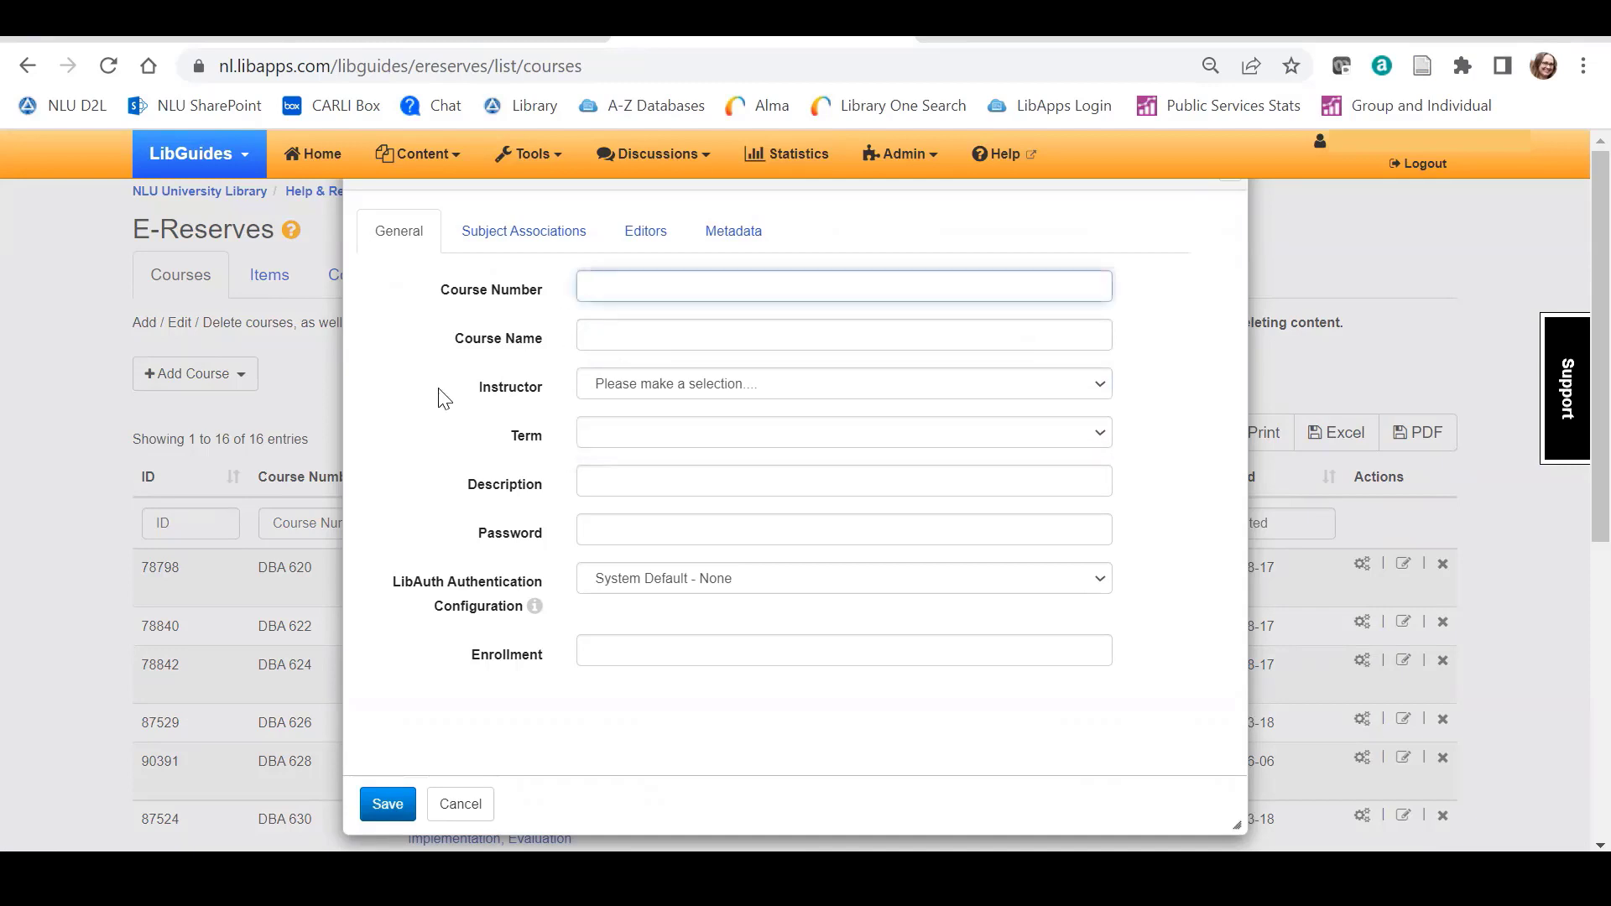
type("BUS 430")
left_click(623, 333)
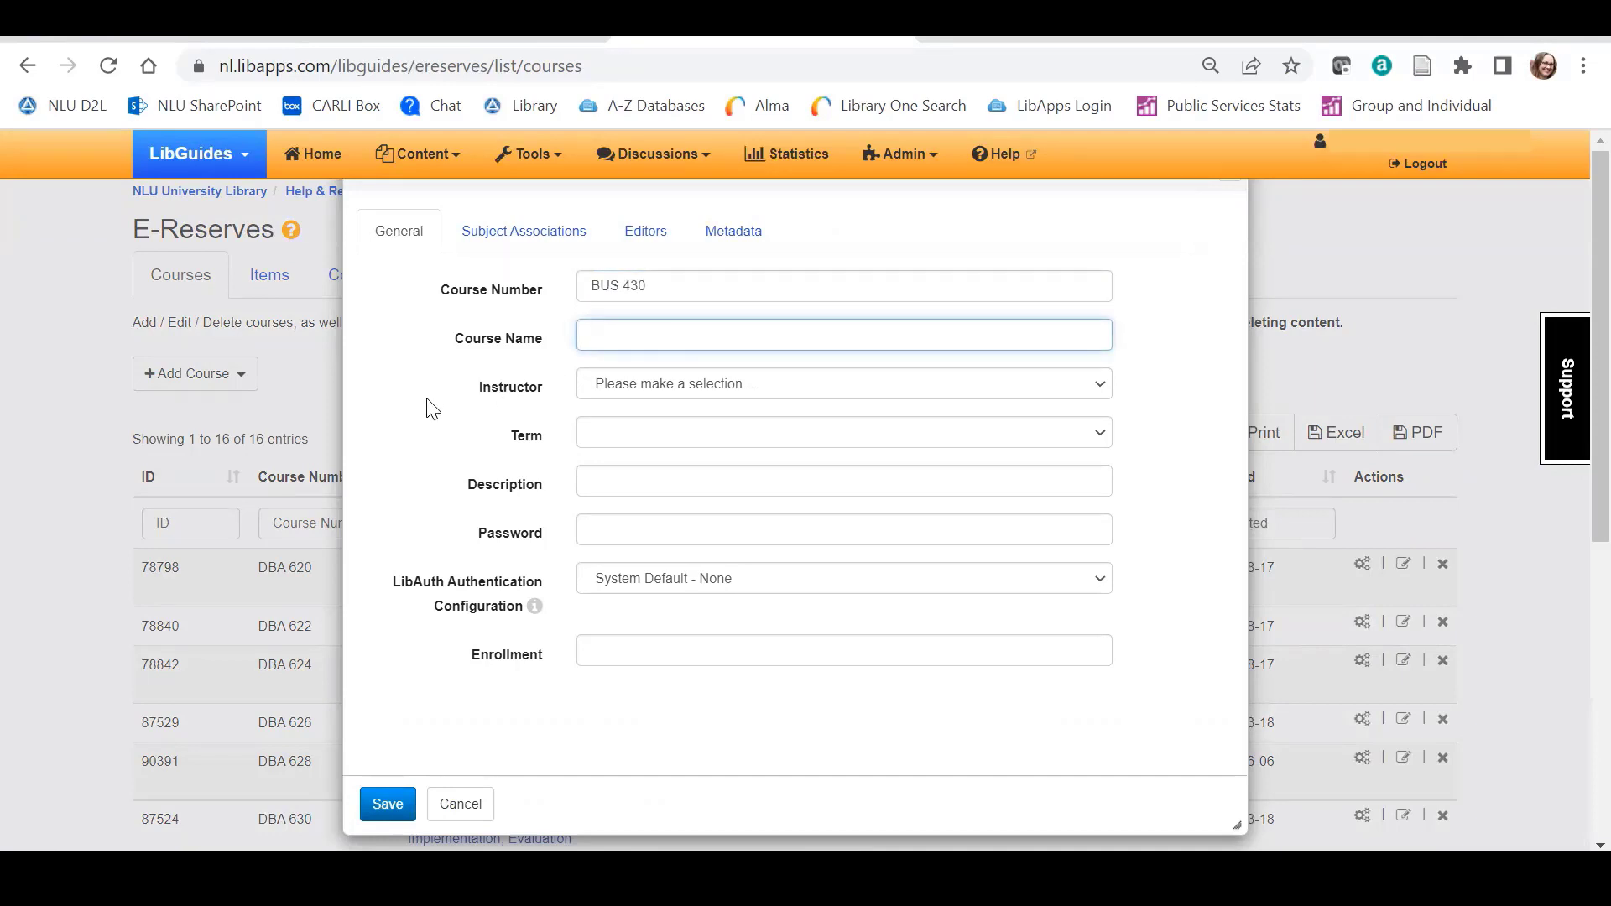
type("Management and Leadership")
Step: Add a new instructor entry named BUS for the course
left_click(761, 384)
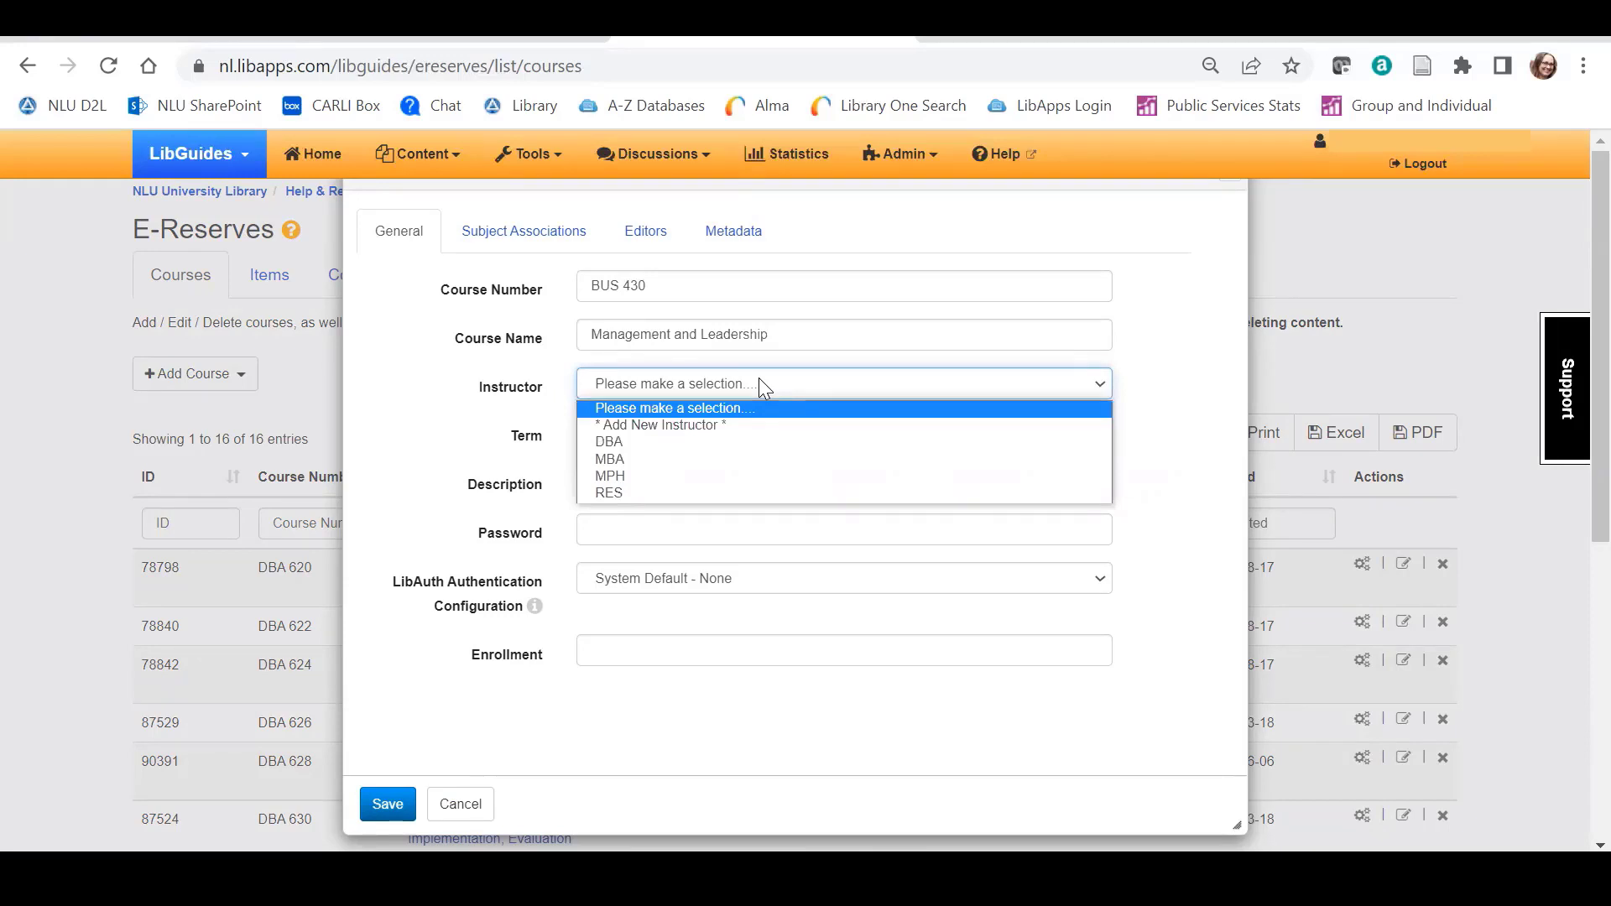
left_click(757, 425)
left_click(651, 424)
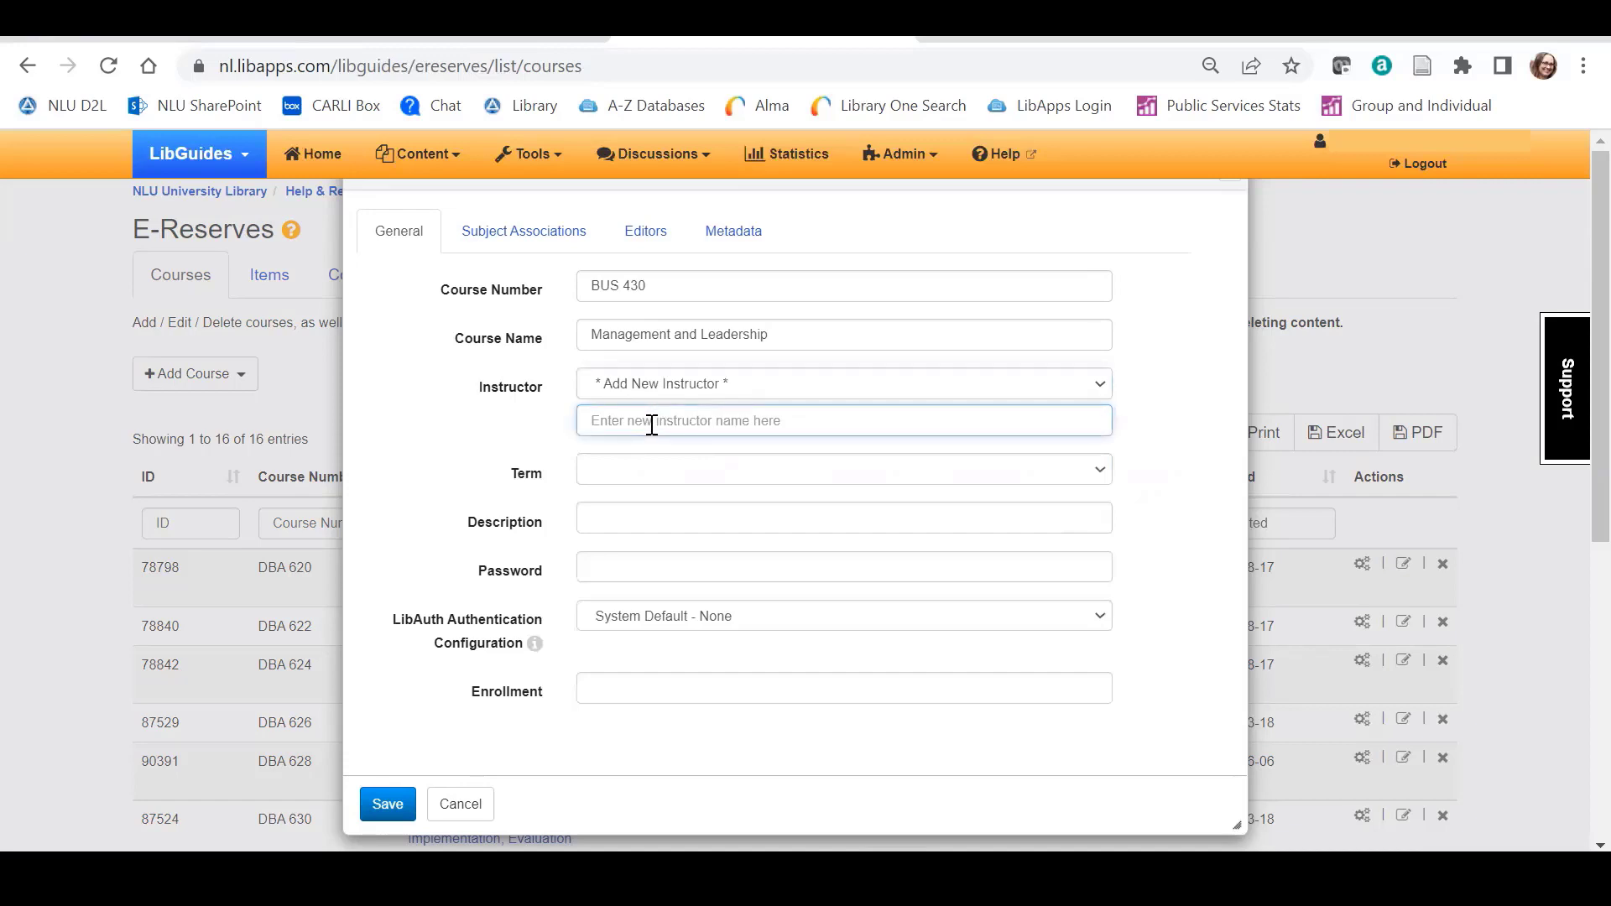
type("BUS")
Step: Set the course's term to the "." entry and save the new course
left_click(1101, 470)
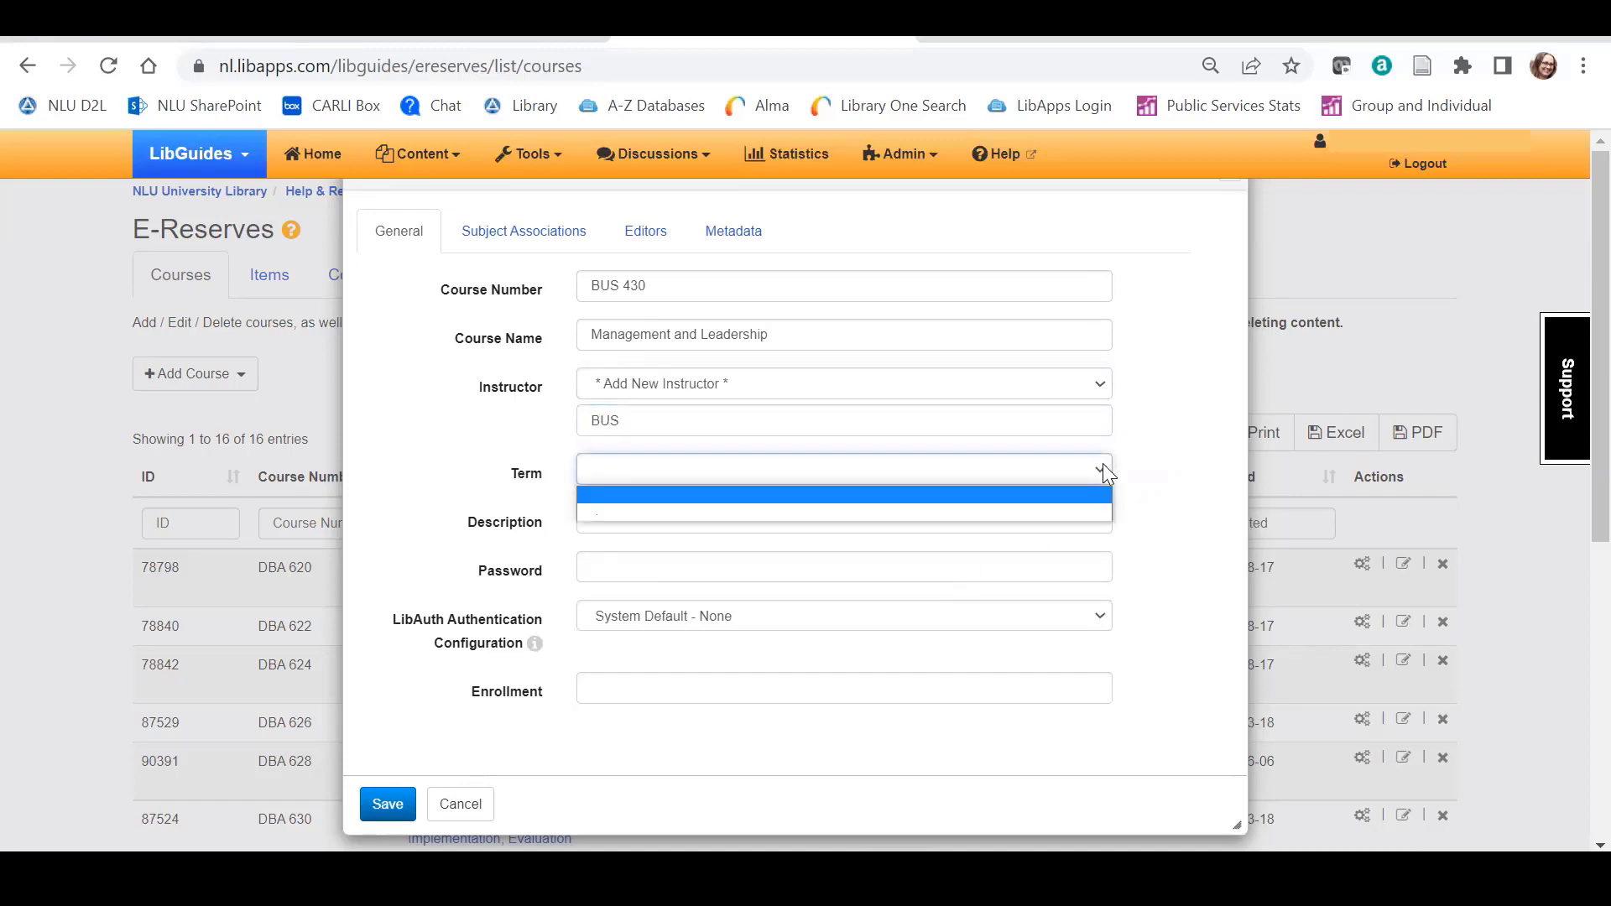
left_click(1102, 509)
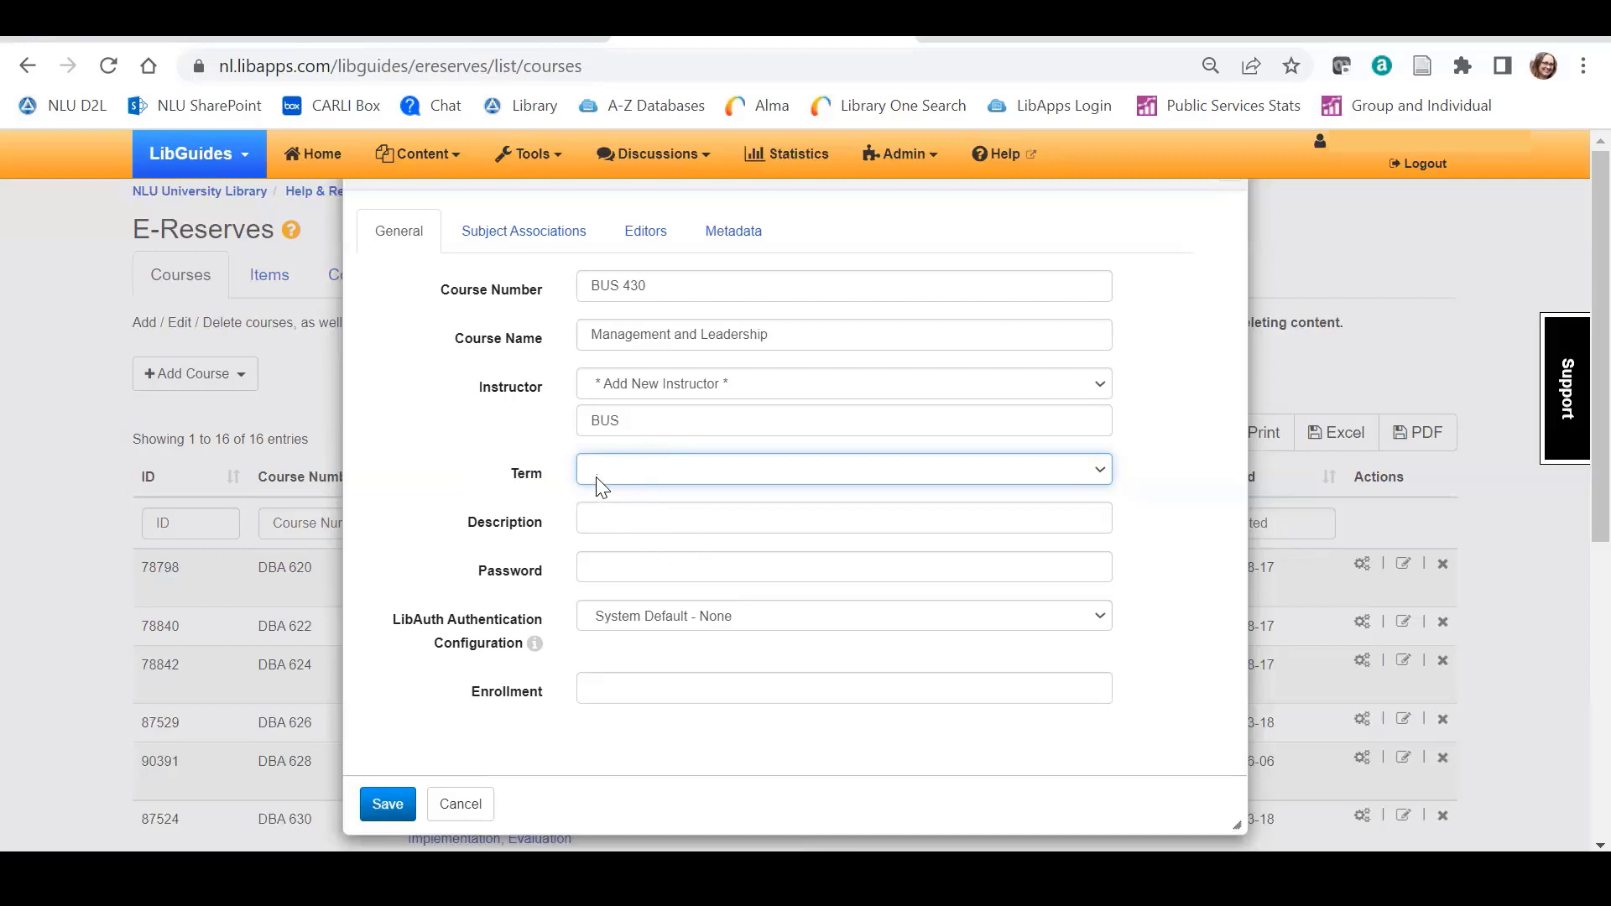
left_click(388, 807)
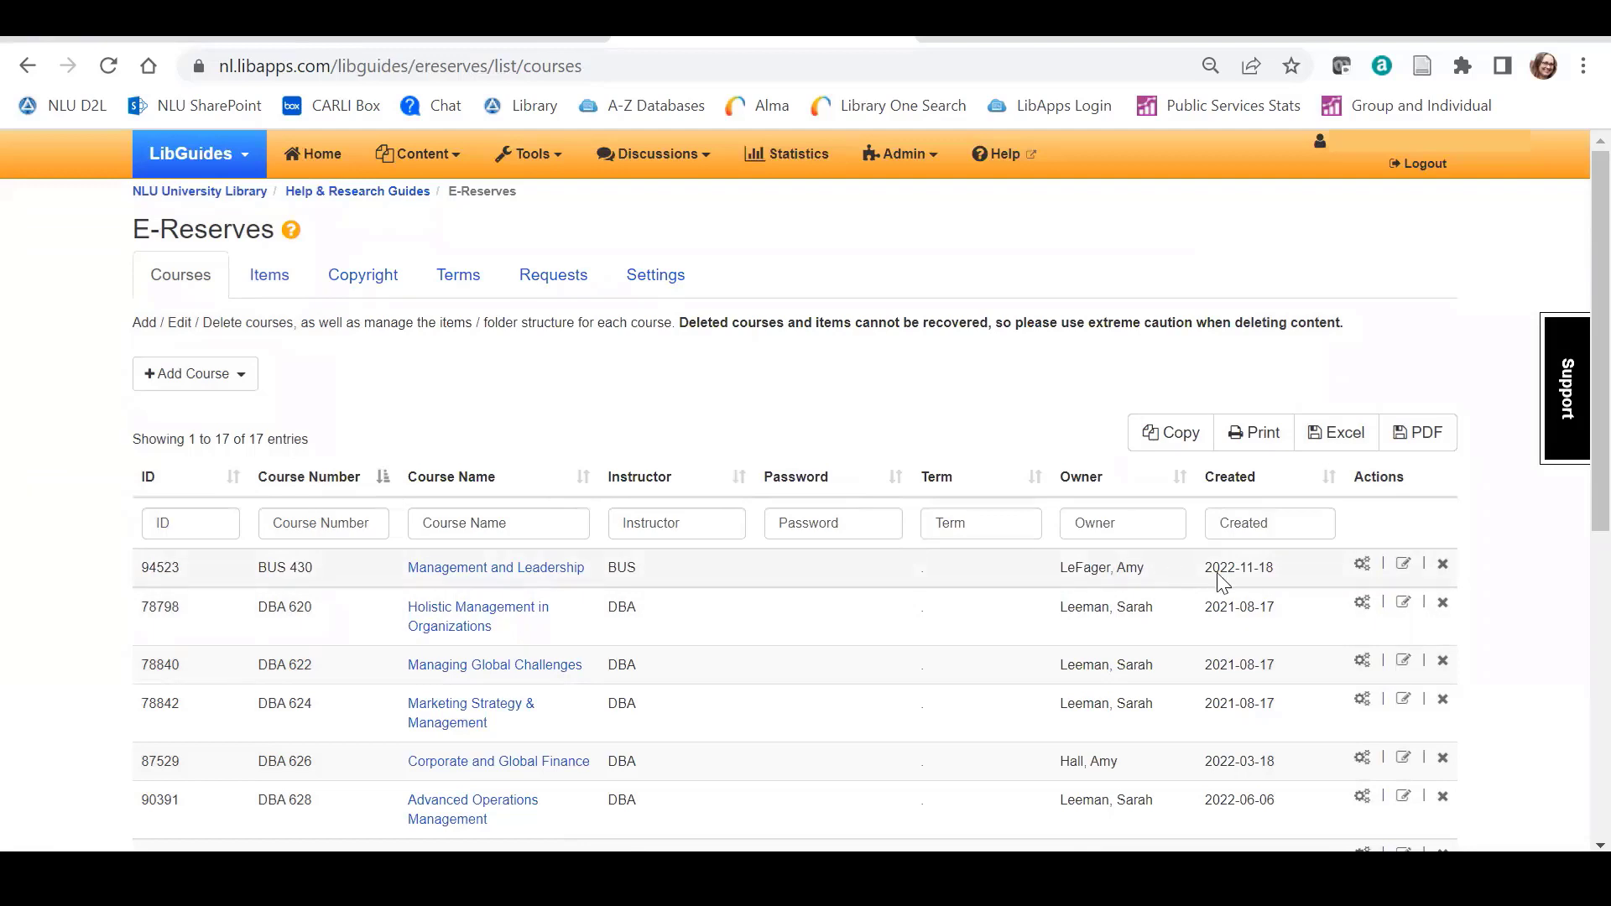
Step: Review the general information of the BUS 430 course without changing it and open the course's items page
left_click(1360, 567)
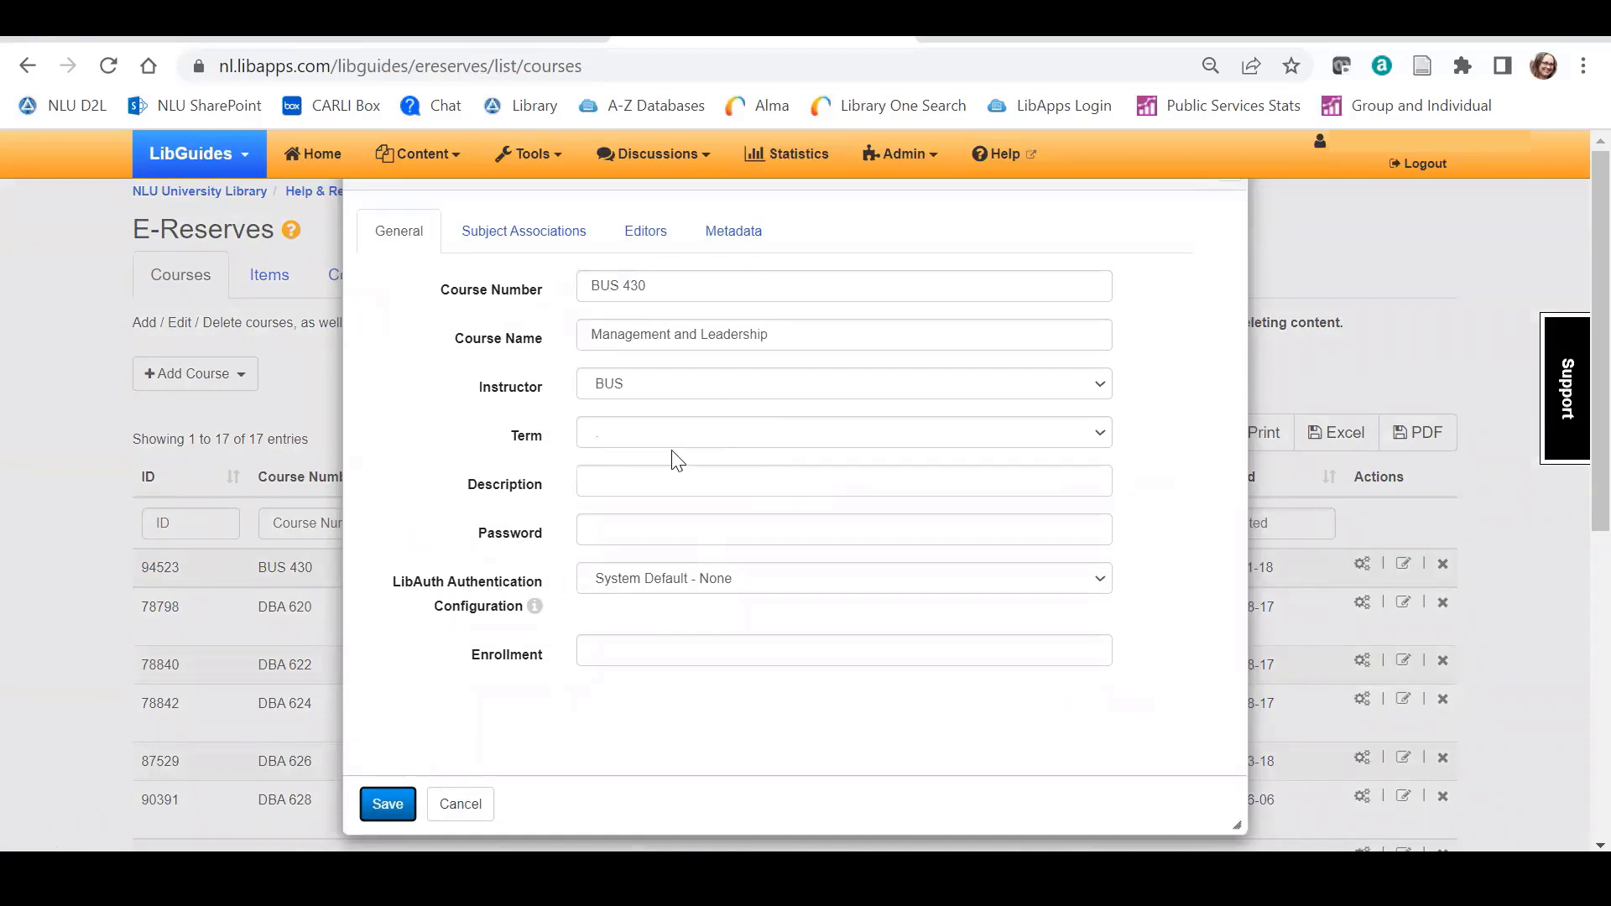
left_click(460, 804)
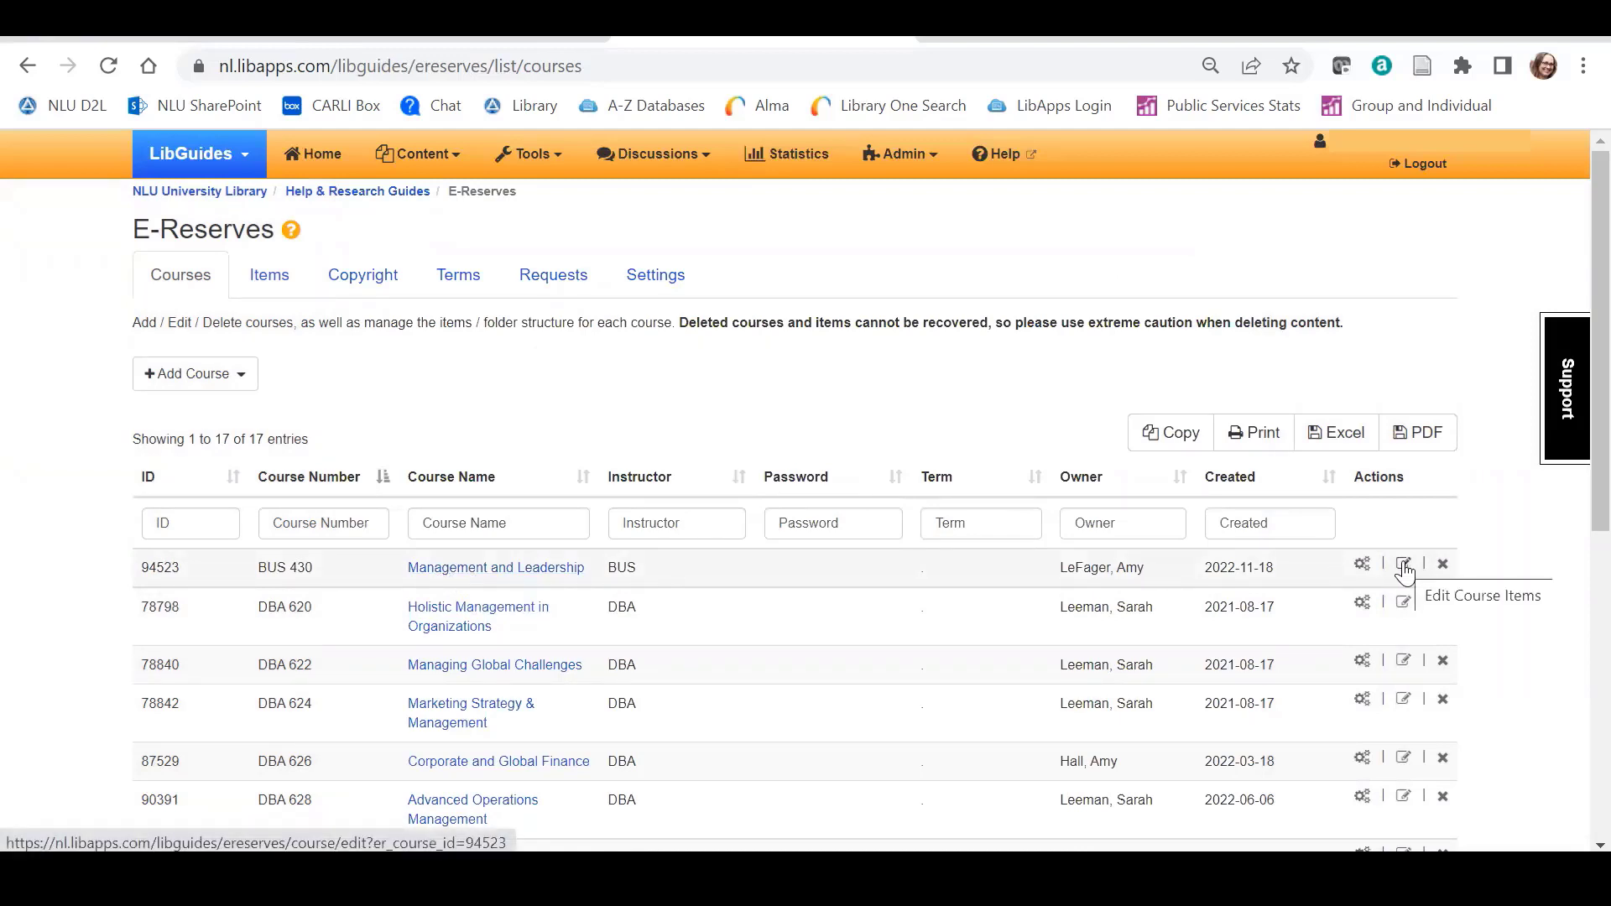
left_click(501, 570)
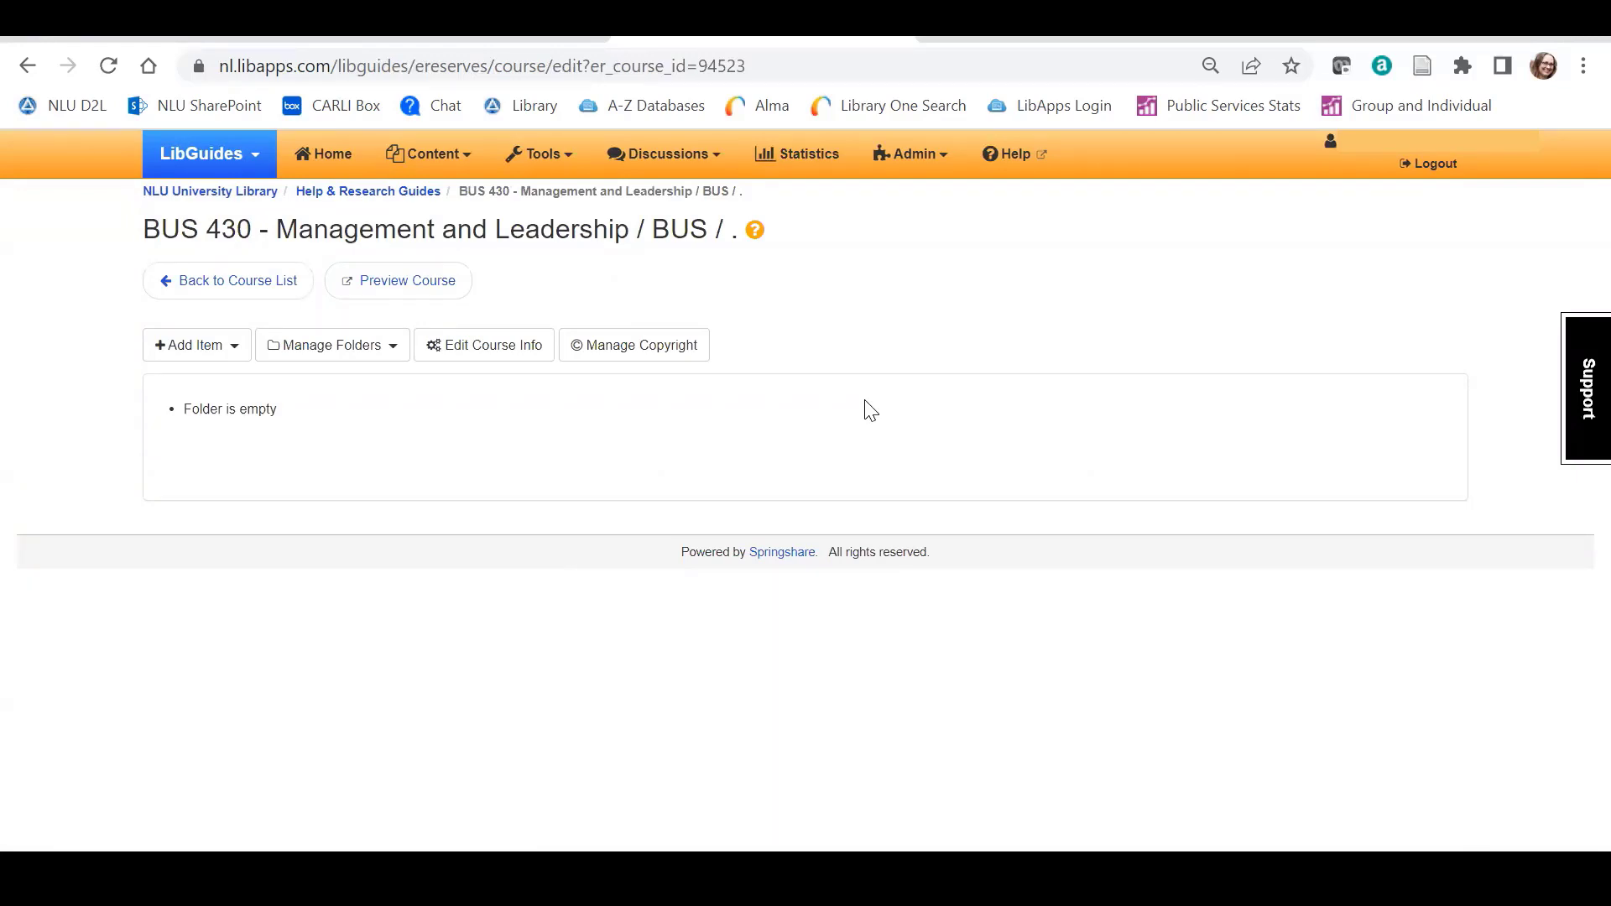
Step: Add a folder named Module 1 to the BUS 430 course, leaving the visibility dates blank
left_click(379, 357)
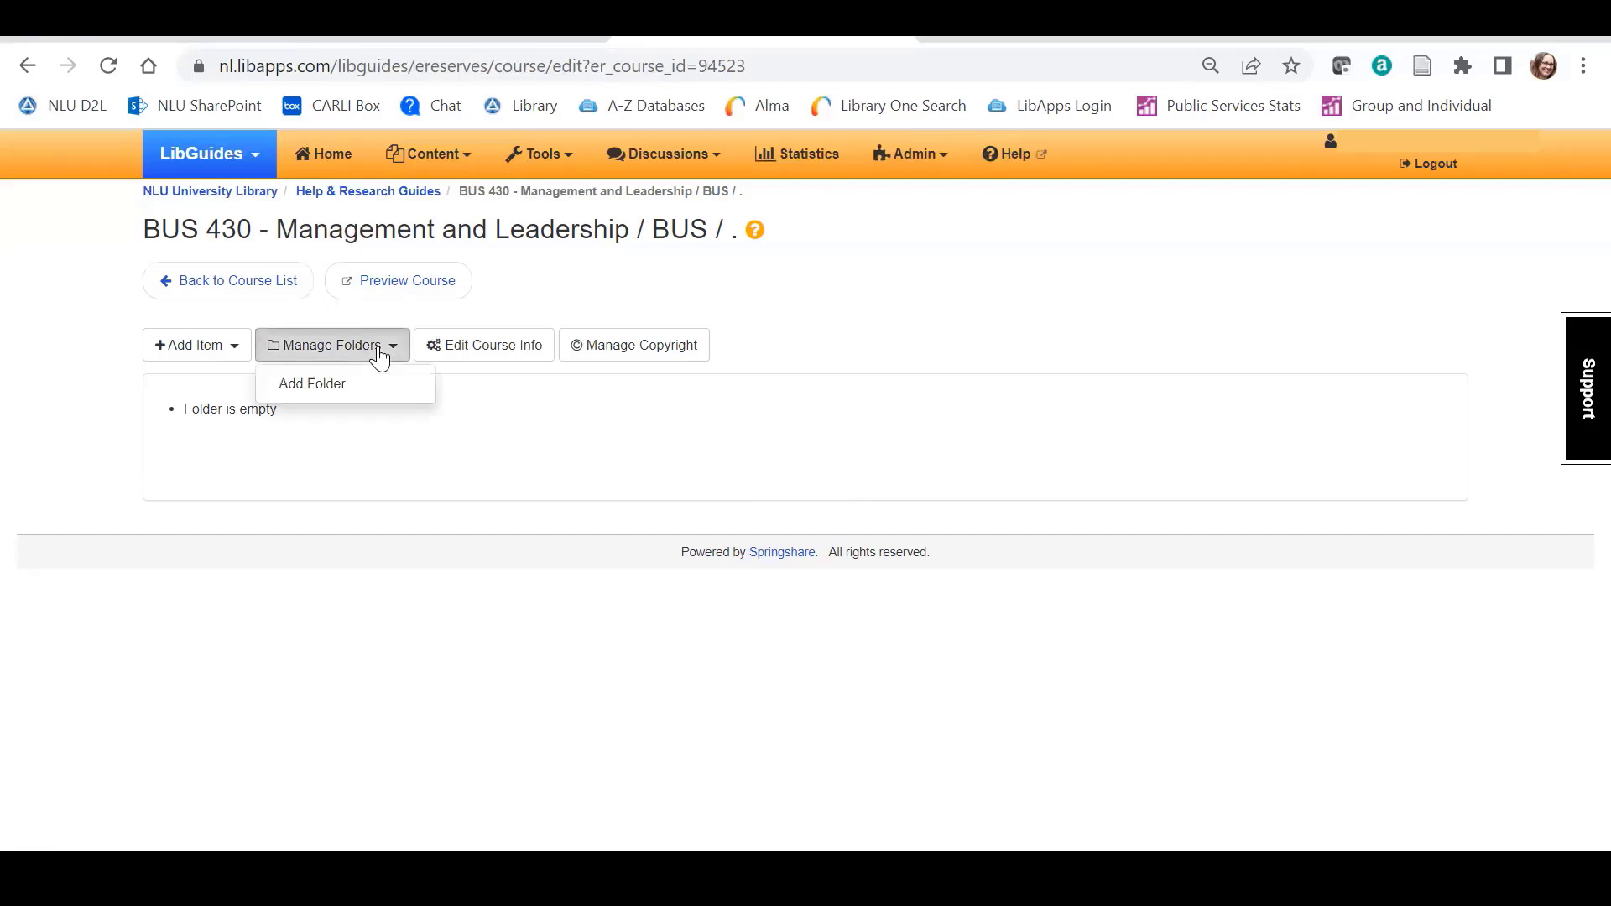
left_click(362, 388)
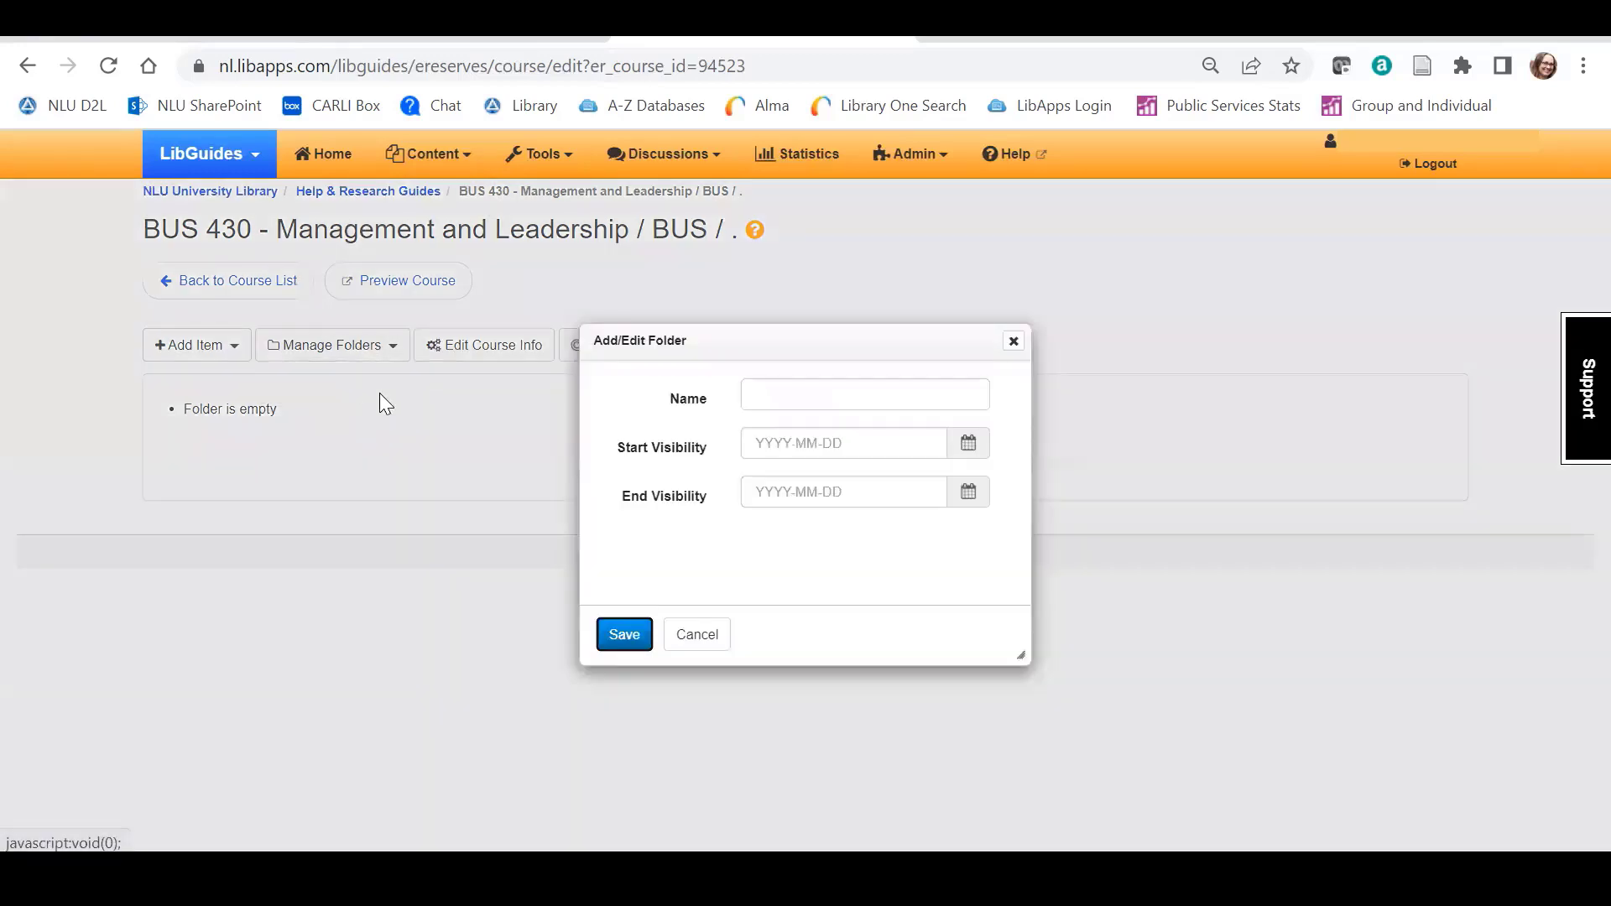
left_click(828, 405)
type("Module 1")
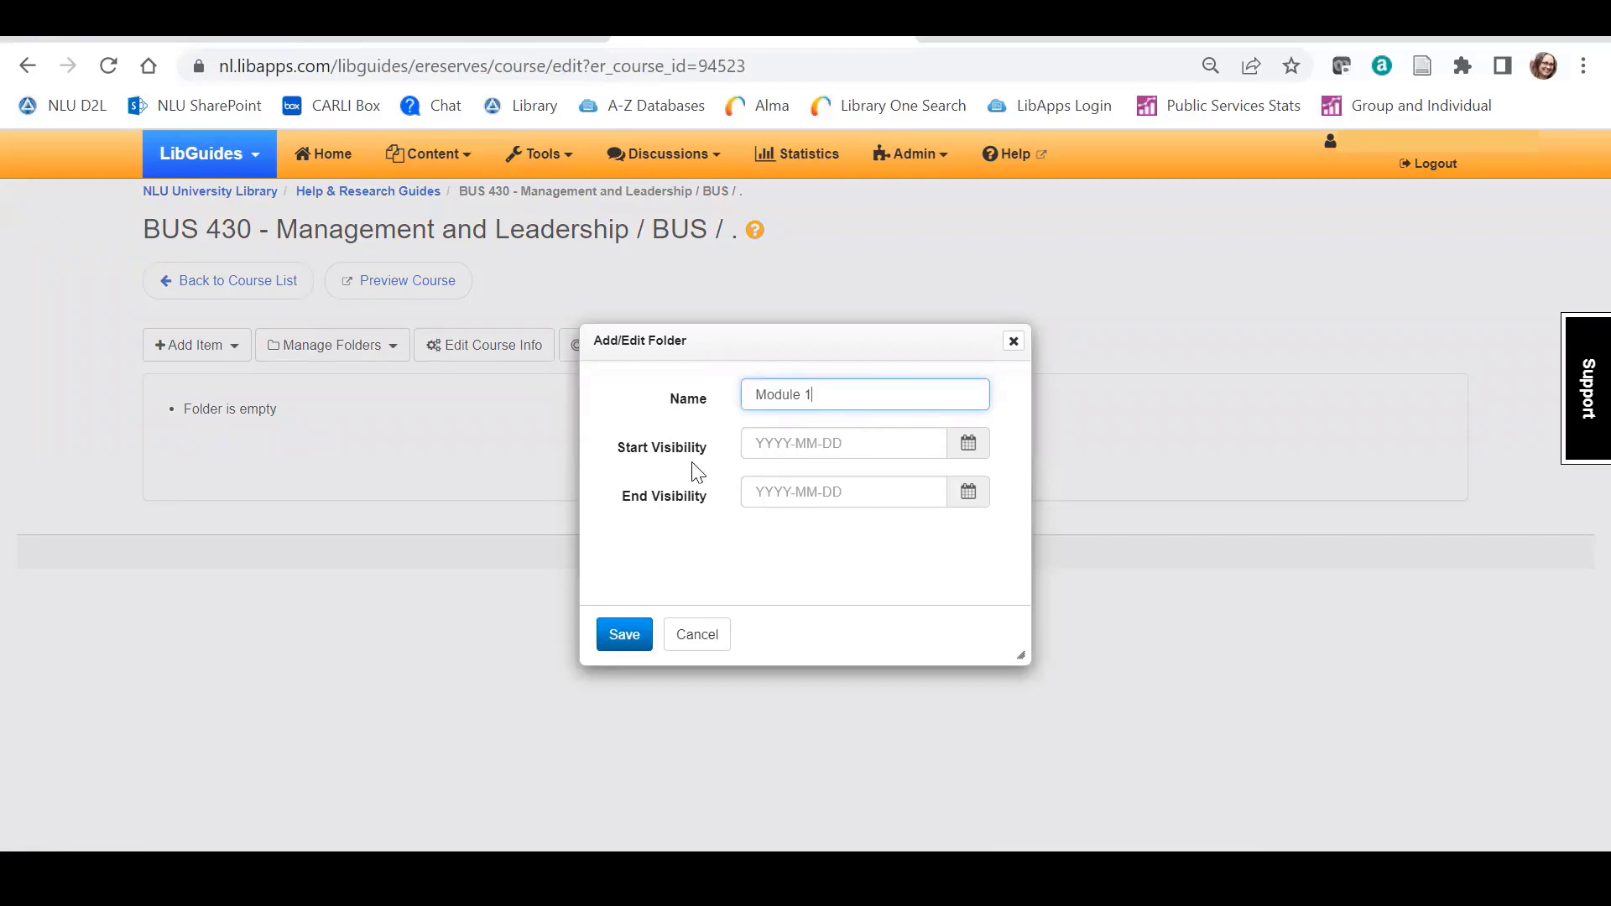
key("Return")
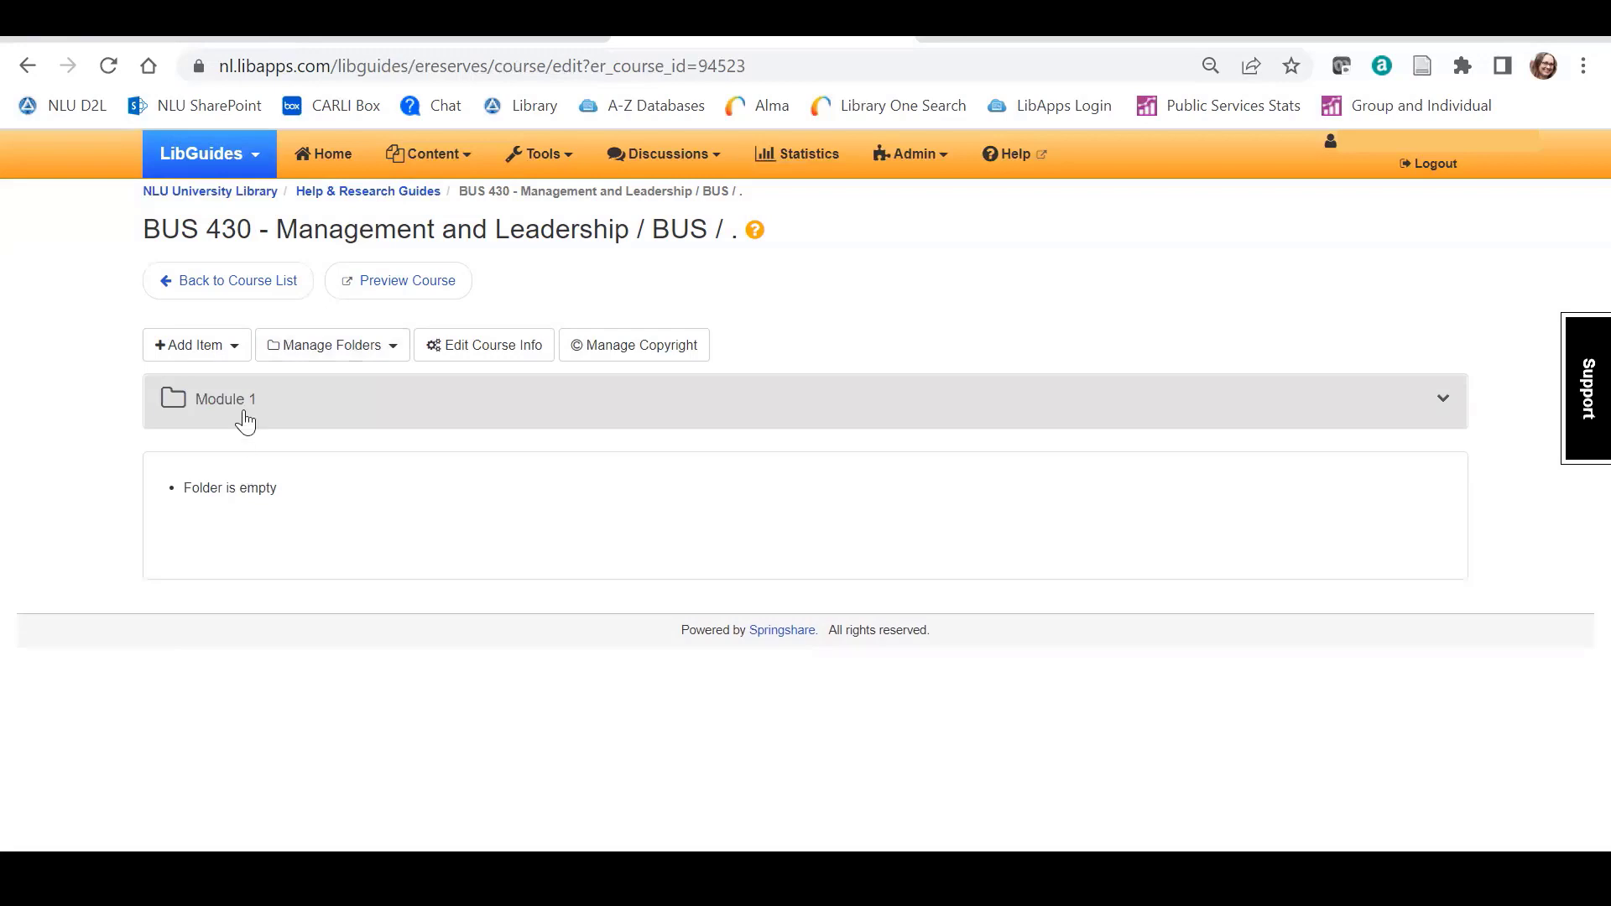
Step: Add a folder named Module 2 to the BUS 430 course, leaving the visibility dates blank
left_click(389, 344)
left_click(383, 390)
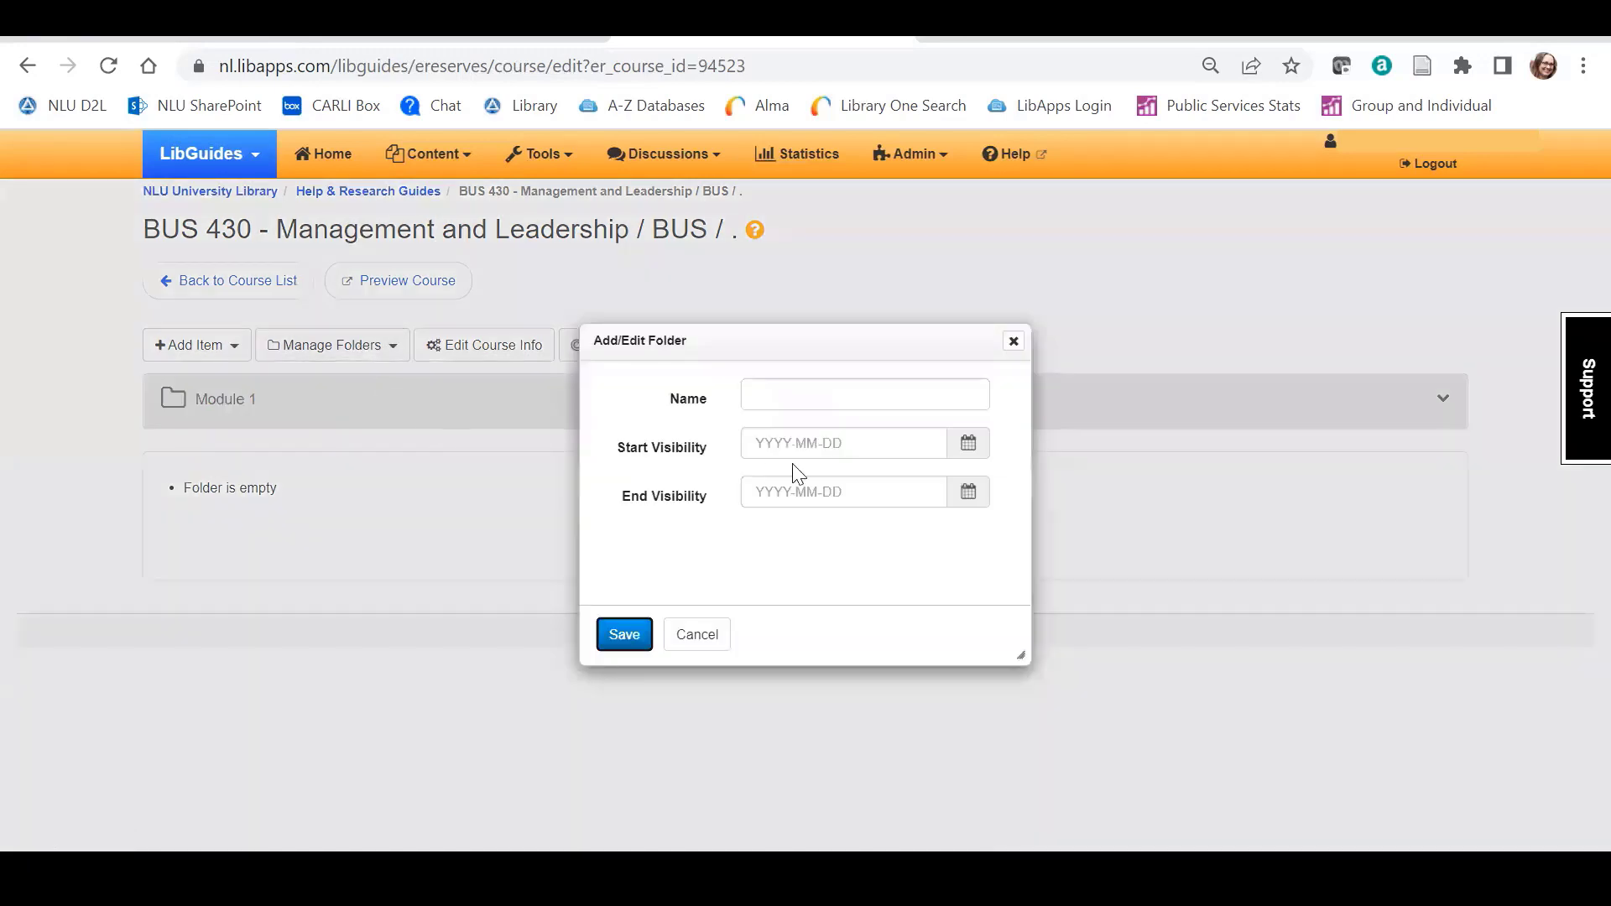
left_click(856, 395)
type("Module ")
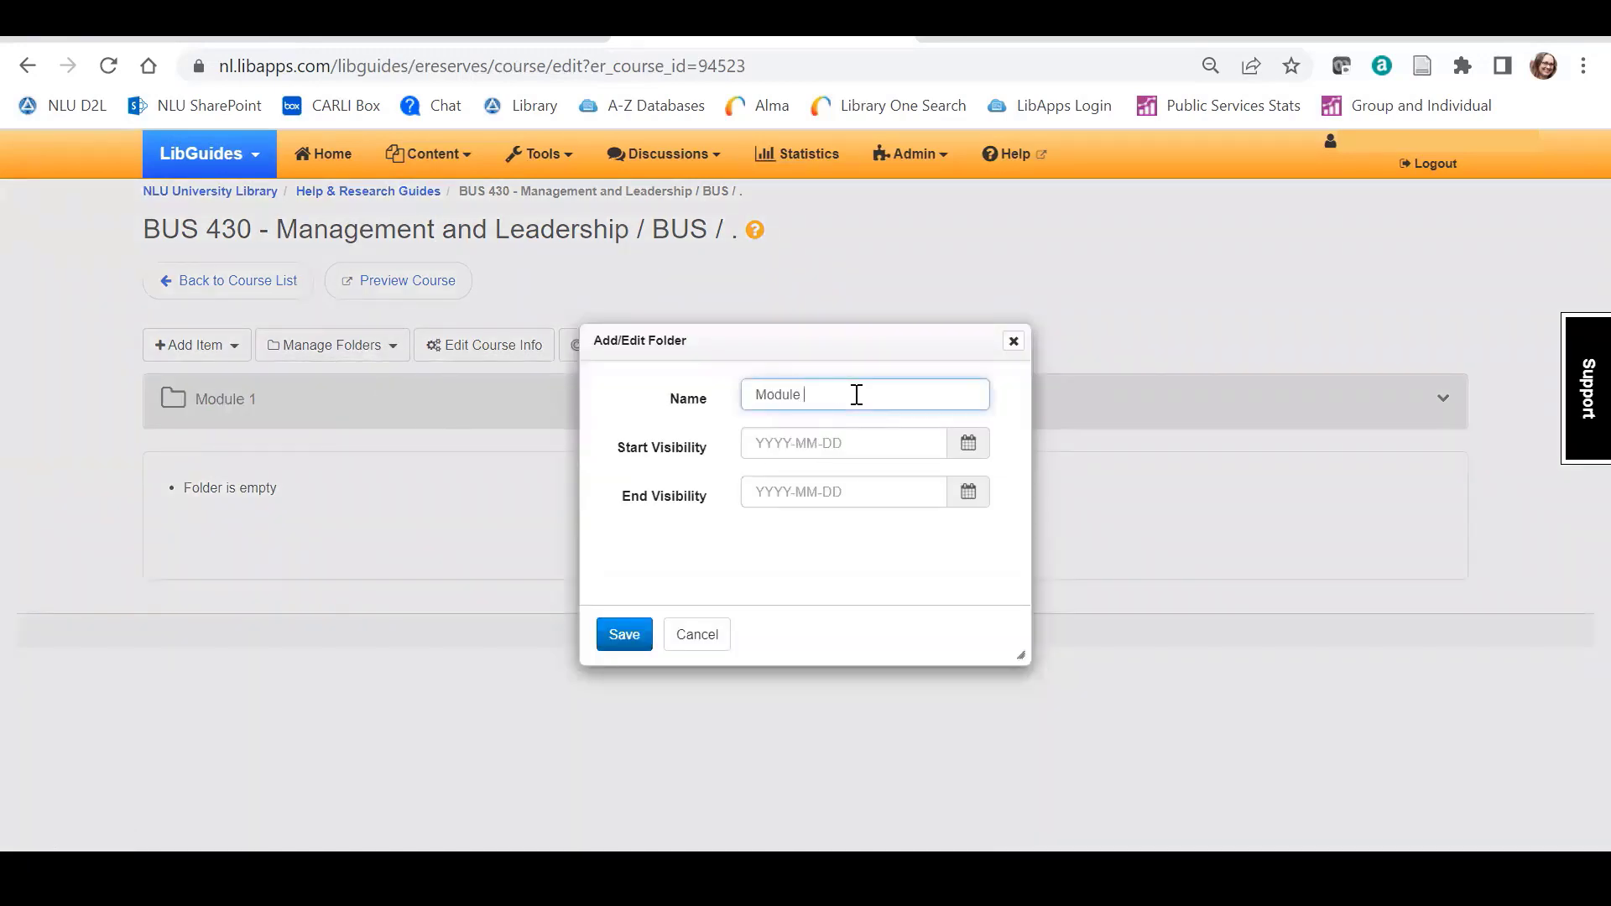
type("2")
key("Return")
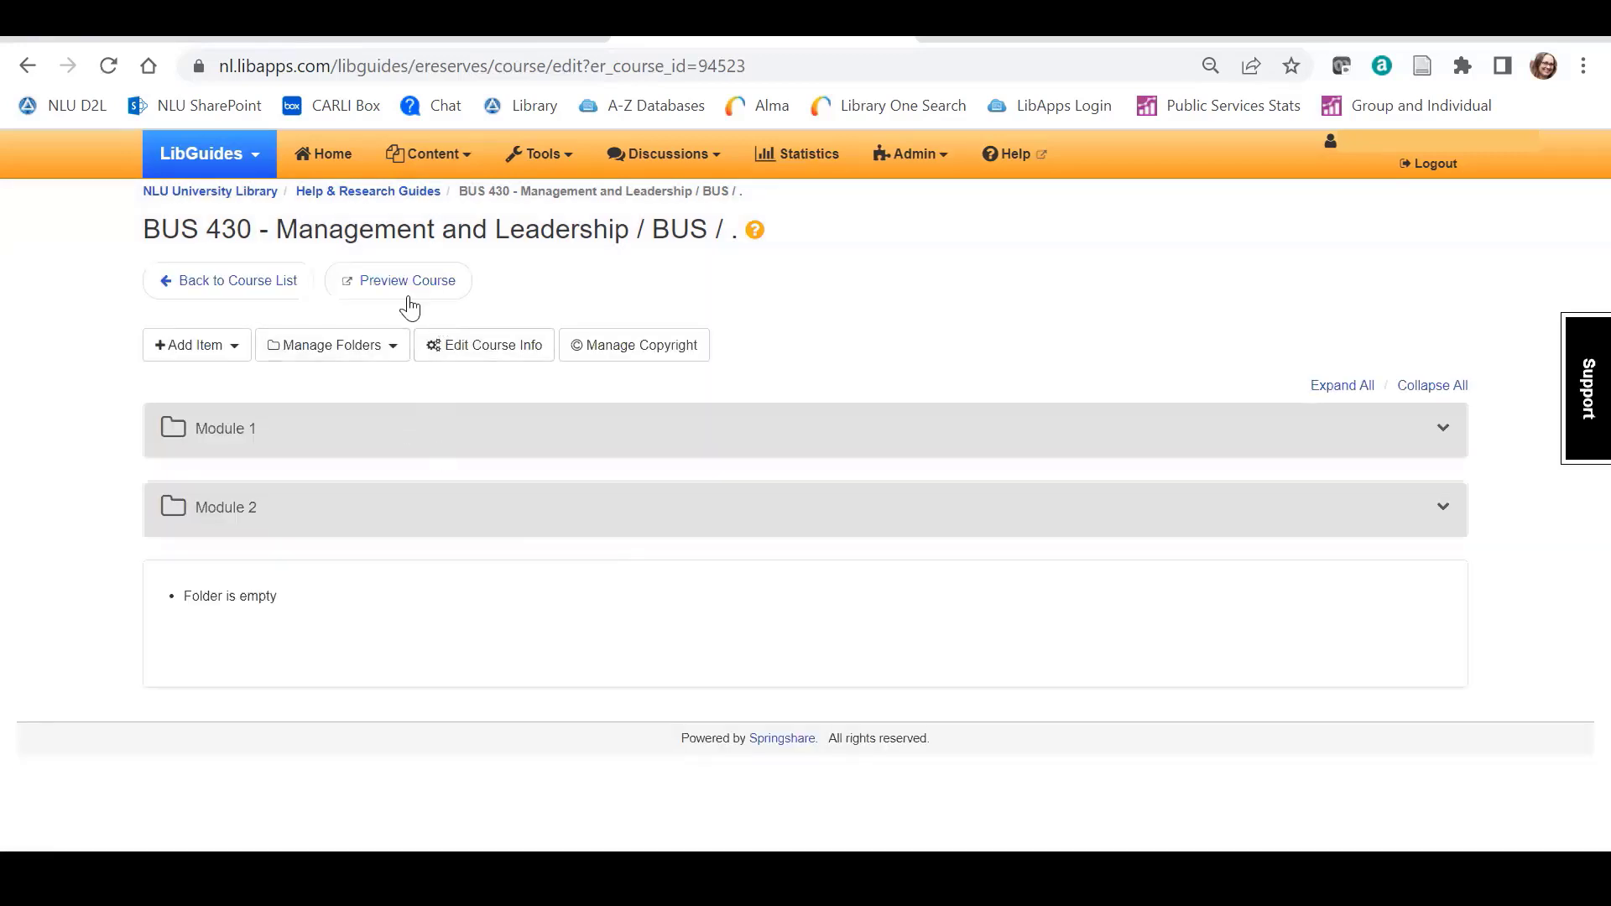
Step: Add folders named Module 3, Module 4 and Module 5 to the course, without visibility dates
left_click(375, 347)
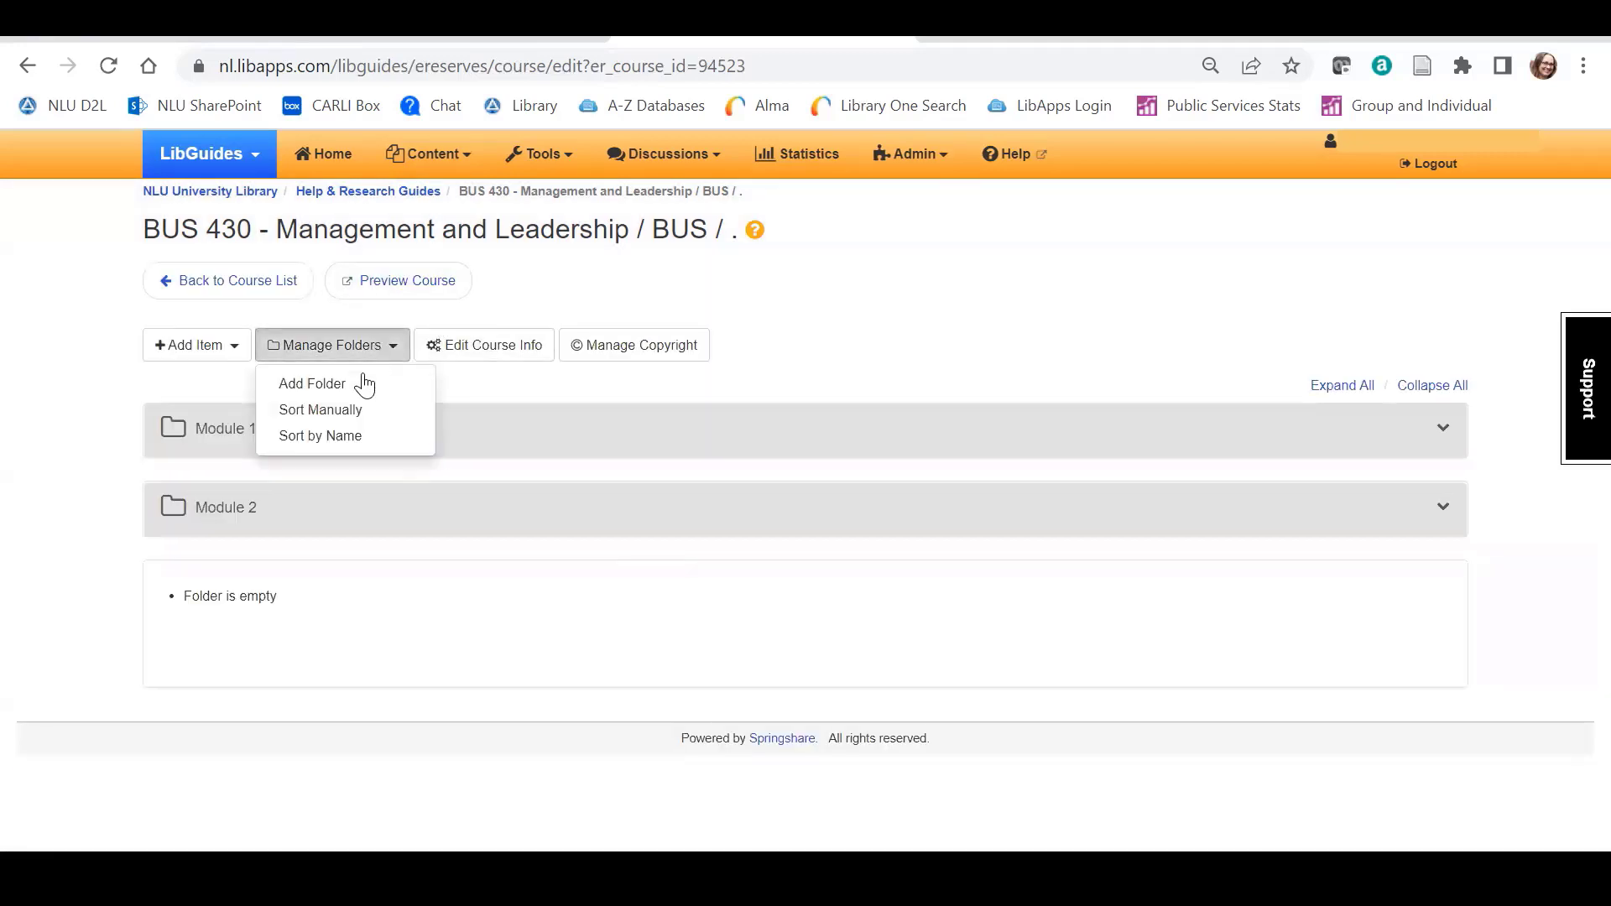
left_click(349, 383)
left_click(768, 387)
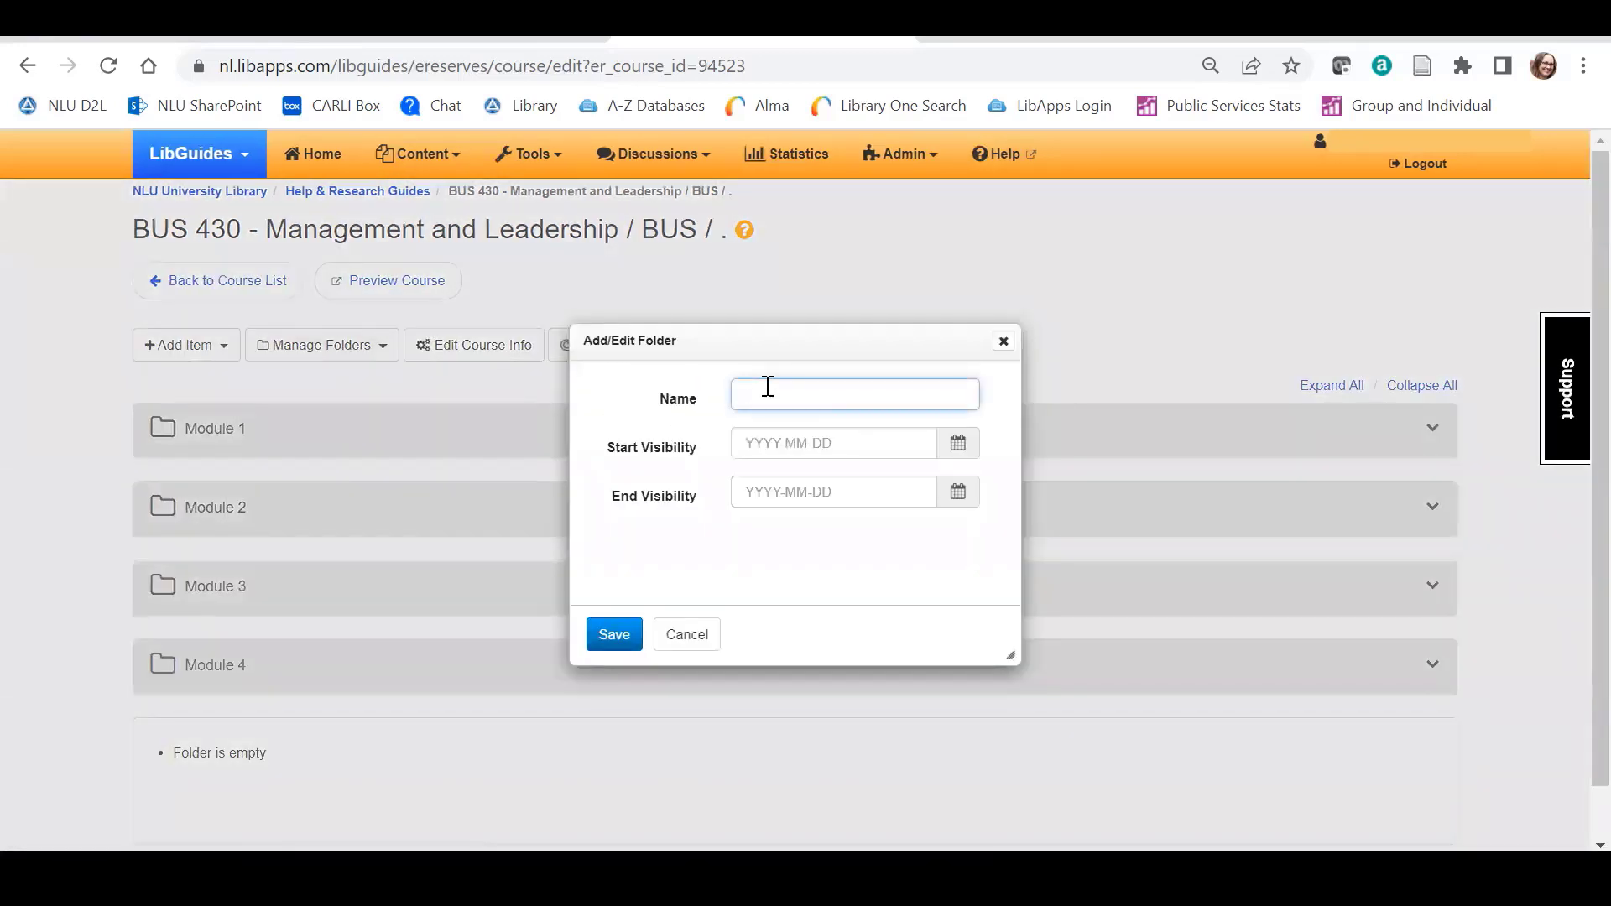
type("module 5")
double_click(766, 395)
type("Module")
key("Return")
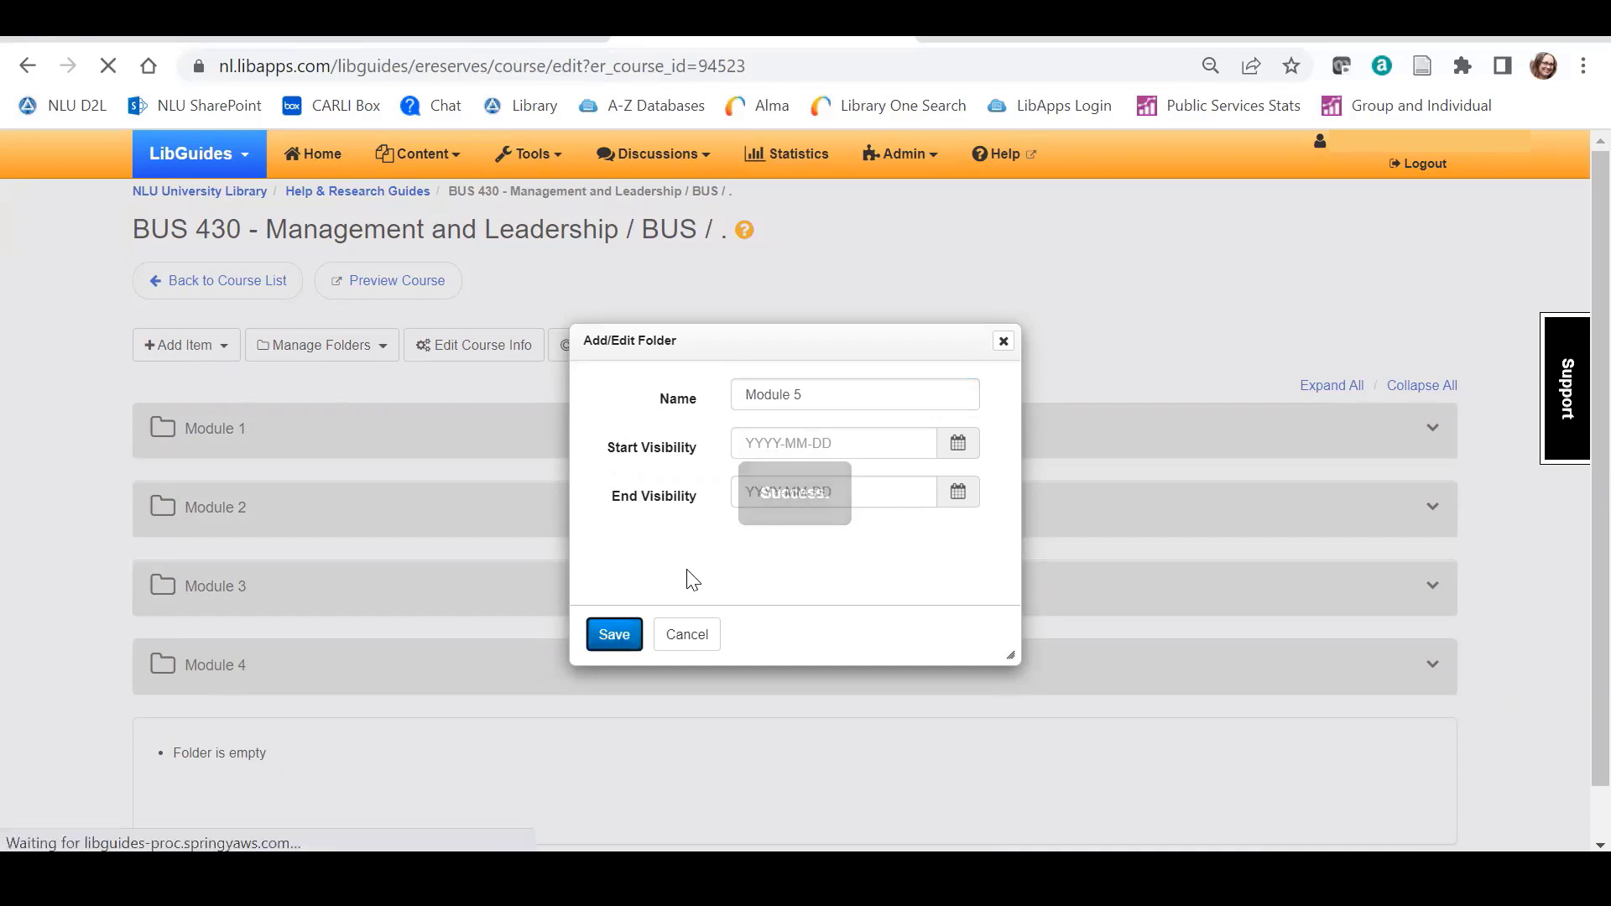
Step: Add a folder named Module 6 after the Module 5 folder
scroll(515, 585, "down", 2)
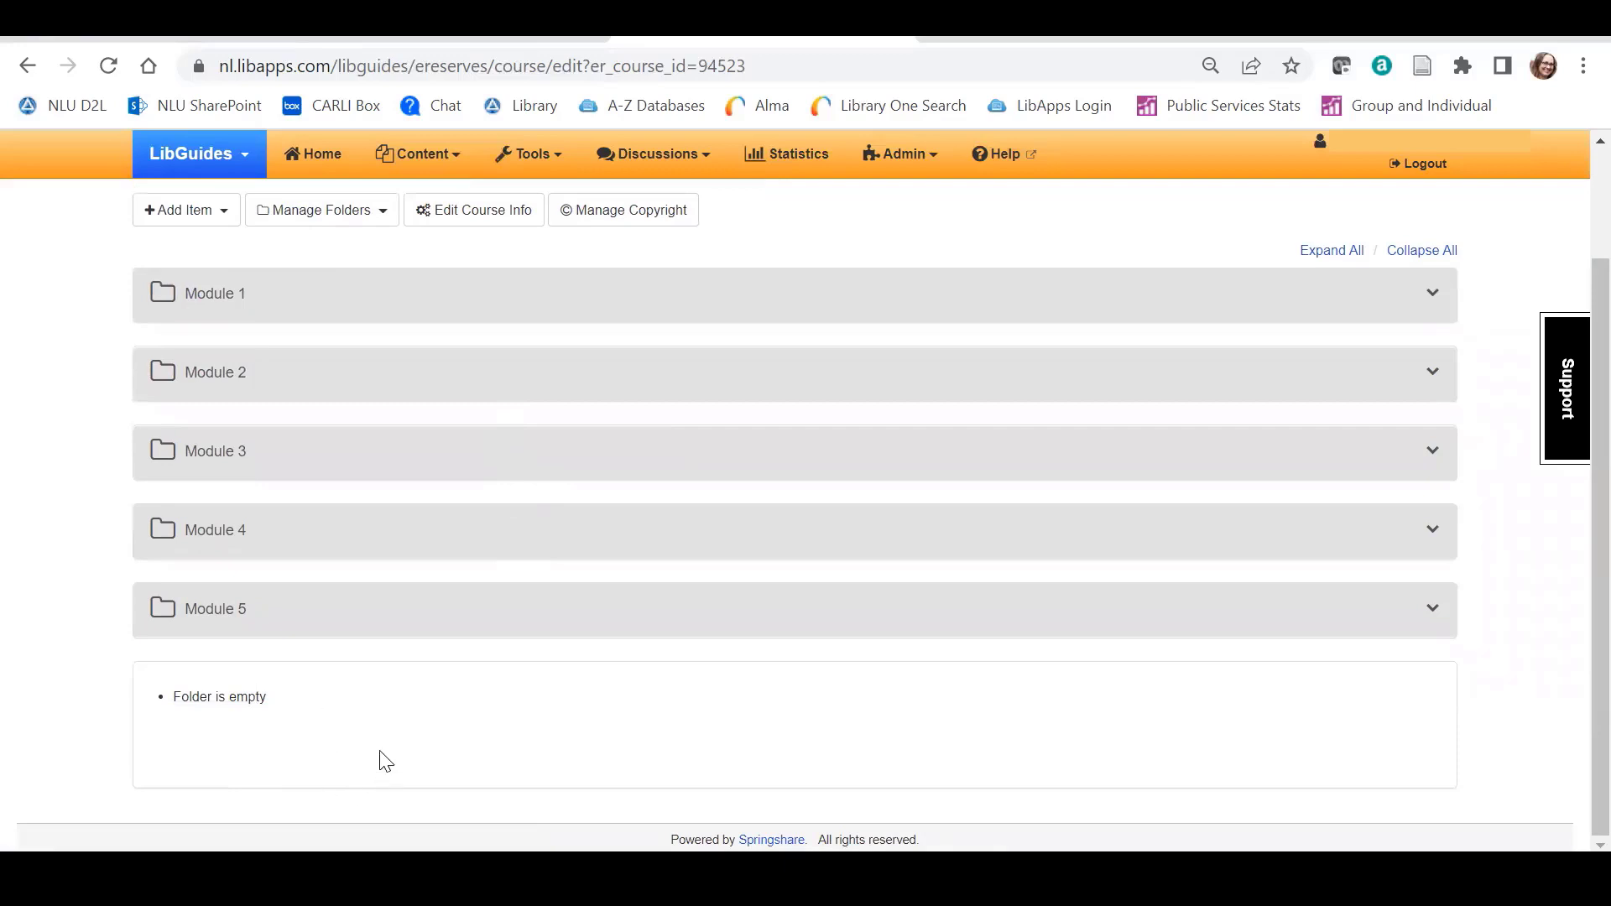
scroll(378, 759, "up", 2)
left_click(372, 352)
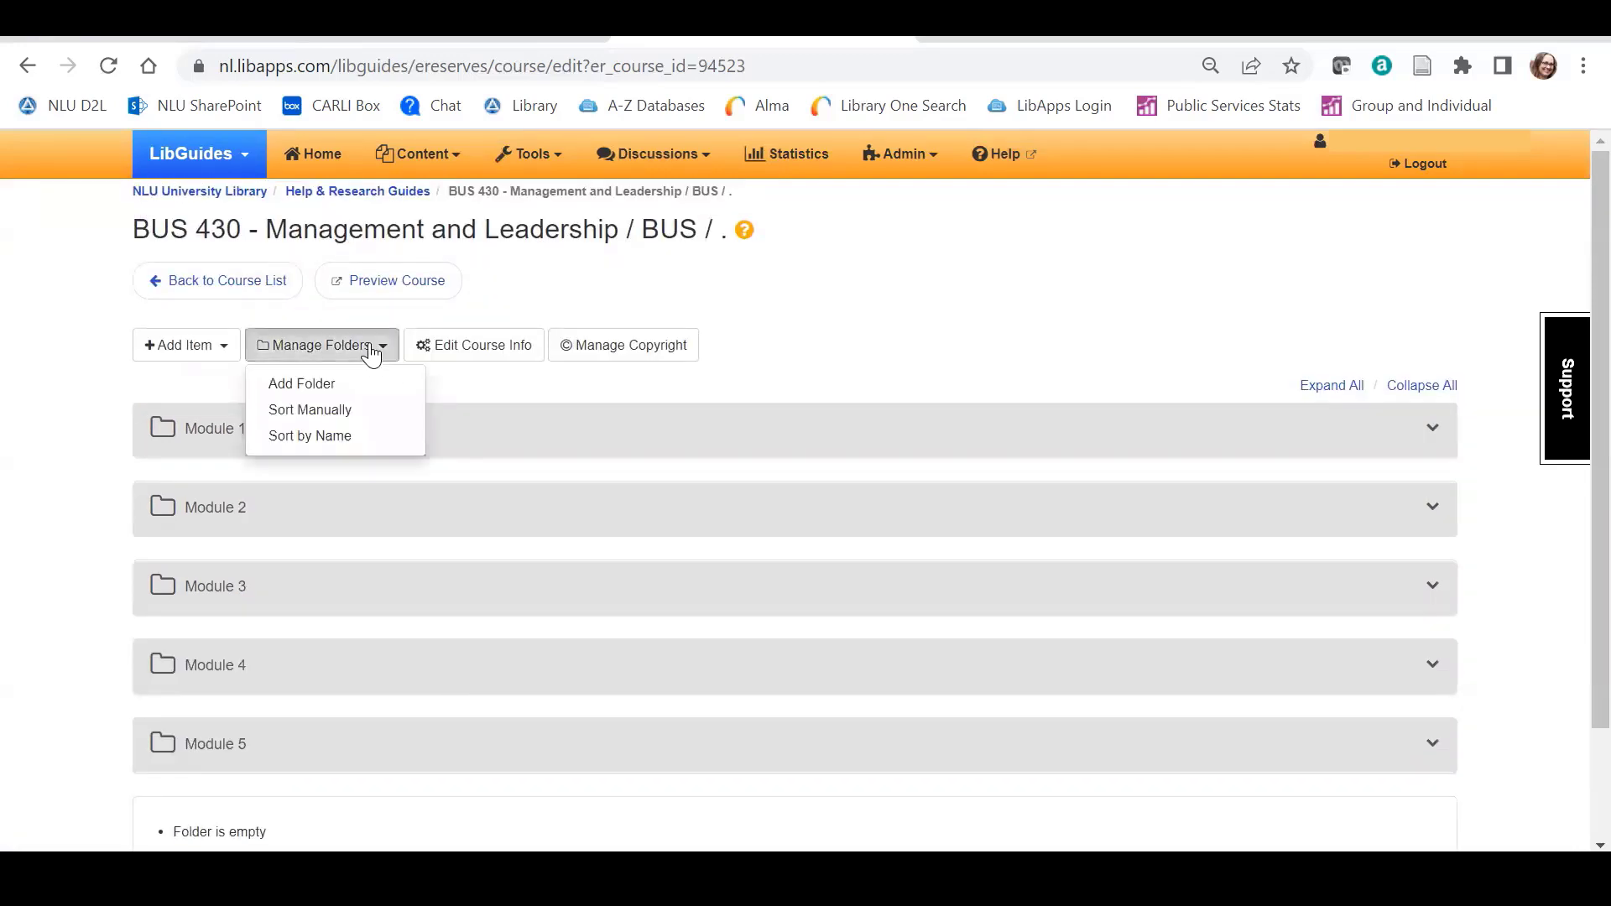
left_click(370, 381)
scroll(431, 478, "down", 2)
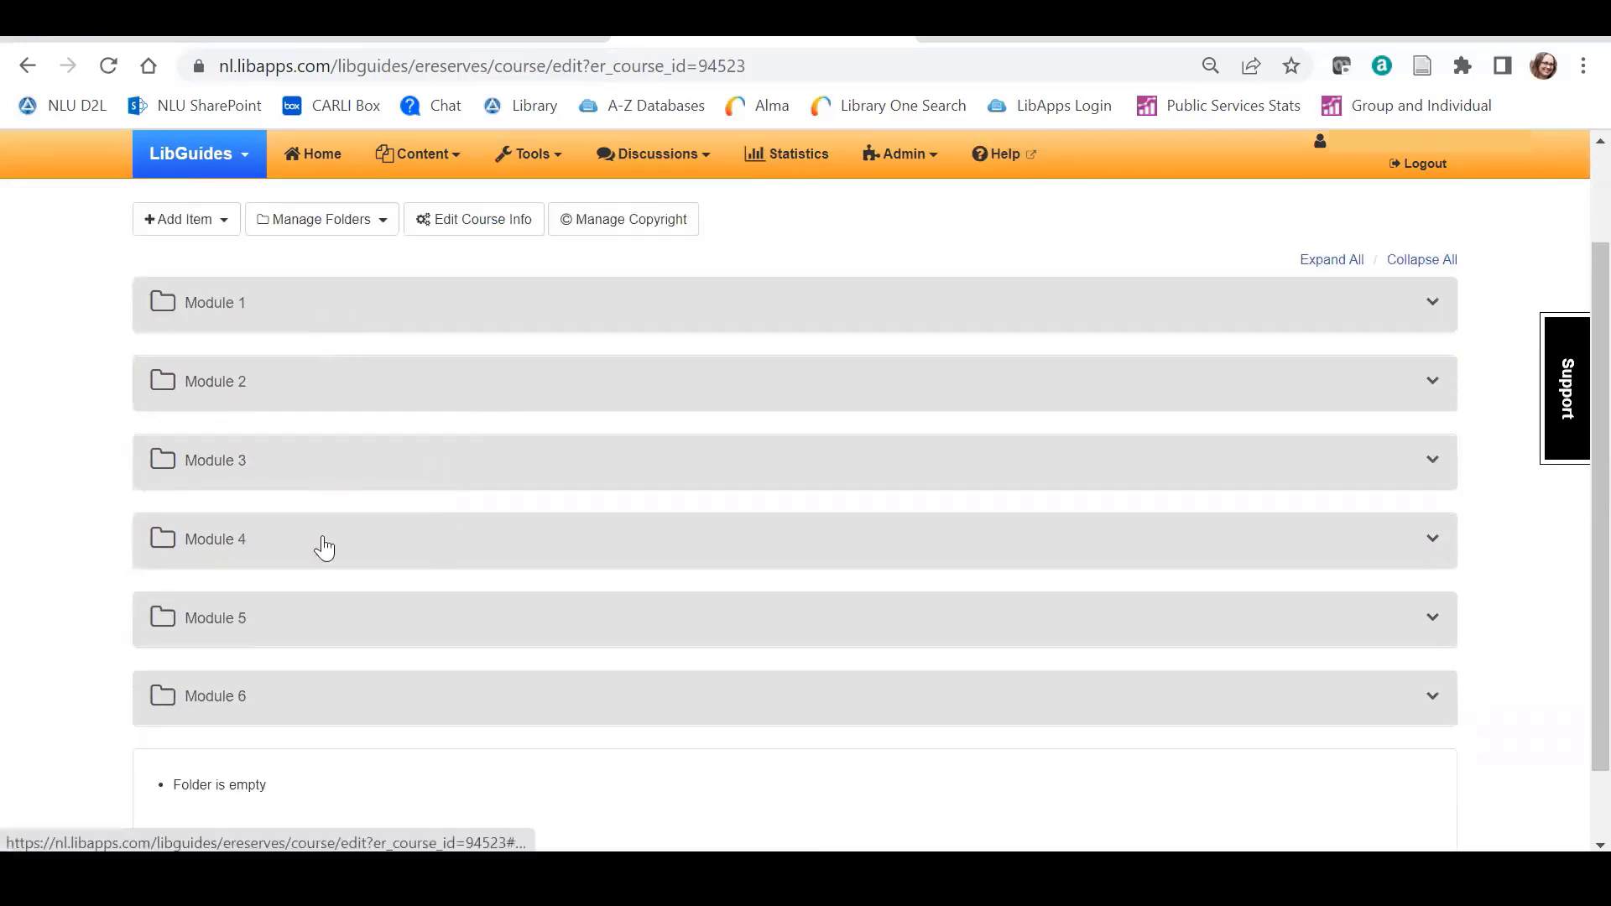
scroll(499, 566, "up", 2)
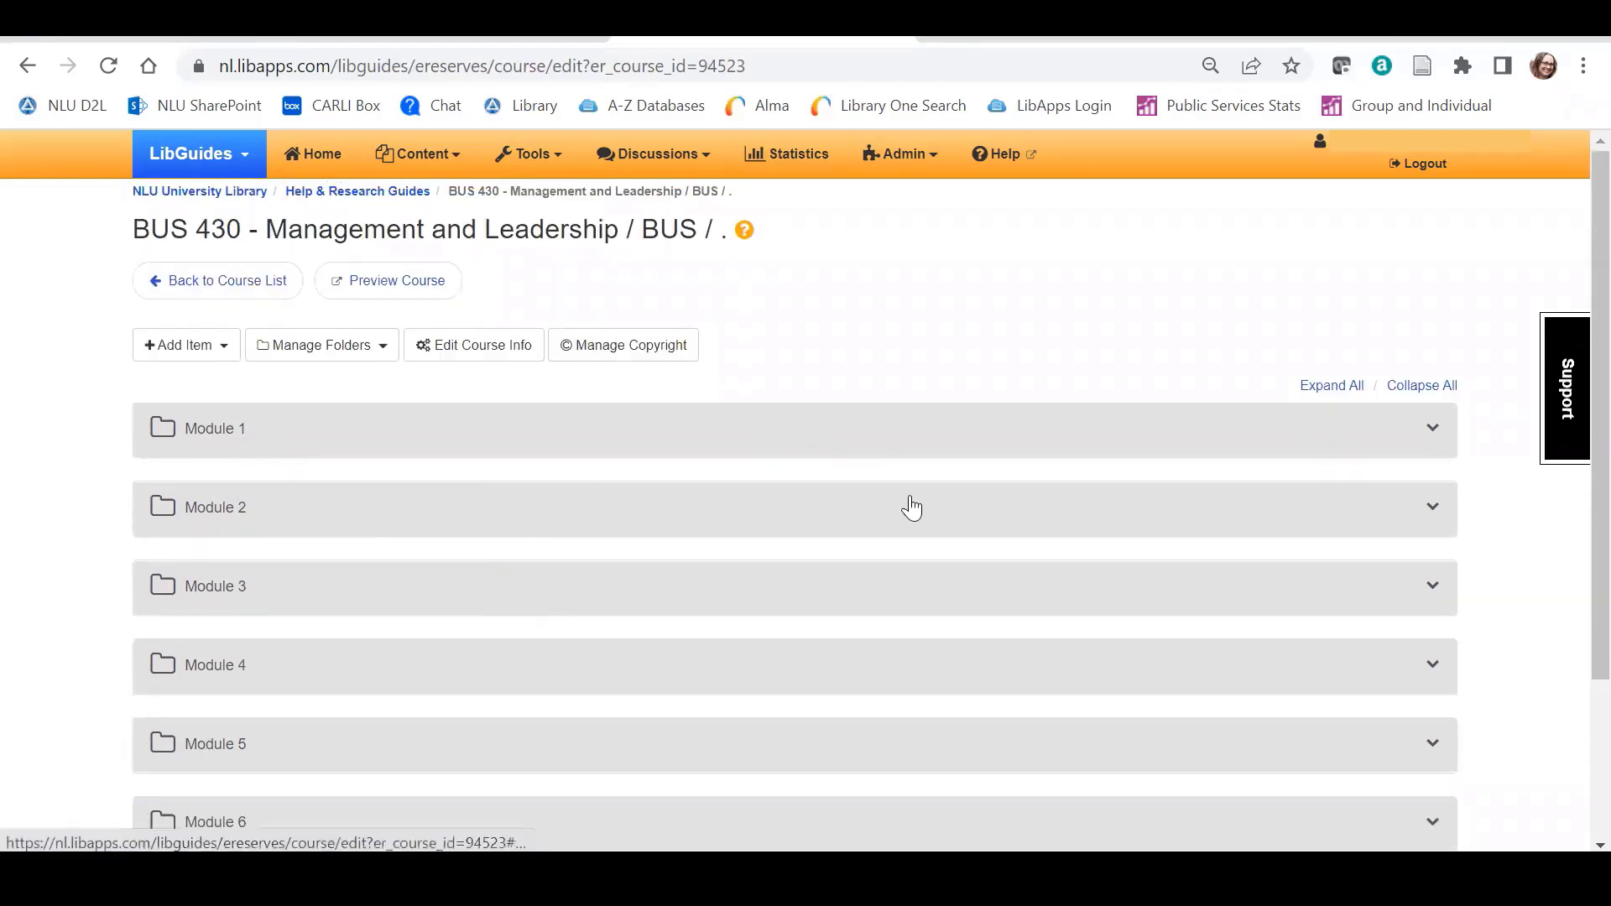
Step: Open the E-Reserves Public Course List from the best practices guide and look through the listed courses
left_click(458, 38)
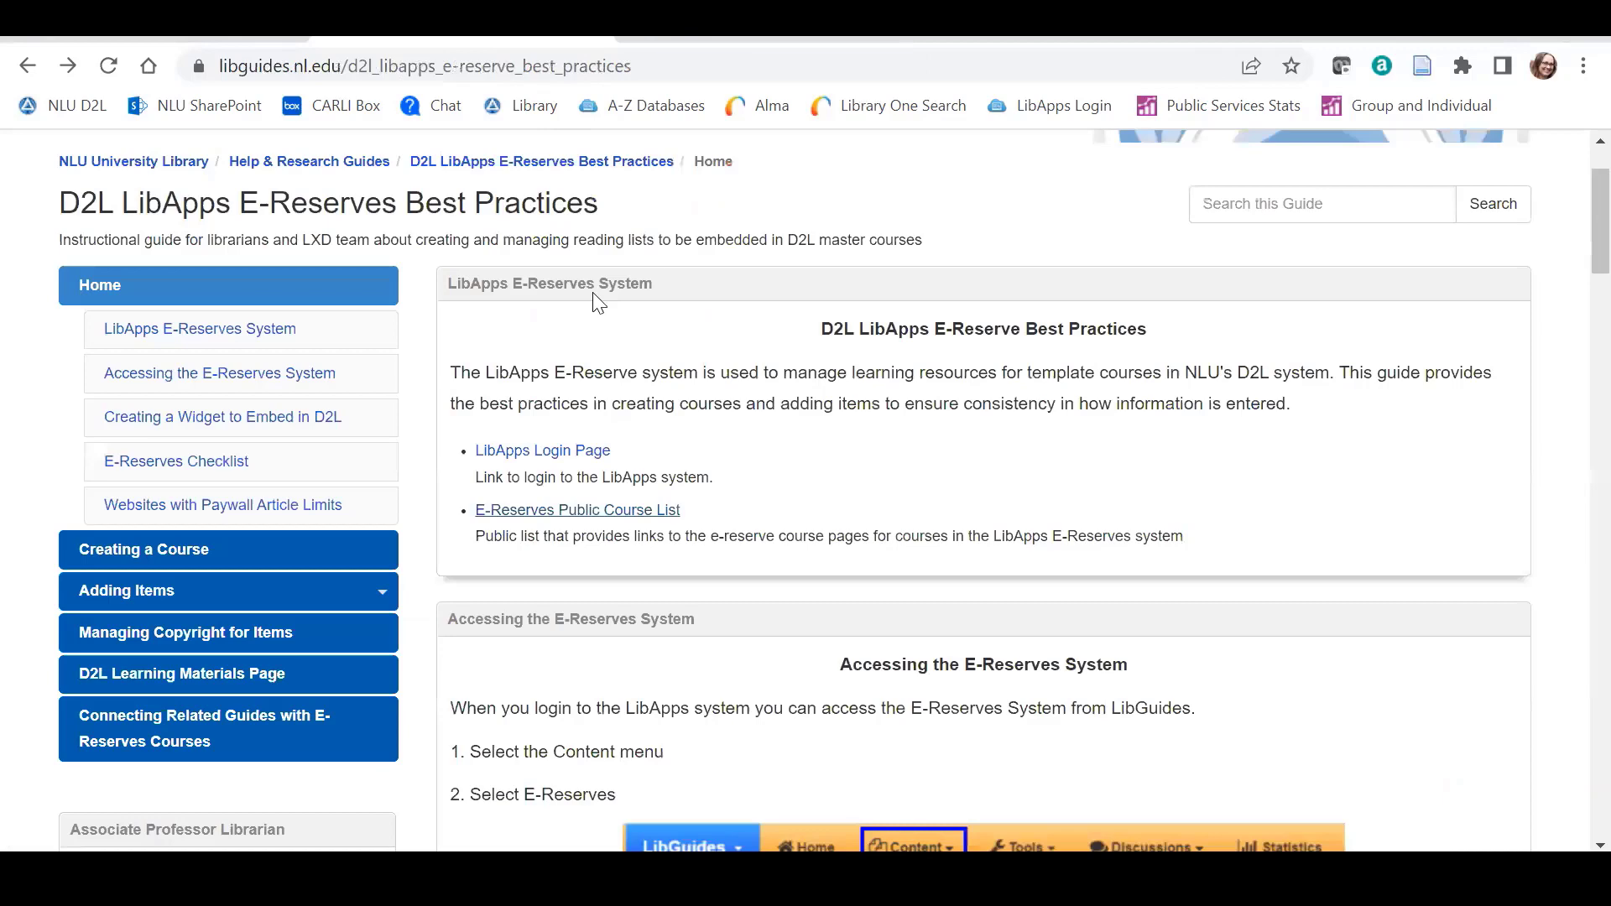
left_click(559, 517)
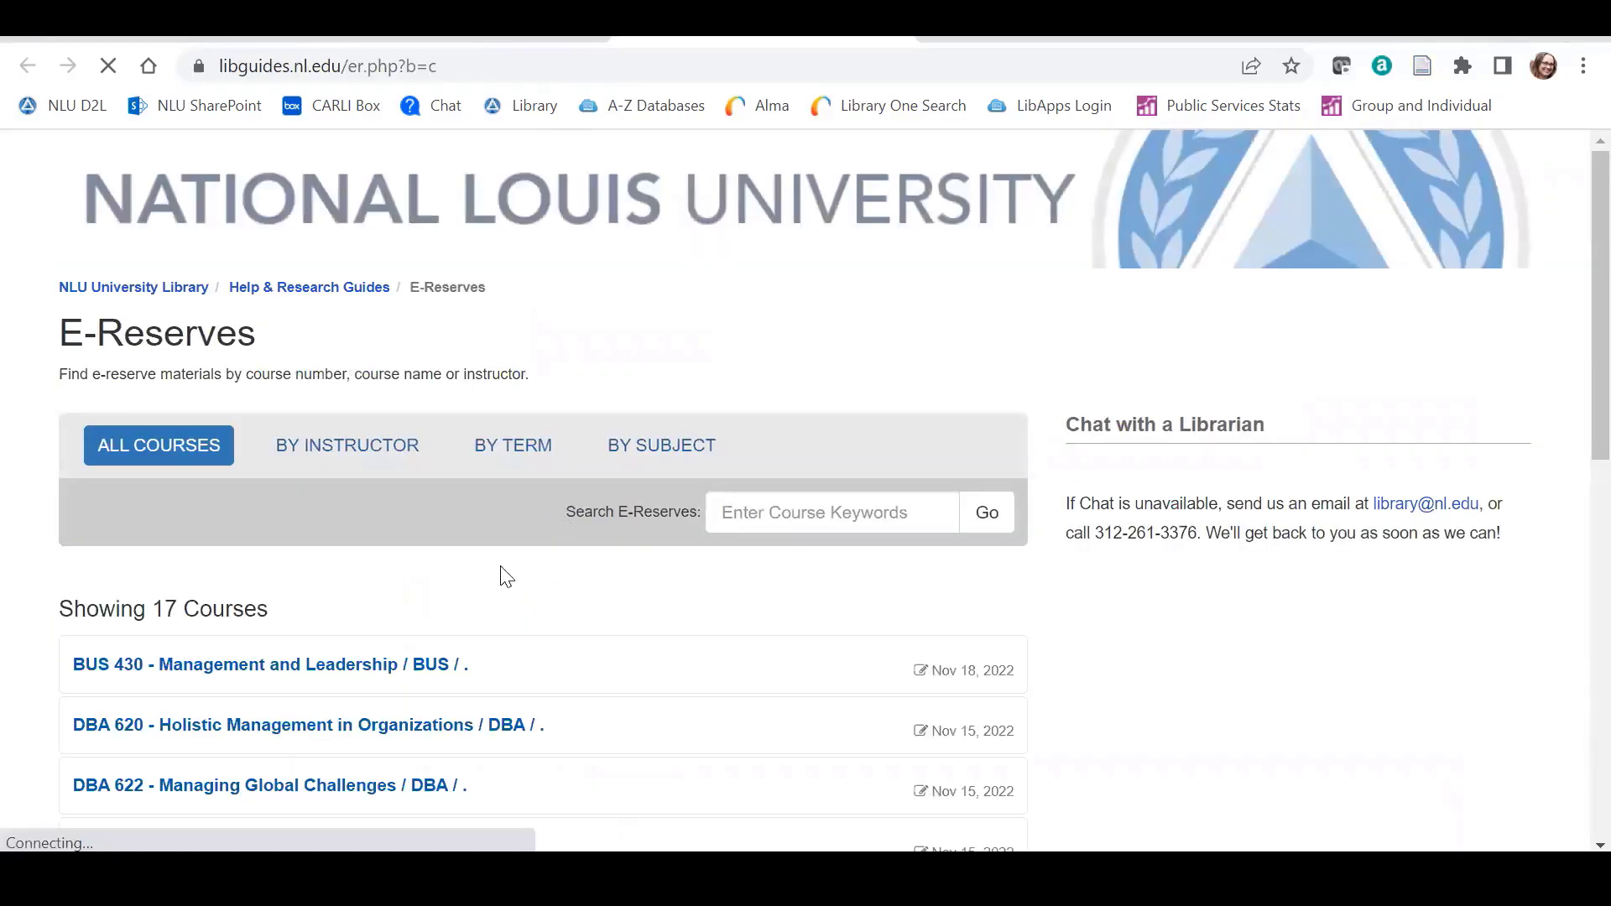
scroll(504, 576, "down", 2)
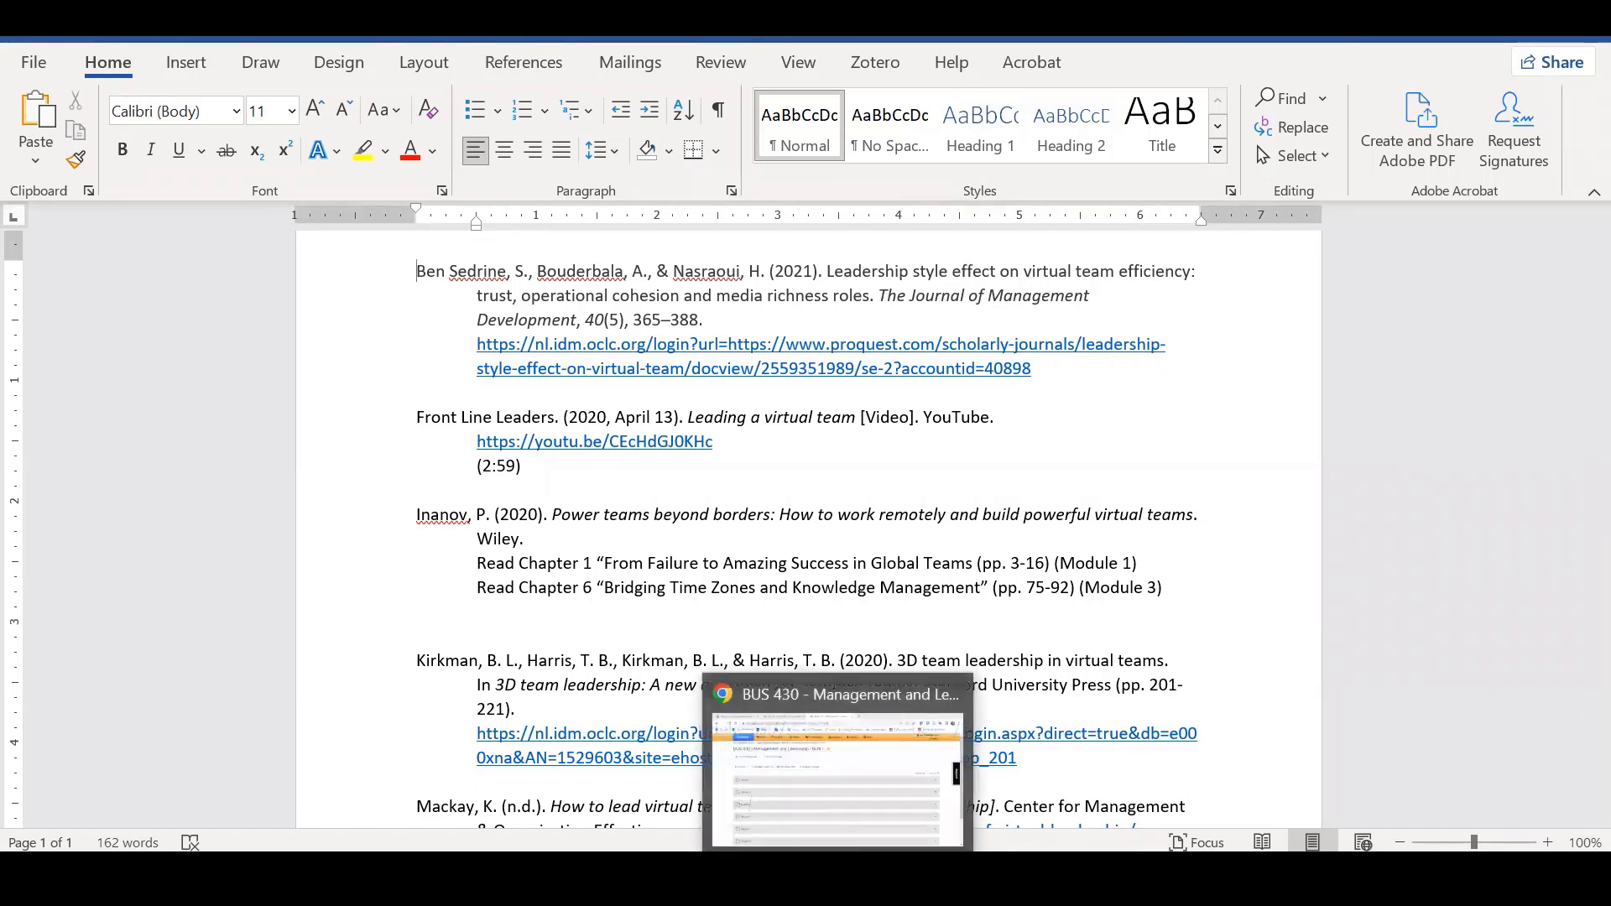
Step: Return to the BUS 430 course page in Chrome and start a new item with the type Article
left_click(844, 780)
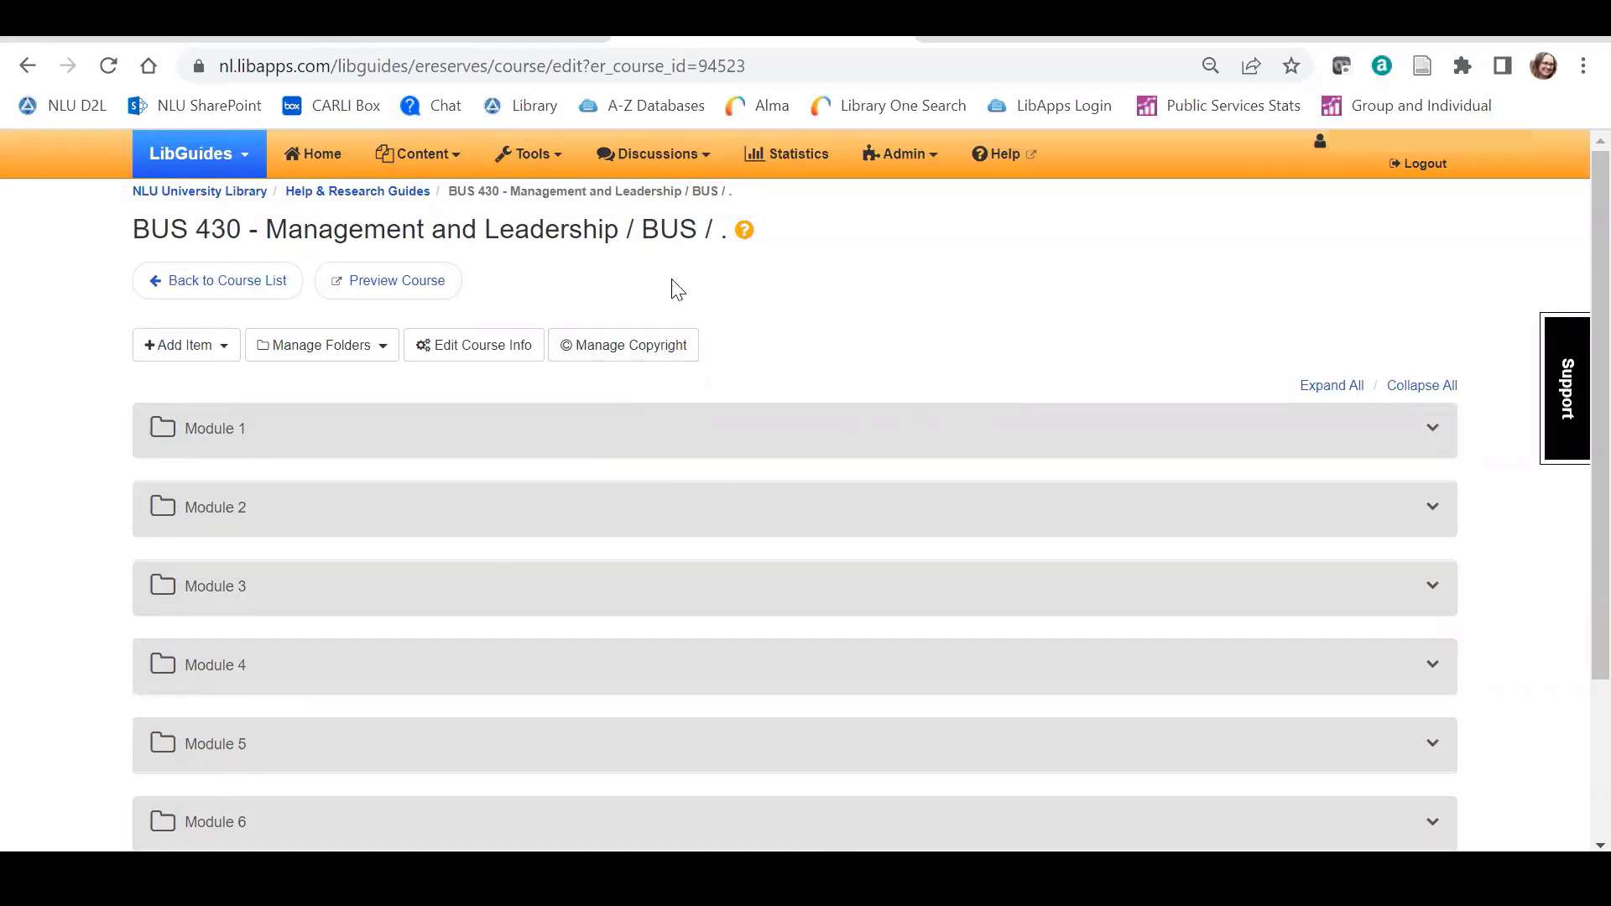
left_click(217, 348)
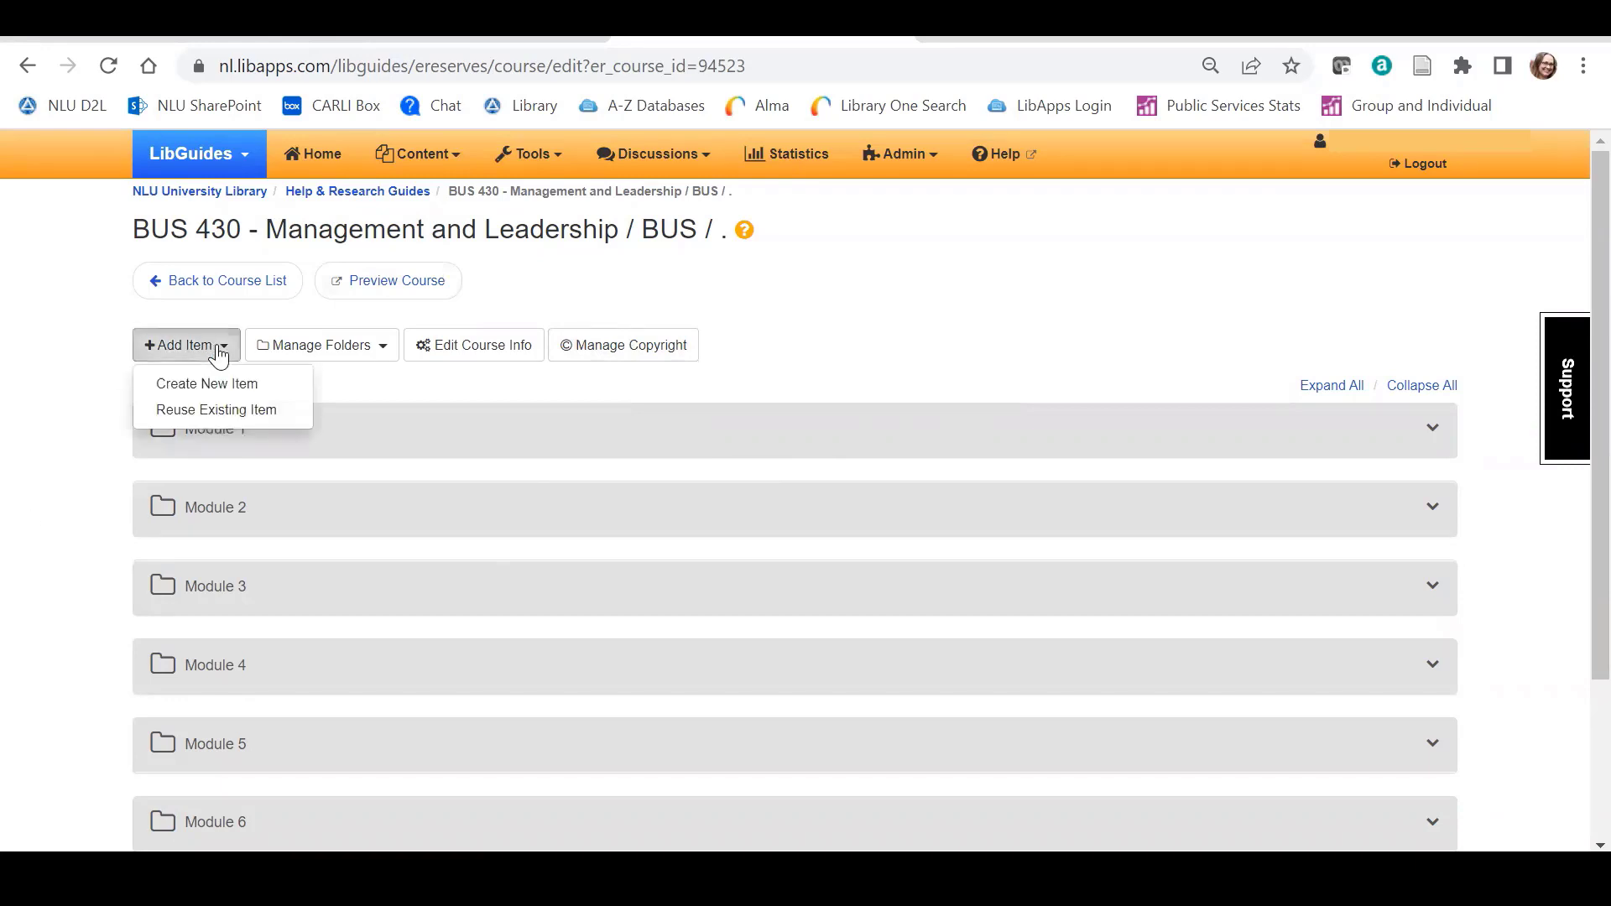
left_click(195, 384)
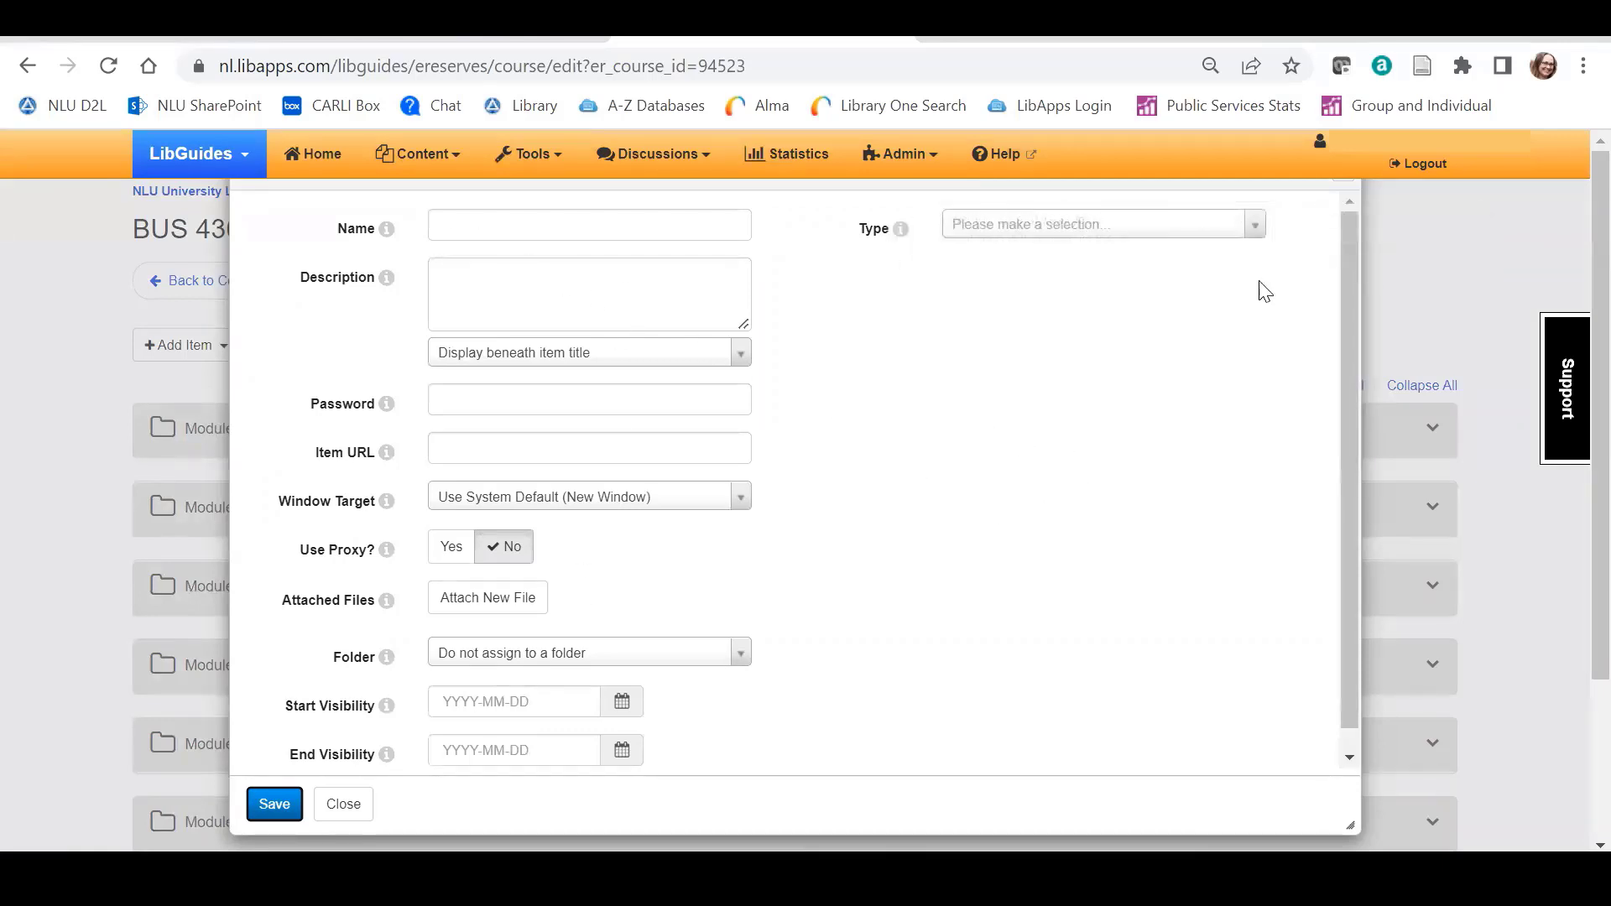
left_click(1258, 228)
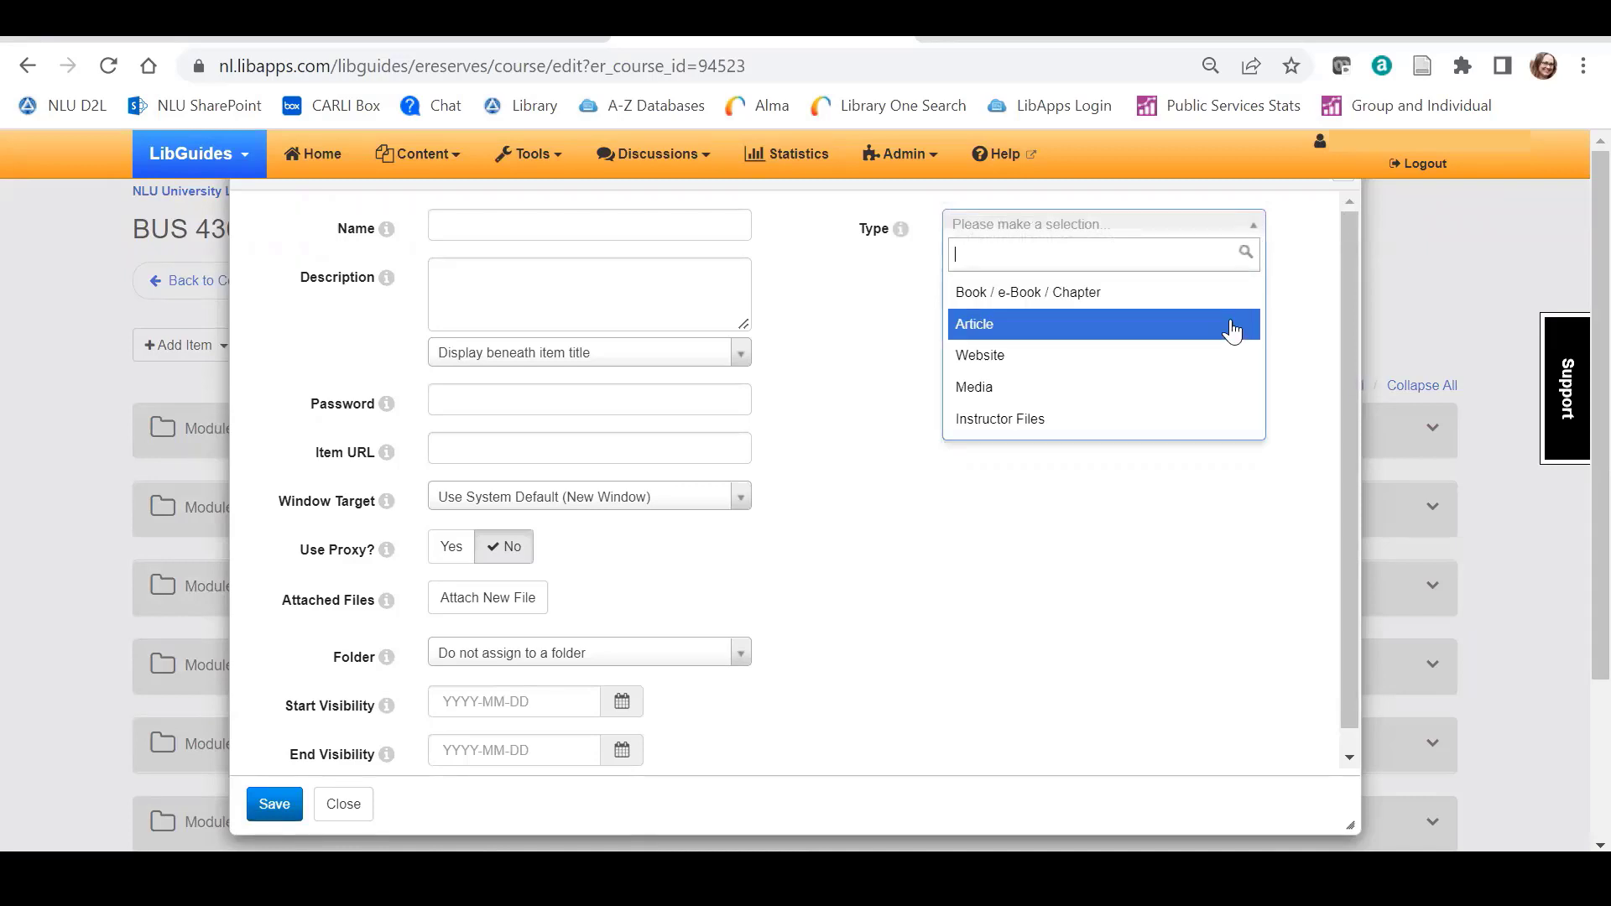
left_click(1206, 324)
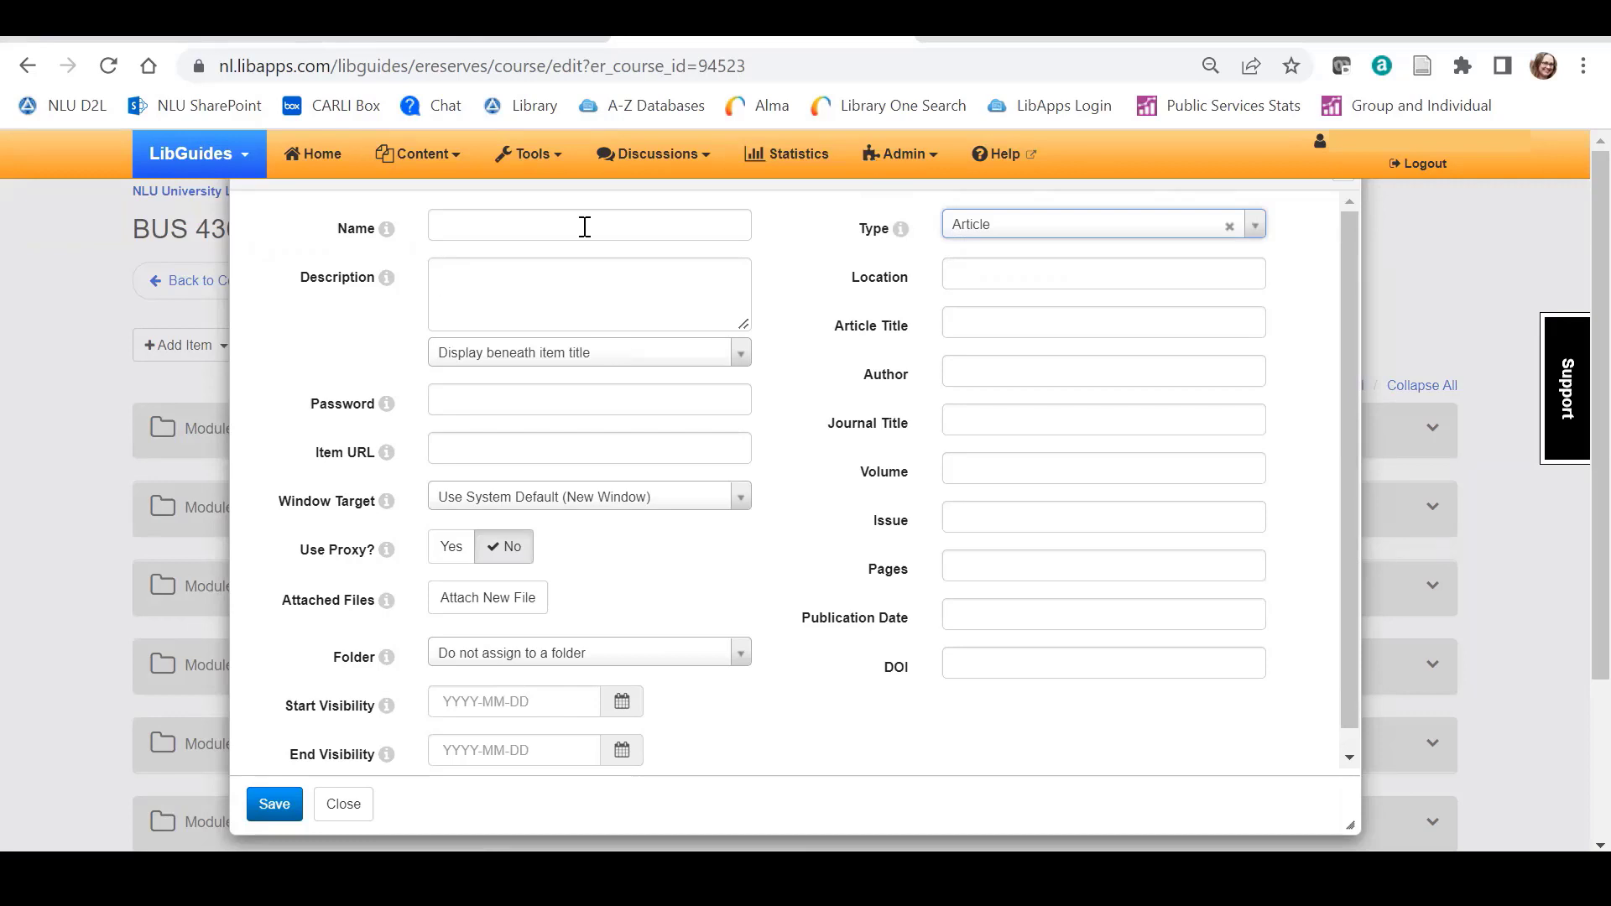
Step: Copy the first article citation without its link from the Word reading list and paste it as the new item's name
left_click(473, 229)
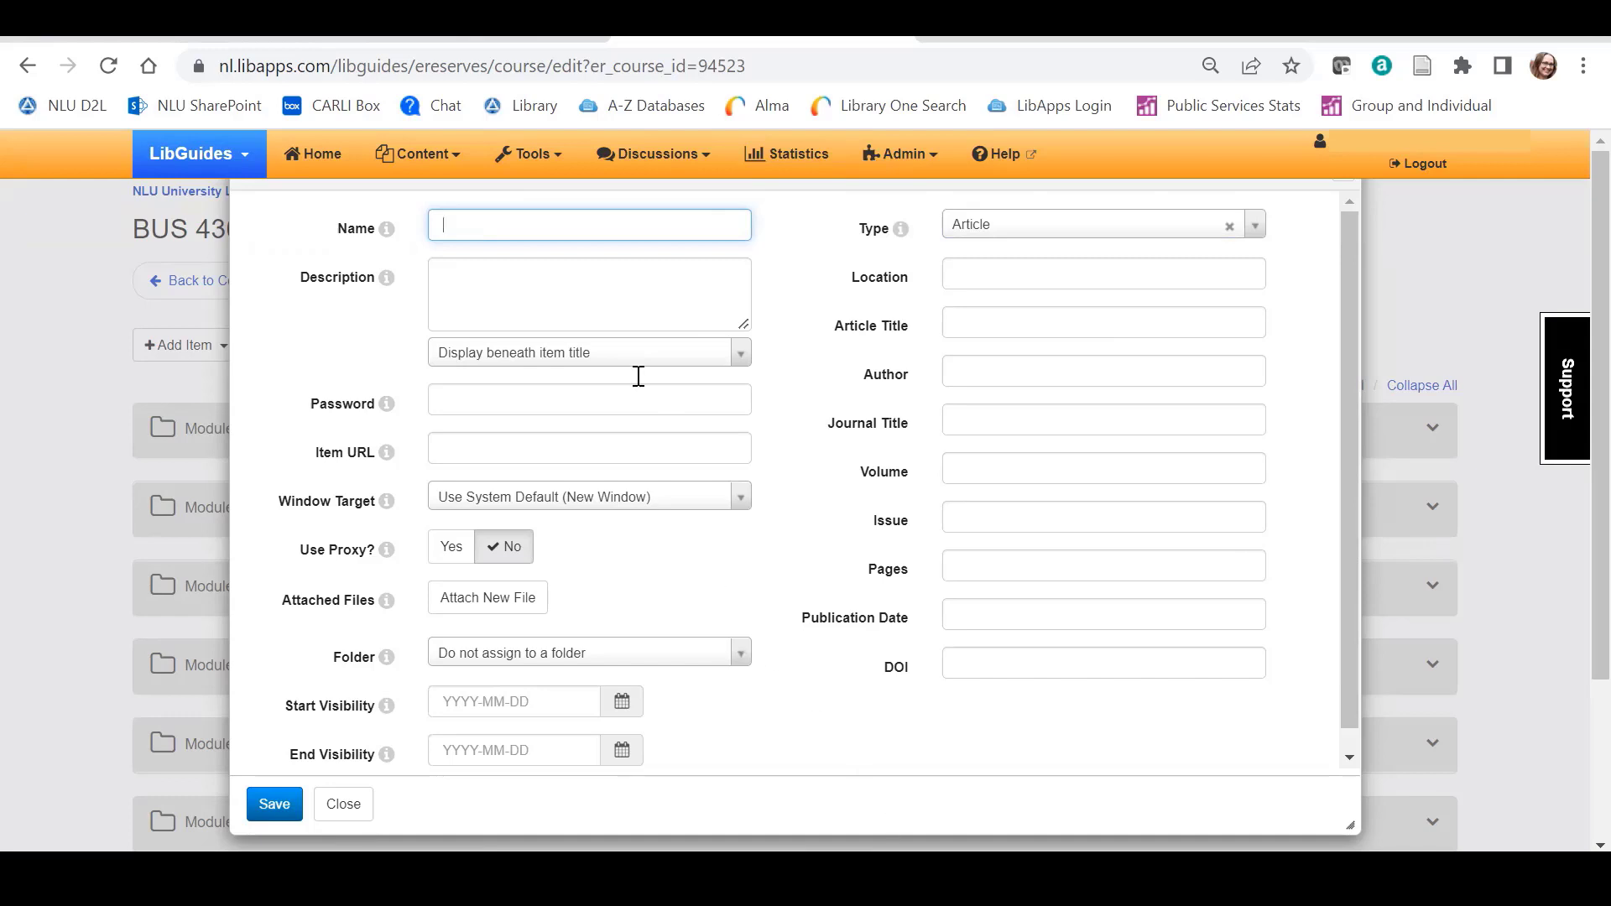
key("alt+Tab")
left_click_drag(708, 319, 415, 273)
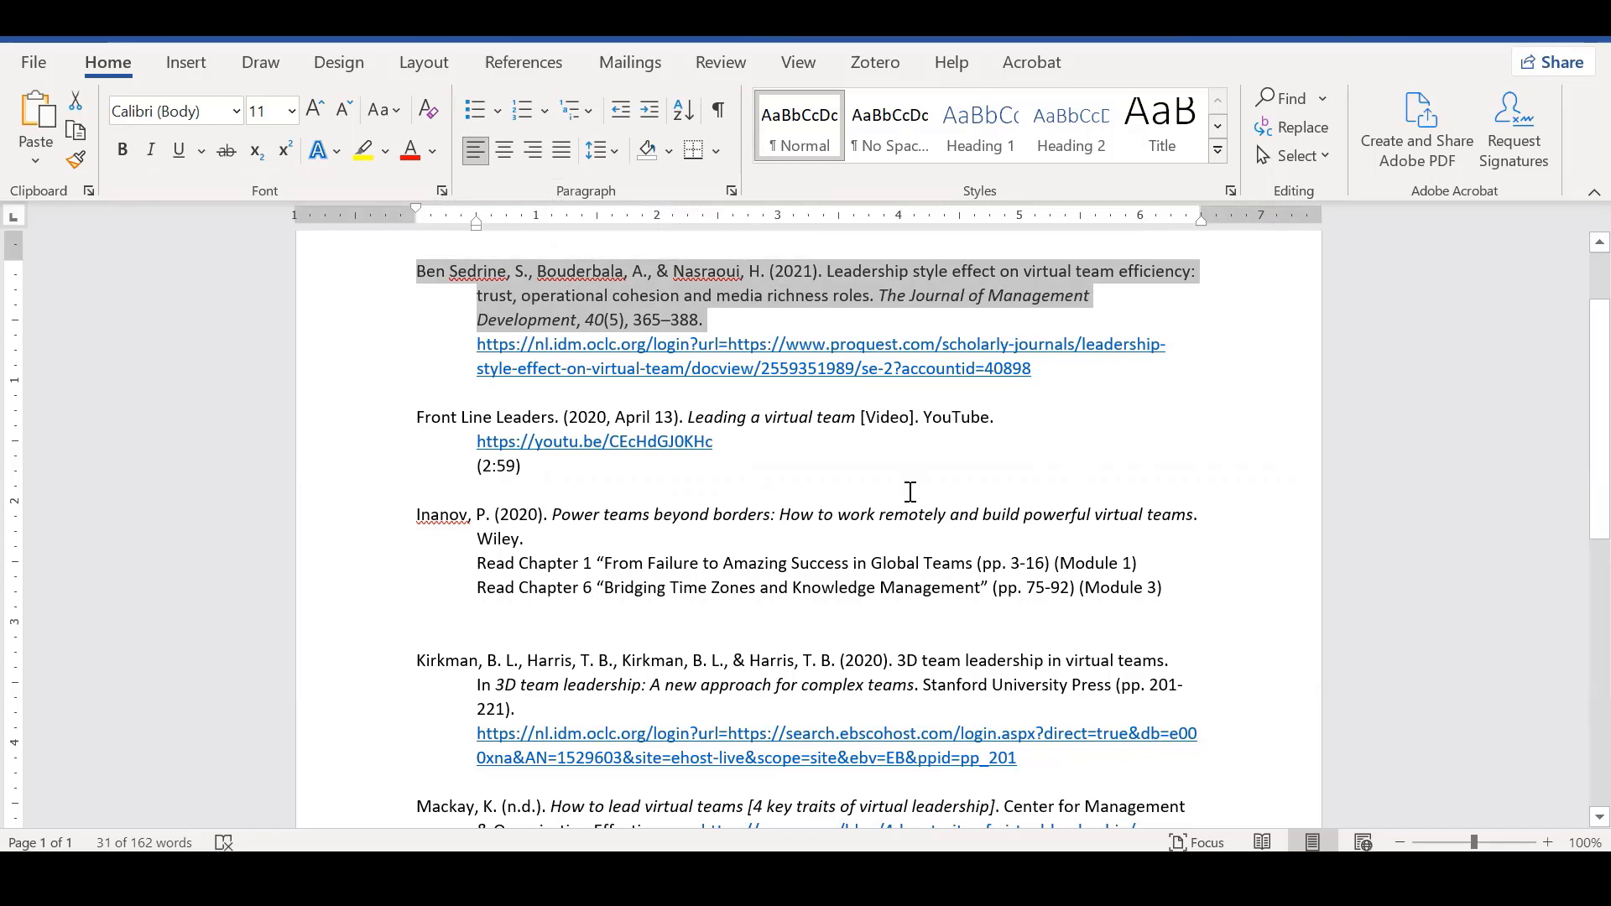
right_click(940, 282)
left_click(989, 334)
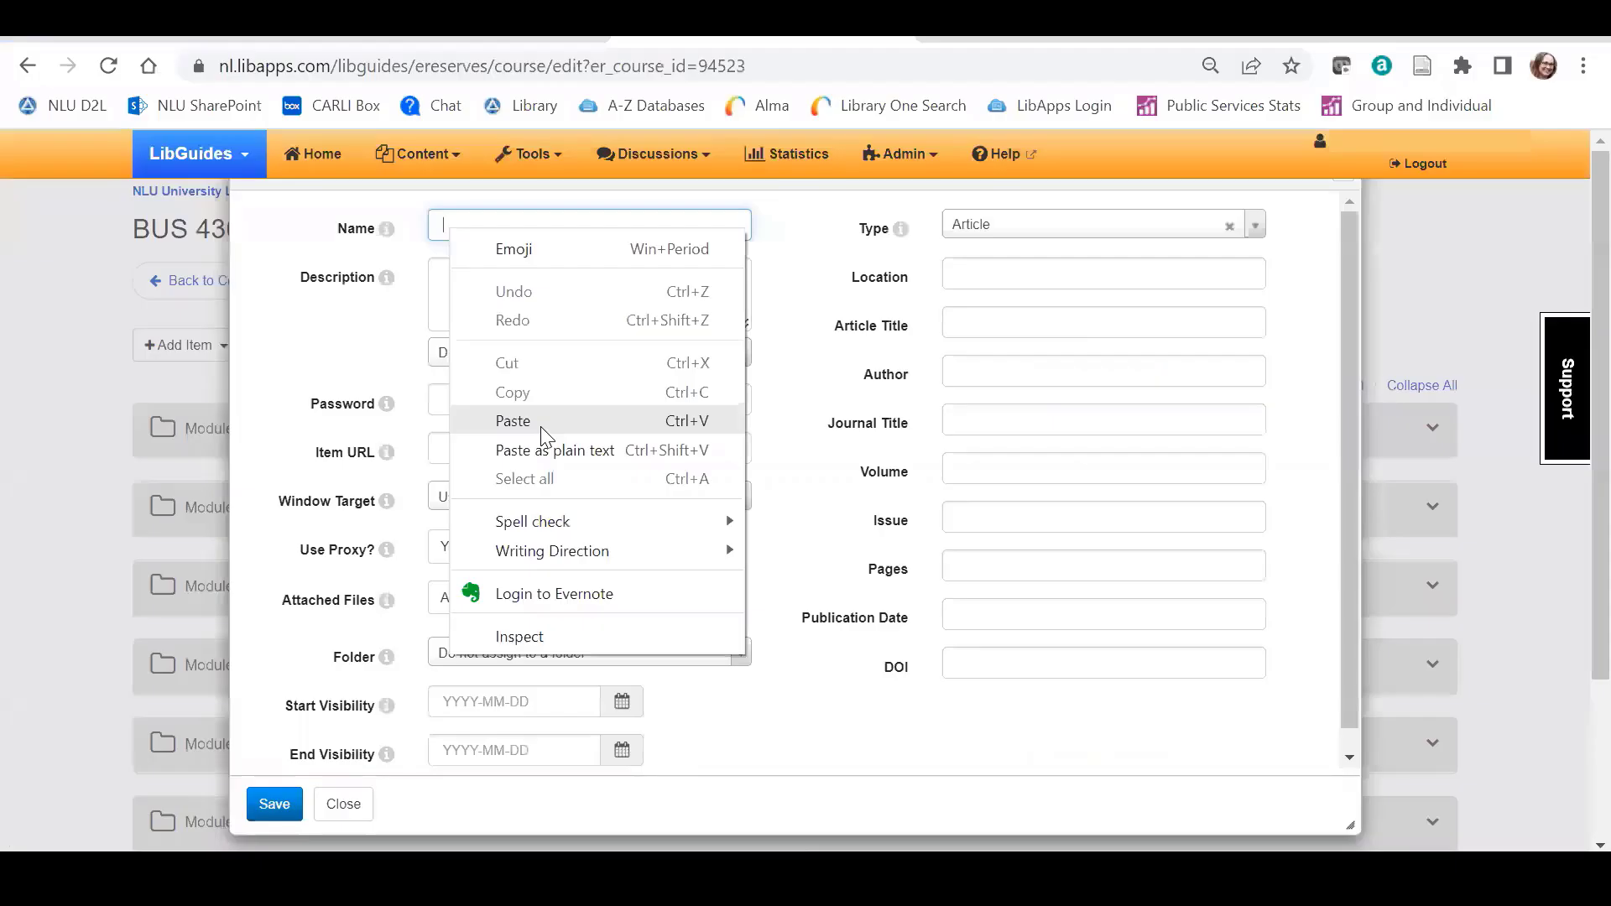
left_click(541, 426)
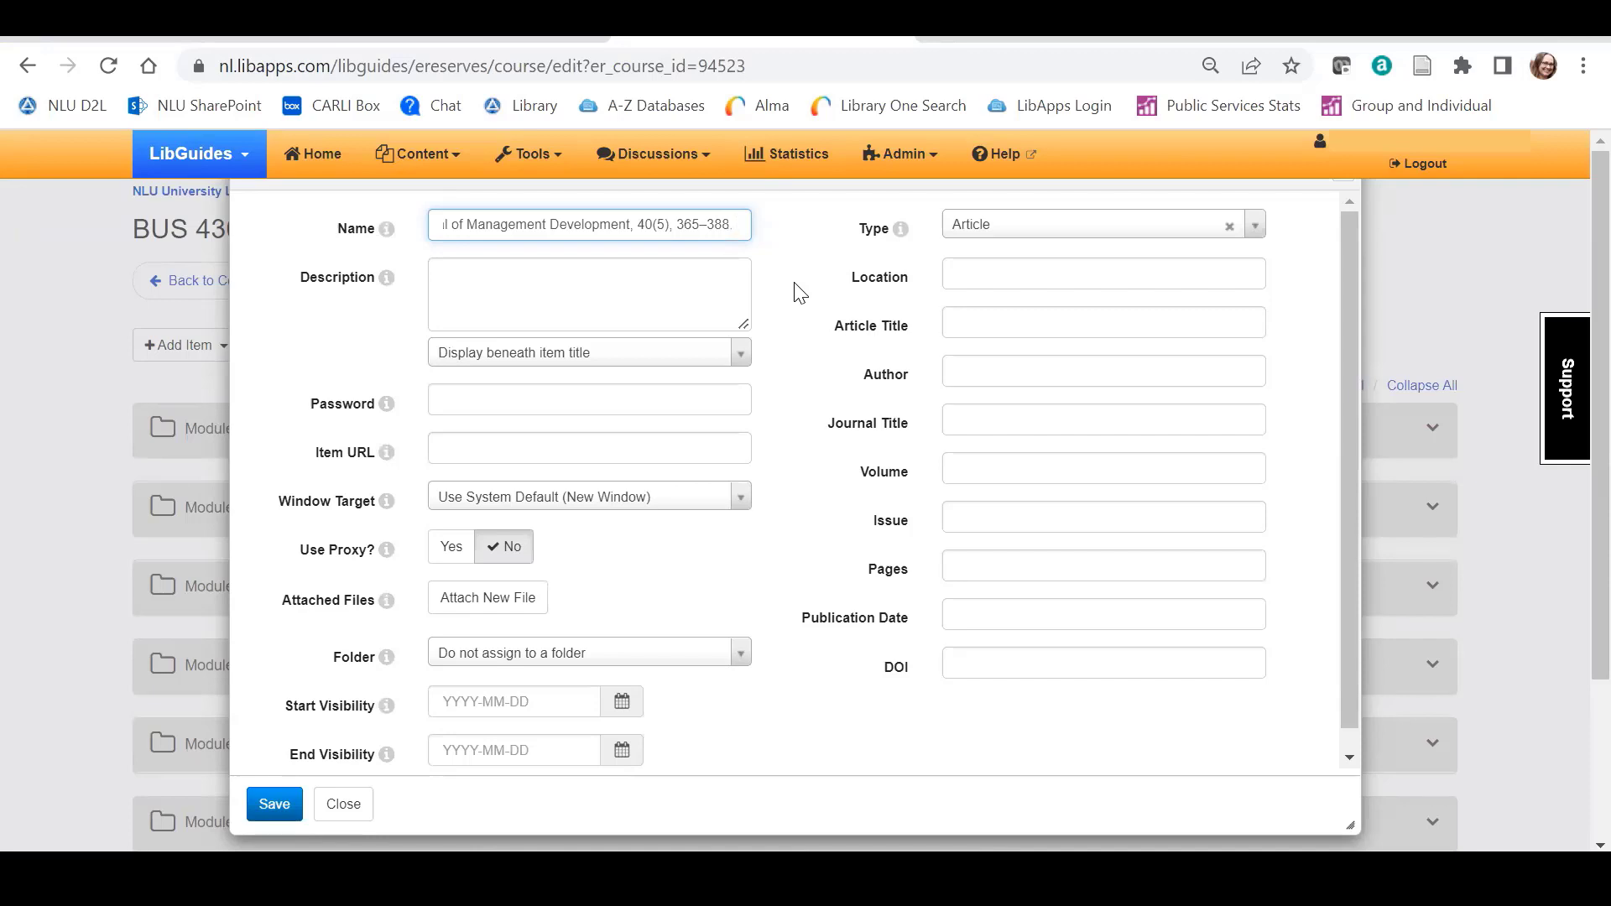
Step: Paste the article's ProQuest link as the item URL and assign the item to the Module 1 folder, leaving the description blank
left_click(441, 273)
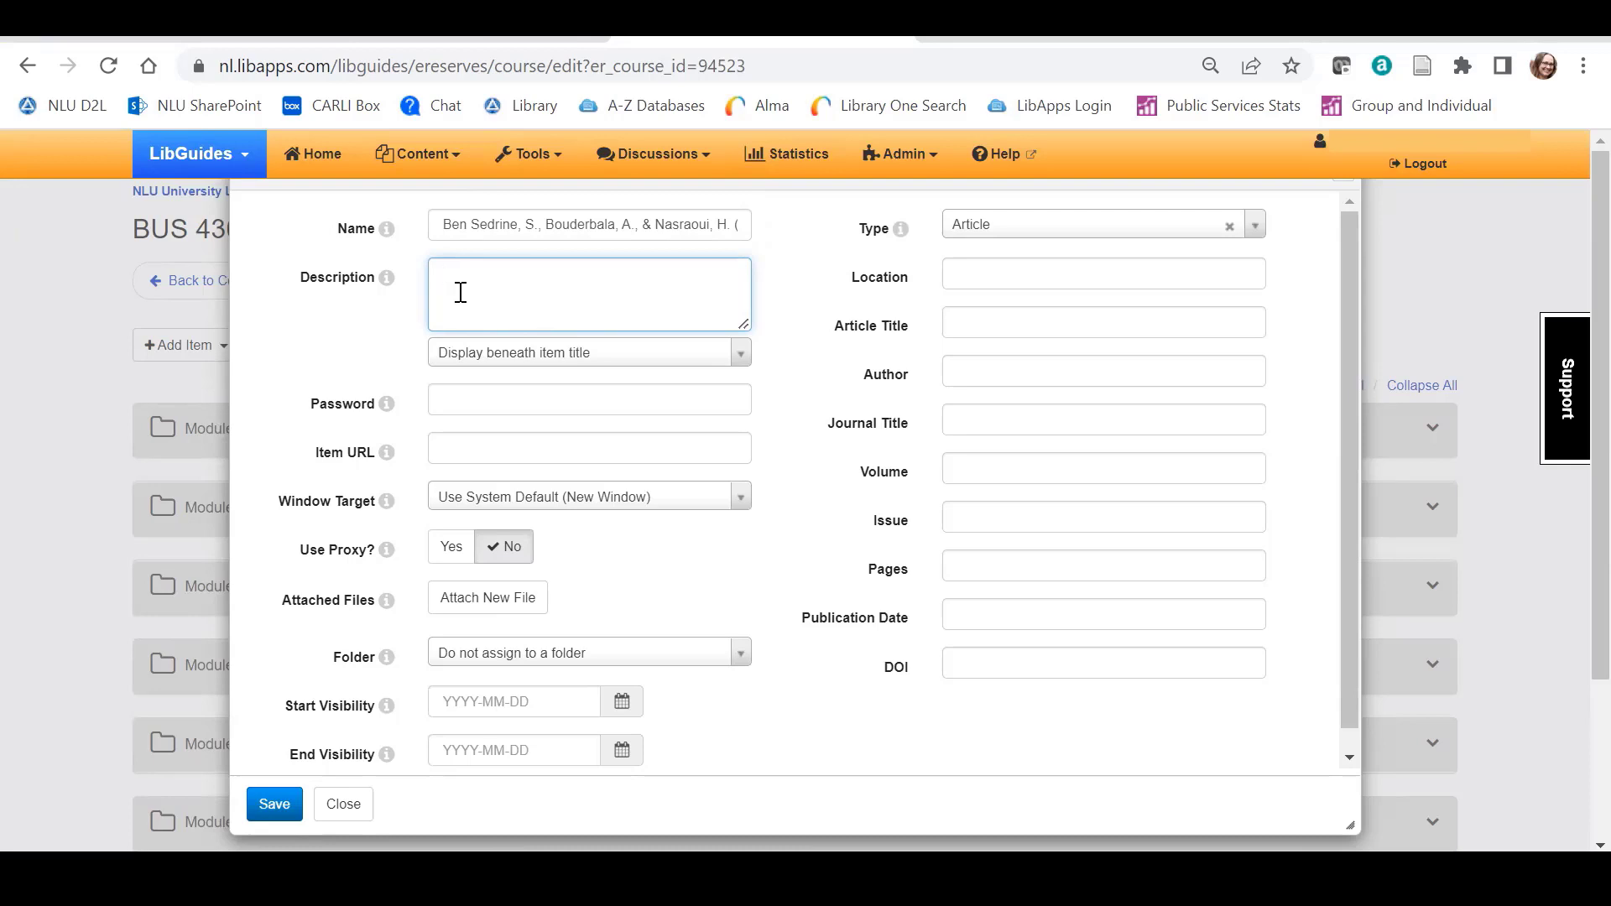
left_click(470, 449)
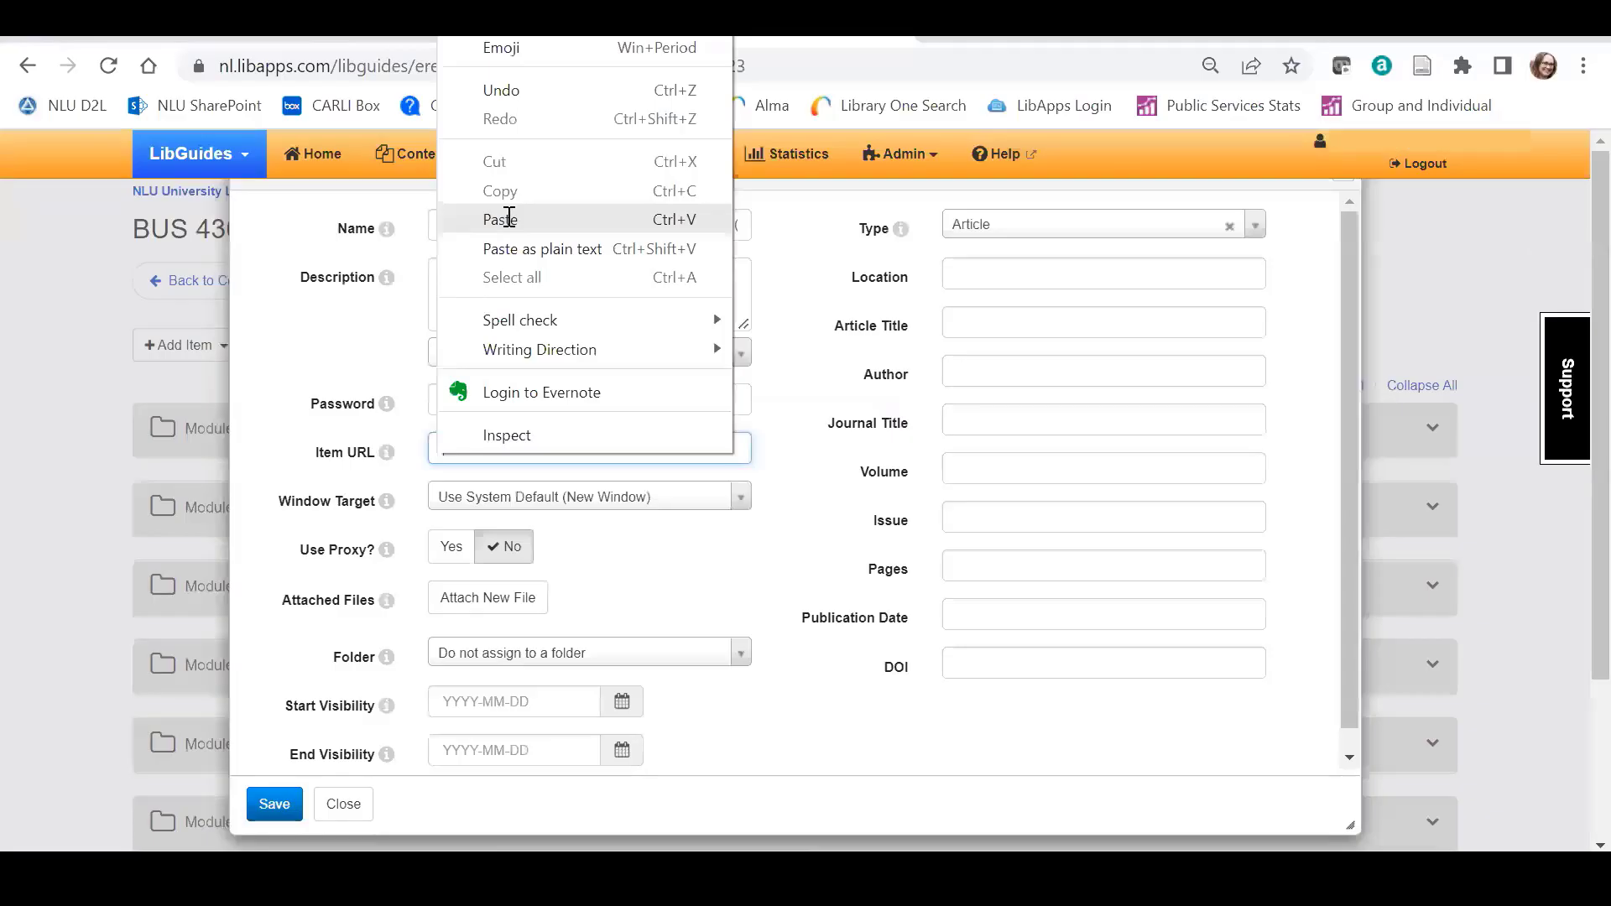
left_click(478, 216)
scroll(789, 508, "down", 1)
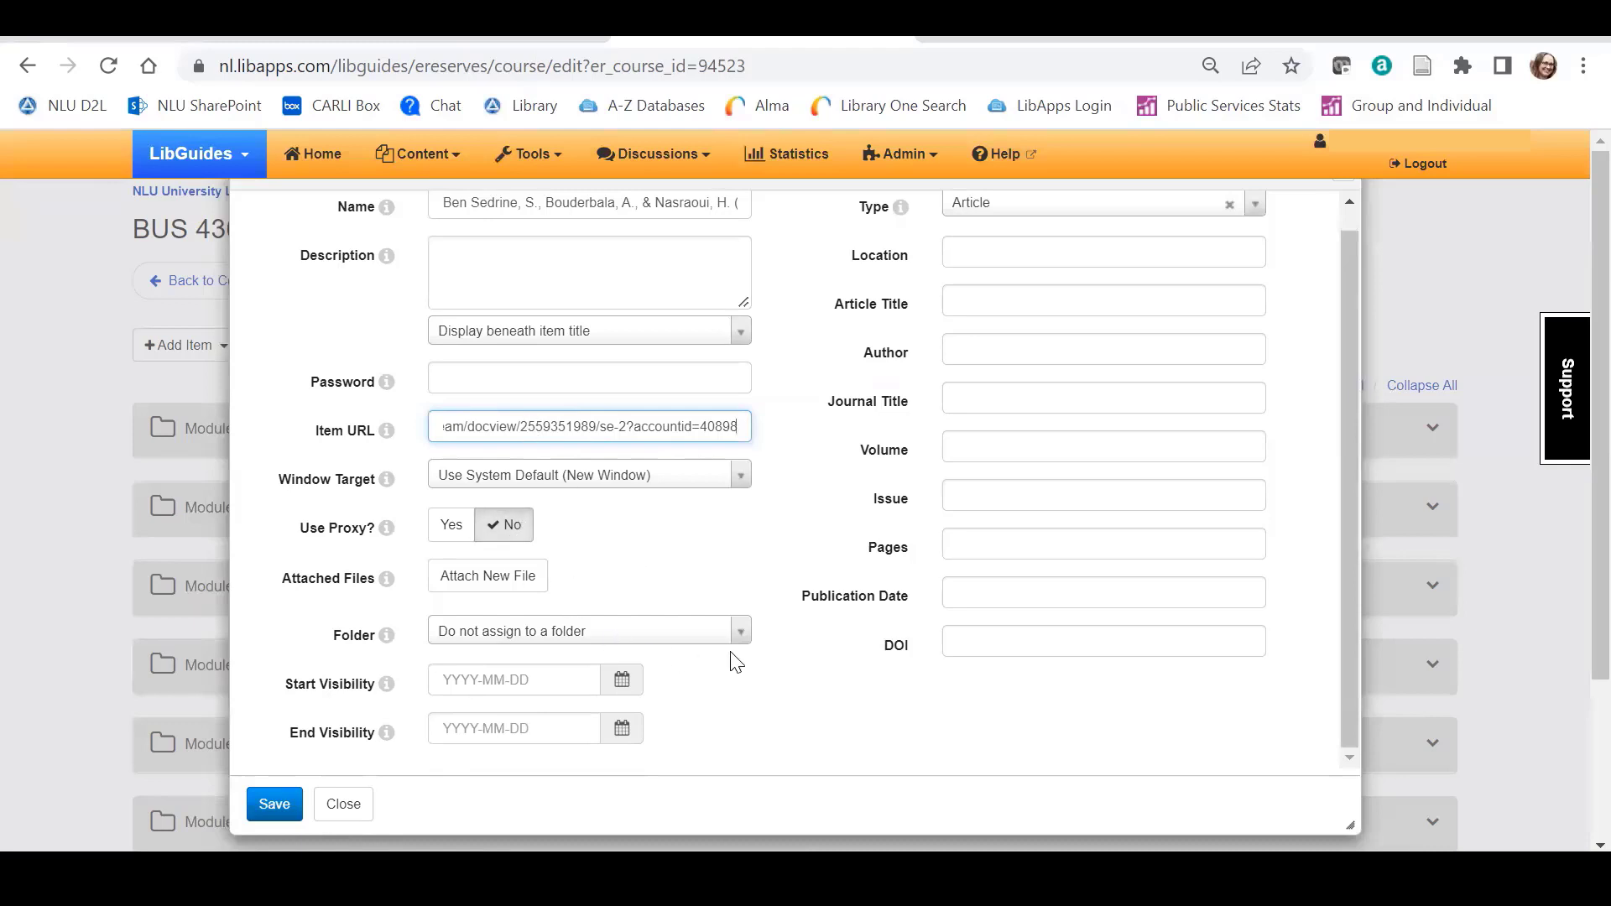
left_click(742, 632)
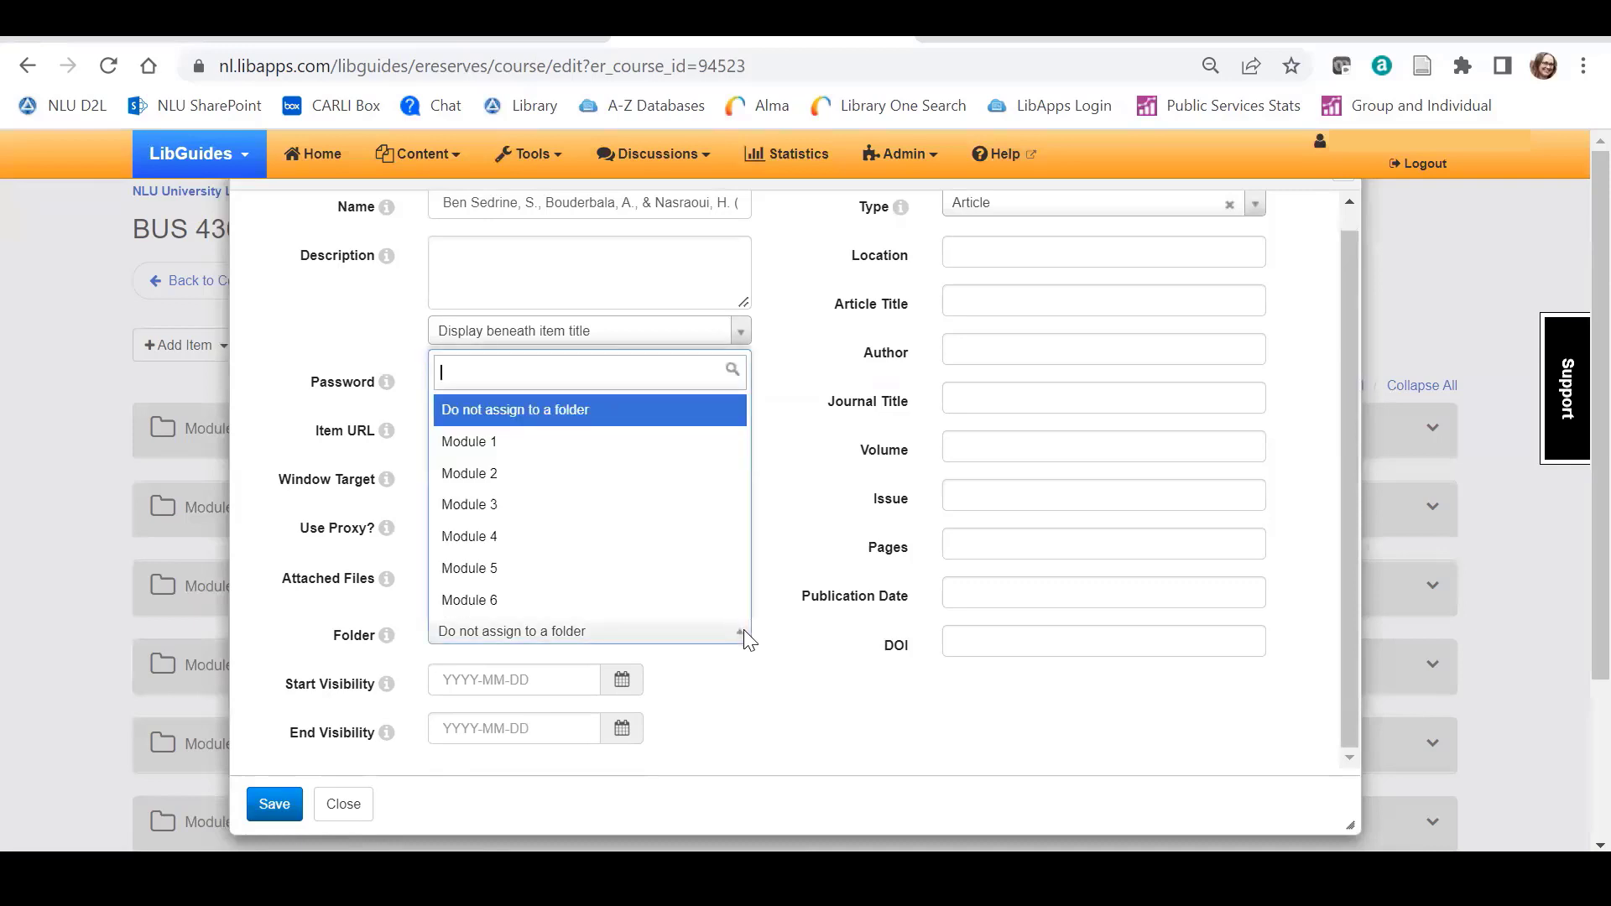
left_click(680, 454)
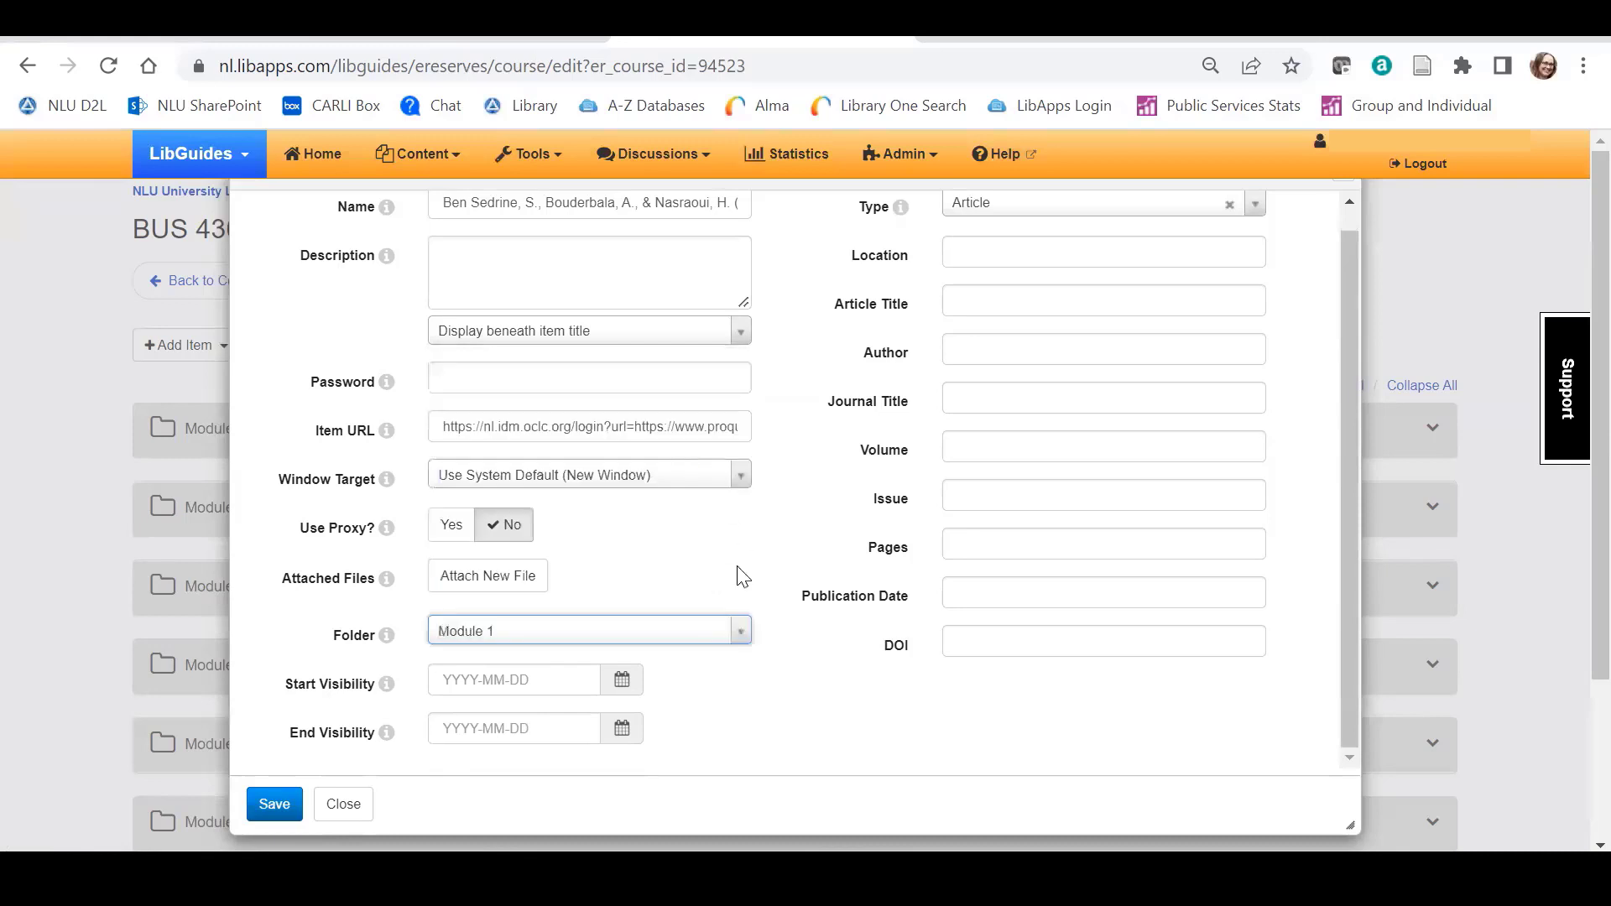
scroll(1084, 708, "up", 1)
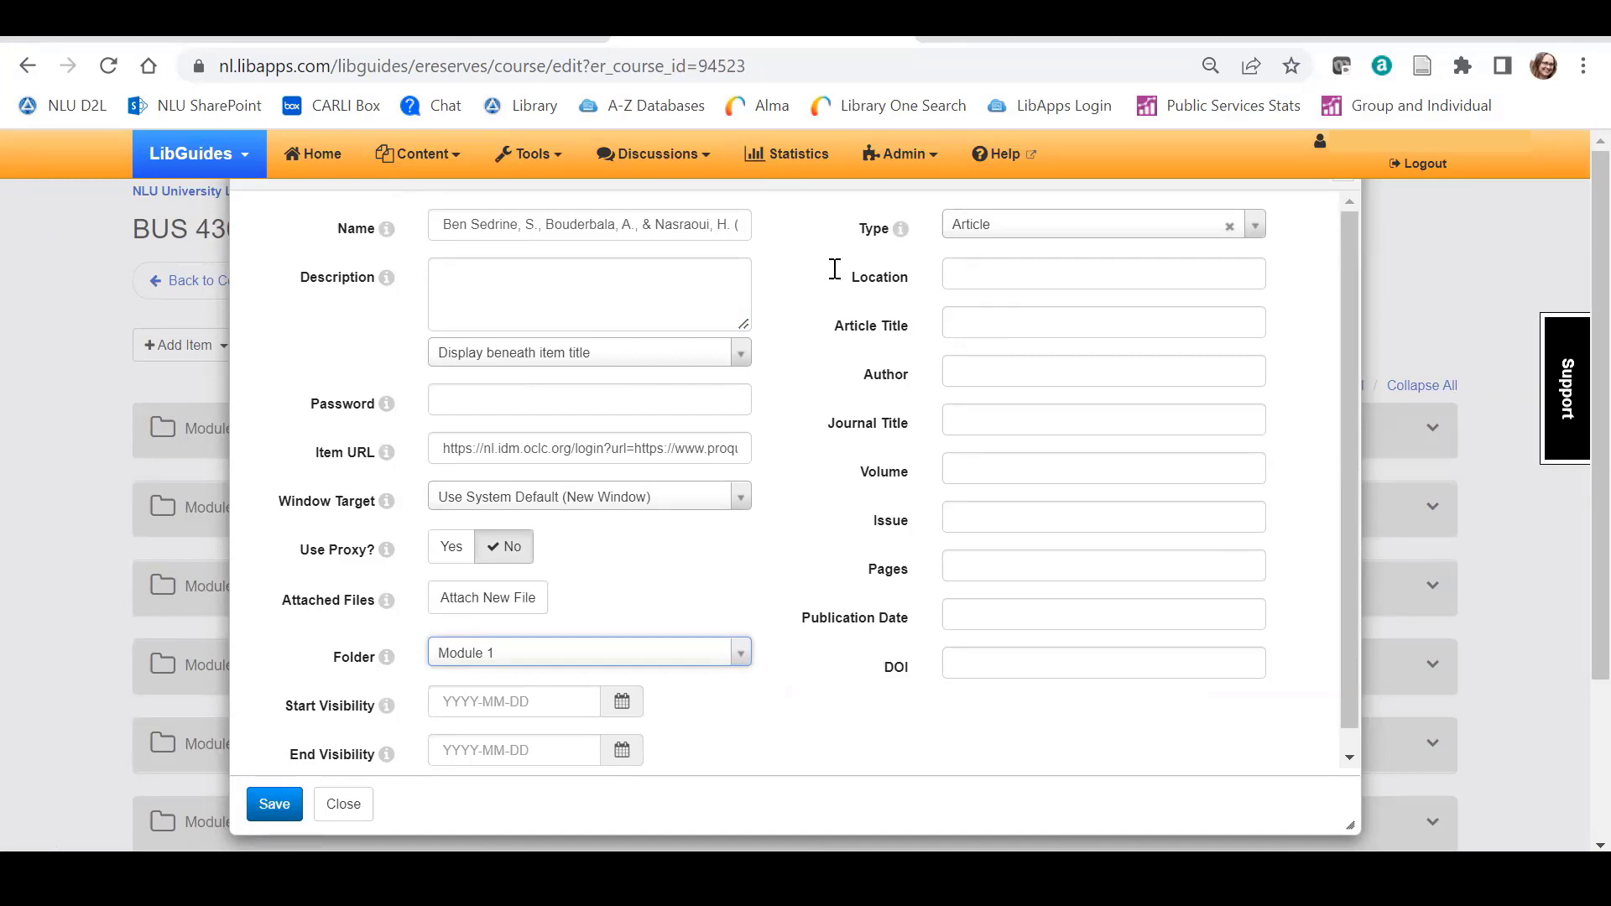
Step: Copy the article title, authors and journal title The Journal of Management Development from the Word citation into the matching item fields
key("alt+Tab")
left_click_drag(828, 271, 869, 304)
key("ctrl+c")
key("alt+Tab")
key("ctrl+v")
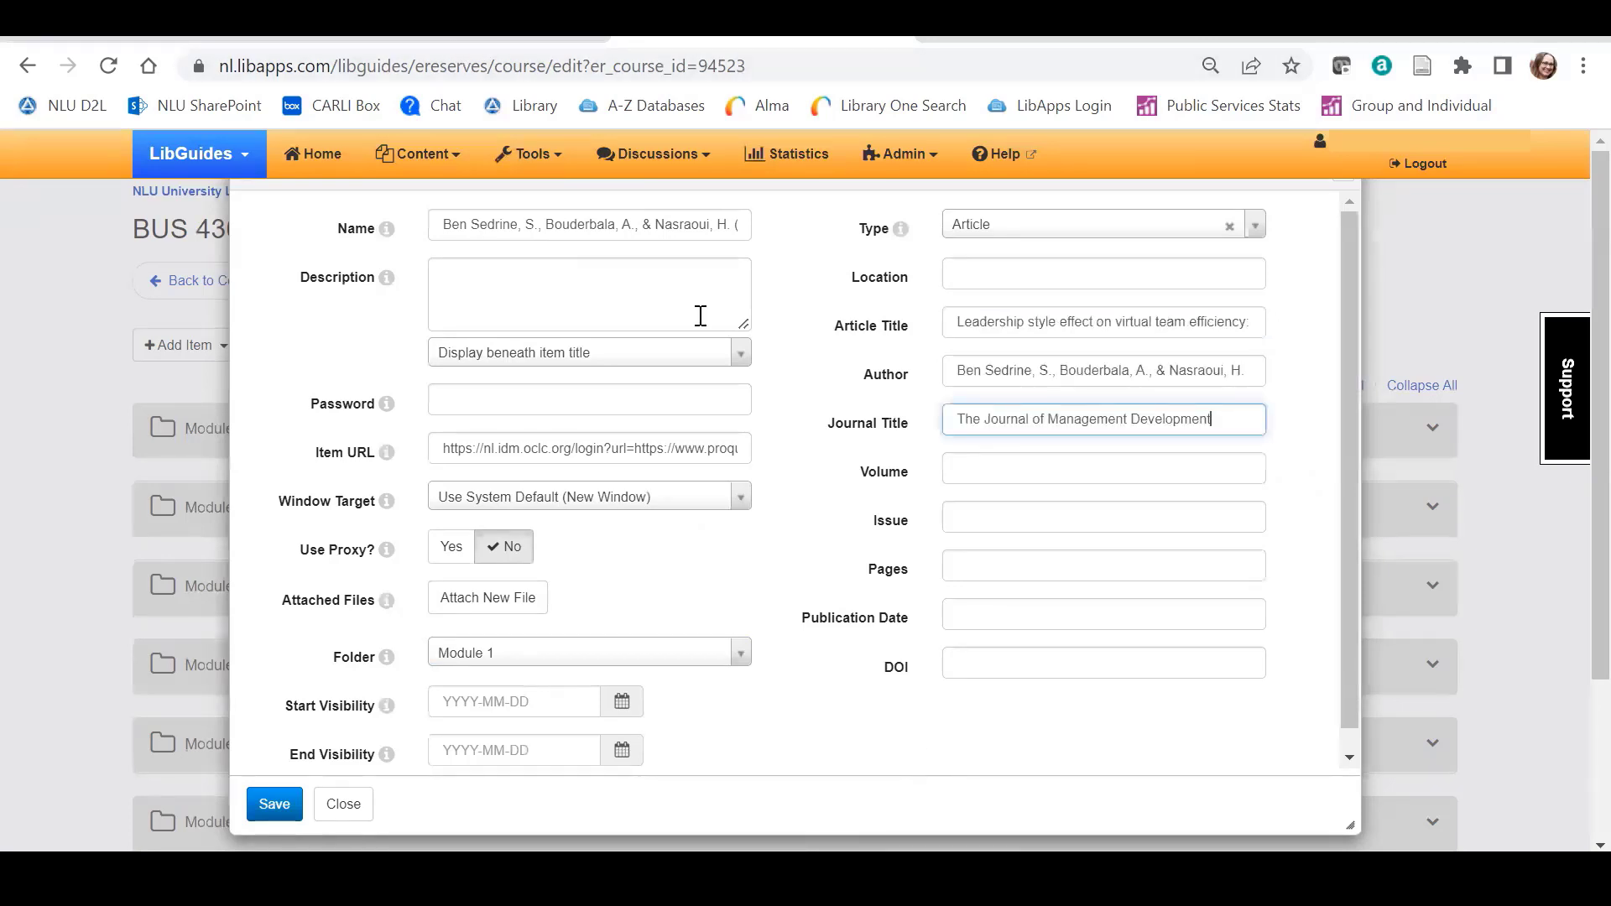
Step: Copy the volume, issue and page details from the Word citation and set the article's volume to 40
key("alt+Tab")
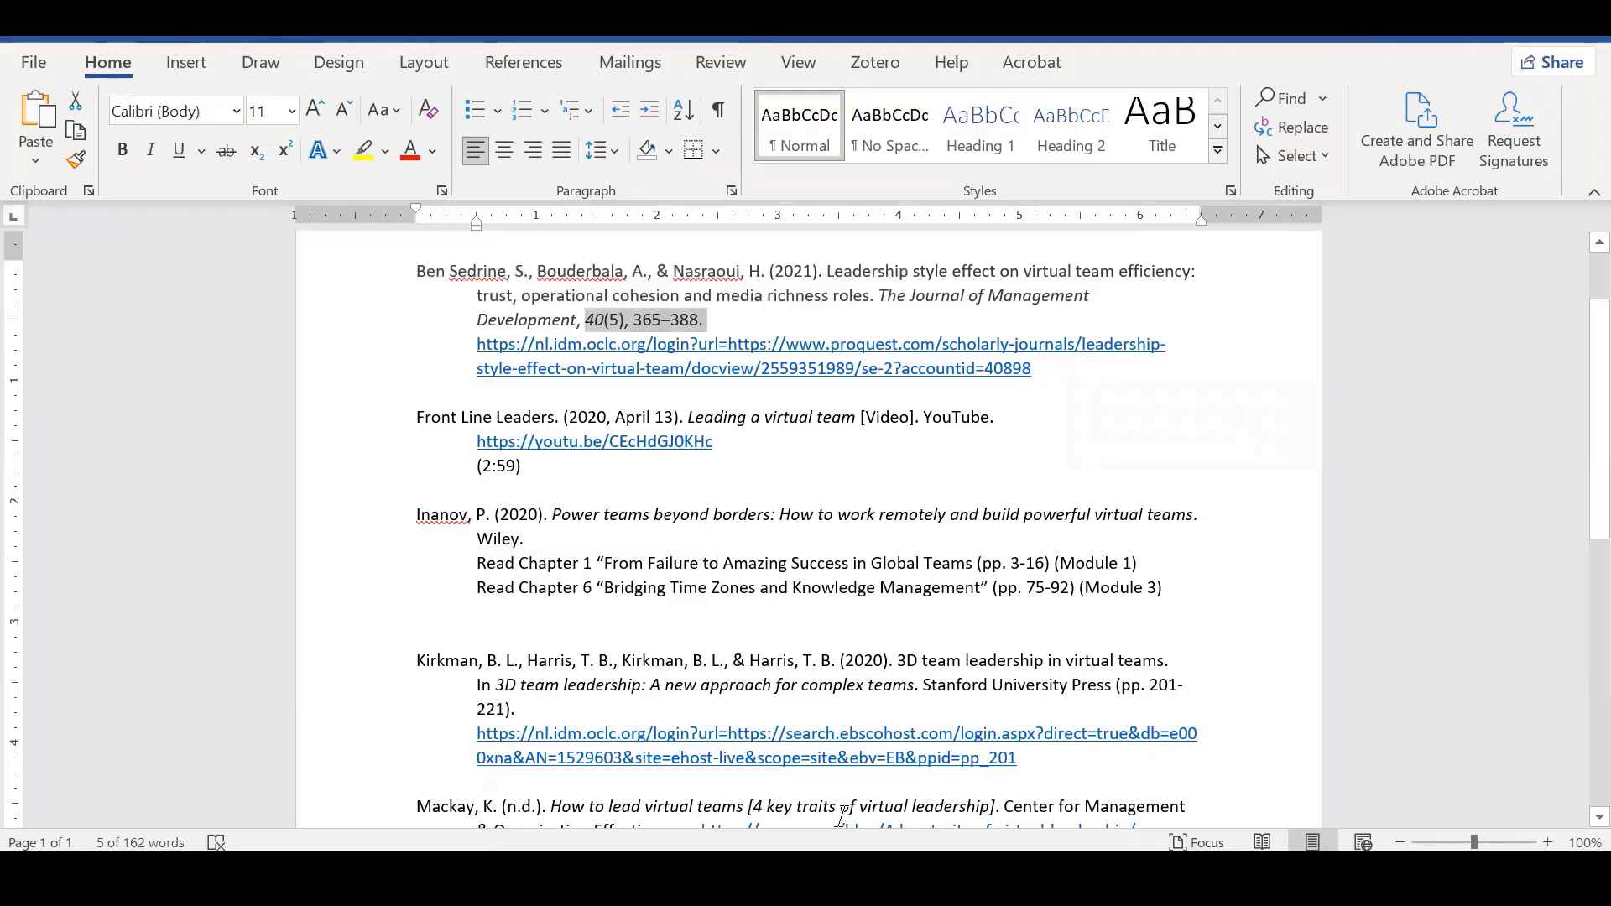
key("alt+Tab")
key("ctrl+v")
left_click_drag(1068, 464, 978, 467)
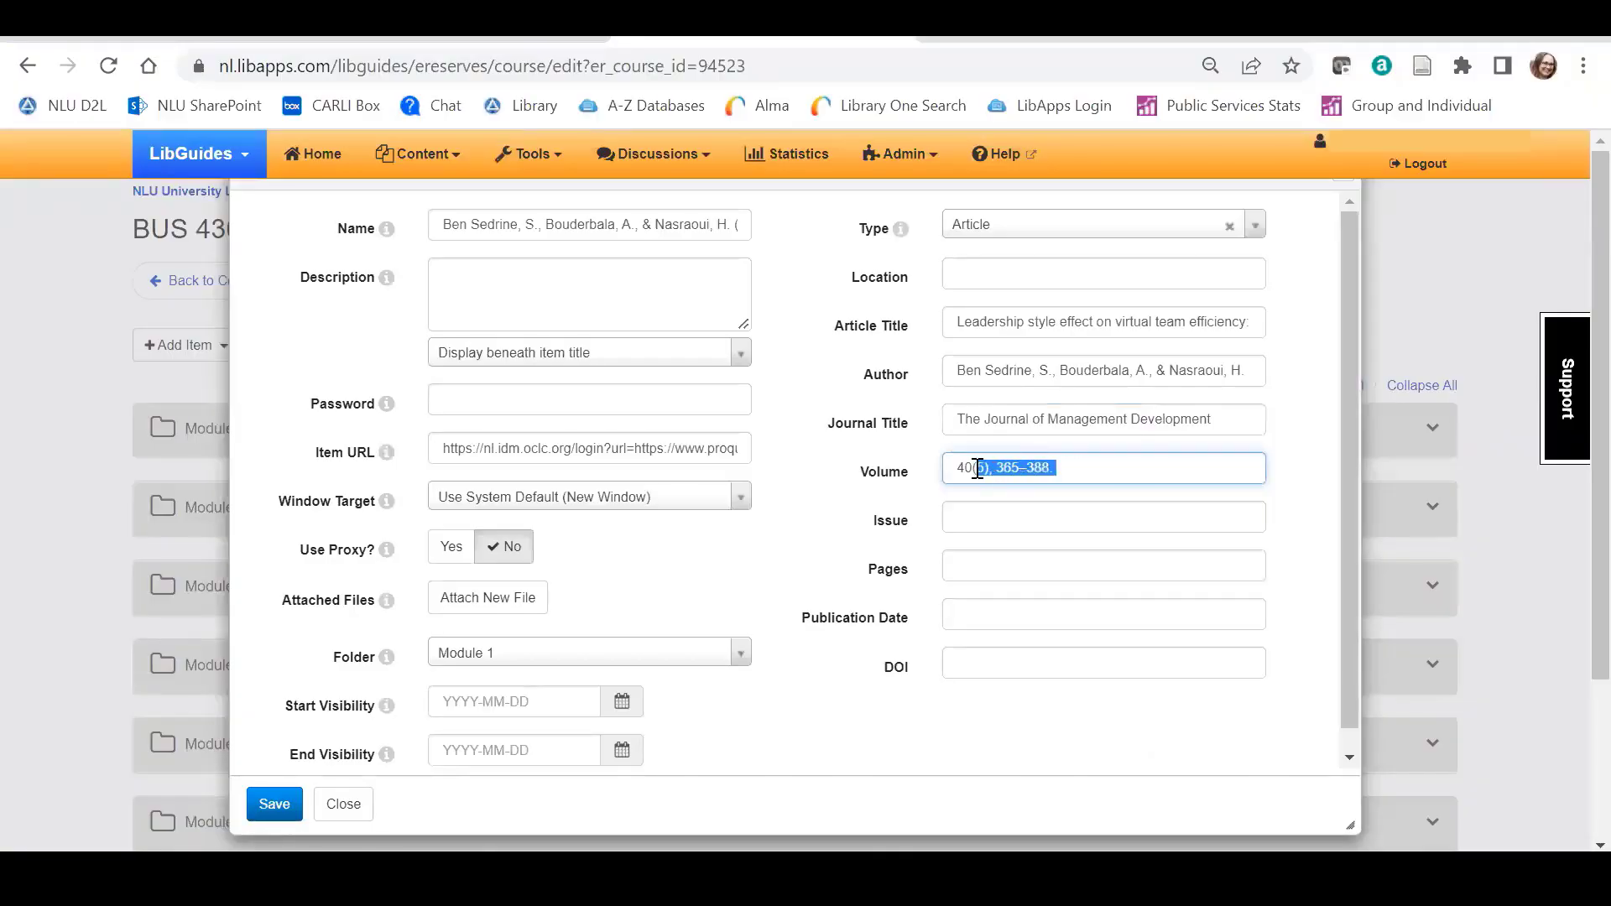
key("BackSpace")
Step: Paste the remaining citation details as the issue and move the page range 365–388 into the pages field
left_click(976, 513)
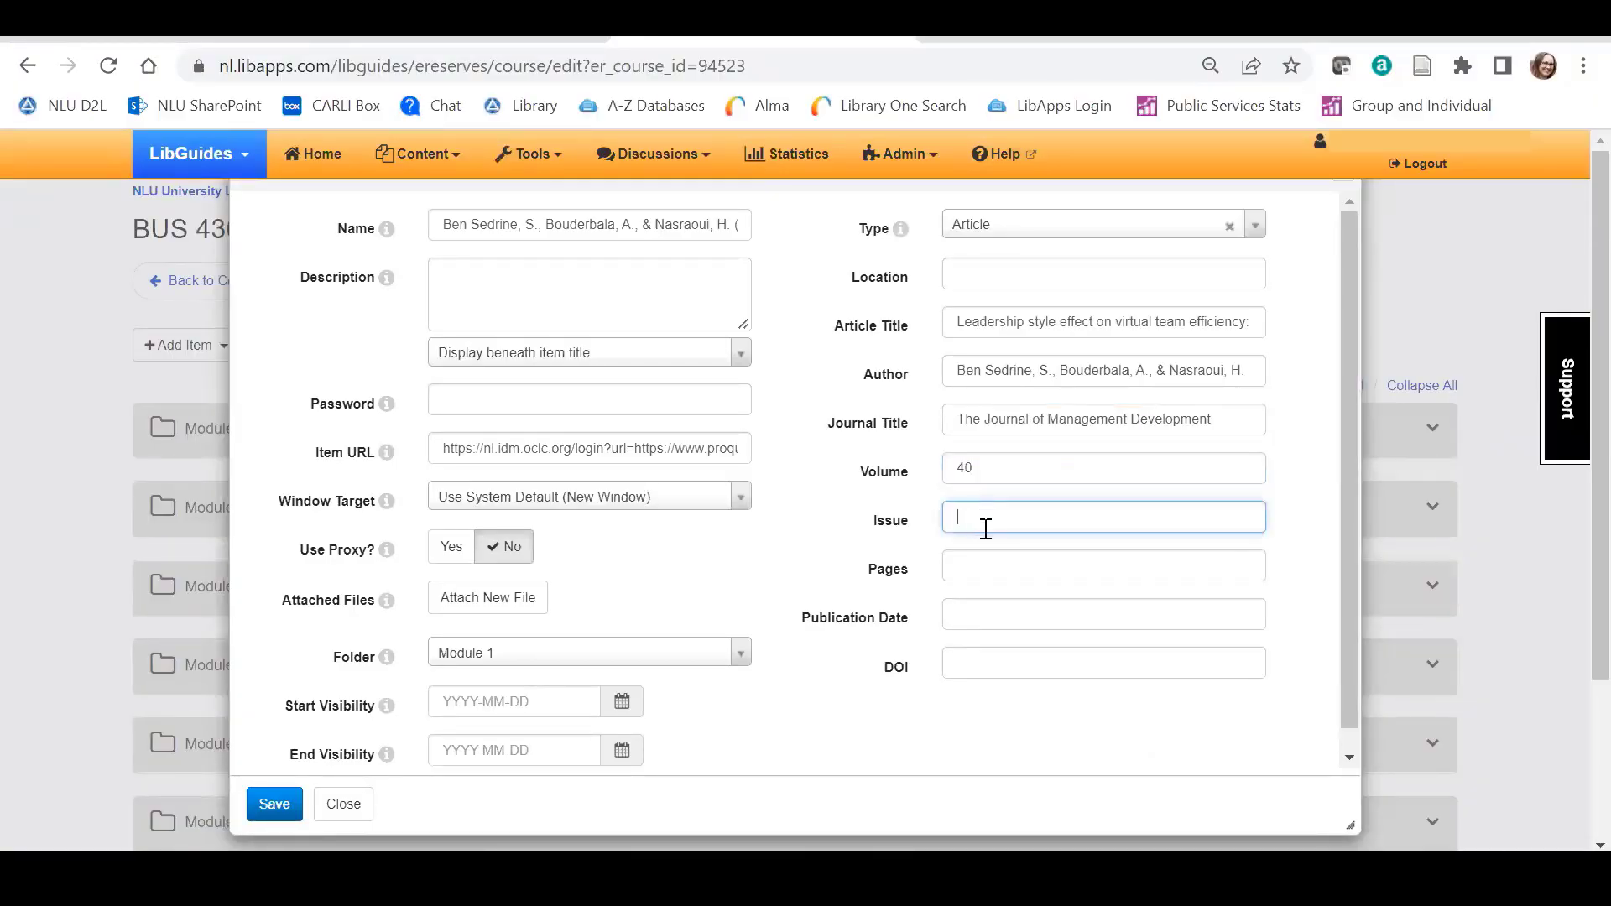
key("ctrl+v")
left_click_drag(1049, 516, 978, 518)
key("ctrl+x")
left_click(986, 569)
key("ctrl+v")
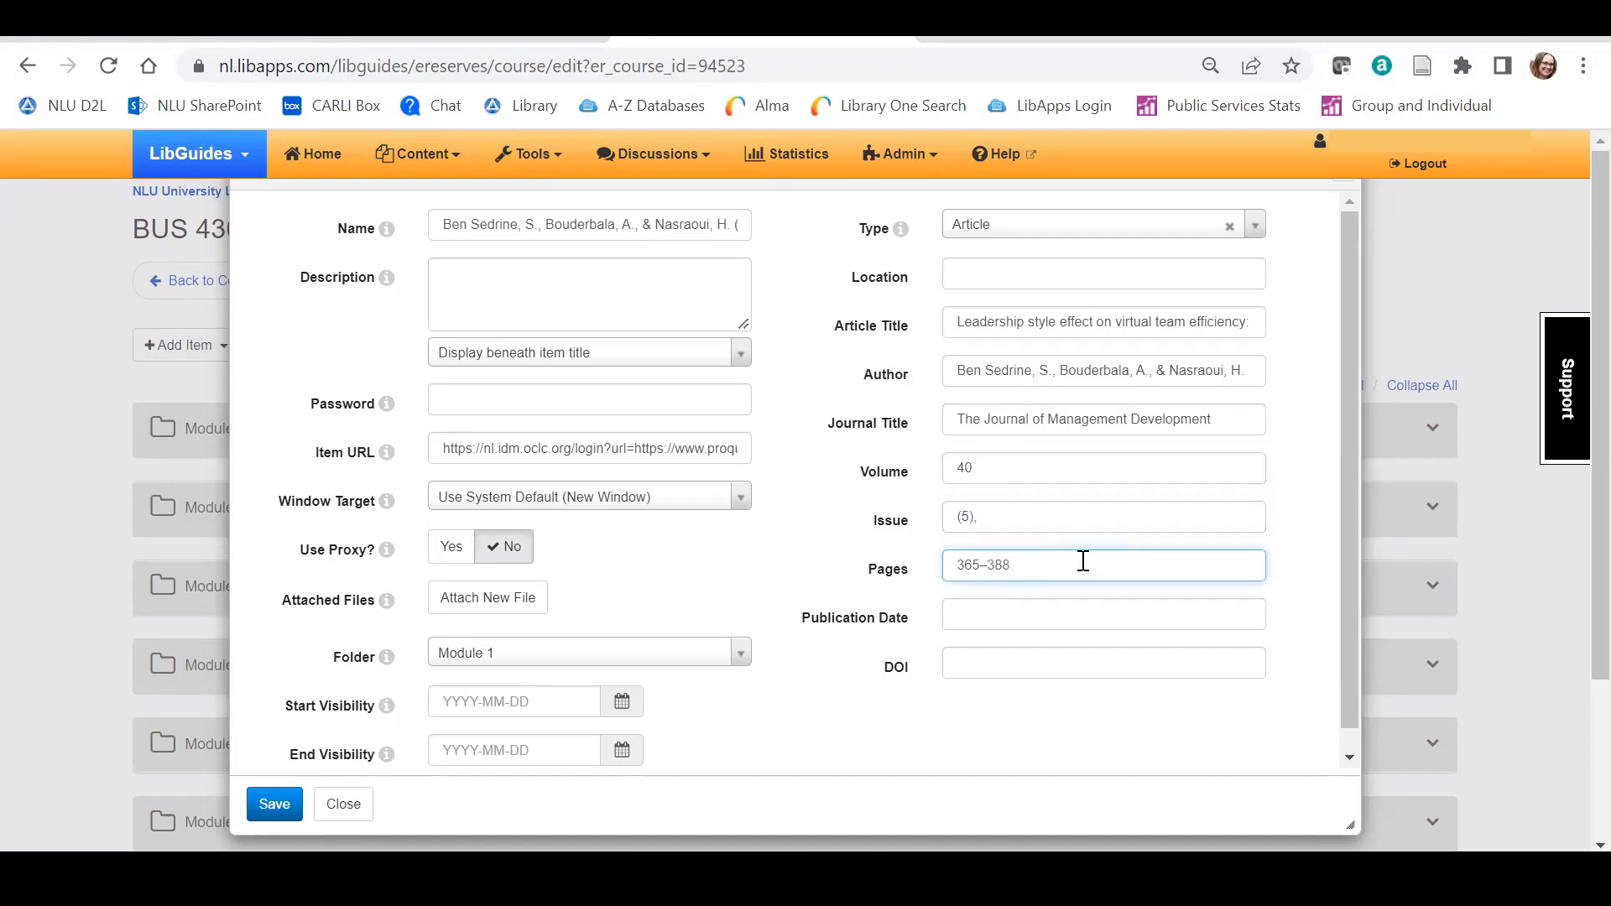
Step: Remove the parentheses and comma from the issue so it reads 5, and save the article item
left_click(988, 517)
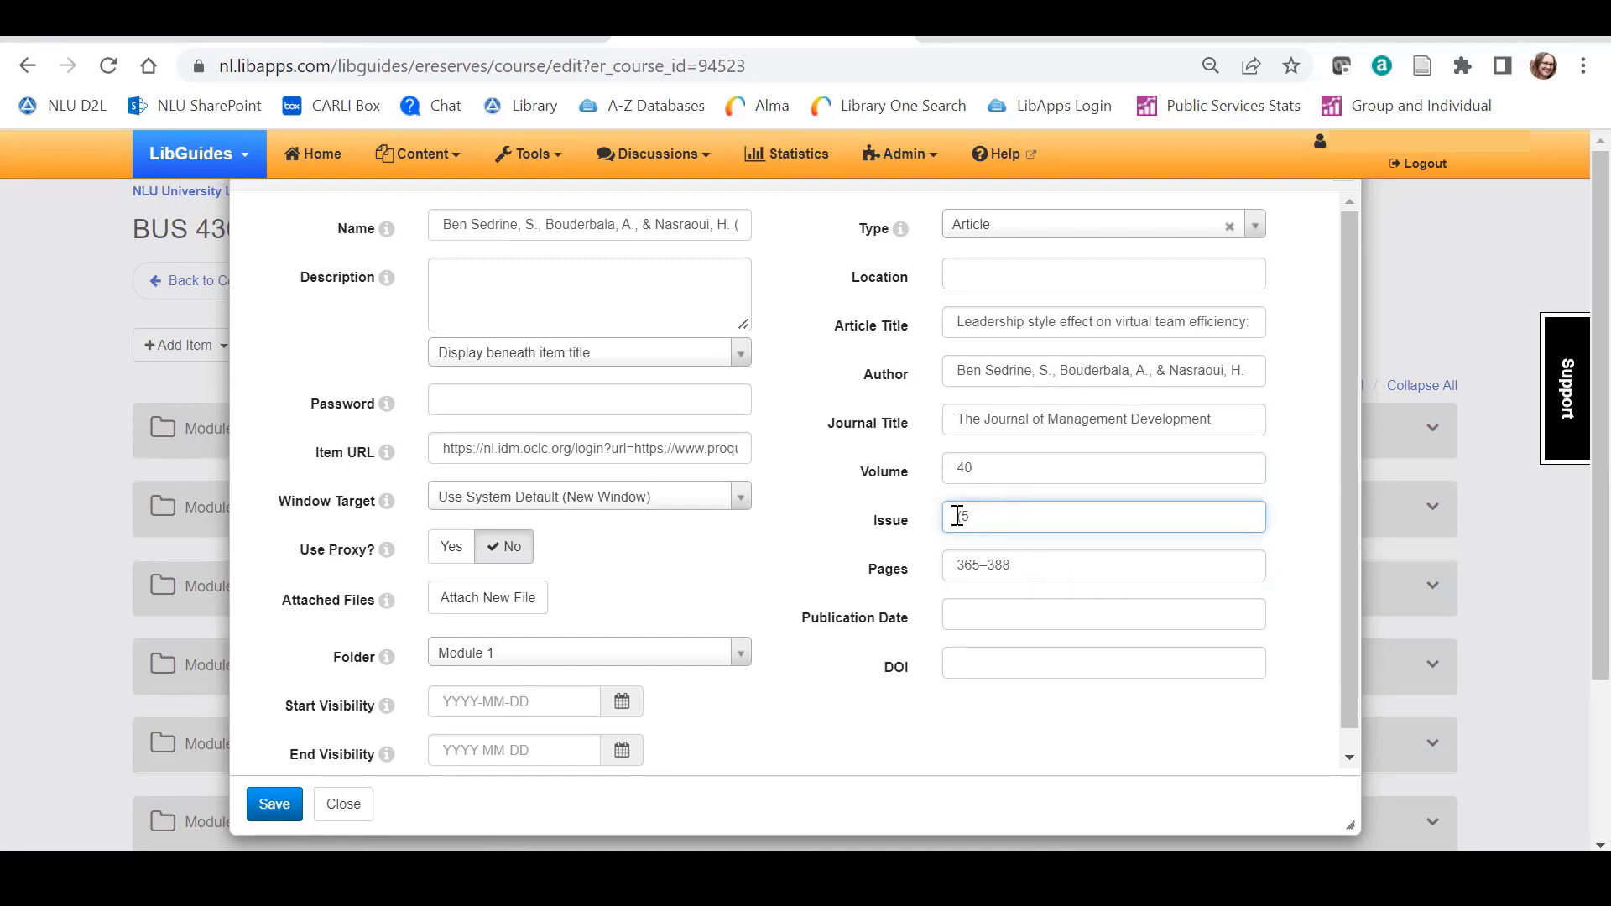
left_click(961, 516)
scroll(671, 726, "down", 1)
left_click(275, 805)
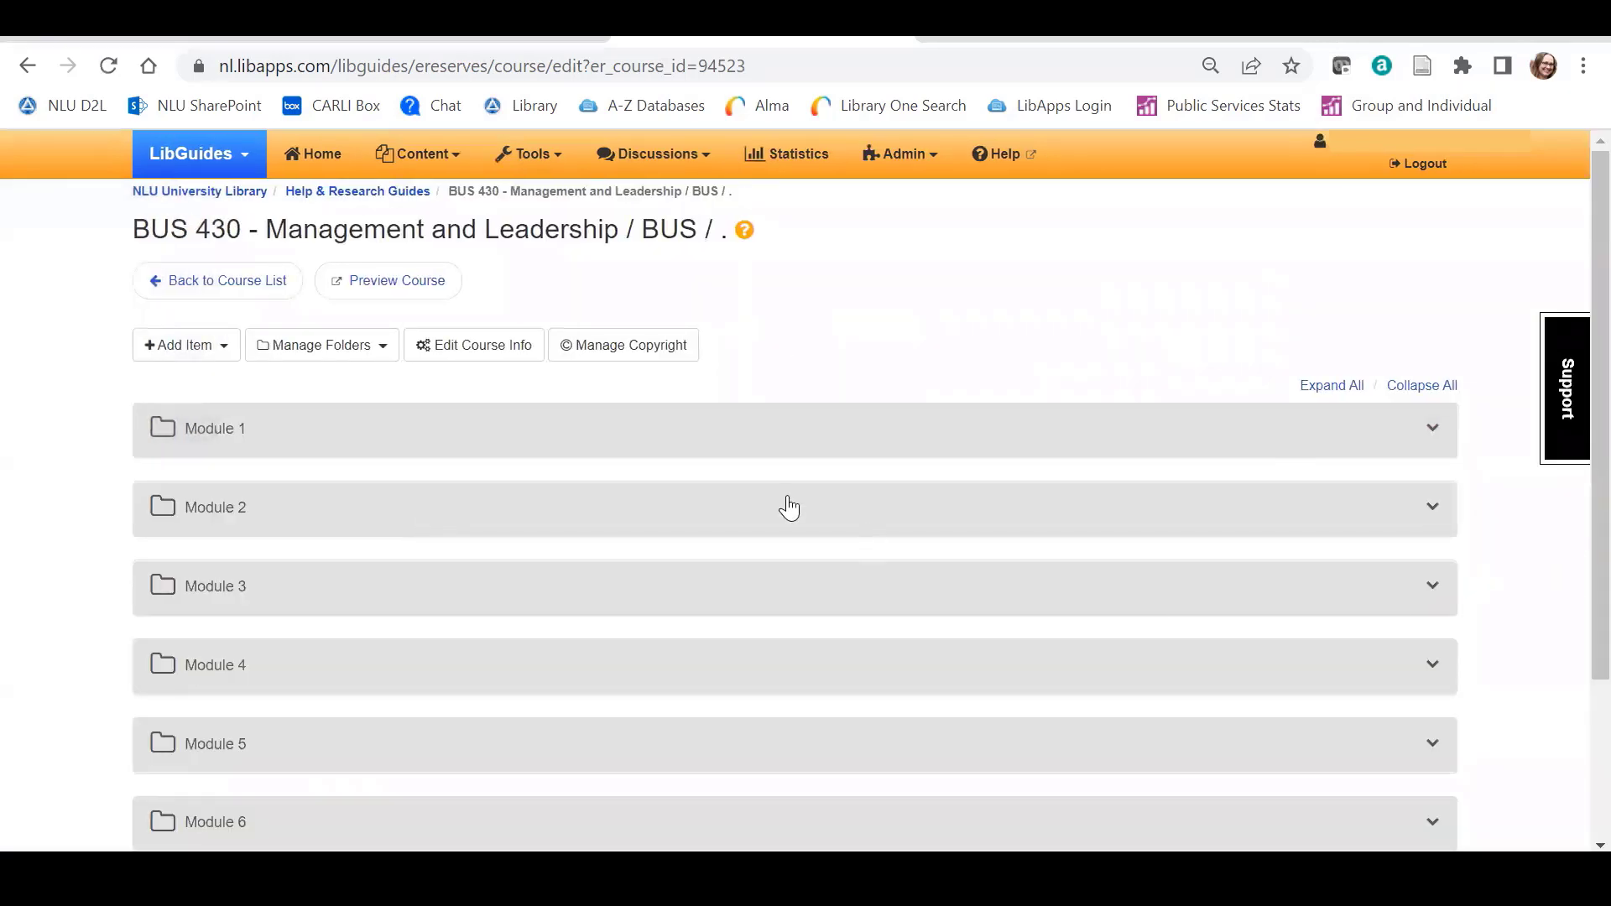
Step: Examine the saved article in the Module 1 folder by viewing its item details and testing its ProQuest link
scroll(781, 507, "down", 2)
scroll(774, 504, "up", 2)
left_click(1437, 428)
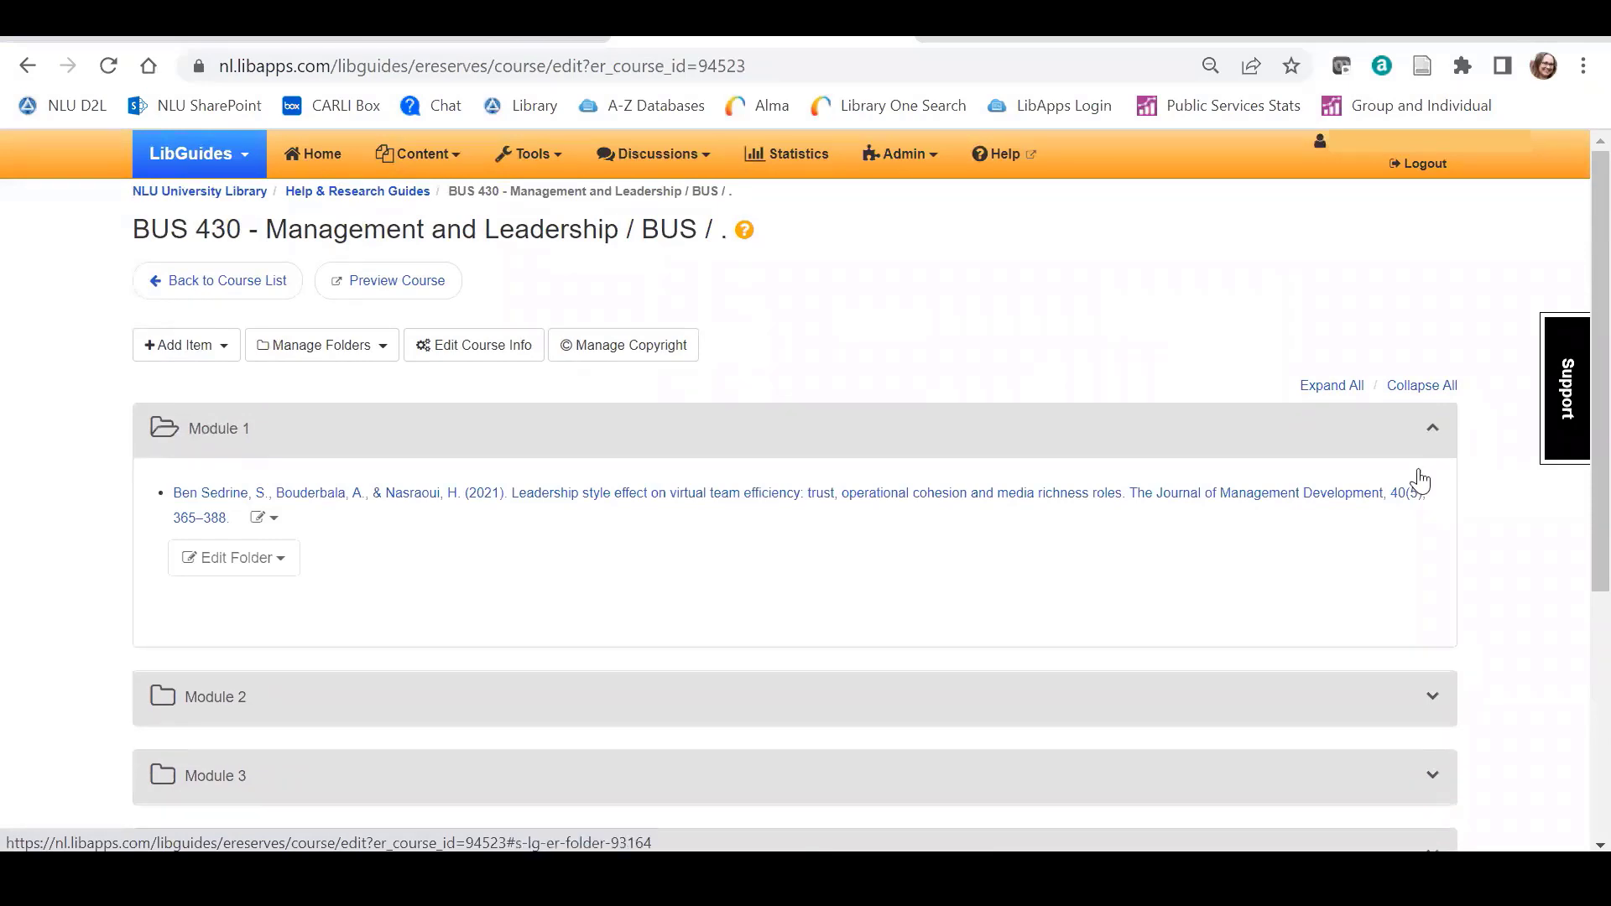
left_click(700, 495)
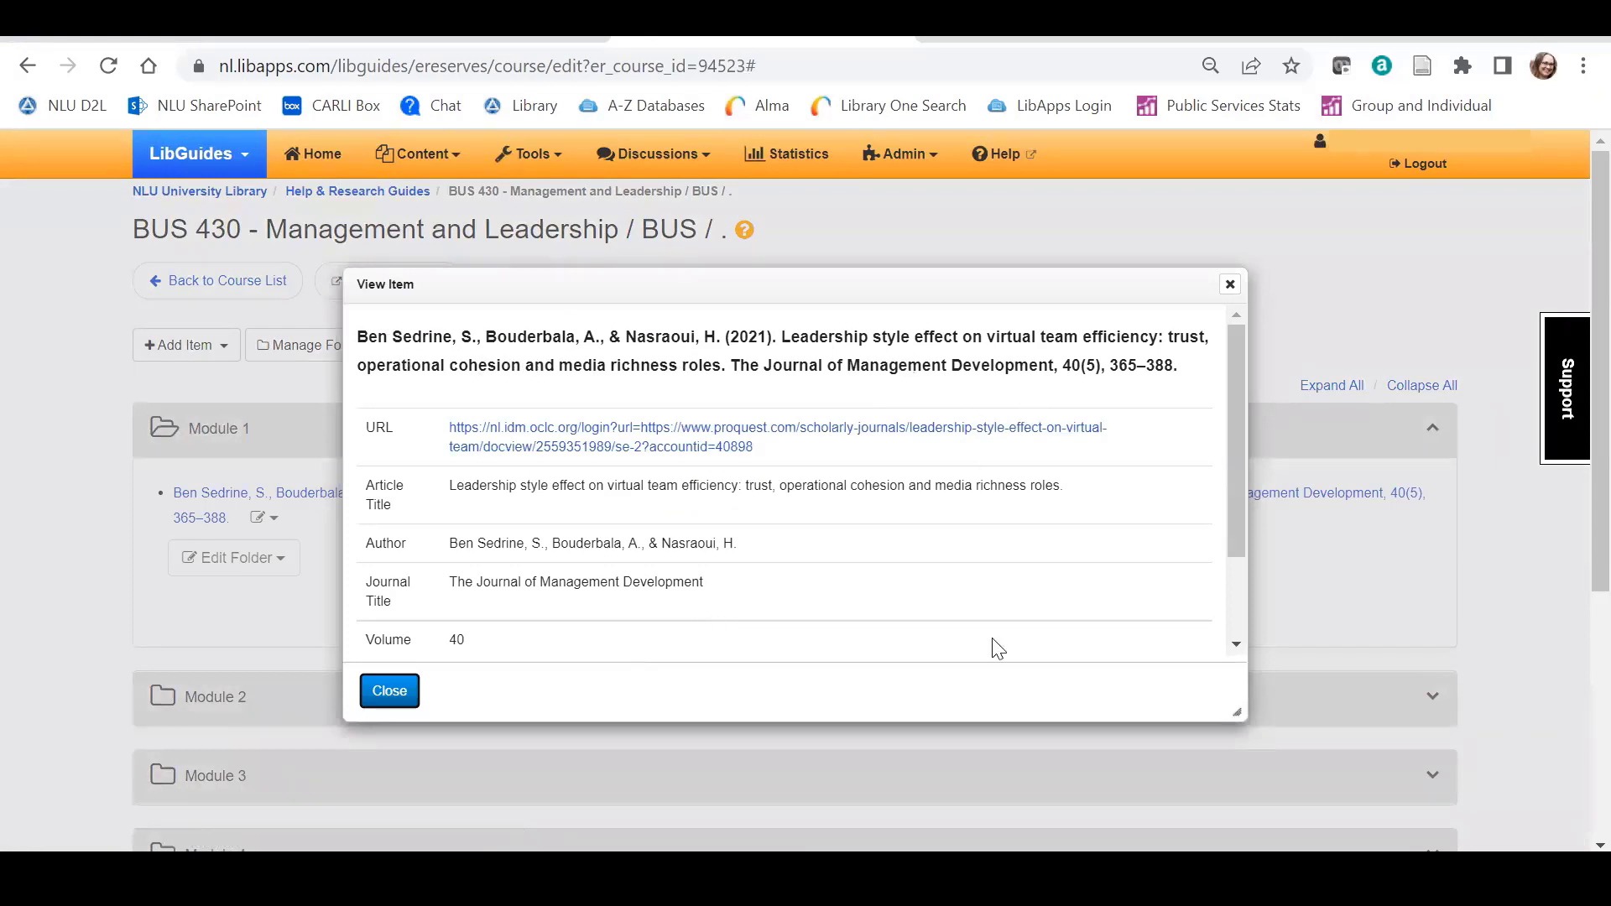
left_click(661, 447)
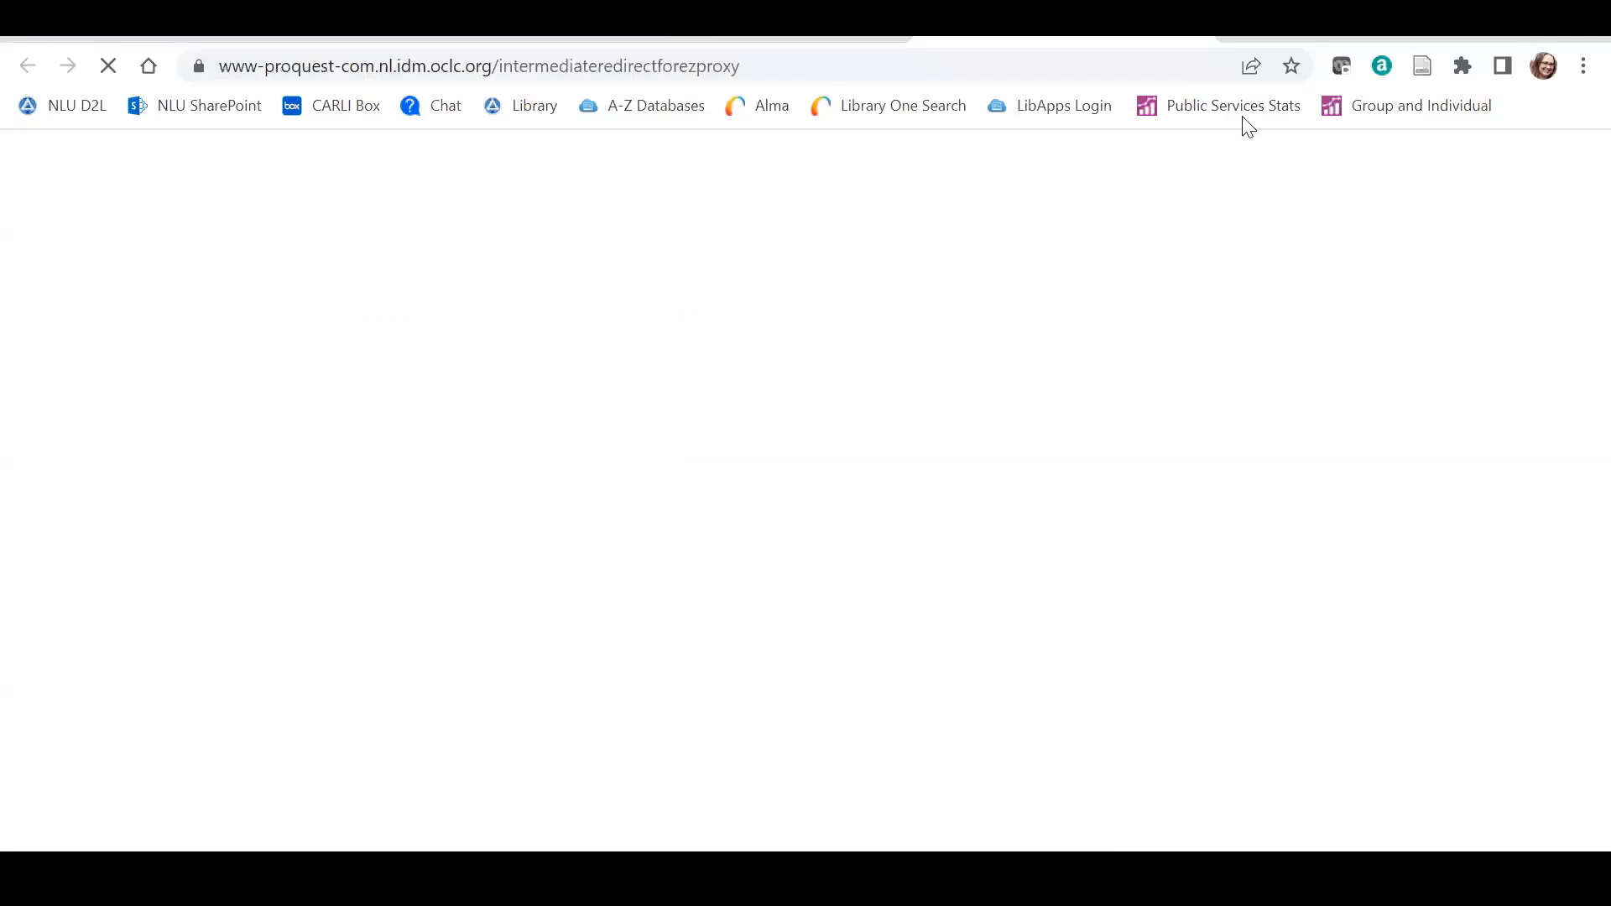
left_click(1198, 26)
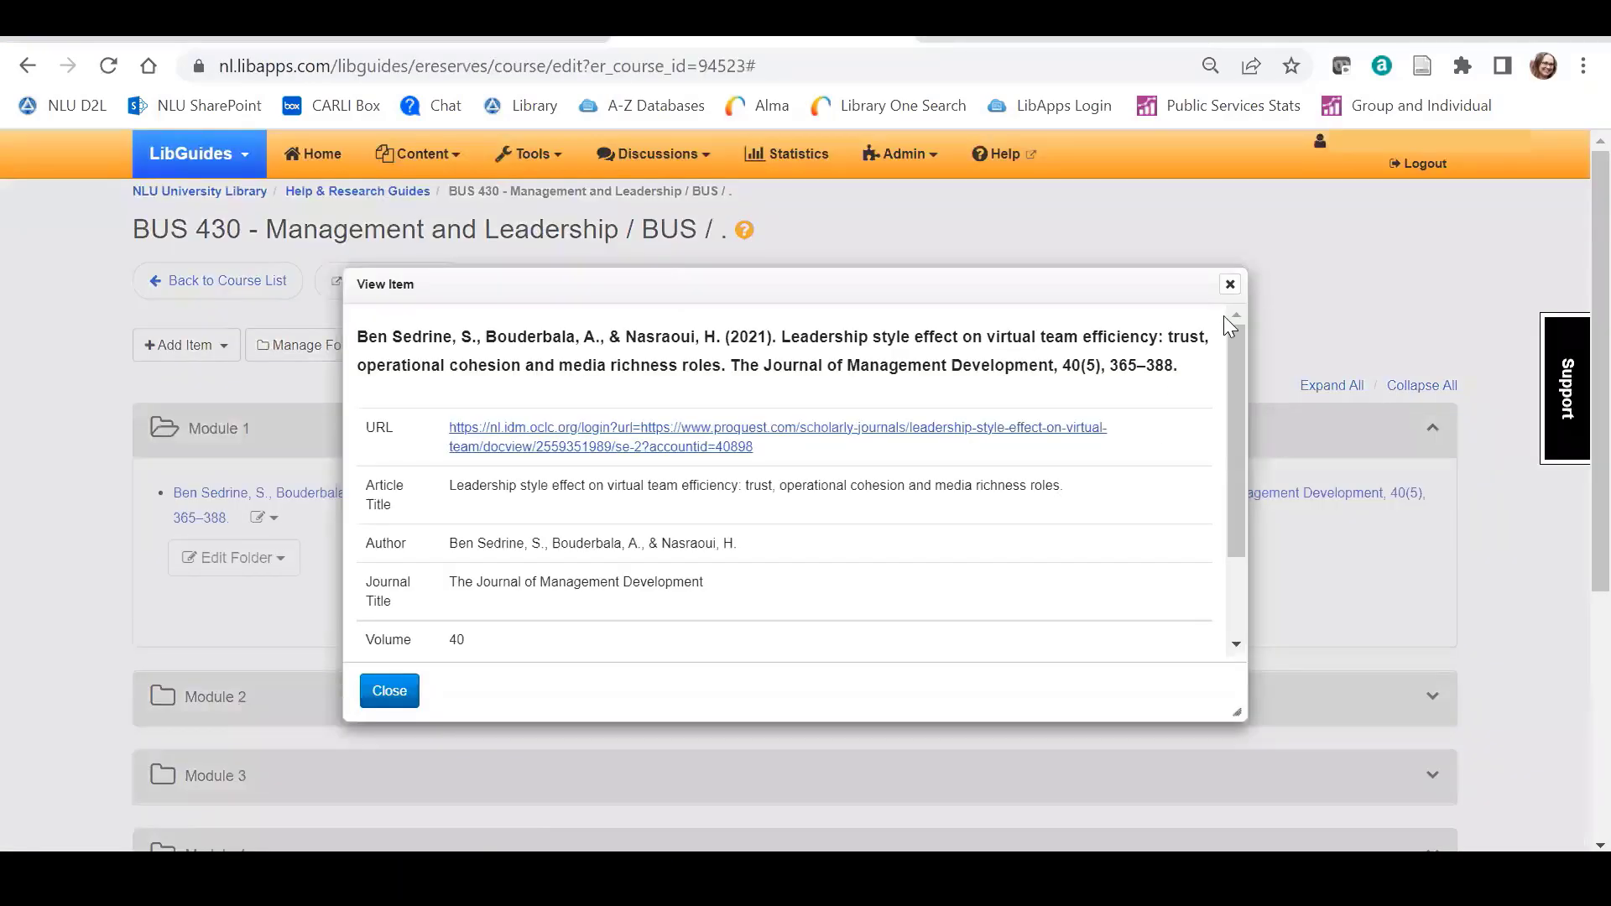
left_click(1231, 290)
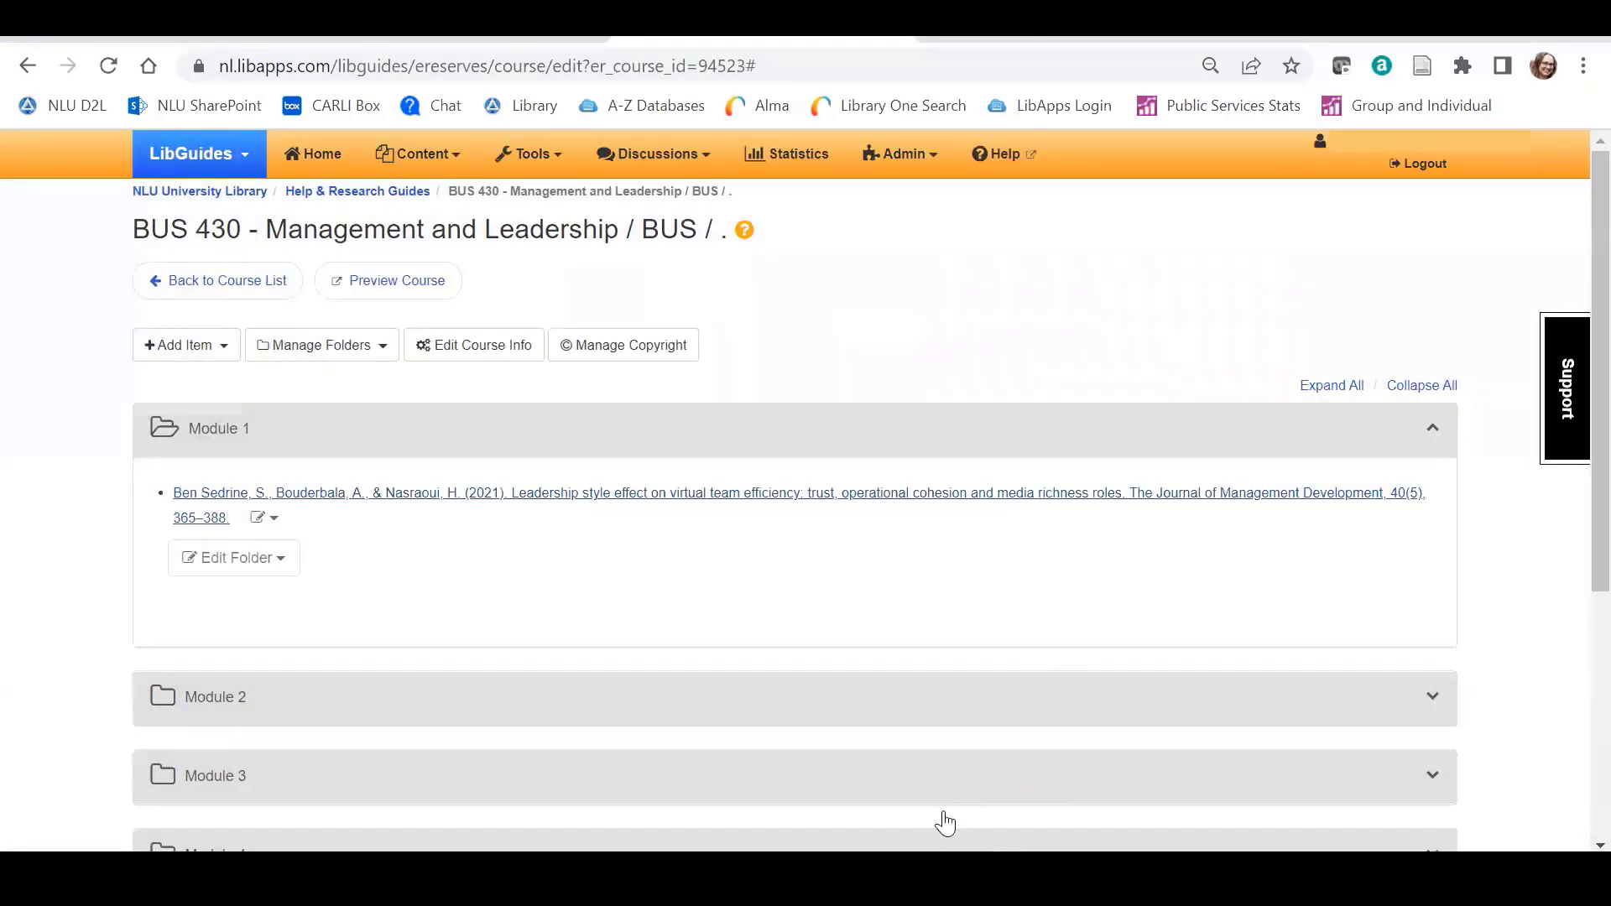
Step: Copy the Word citation for How to lead virtual teams and create a Website item with that citation as its name
key("alt+Tab")
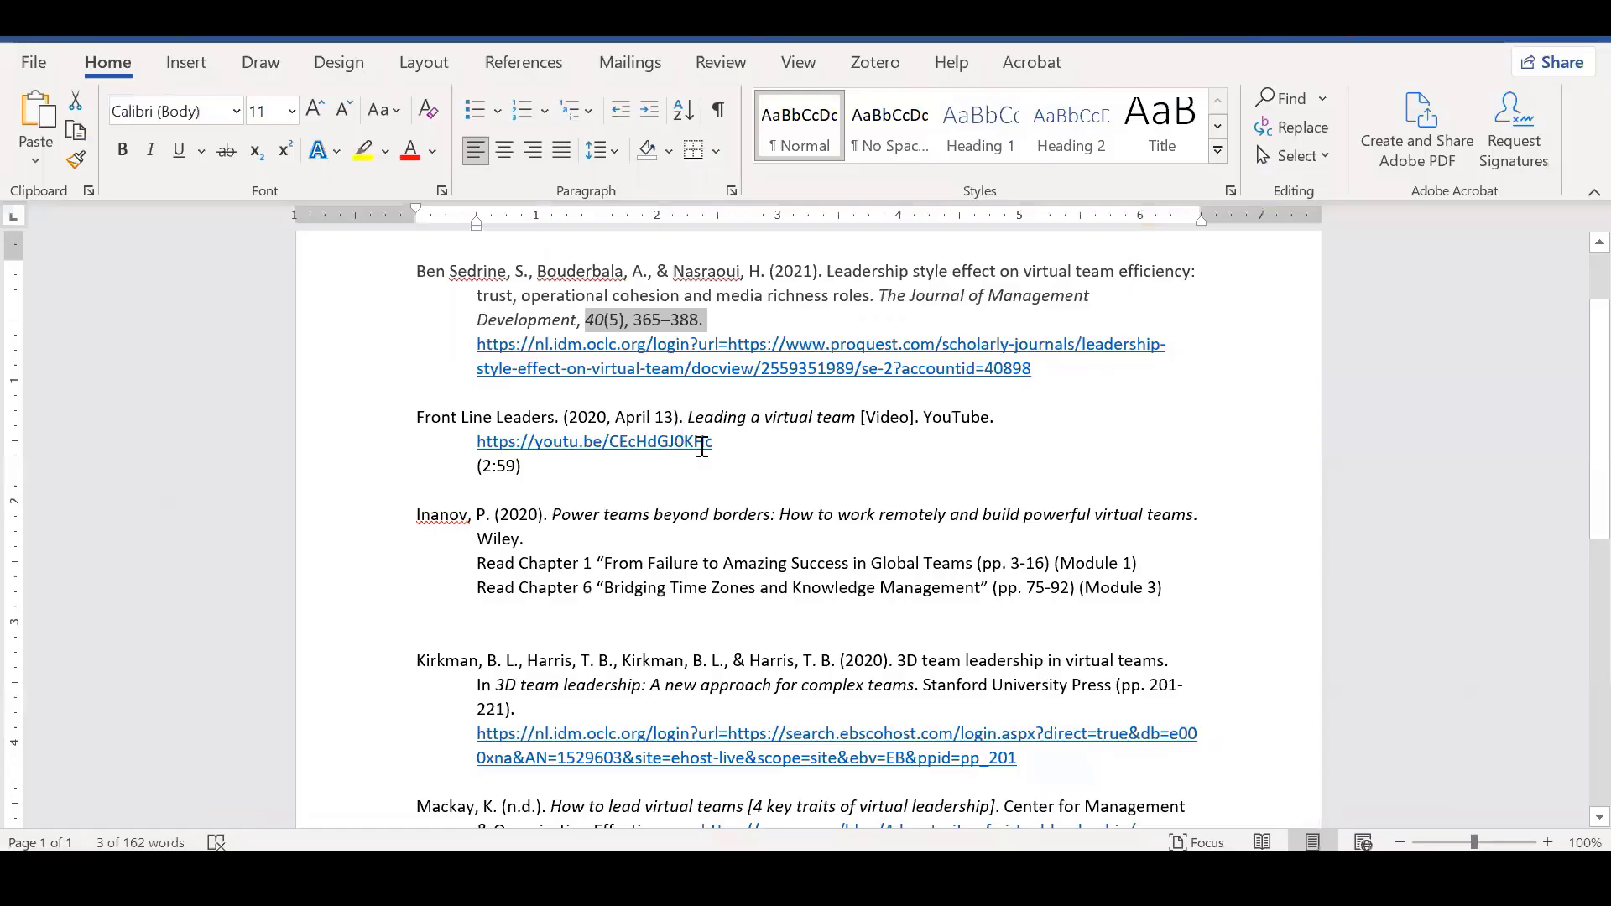
scroll(769, 452, "down", 3)
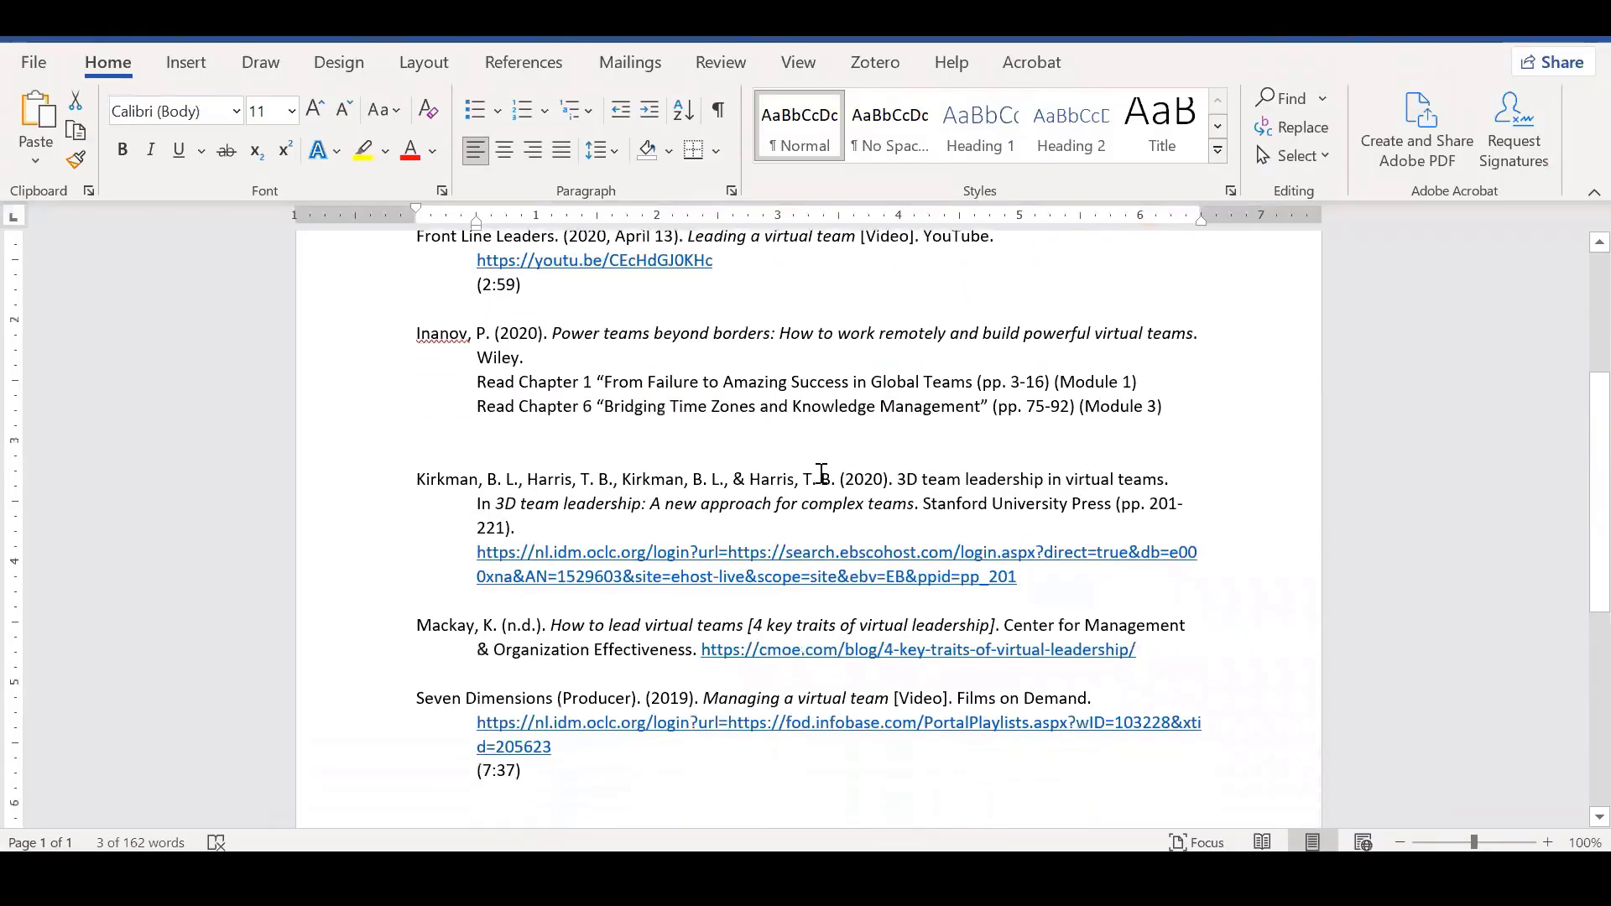
left_click_drag(700, 590, 435, 558)
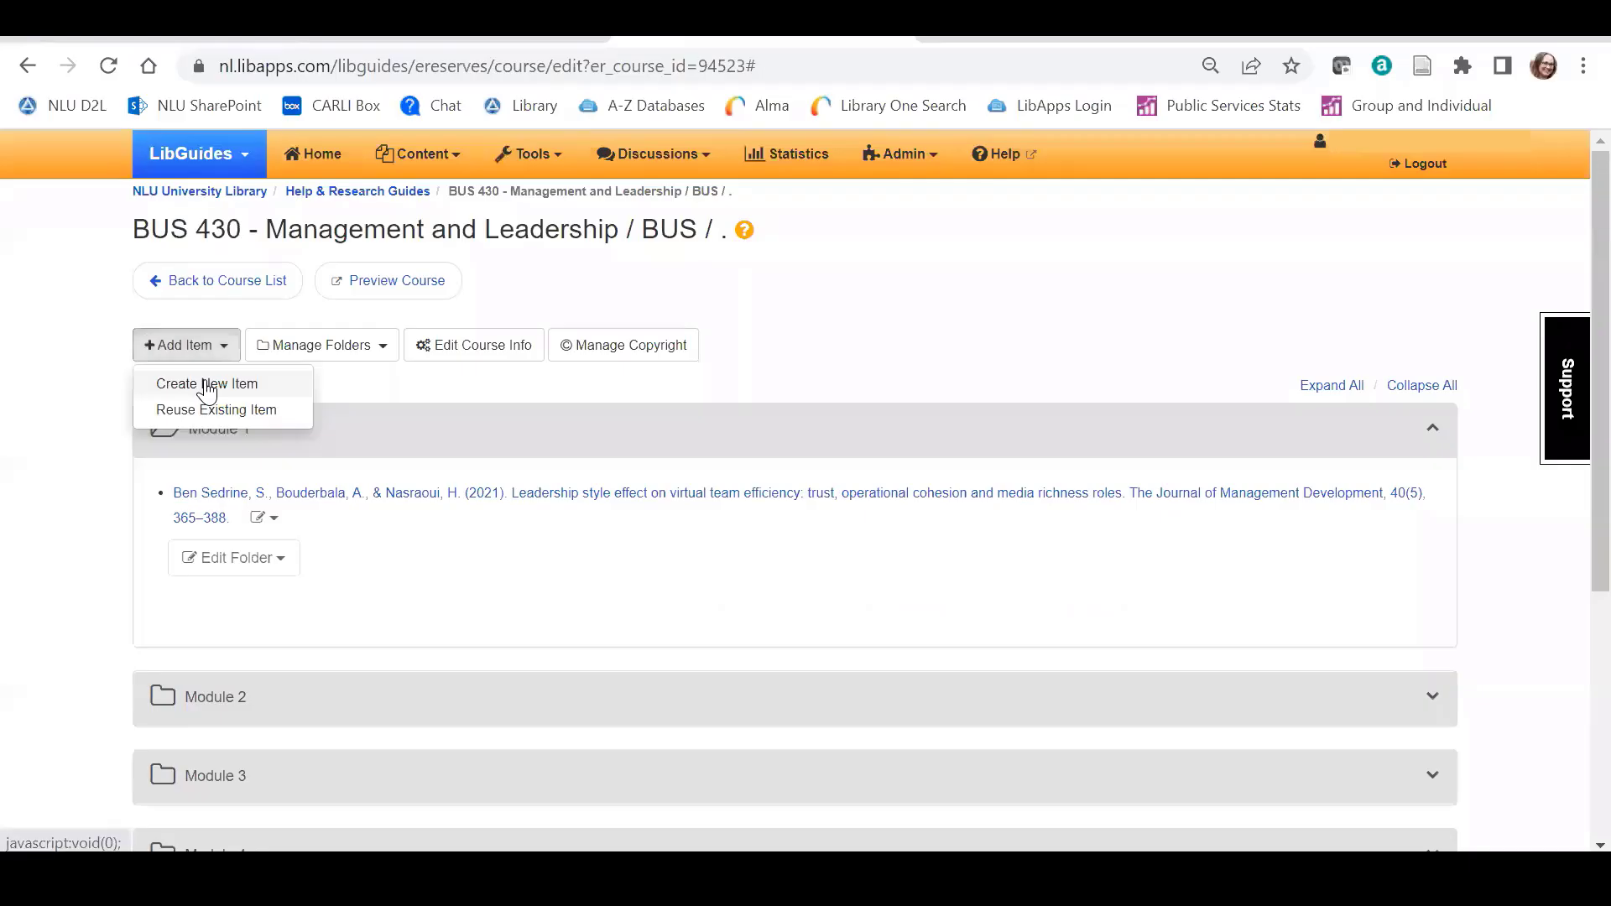
left_click(206, 382)
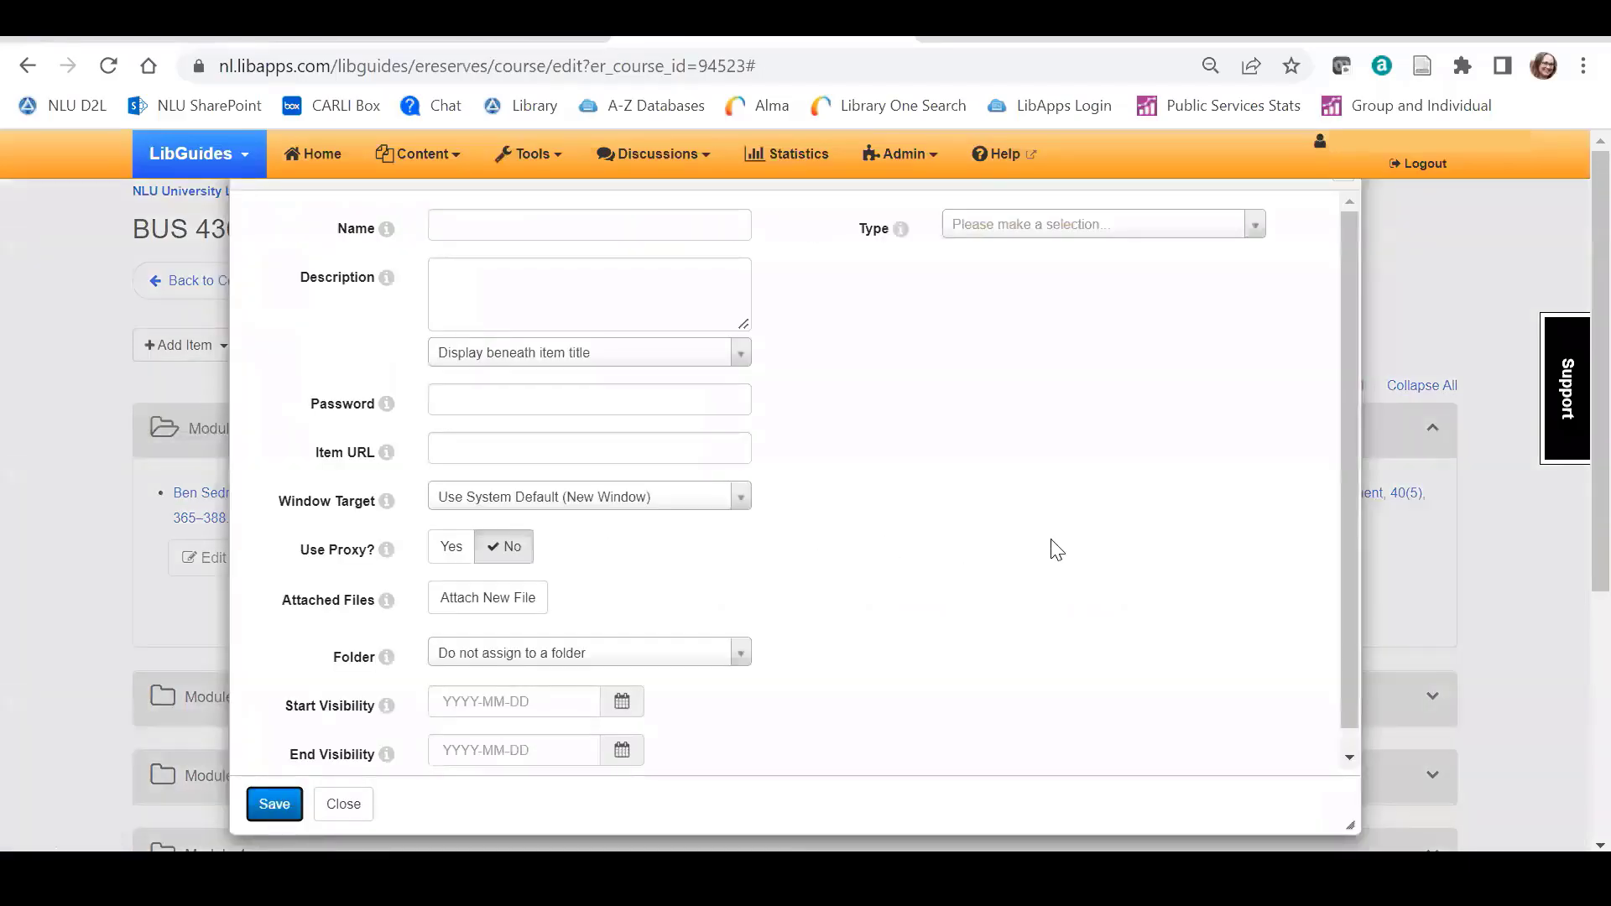
left_click(1238, 239)
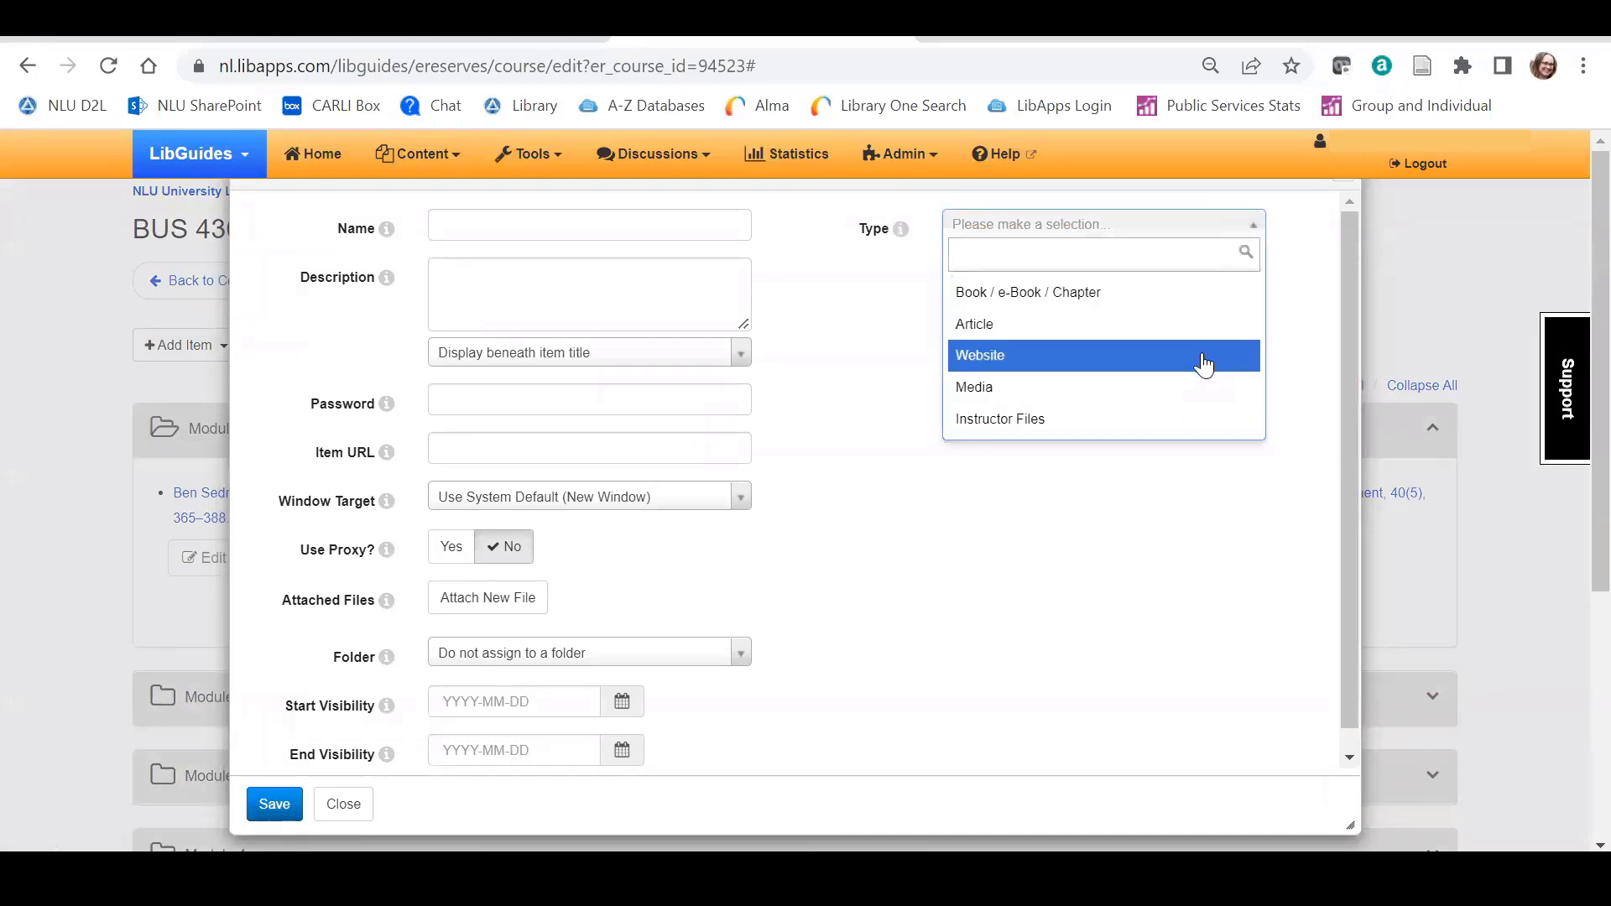
left_click(1205, 359)
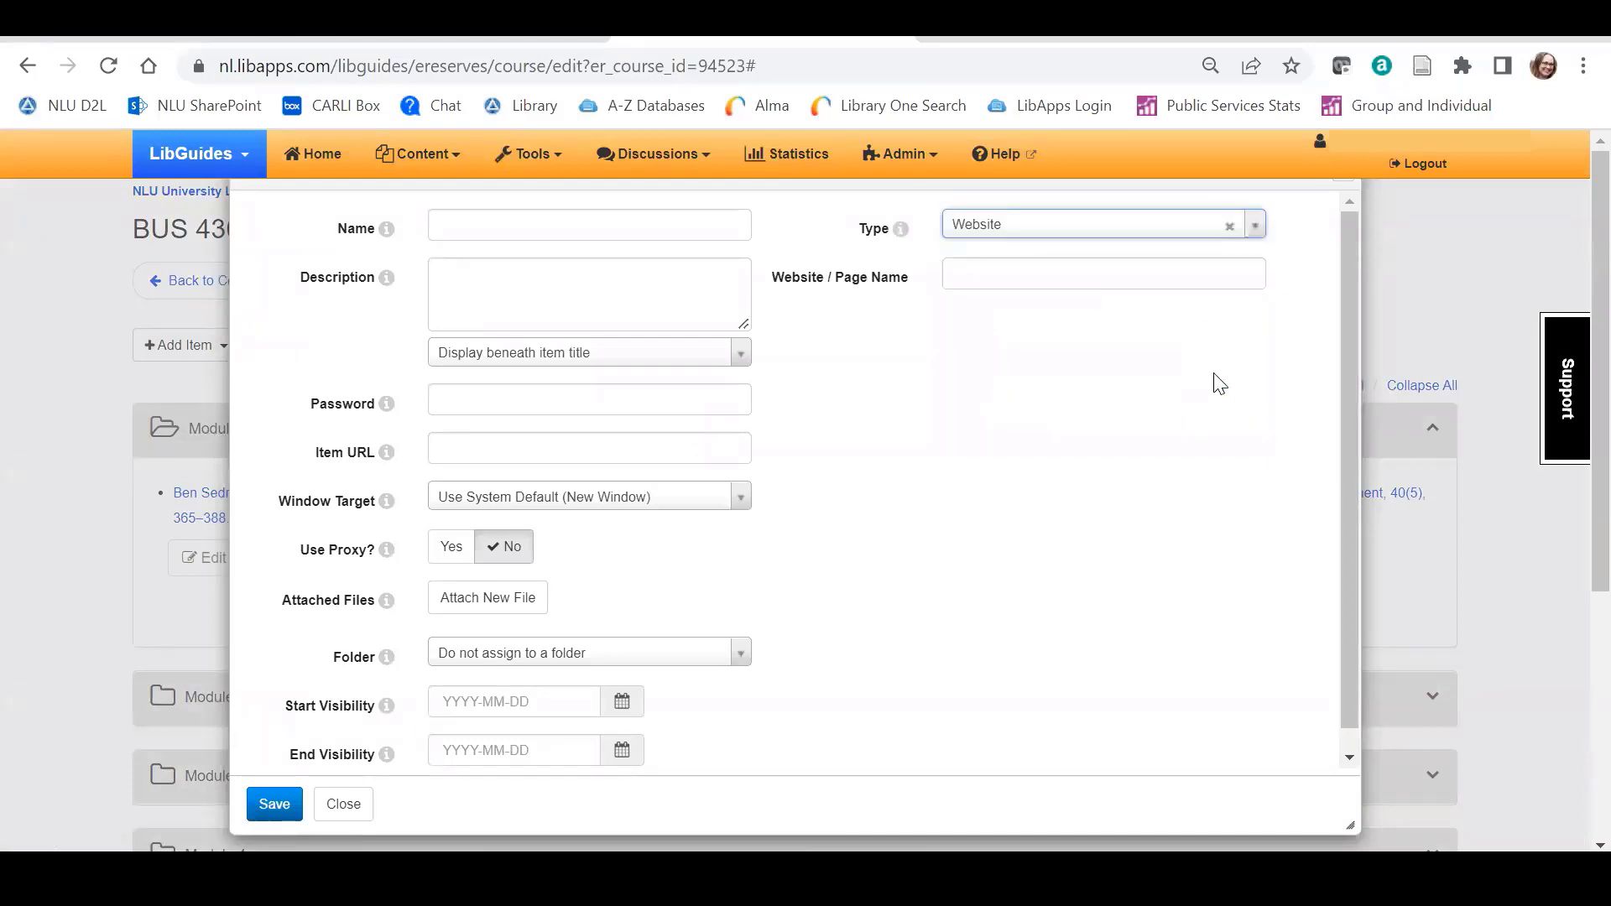
left_click(446, 218)
key("ctrl+v")
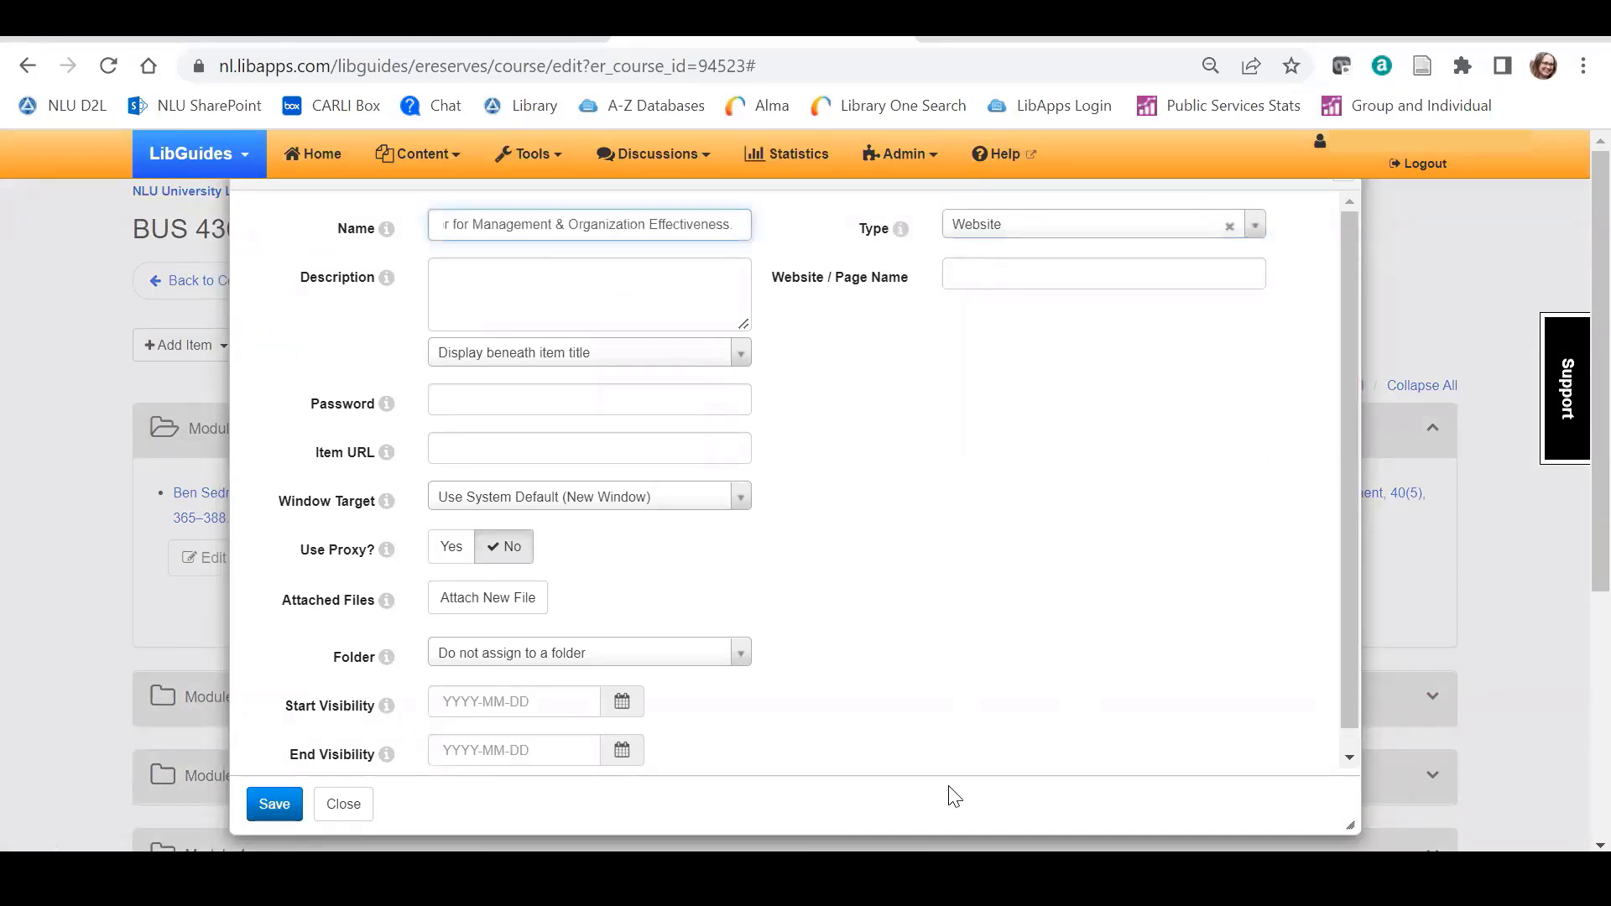
key("alt+Tab")
left_click(753, 596)
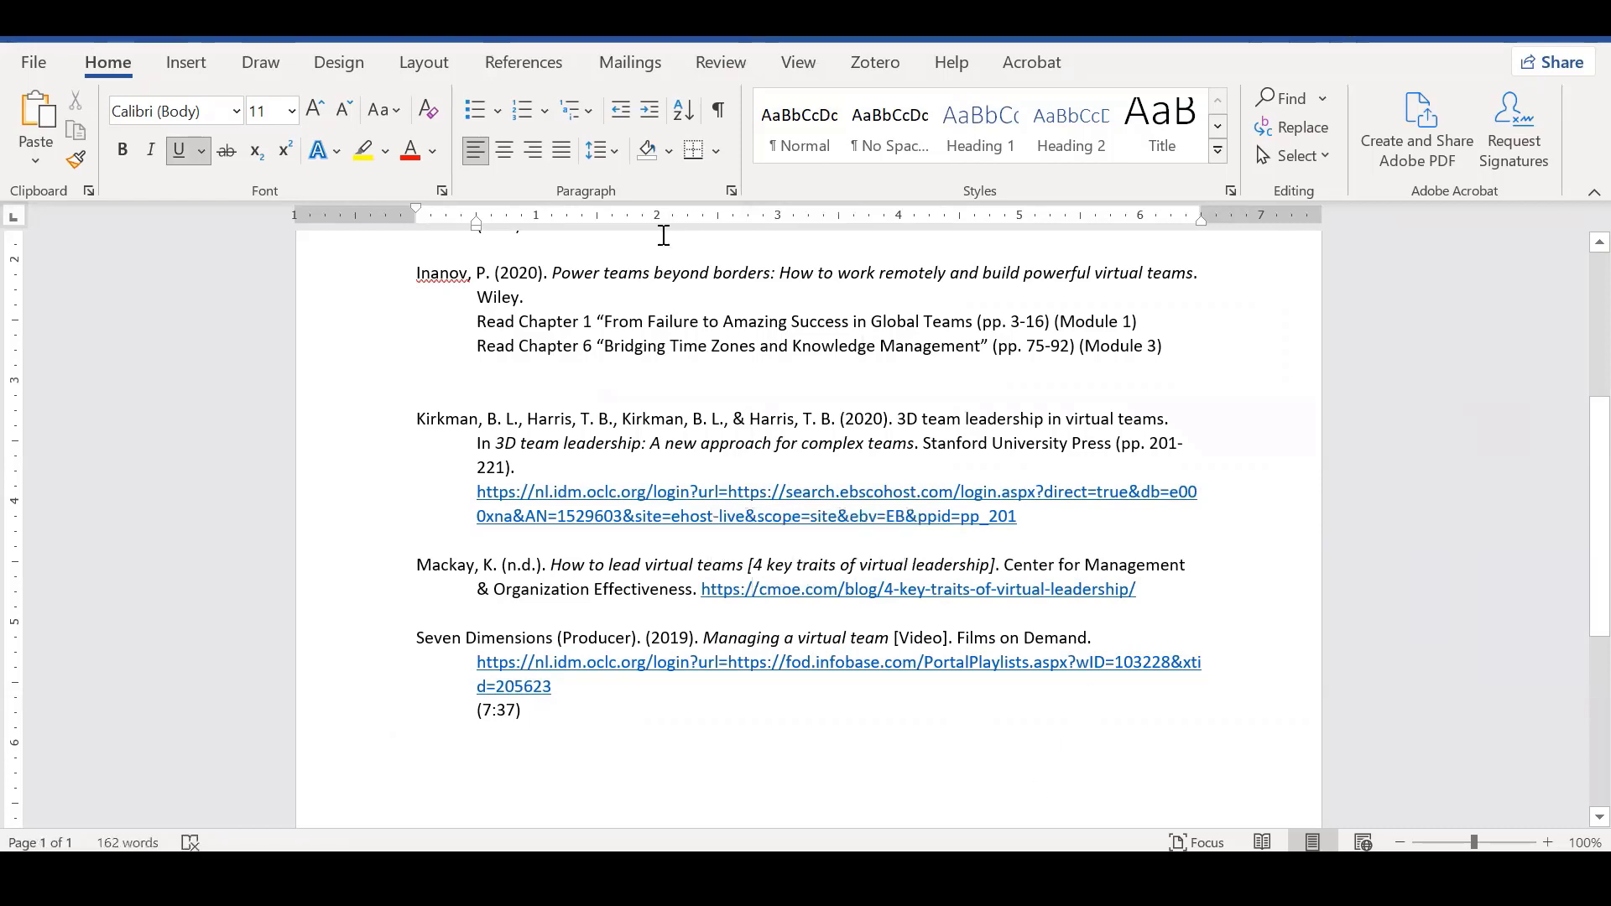
key("alt+Tab")
left_click(489, 452)
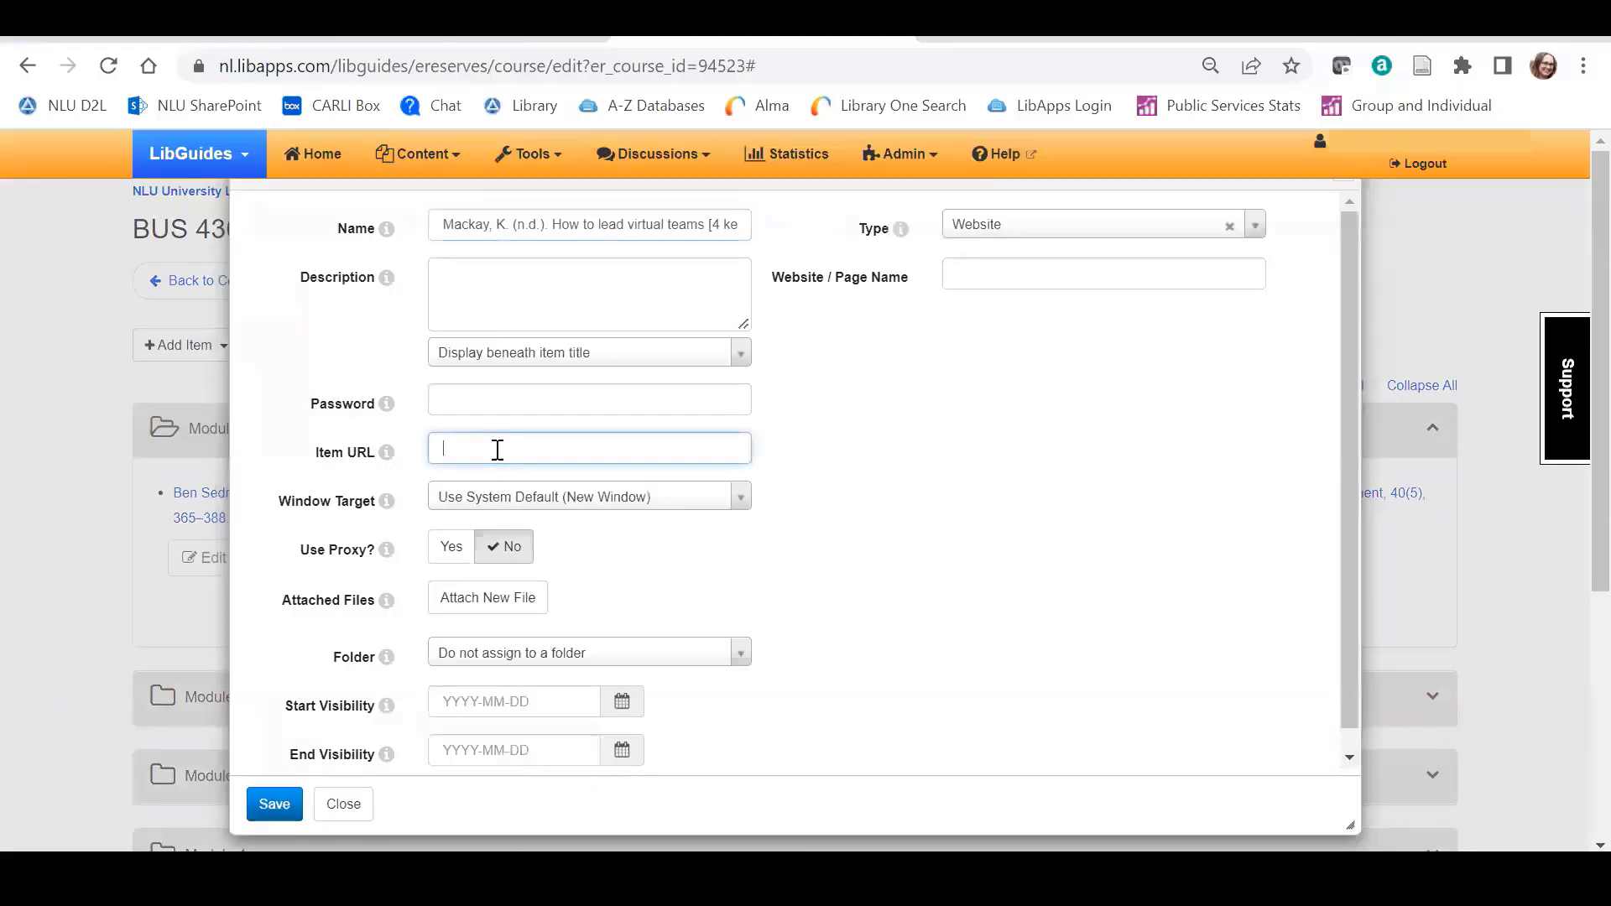
type("https://cmoe.com/blog/4-key-traits-of-virtual-leadership/")
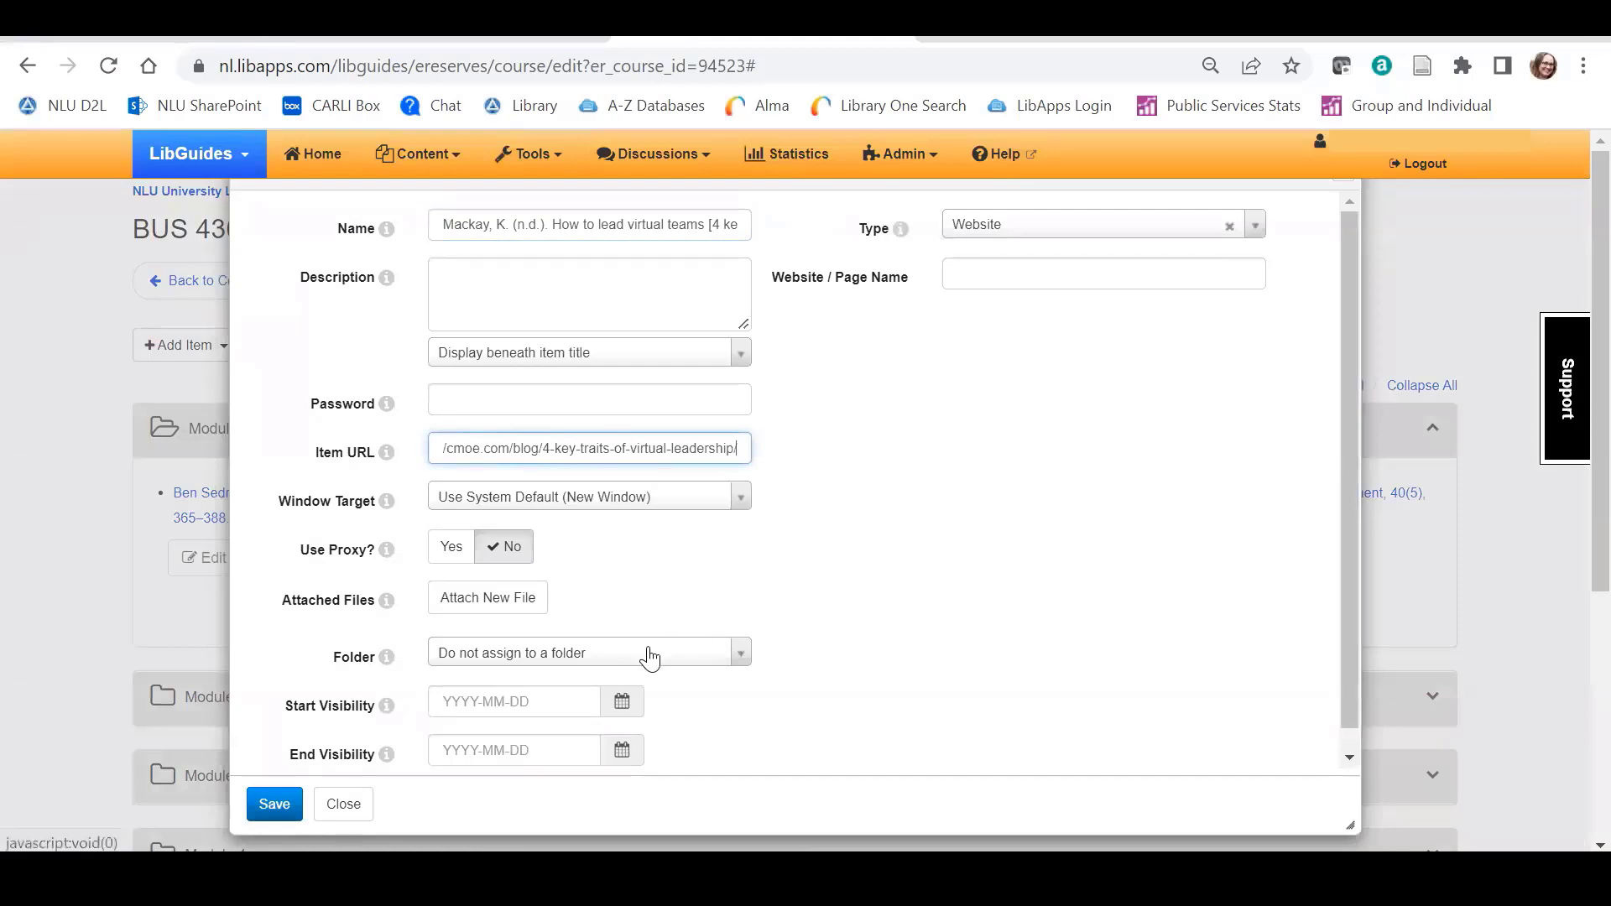
left_click(646, 654)
left_click(580, 476)
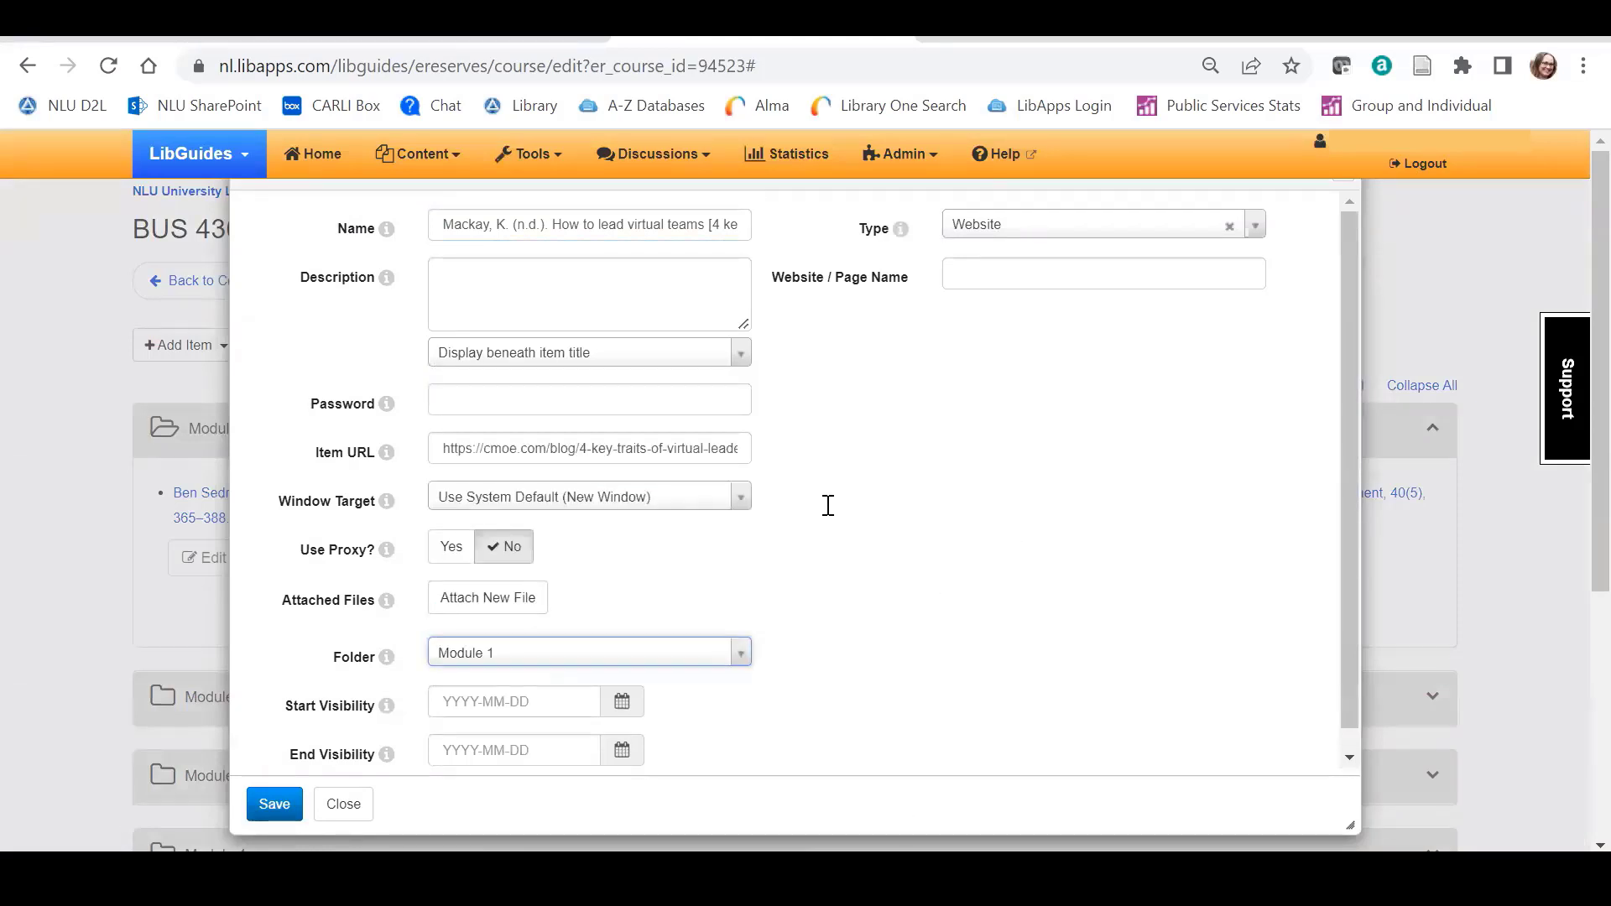
Step: Copy Center for Management & Organization Effectiveness from the Word citation as the website name and save the item
key("alt+Tab")
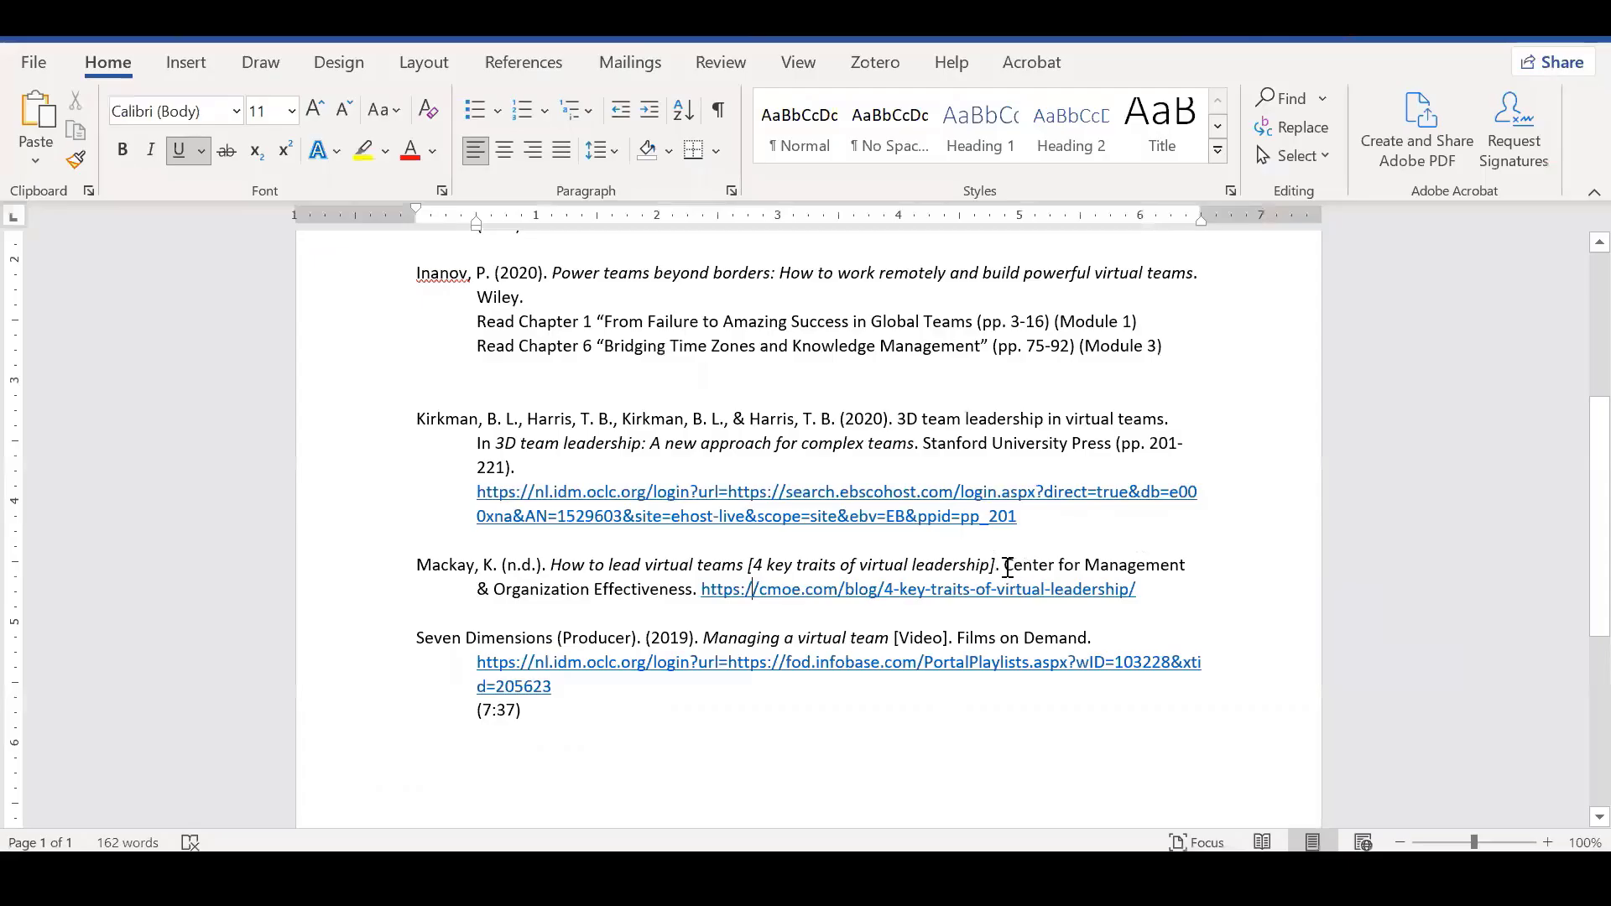
left_click_drag(1008, 566, 692, 590)
key("ctrl+c")
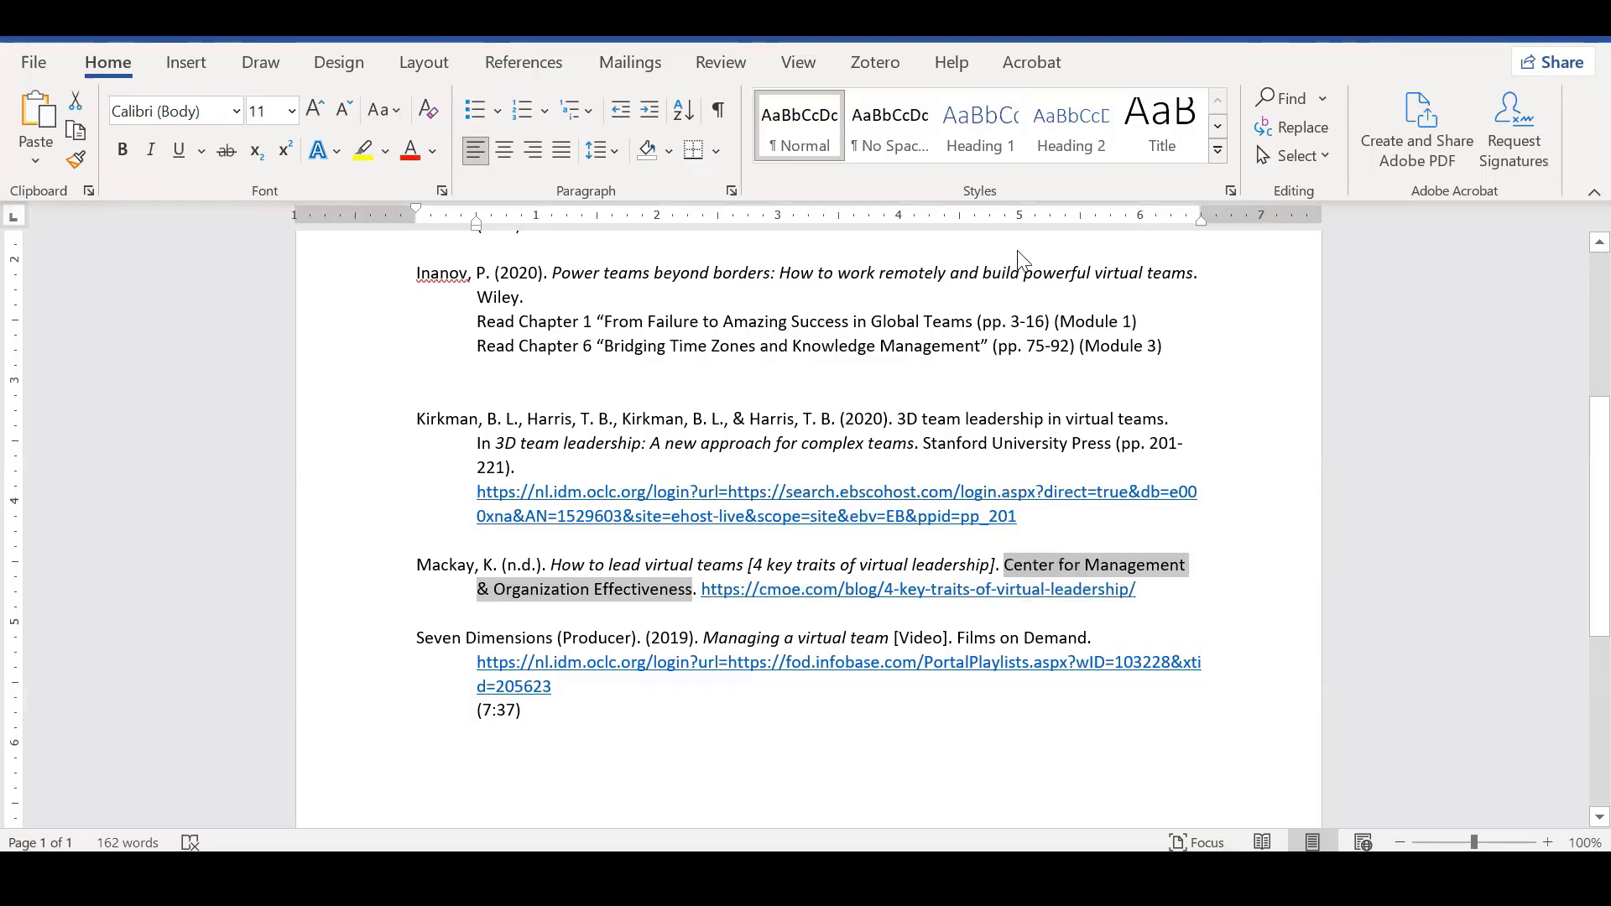
key("alt+Tab")
key("ctrl+v")
scroll(1024, 495, "down", 1)
left_click(281, 810)
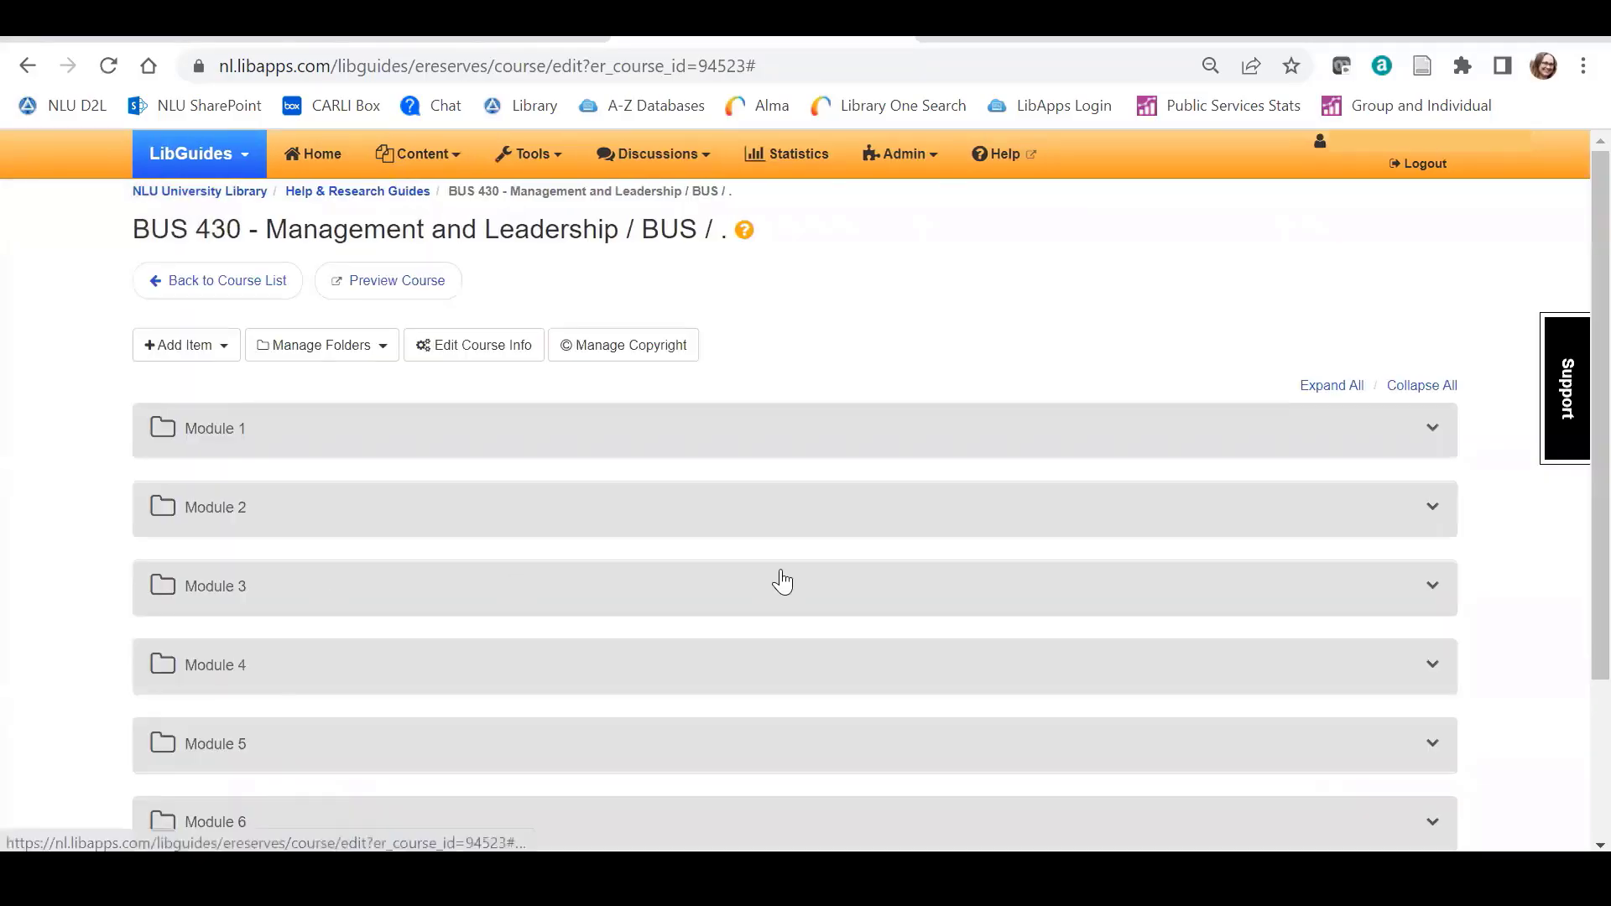
Step: Expand the Module 1 folder to check its items and review the available item sort types
left_click(881, 431)
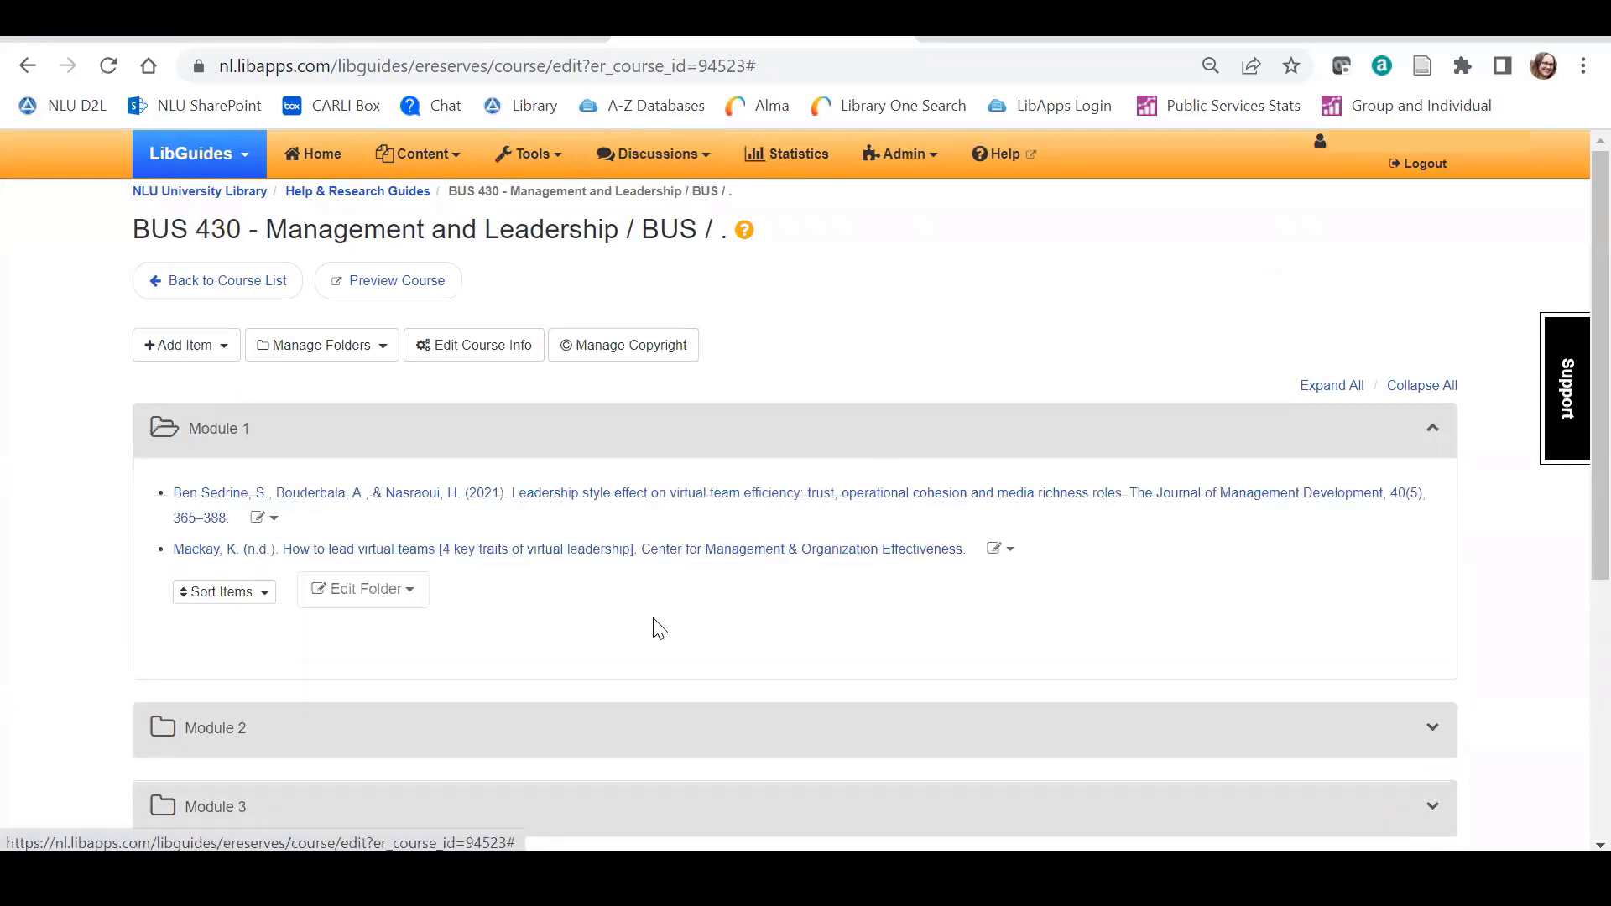
left_click(257, 598)
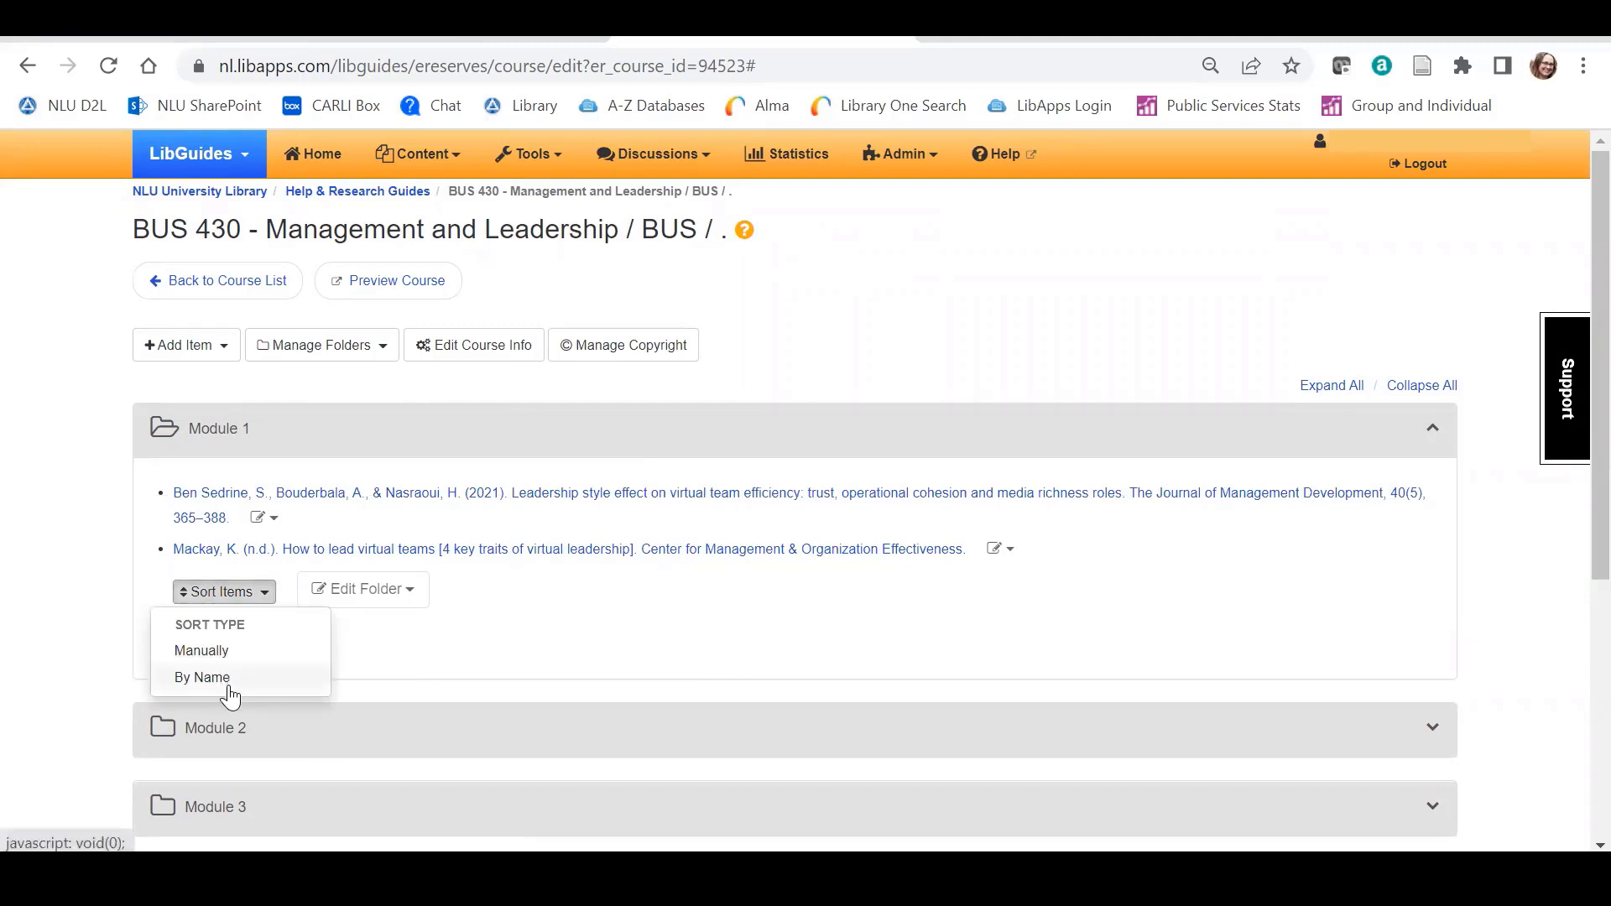
left_click(551, 592)
left_click(262, 596)
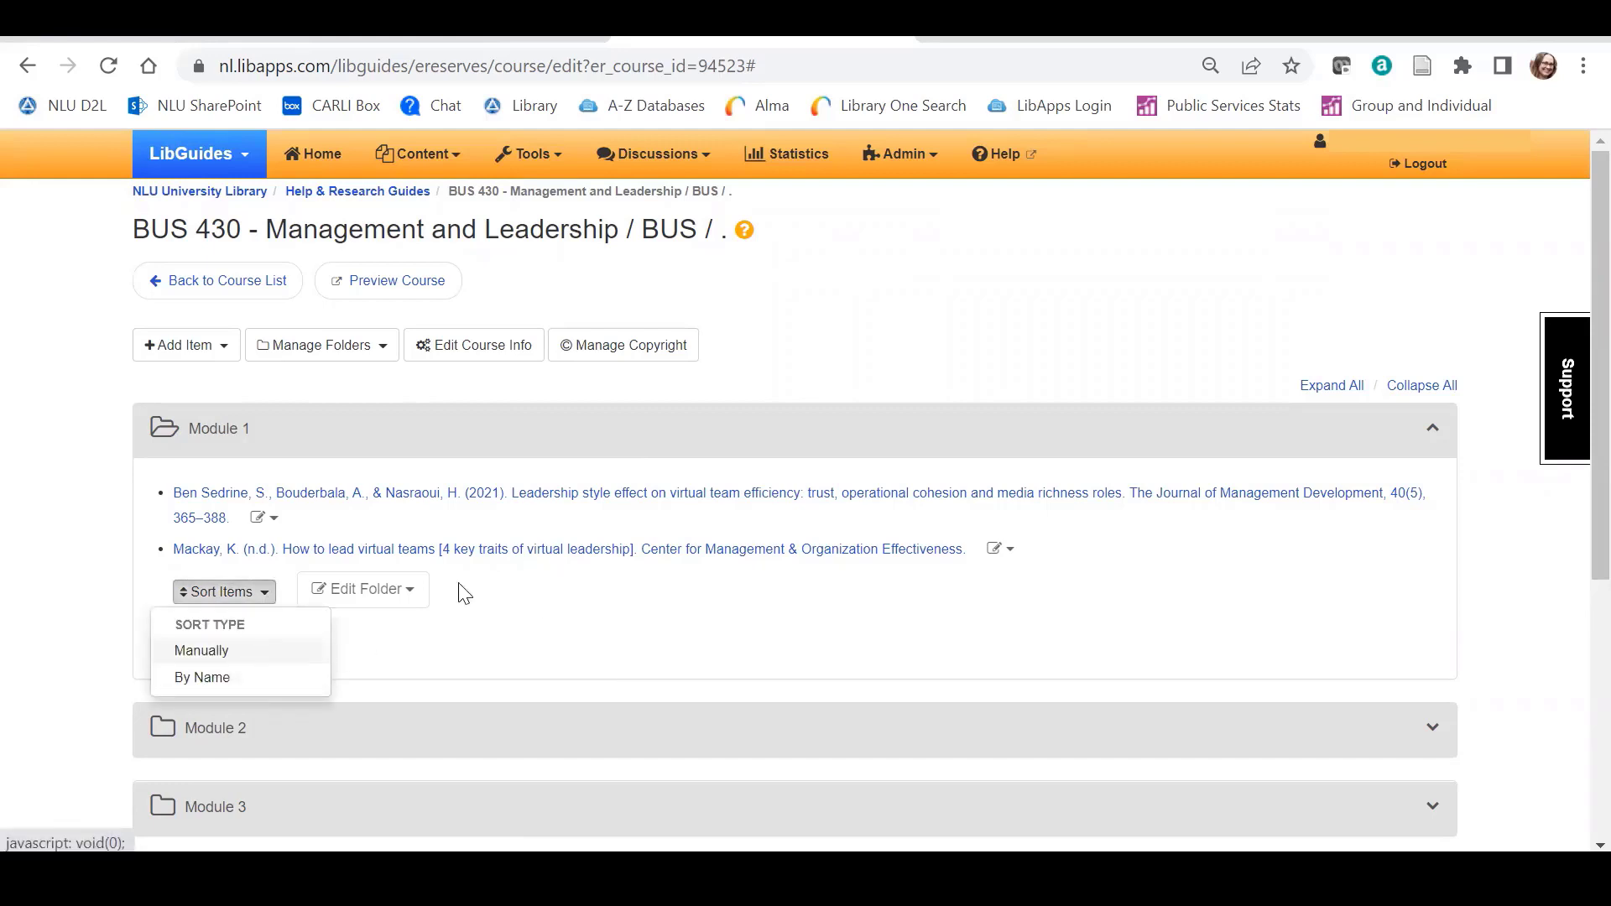
left_click(587, 606)
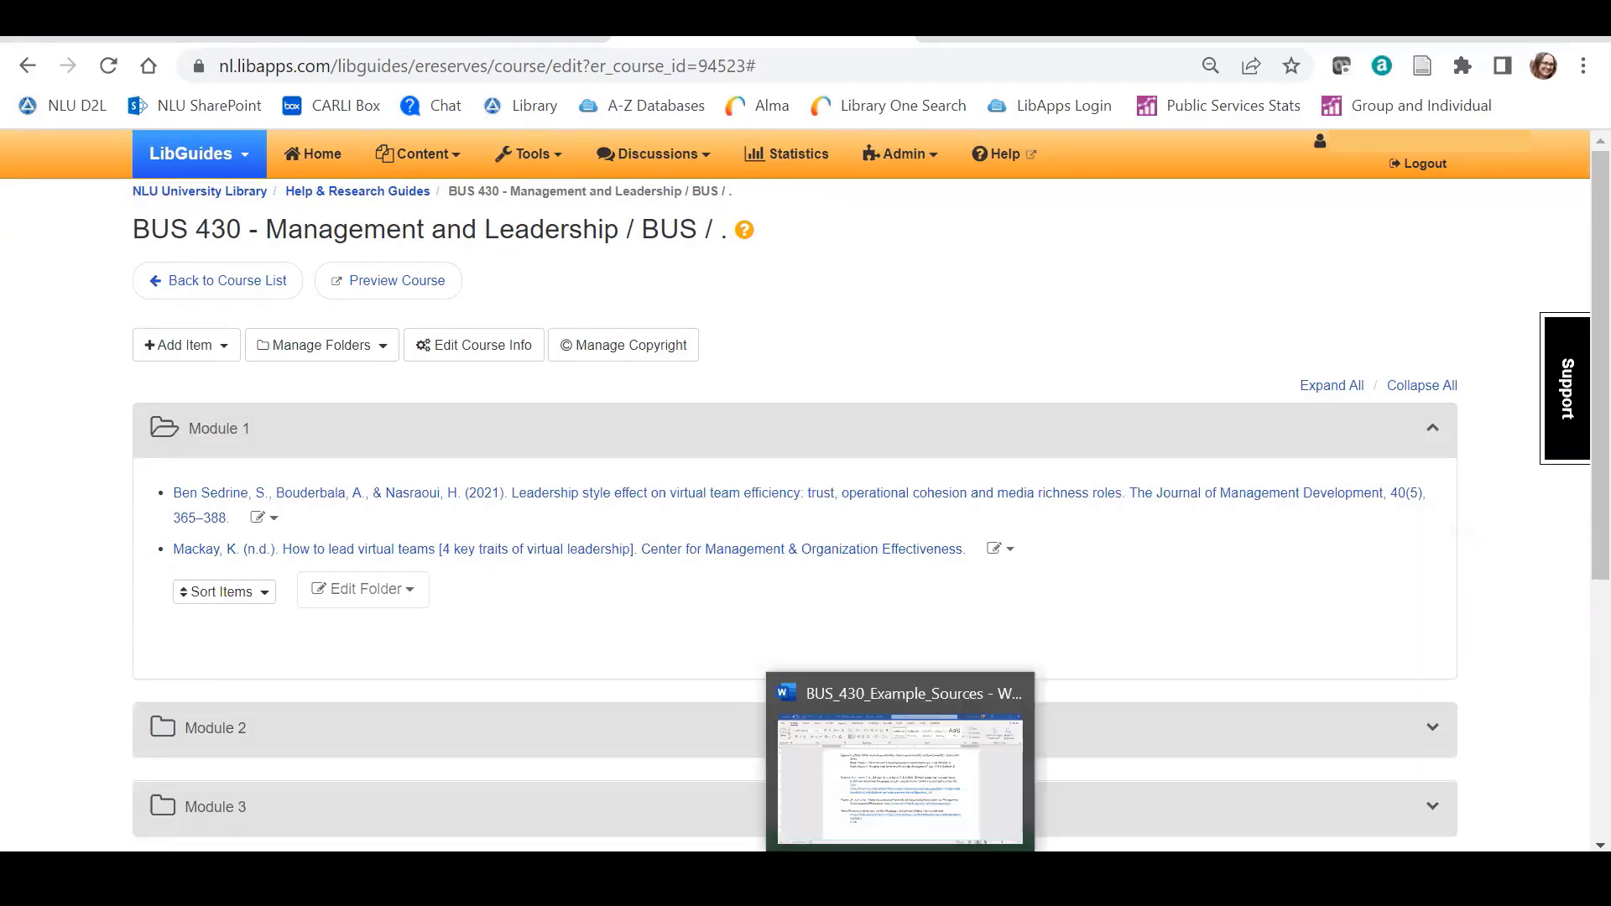
Step: Create a new Book / e-Book / Chapter item and set both Chapter Info and the e-Book option to Yes
left_click(207, 356)
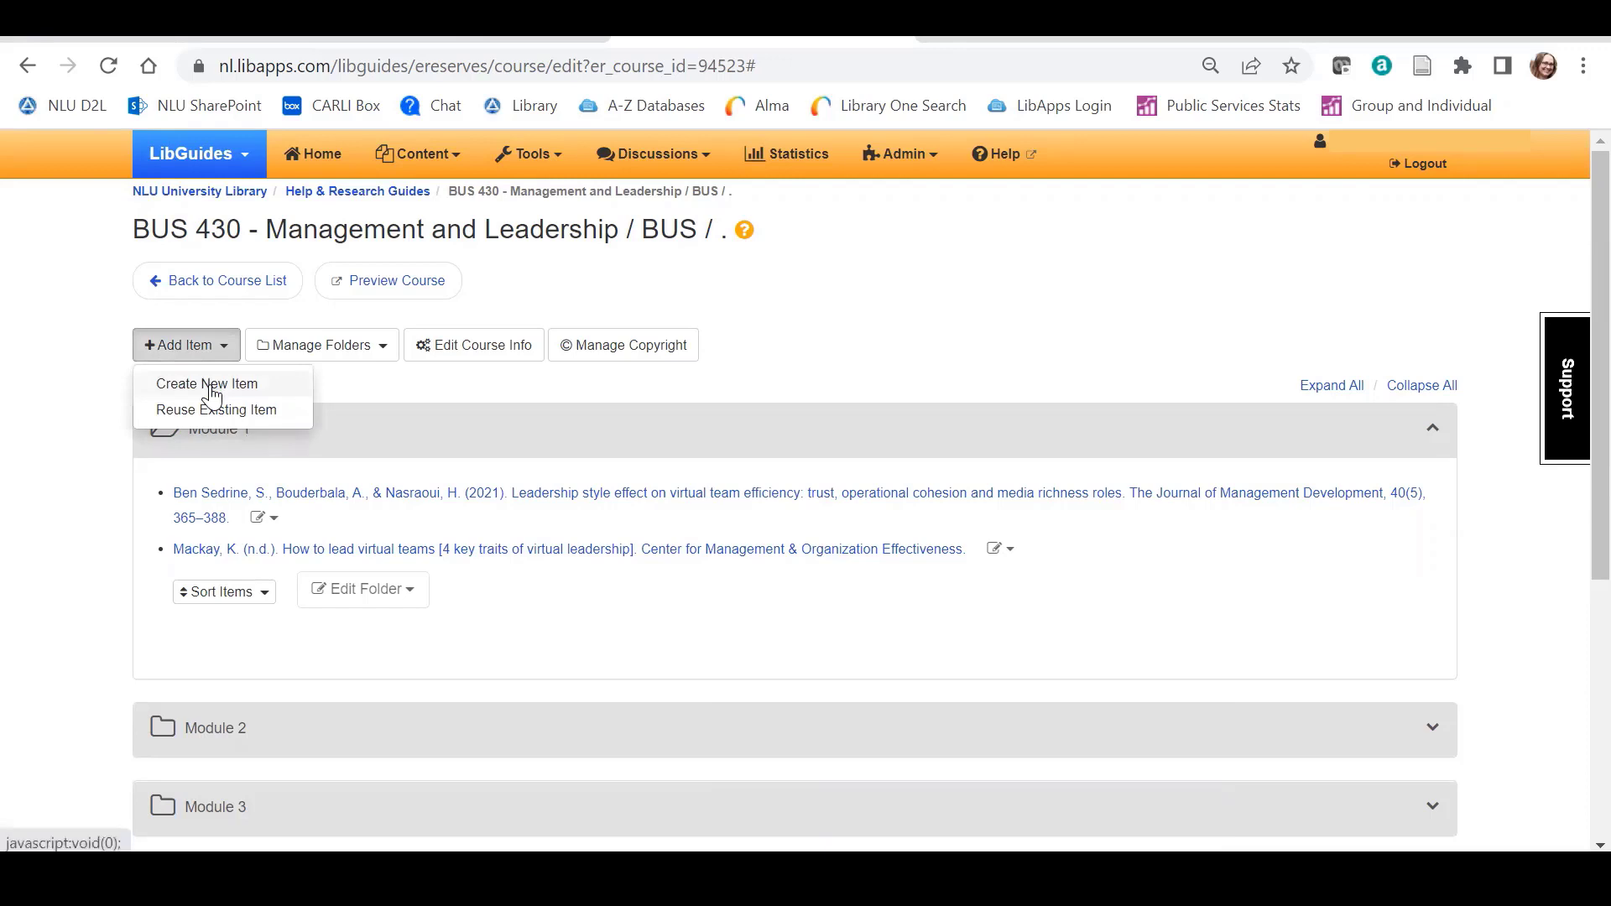
left_click(211, 387)
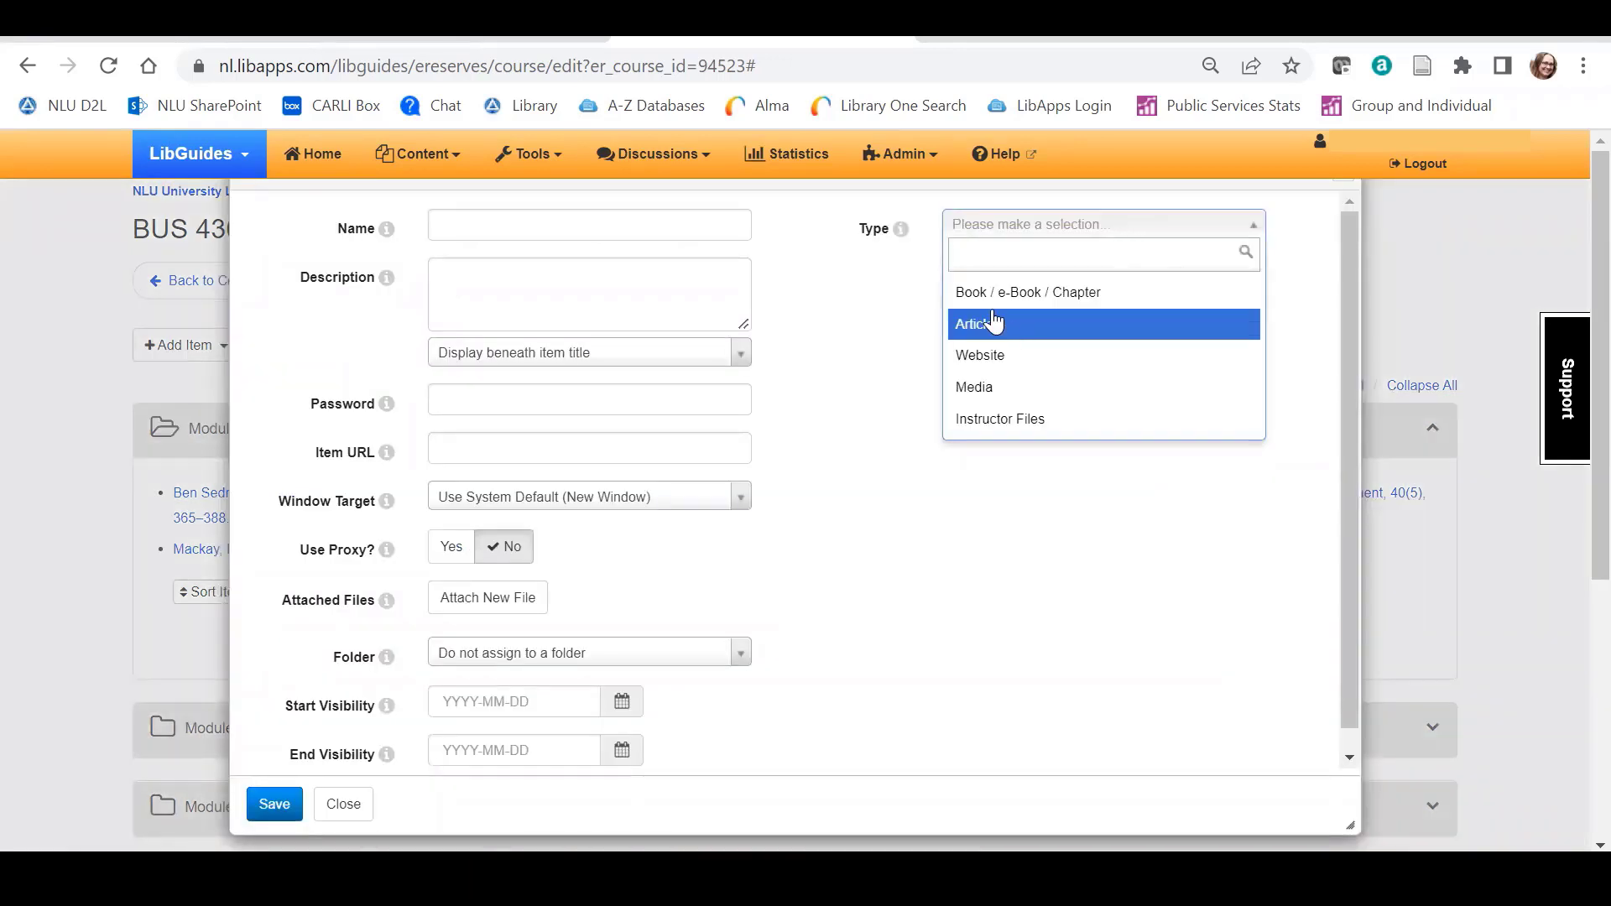
left_click(993, 302)
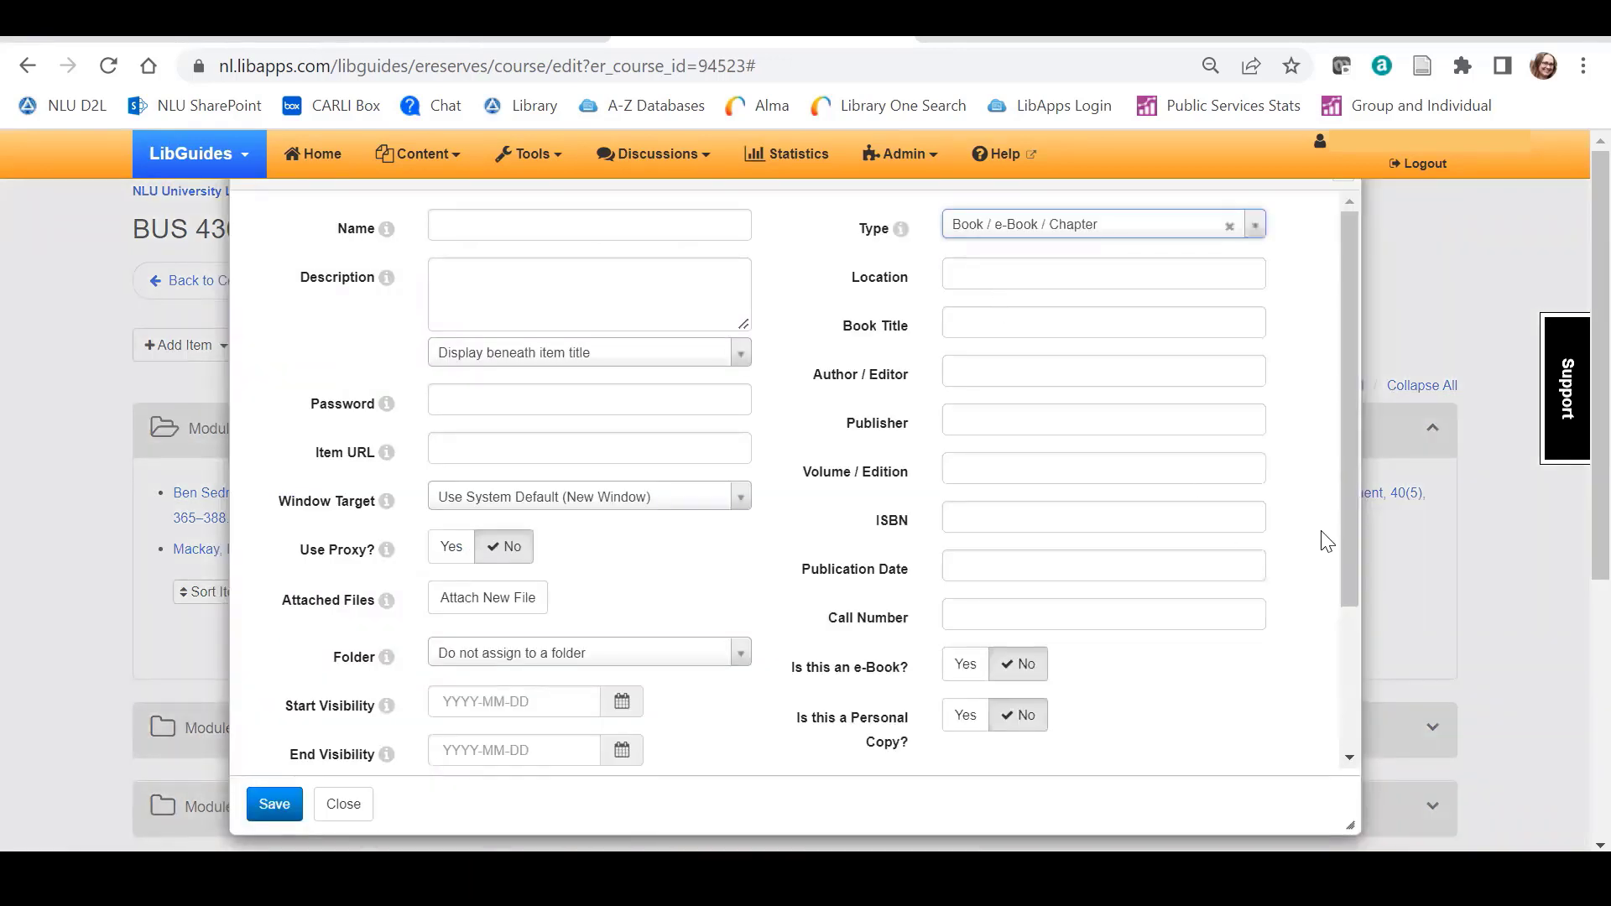
left_click_drag(1353, 385, 1356, 588)
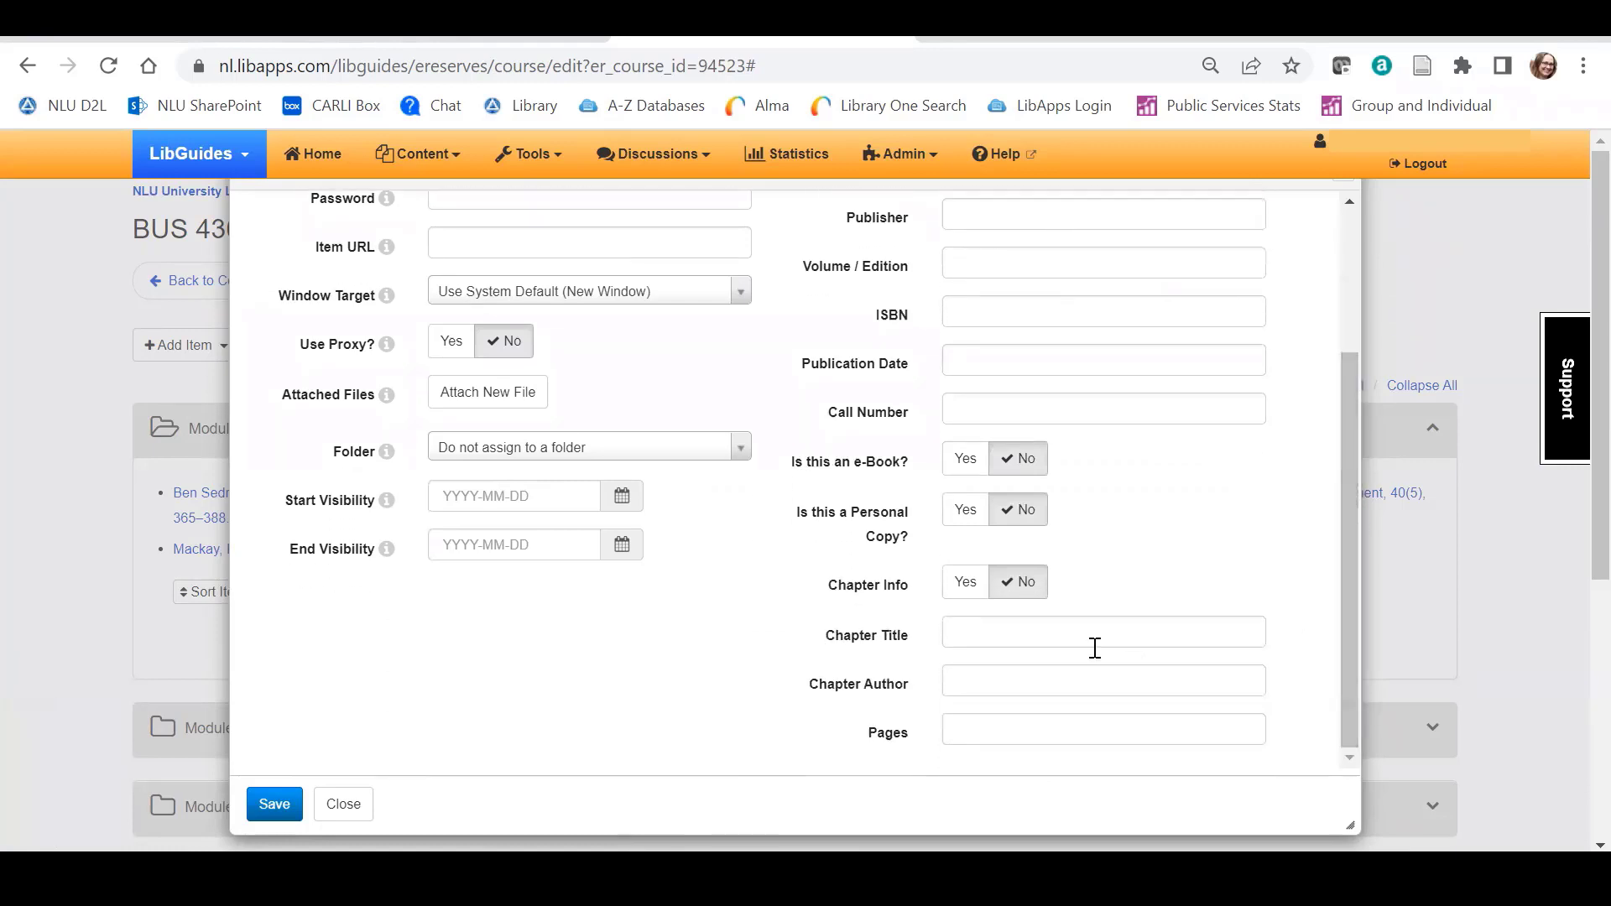
left_click(966, 583)
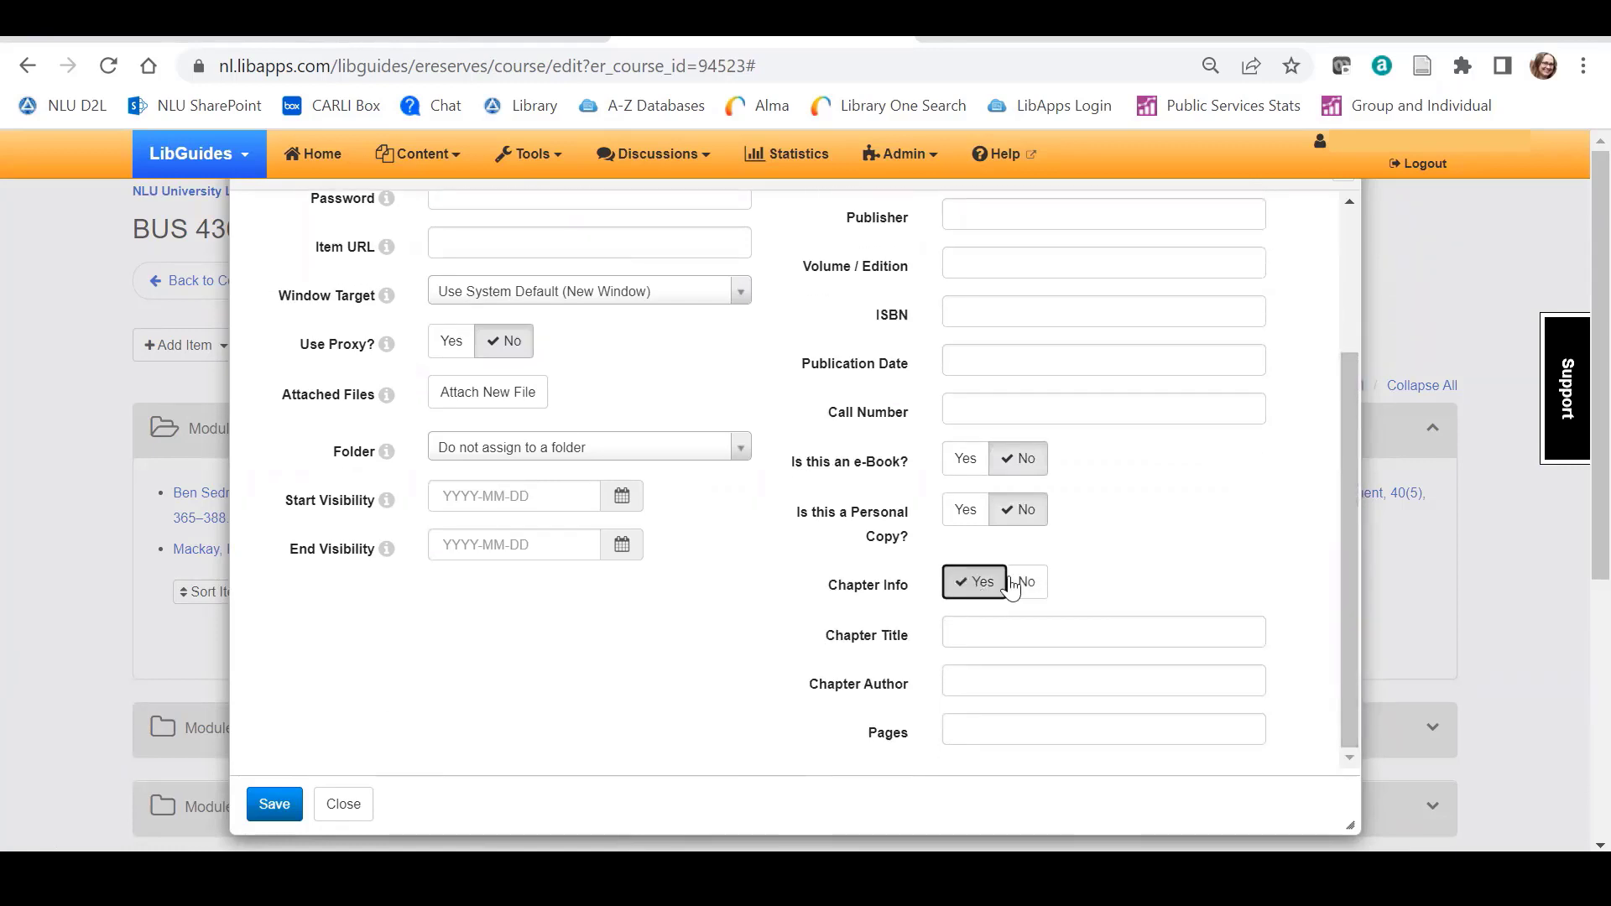
left_click(974, 469)
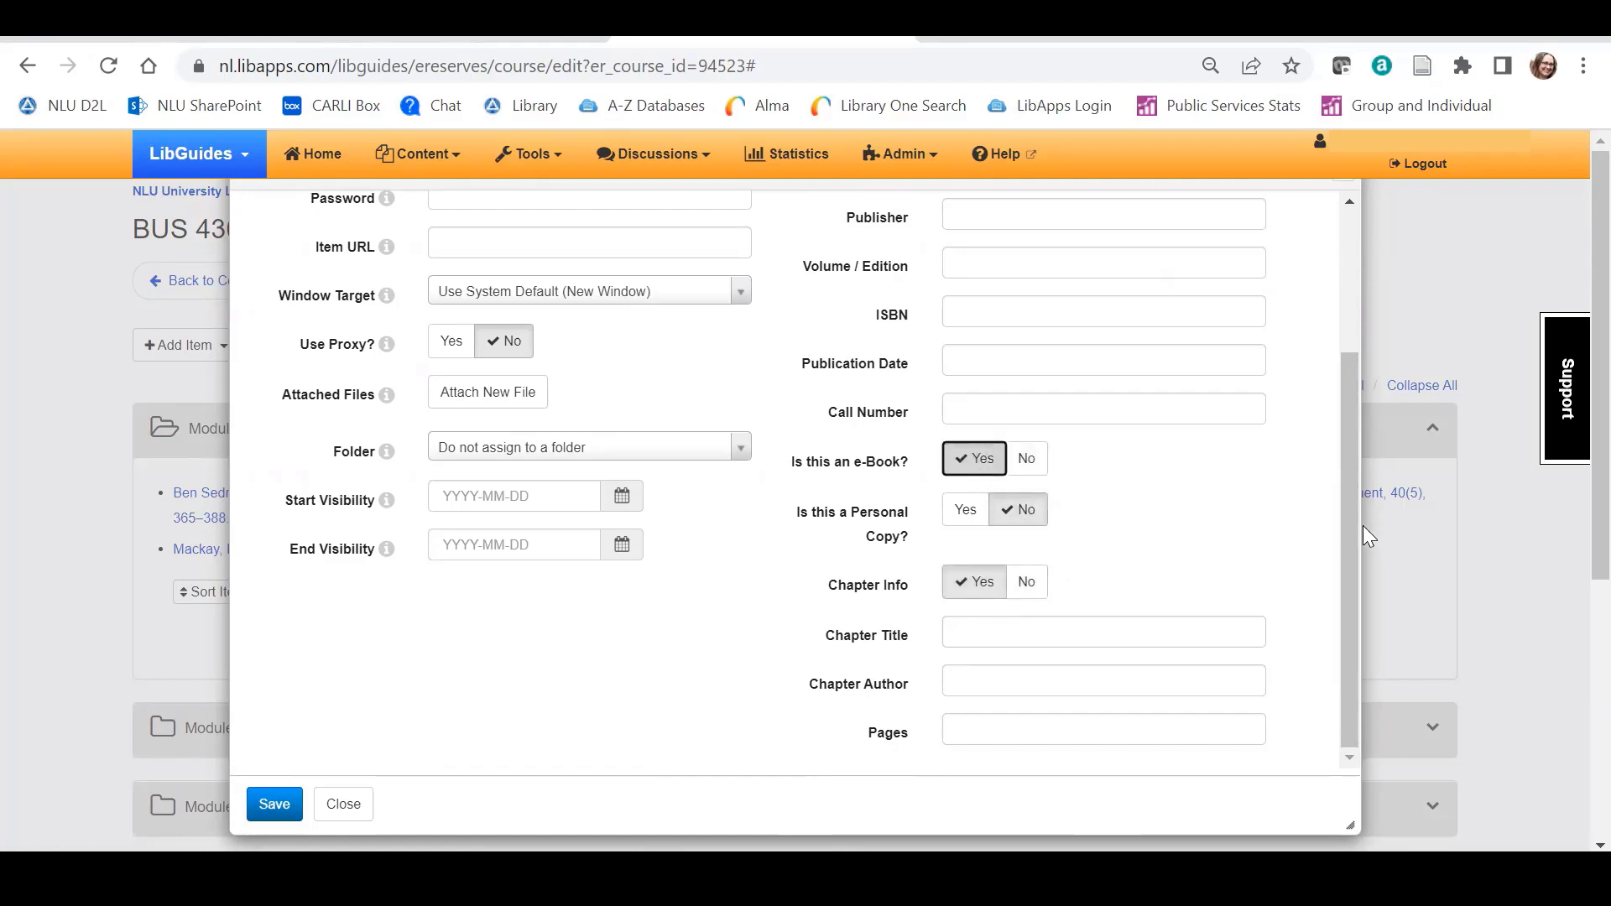
left_click_drag(1351, 517, 1354, 335)
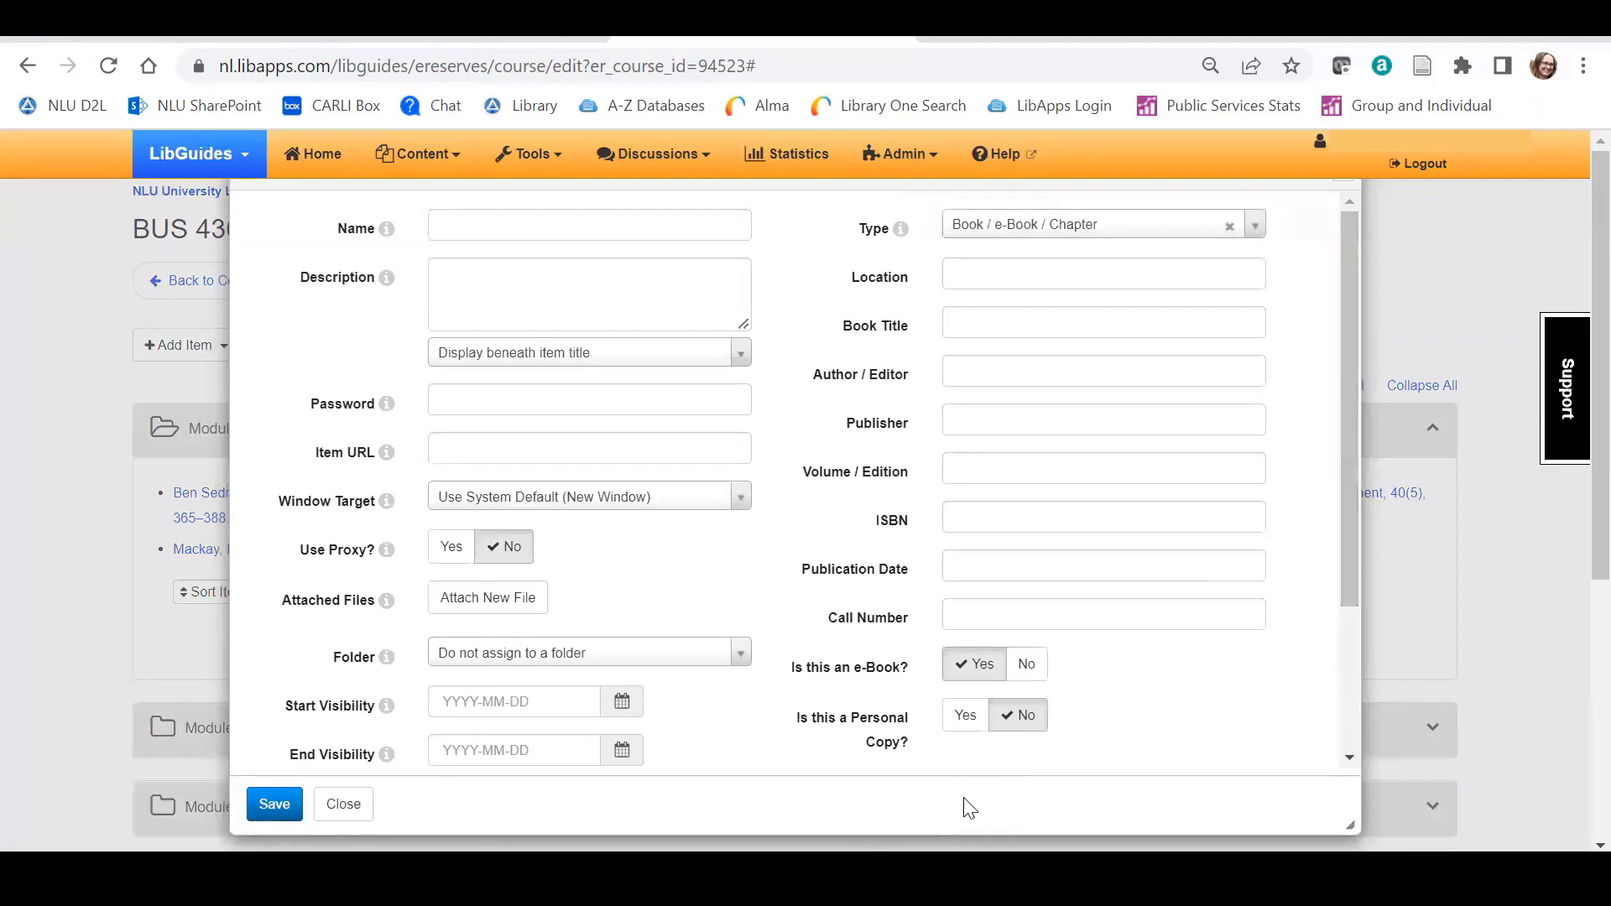
Step: Copy the Word citation for the chapter 3D team leadership in virtual teams into the new item's name
key("alt+Tab")
left_click_drag(416, 478, 536, 522)
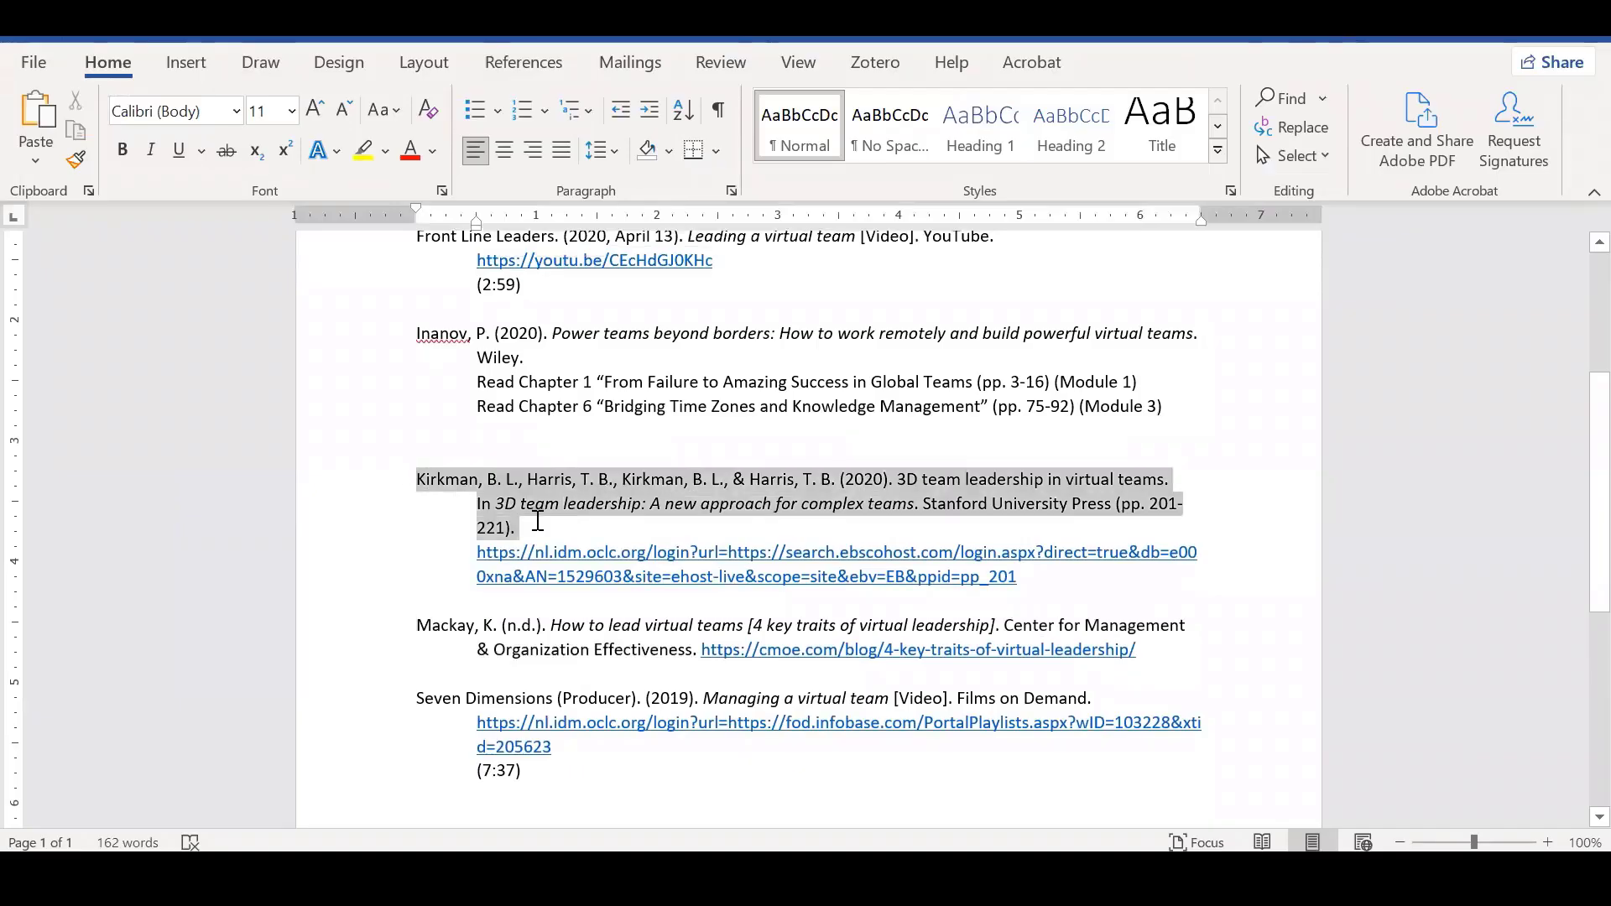
key("ctrl+c")
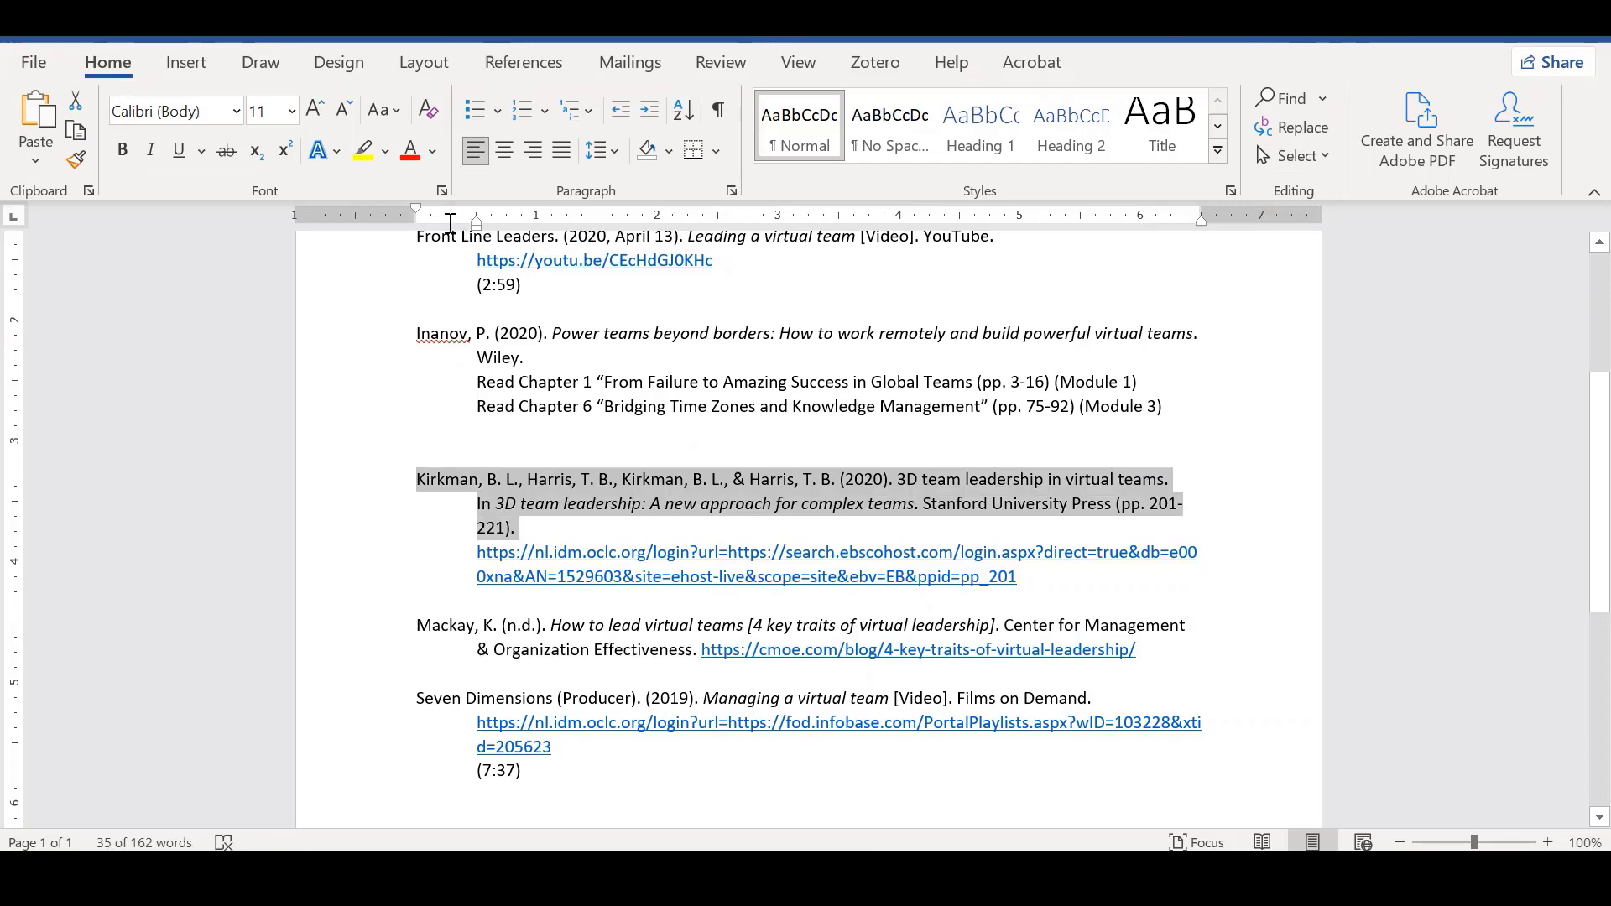
key("alt+Tab")
key("ctrl+v")
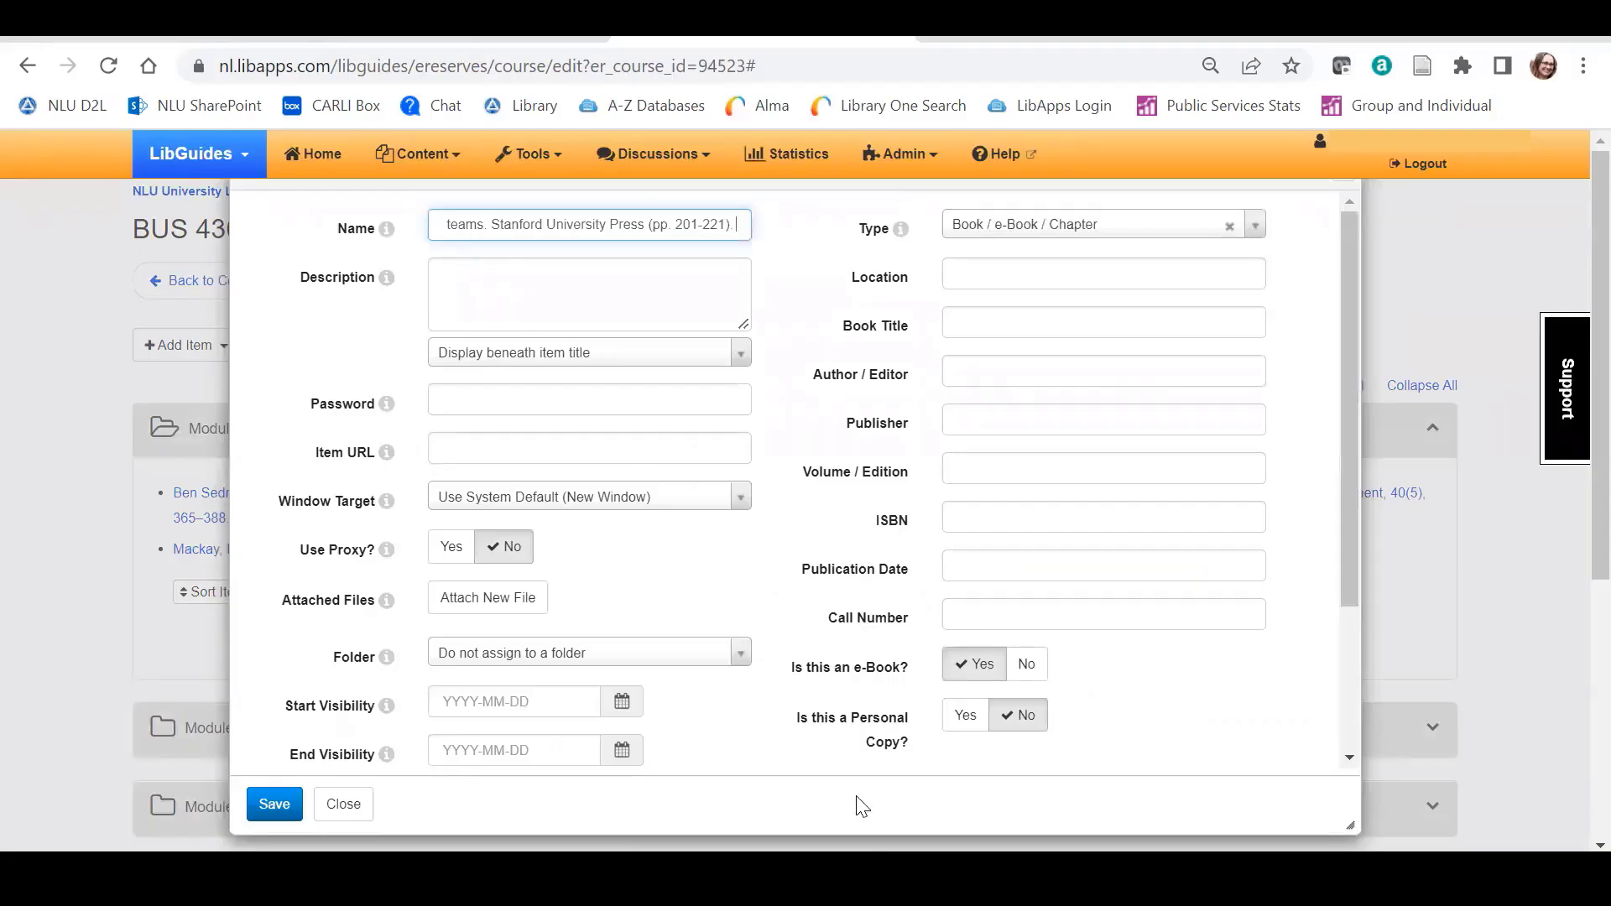
Step: Copy the 3D team leadership chapter's EBSCOhost link from Word into the item URL and assign the item to the Module 1 folder
key("alt+Tab")
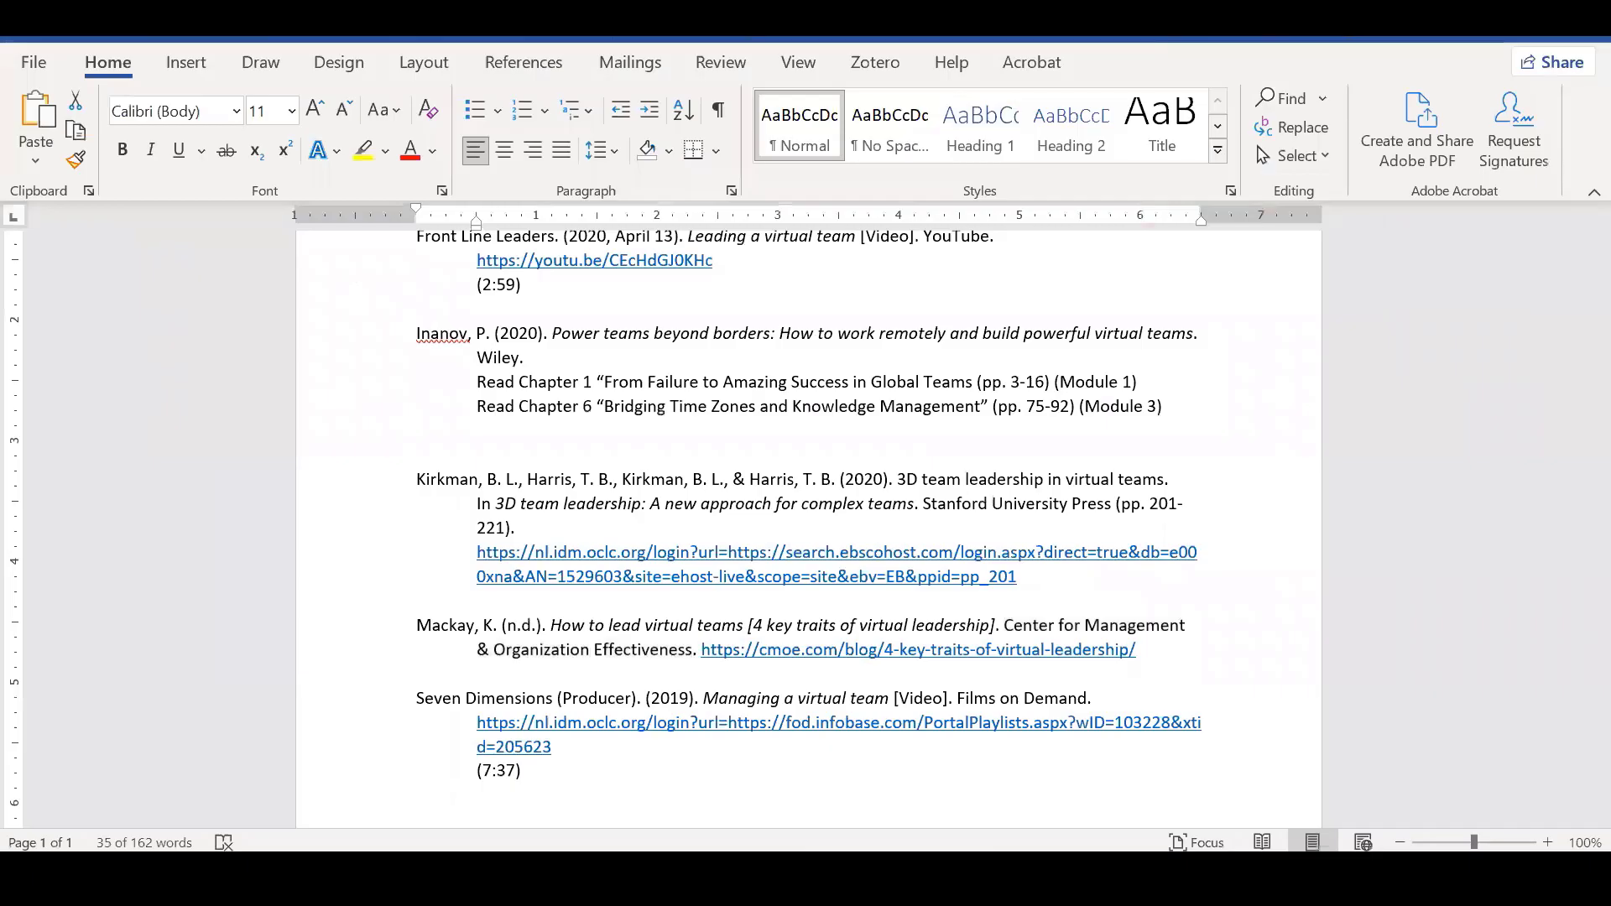
left_click(622, 588)
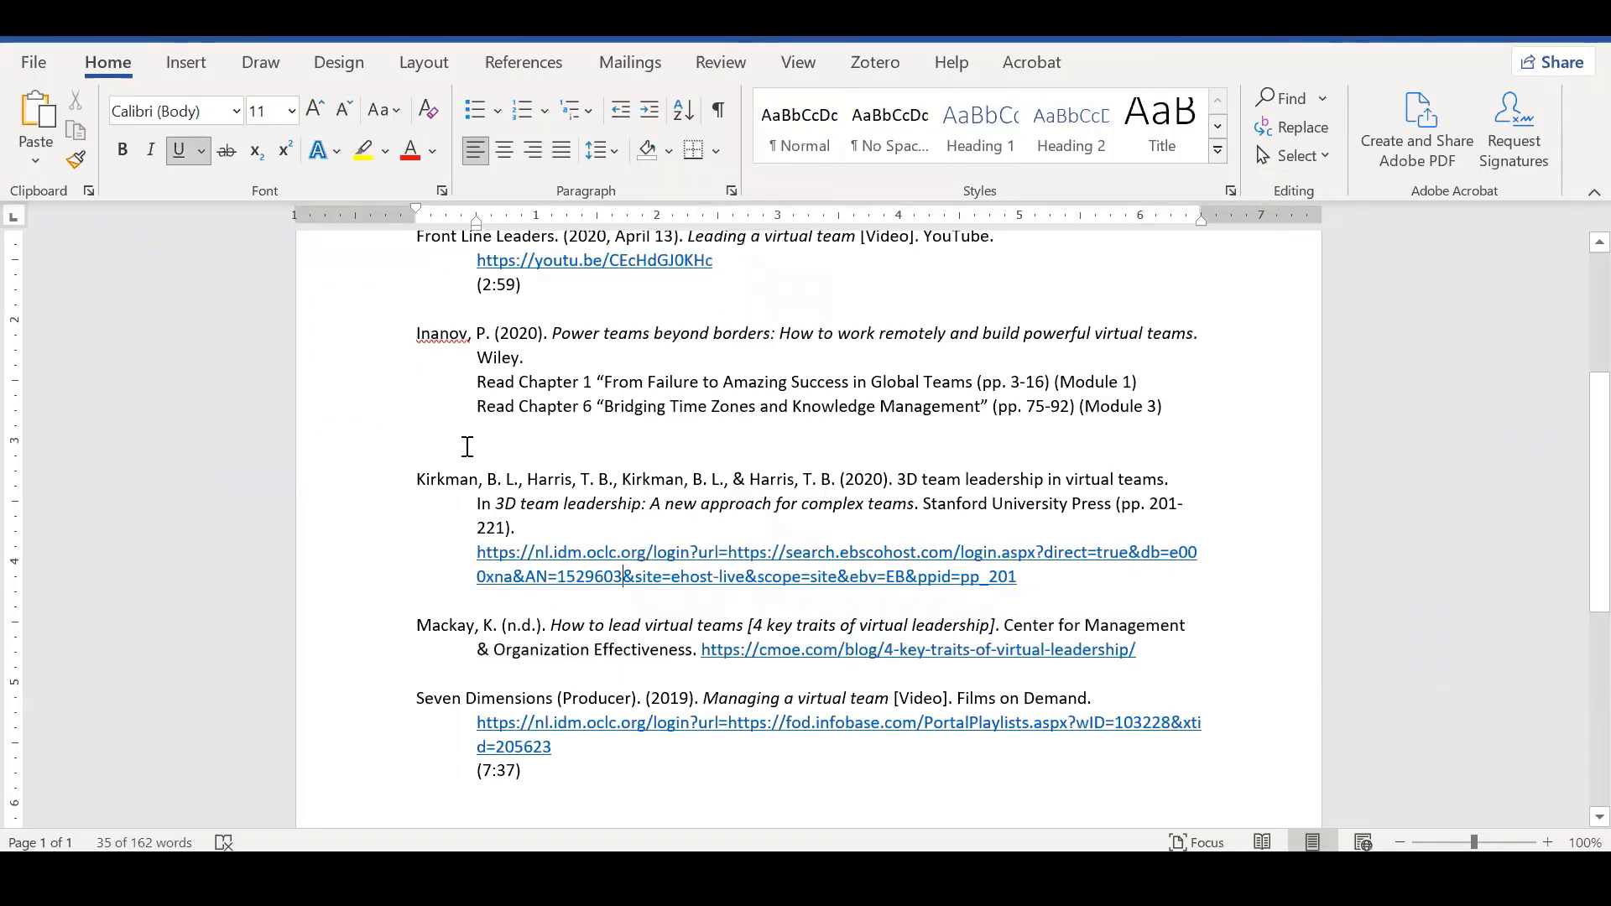
left_click_drag(416, 480, 543, 524)
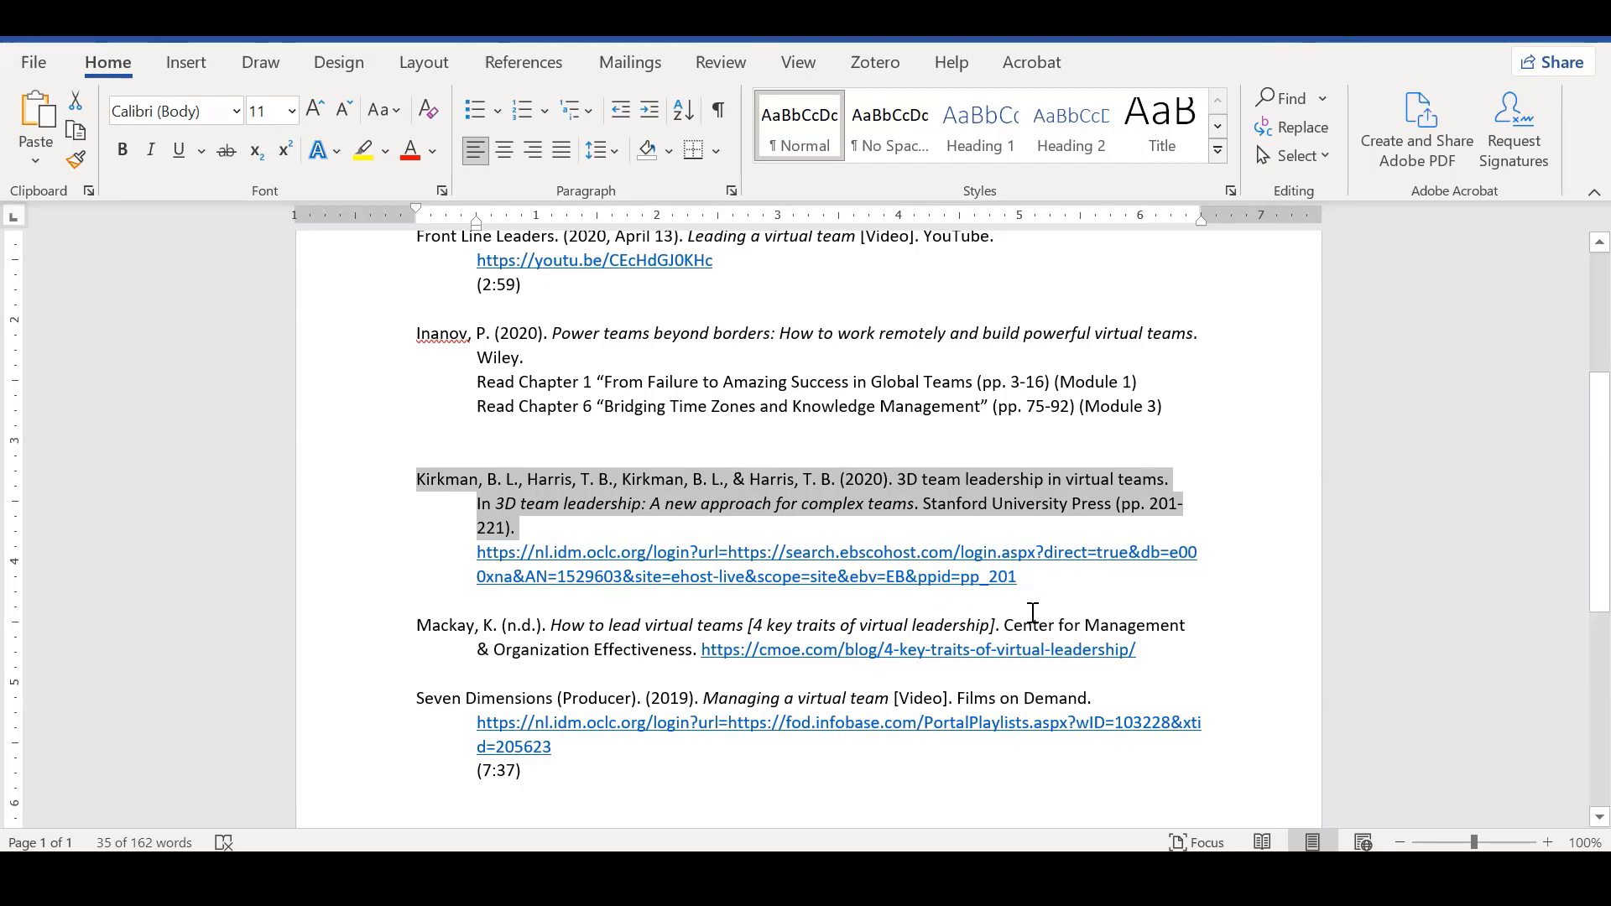
key("alt+Tab")
left_click(714, 544)
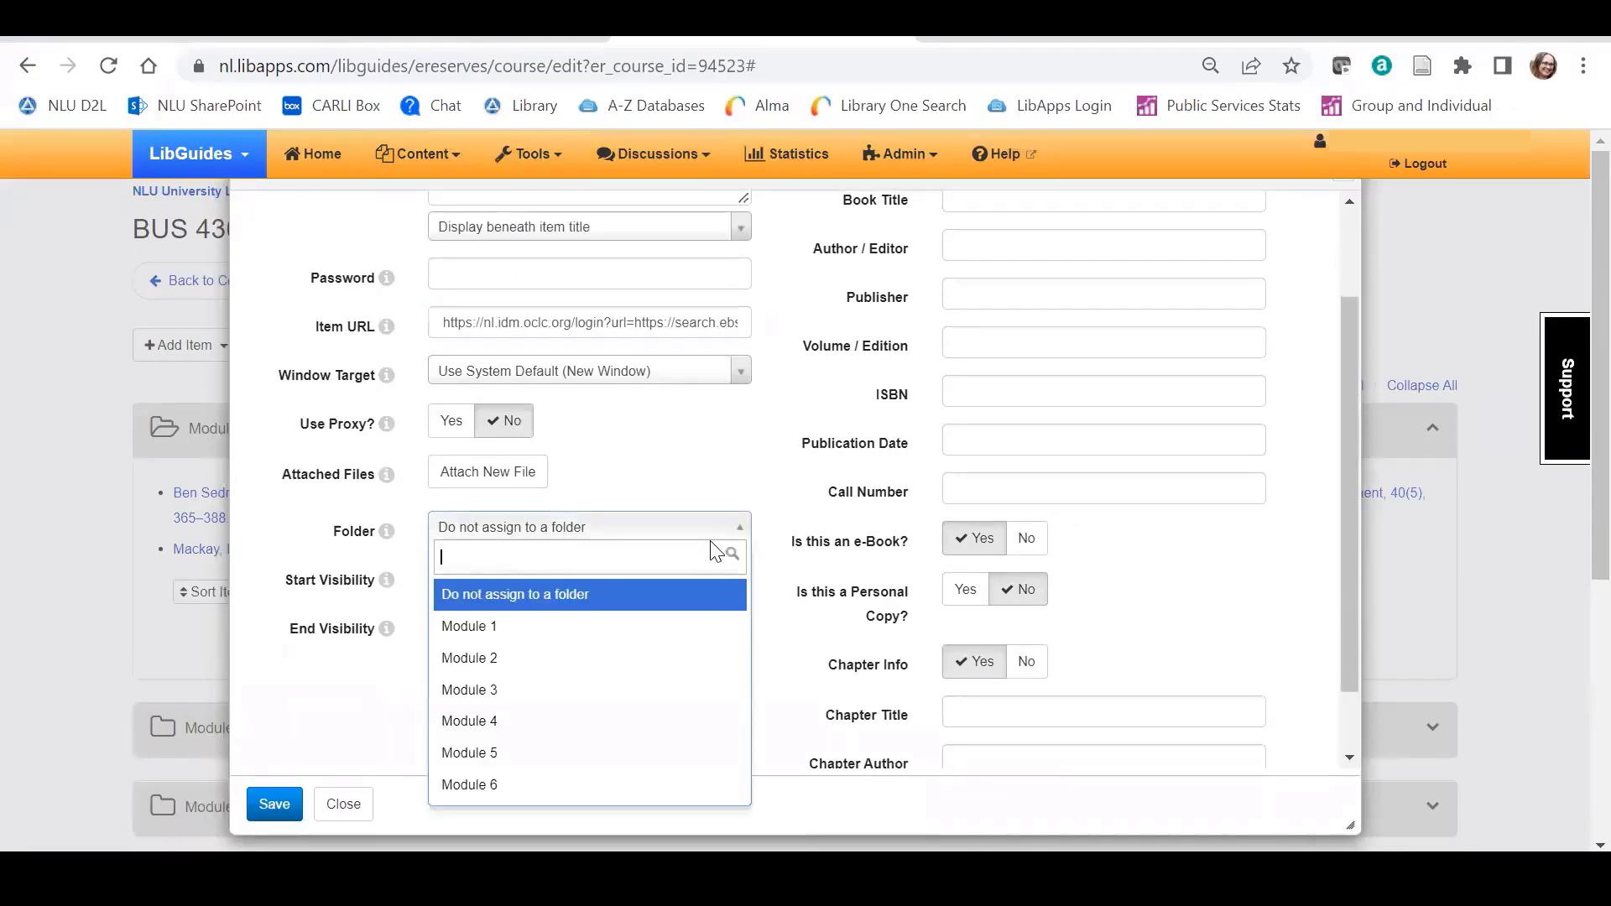
left_click(681, 625)
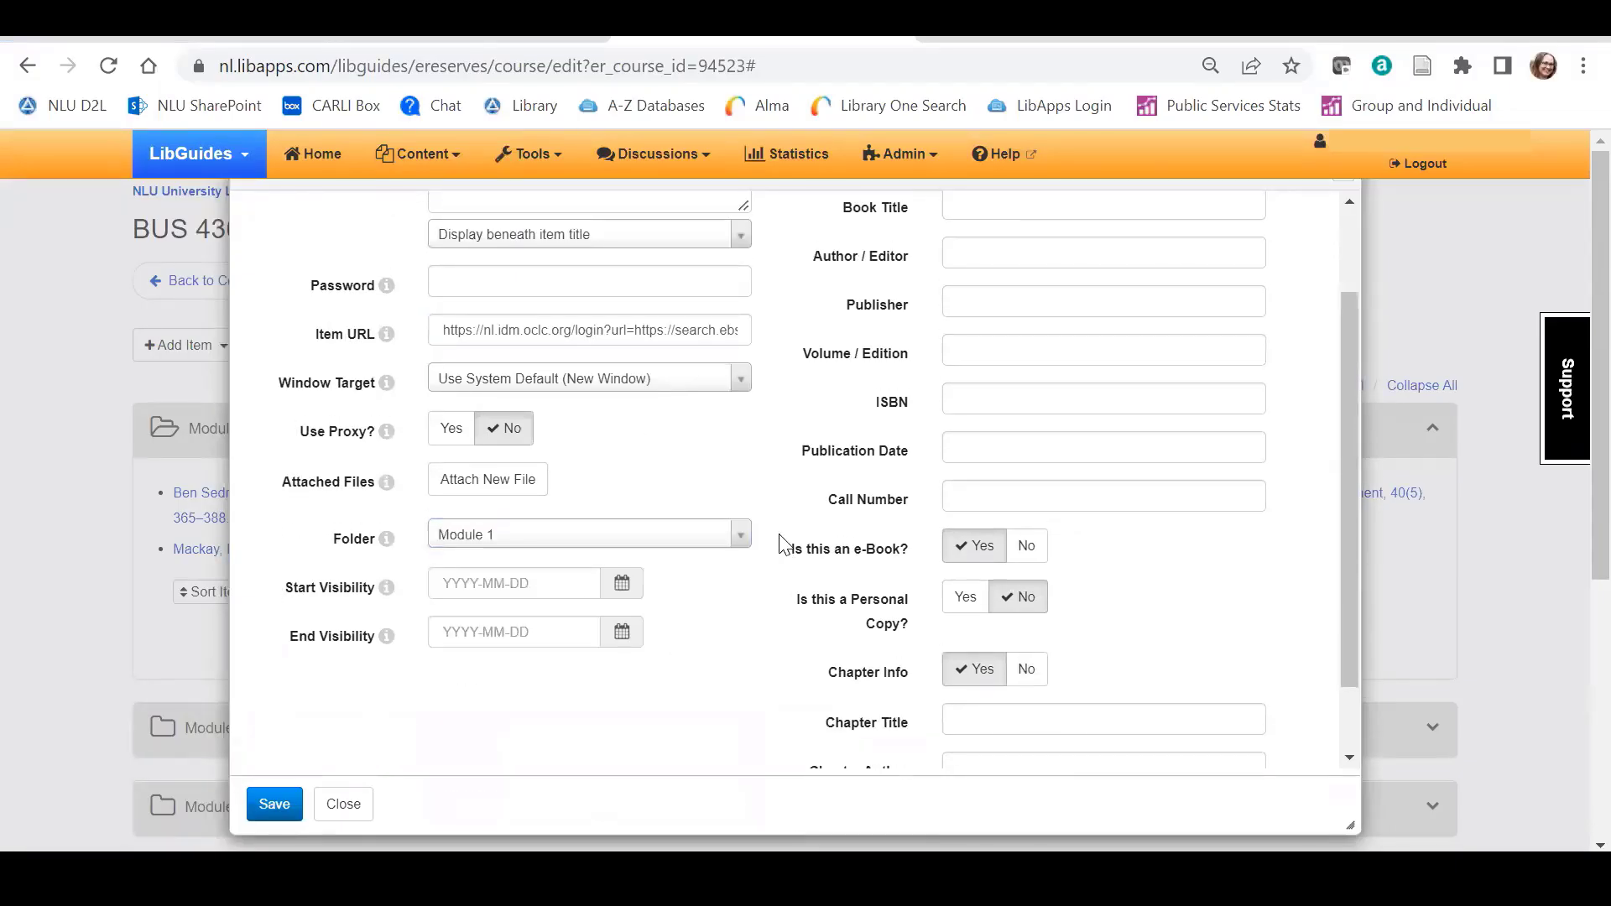
scroll(772, 546, "up", 2)
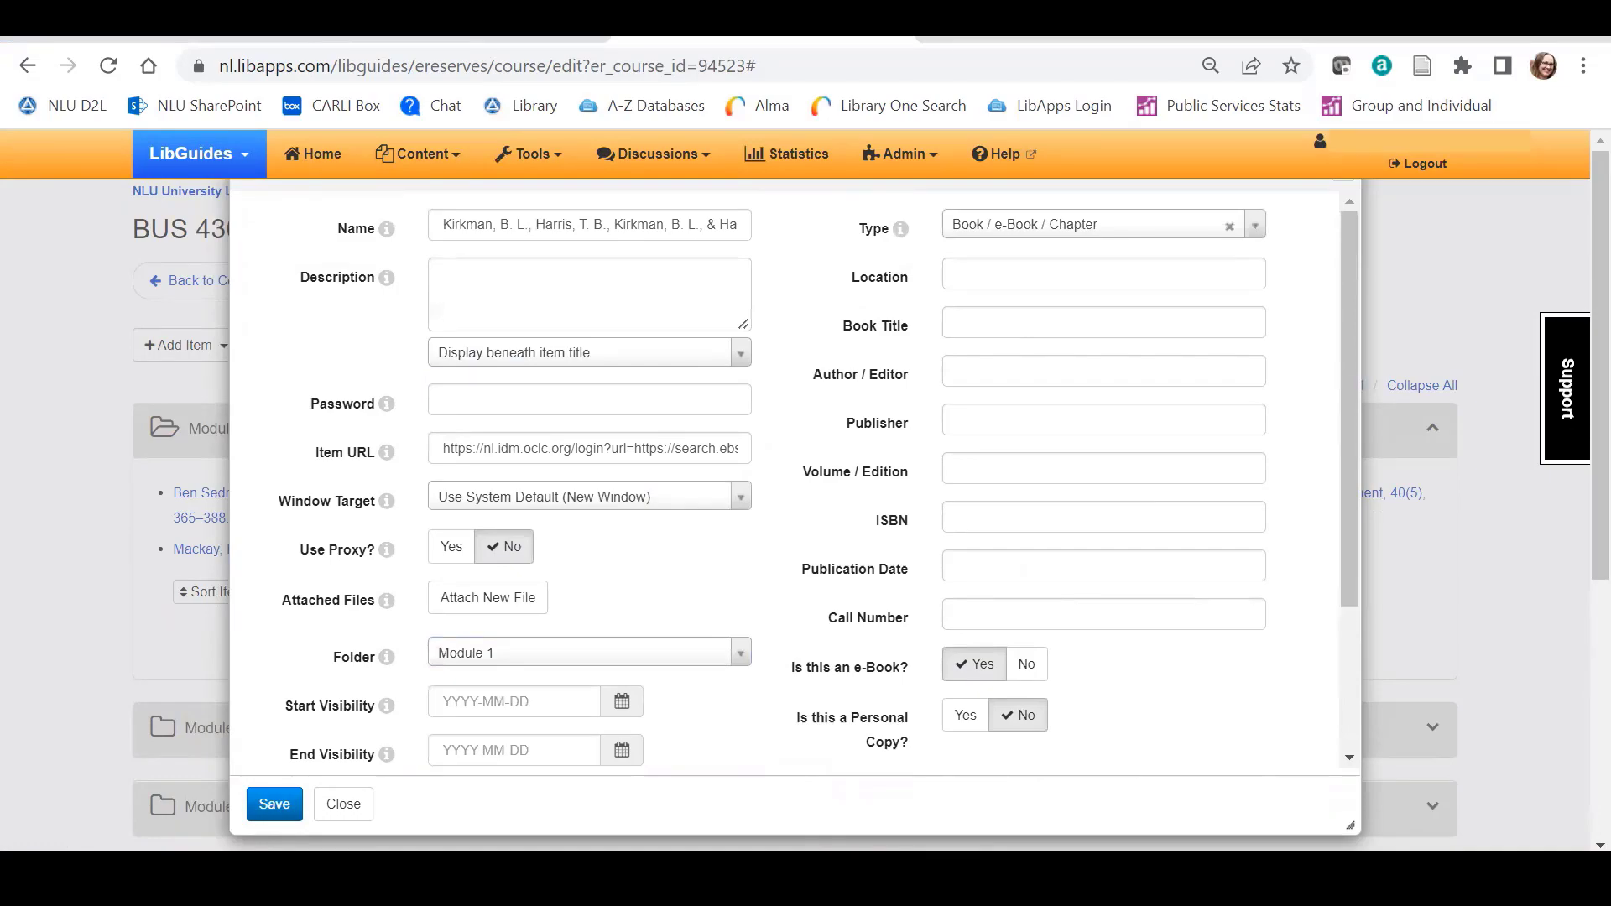
Step: Copy the book title 3D team leadership: A new approach for complex teams and its authors from the Word citation into the item
key("alt+Tab")
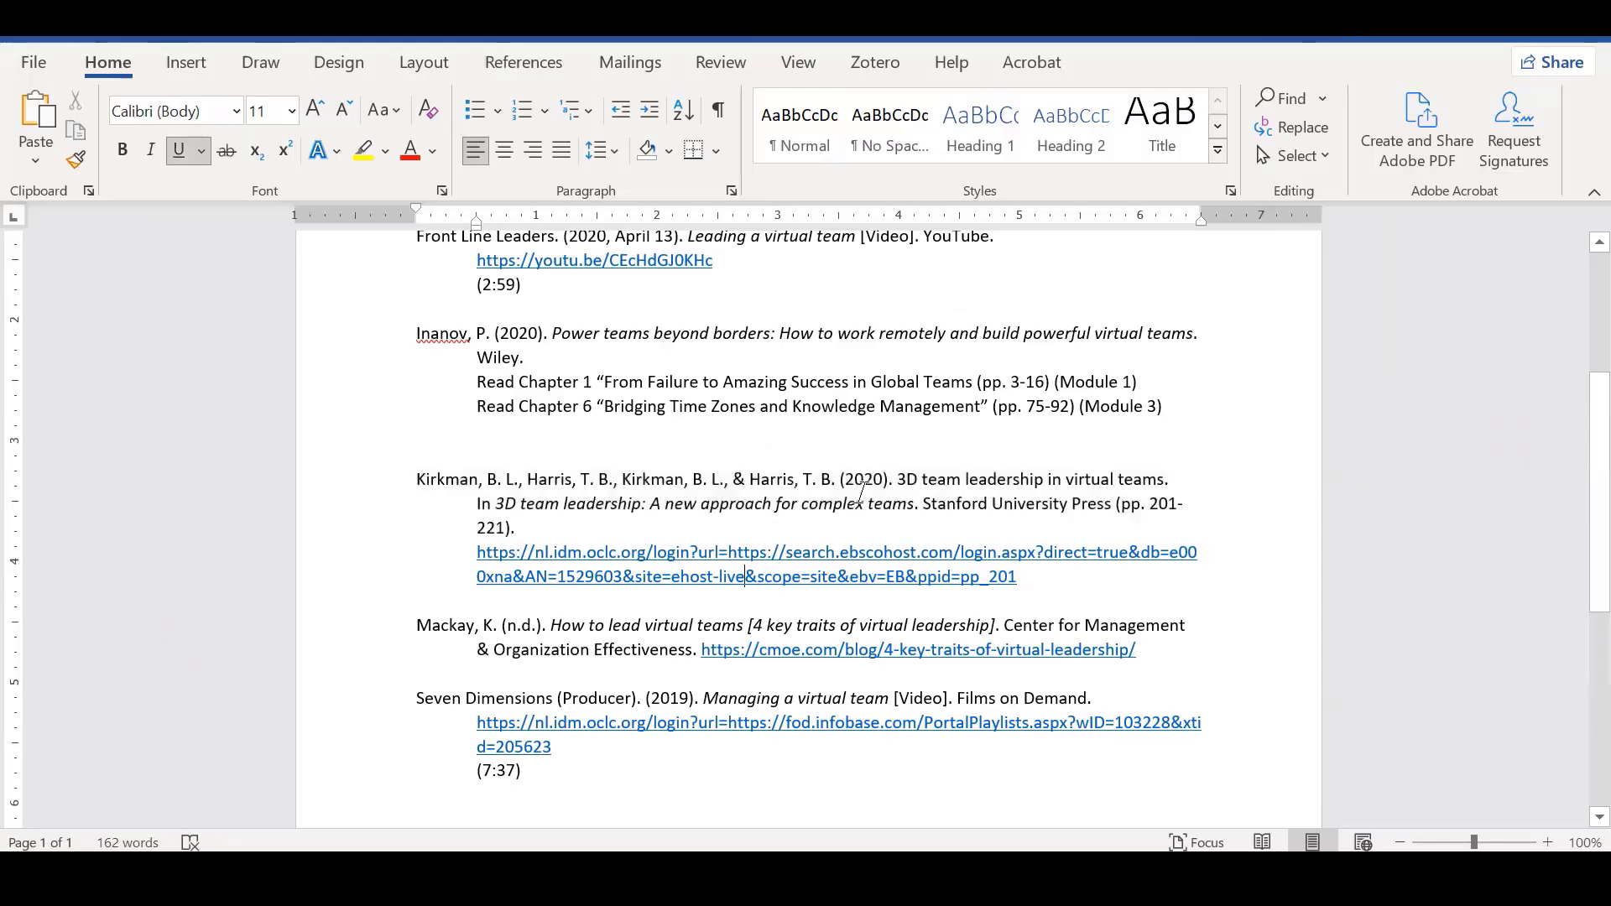
left_click_drag(838, 471, 418, 478)
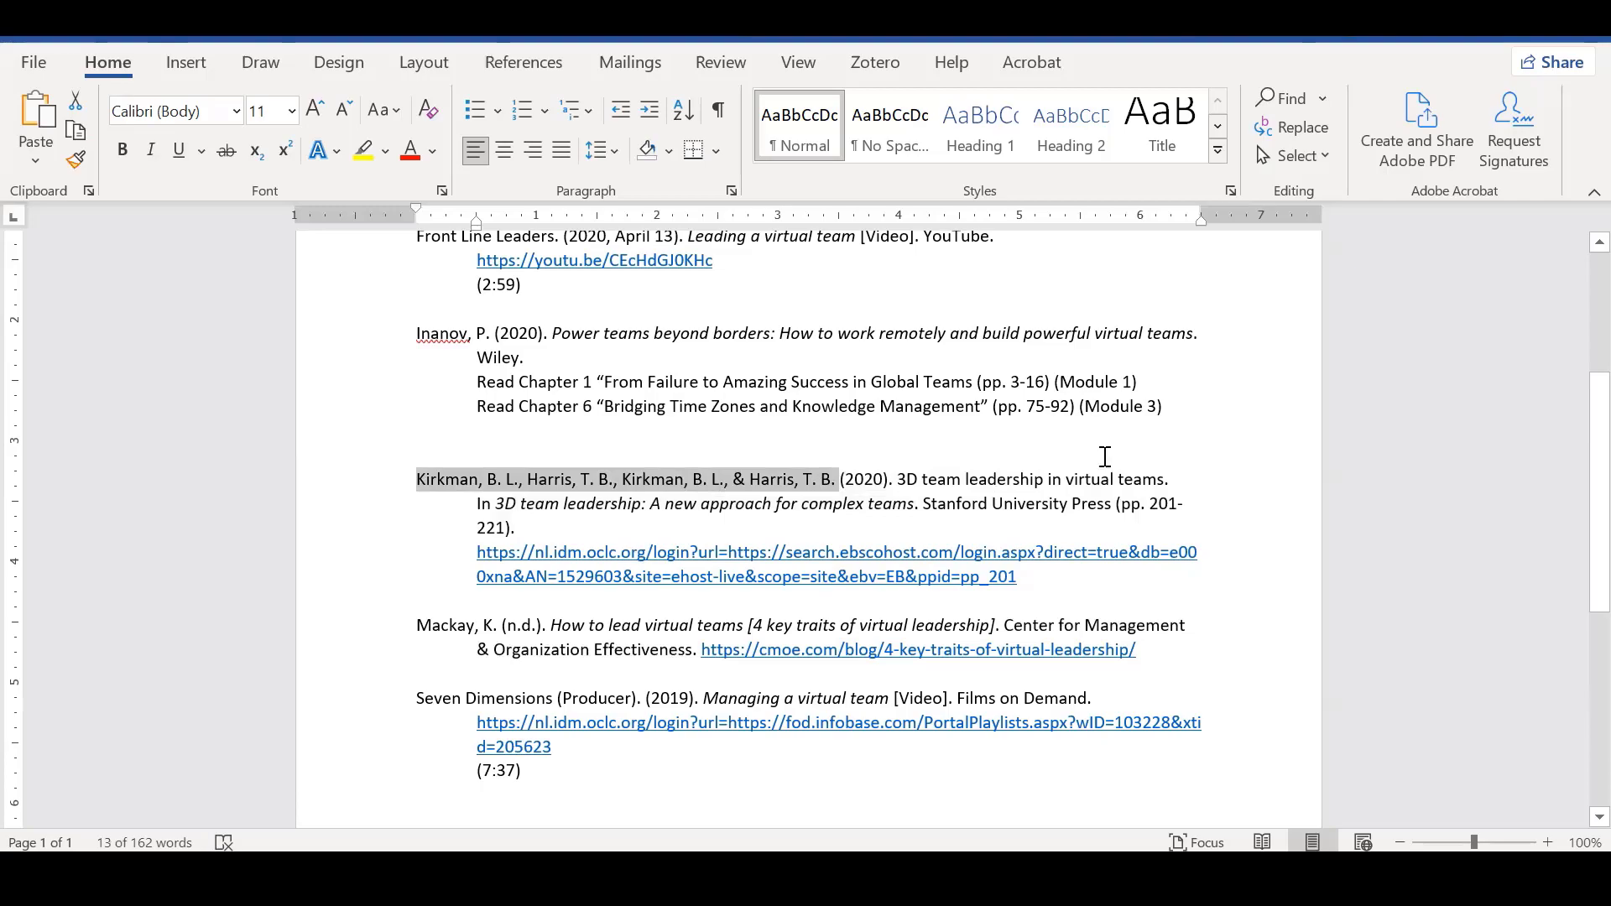
key("alt+Tab")
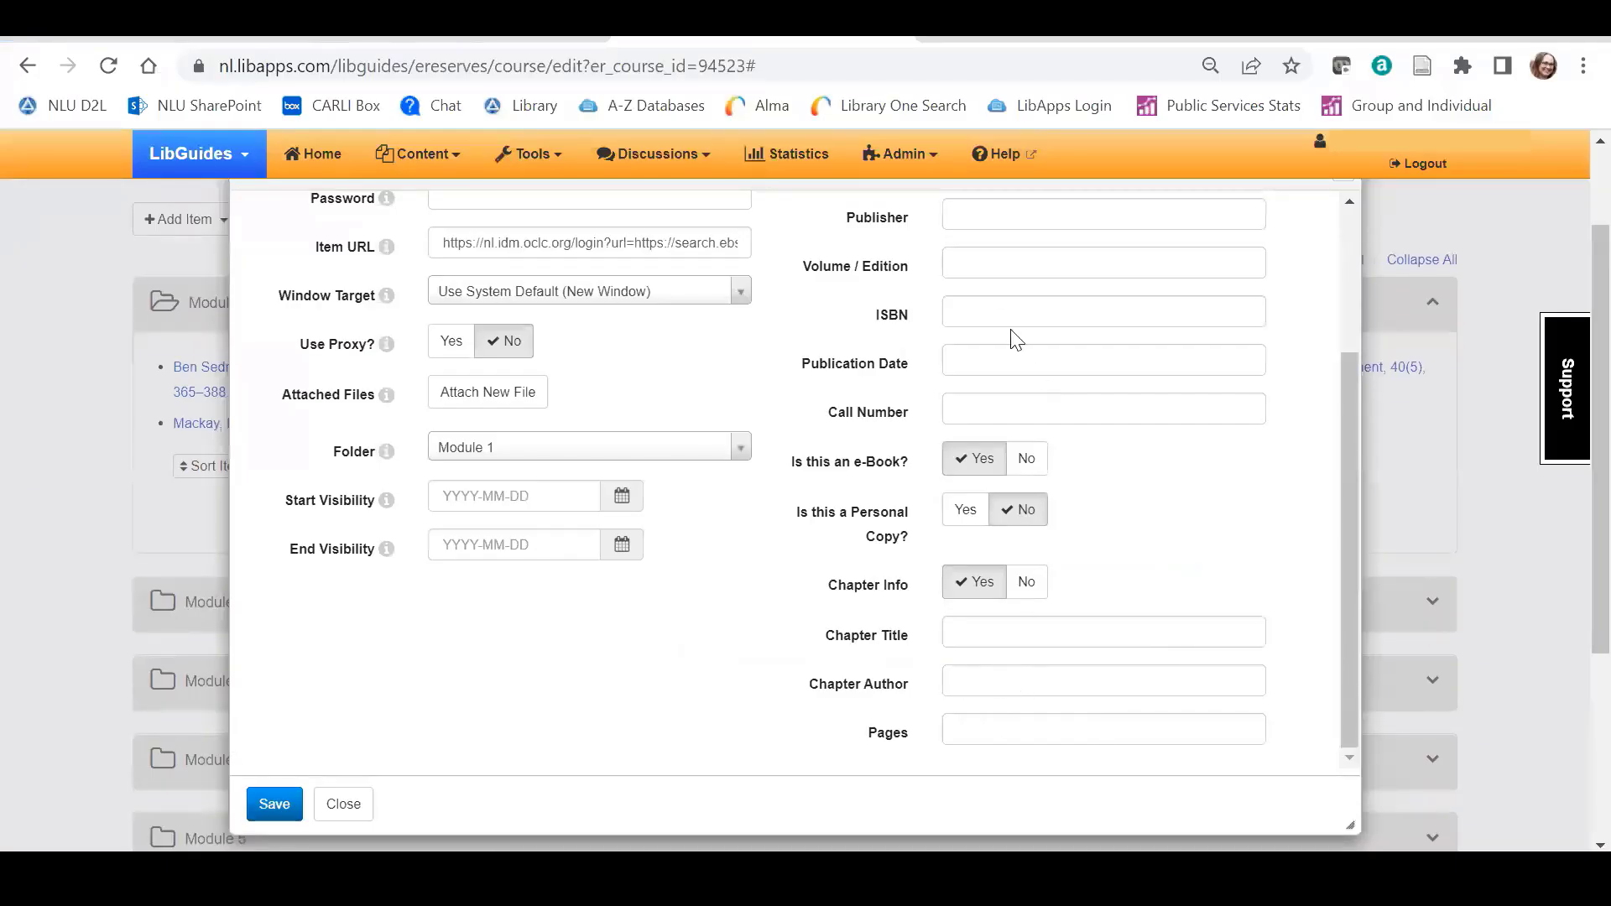
scroll(1133, 563, "up", 3)
left_click(986, 369)
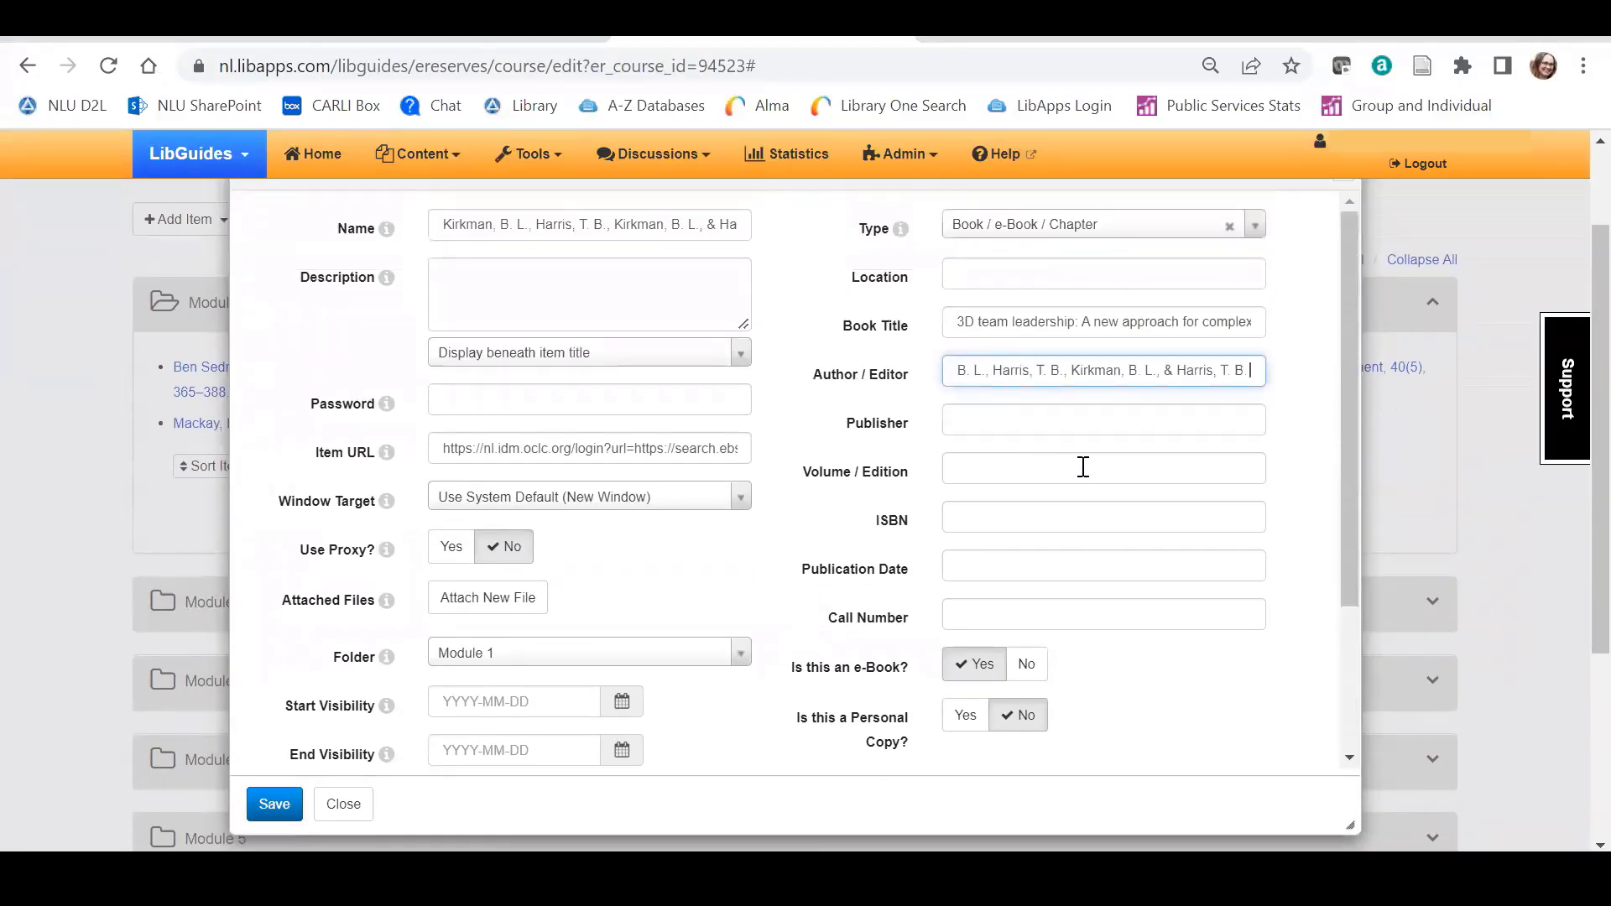
Step: Copy 3D team leadership in virtual teams from the Word citation into the item as the chapter title
scroll(1091, 483, "down", 2)
scroll(990, 747, "up", 2)
scroll(1015, 624, "down", 2)
scroll(1015, 624, "down", 1)
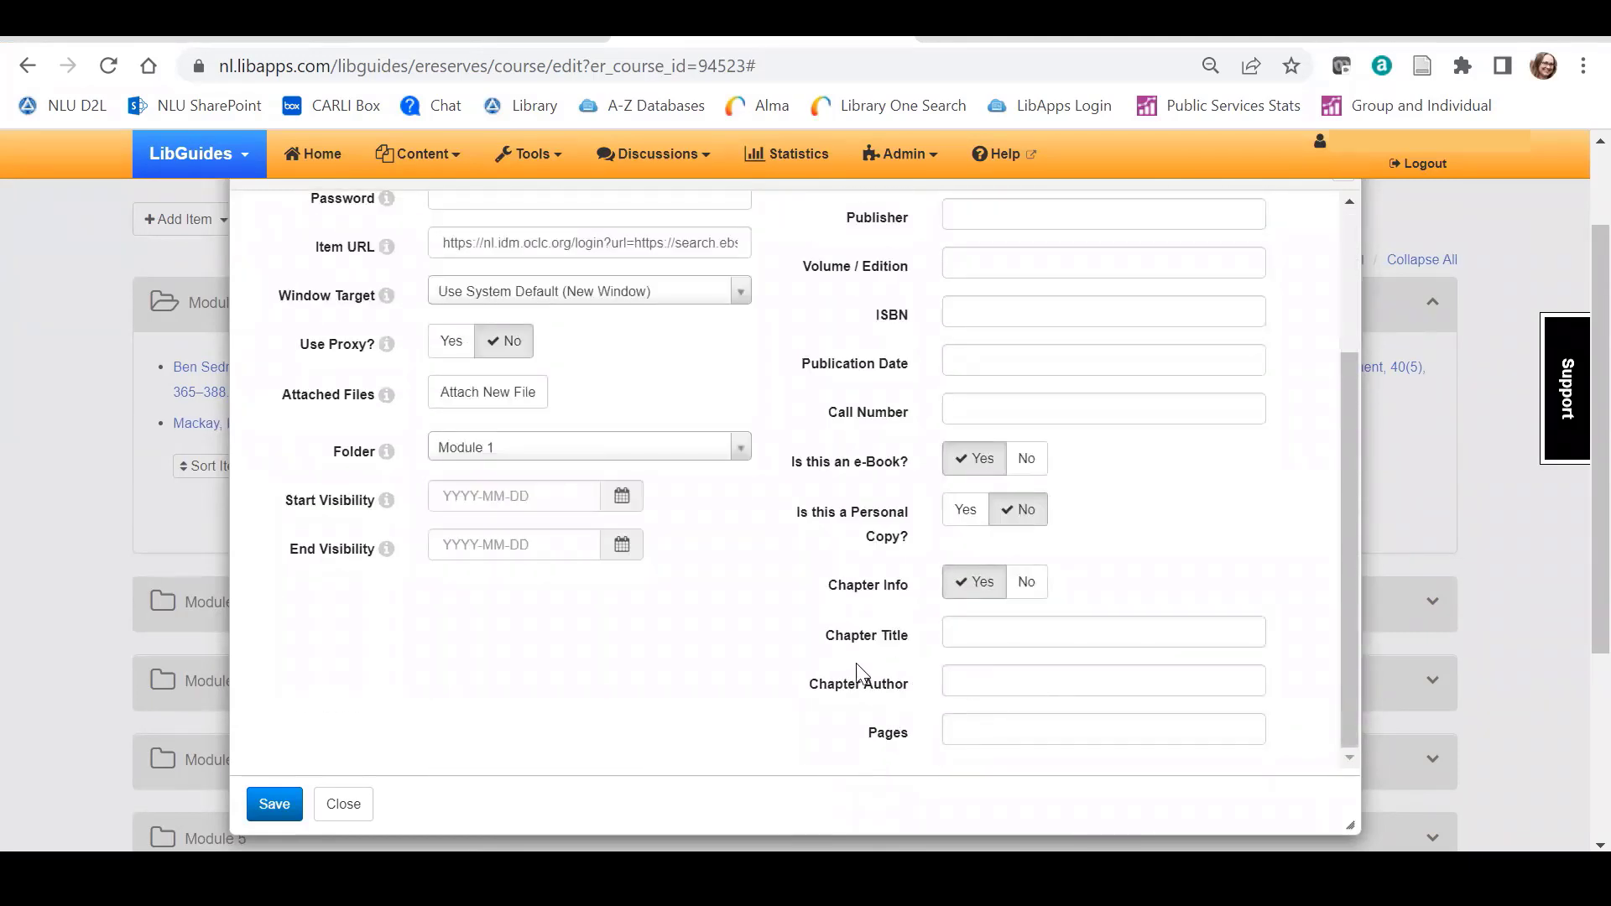
scroll(886, 696, "up", 1)
scroll(879, 690, "up", 3)
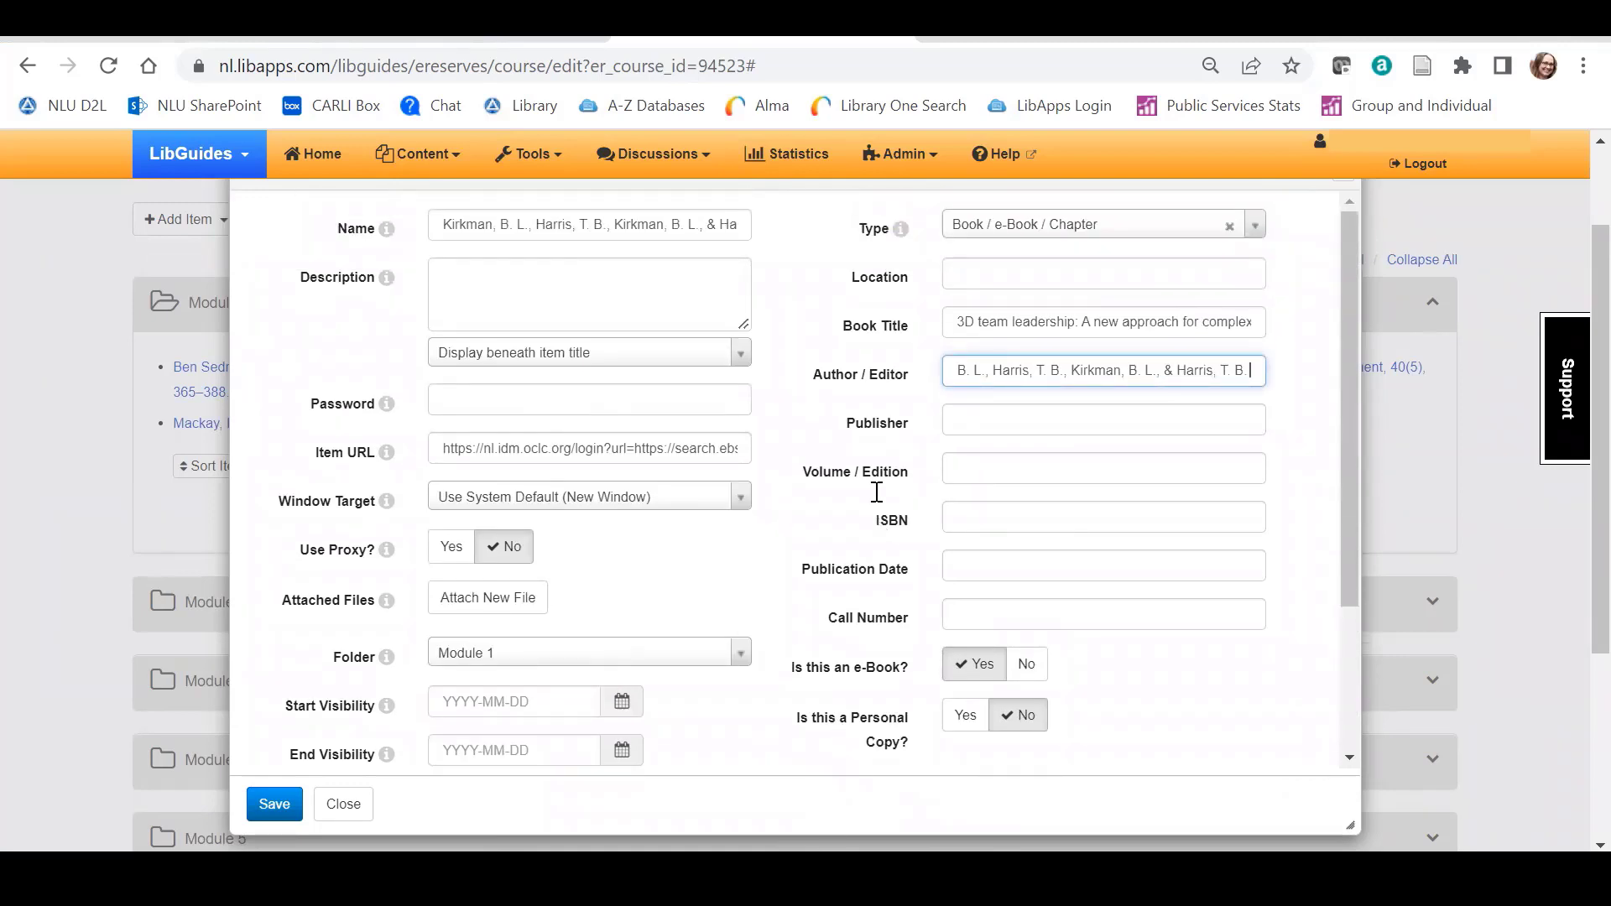
key("alt+Tab")
left_click_drag(897, 481, 1166, 478)
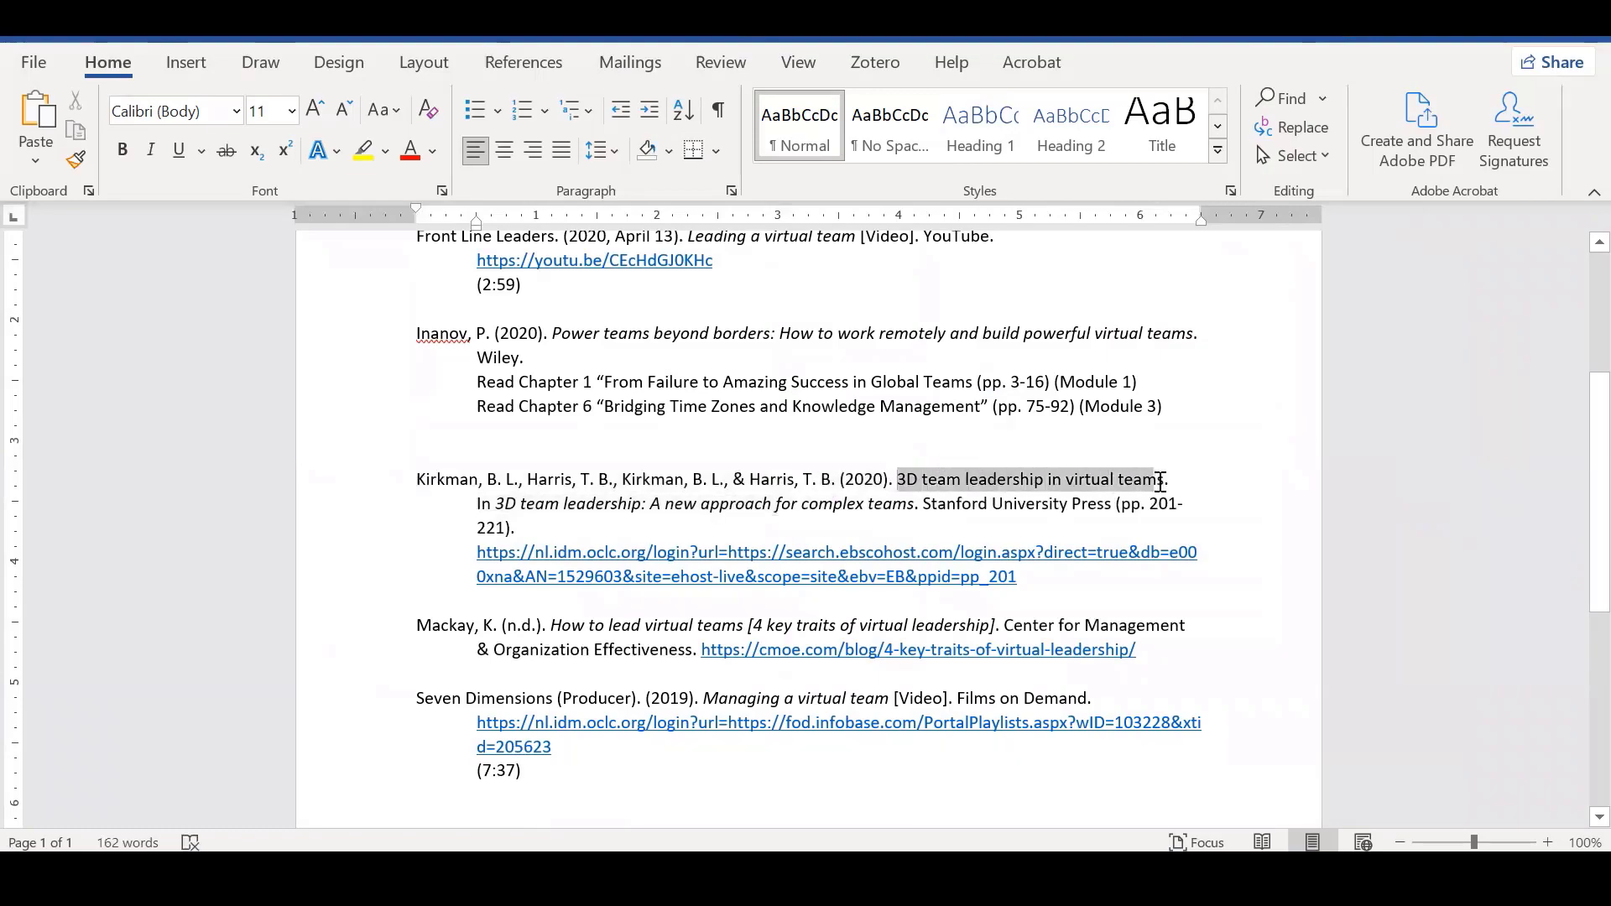
key("ctrl+c")
key("alt+Tab")
left_click(968, 631)
key("ctrl+v")
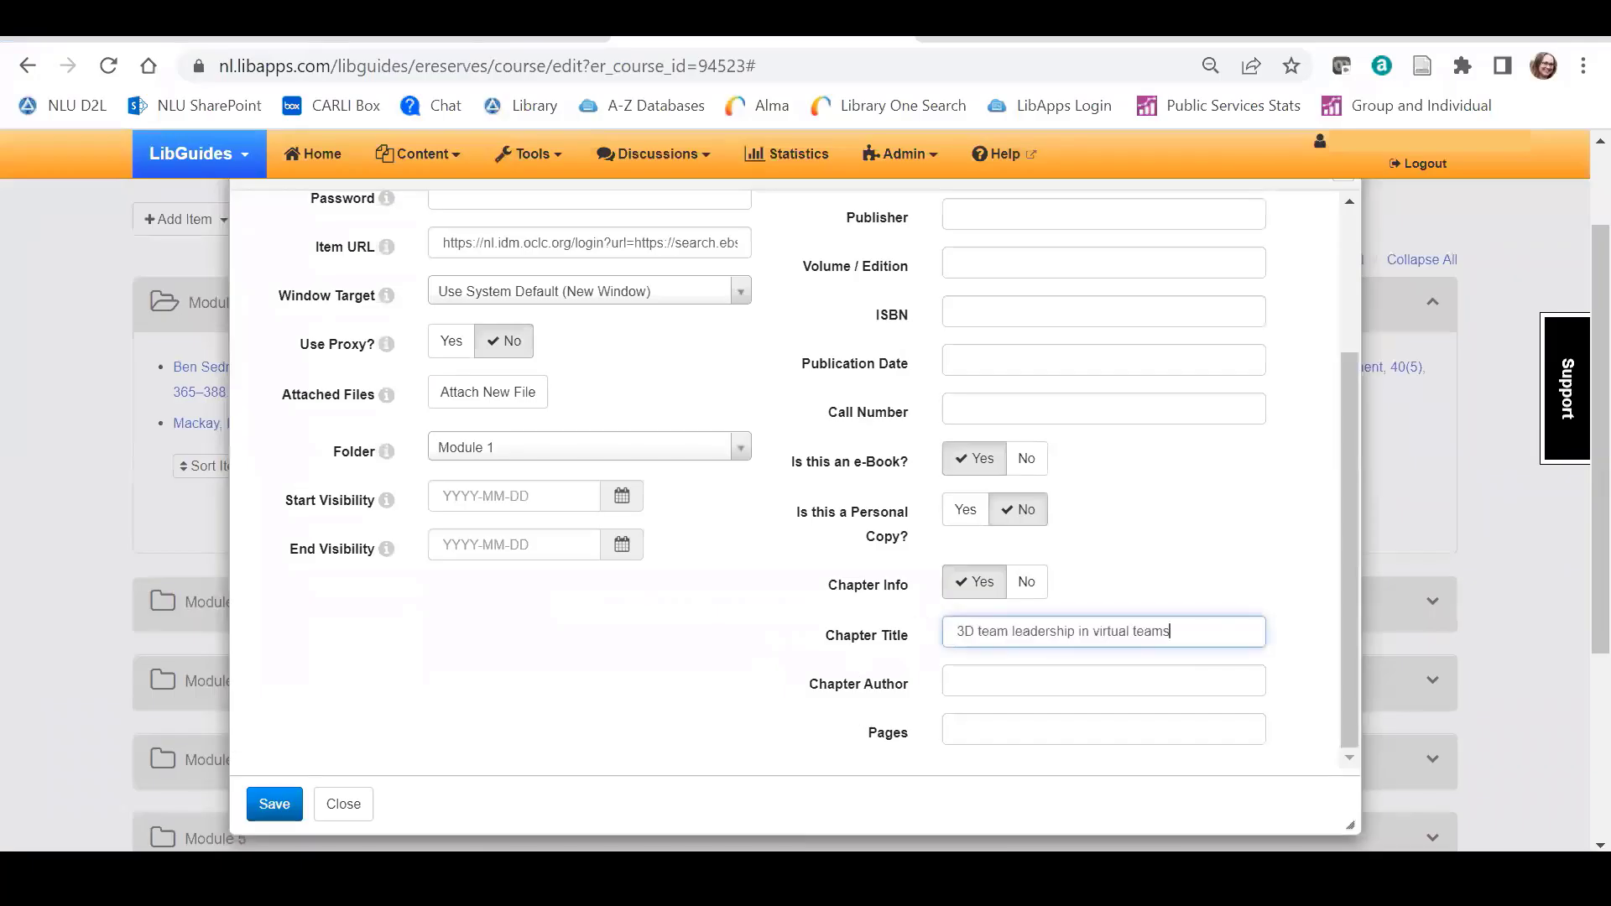
Step: Copy the page range 201-221 from the Word citation into the chapter item's pages
key("alt+Tab")
left_click_drag(1251, 503, 501, 527)
key("ctrl+c")
key("alt+Tab")
left_click(965, 729)
key("ctrl+v")
Step: Copy Stanford University Press from the Word citation into the item as the publisher
scroll(806, 688, "up", 3)
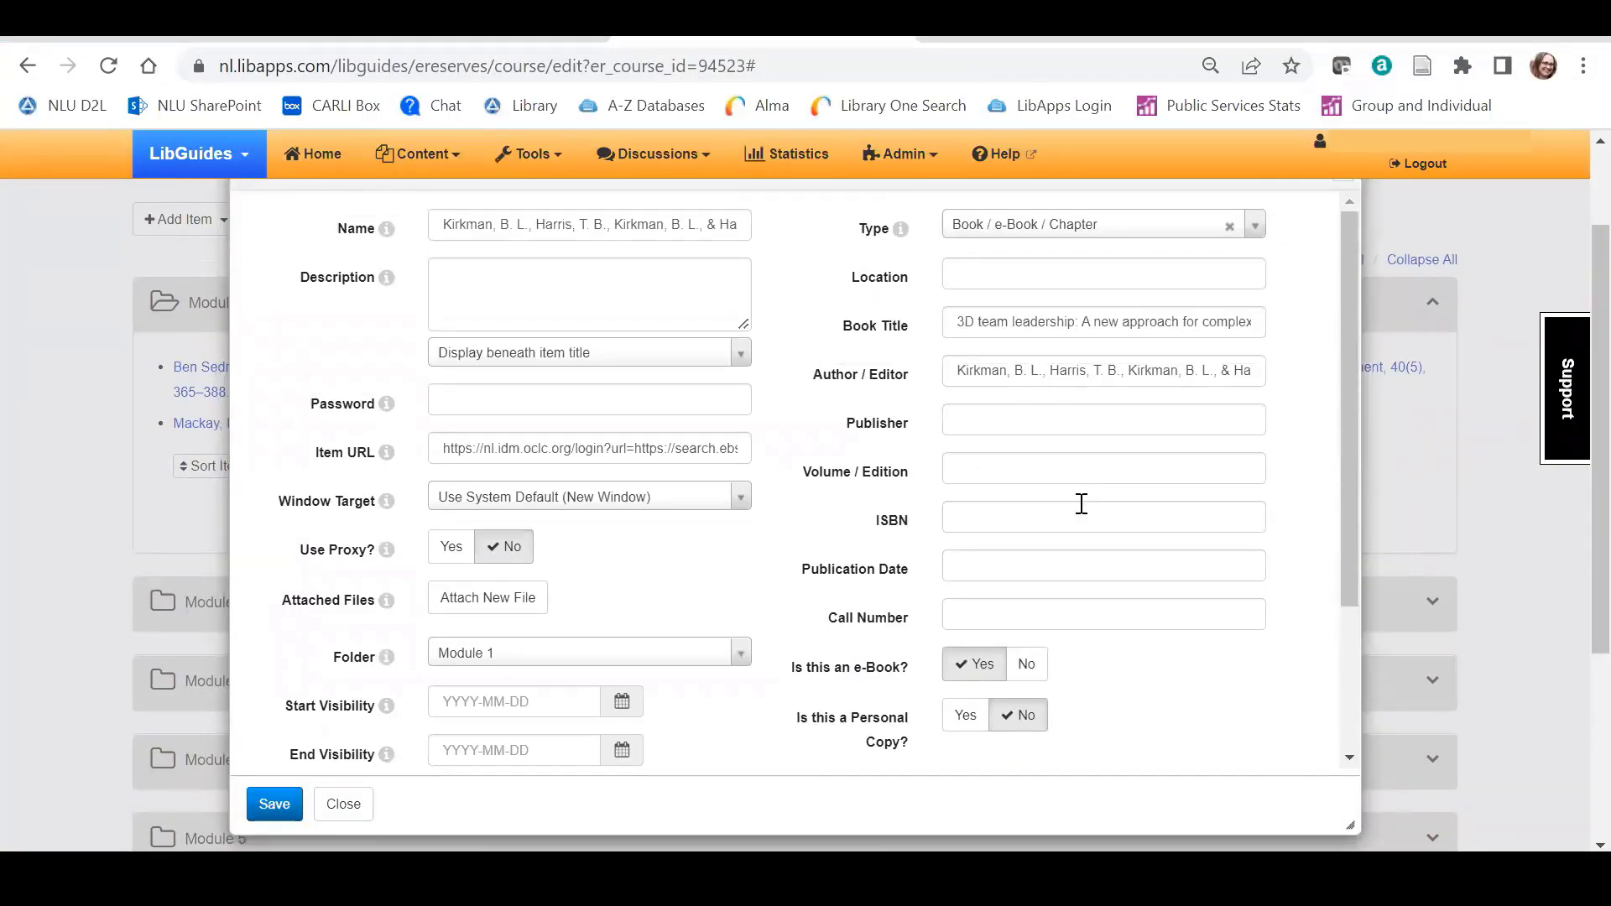
key("alt+Tab")
left_click_drag(1082, 504, 925, 504)
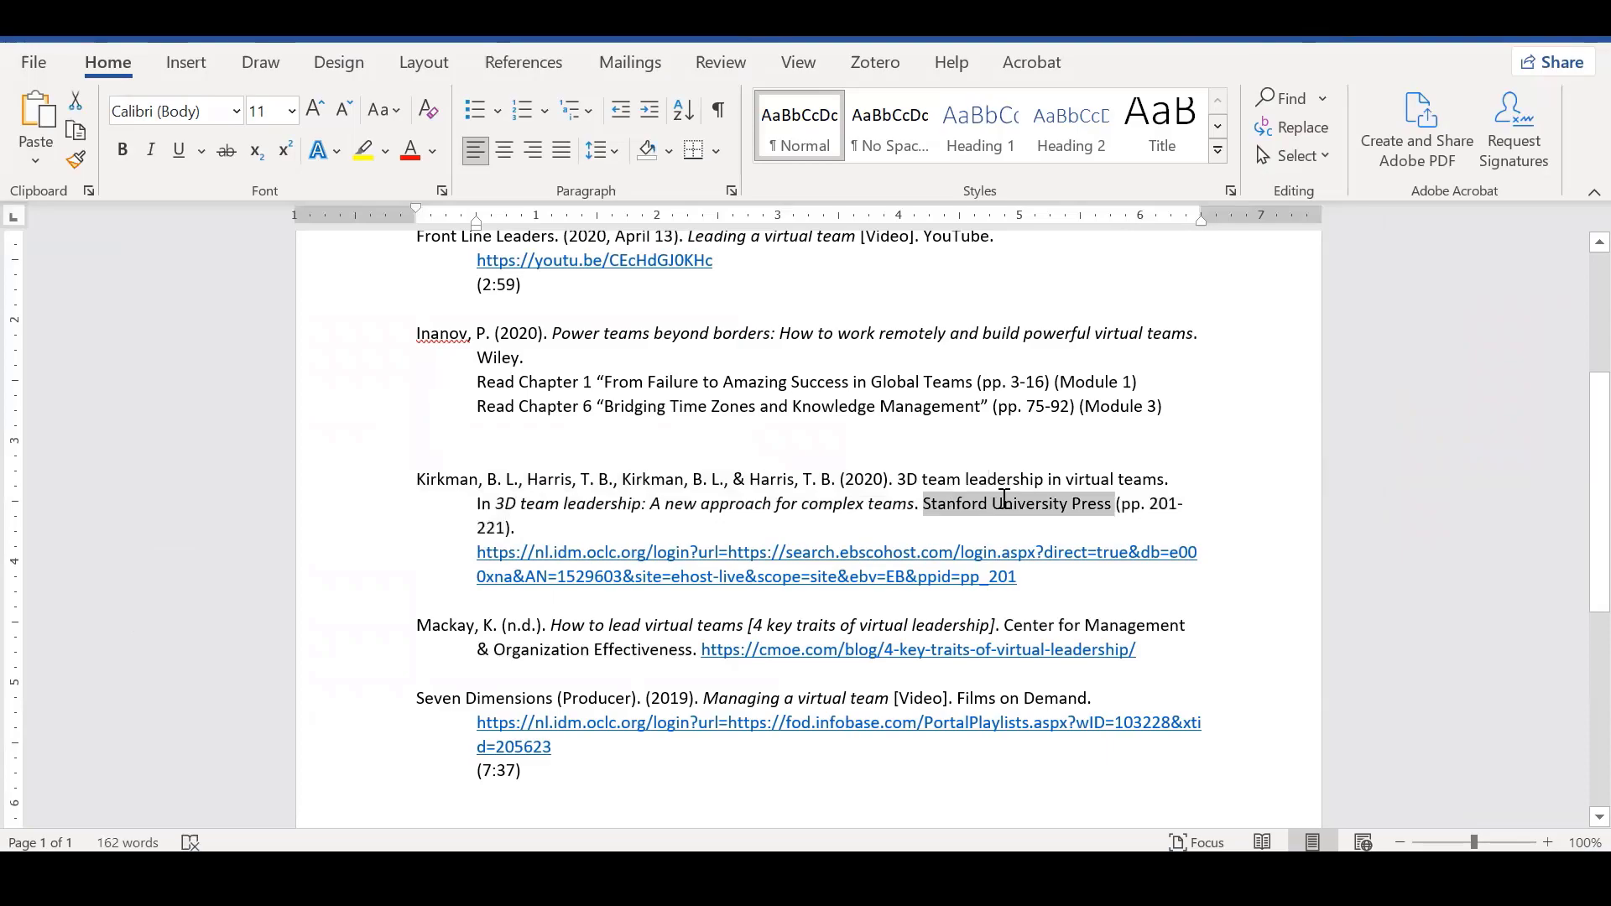
key("alt+Tab")
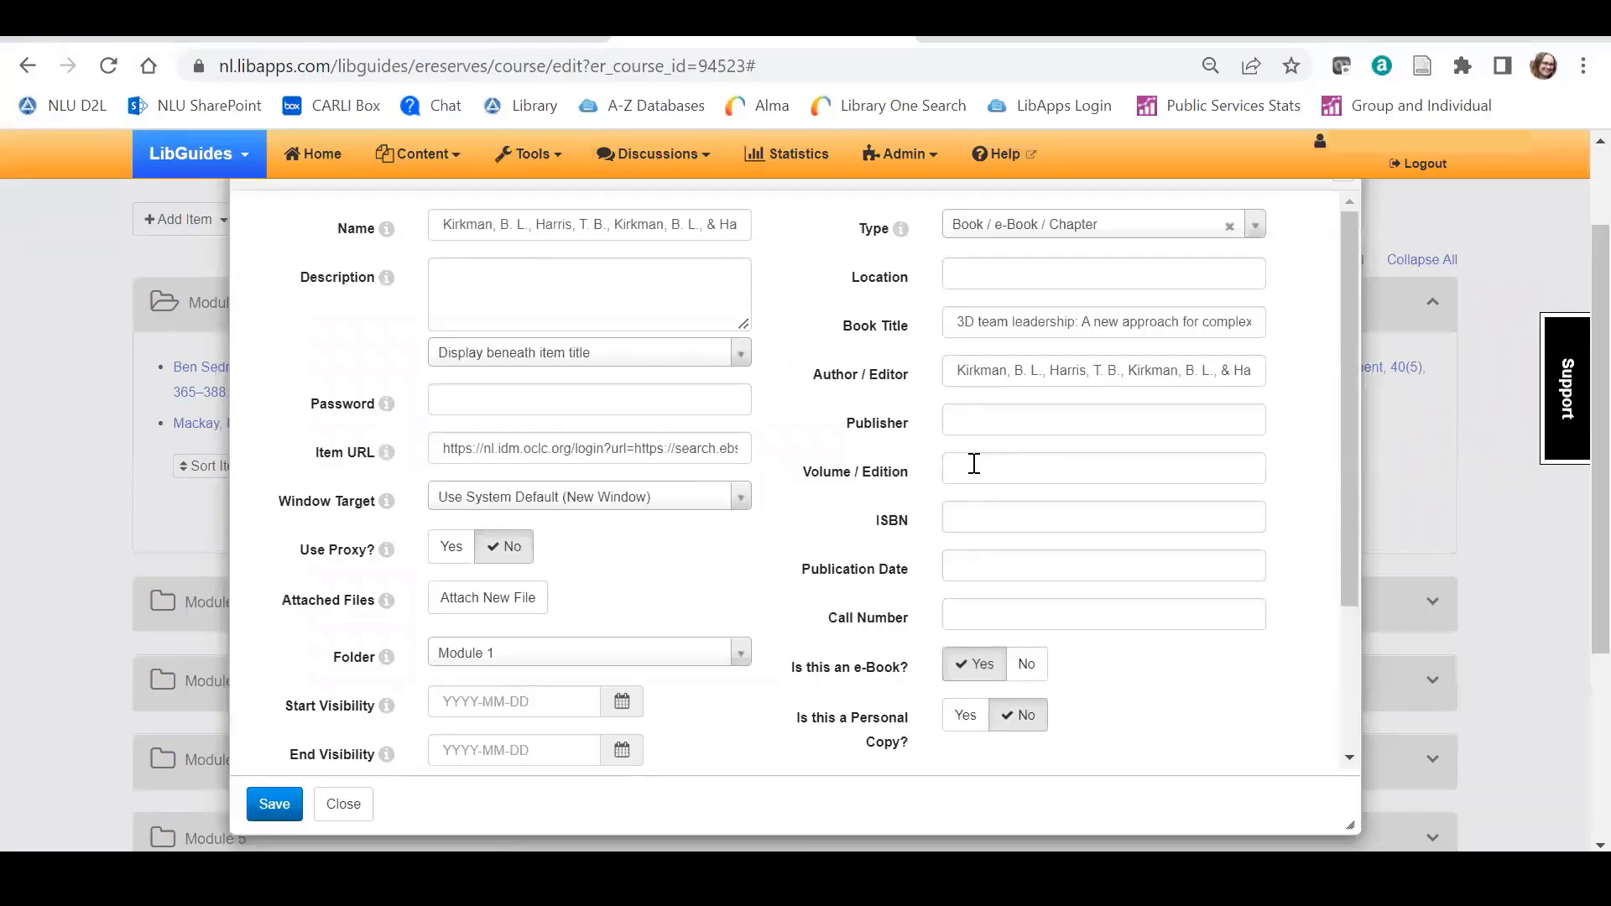
left_click(957, 426)
key("ctrl+v")
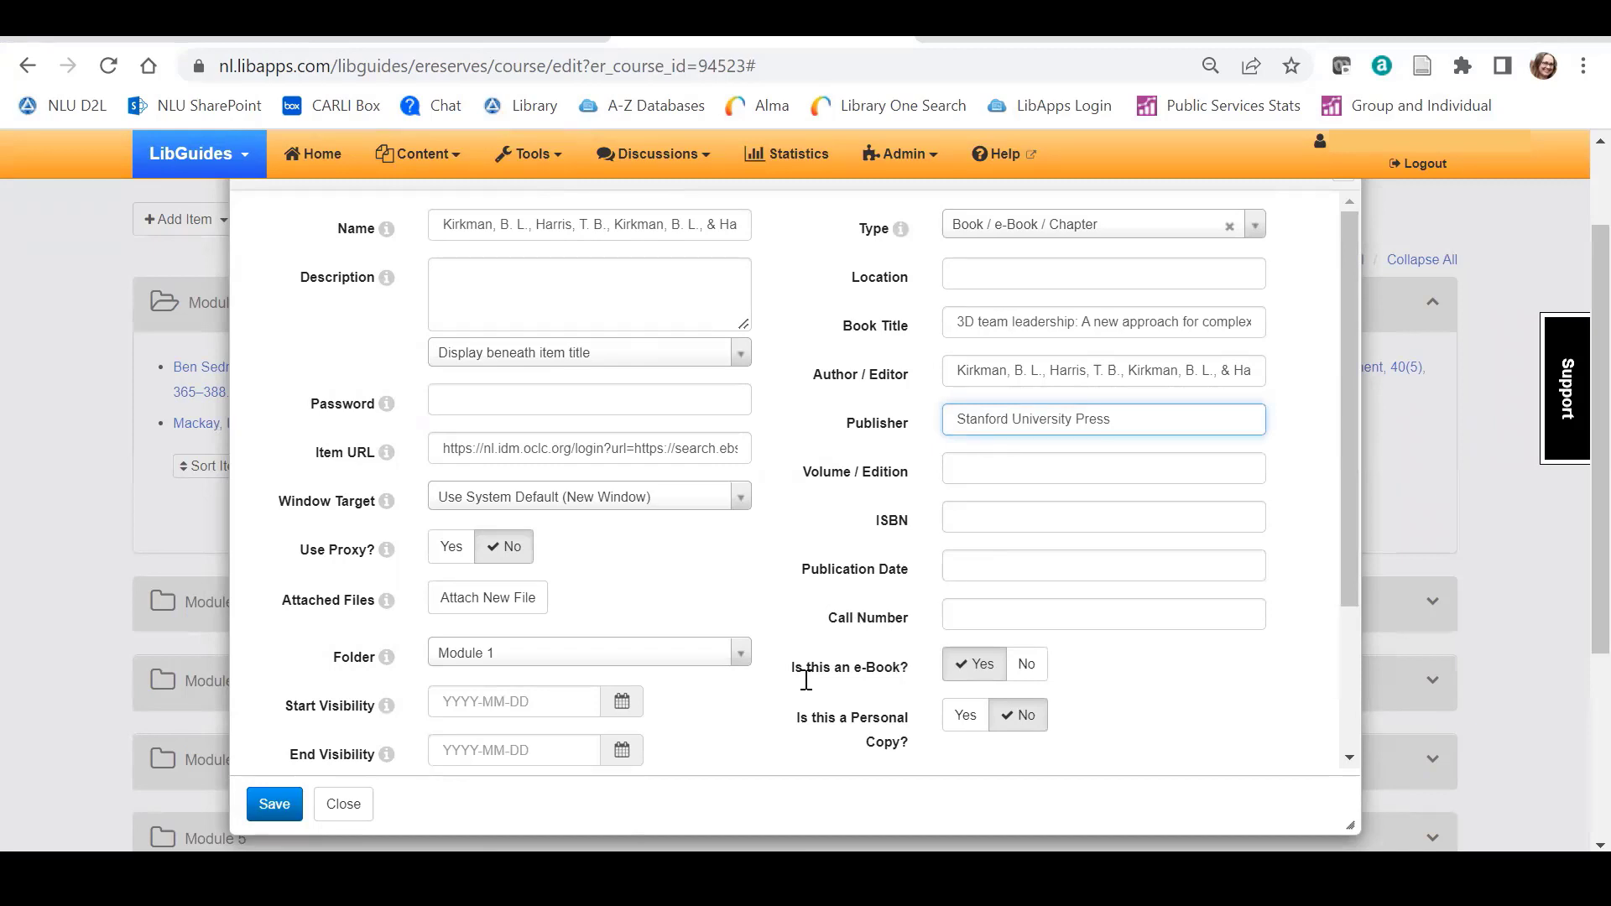
Step: Copy 2020 from the Word citation as the publication date and save the chapter item
key("alt+Tab")
double_click(864, 479)
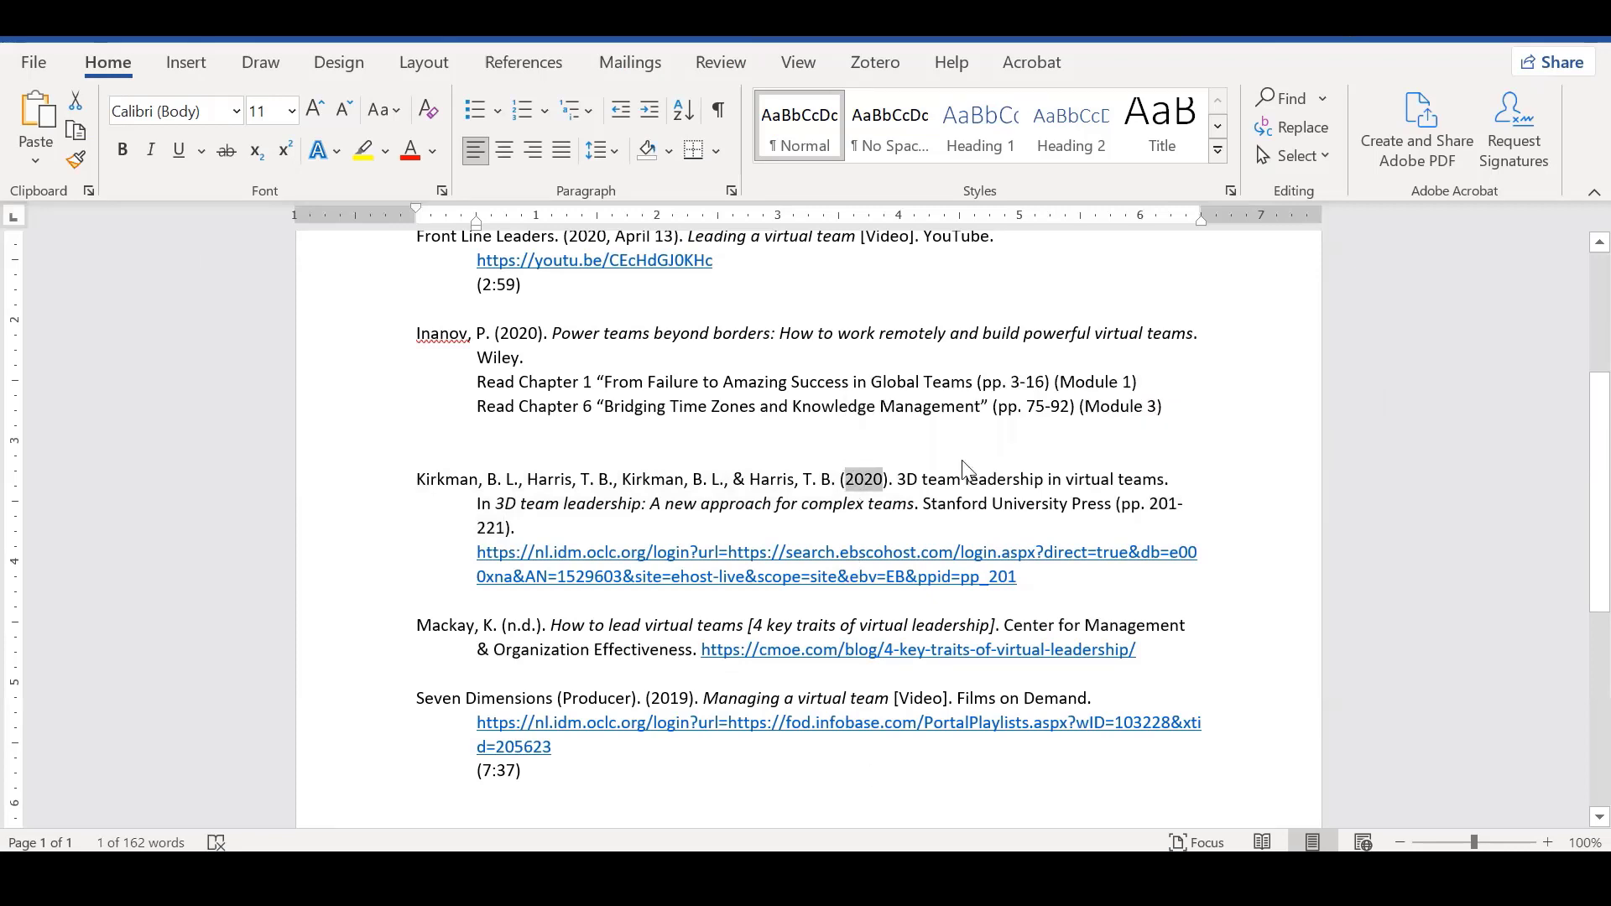
key("alt+Tab")
left_click(976, 564)
key("ctrl+v")
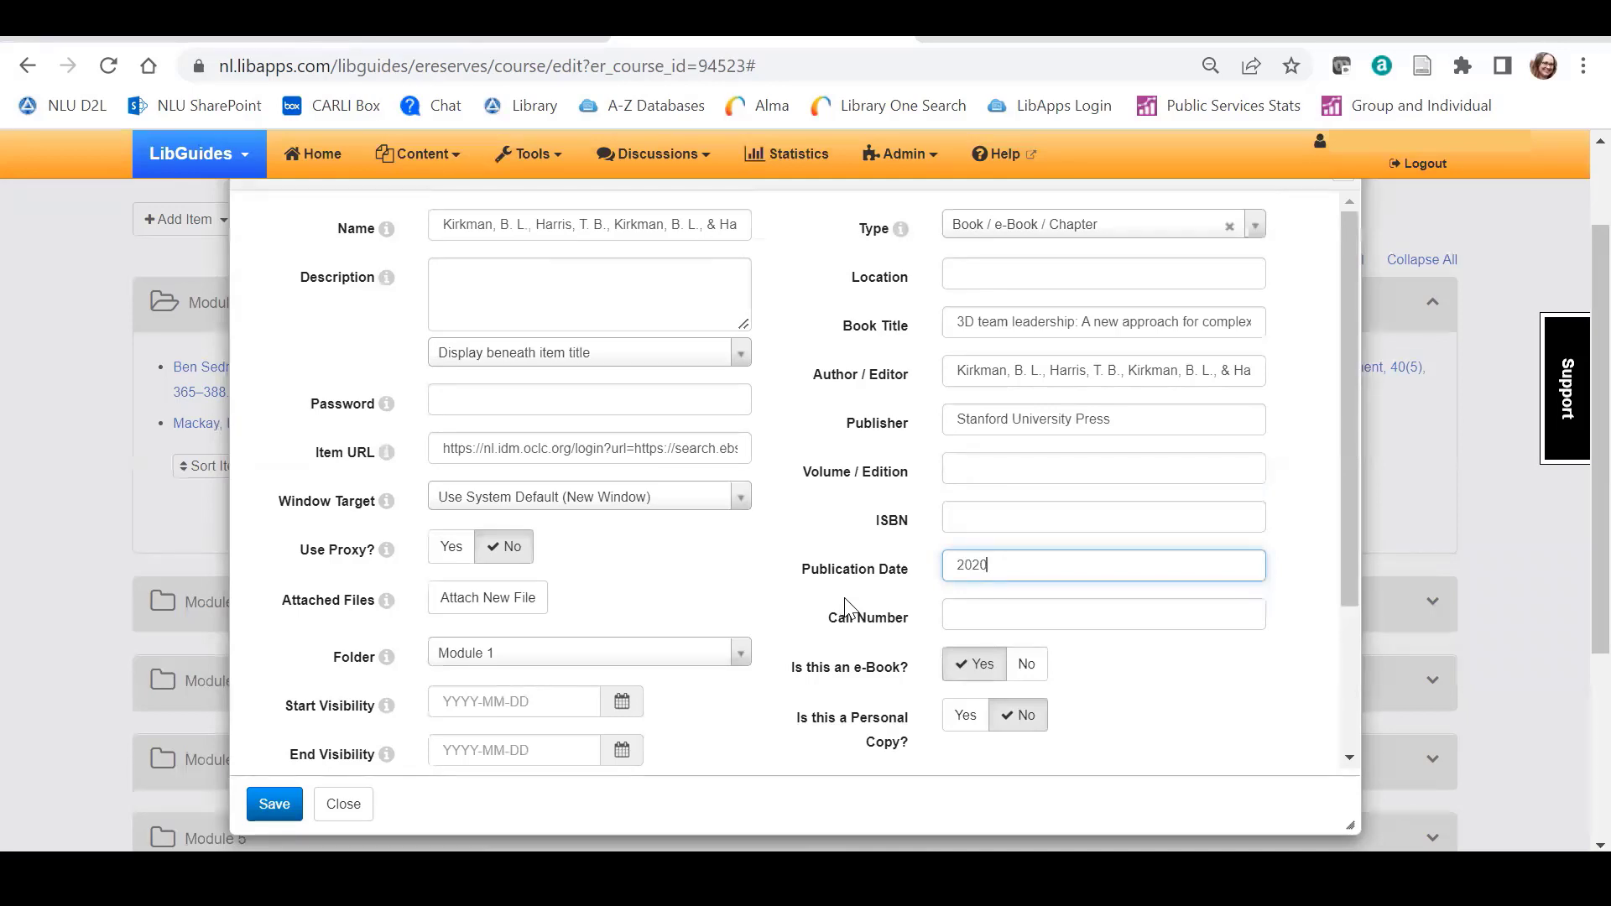
scroll(811, 478, "down", 3)
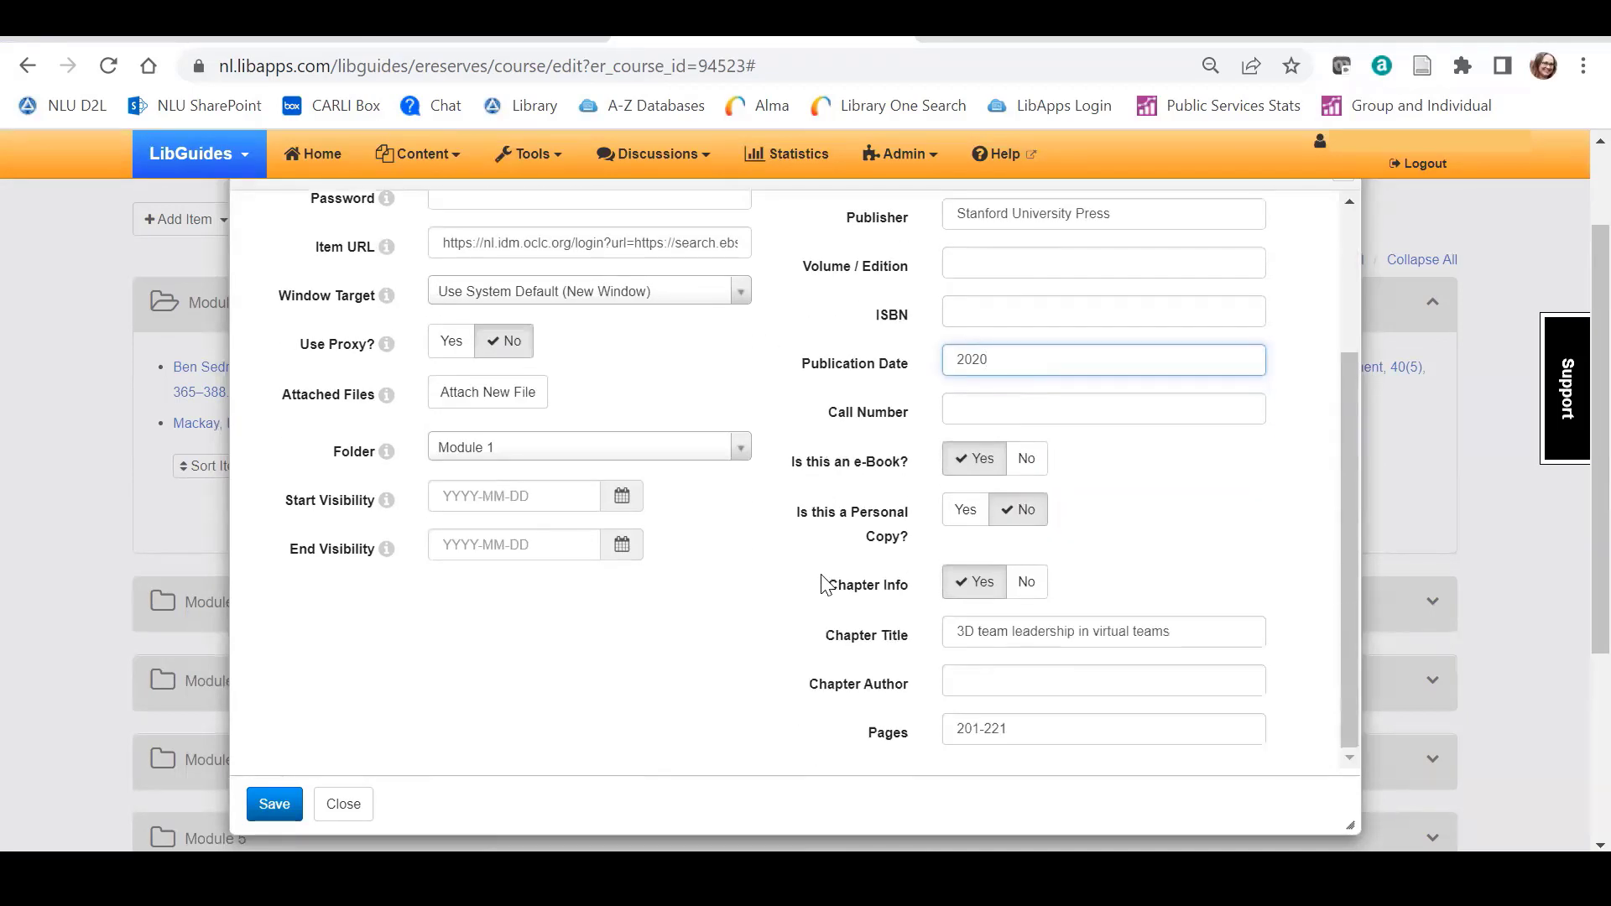
left_click(274, 804)
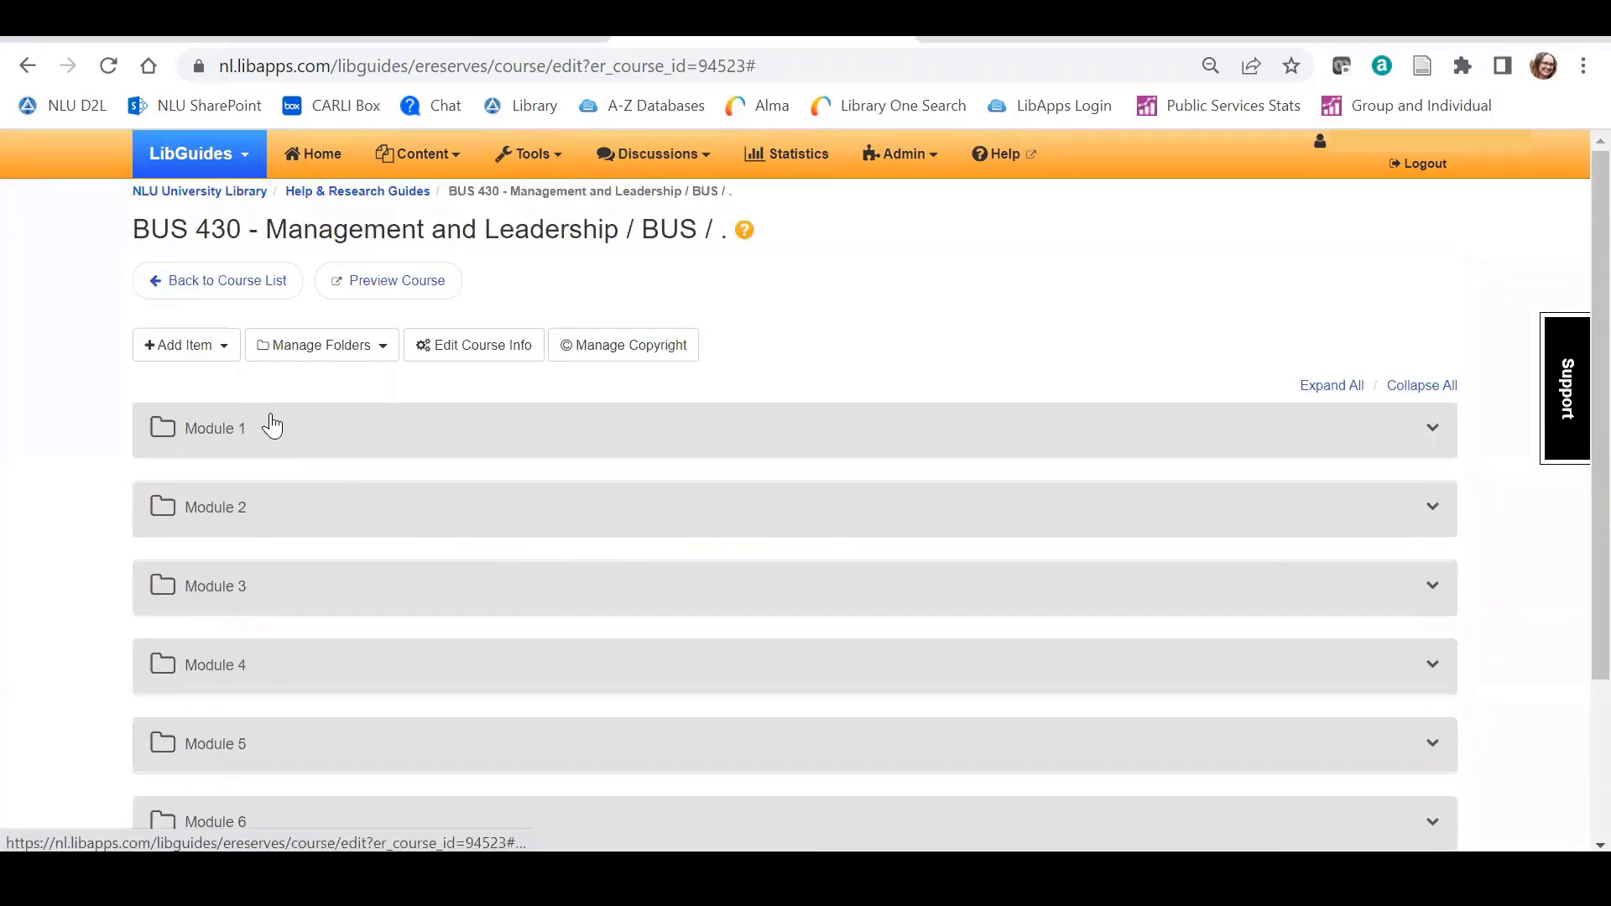
Step: Create a new item and copy the Word citation for Power teams beyond borders into its name
left_click(217, 348)
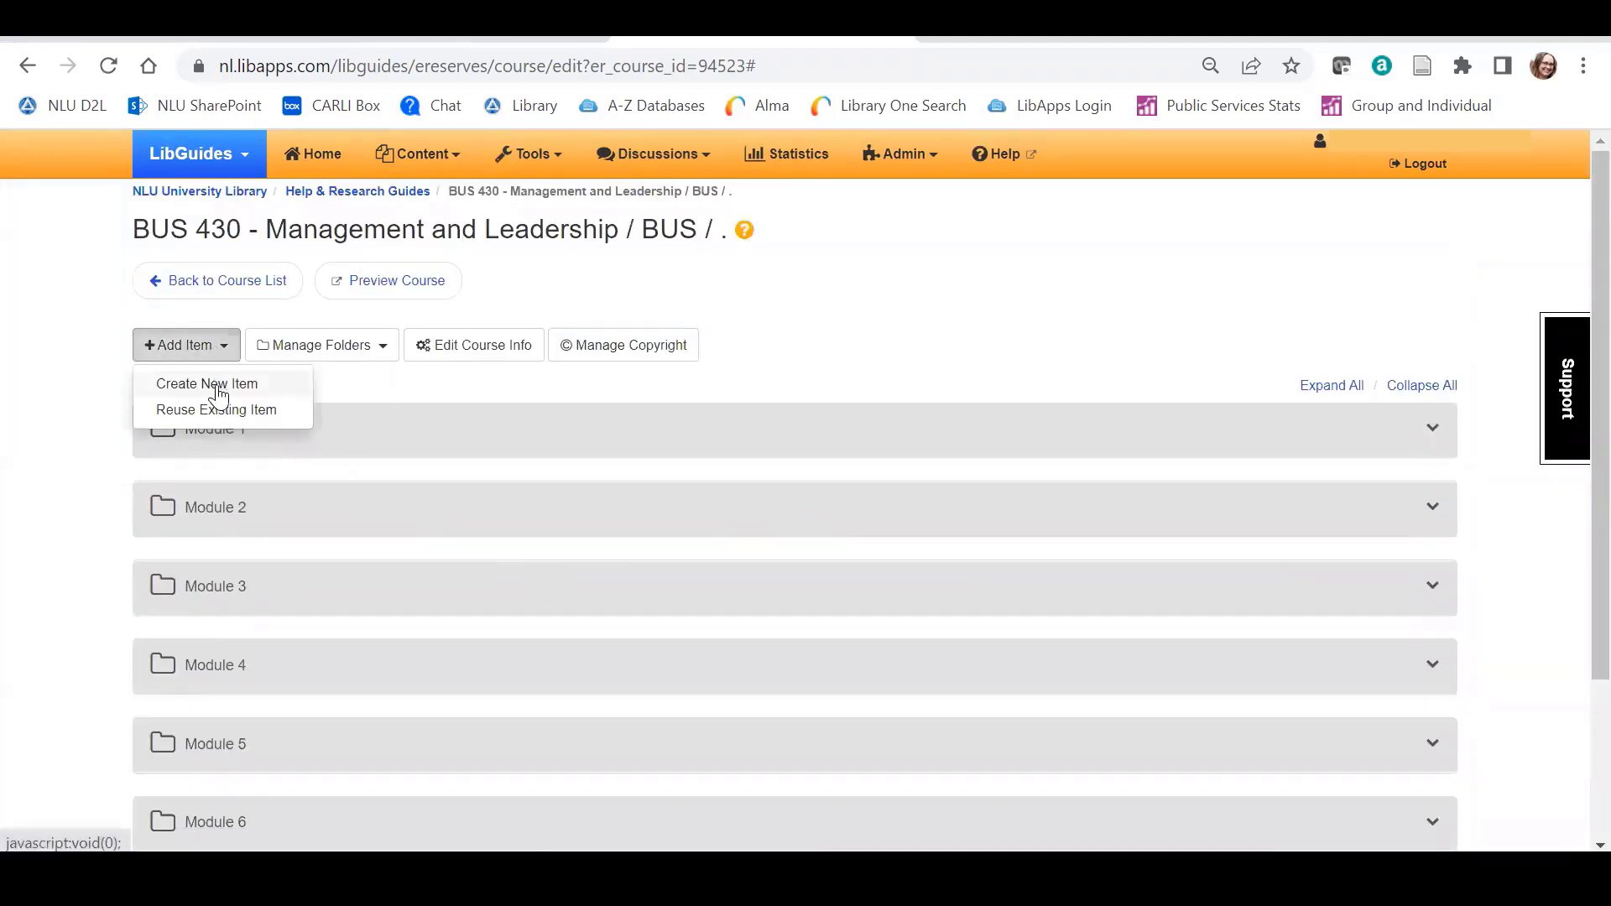
left_click(216, 386)
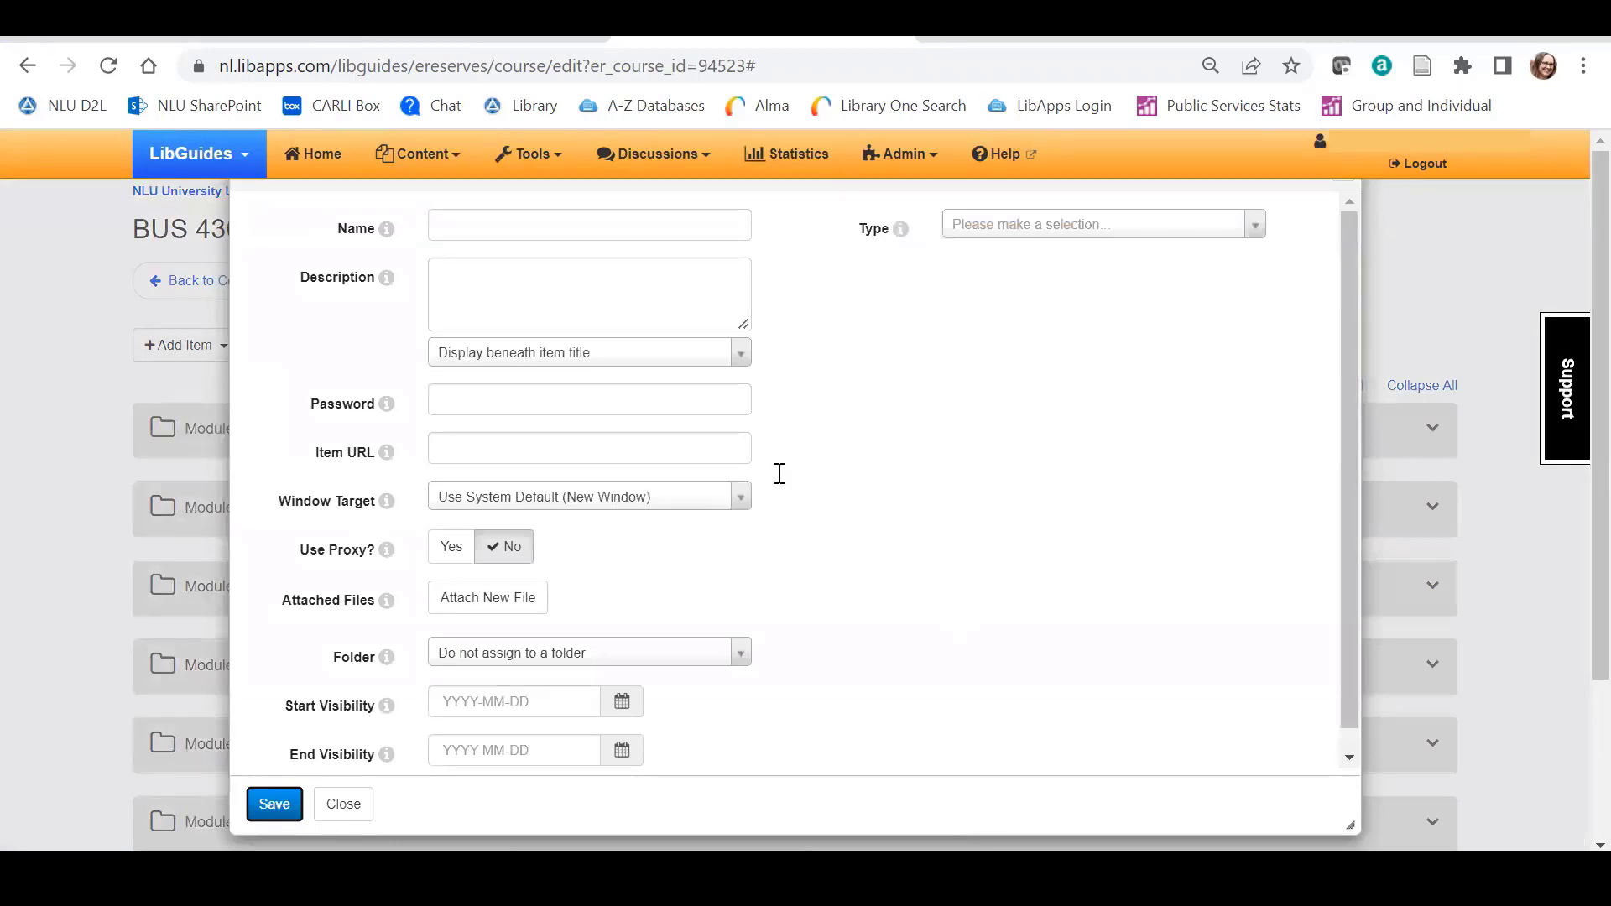
key("alt+Tab")
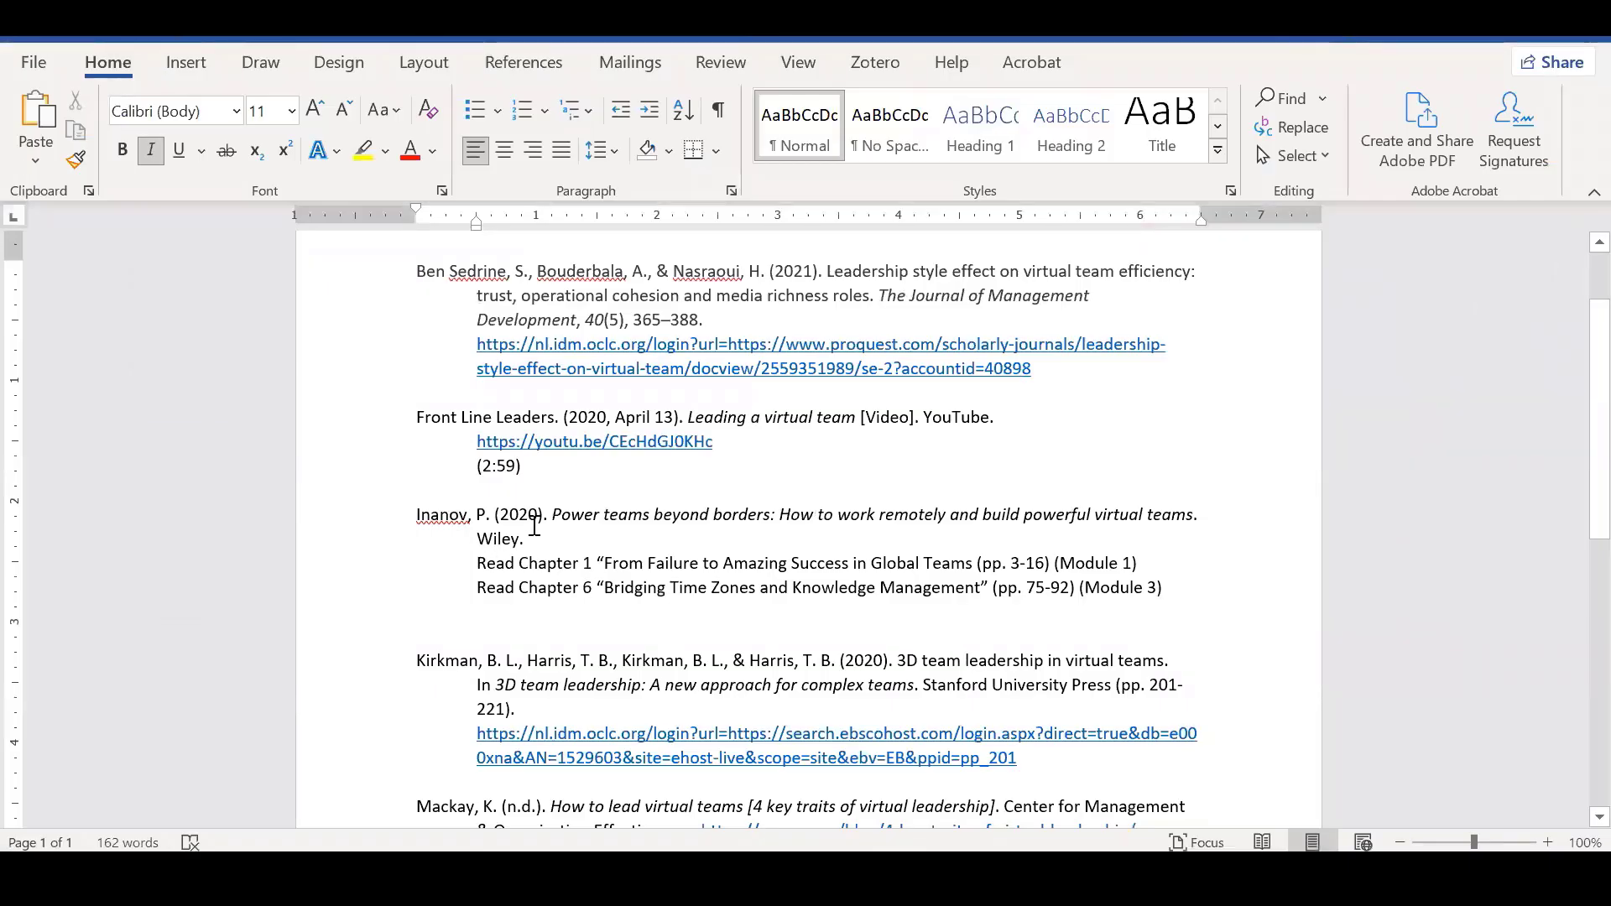
double_click(386, 521)
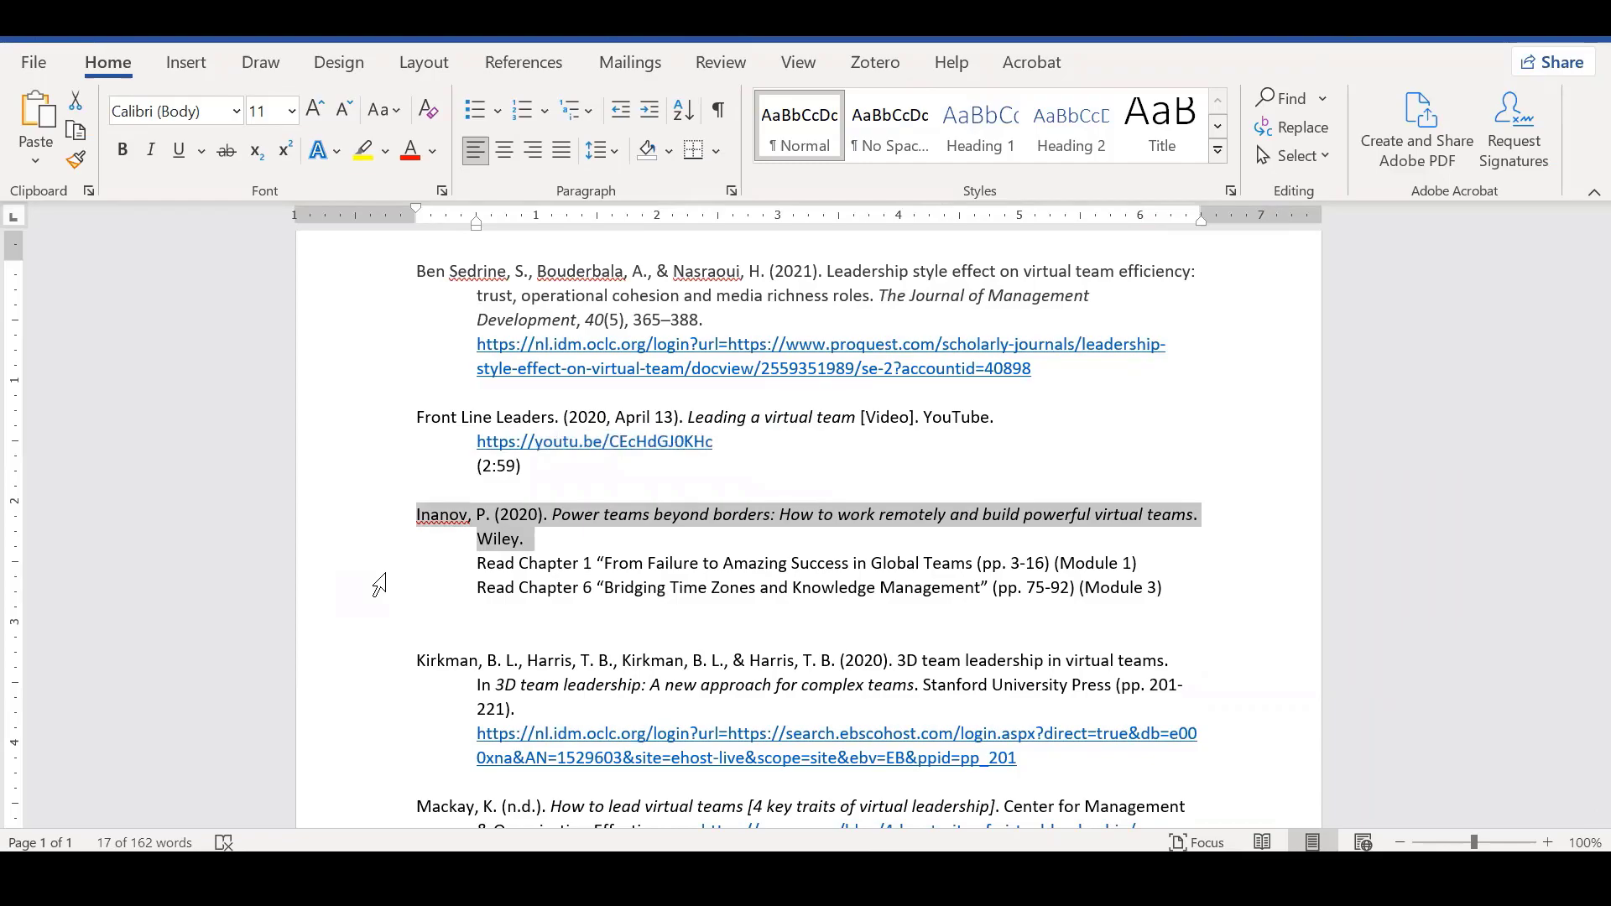
key("alt+Tab")
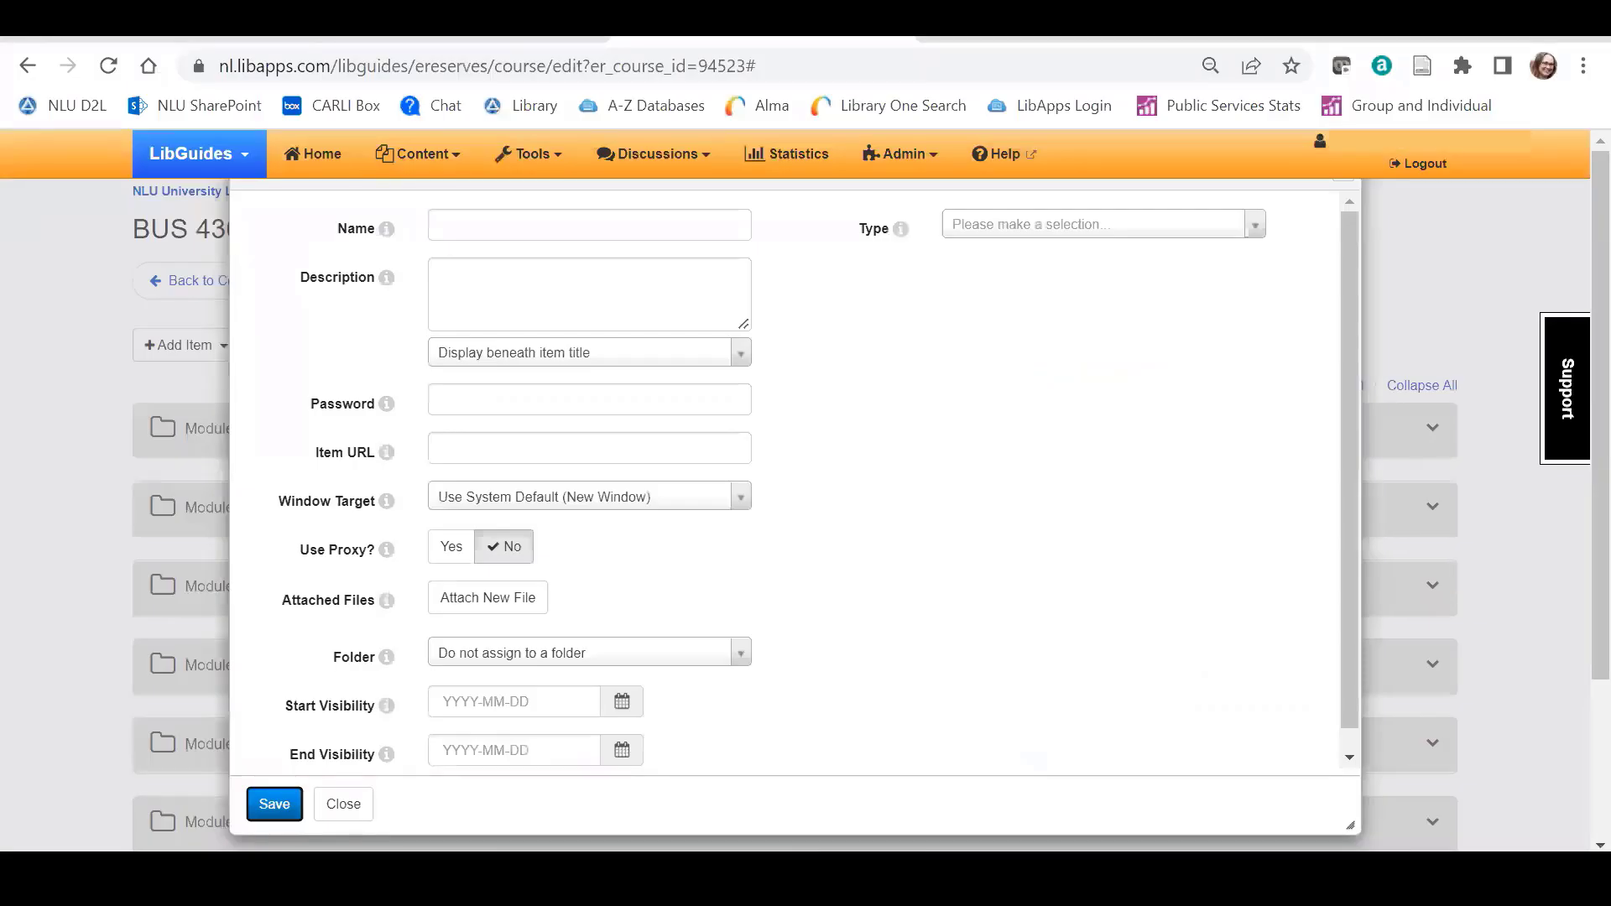
left_click(650, 230)
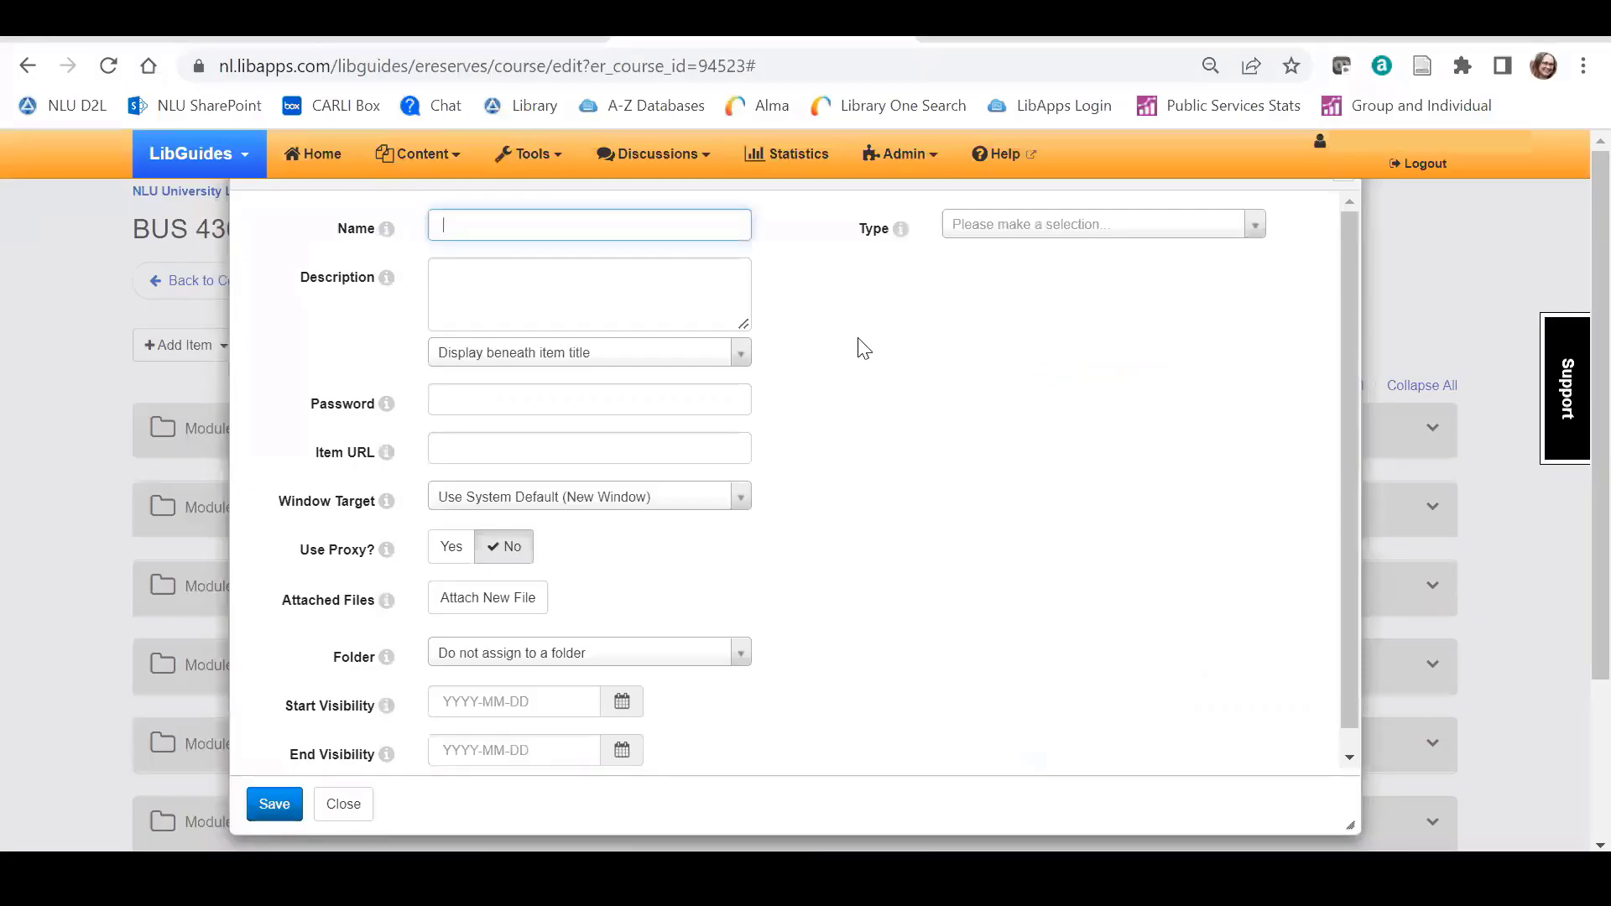
key("ctrl+v")
Step: Describe the item as "Required Textbook <br>" plus the Chapter 1 reading line (pp. 3-16) from Word, adding the closing quotation mark after Teams
left_click(529, 284)
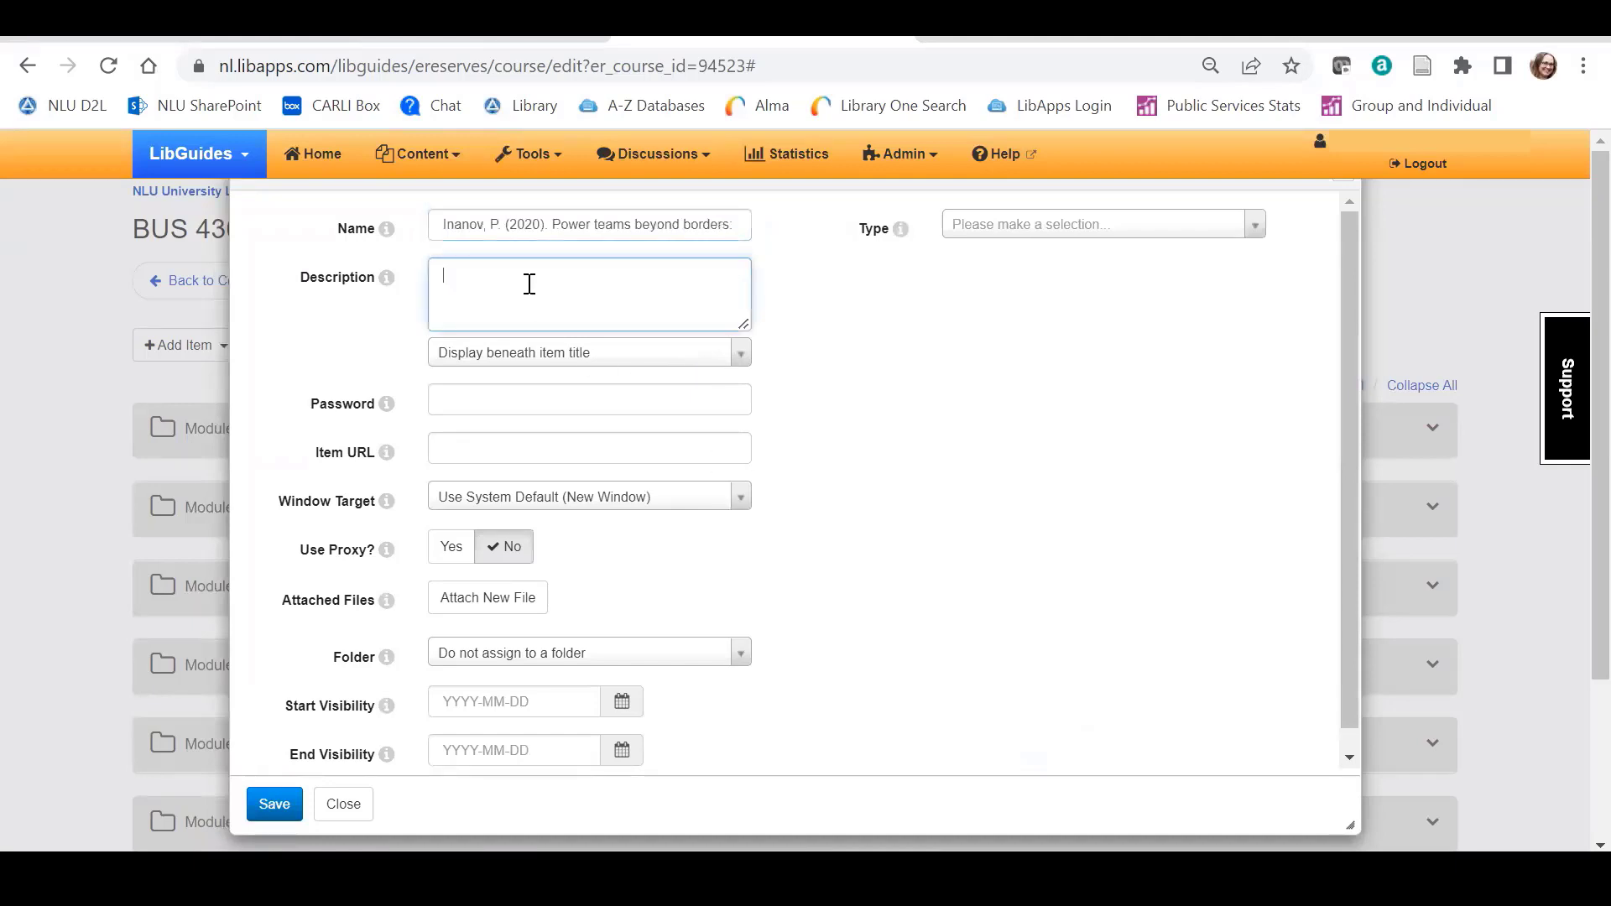
type("Required Textbook <br>")
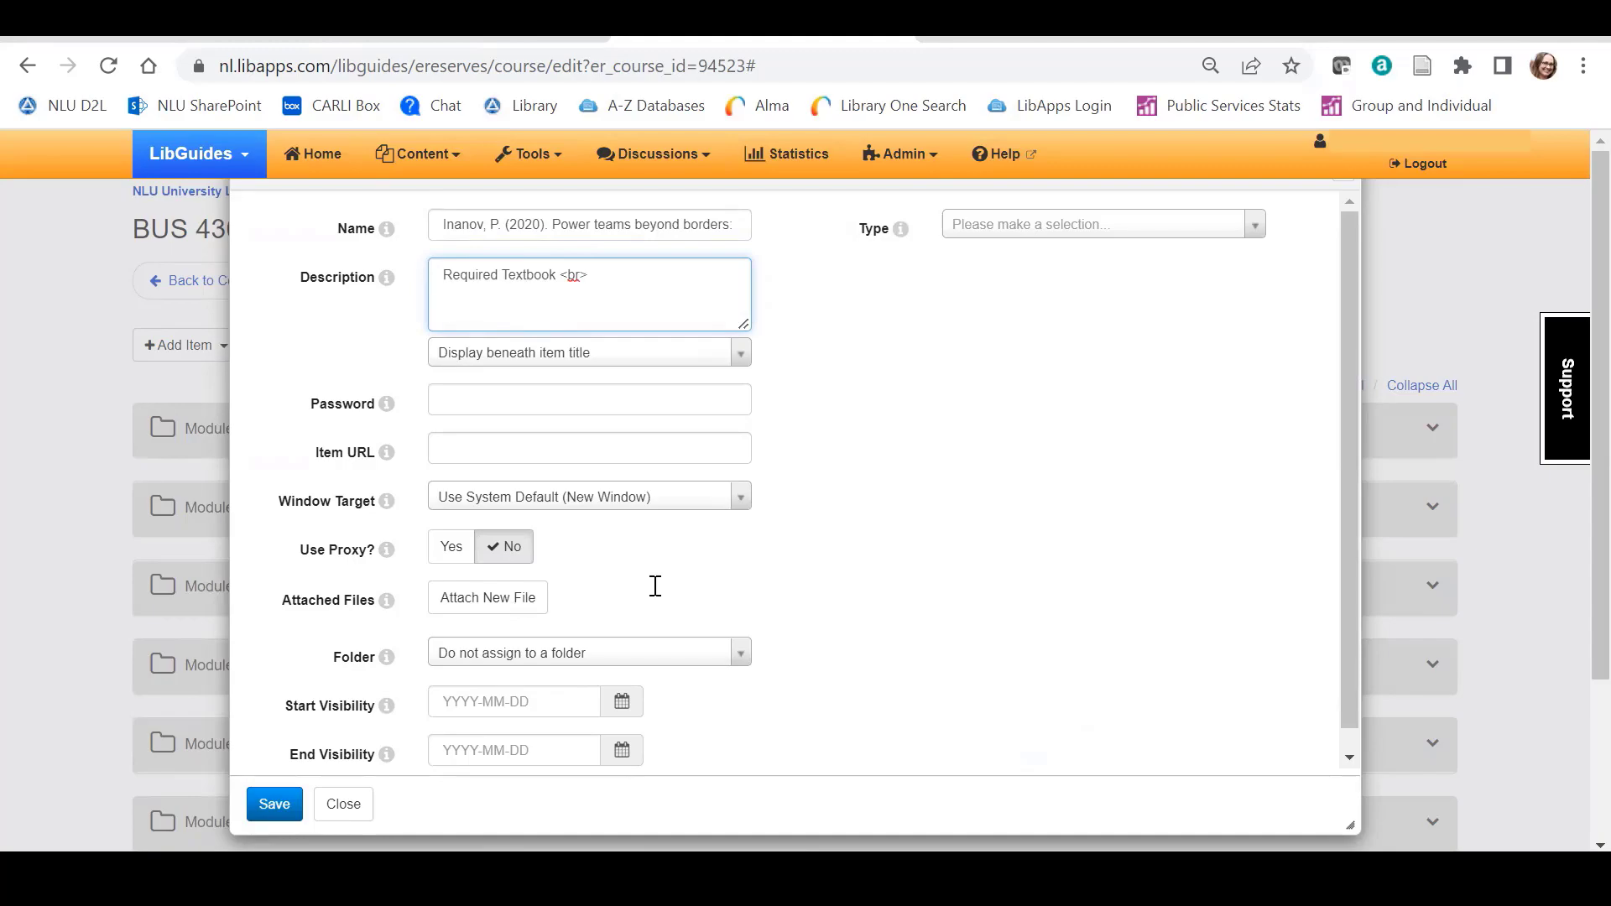
key("alt+Tab")
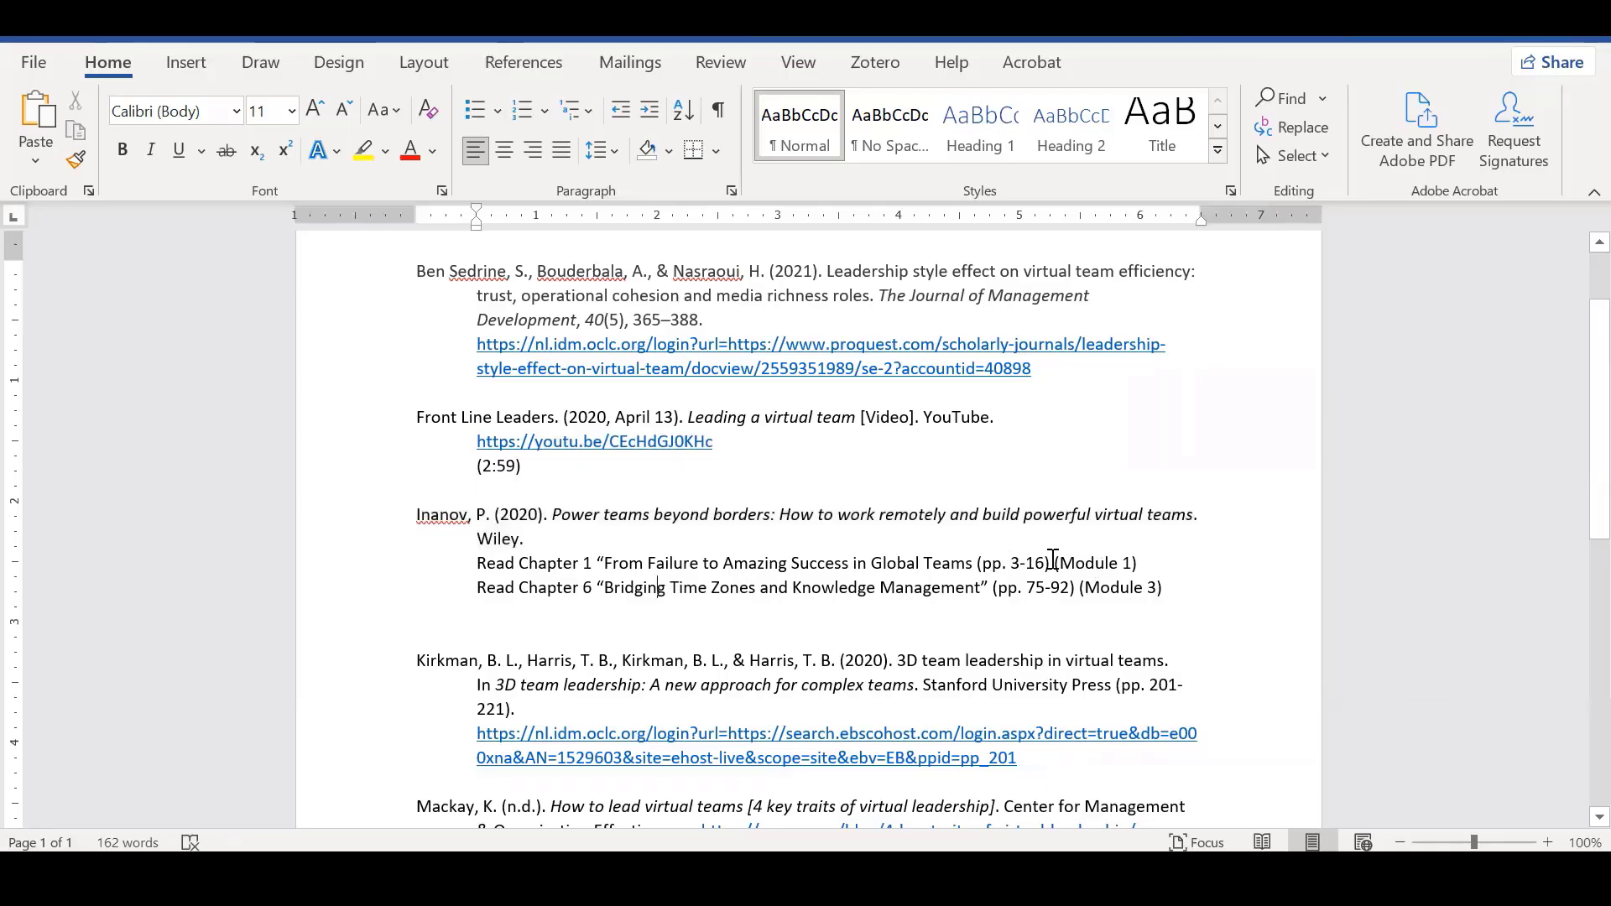
left_click_drag(1053, 560, 484, 562)
key("ctrl+c")
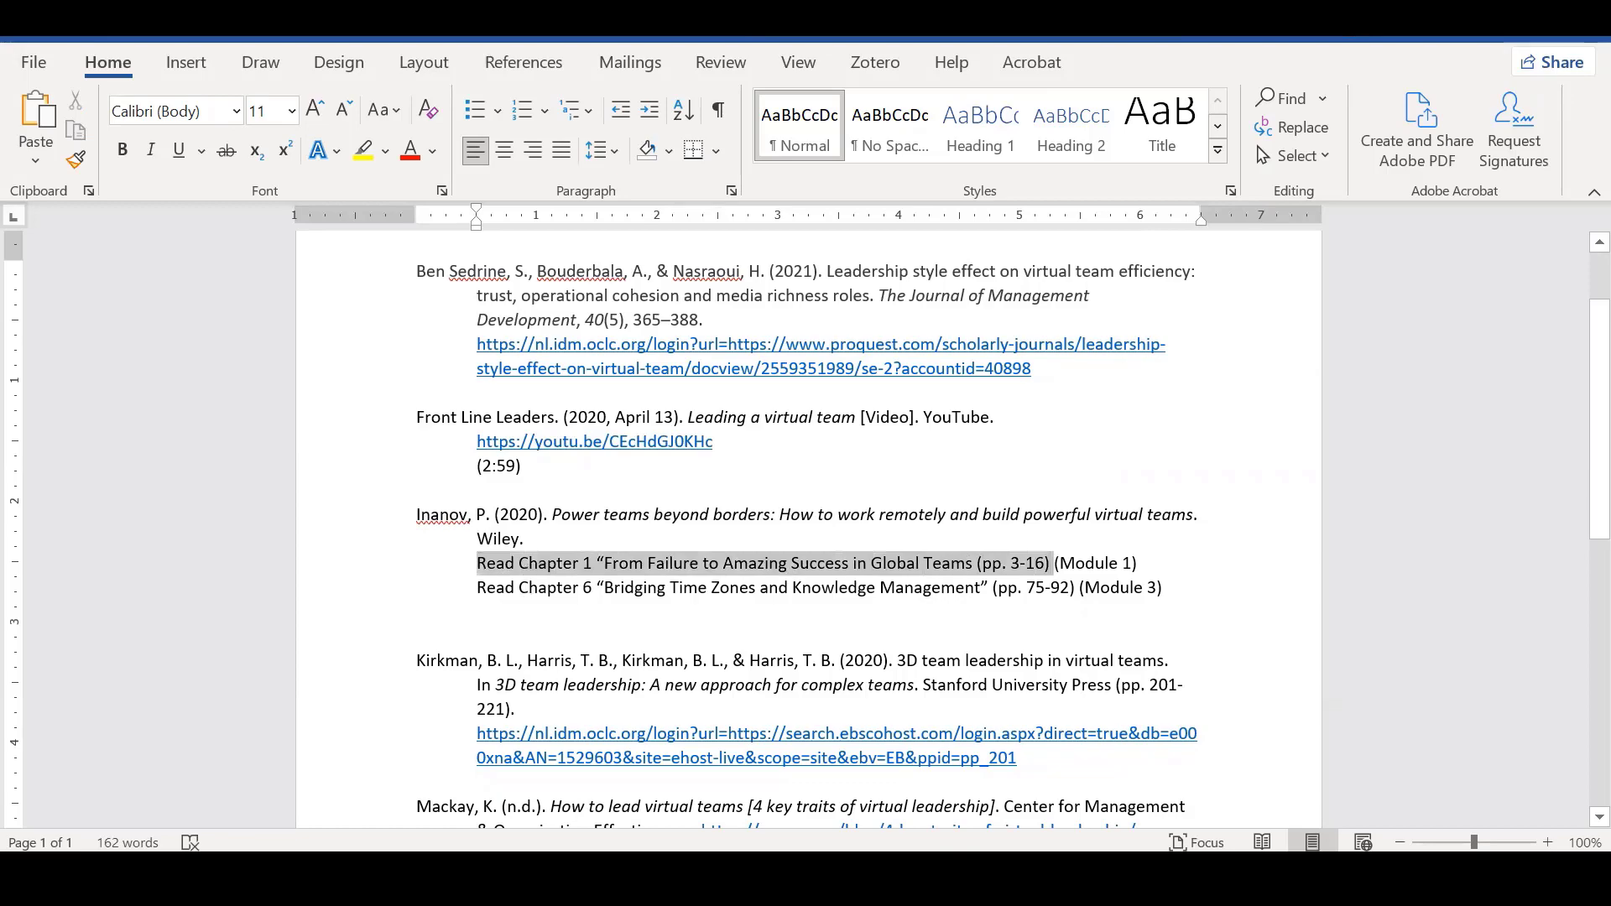
key("alt+Tab")
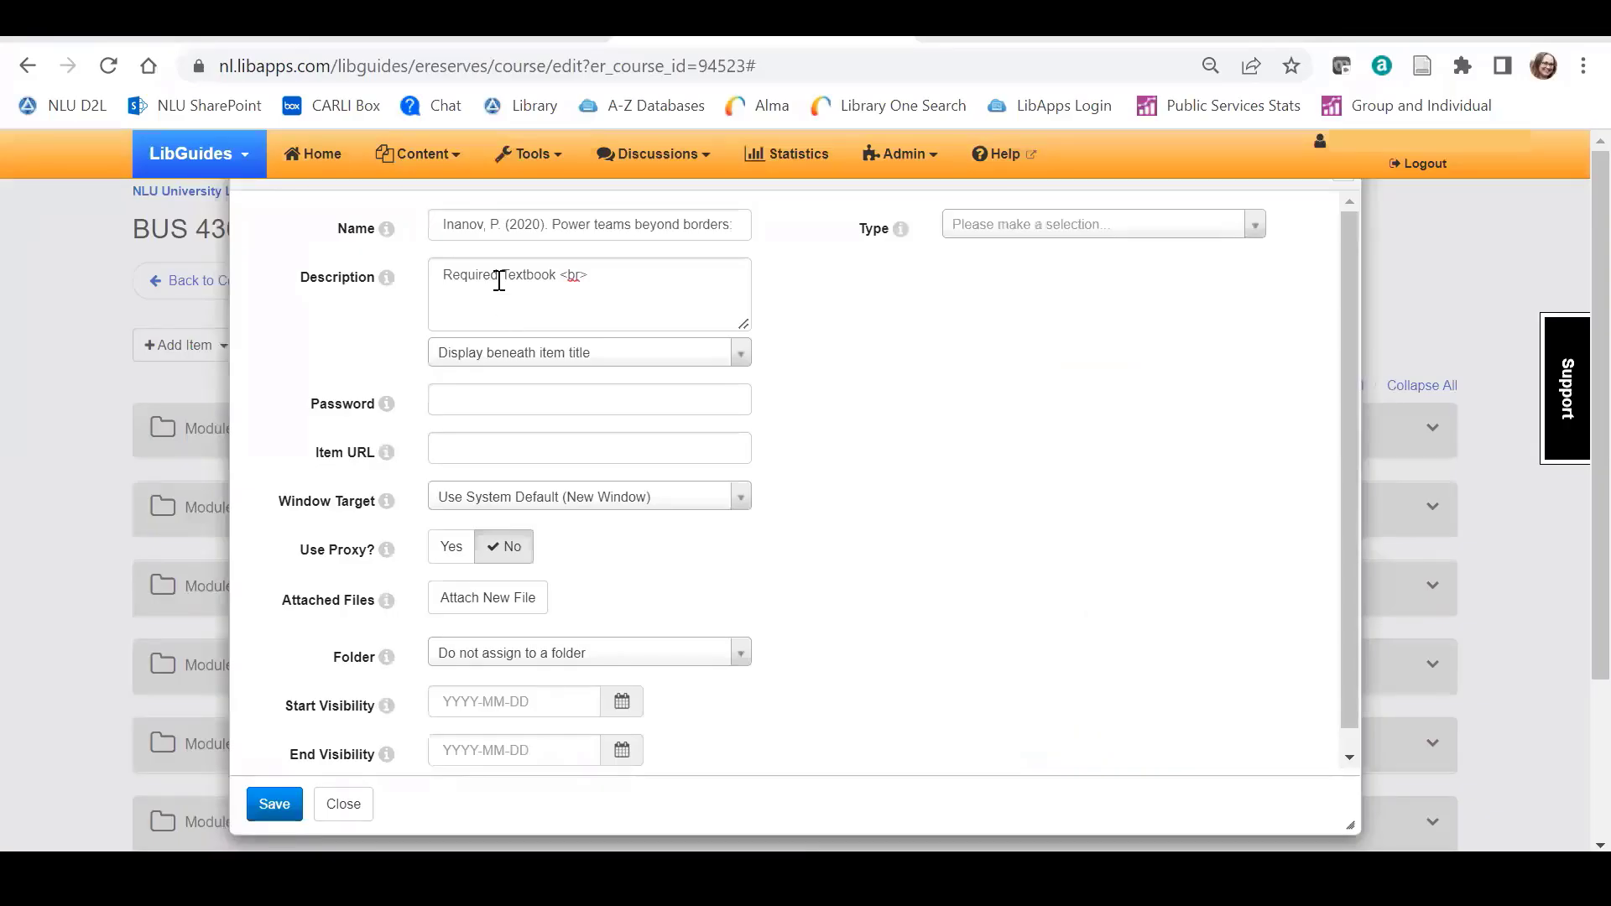
left_click(488, 304)
key("ctrl+v")
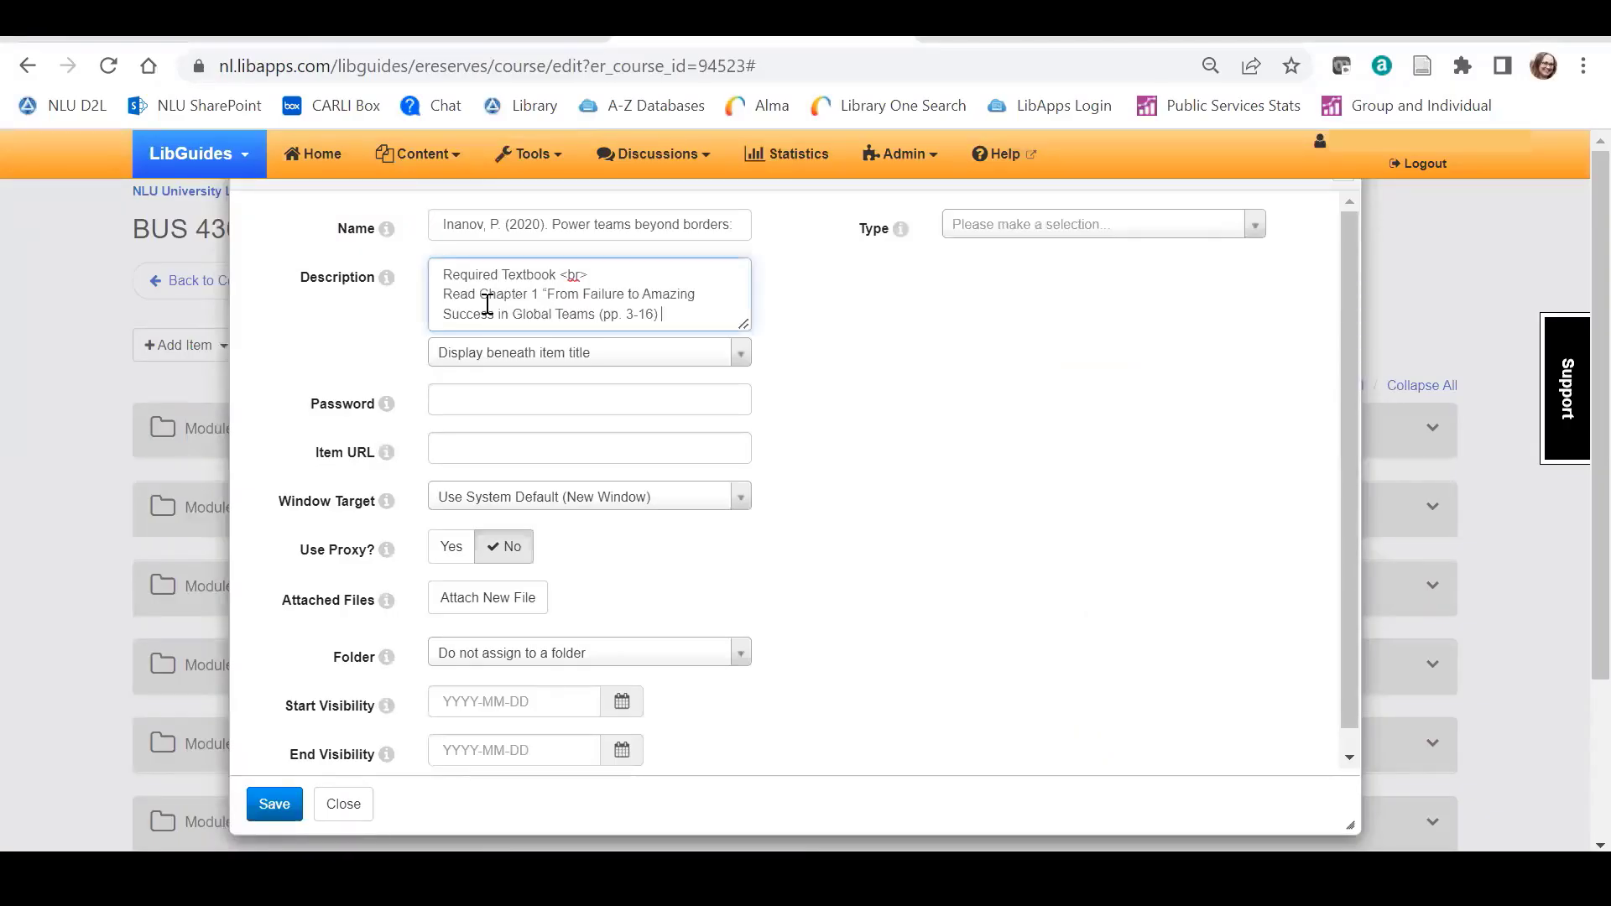
left_click(597, 324)
type("\"")
Step: Set the textbook item's type to Book / e-Book / Chapter and assign it to the Module 1 folder
scroll(1032, 571, "down", 2)
left_click(719, 527)
left_click(702, 624)
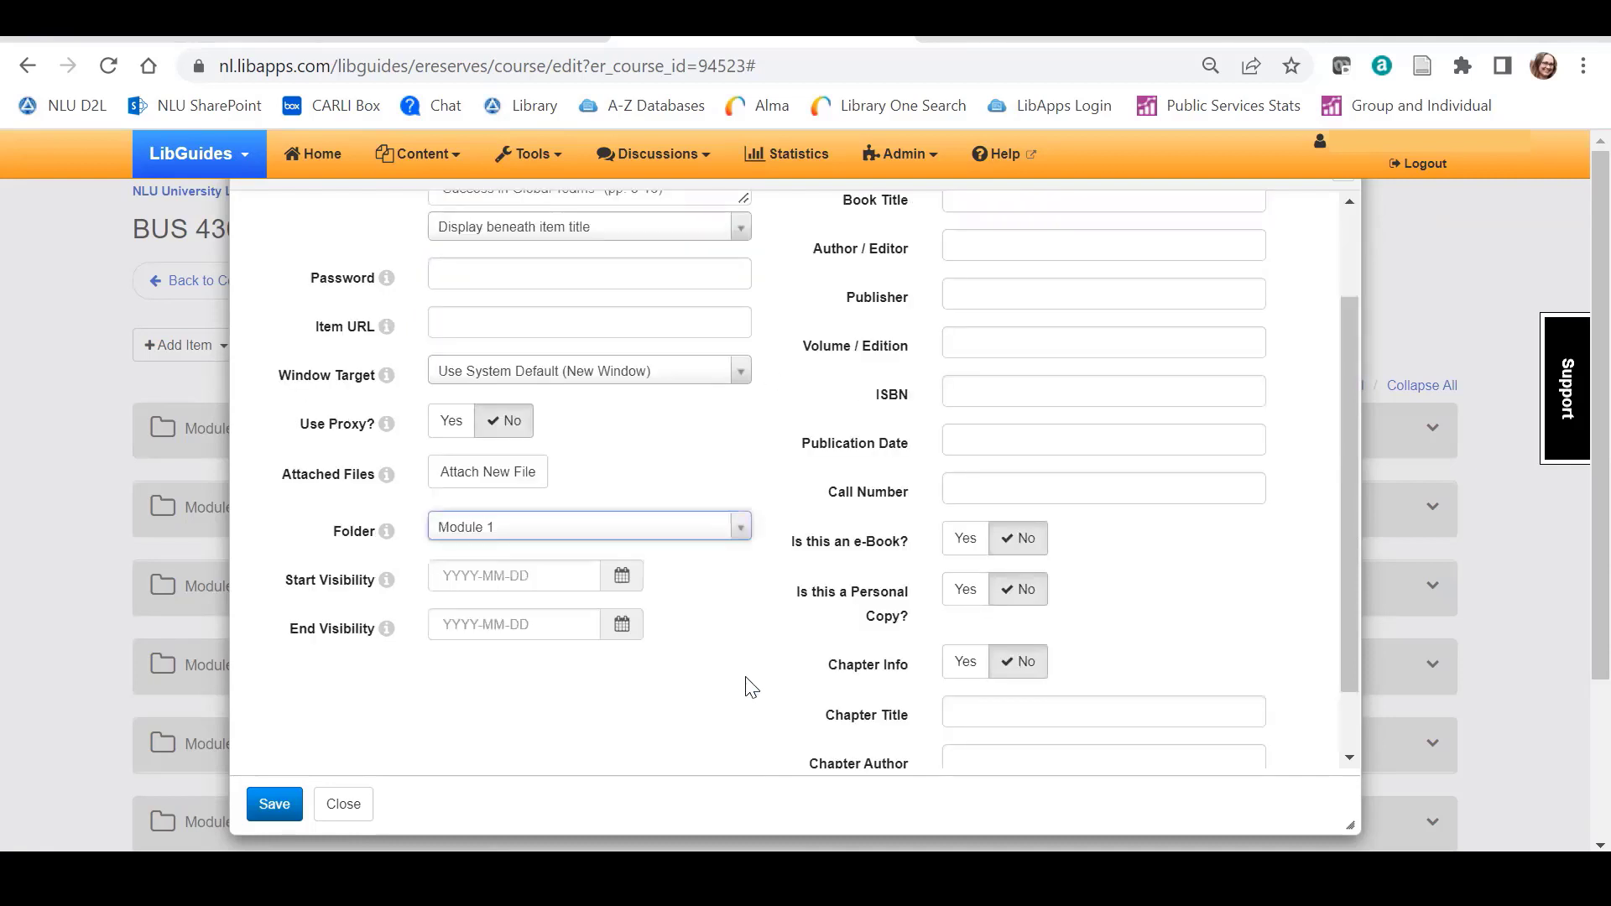
Step: Complete the textbook's book title, author, publisher Wiley and publication date 2020, save the item and review its details
scroll(503, 302, "down", 1)
scroll(537, 352, "up", 3)
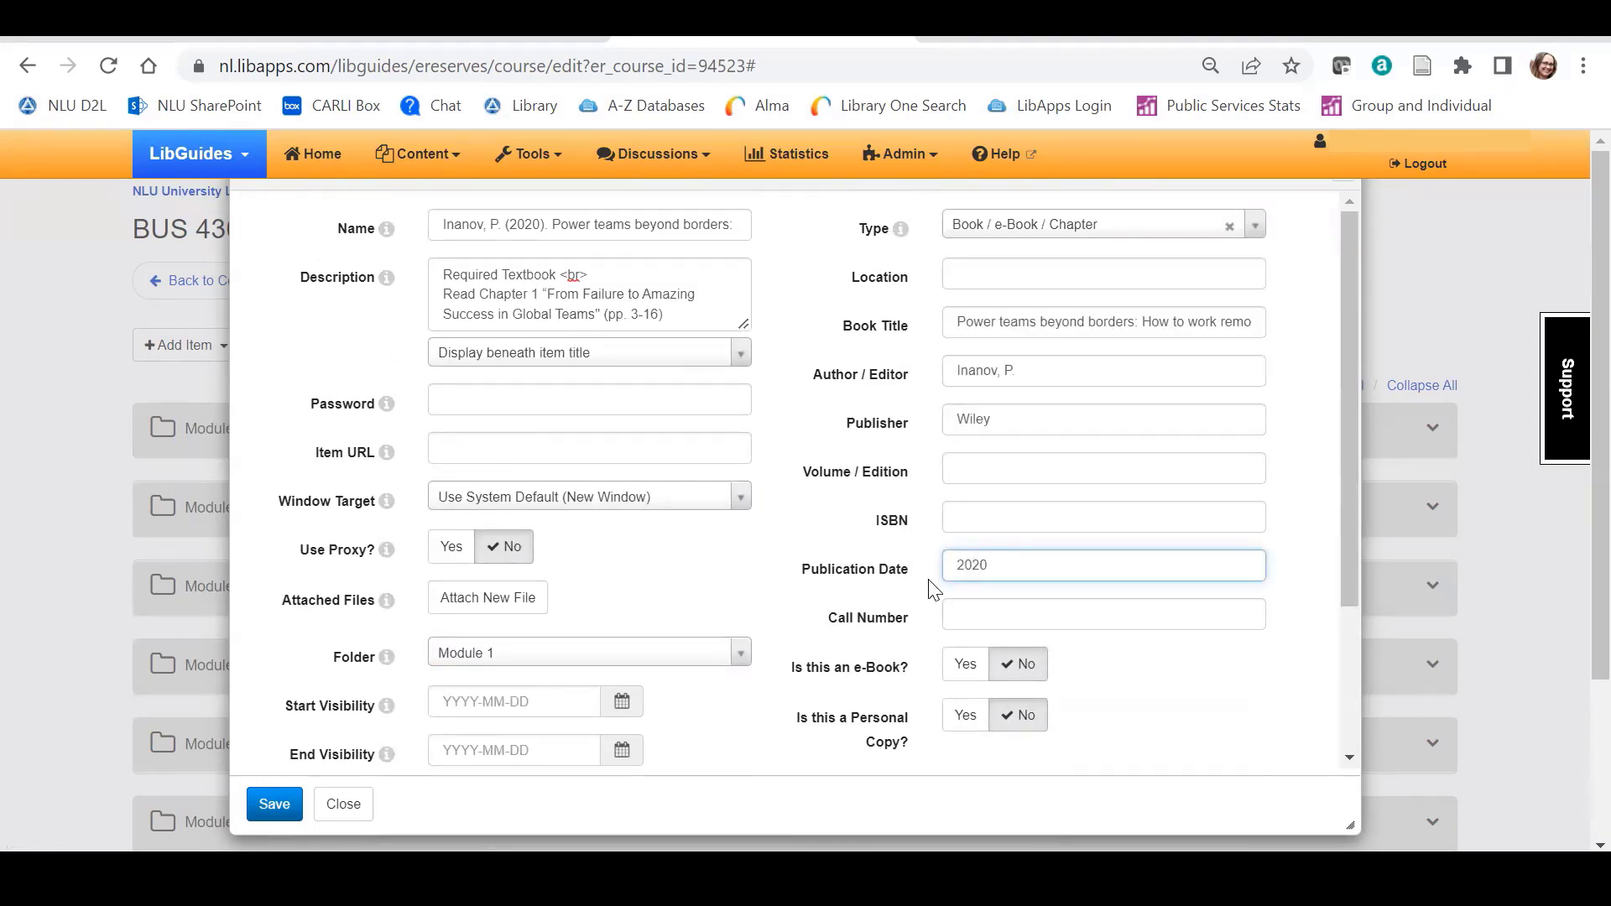
left_click(272, 806)
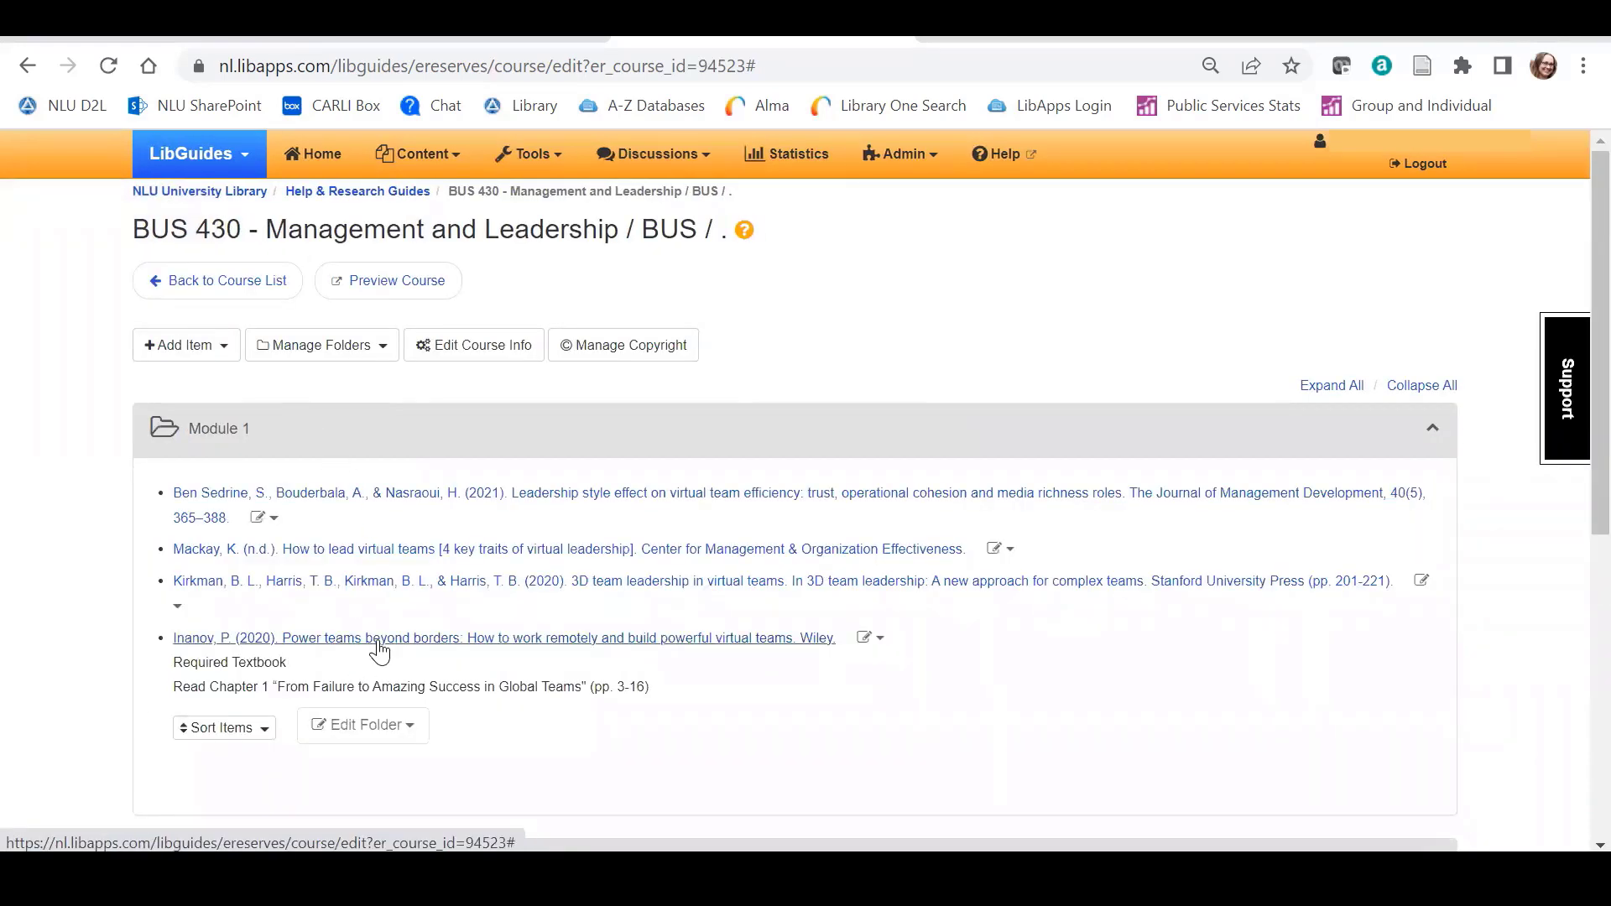
left_click(375, 642)
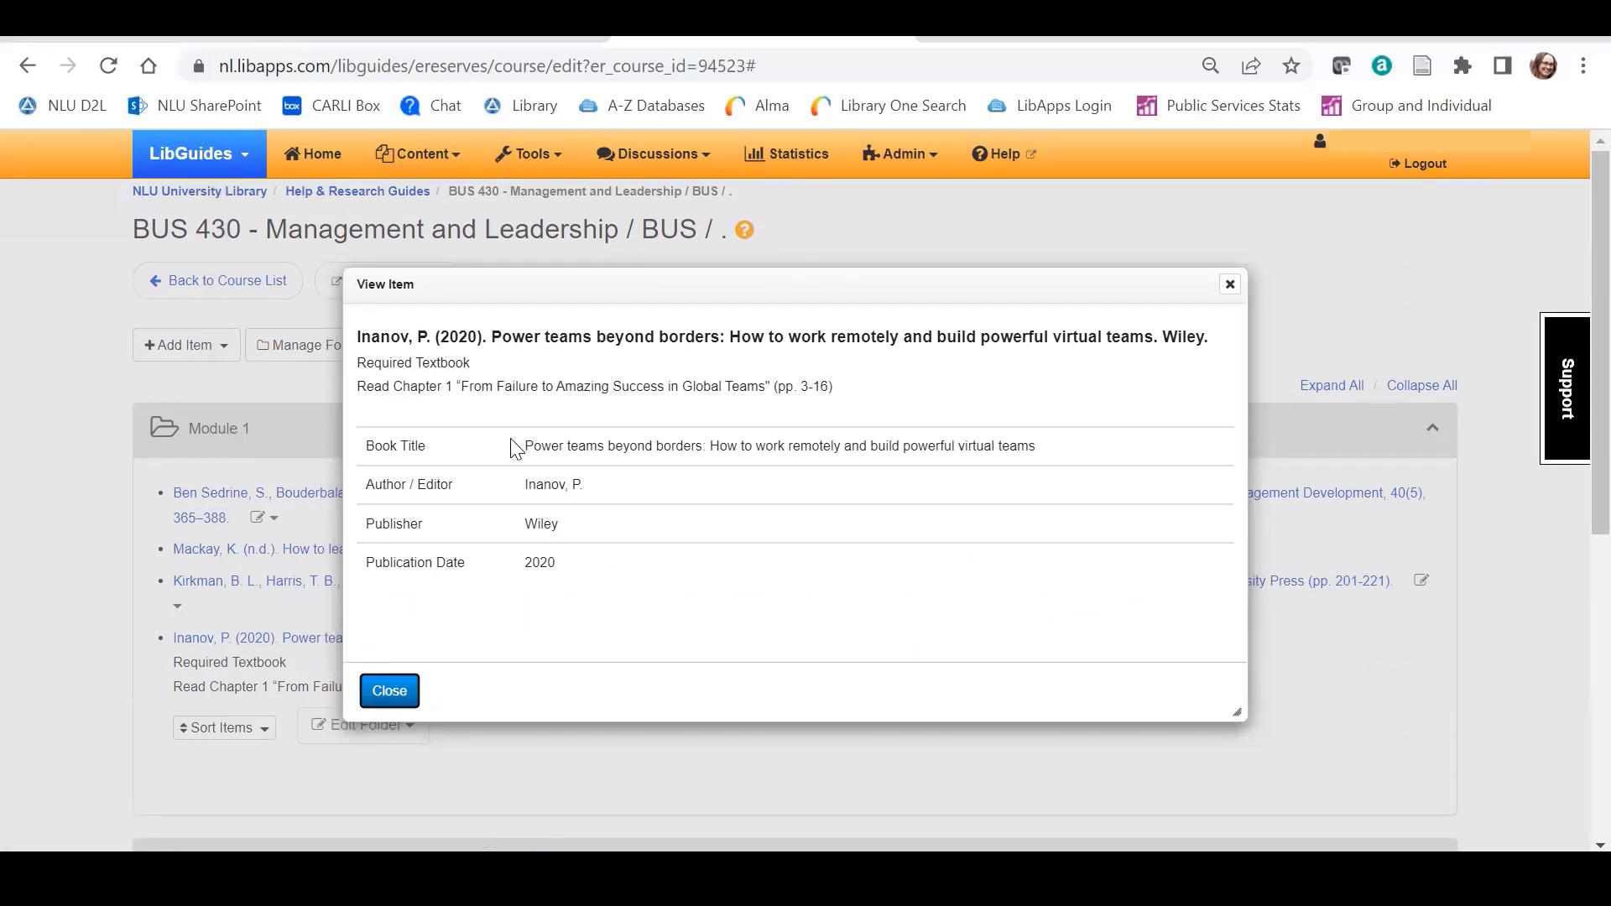
left_click(1229, 288)
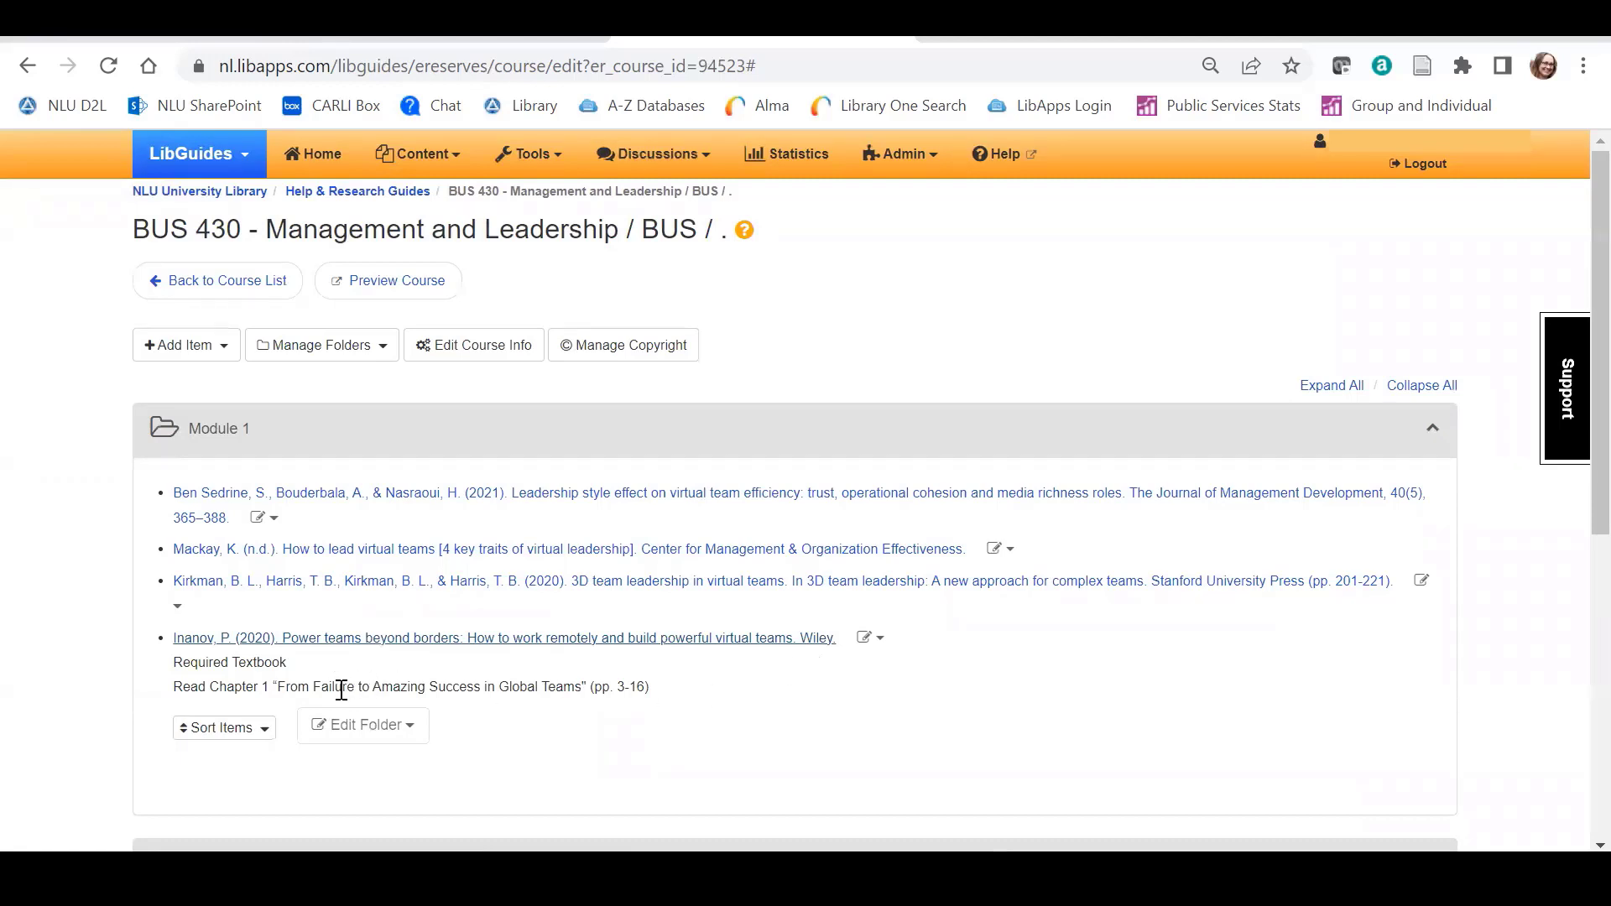
Step: Reuse the existing Power teams beyond borders item in the course as a separate copy rather than a mapping to the original
left_click(225, 348)
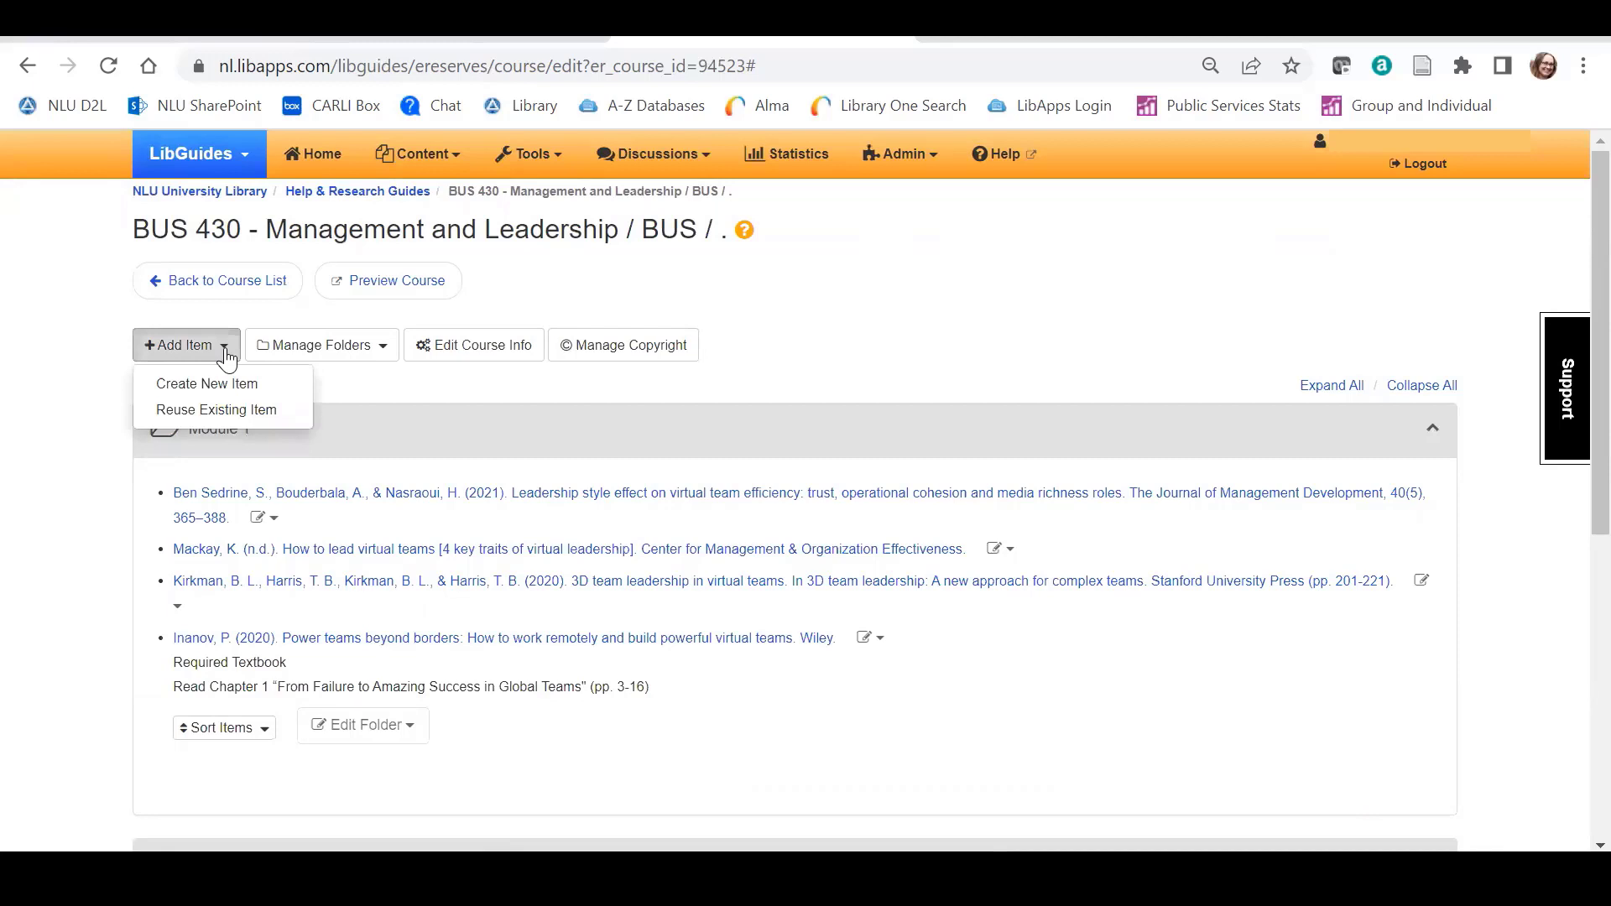
left_click(243, 413)
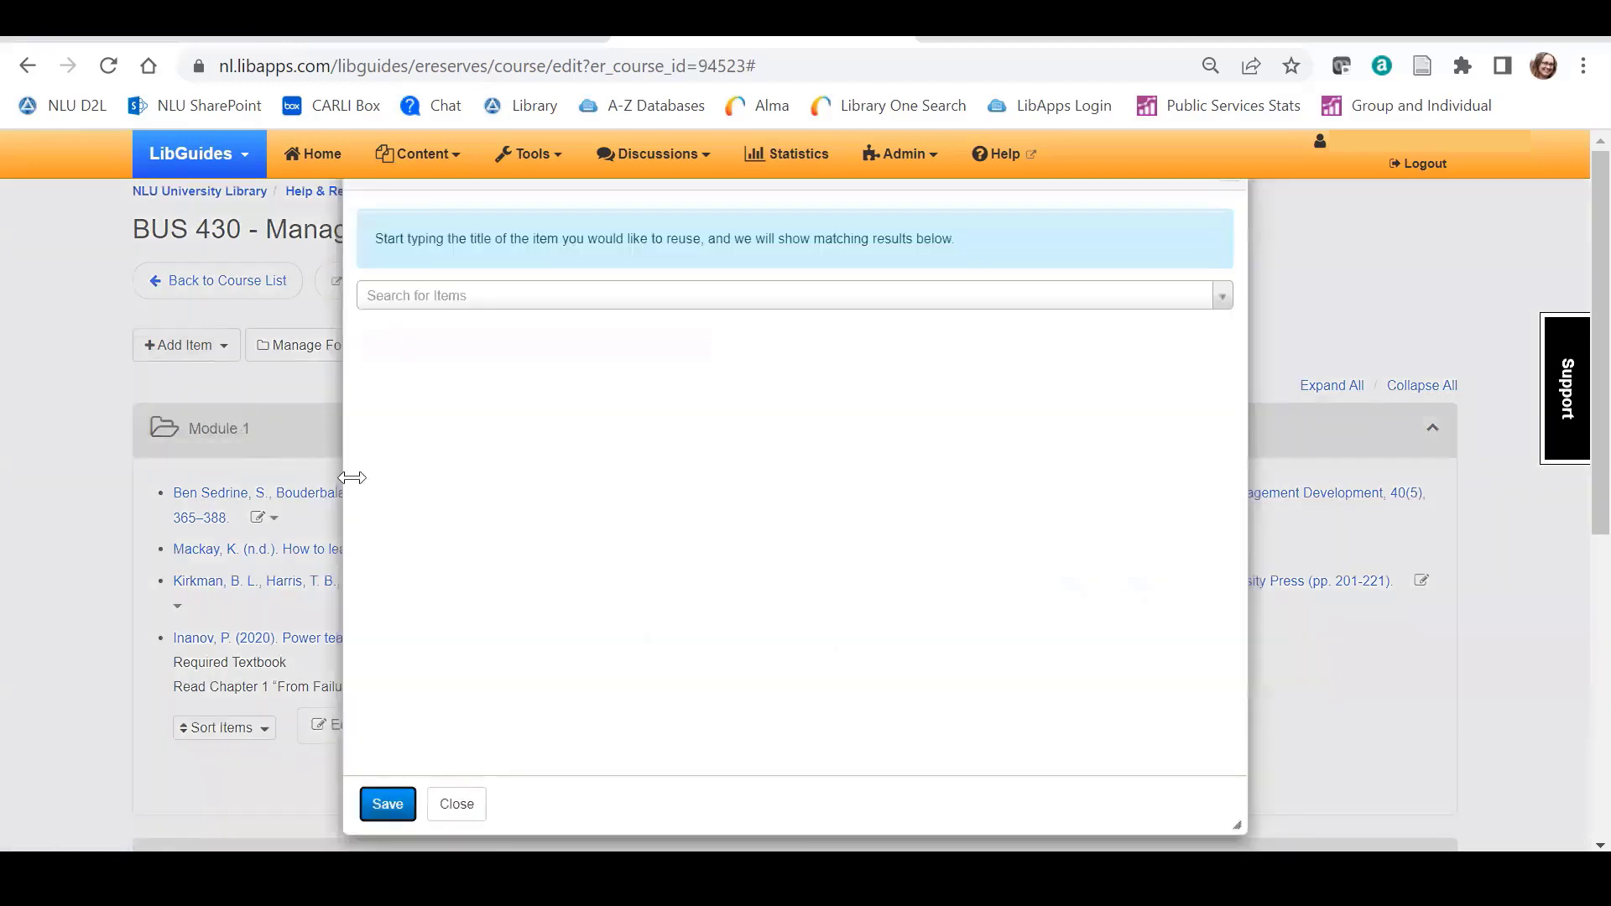
left_click(755, 302)
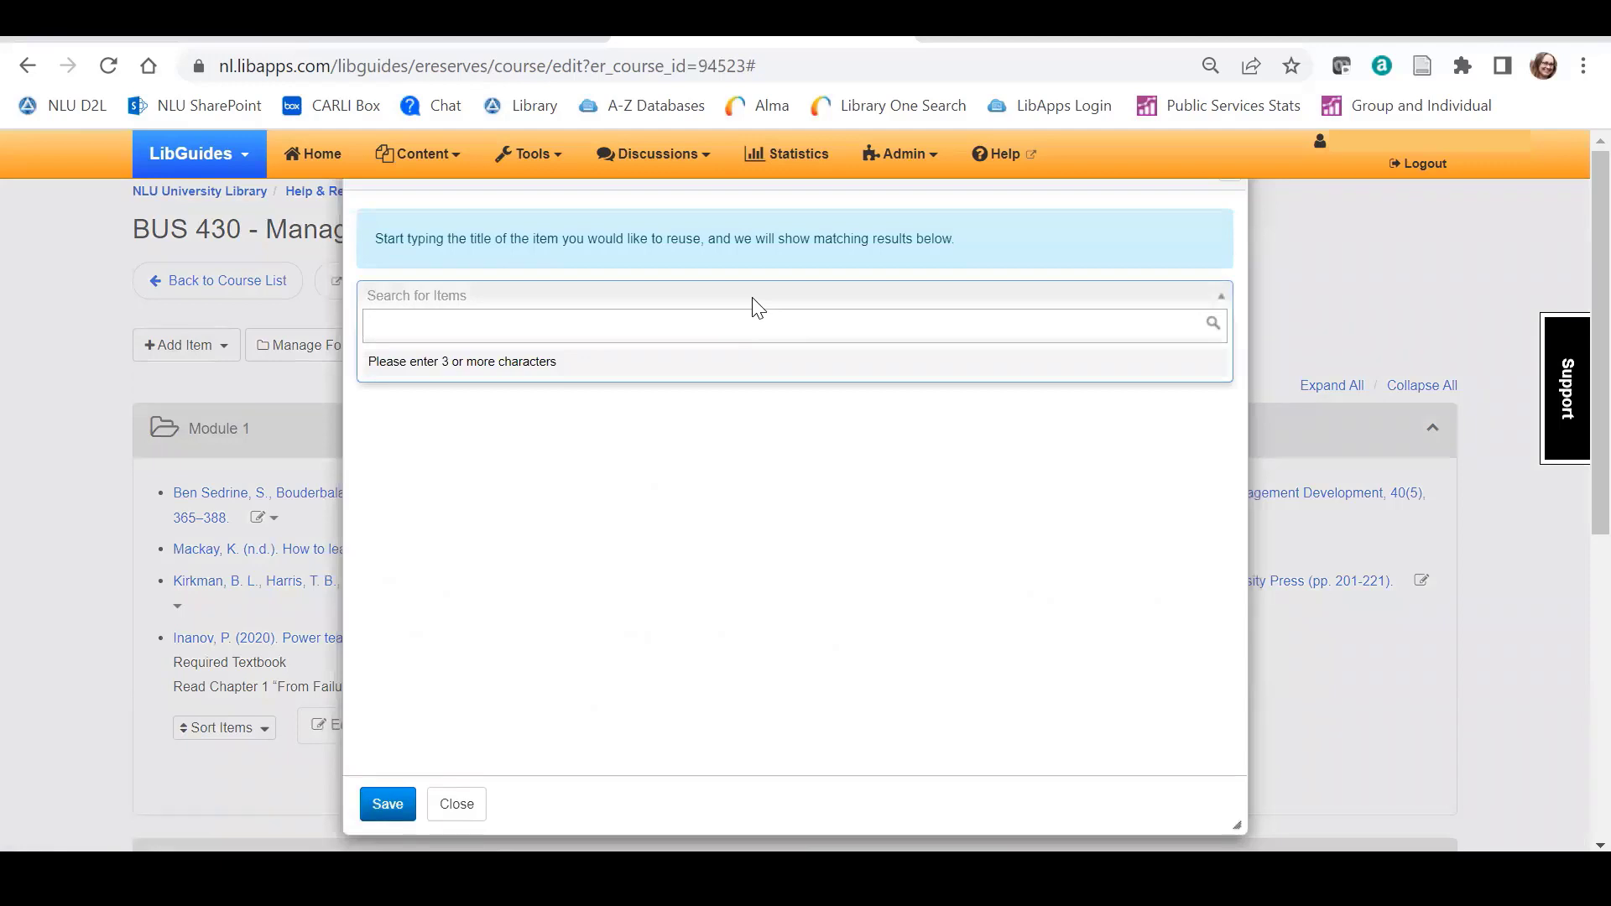
type("l")
type("nanov")
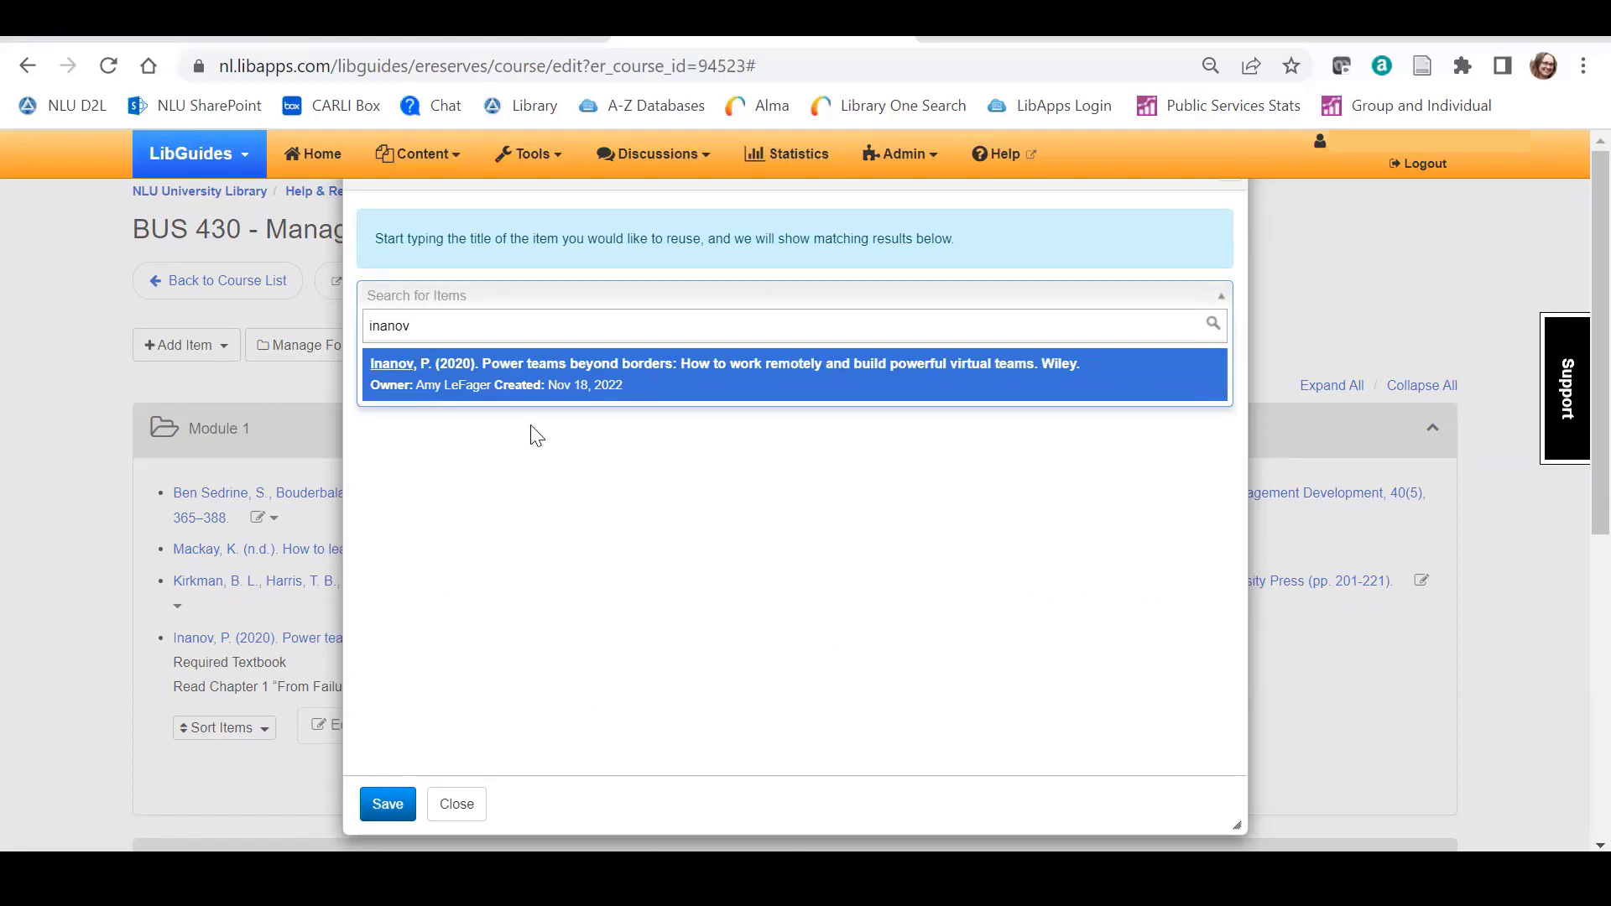
left_click(483, 378)
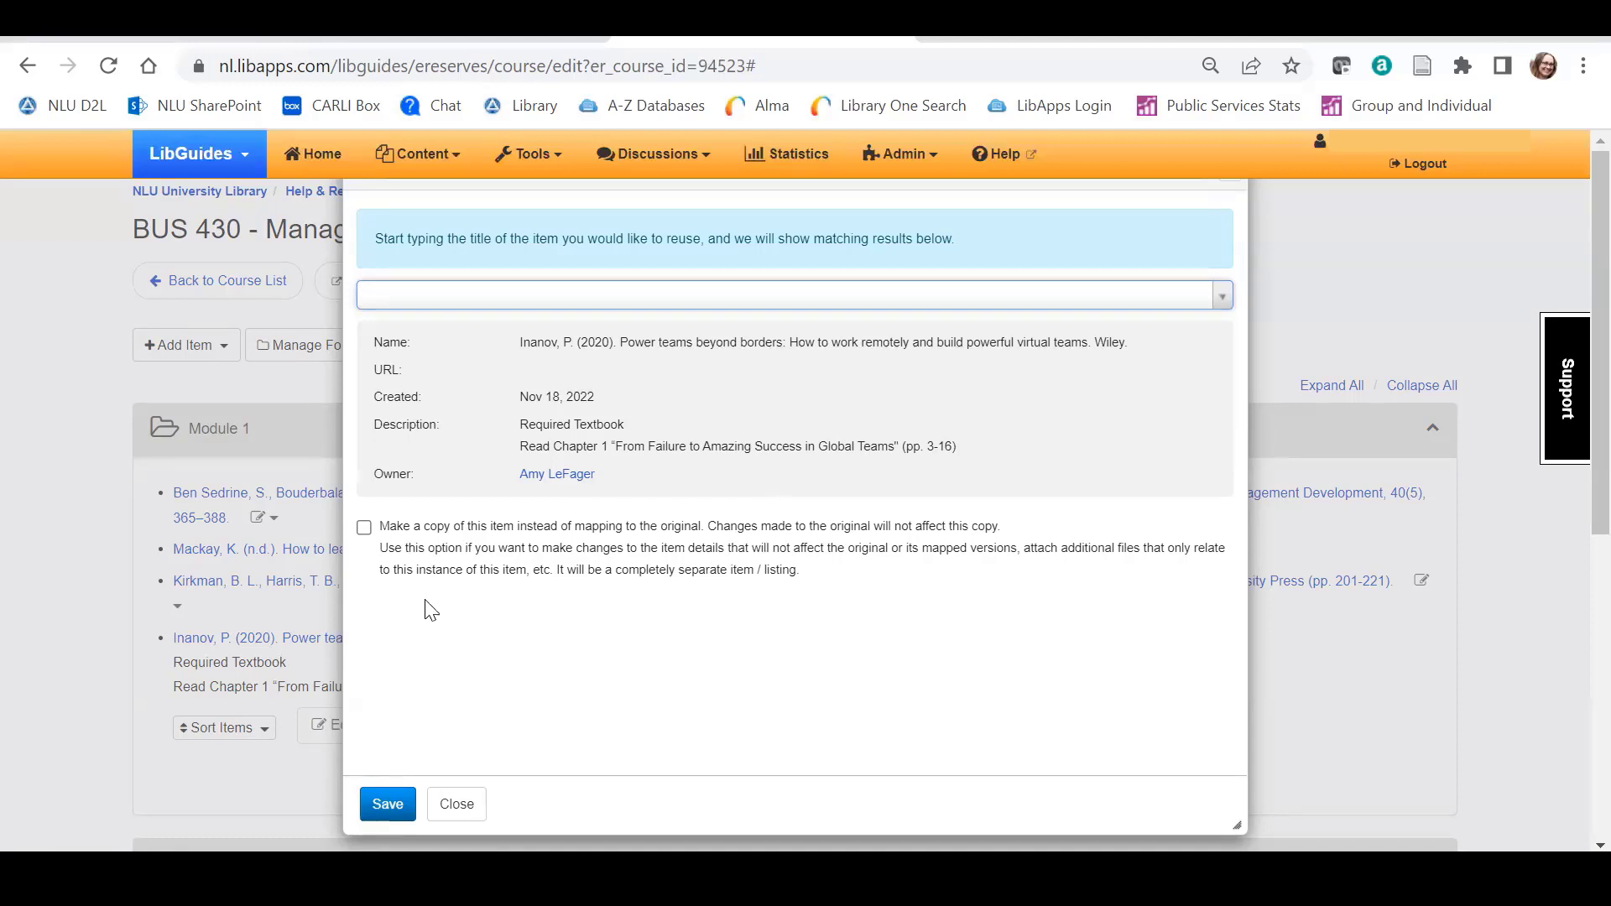
left_click(364, 528)
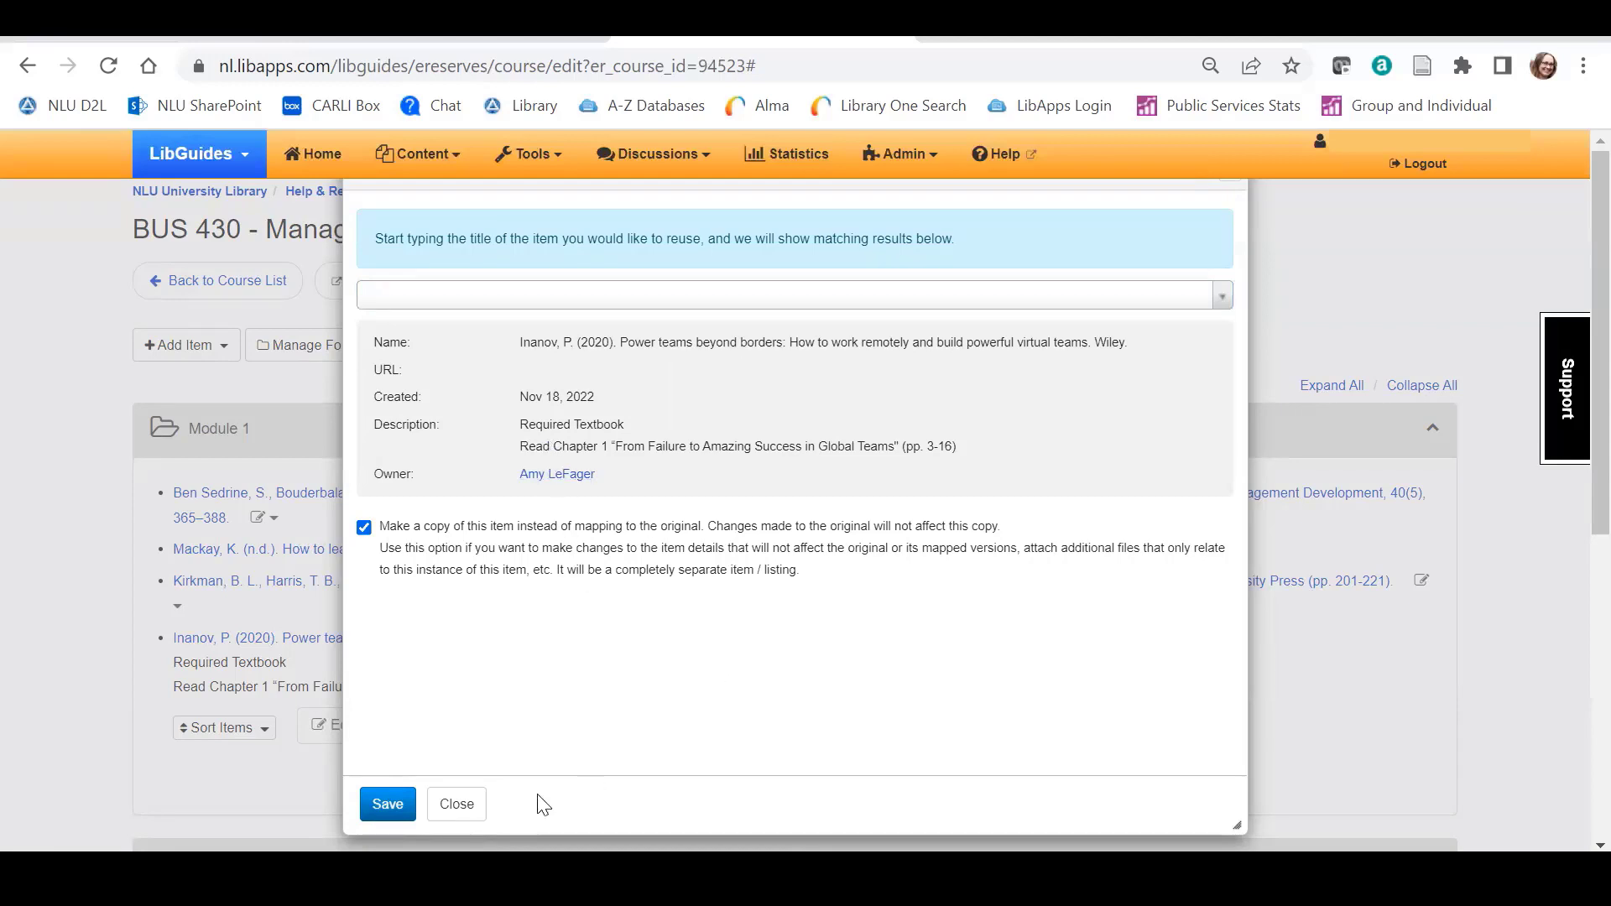
left_click(389, 812)
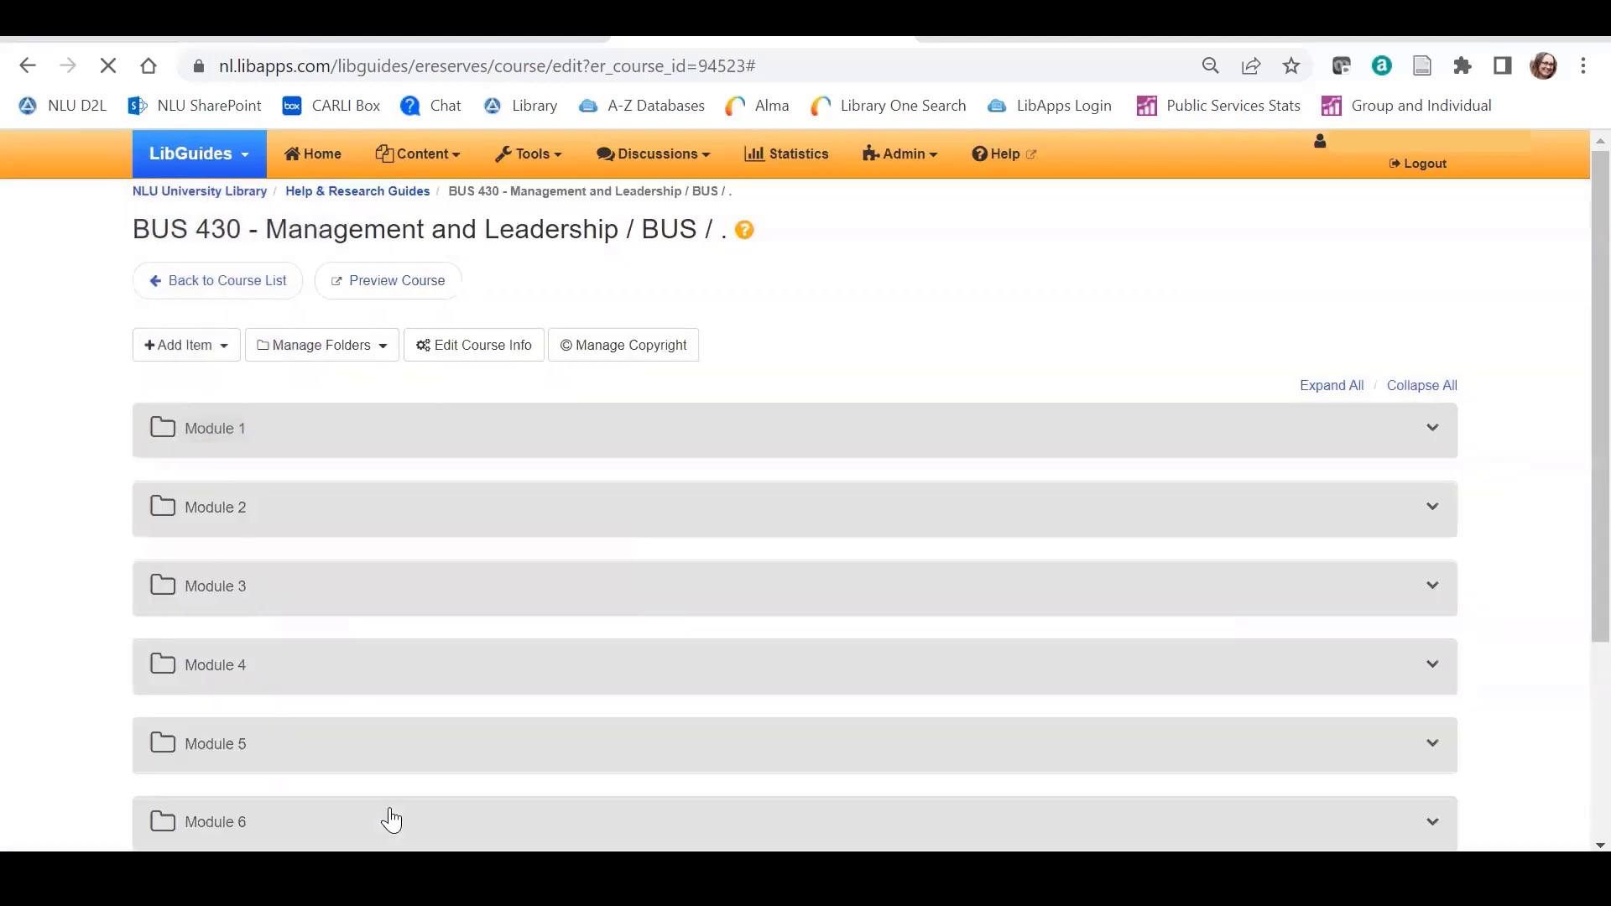
Step: Replace the copied item's Chapter 1 reading line with the Word line for Chapter 6 "Bridging Time Zones and Knowledge Management" (pp. 75-92)
scroll(903, 579, "down", 3)
scroll(1078, 808, "up", 2)
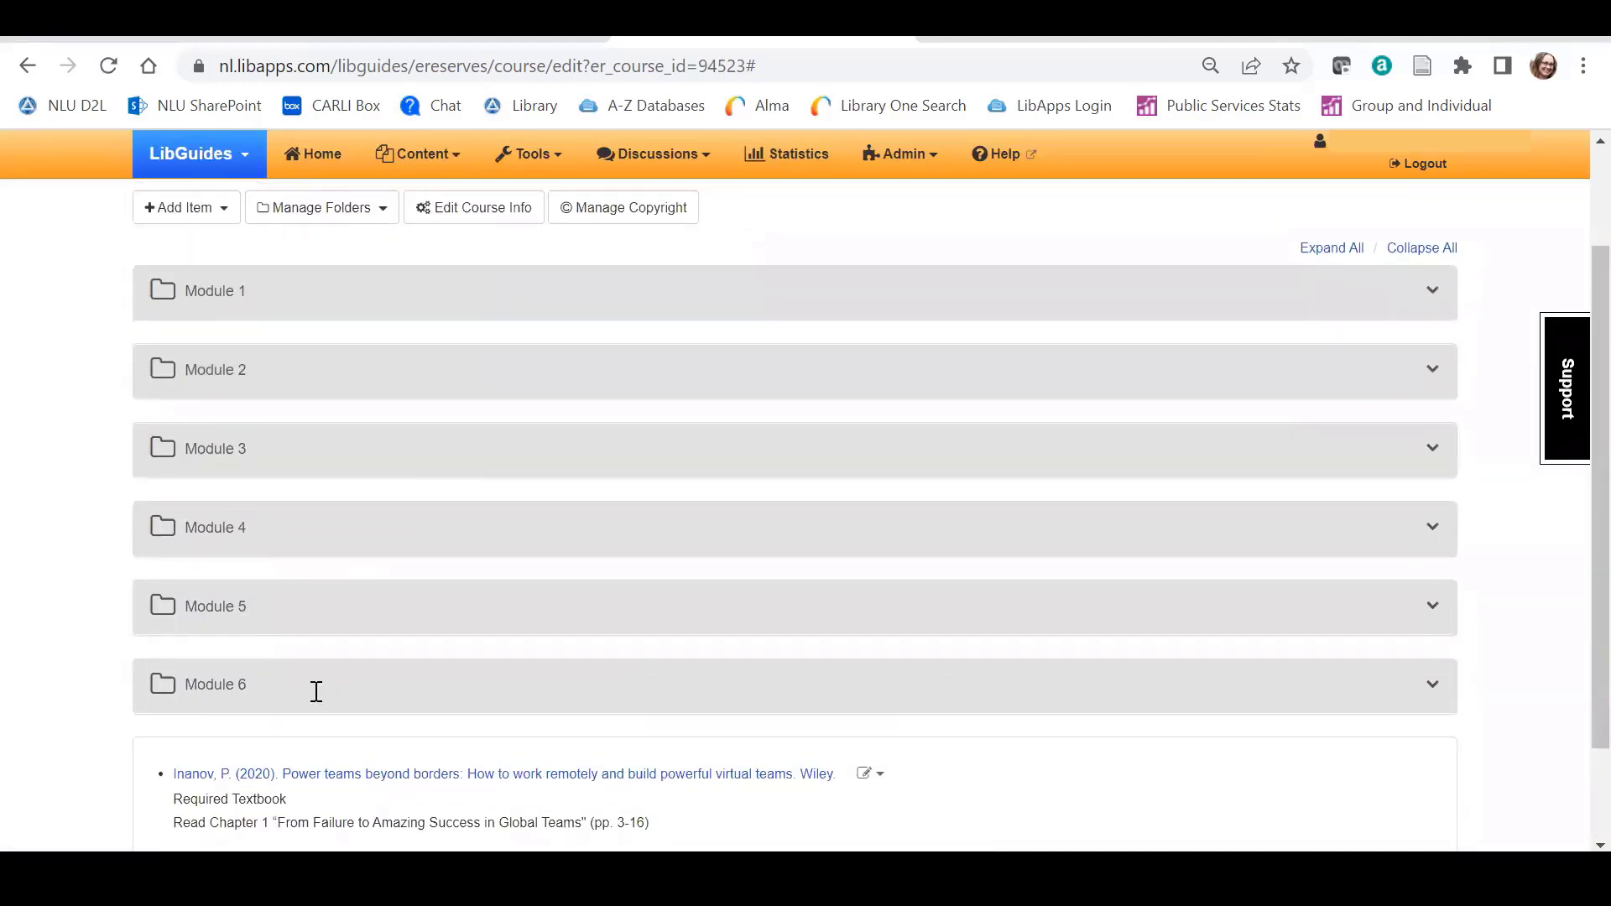
scroll(317, 690, "down", 2)
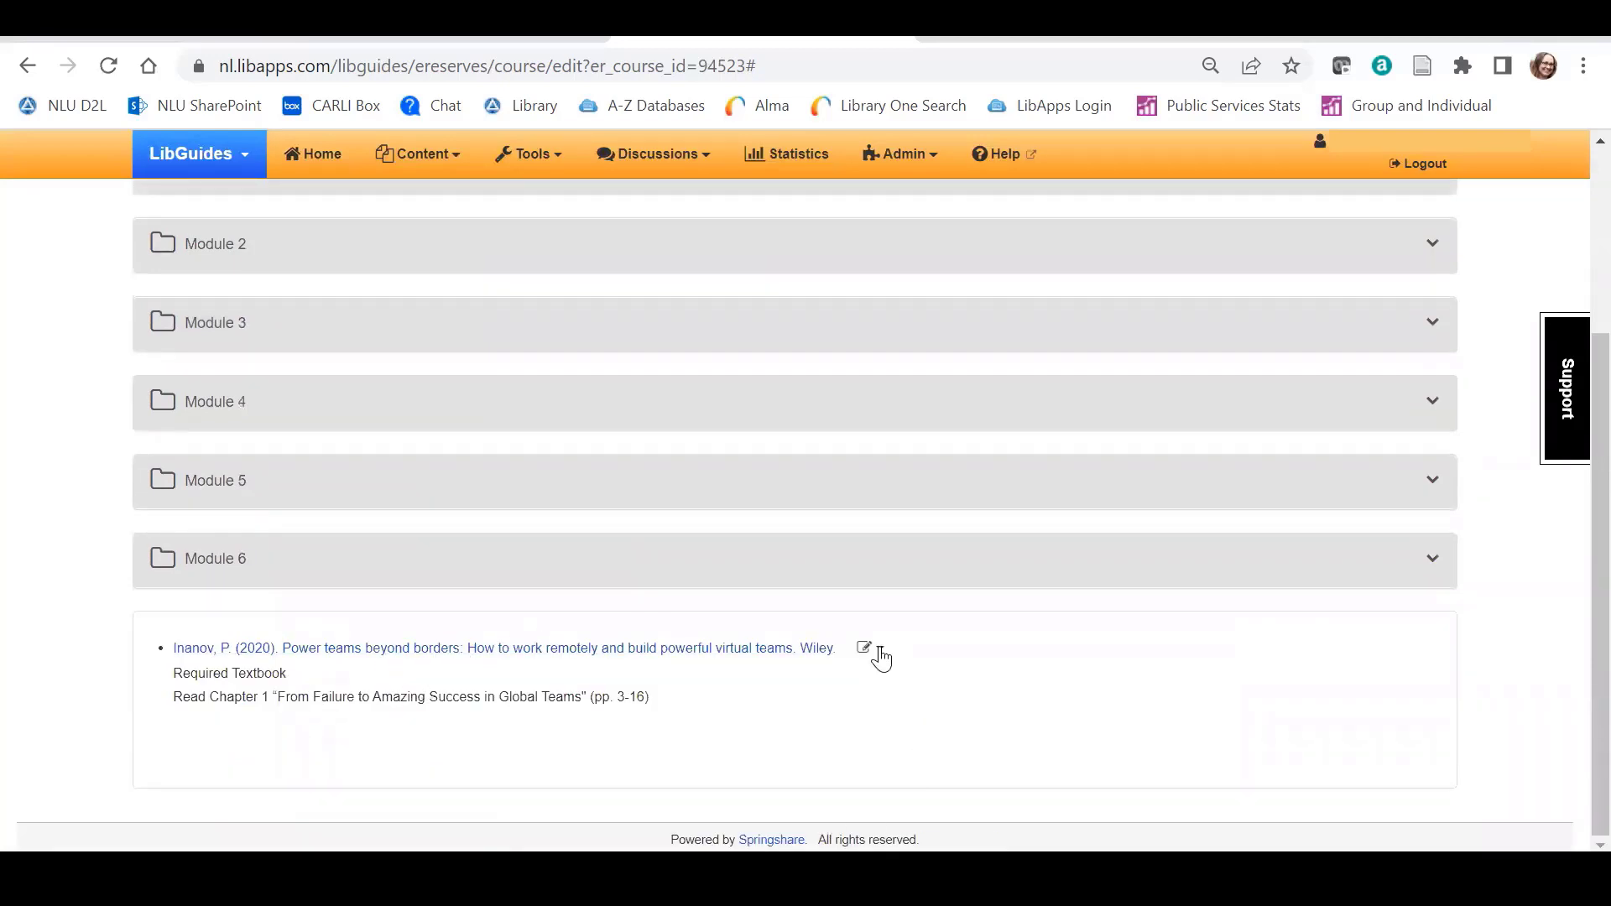
left_click(881, 650)
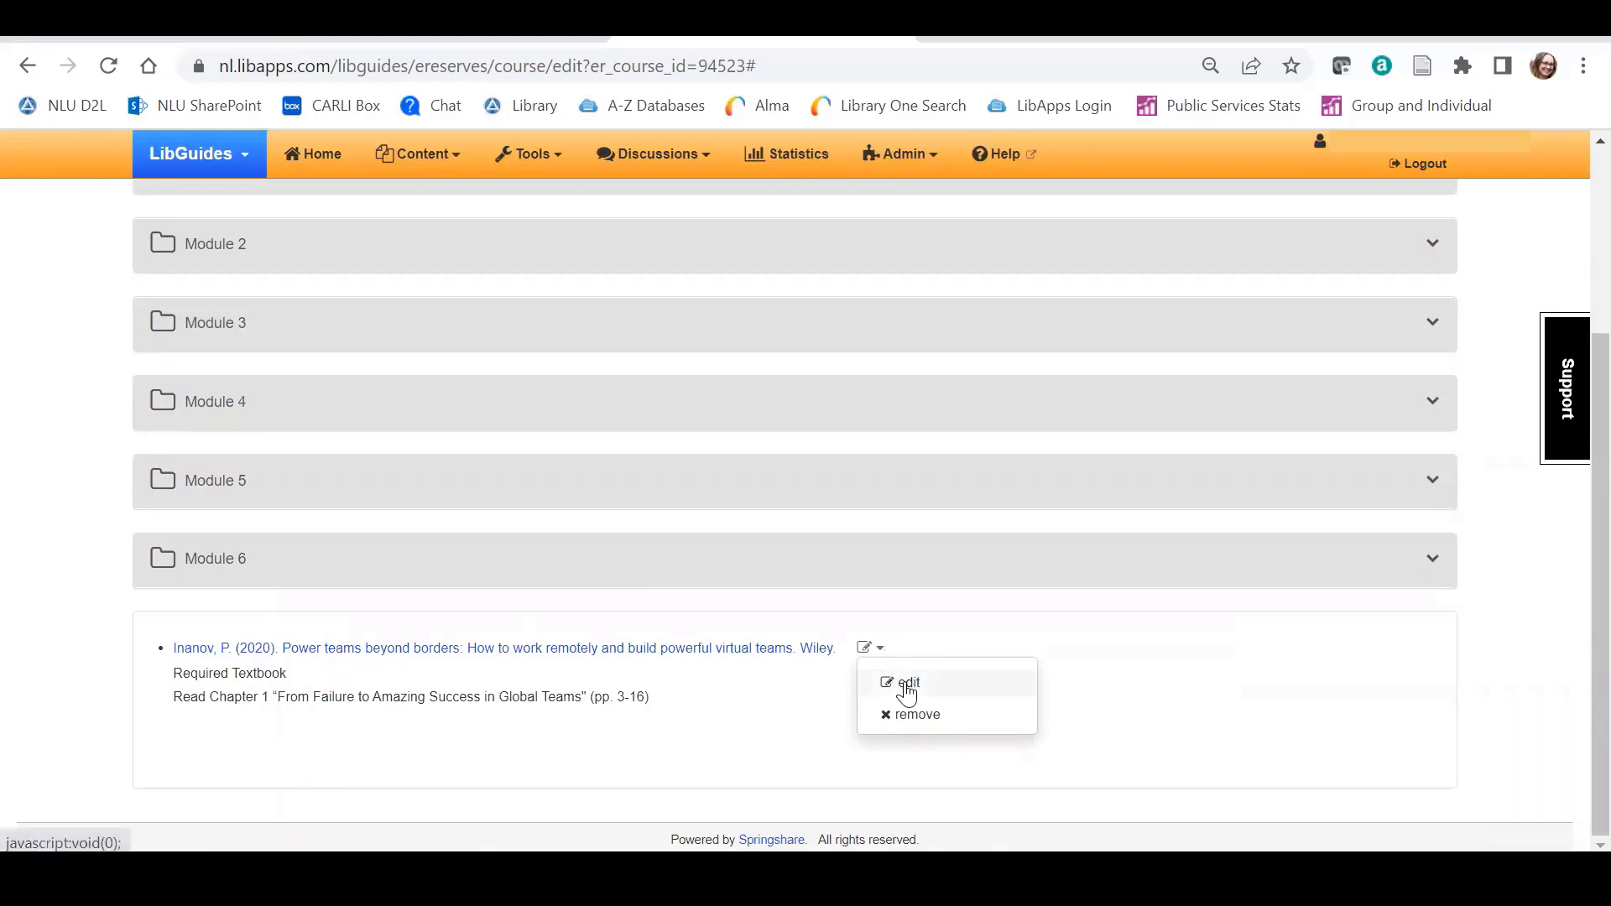
left_click(909, 685)
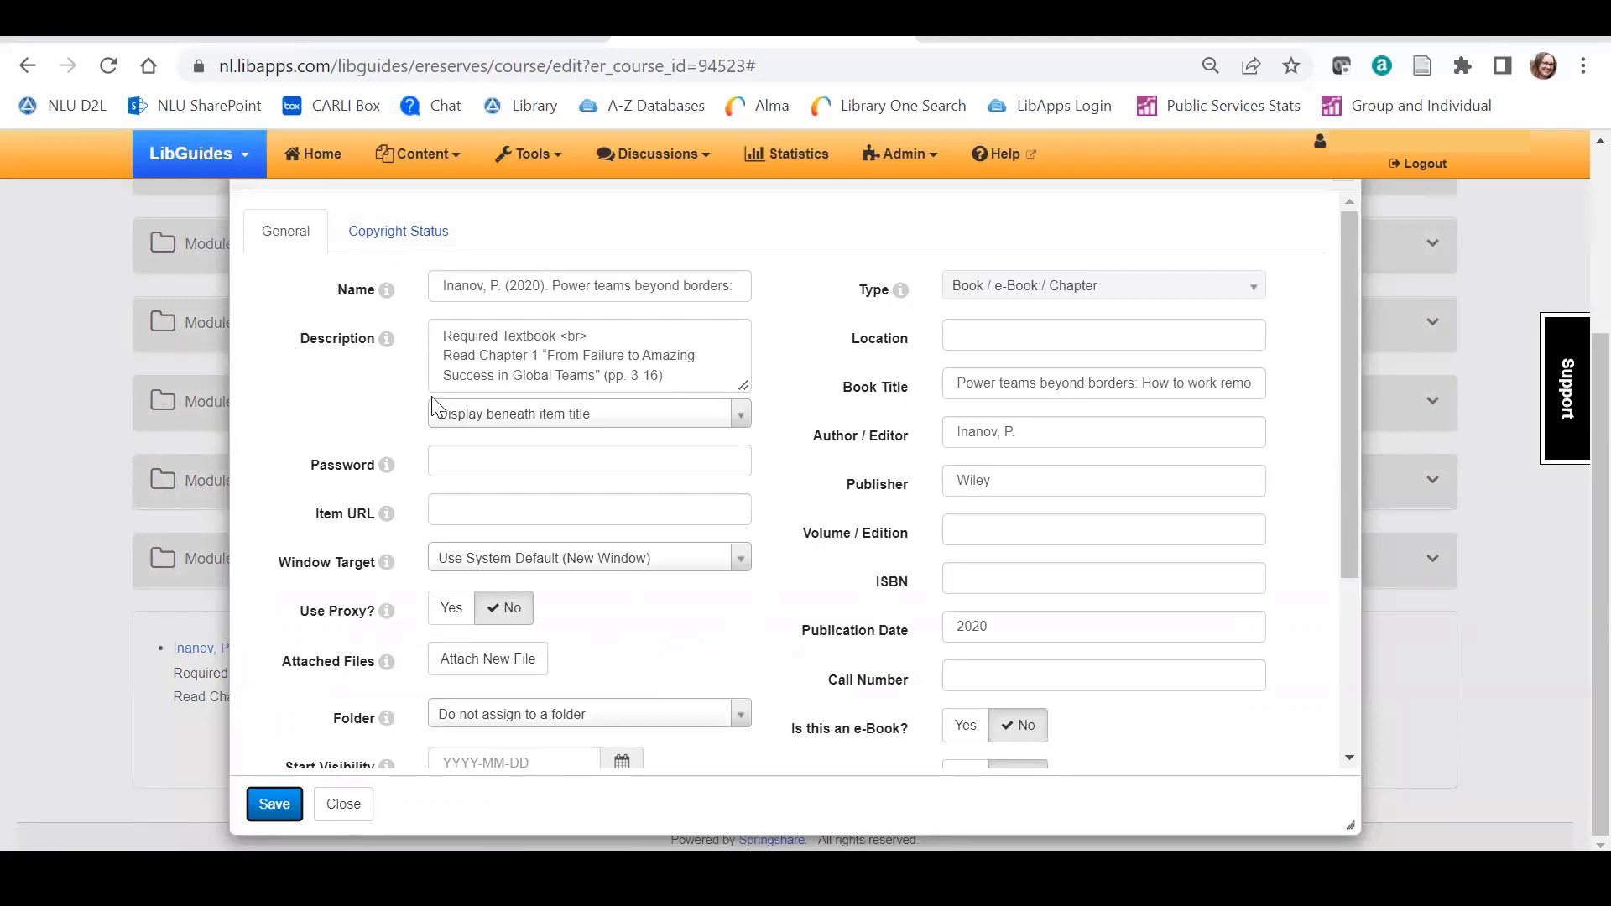
left_click_drag(672, 377, 440, 360)
key("BackSpace")
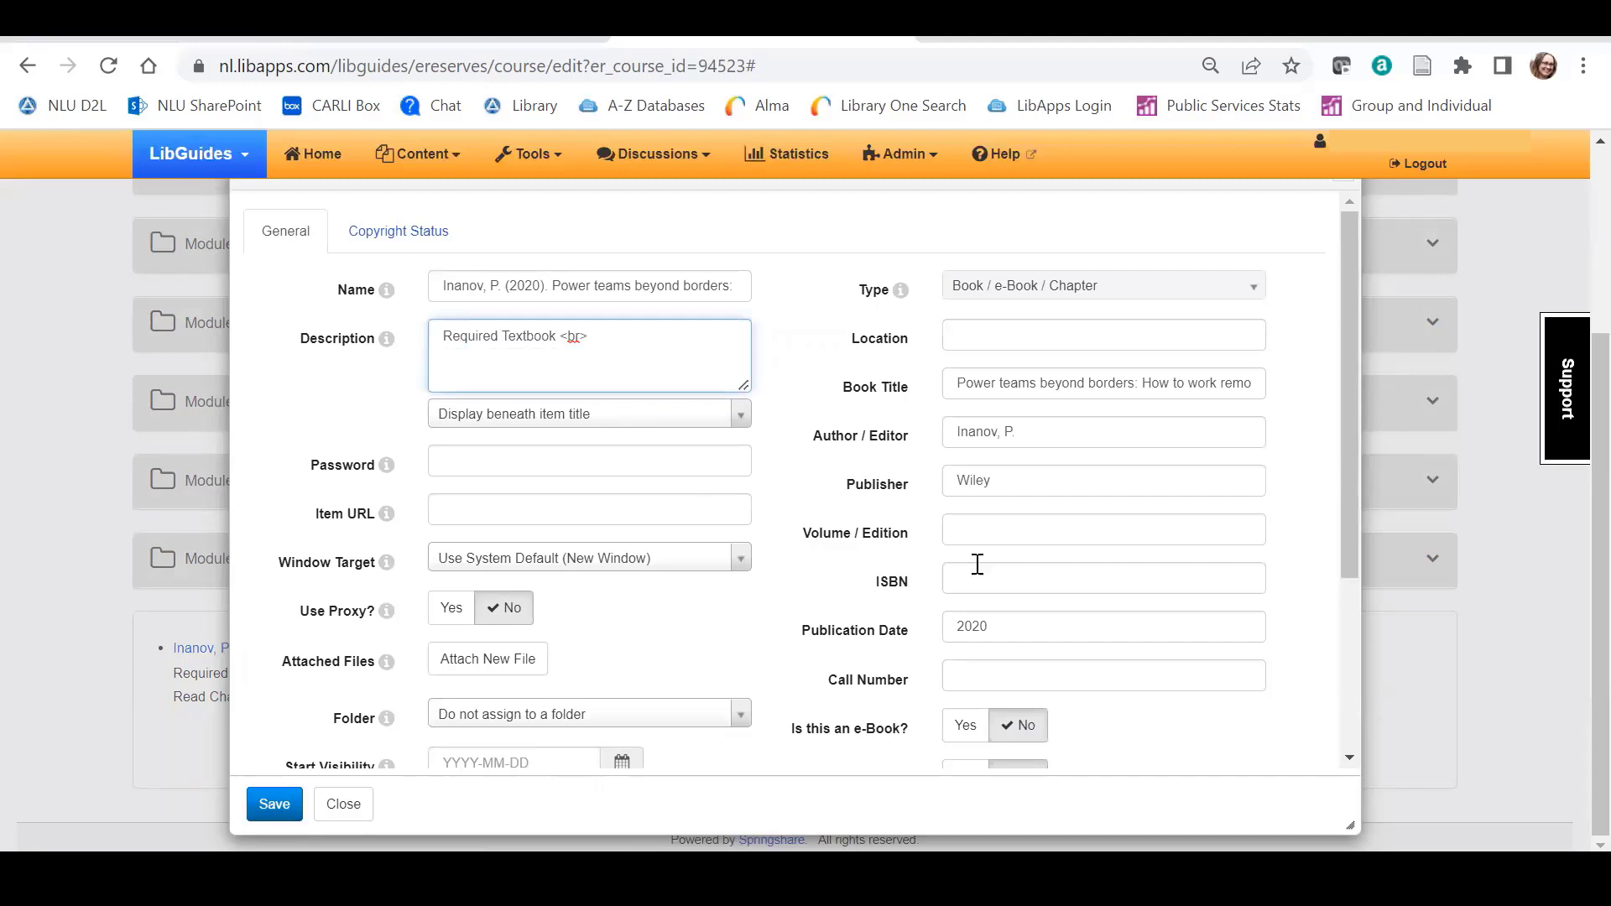
key("alt+Tab")
left_click_drag(1057, 527, 480, 534)
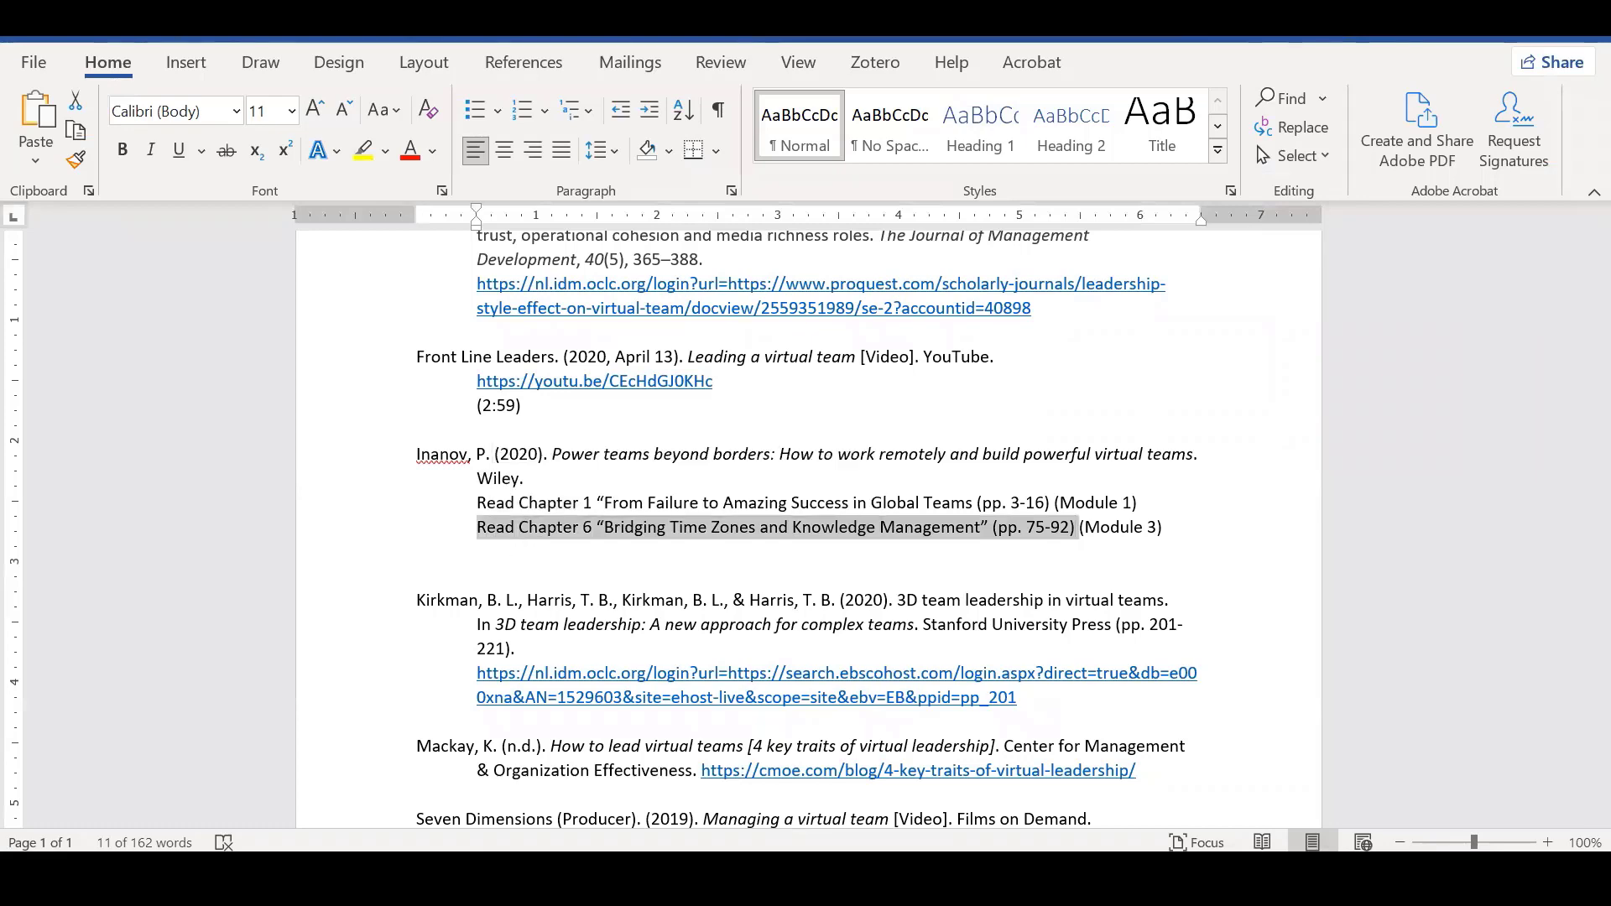
key("alt+Tab")
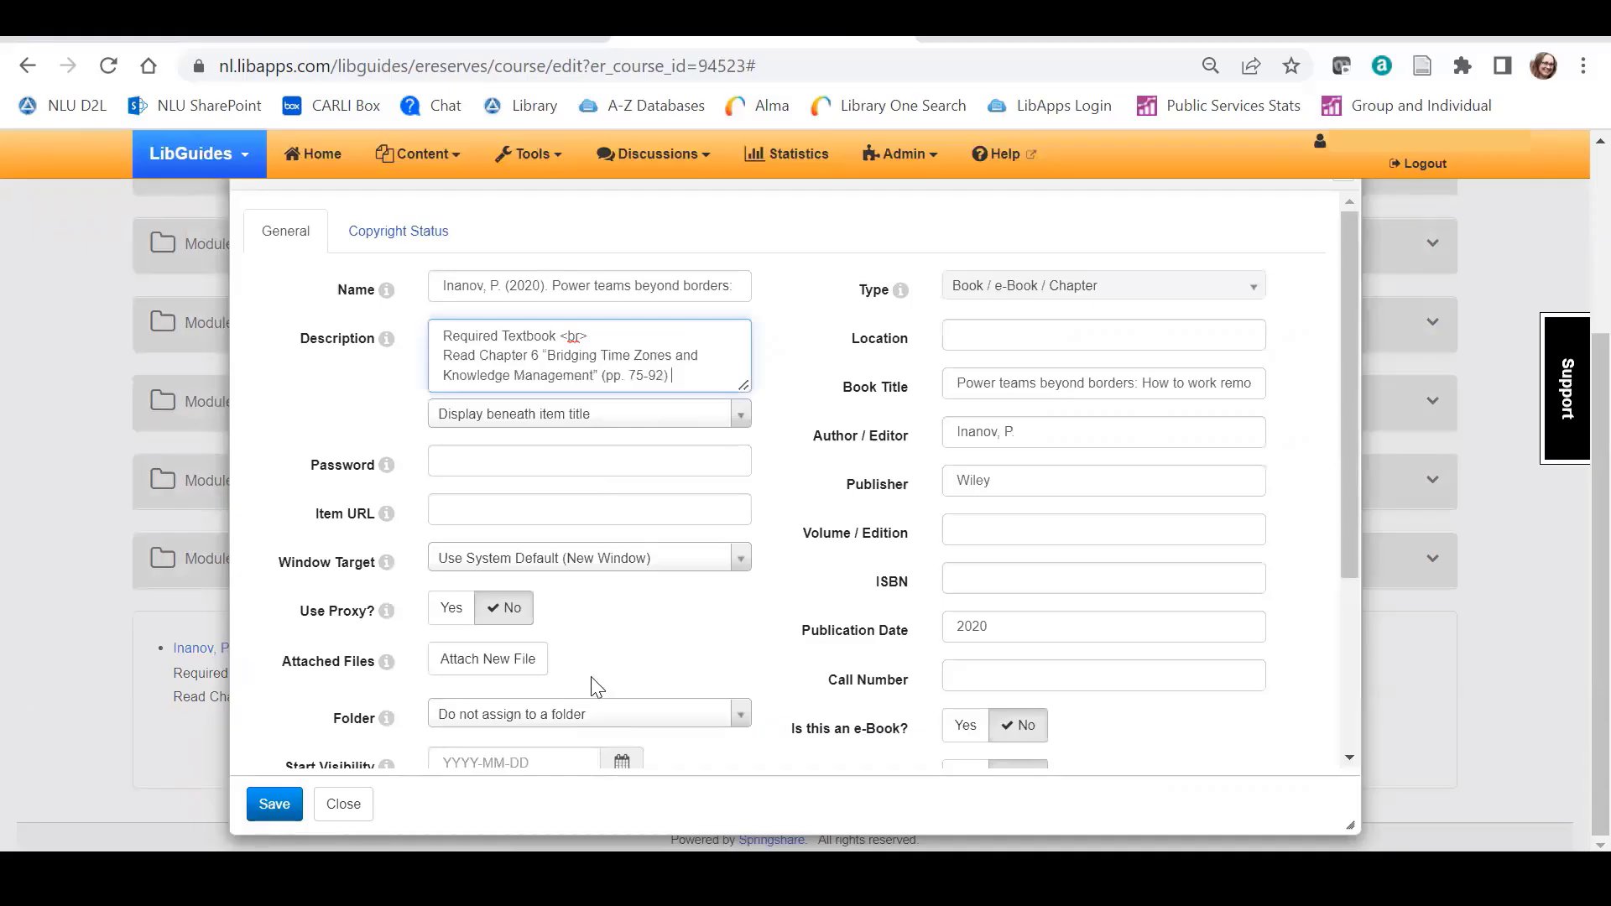
Step: Assign the copied textbook item to the Module 3 folder and save it
scroll(700, 608, "down", 1)
left_click(708, 596)
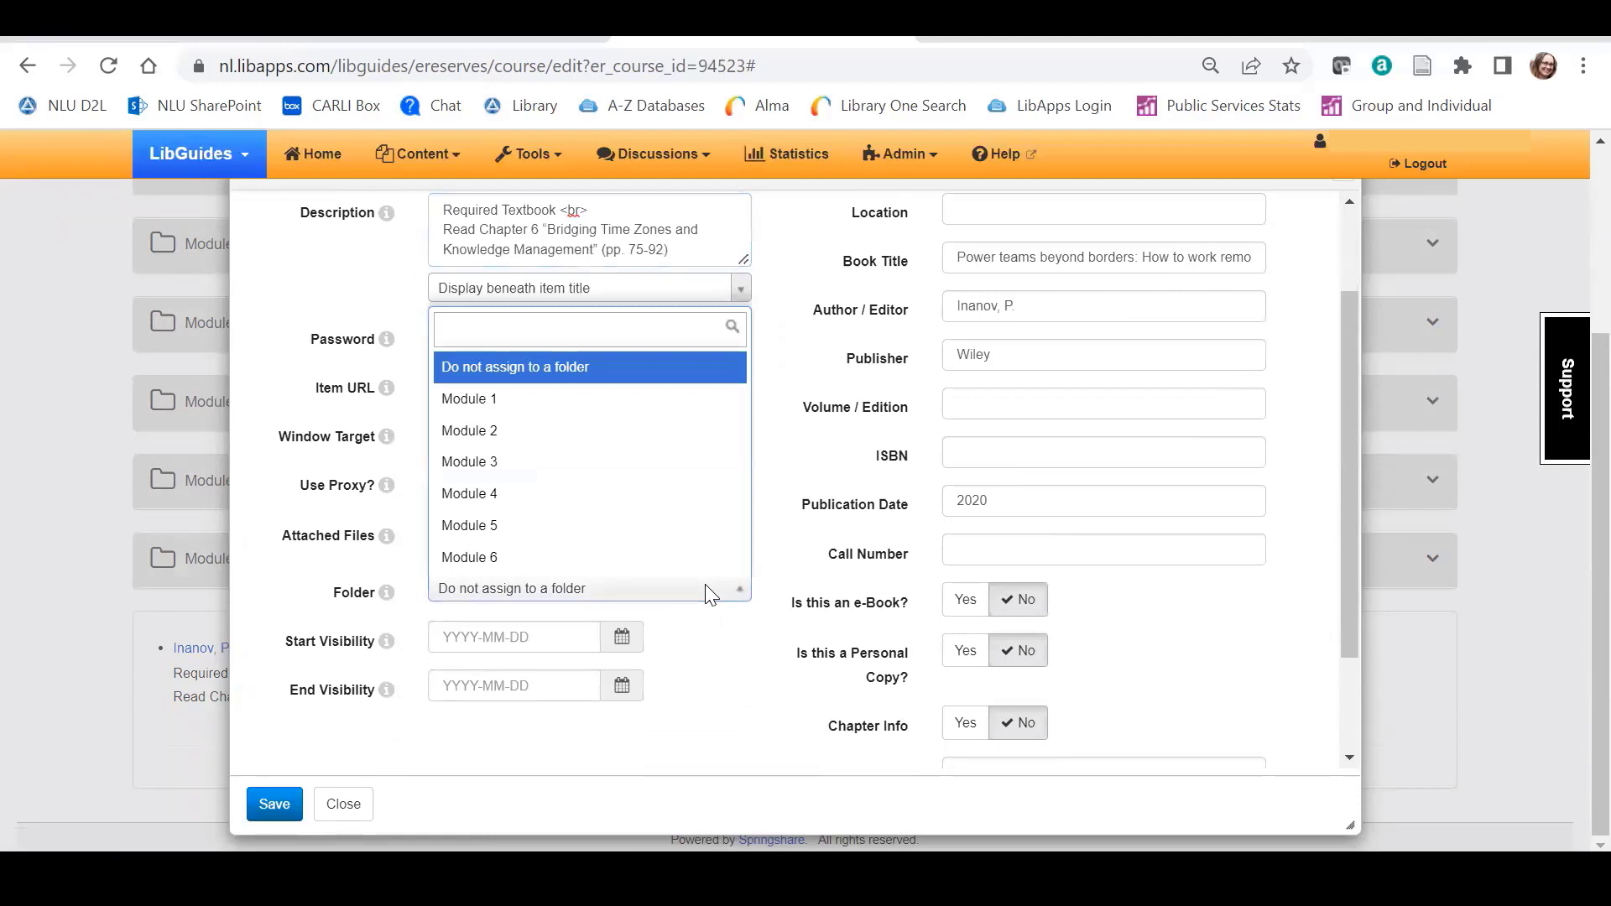
left_click(644, 463)
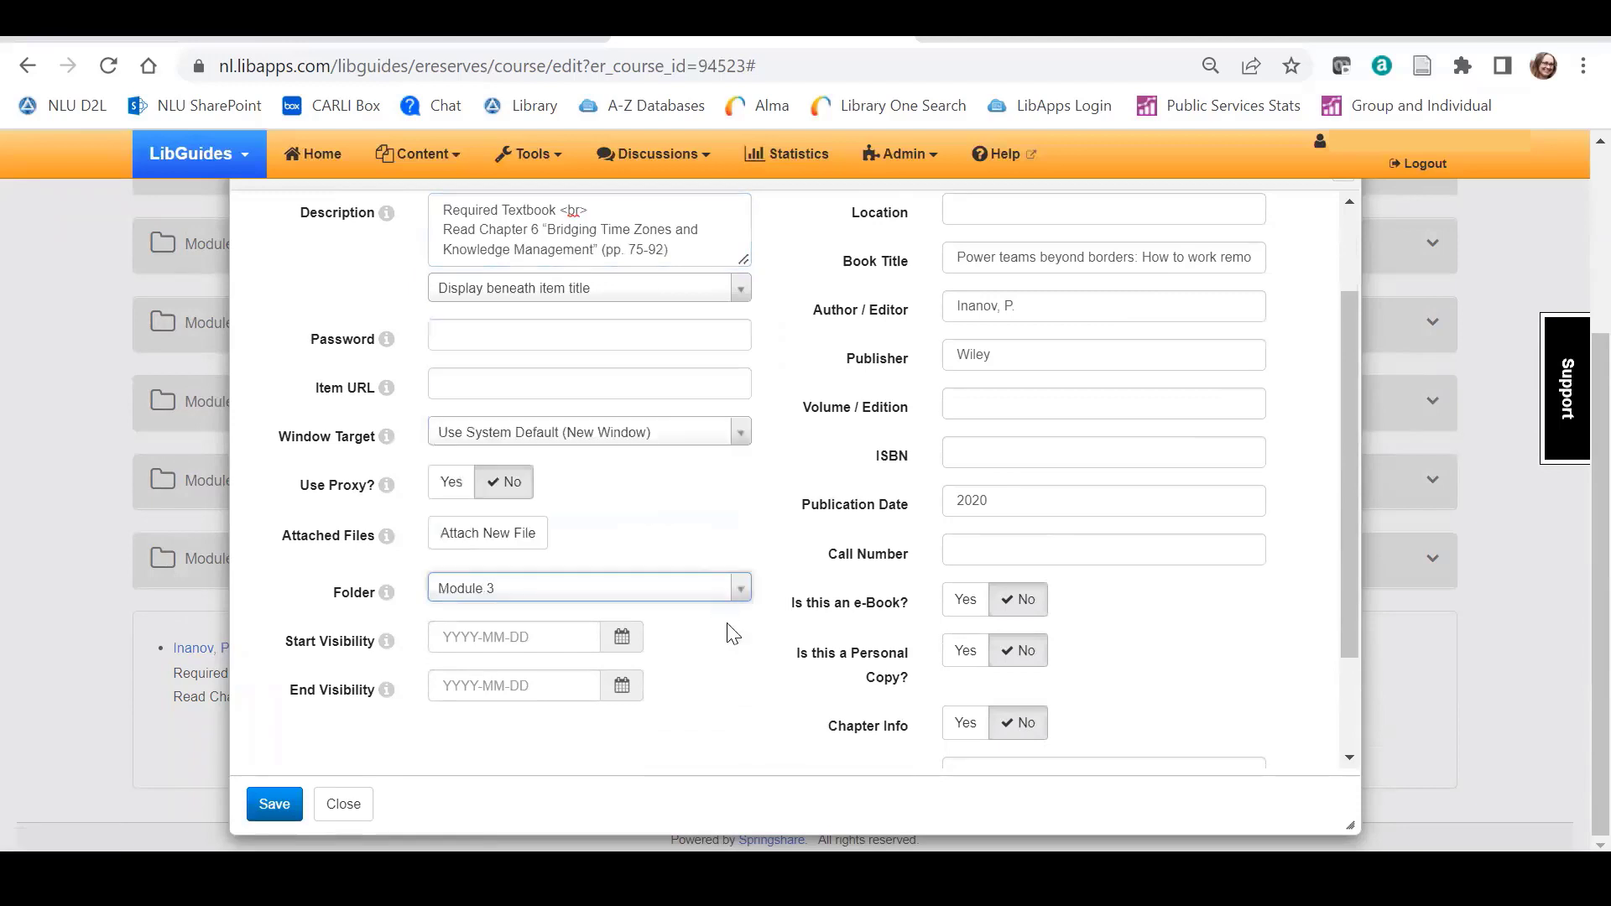
left_click(276, 807)
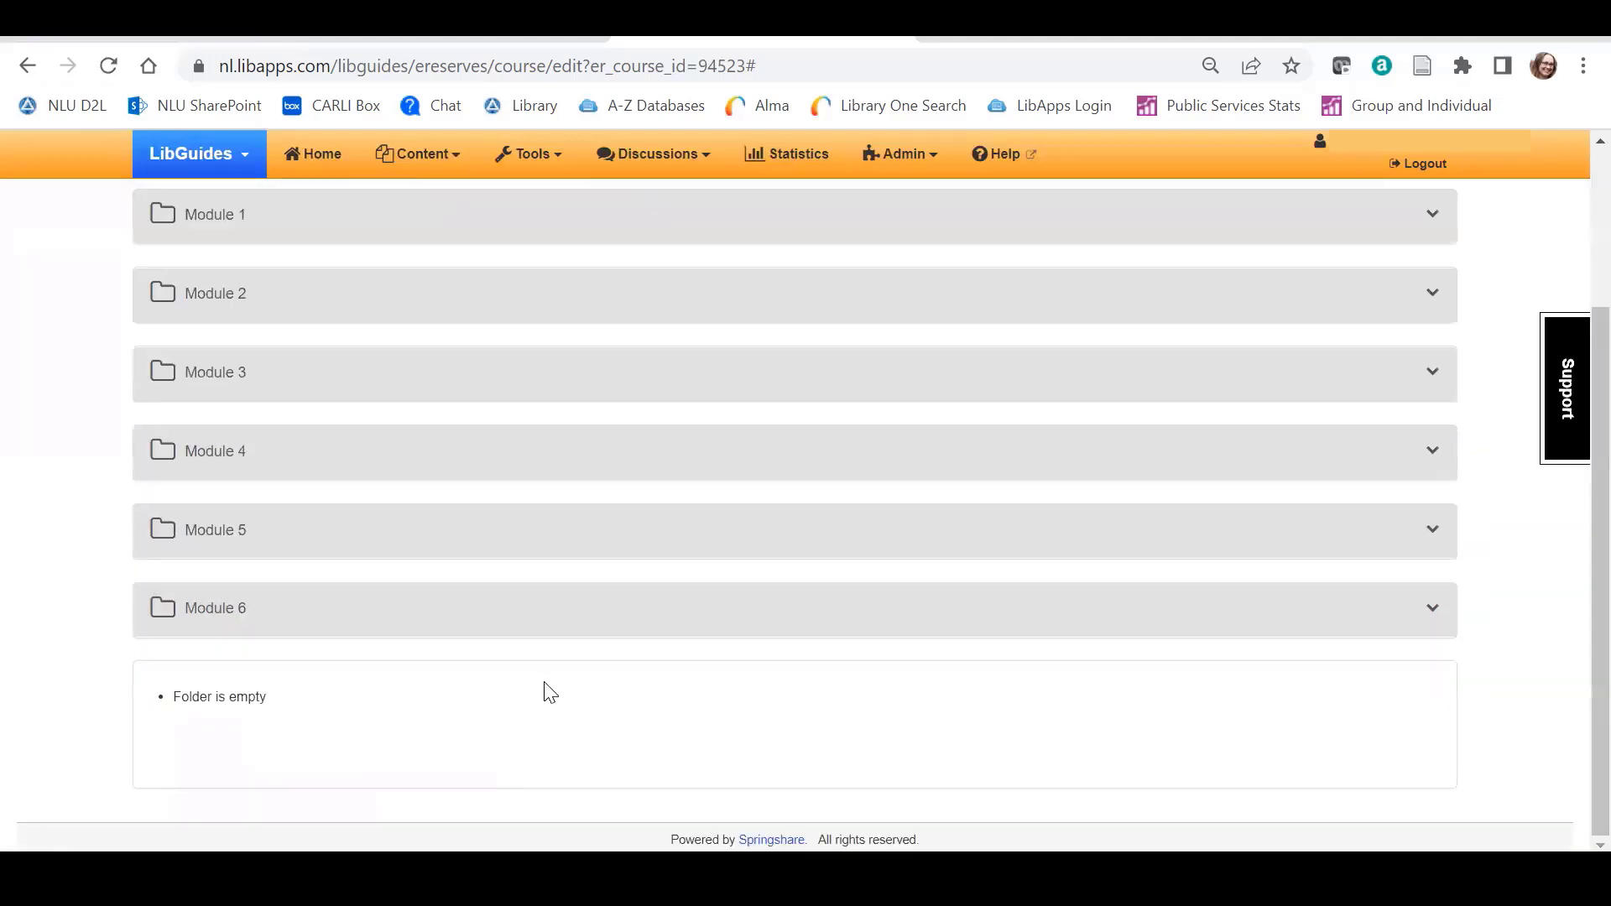
scroll(551, 687, "up", 3)
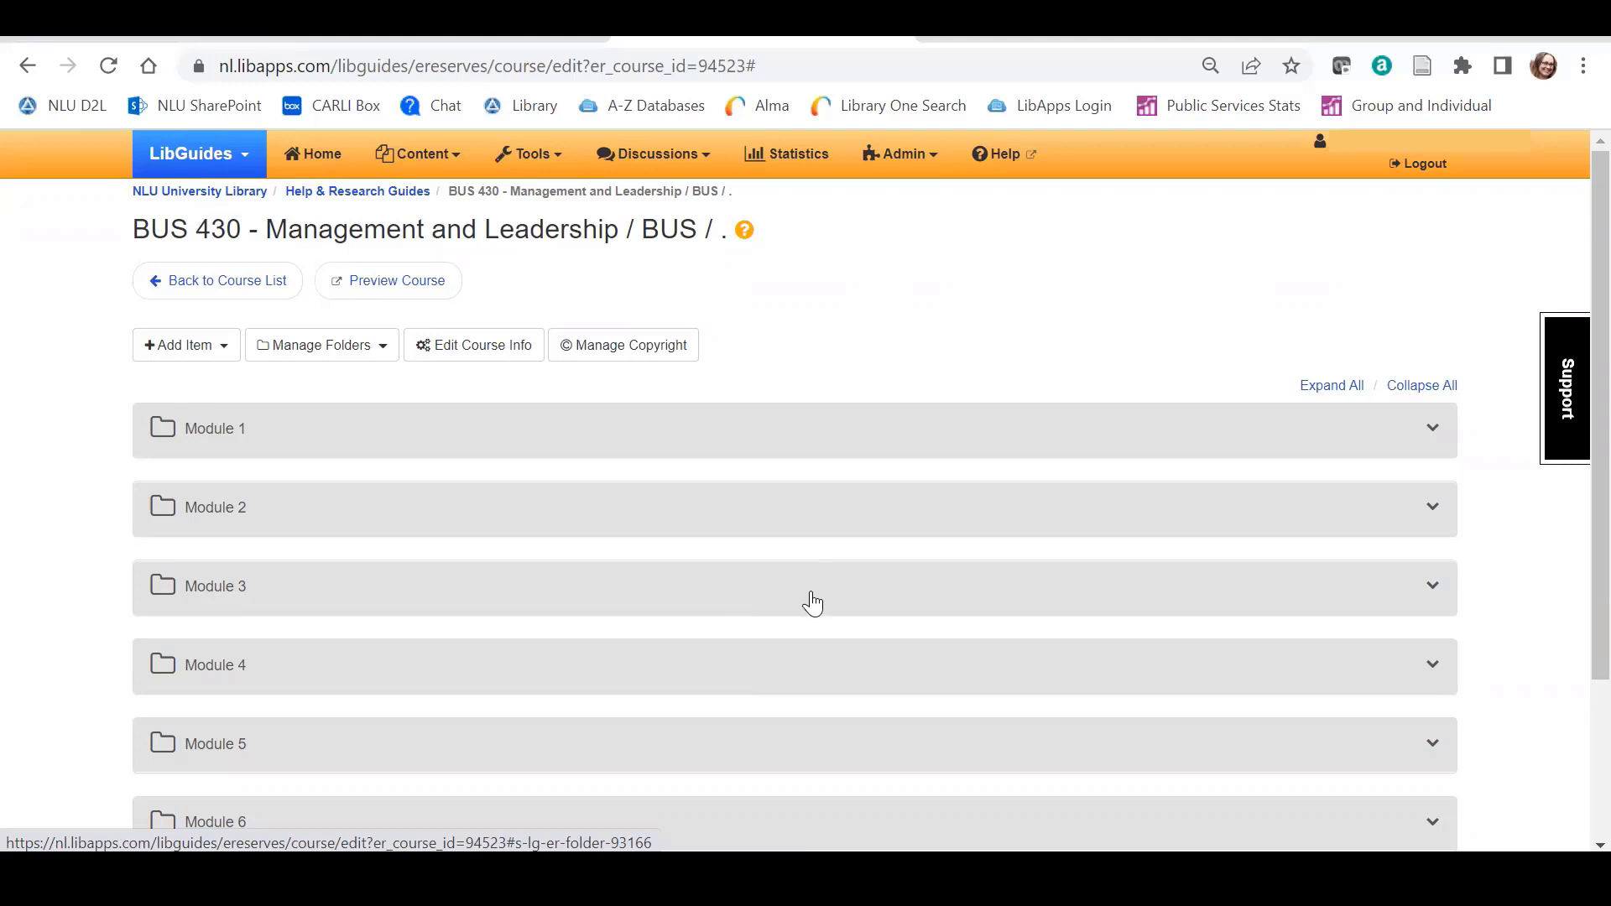
scroll(817, 599, "down", 1)
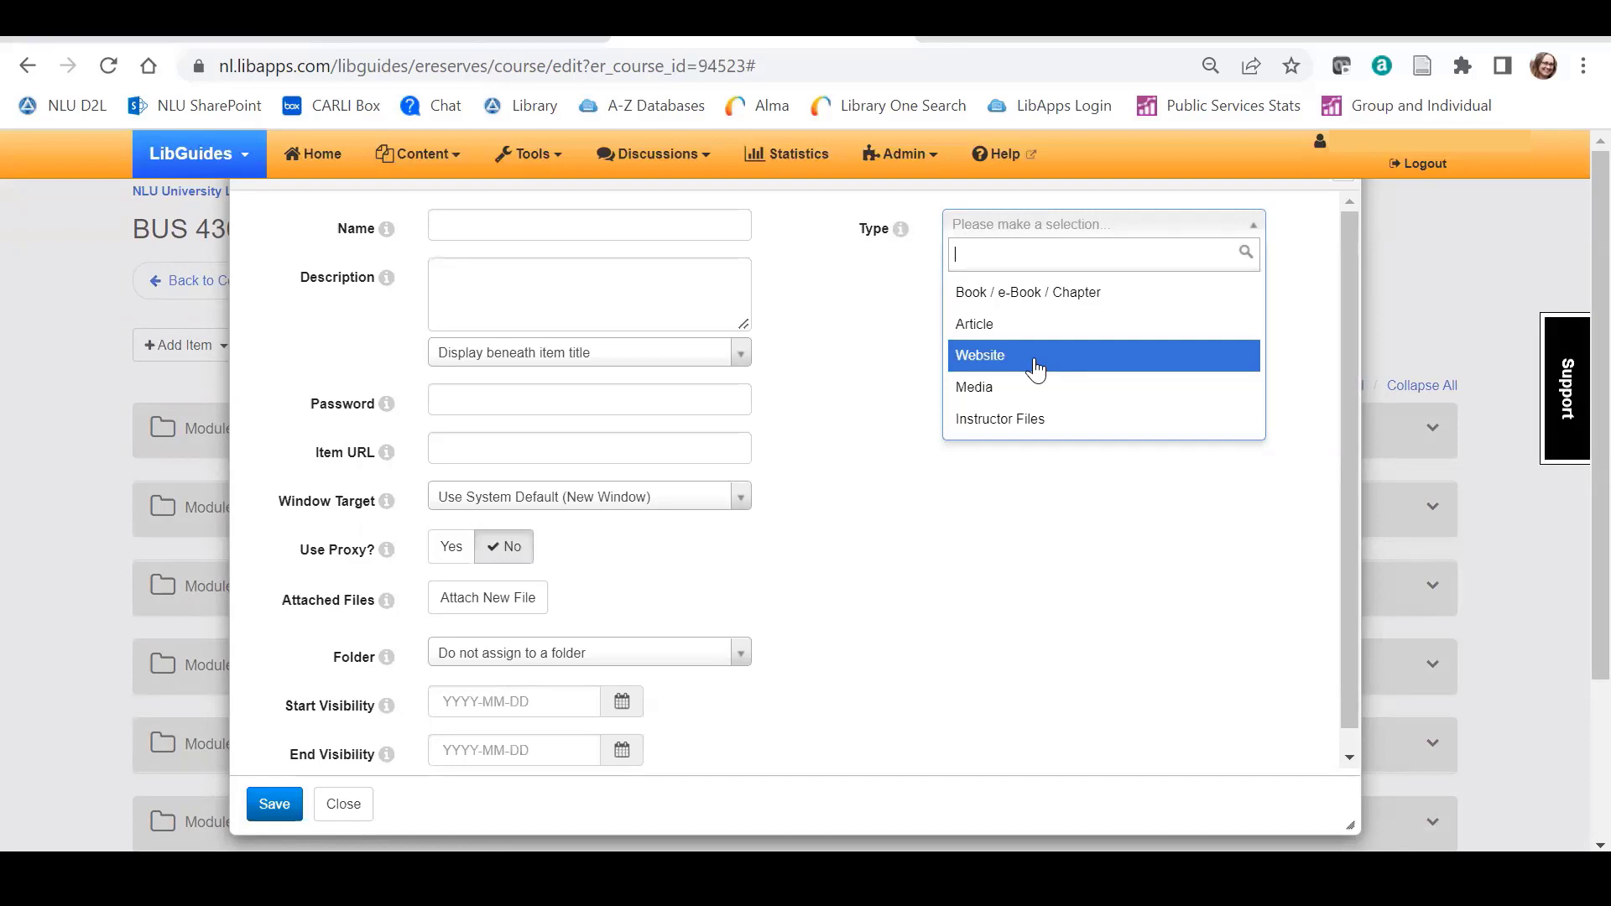
left_click(1037, 359)
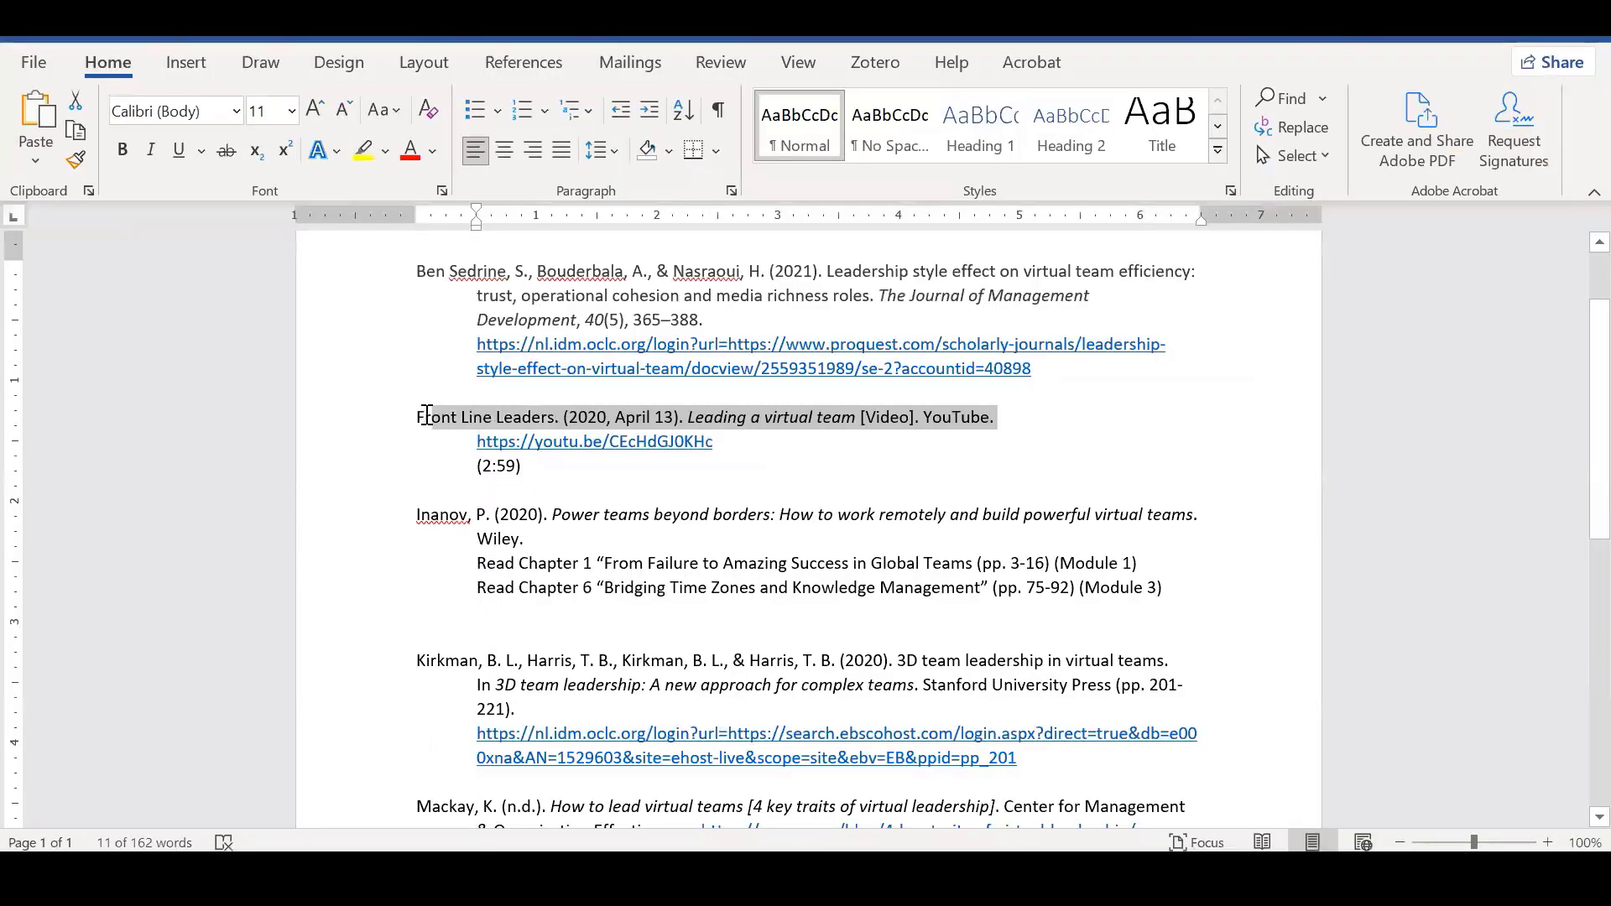
left_click_drag(424, 424, 452, 431)
triple_click(498, 468)
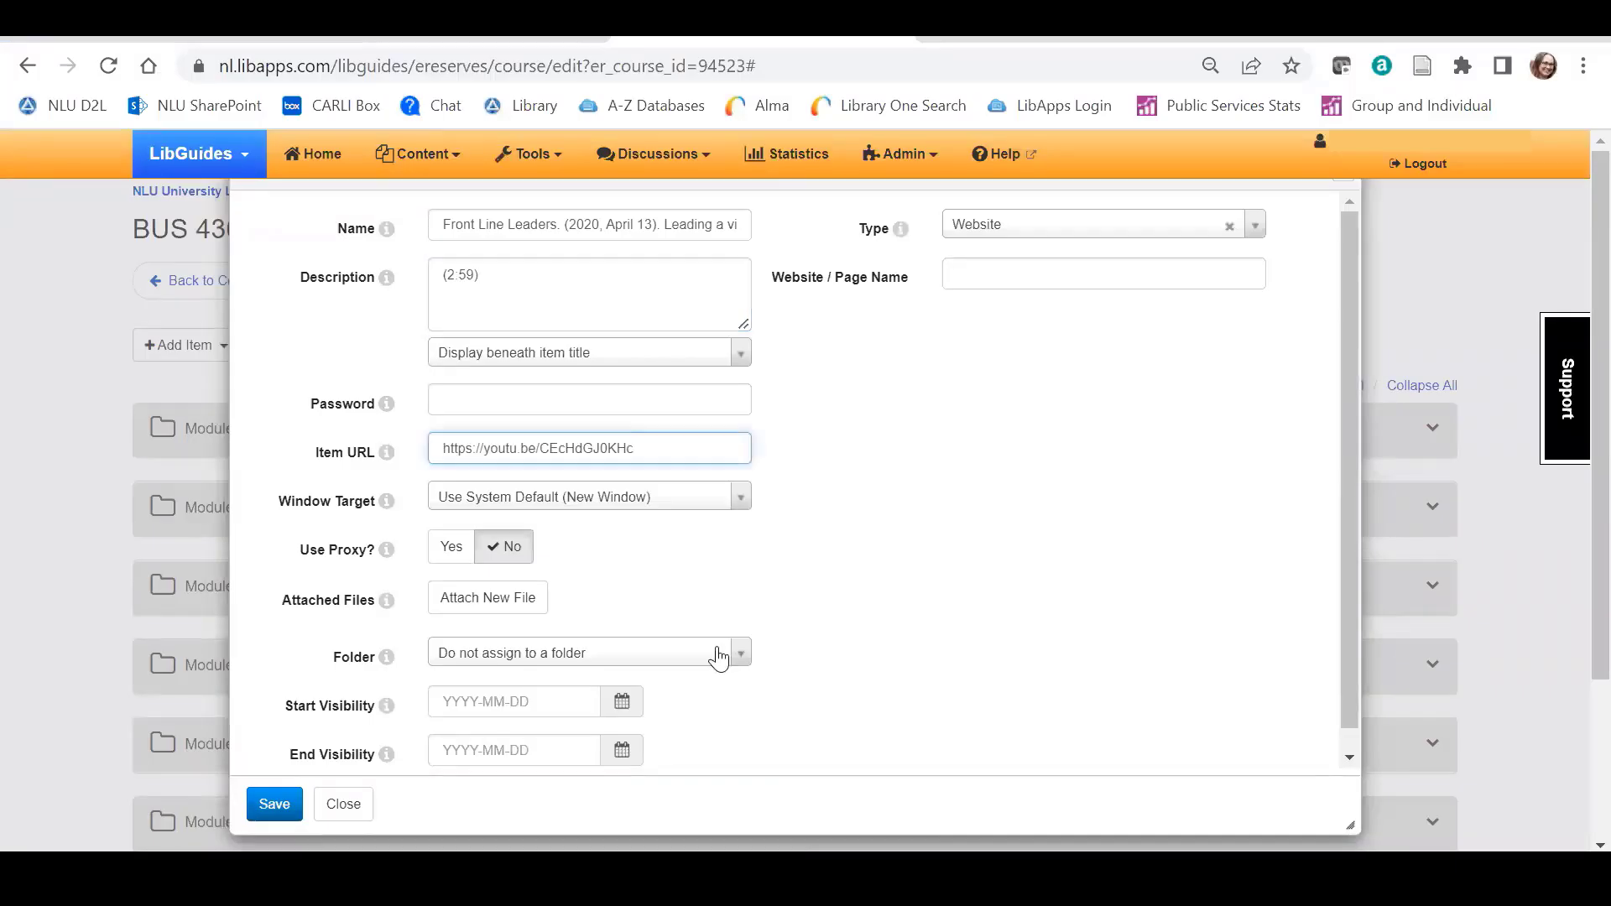
Step: Assign the video item to the Module 3 folder, set its website name to YouTube and save it
left_click(719, 654)
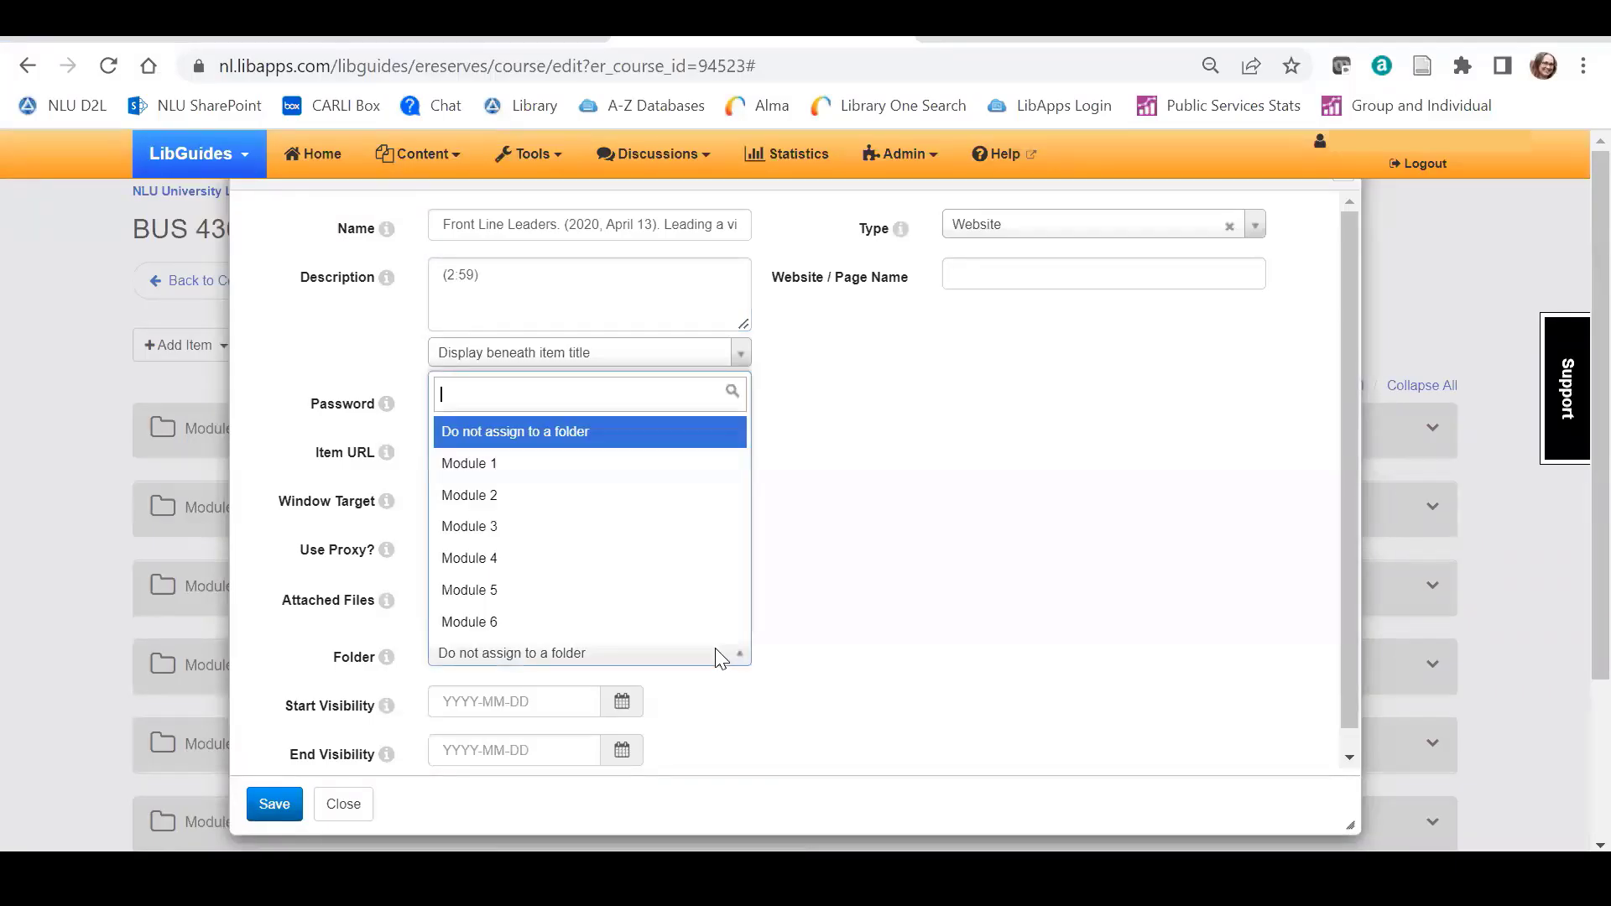
left_click(647, 527)
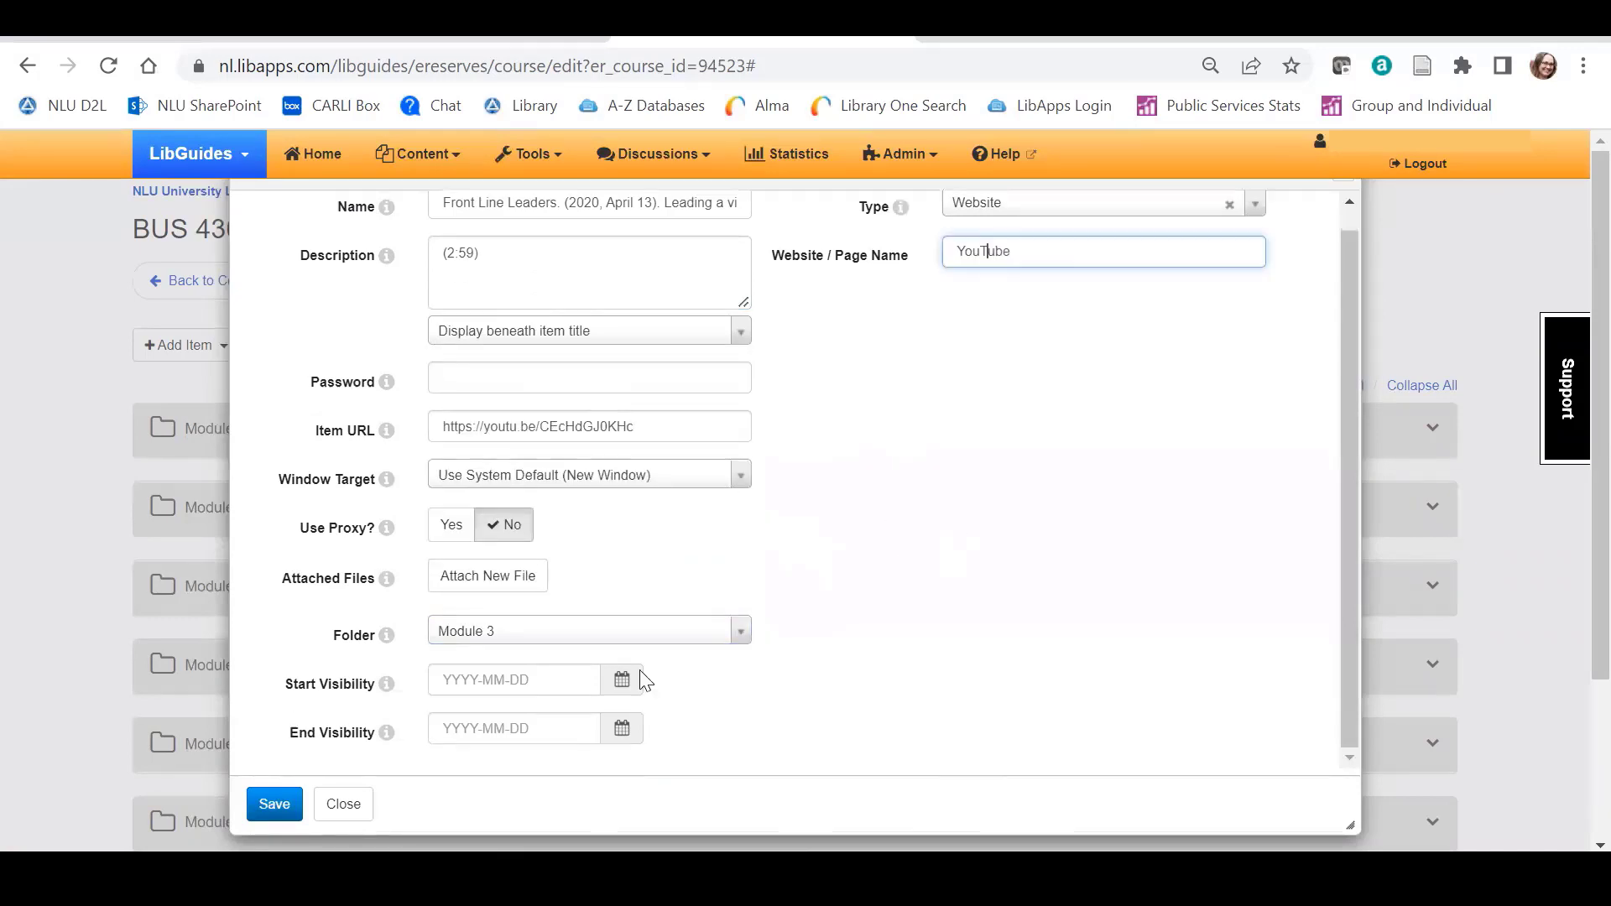
left_click(271, 804)
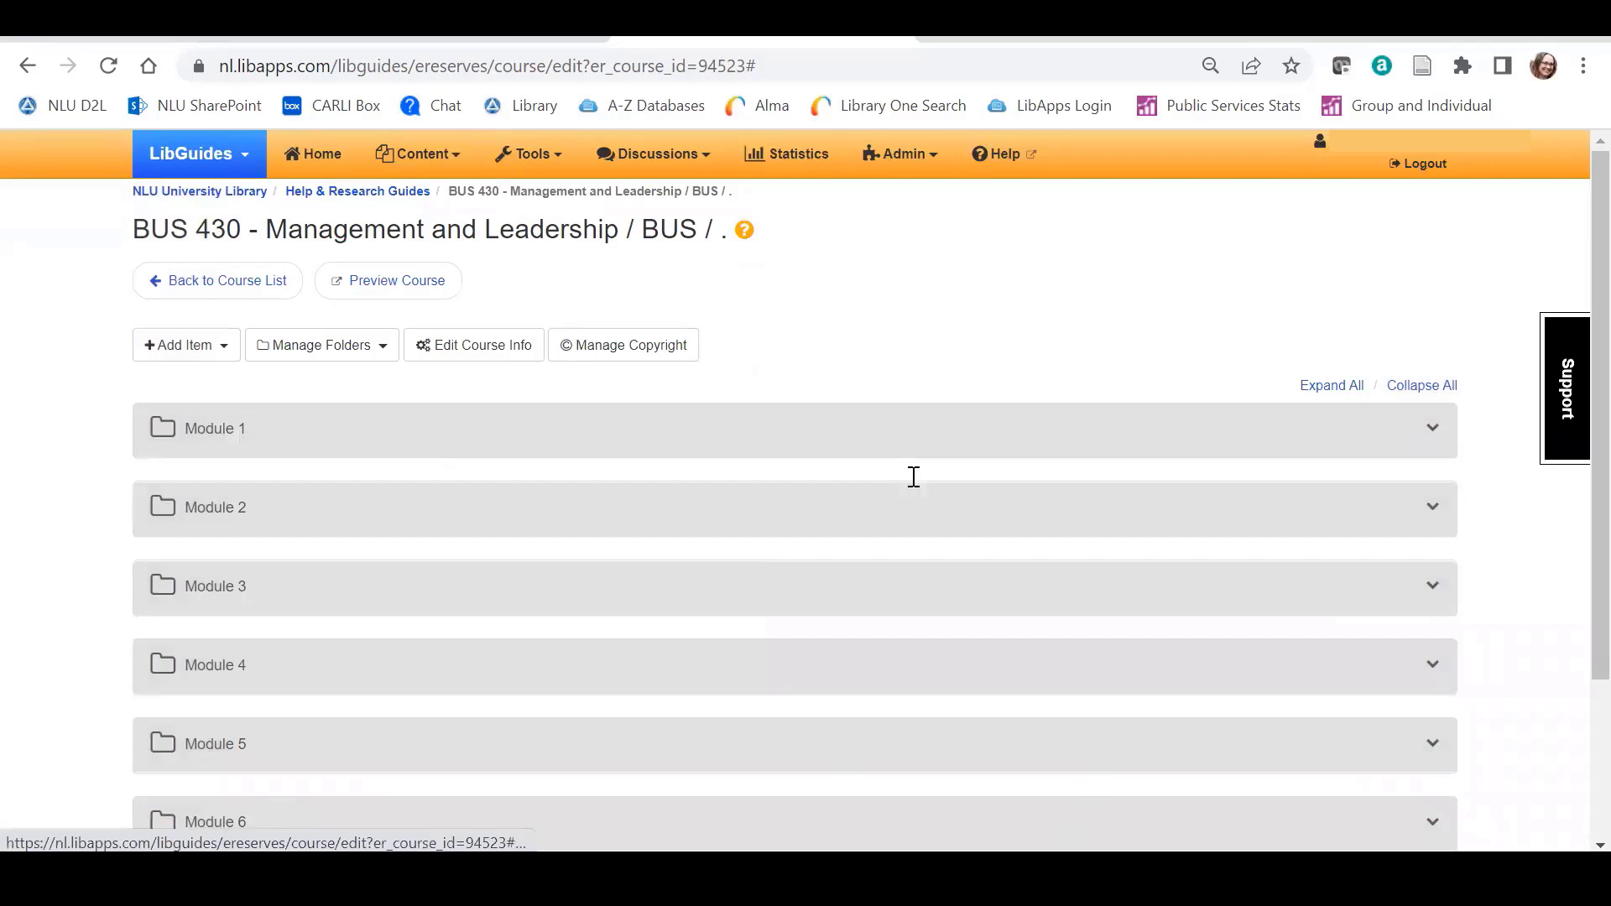
Step: Create a new Media item and copy the Word citation for Managing a virtual team [Video], Films on Demand, into its name
key("alt+Tab")
scroll(911, 477, "down", 3)
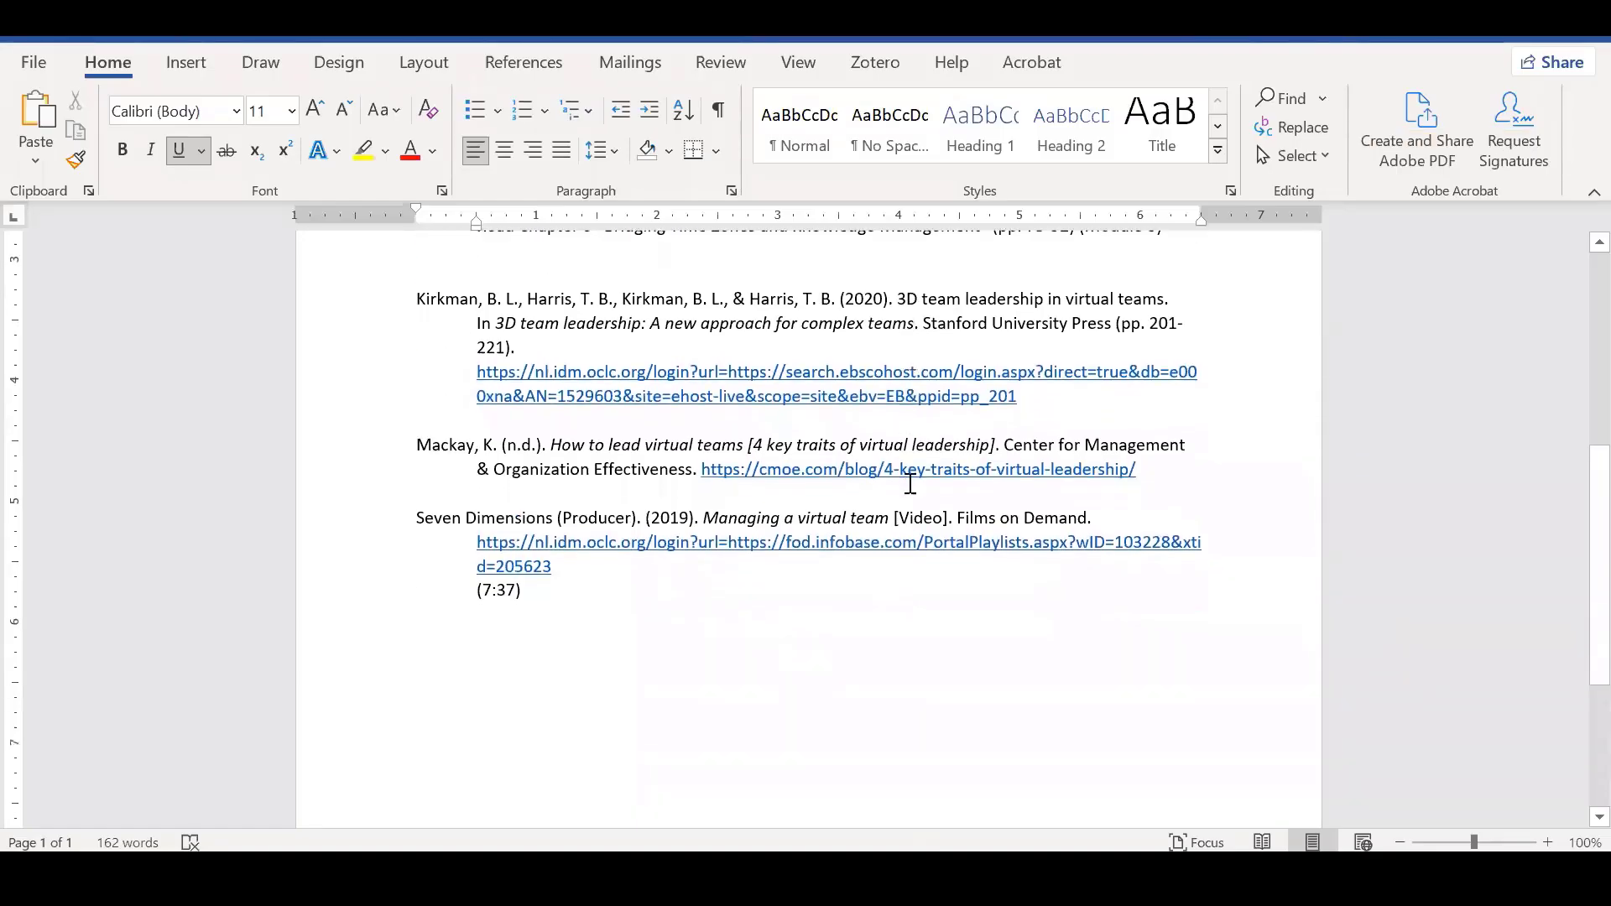
left_click_drag(1094, 516, 417, 515)
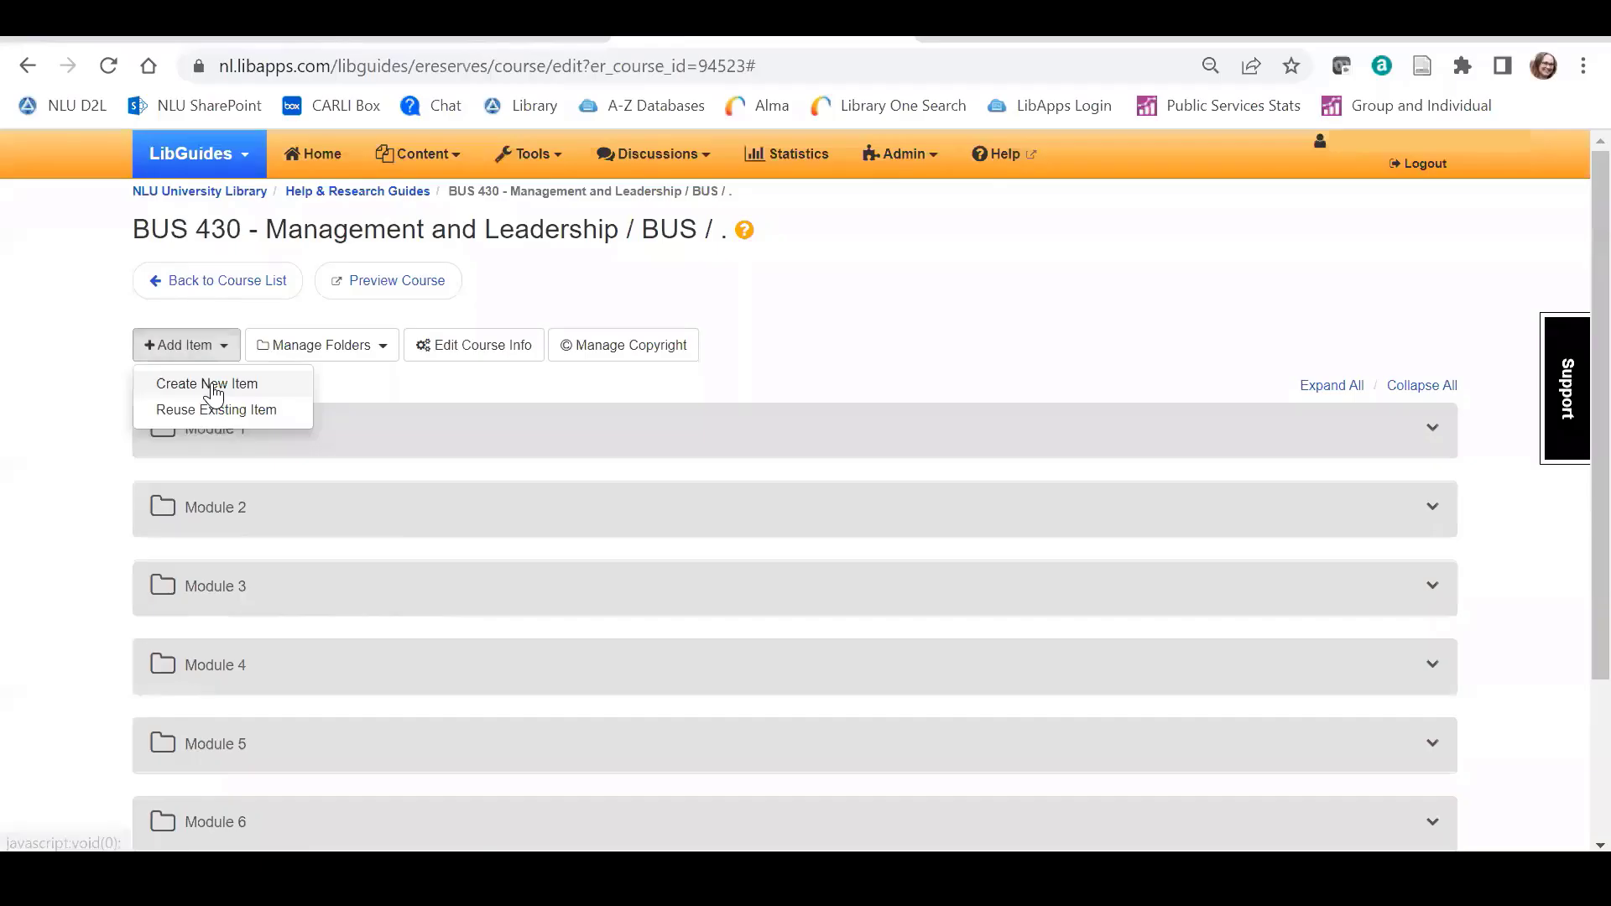
left_click(219, 382)
left_click(1187, 234)
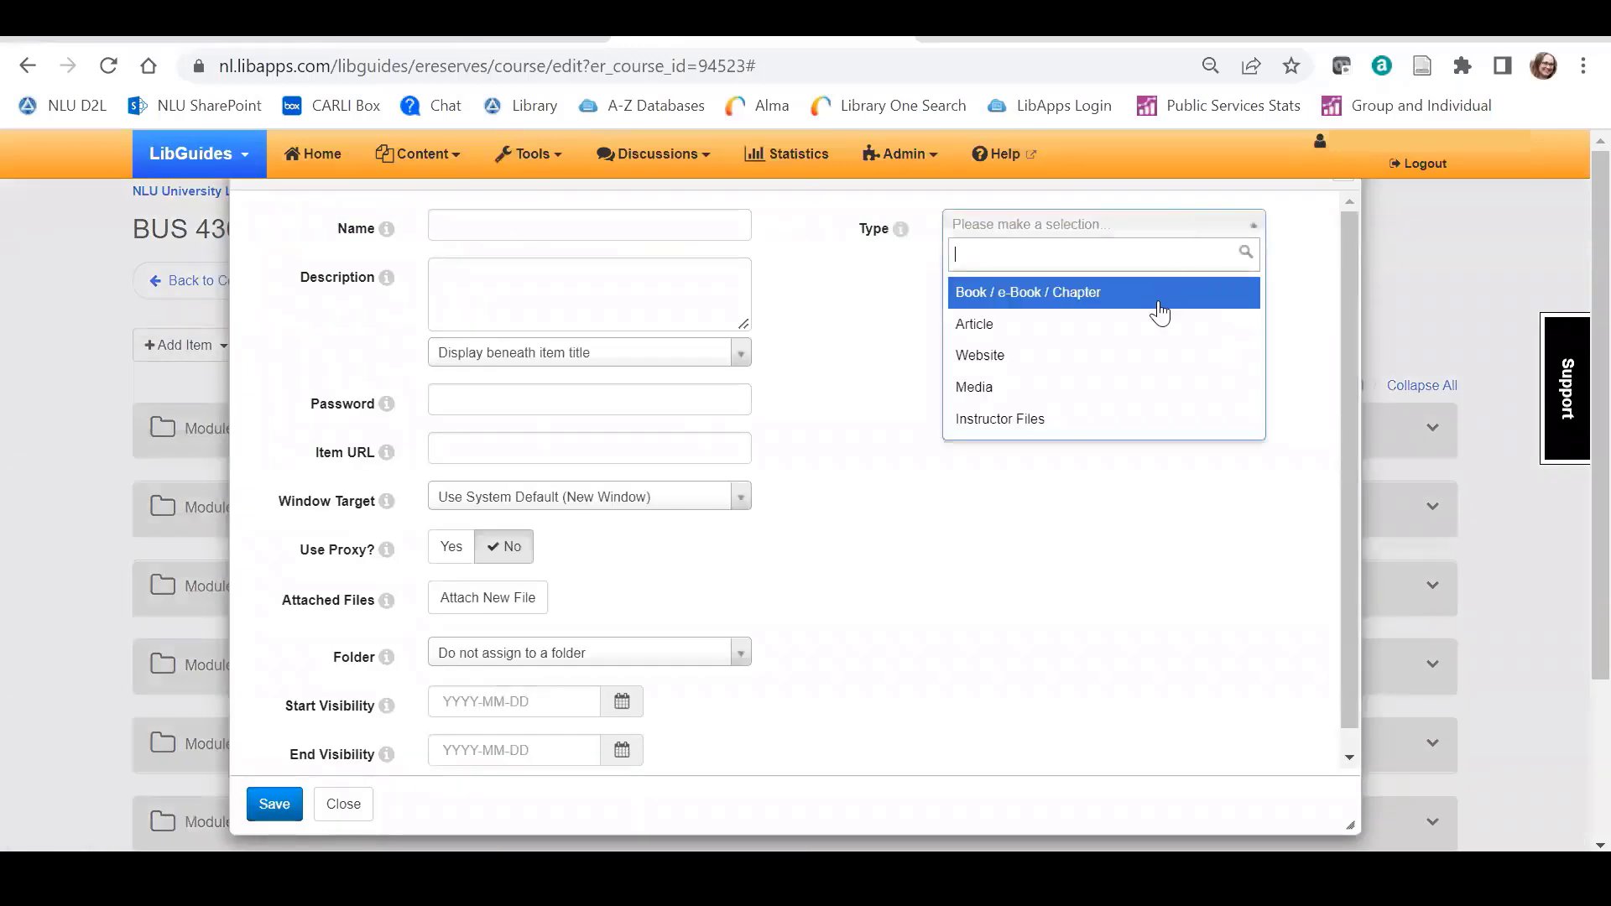
left_click(1137, 385)
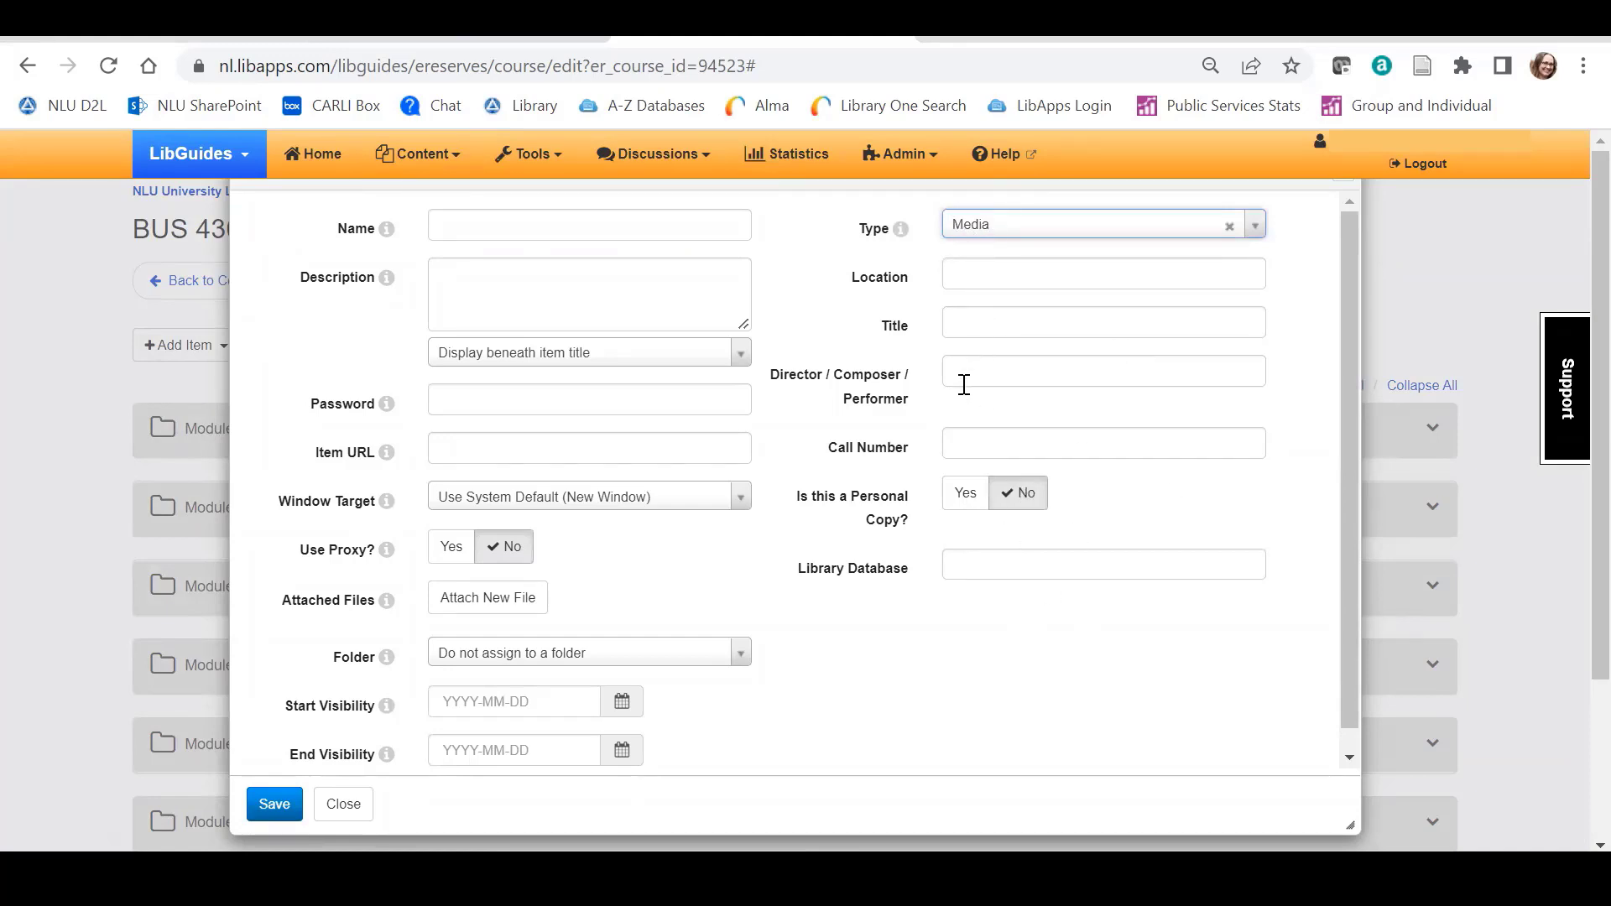
left_click(439, 230)
type("Managing a virtual team [Video]. Films on Demand.")
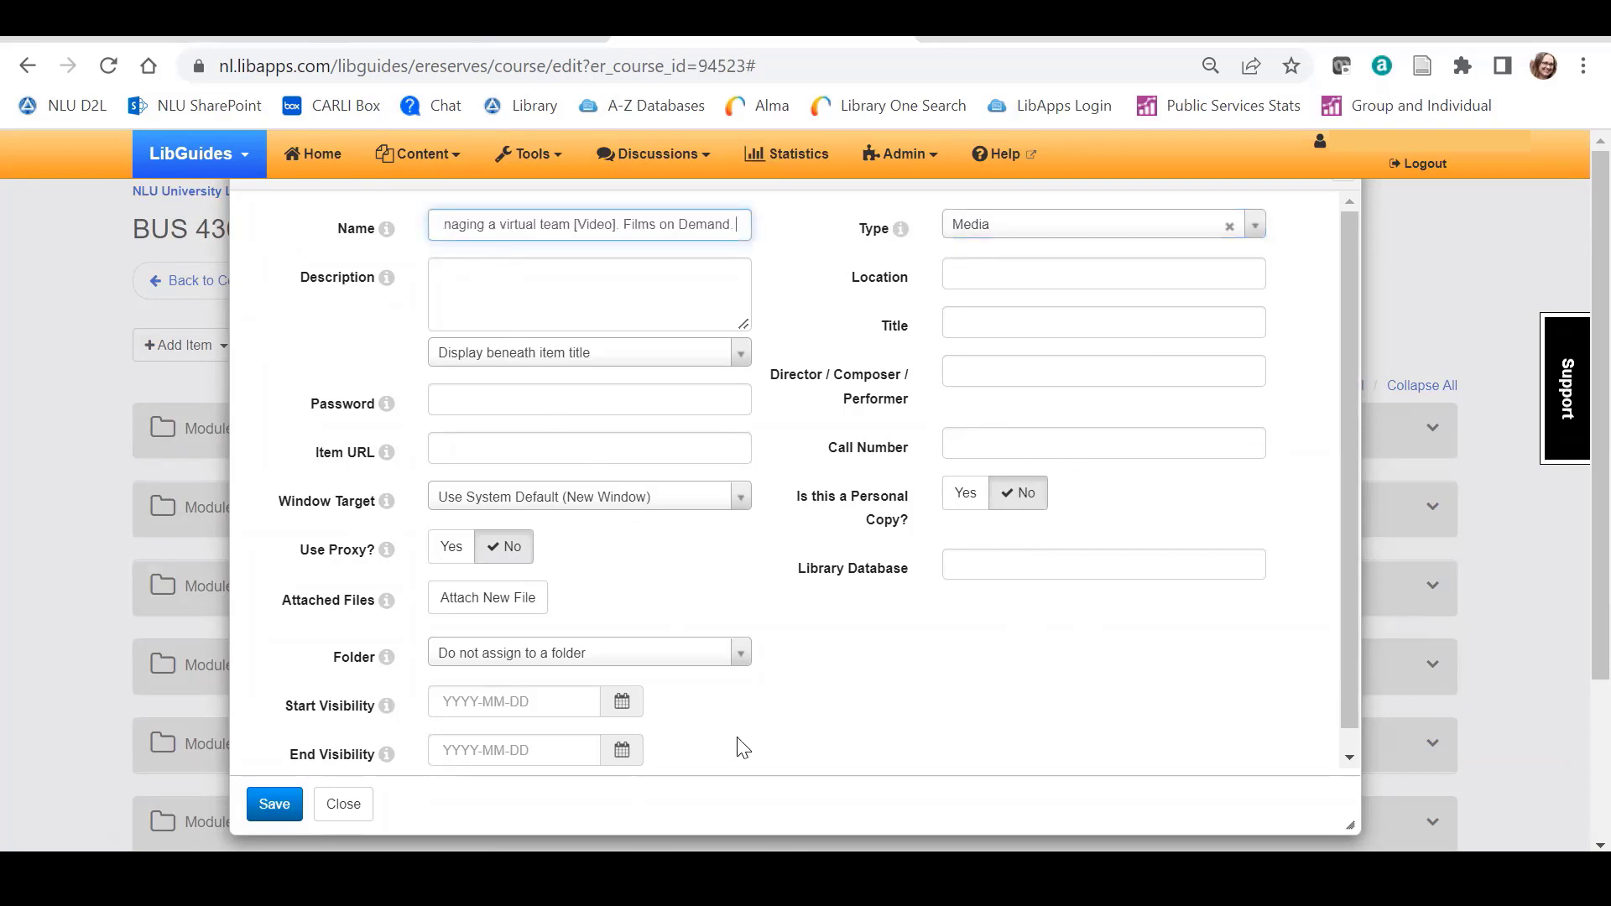
Step: Describe the media item as (7:37) and copy its Films on Demand link from the Word list
left_click(781, 874)
left_click(755, 875)
left_click(496, 299)
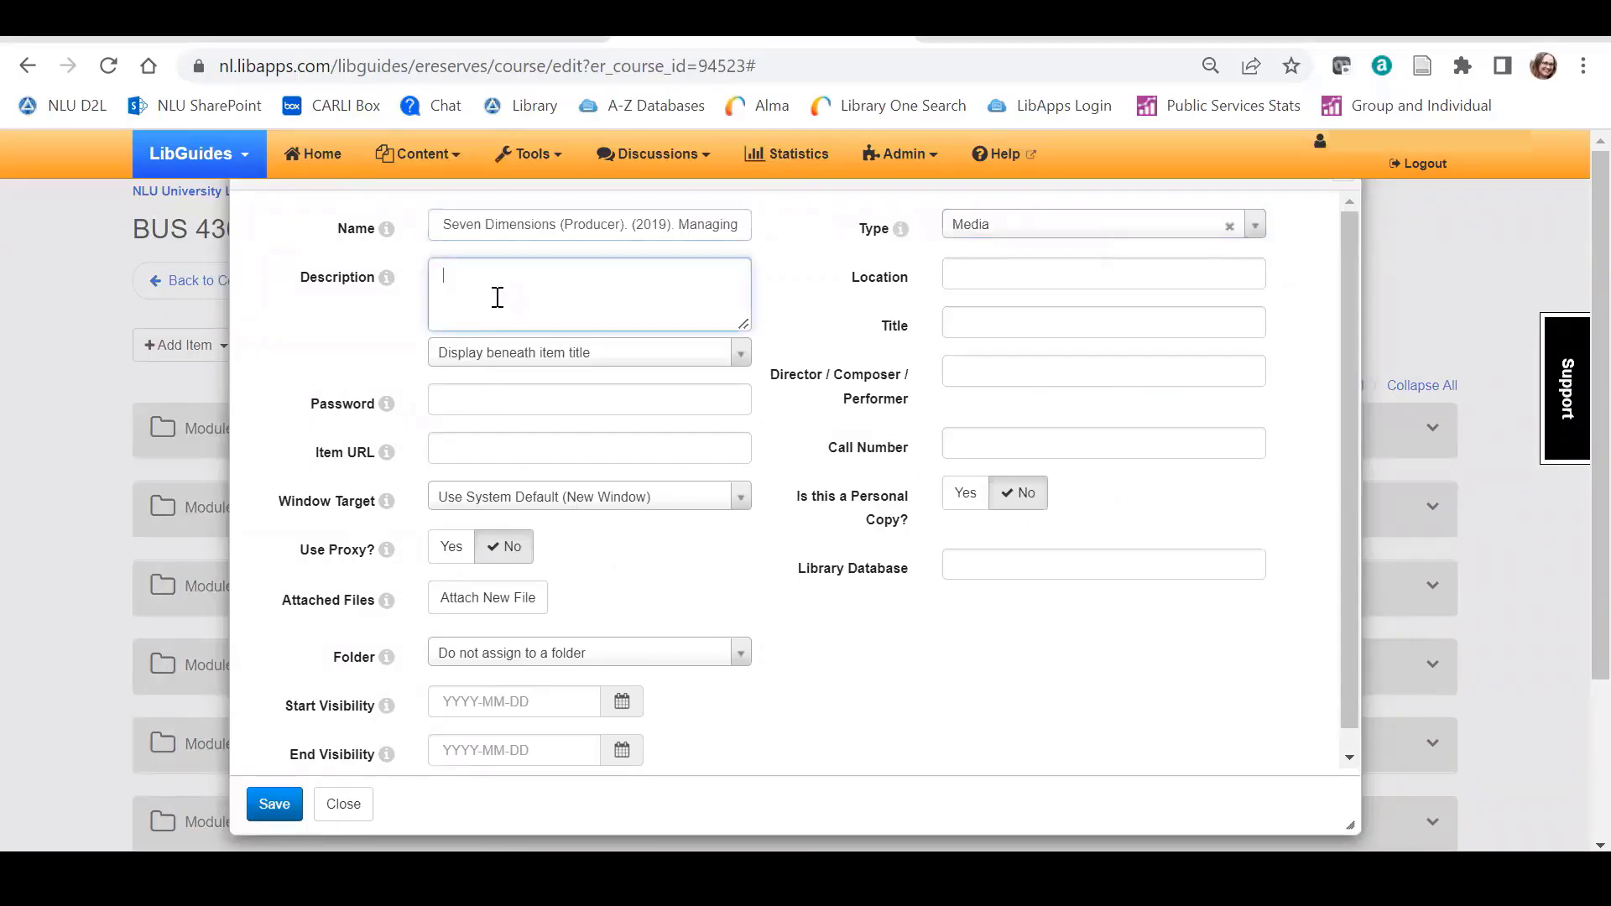
type("(7:37)")
key("alt+Tab")
right_click(640, 546)
left_click(728, 260)
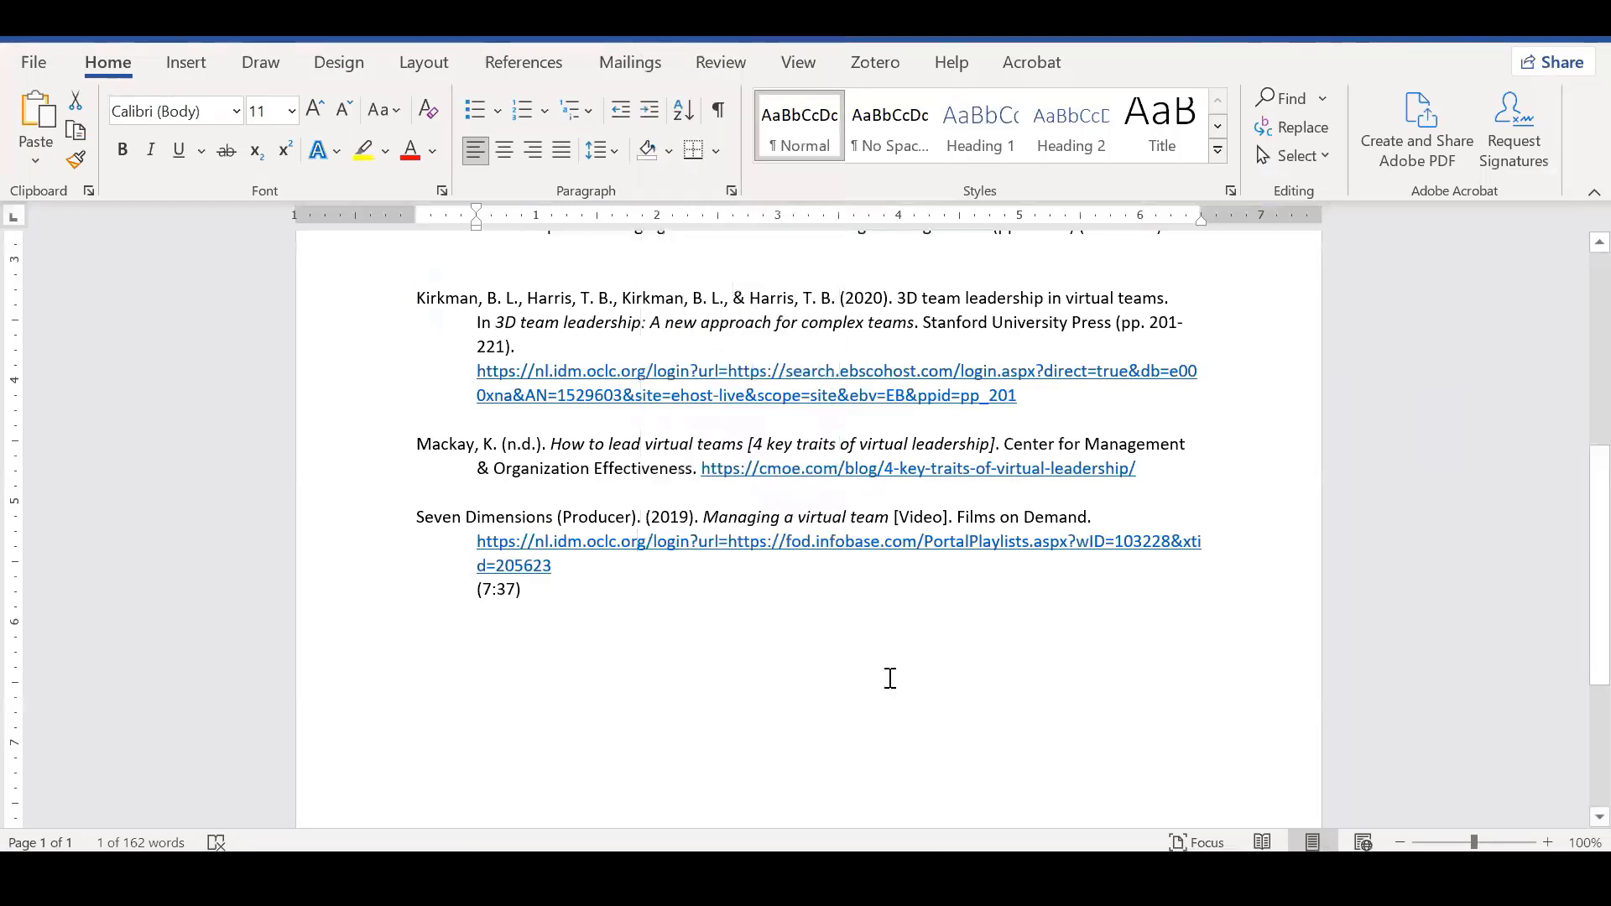
Step: Paste the copied Films on Demand link as the media item's URL and assign the item to the Module 3 folder
key("alt+Tab")
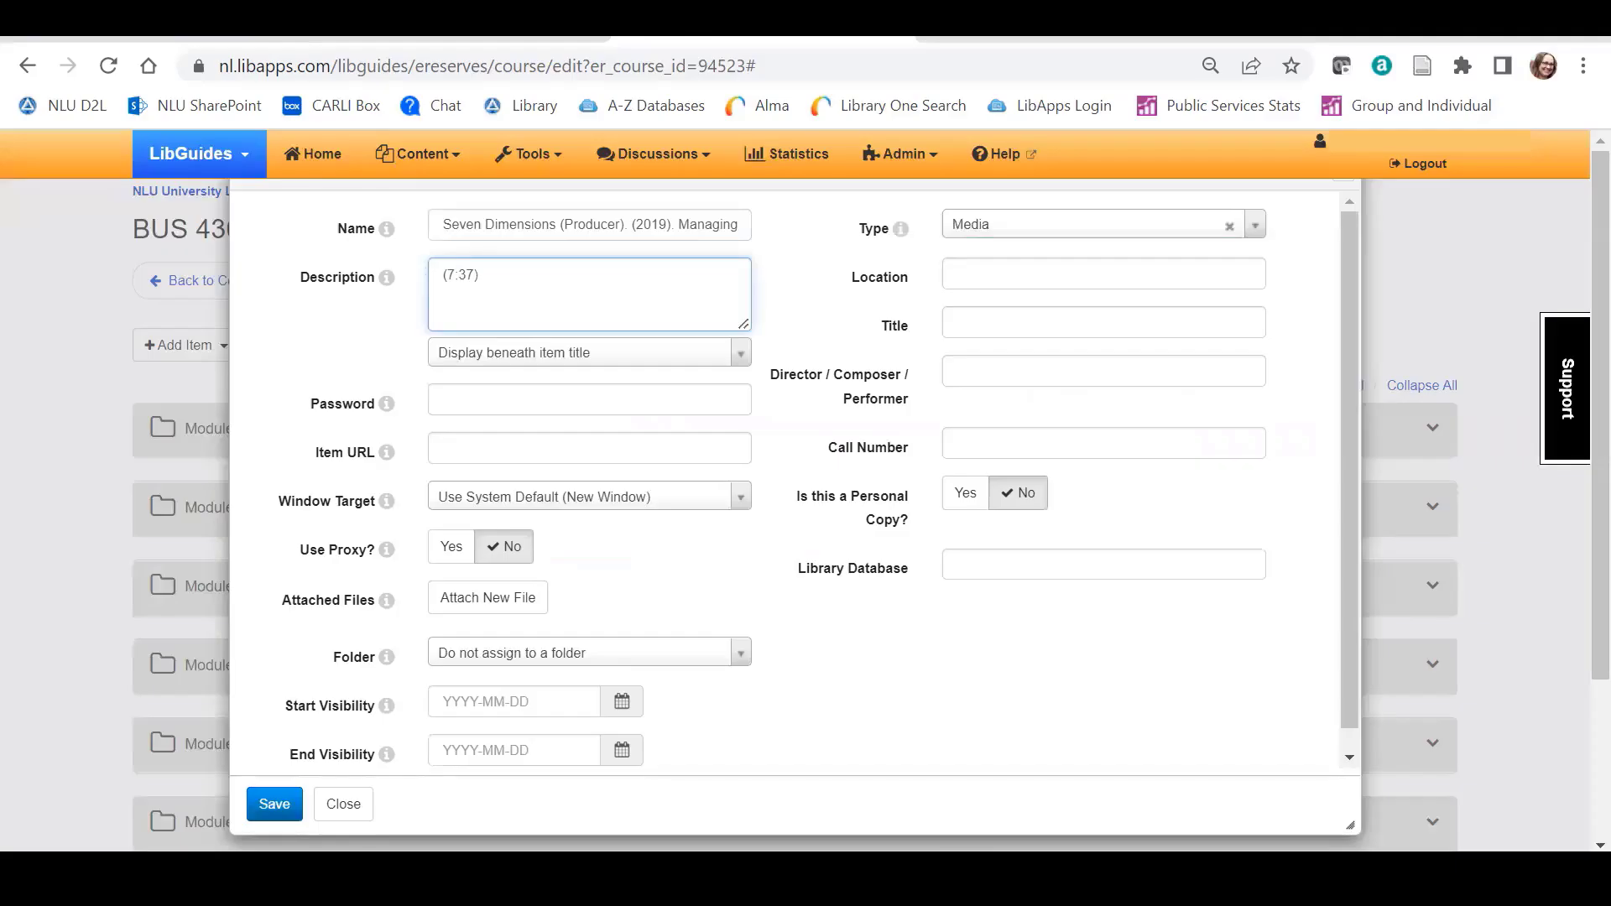
left_click(458, 448)
key("ctrl+v")
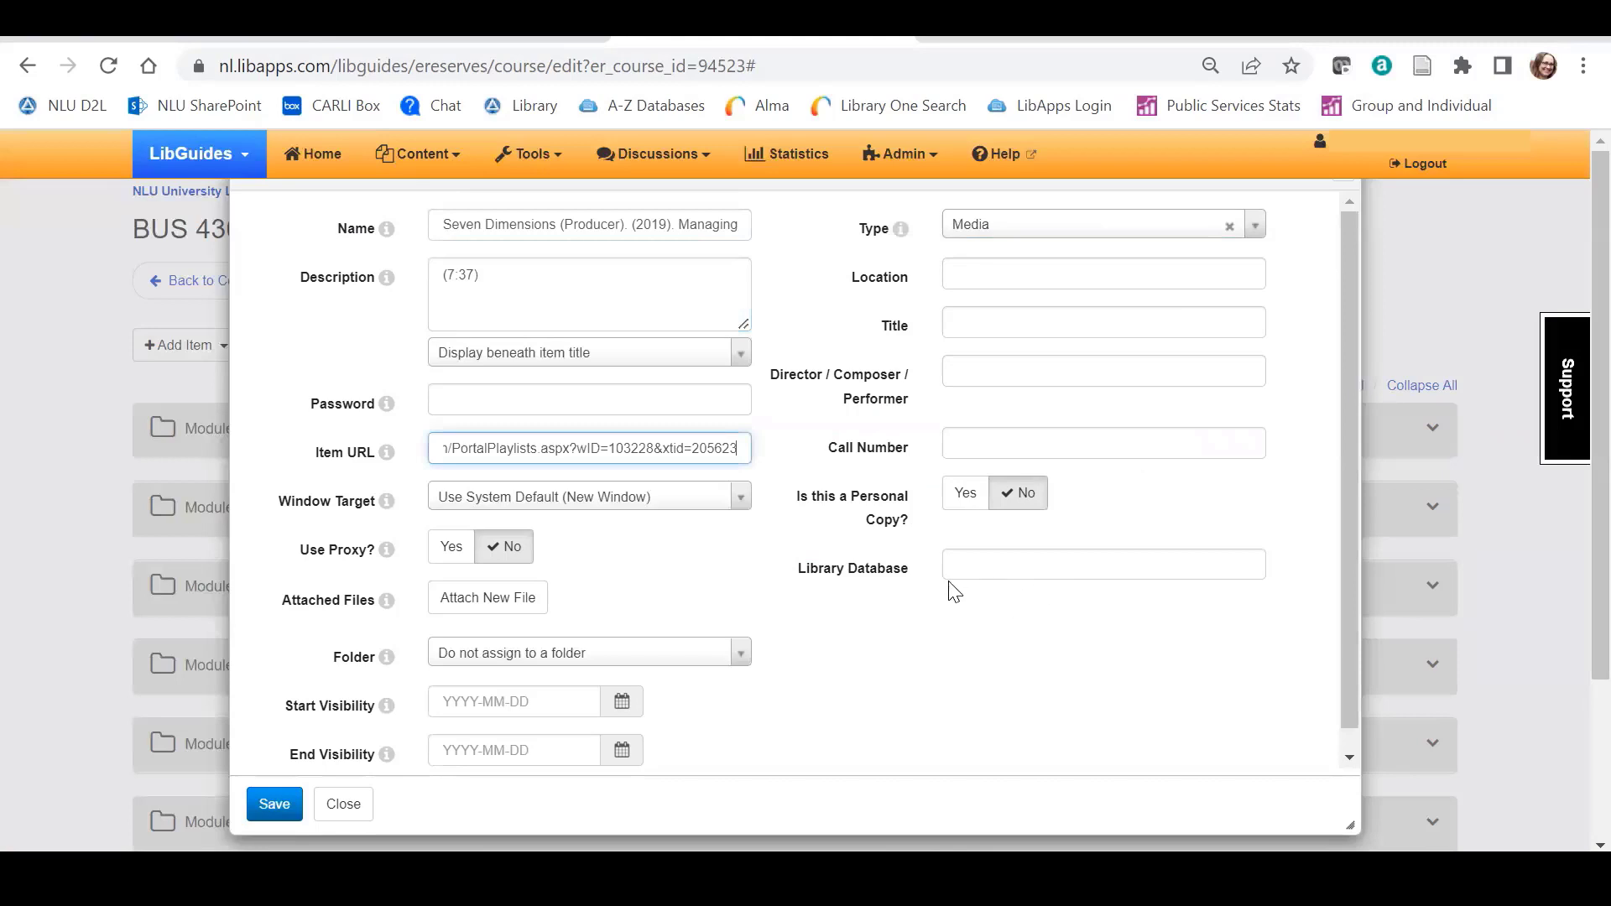
left_click(617, 663)
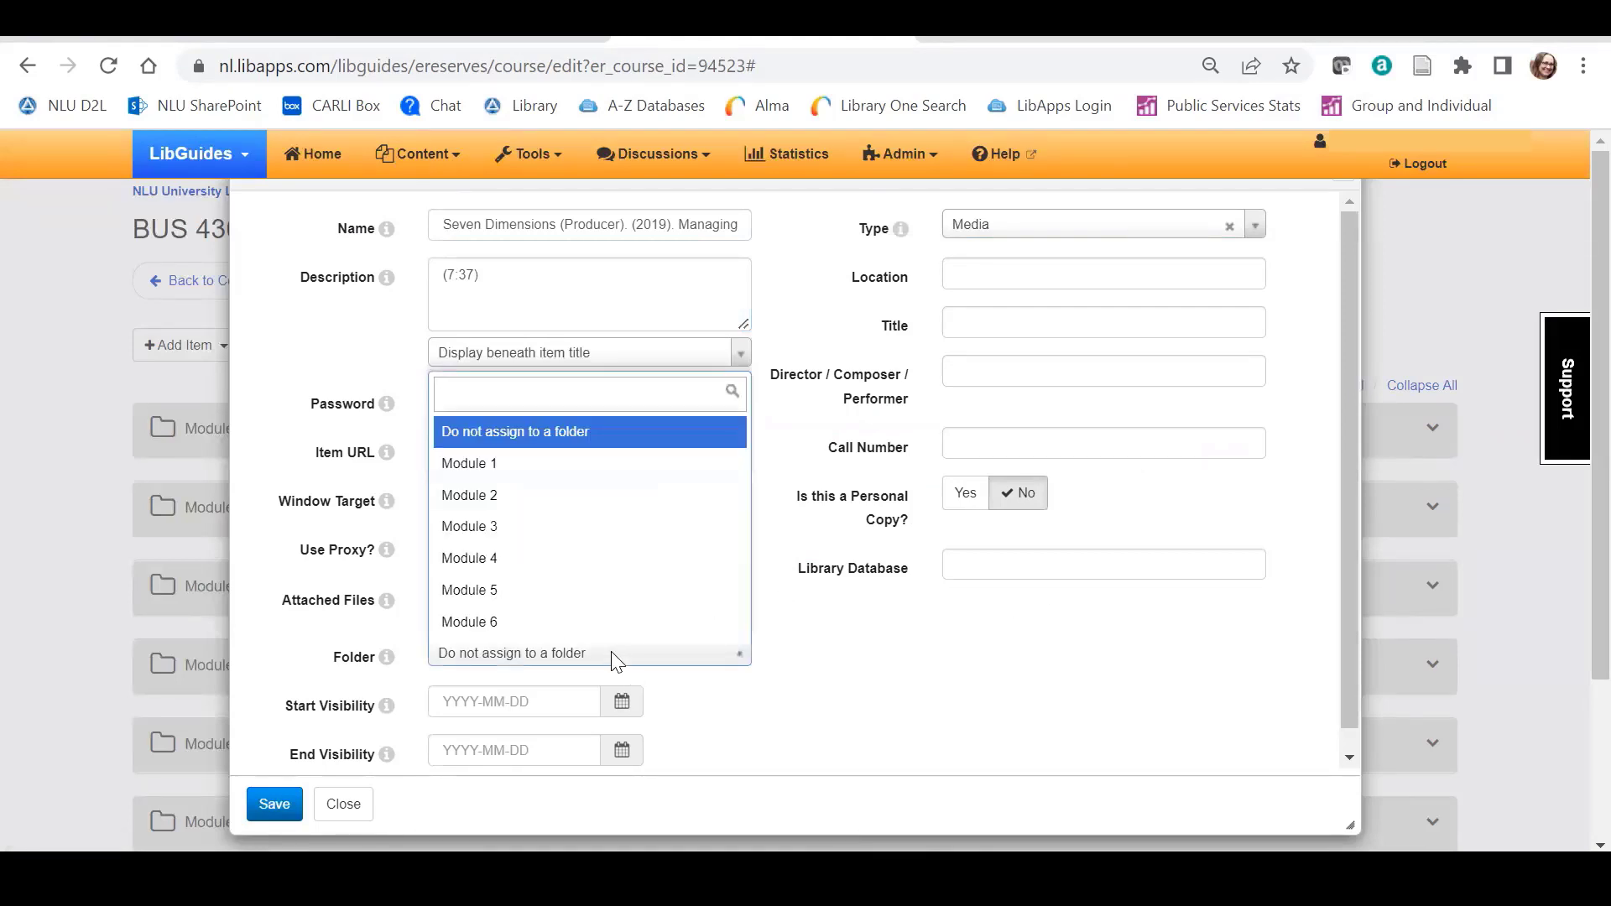
left_click(585, 529)
left_click(877, 669)
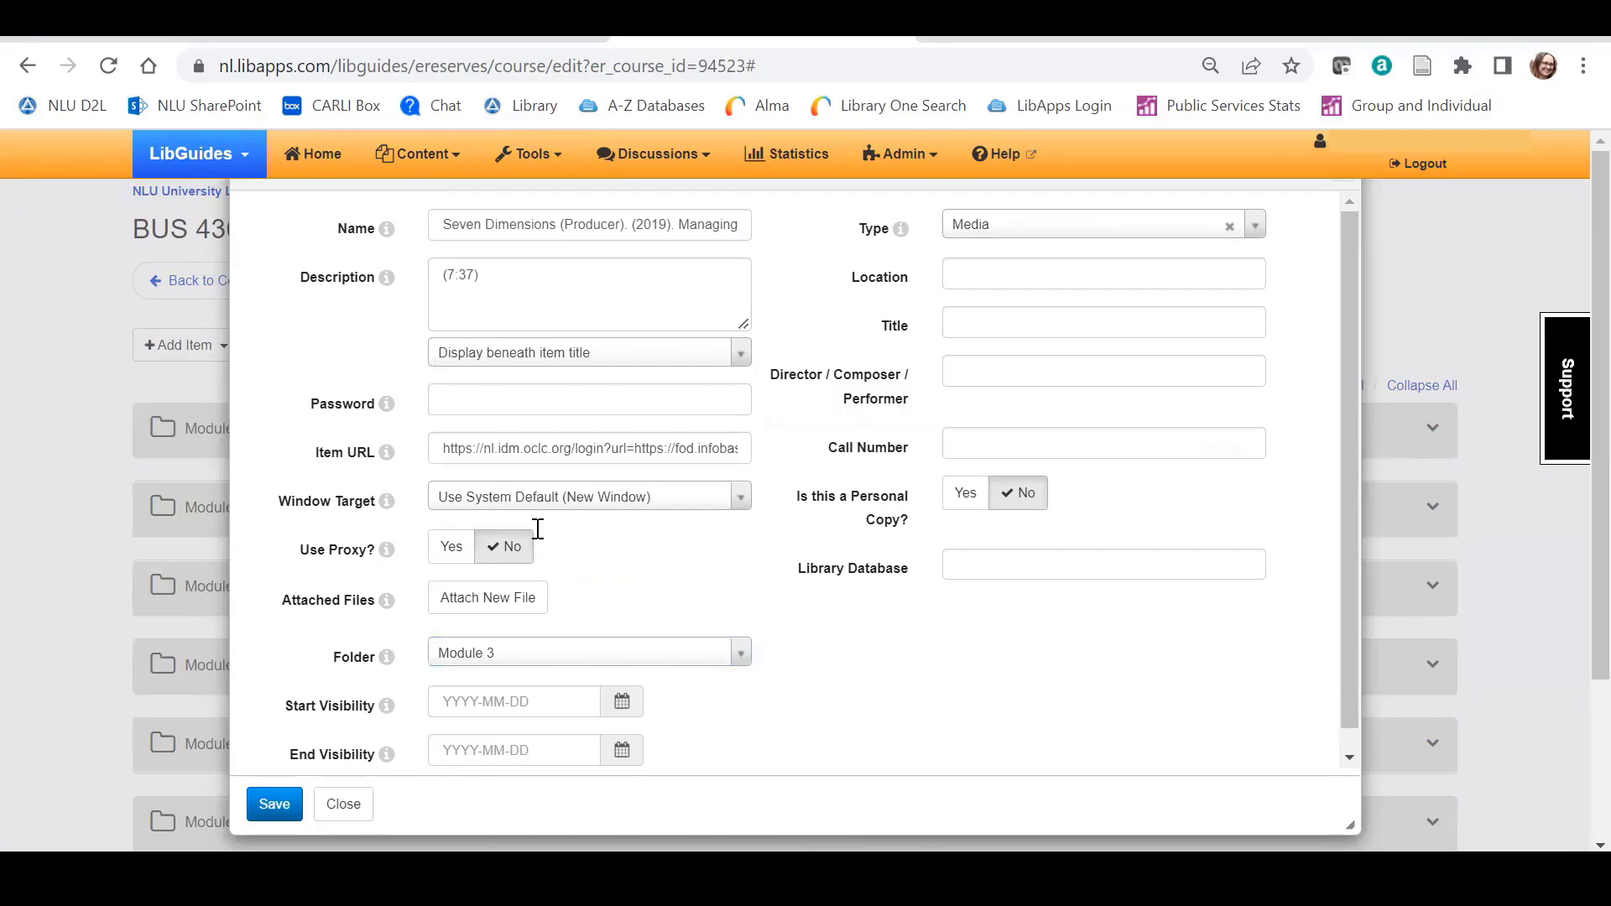
Step: Fill in the media item's title, Managing a virtual team, and library database, Films on Demand, from the Word citation
key("alt+Tab")
left_click_drag(705, 516, 892, 517)
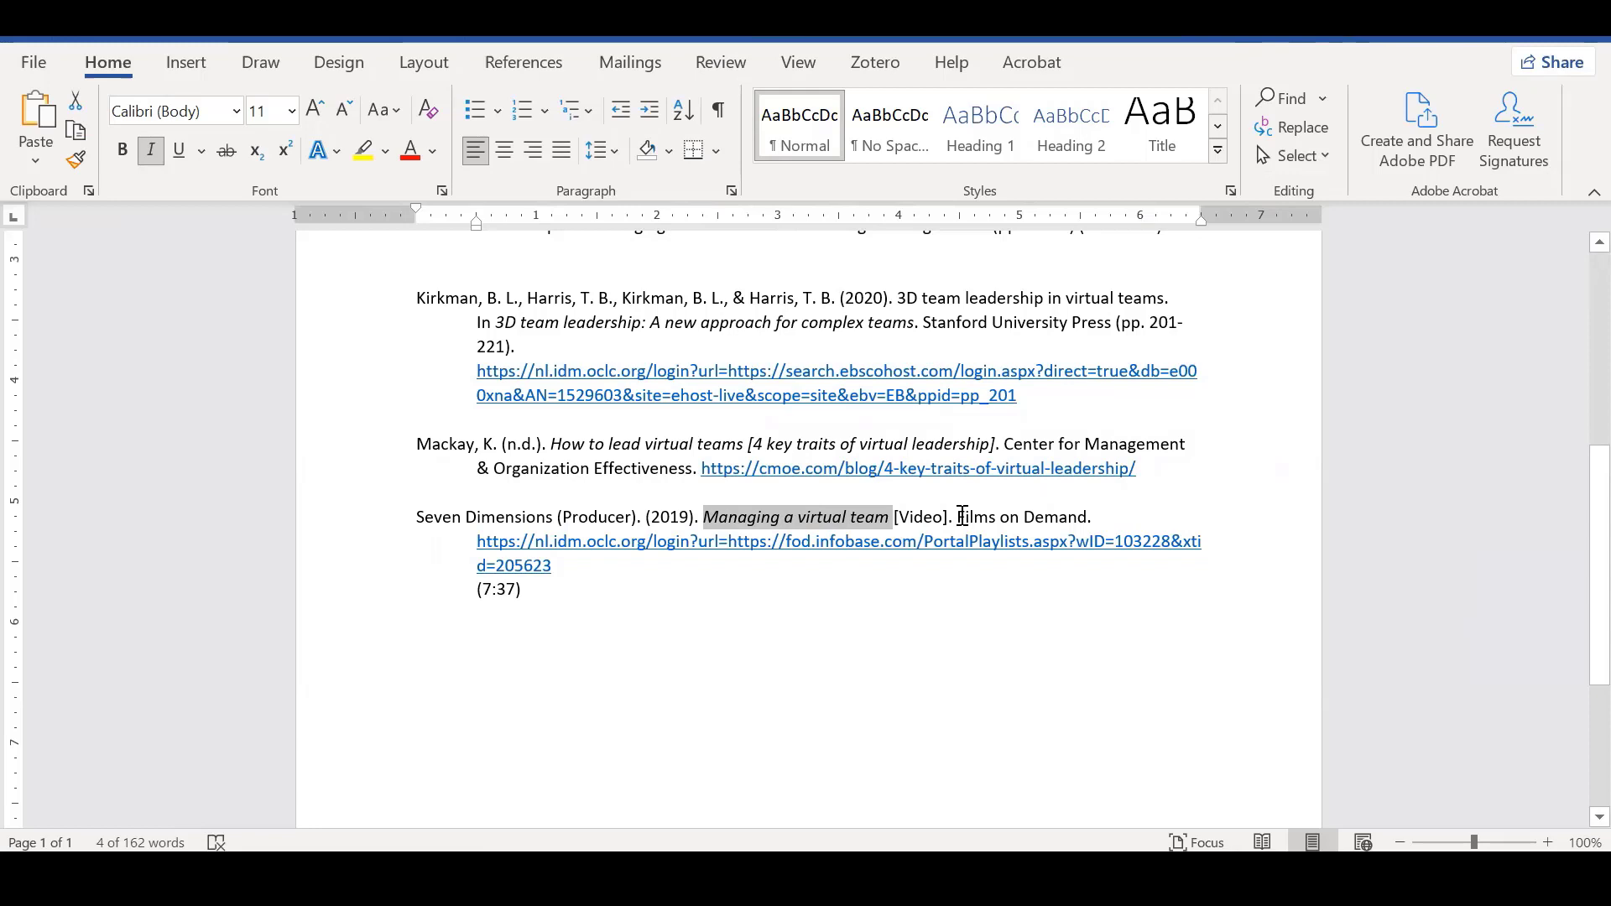
left_click_drag(959, 516, 1061, 514)
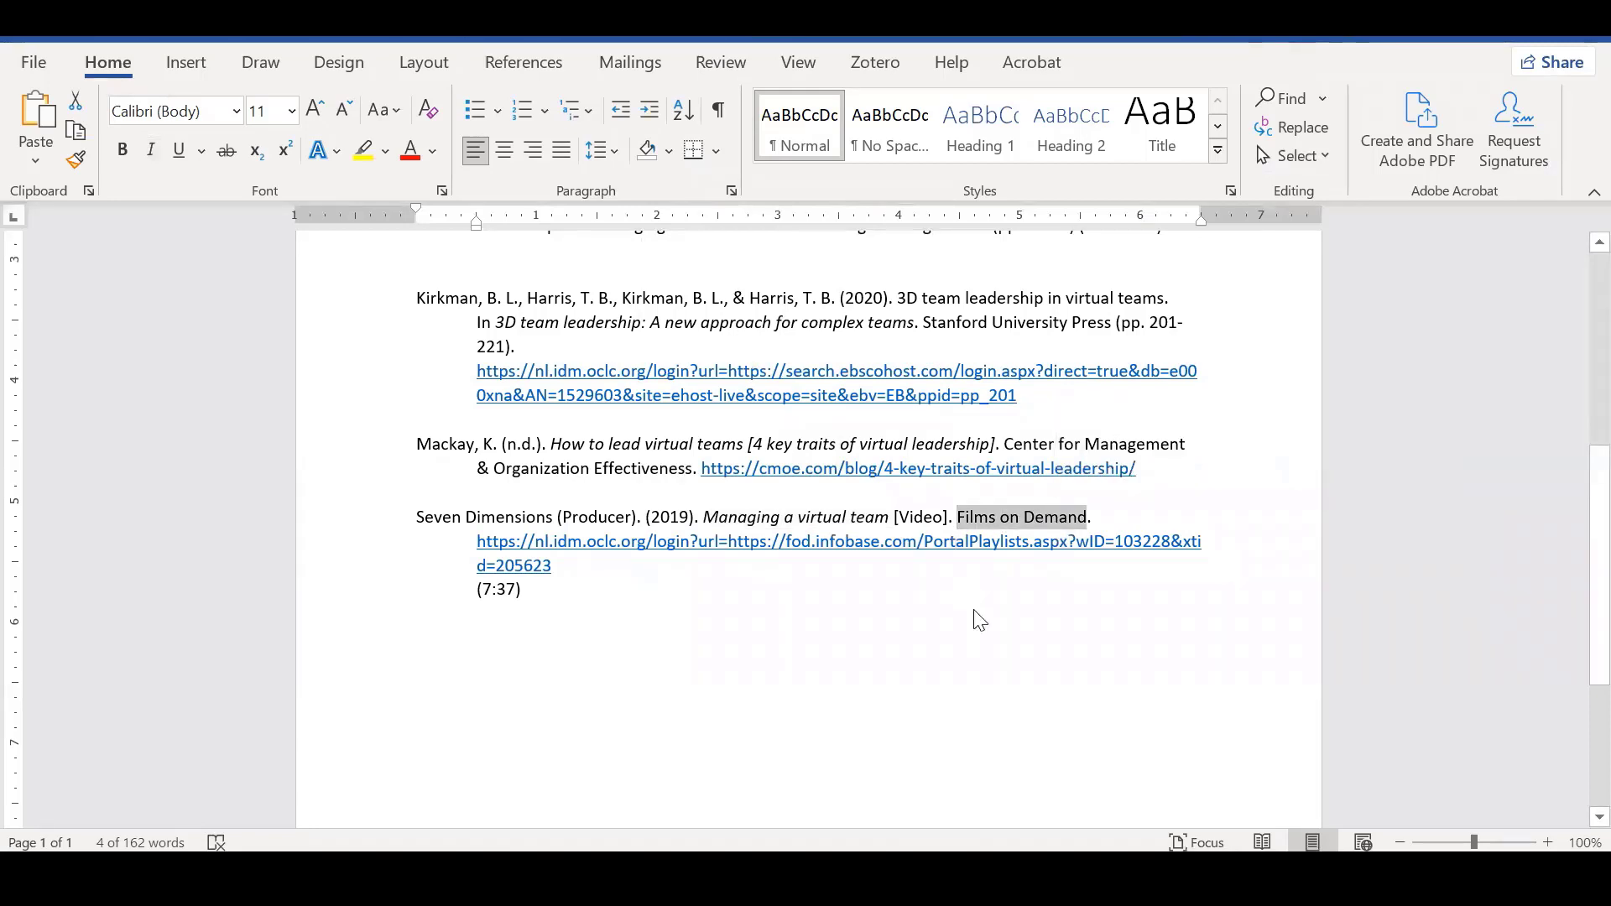
key("alt+Tab")
key("ctrl+v")
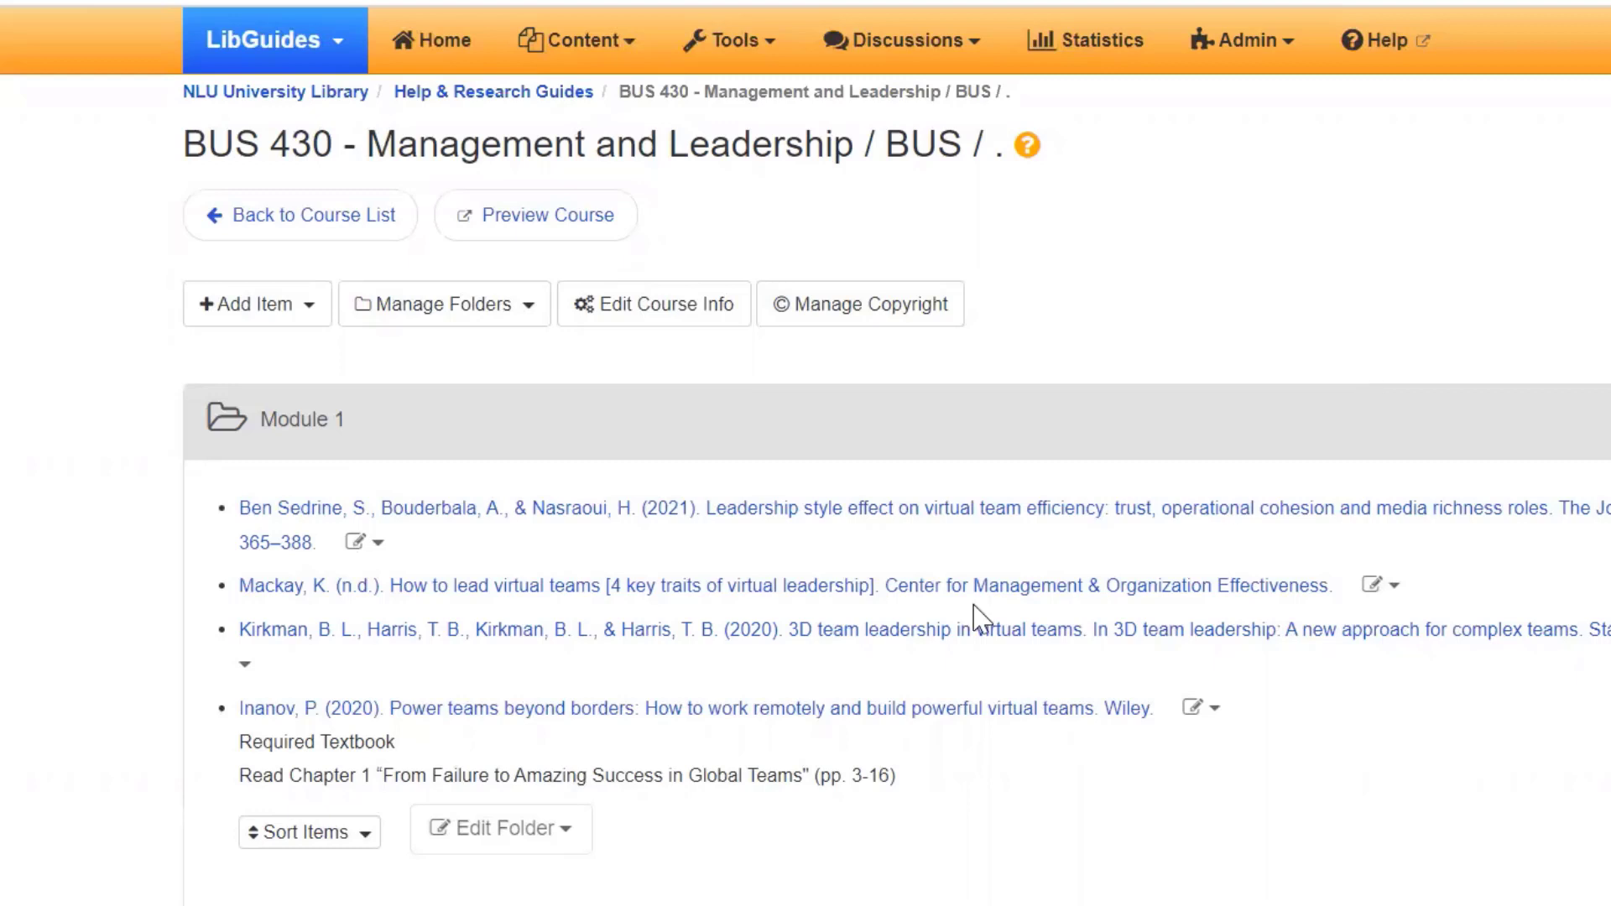
Step: Switch Module 1 to manual sorting and move the Power teams beyond borders textbook to the start of the list
scroll(438, 735, "down", 2)
left_click(367, 667)
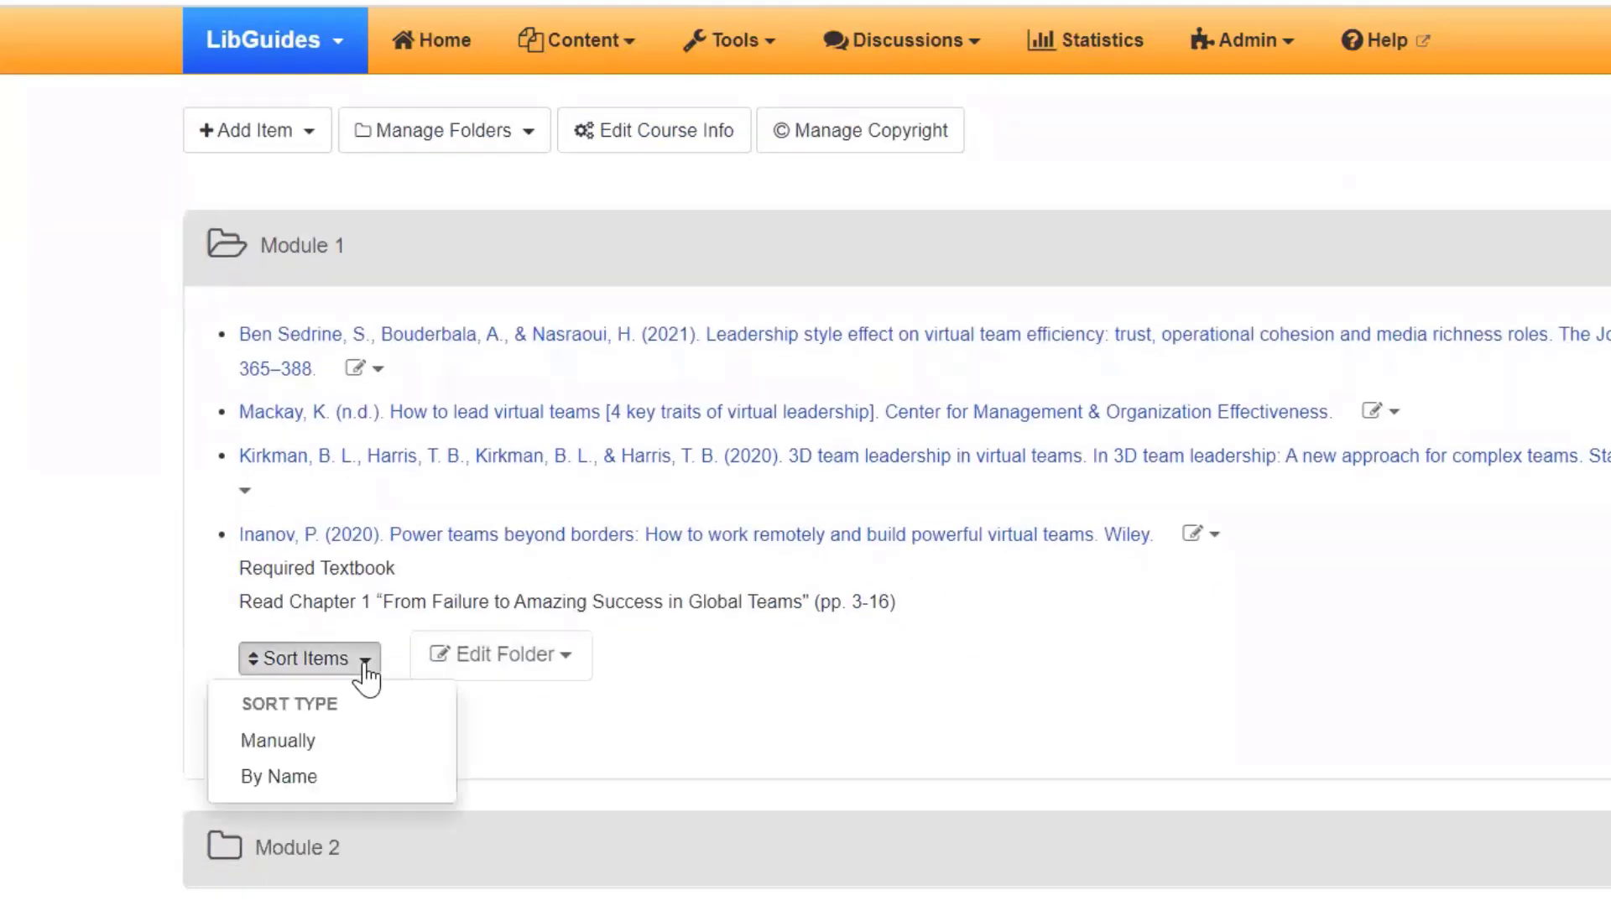
left_click(353, 746)
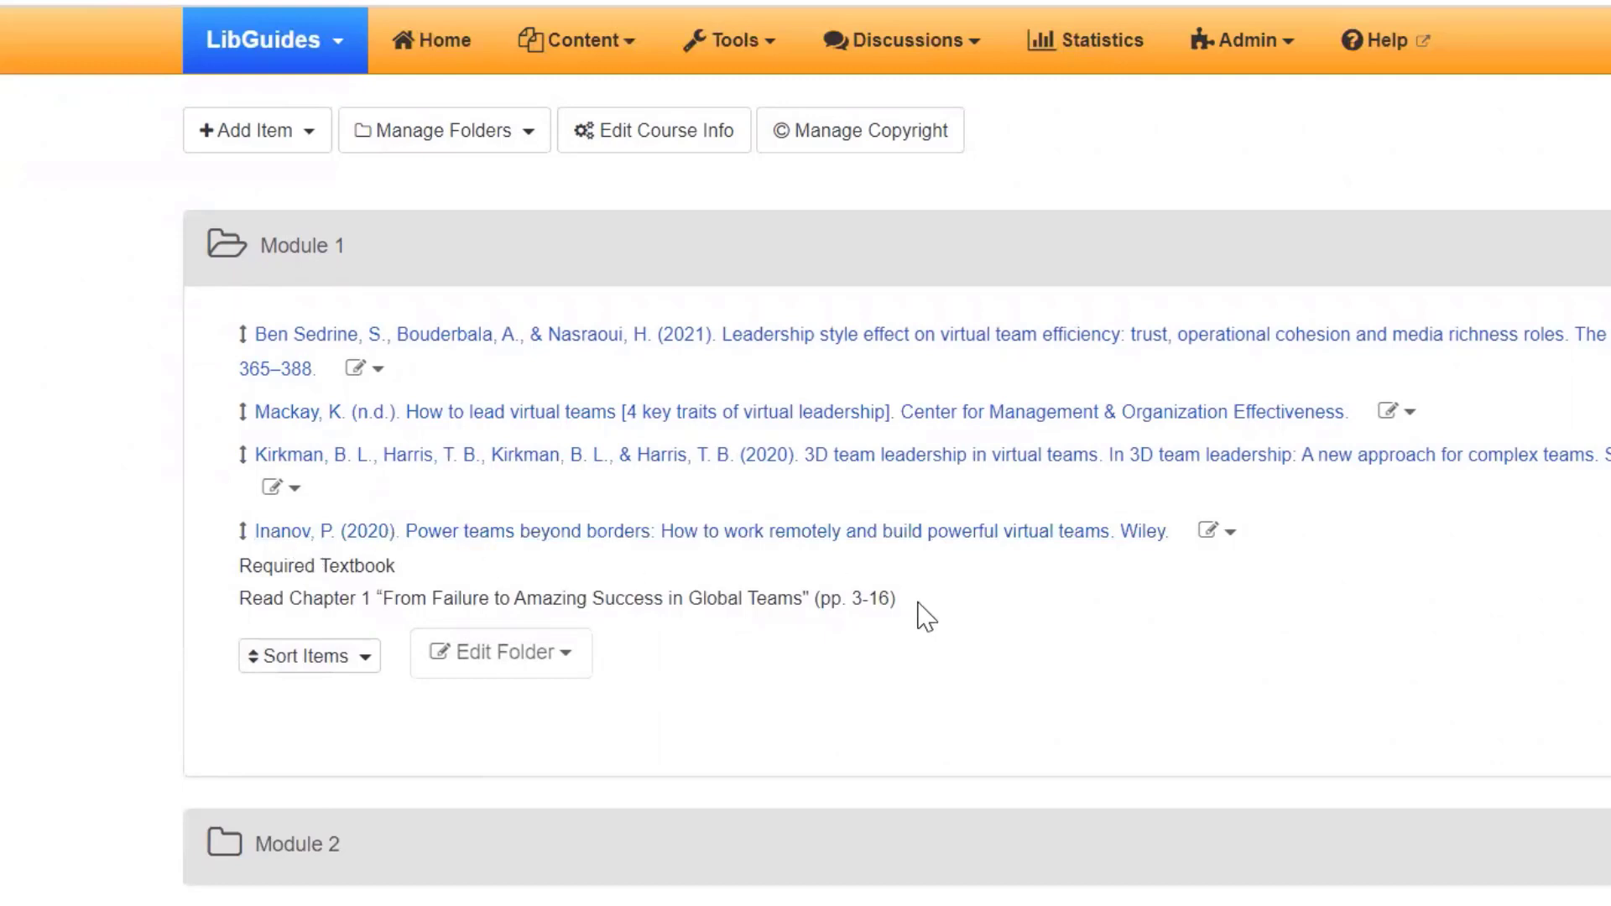
left_click_drag(246, 531, 241, 329)
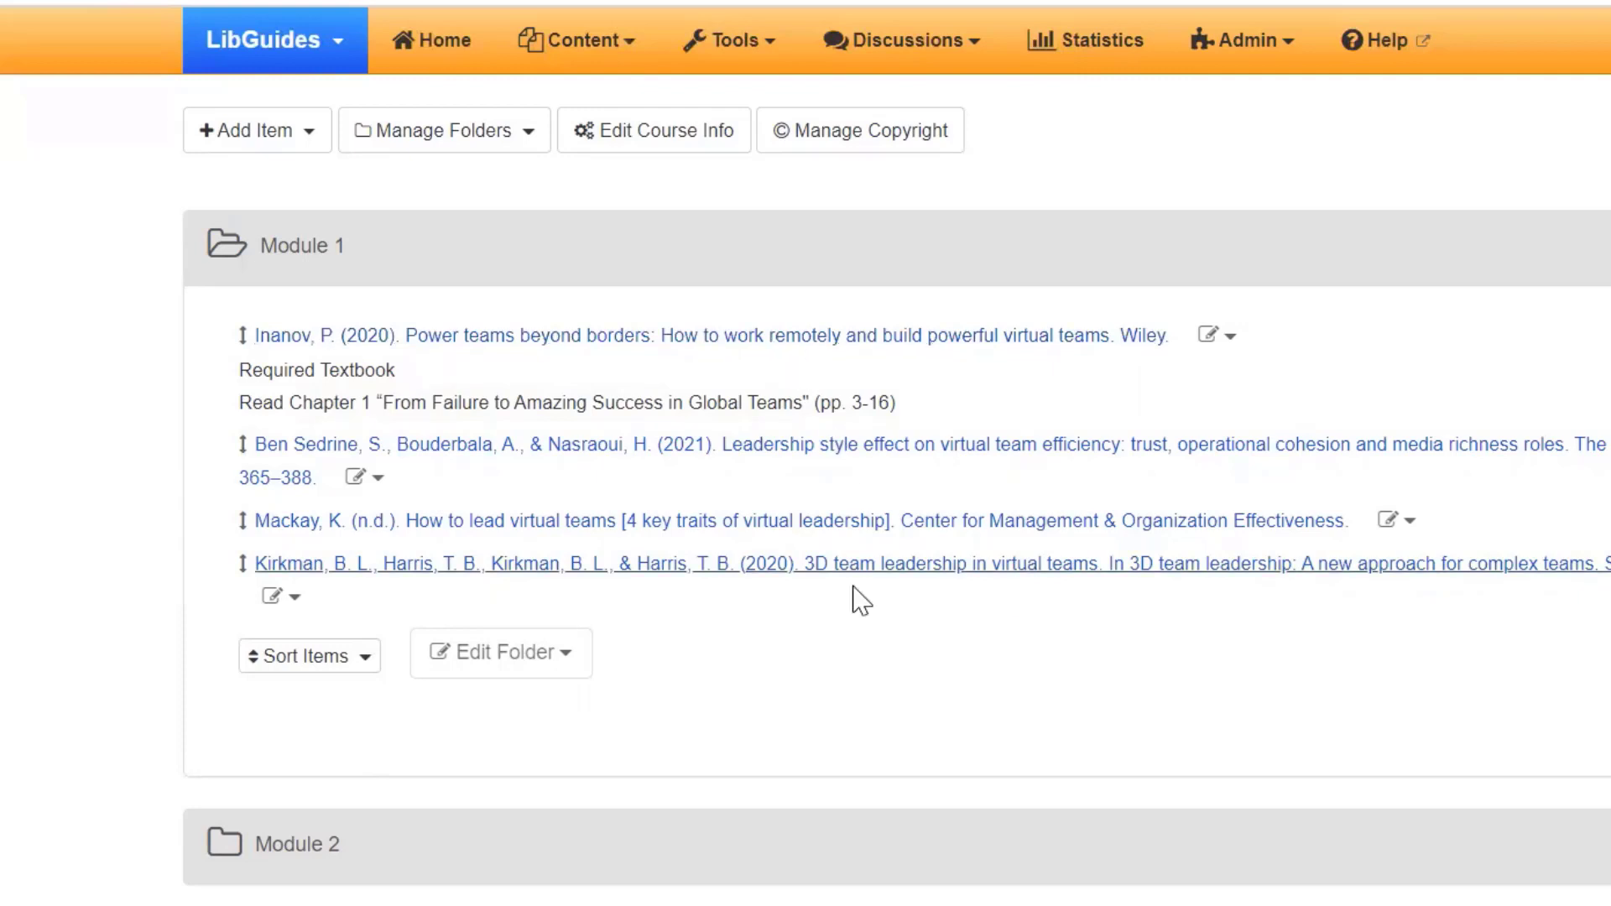
Step: Open the course's copyright management, check the article's source in the Word list and set its copyright status to NLU Library Database
left_click(857, 134)
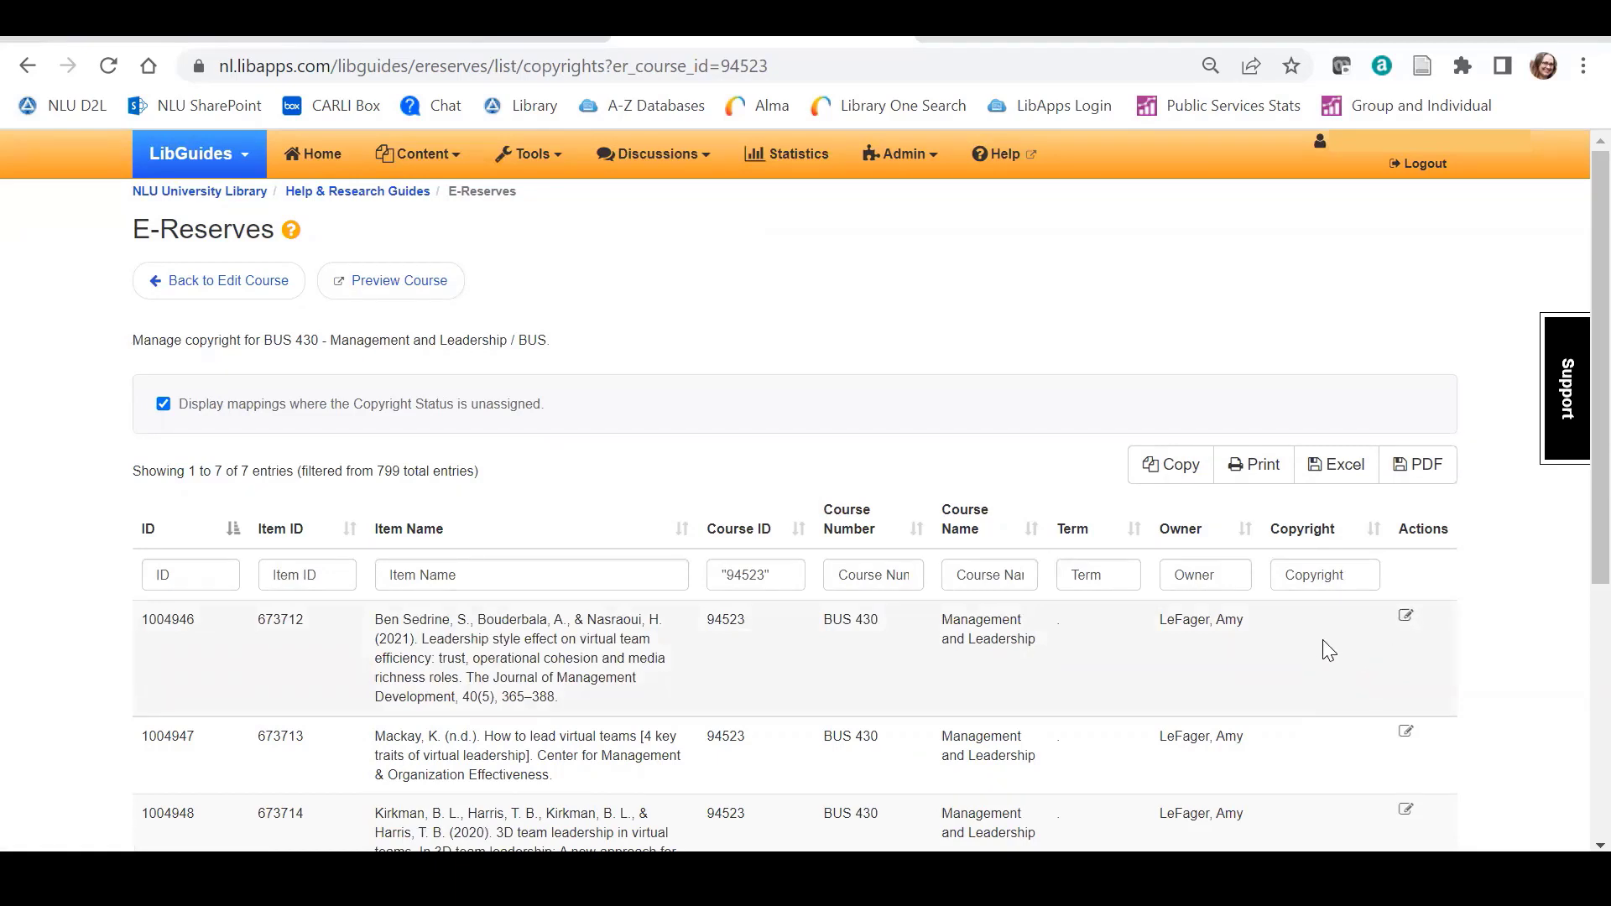
left_click(1405, 619)
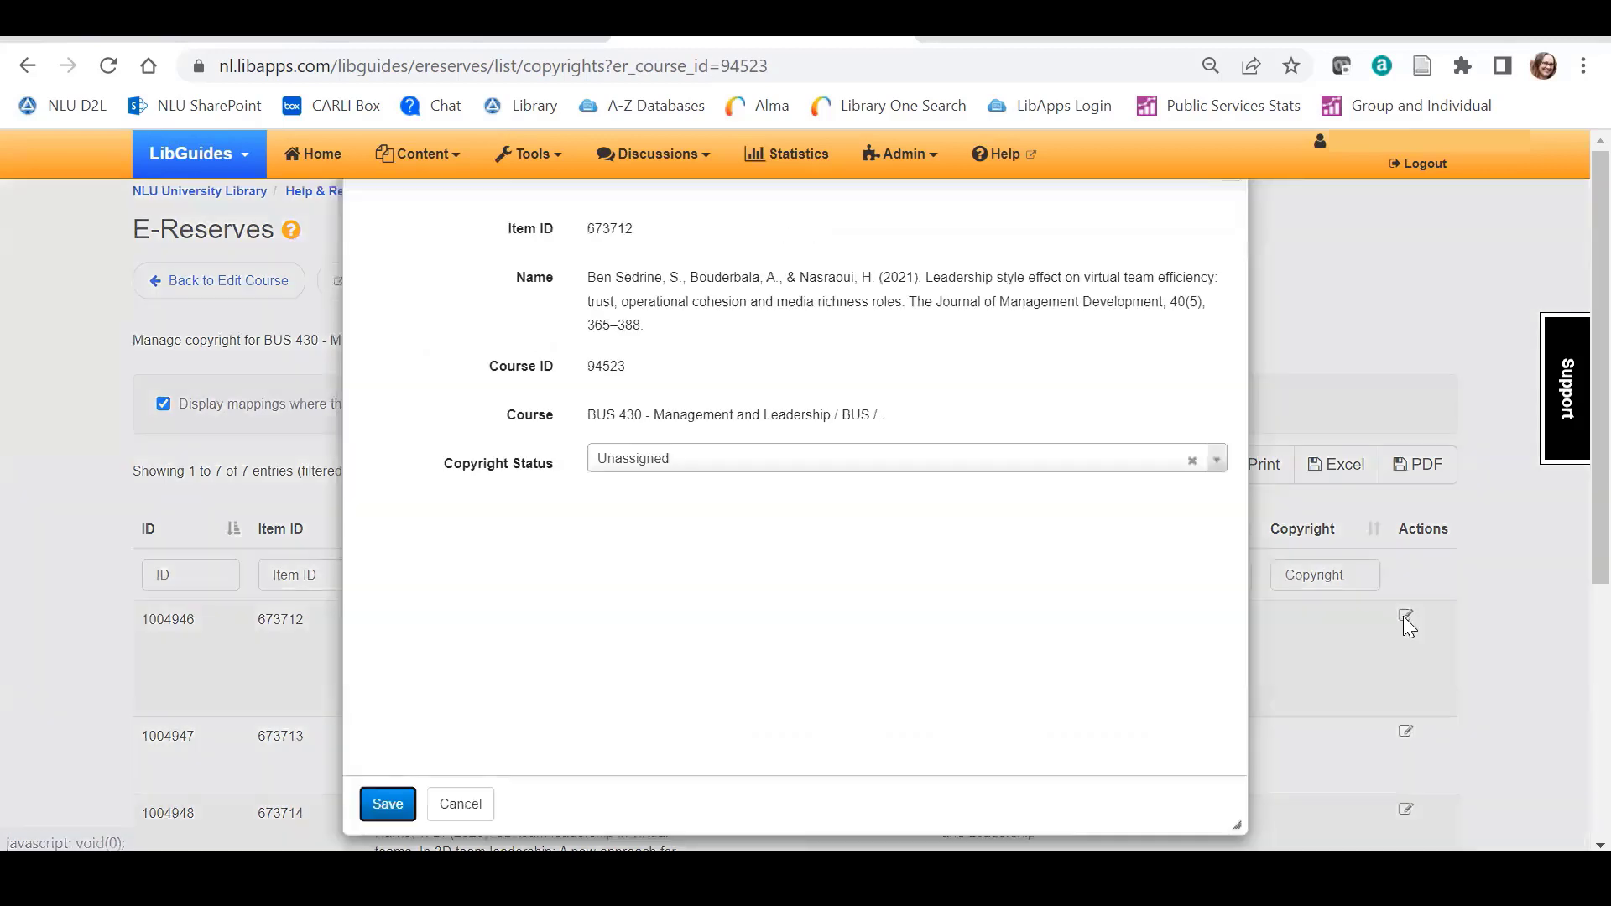
left_click(1217, 461)
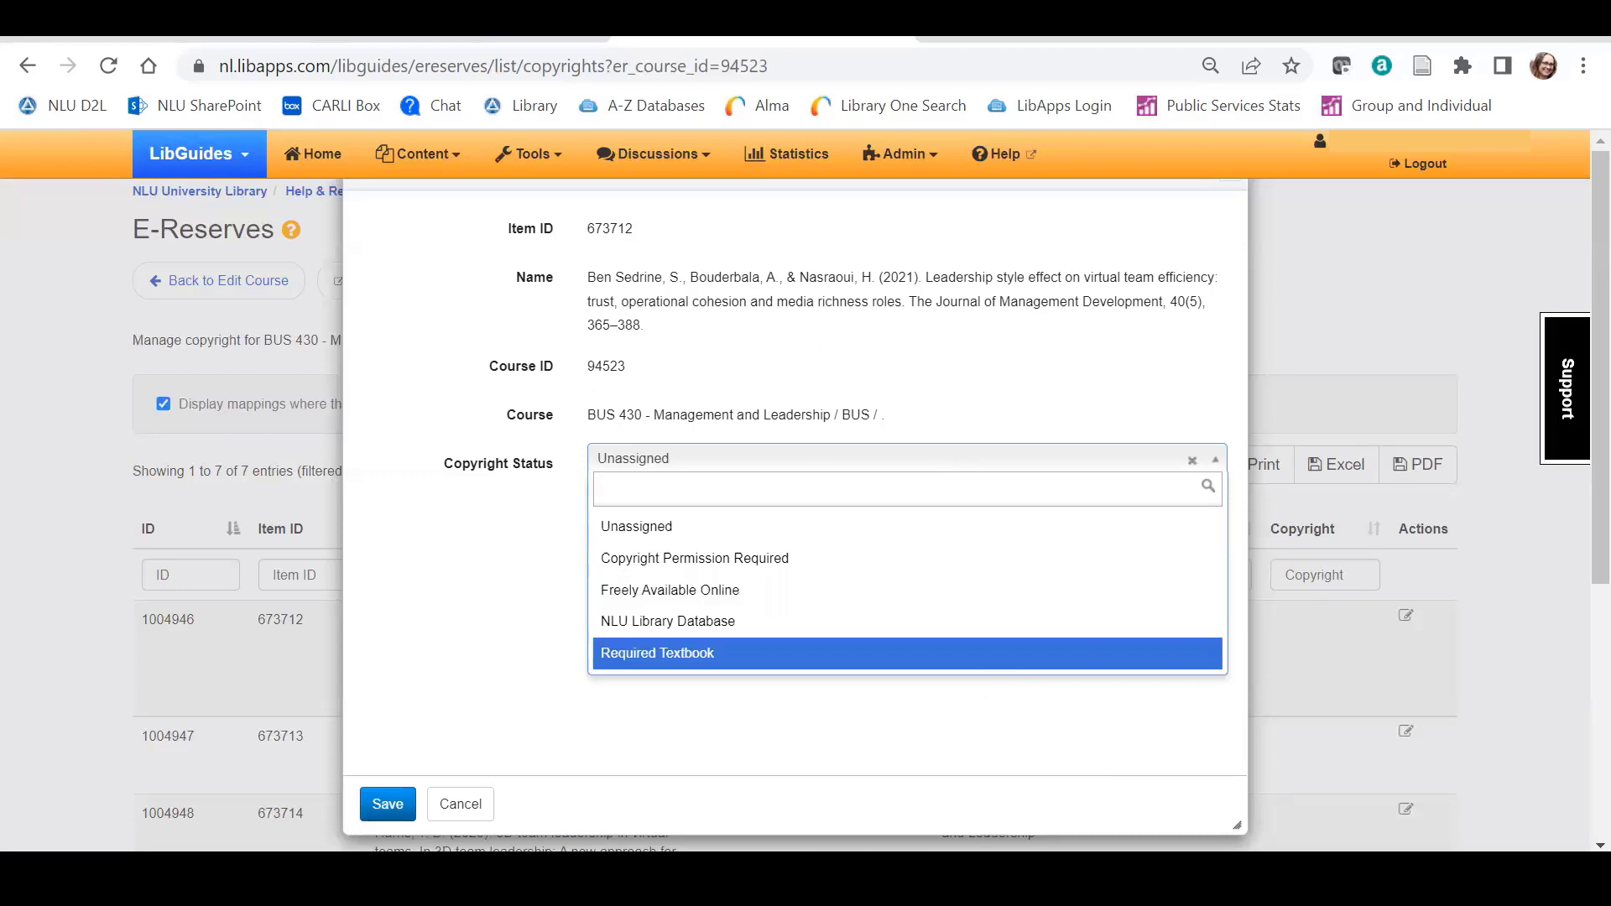
key("alt+Tab")
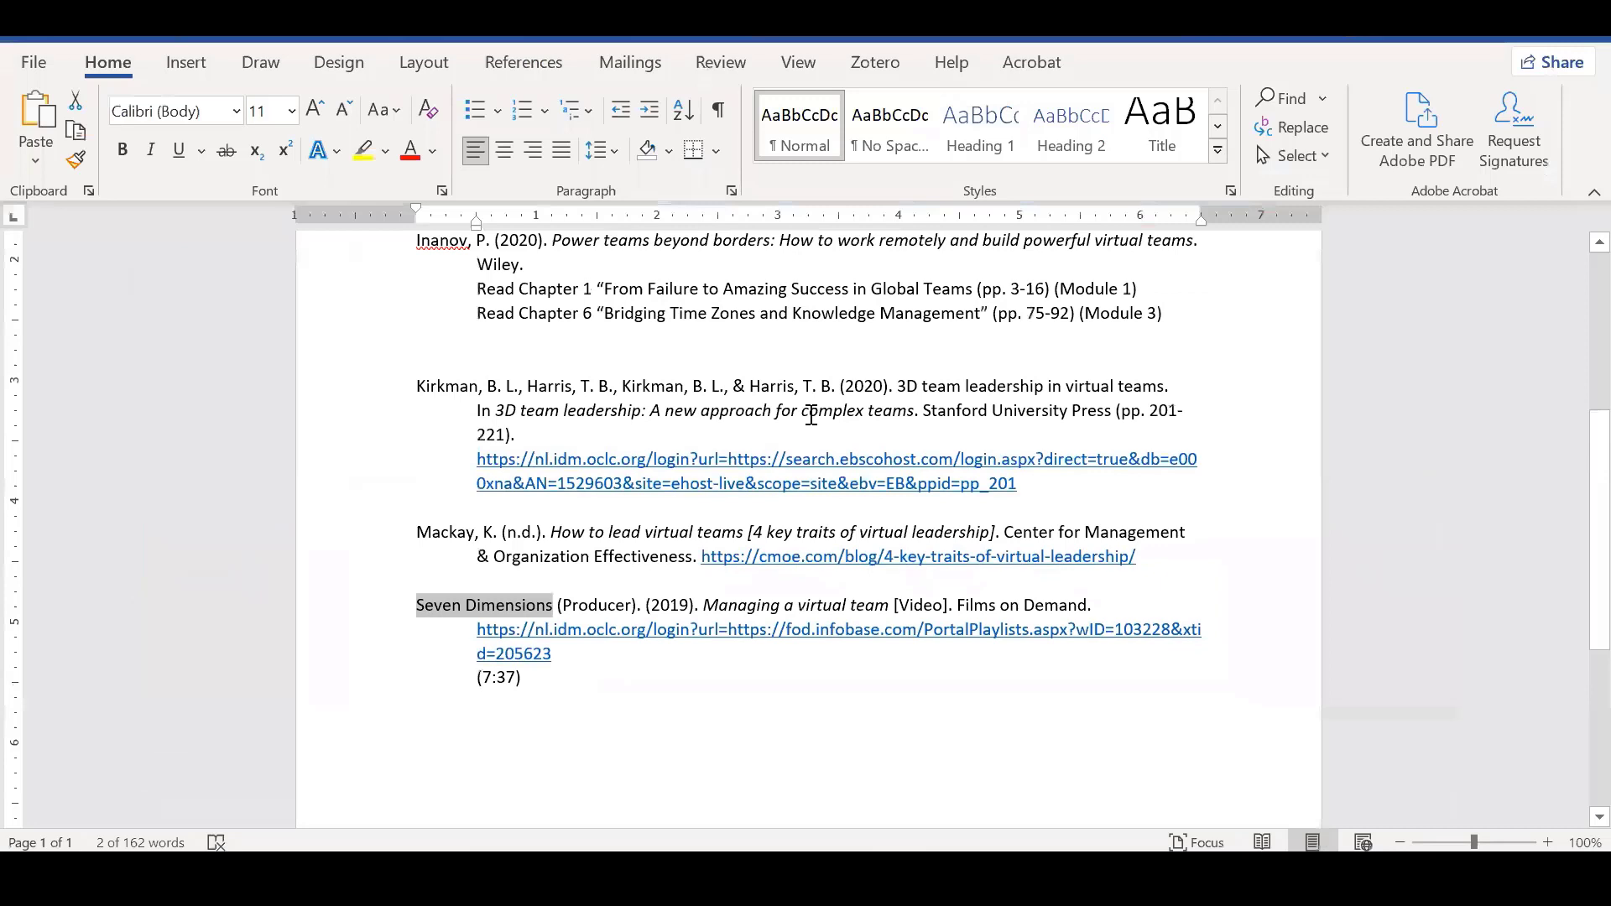
scroll(812, 416, "up", 8)
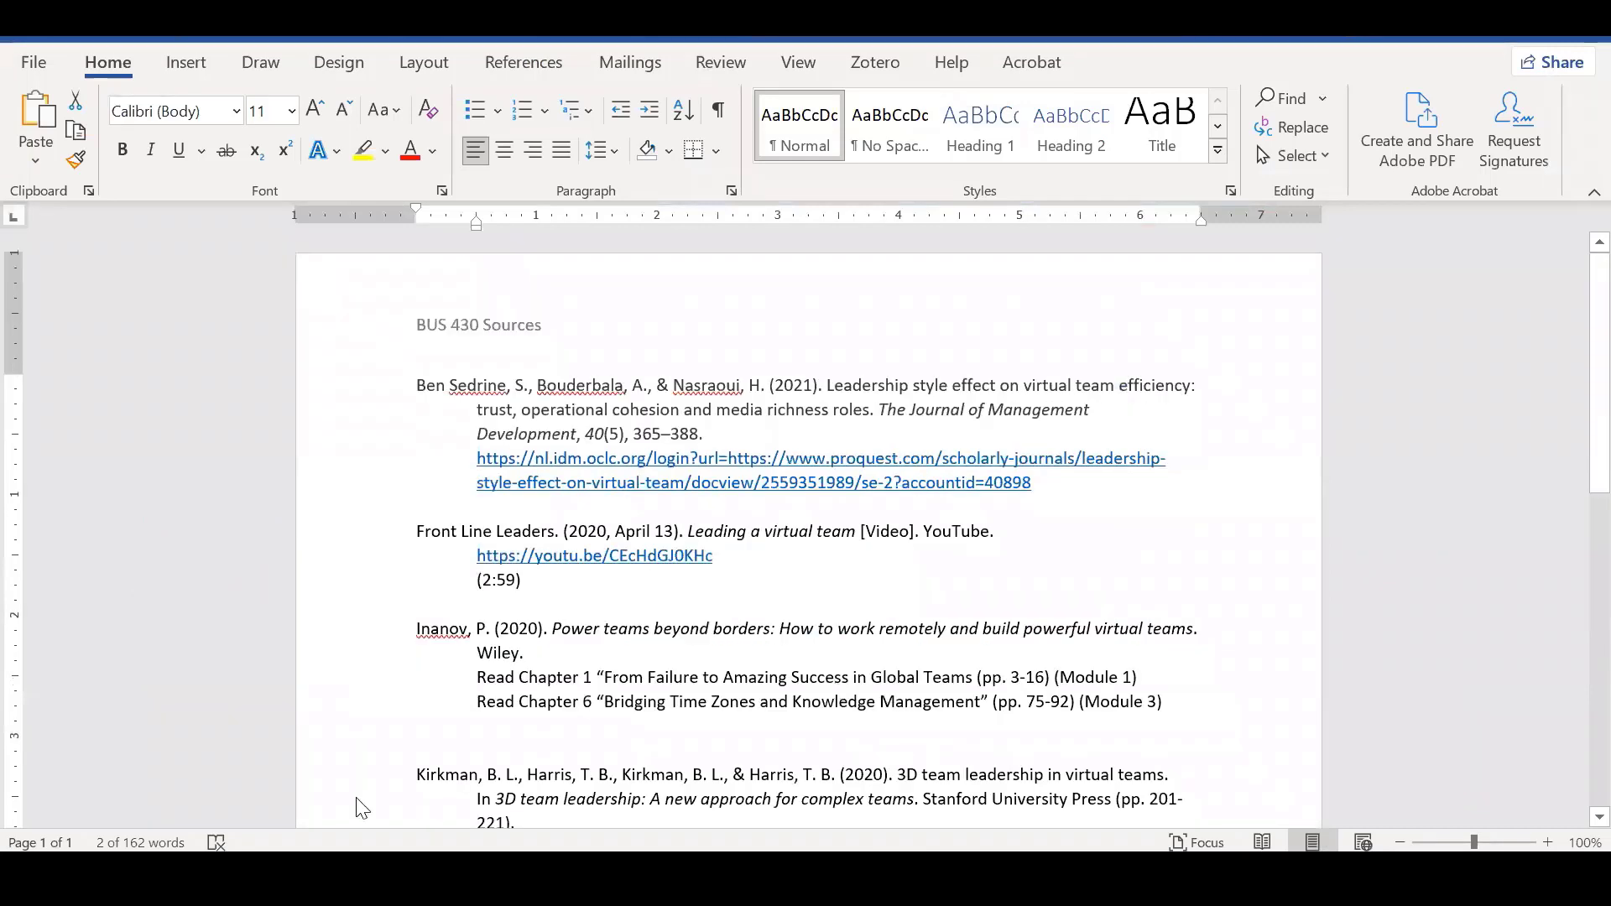
key("alt+Tab")
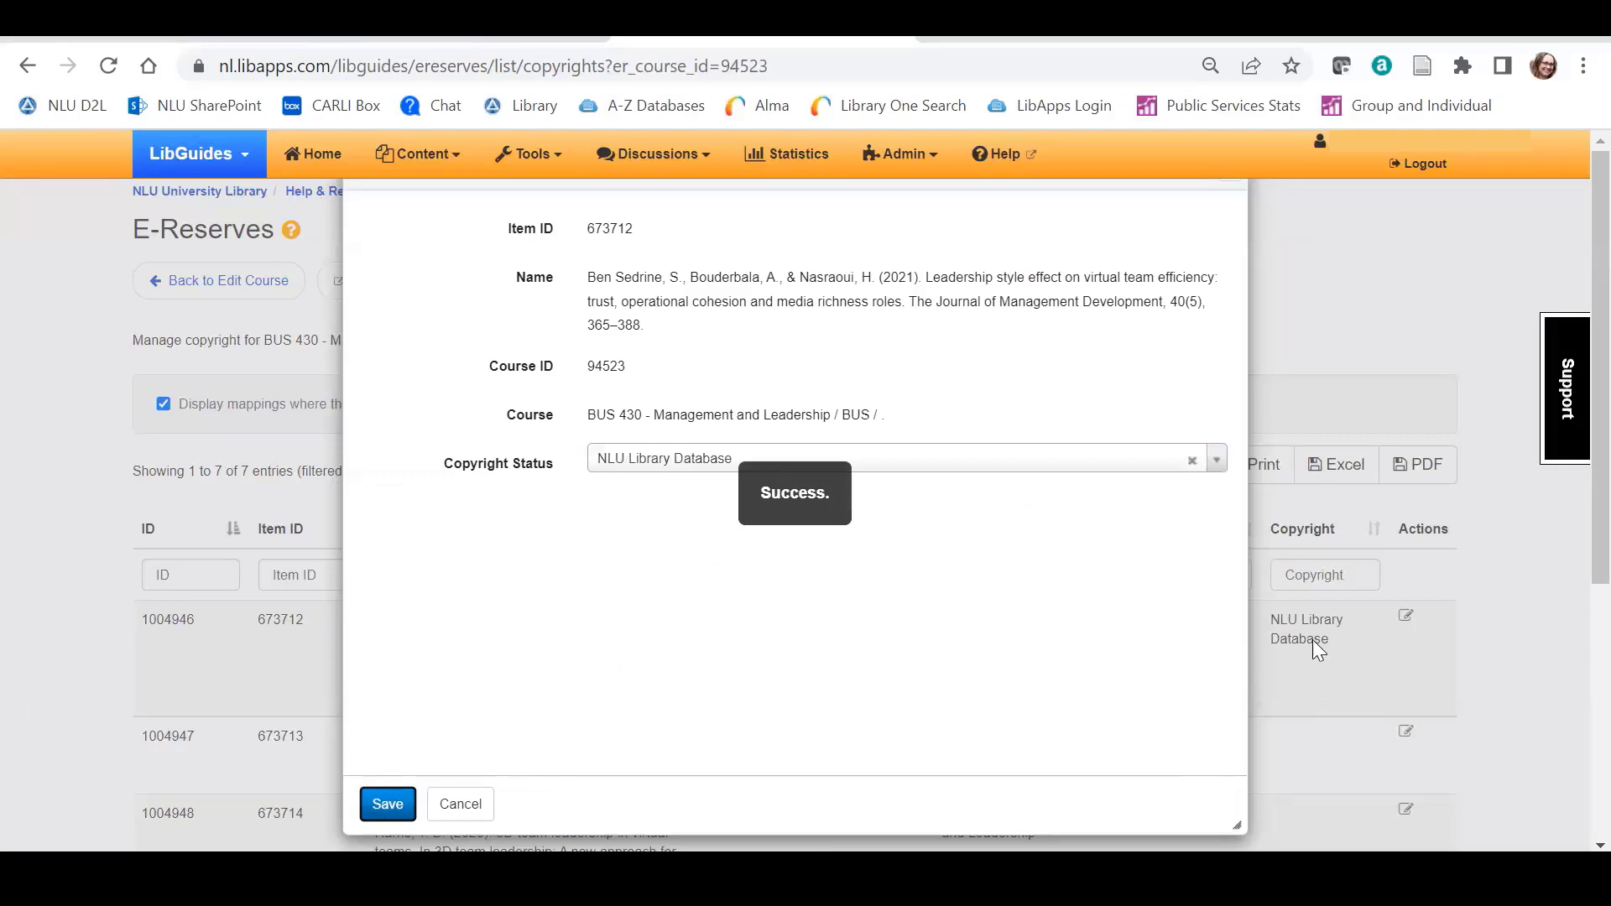
Step: Set the copyright status of How to lead virtual teams to Freely Available Online and the 3D team leadership chapter to NLU Library Database
scroll(1163, 562, "down", 3)
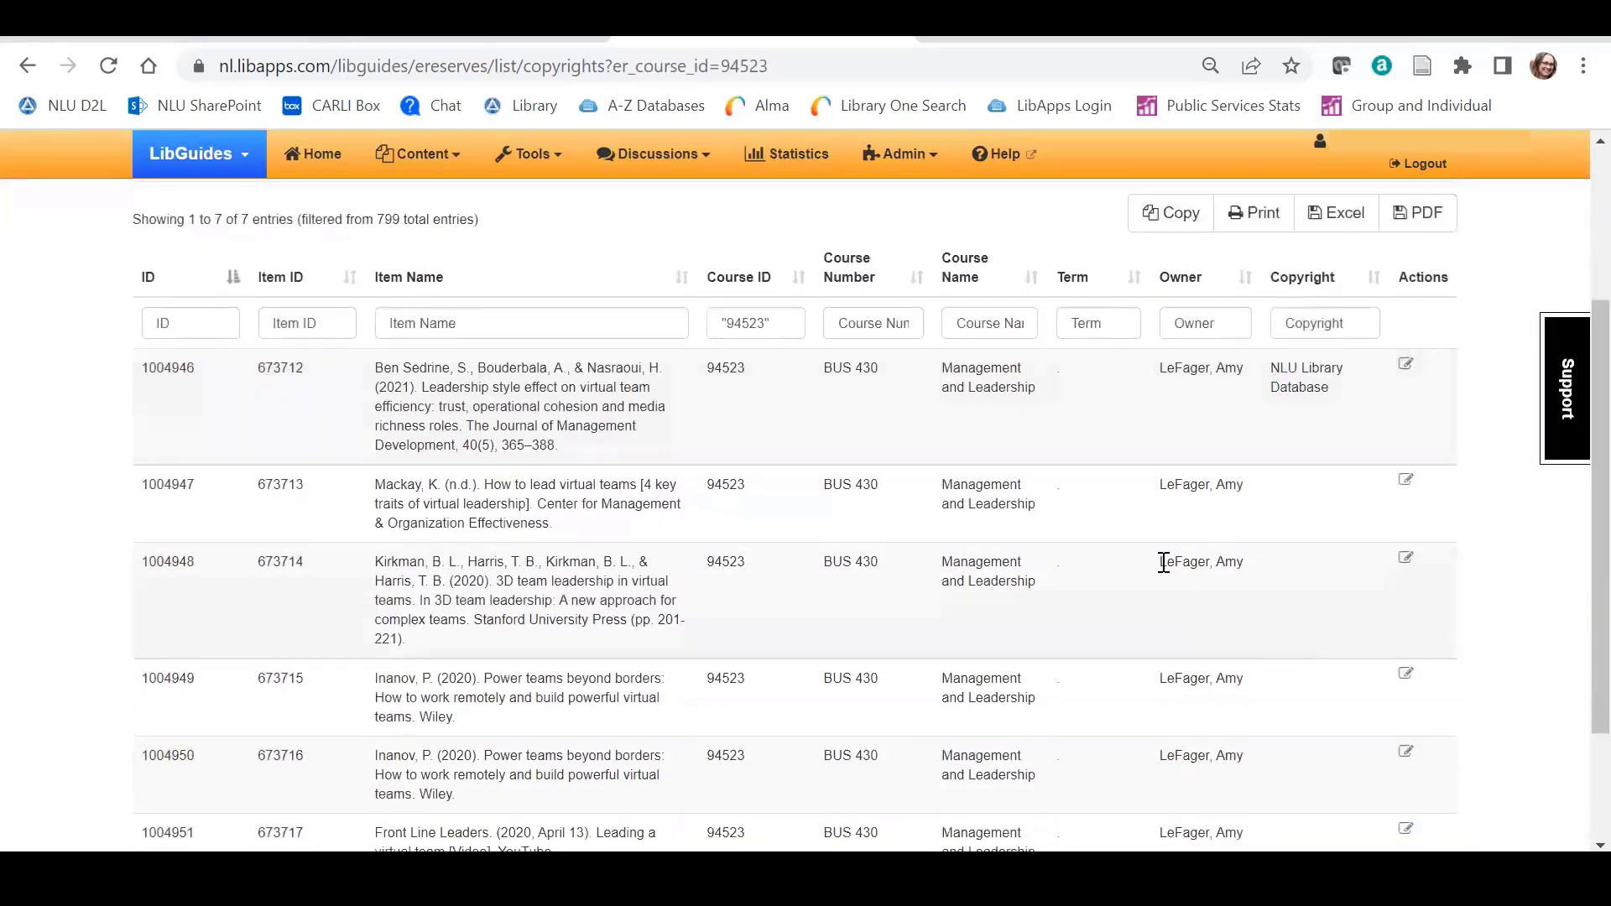
scroll(1447, 541, "down", 2)
left_click(1407, 432)
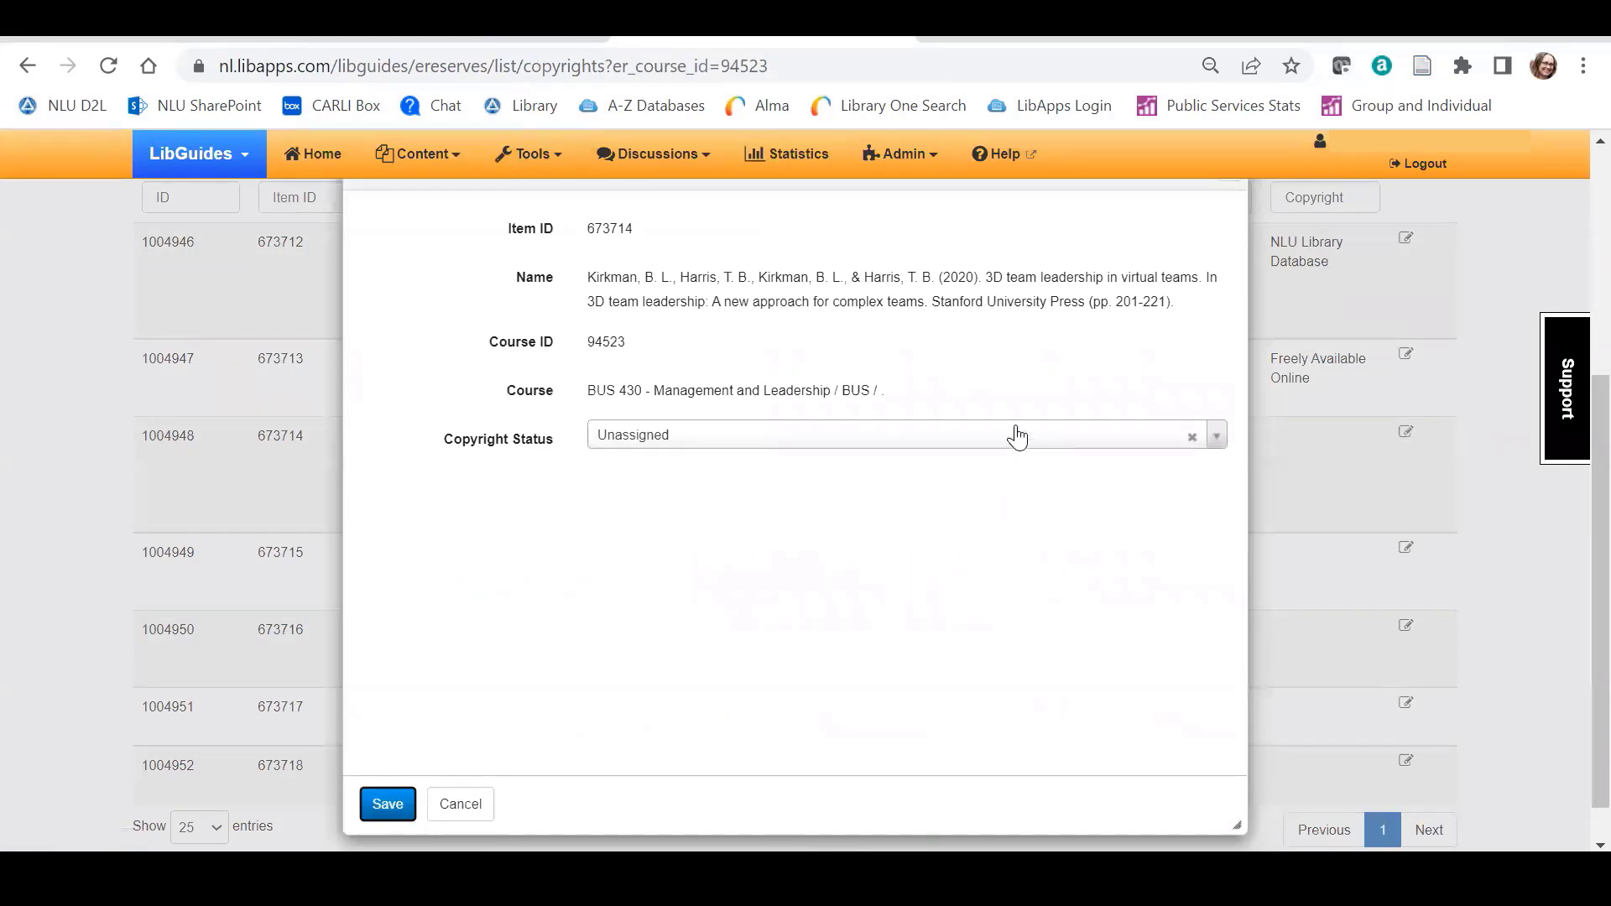
scroll(978, 663, "up", 4)
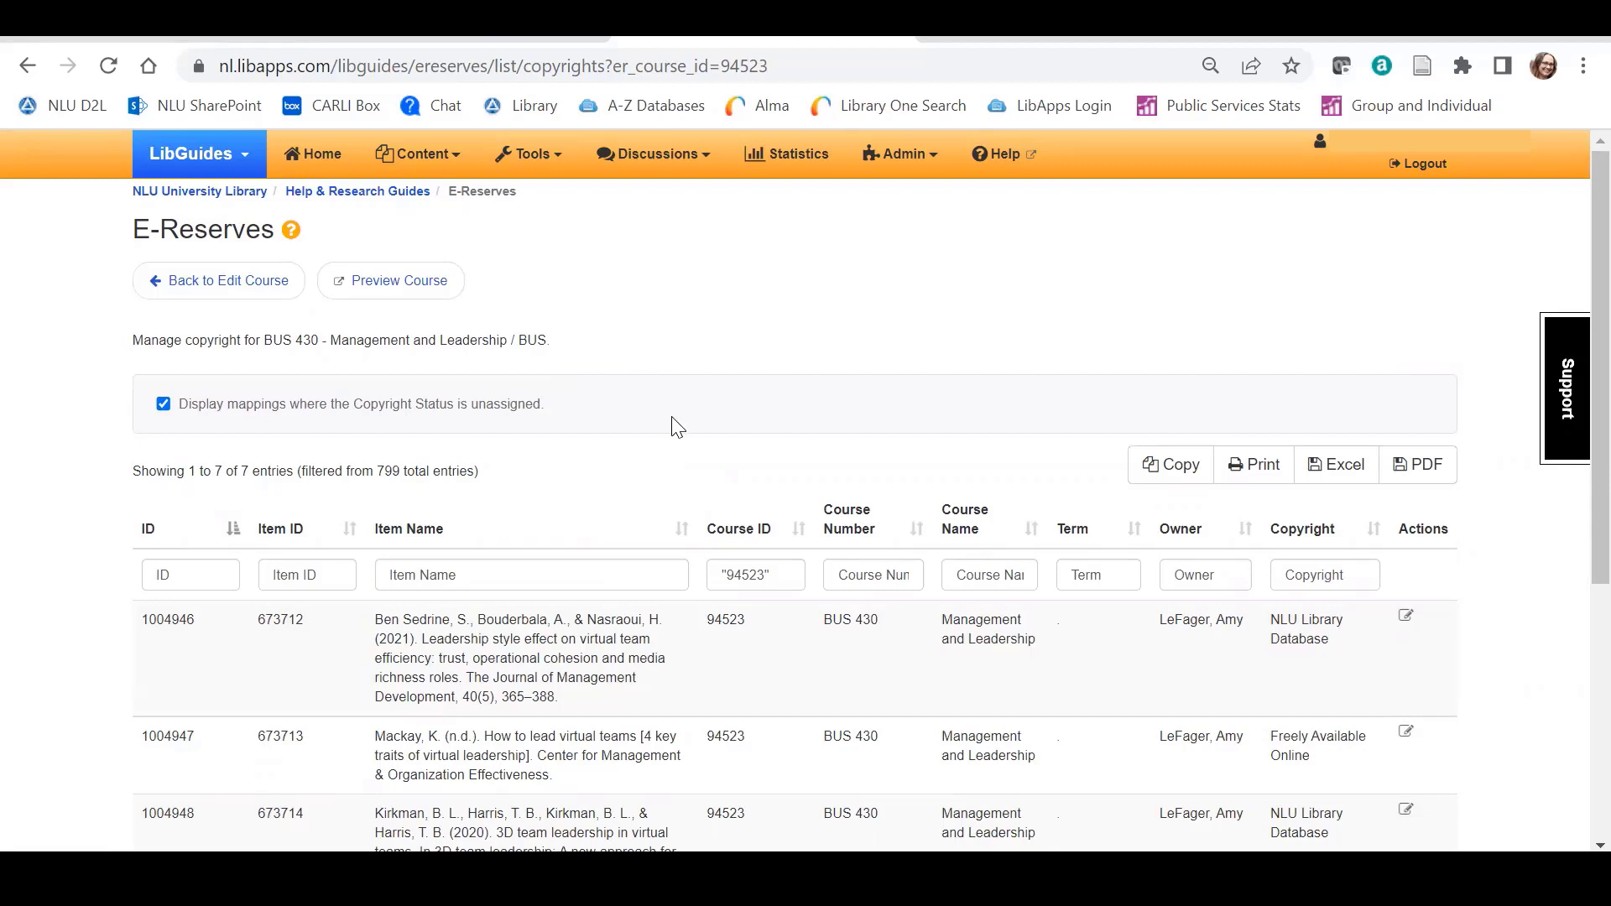
Step: Leave copyright management and build a course widget for Management and Leadership with the Framed output format
left_click(232, 289)
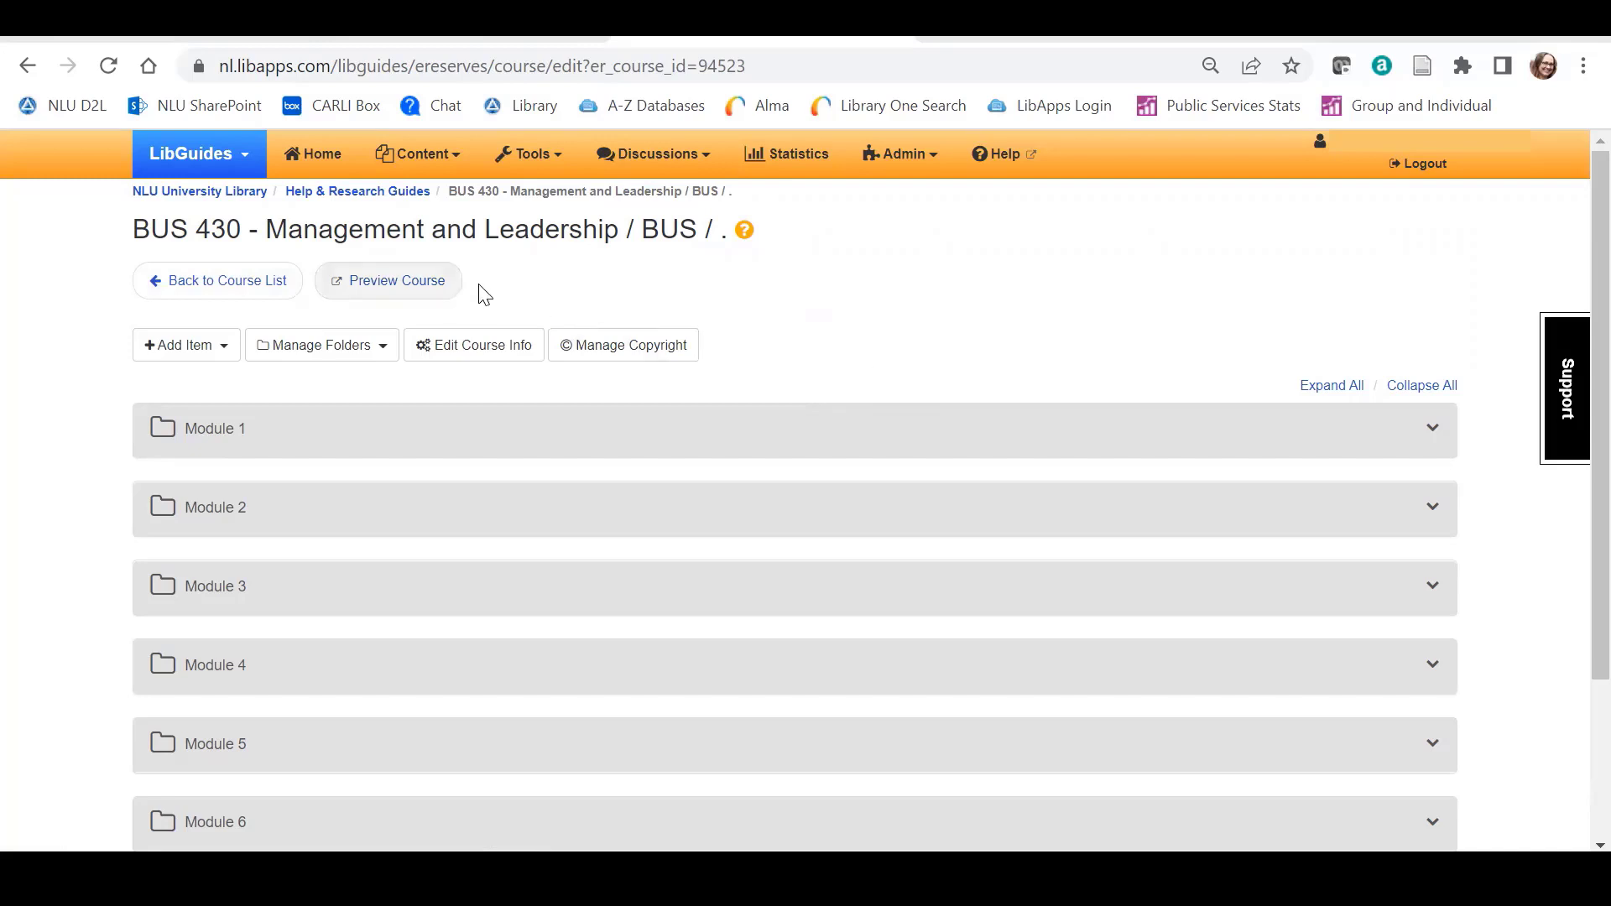
left_click(550, 159)
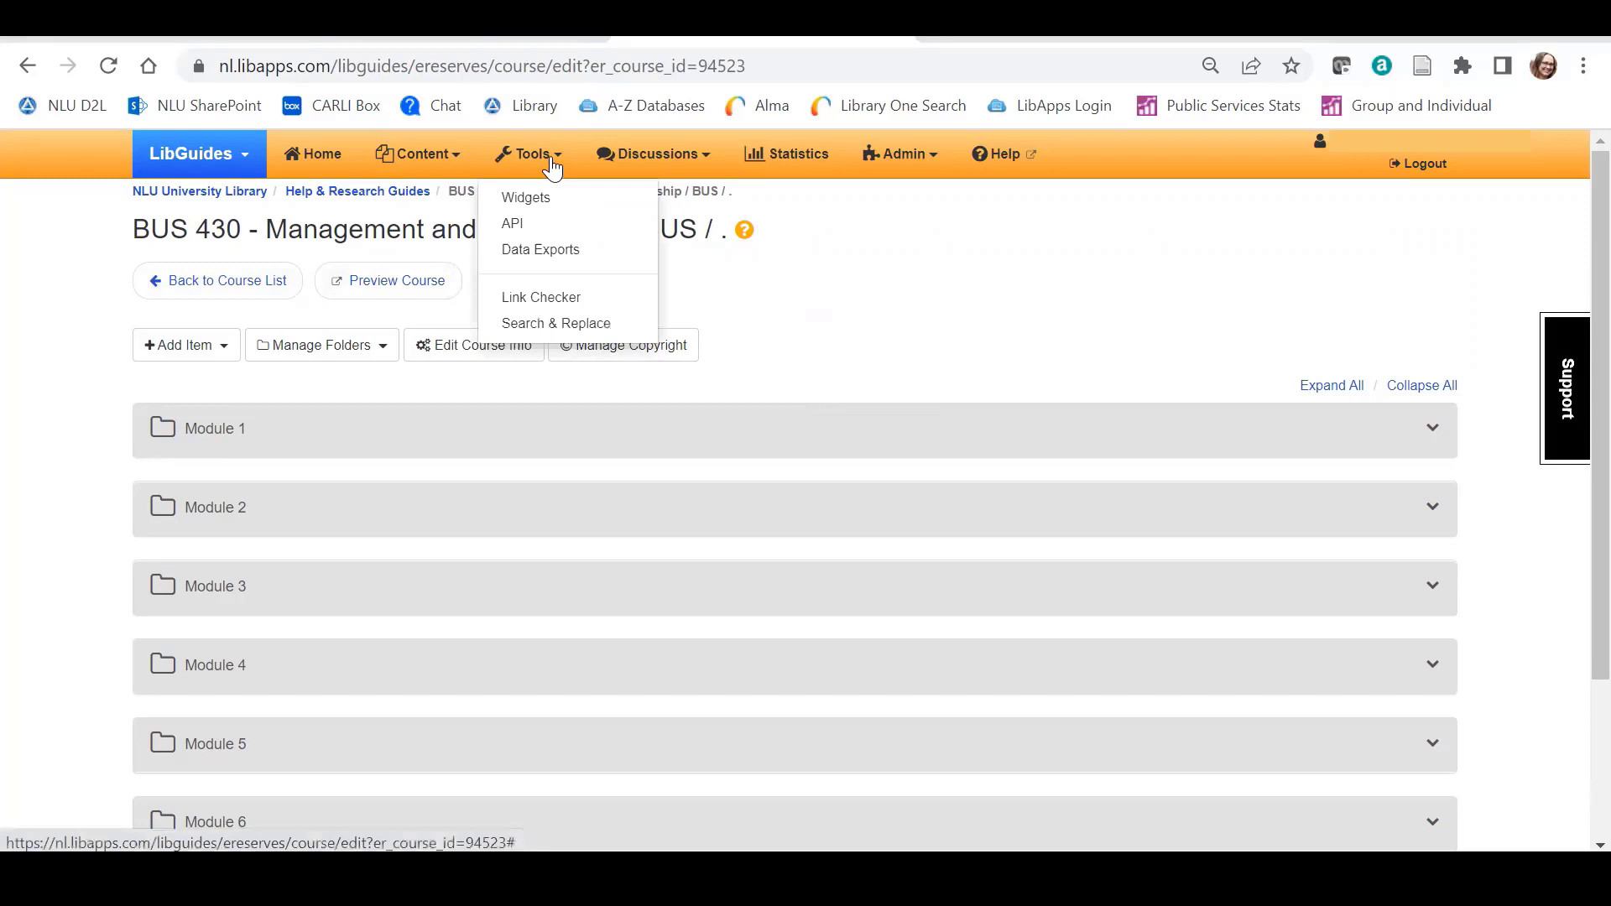
left_click(560, 210)
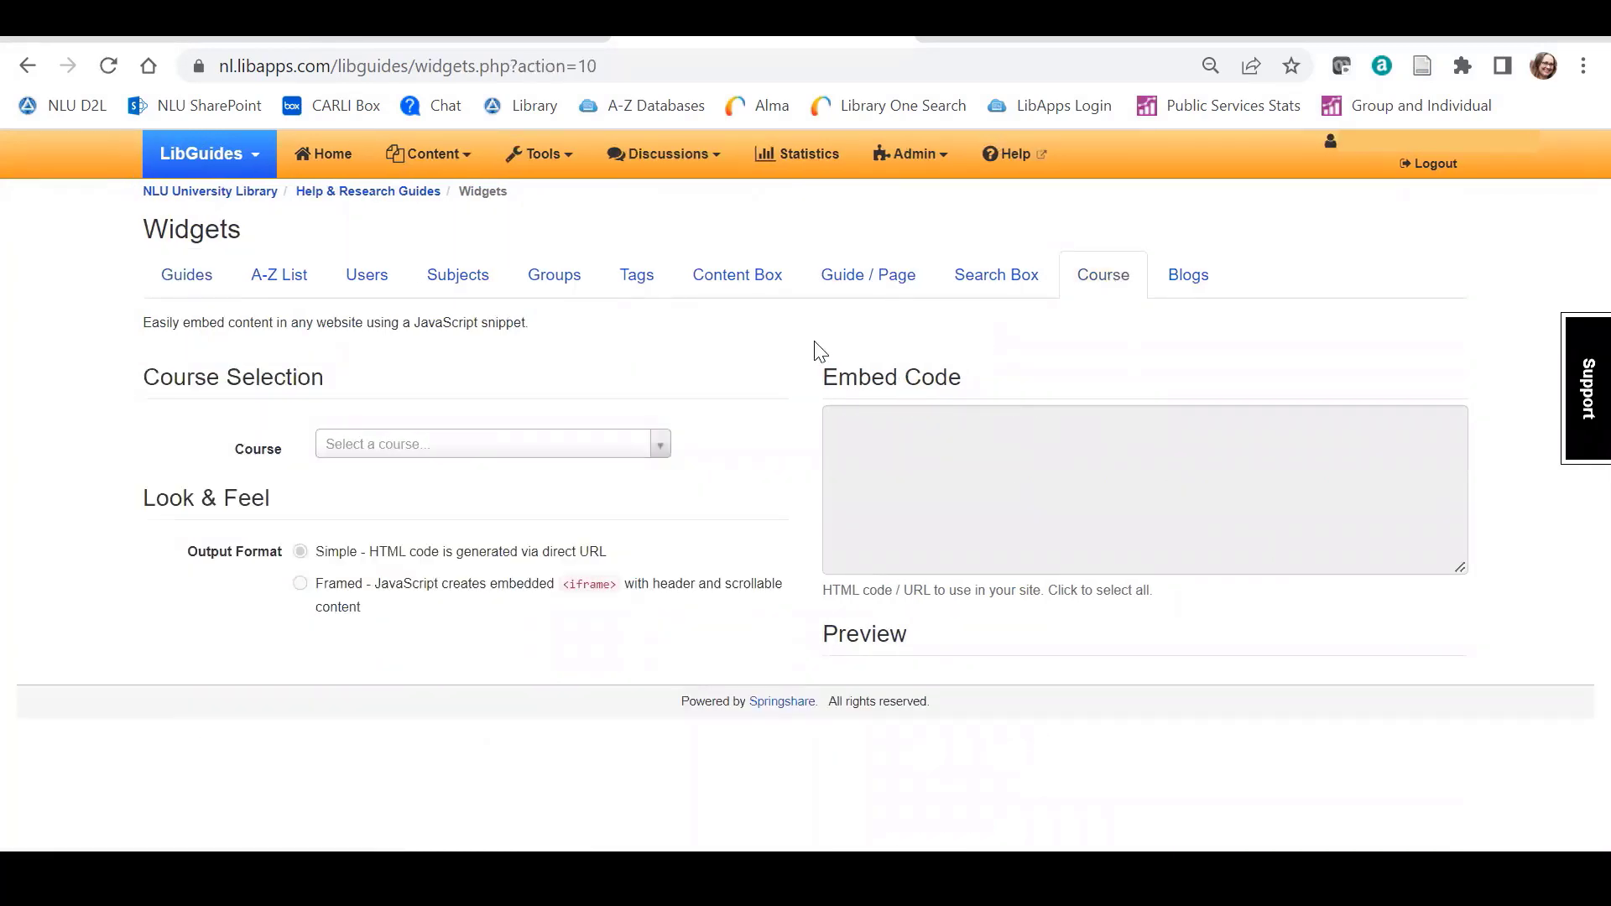
left_click(661, 445)
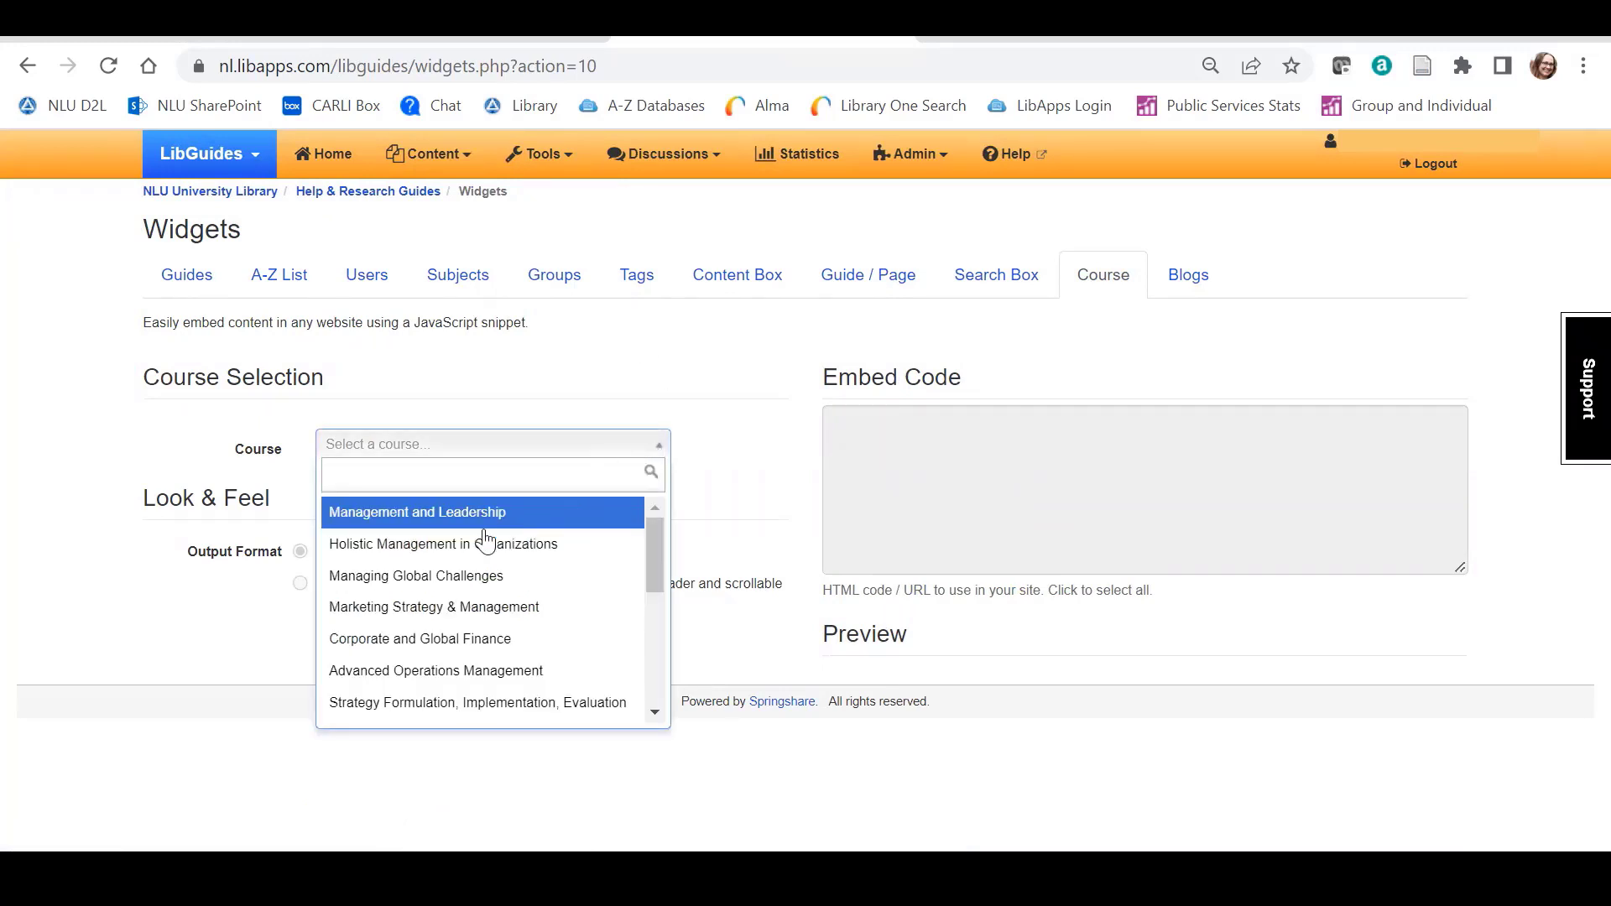
left_click(436, 525)
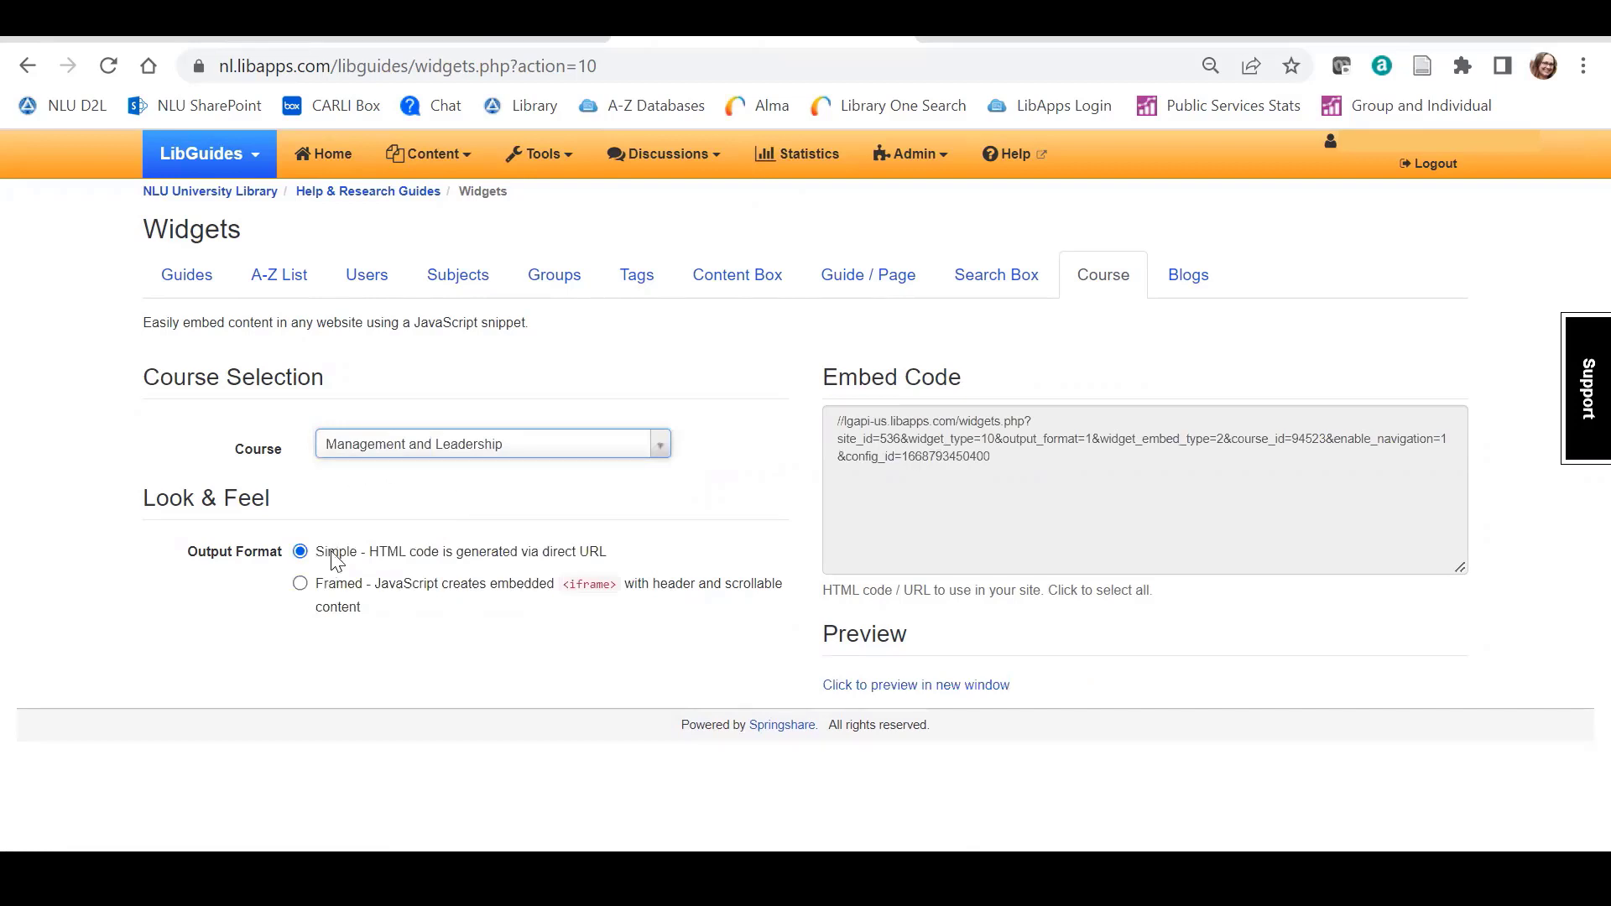
left_click(300, 585)
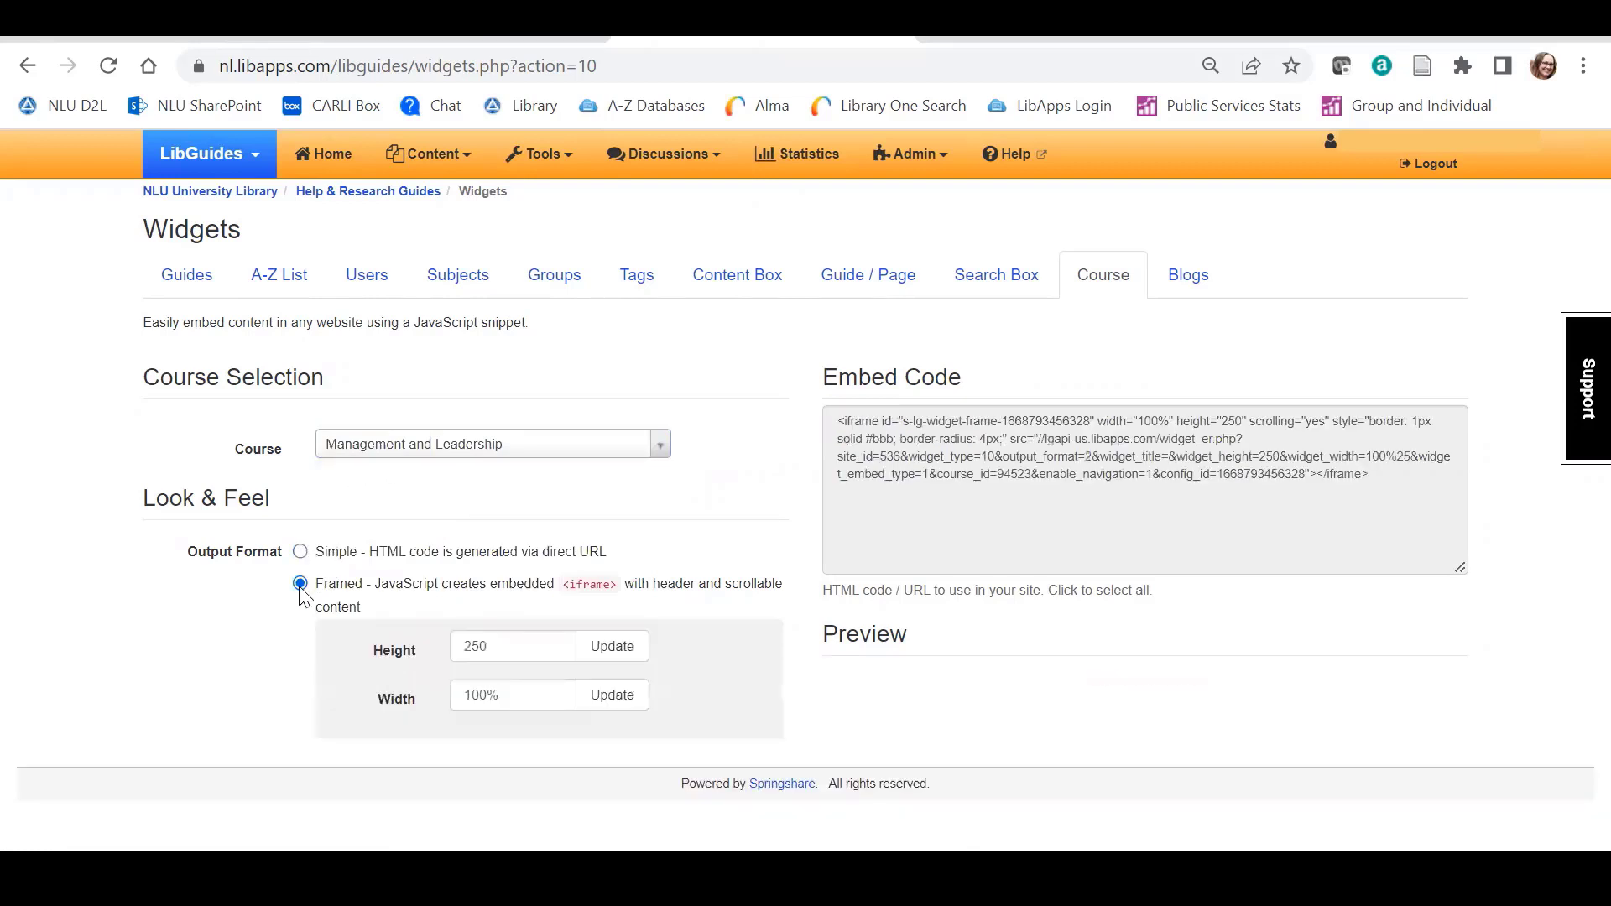
scroll(1221, 533, "down", 2)
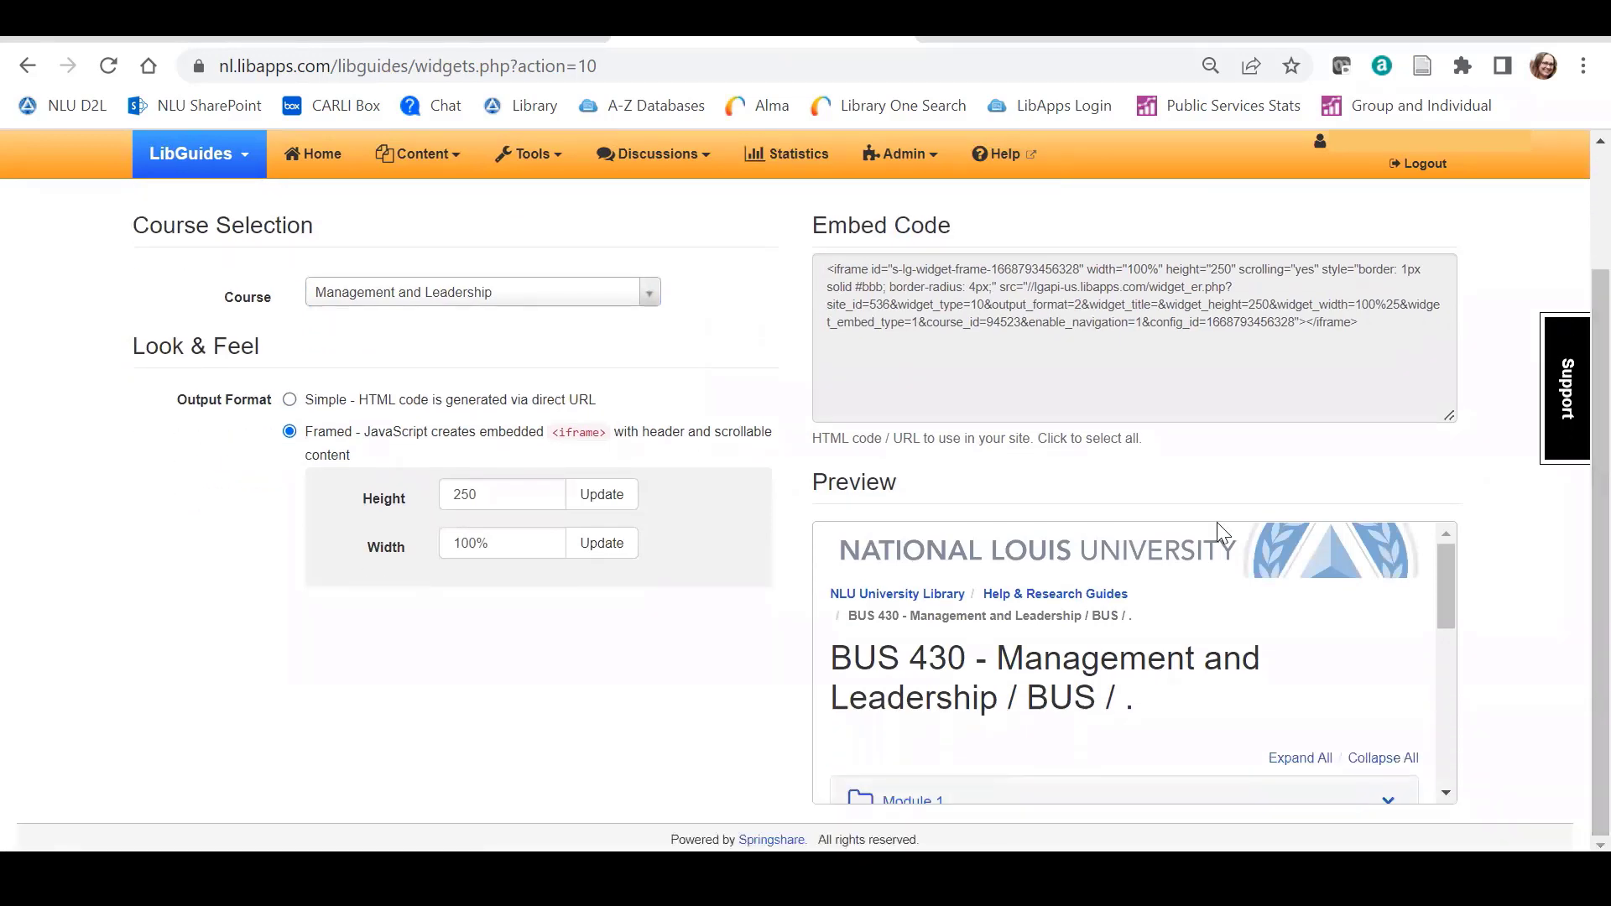
mouse_move(1450, 555)
left_mouse_down()
mouse_move(1478, 659)
mouse_move(1444, 542)
left_mouse_up()
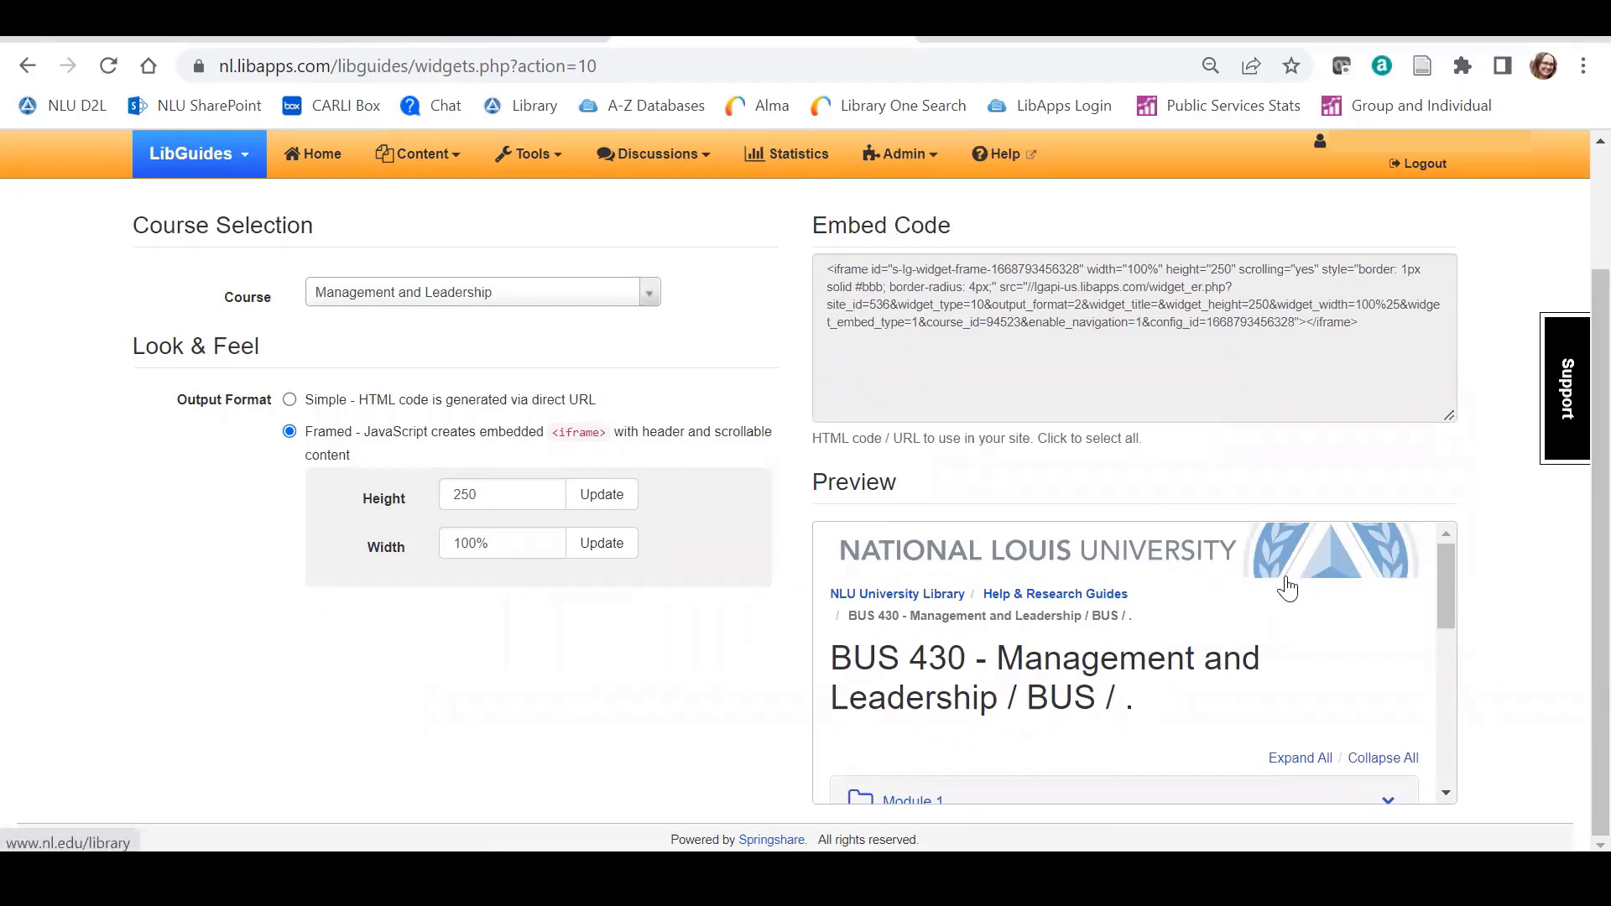
Step: Set the framed widget's height to 750 and check the module folders in its preview
left_click_drag(476, 496, 442, 511)
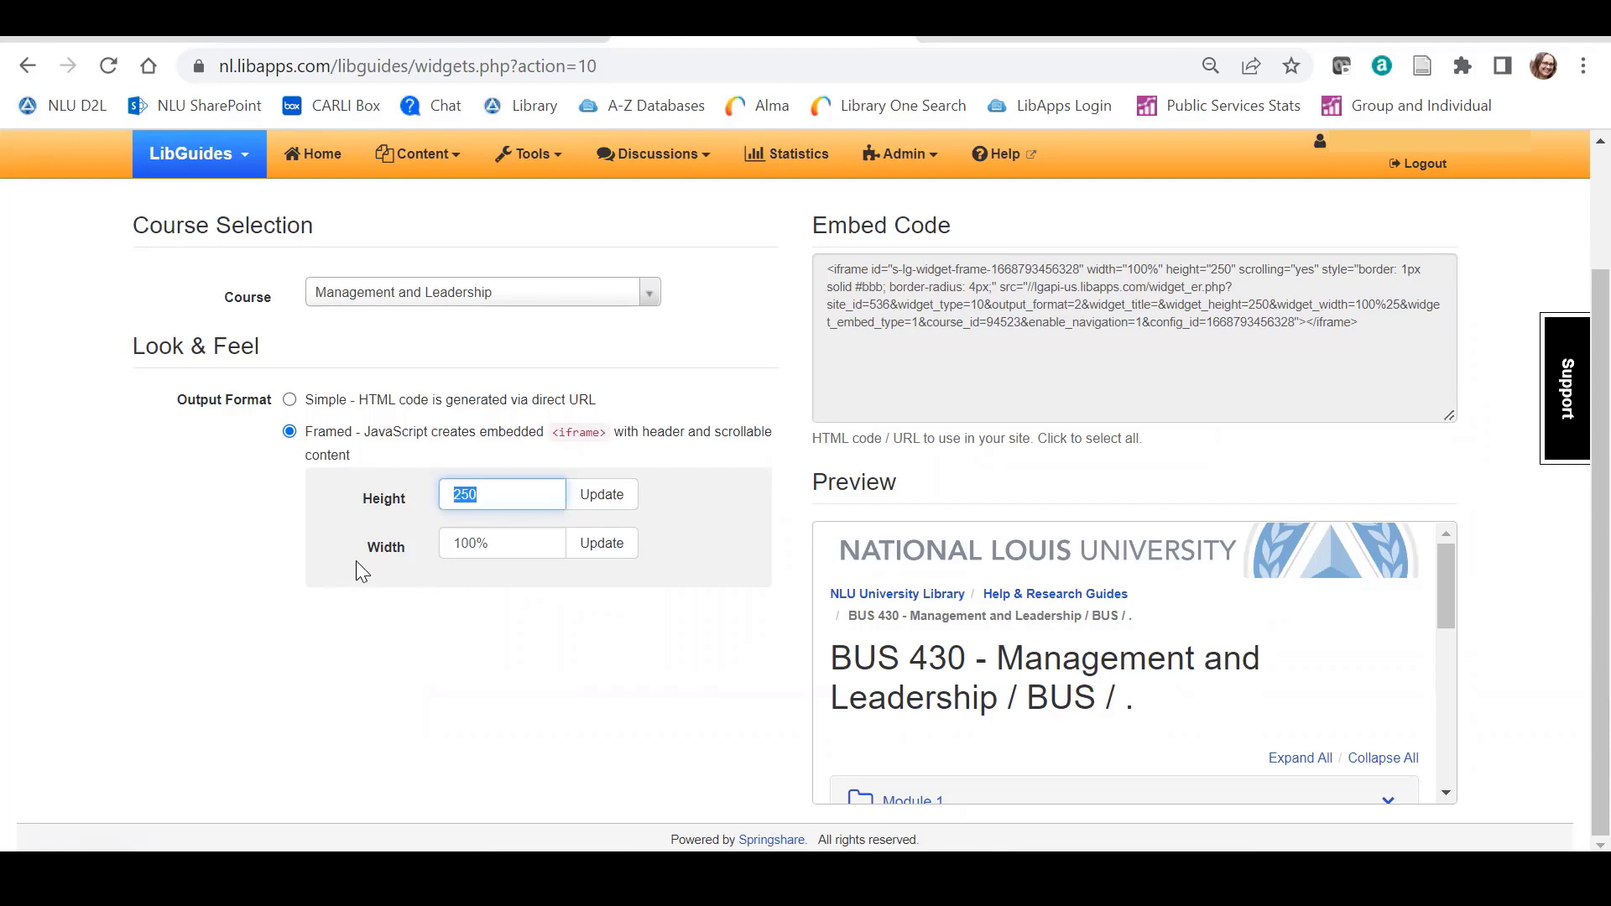
type("750")
left_click(596, 496)
scroll(1248, 406, "down", 3)
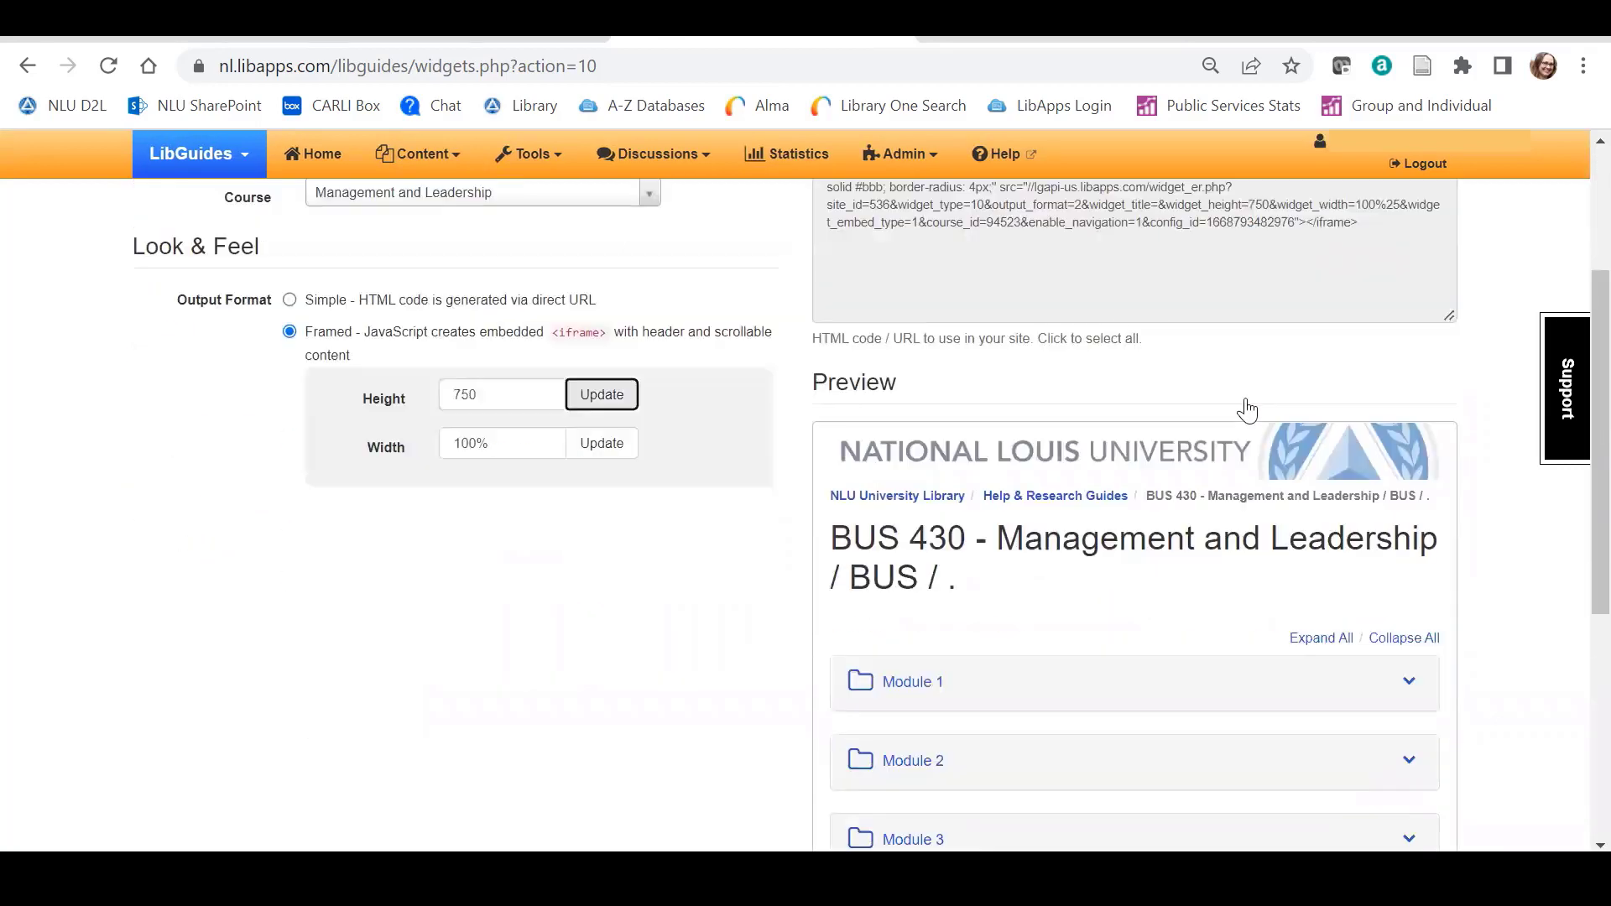
scroll(1111, 342, "up", 2)
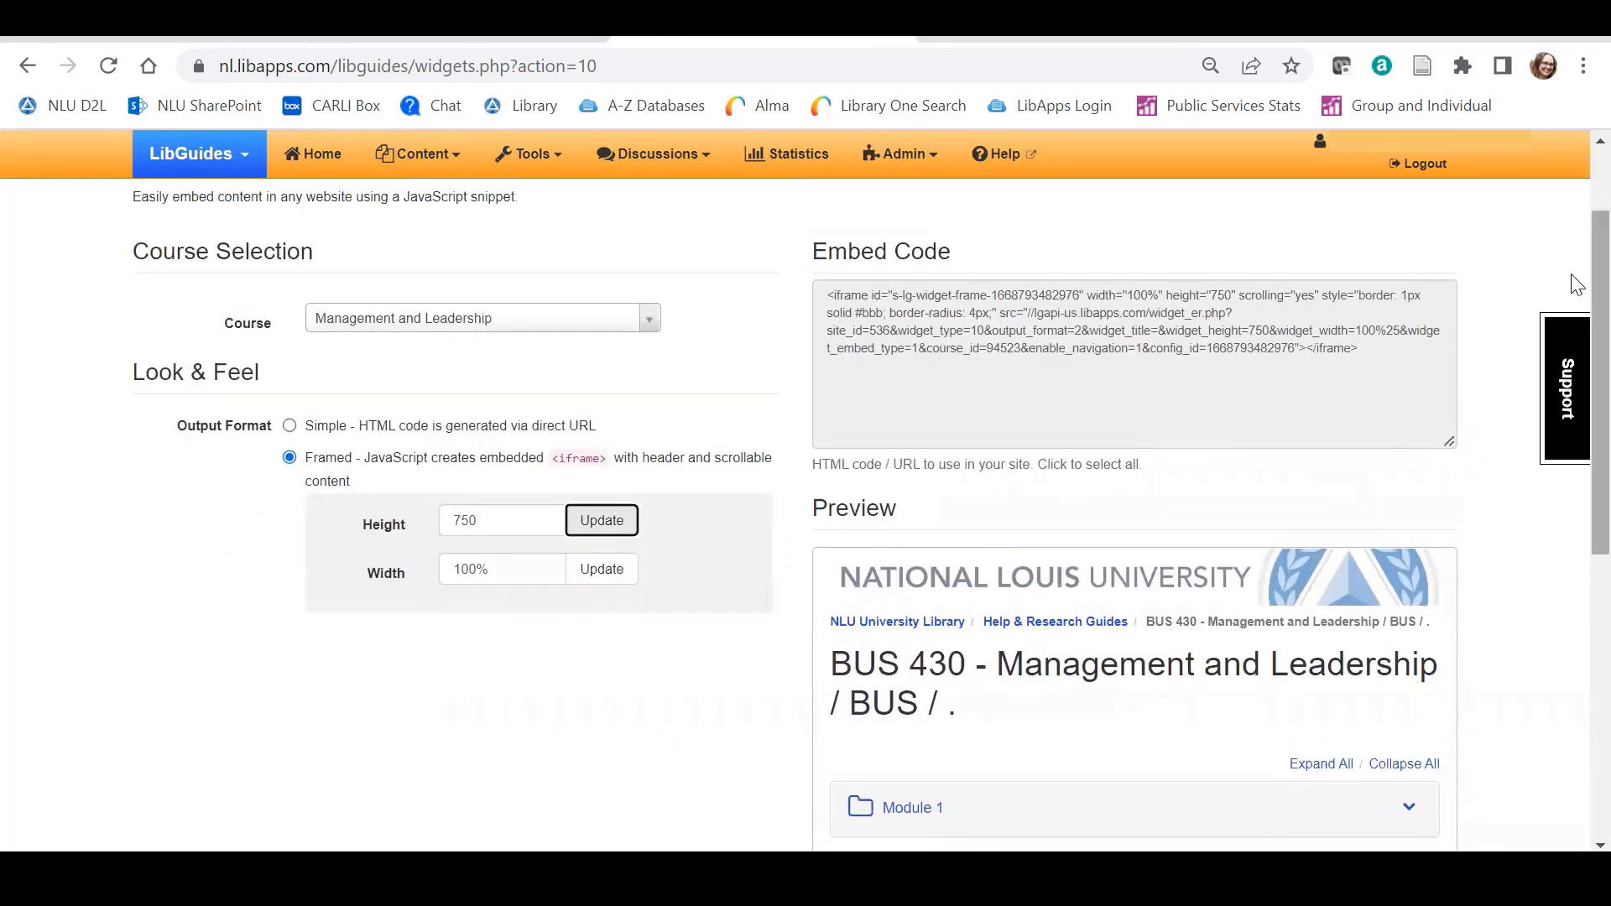
scroll(1574, 252, "down", 4)
scroll(1576, 434, "down", 3)
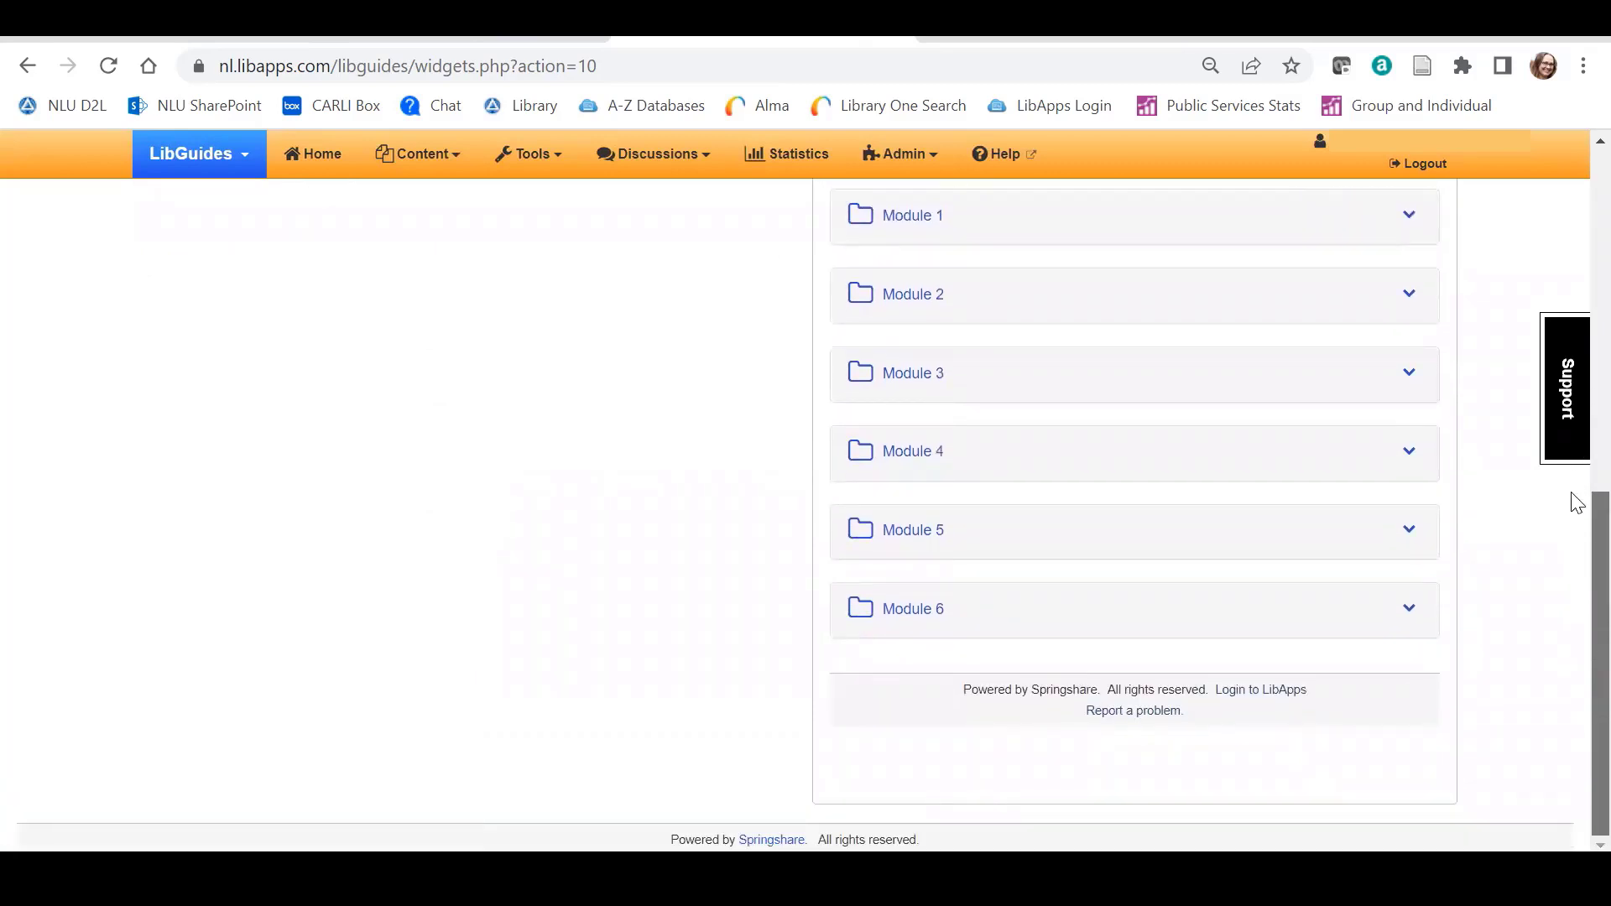
scroll(1572, 500, "up", 3)
scroll(1573, 336, "up", 4)
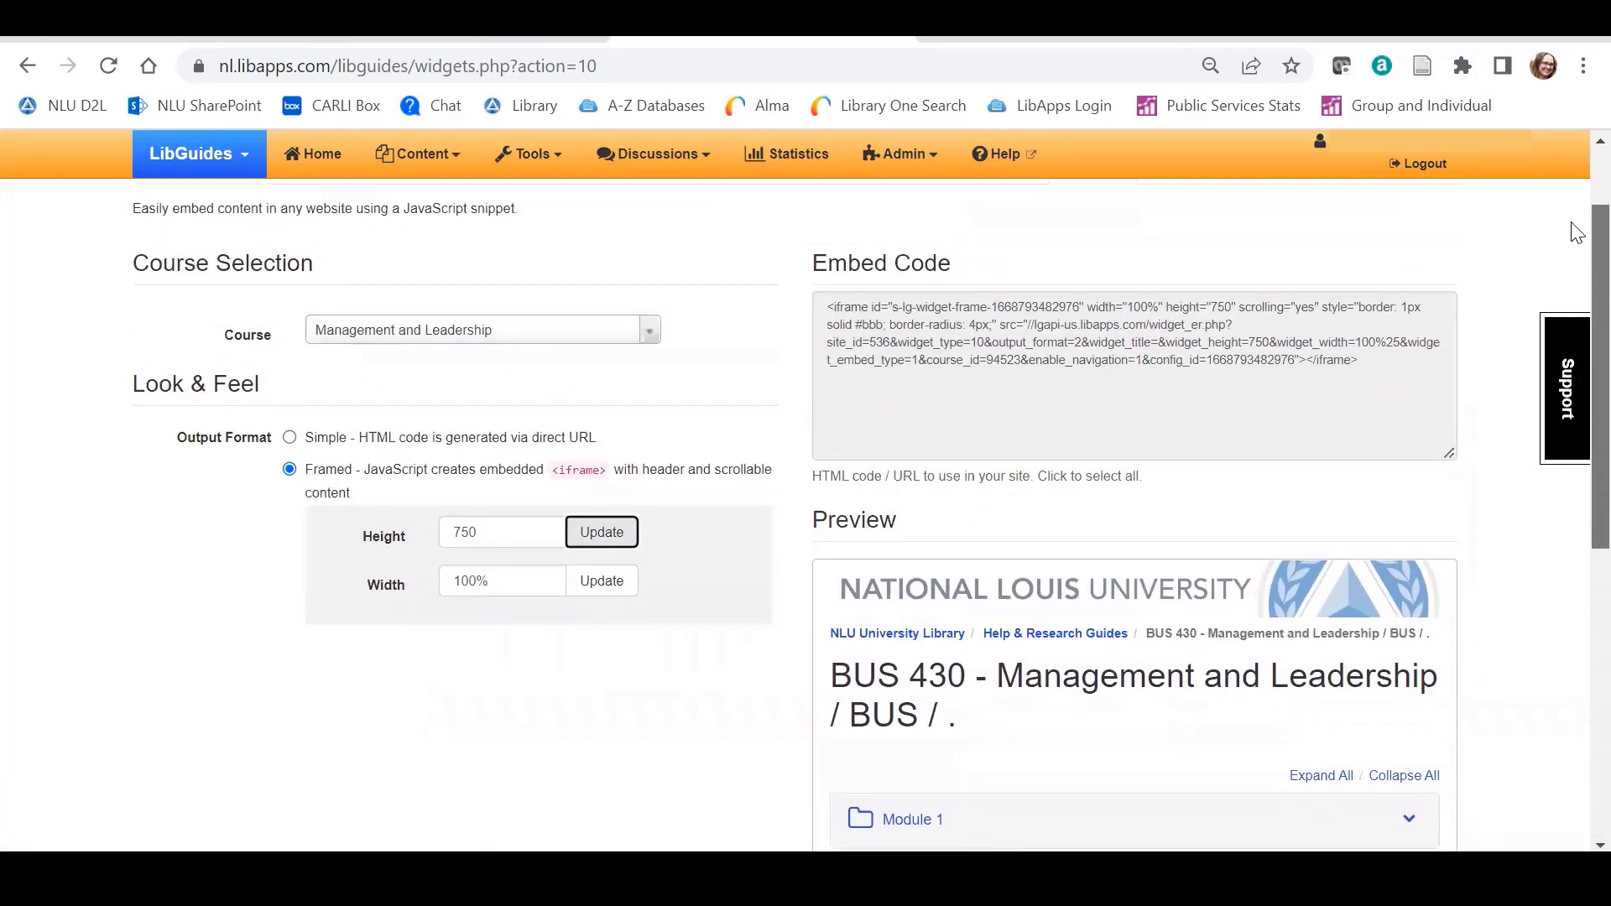
Step: Copy the widget's embed code and find the LibApps widget placeholder on the D2L page Module 1: Learning Materials
left_click_drag(1361, 372, 804, 334)
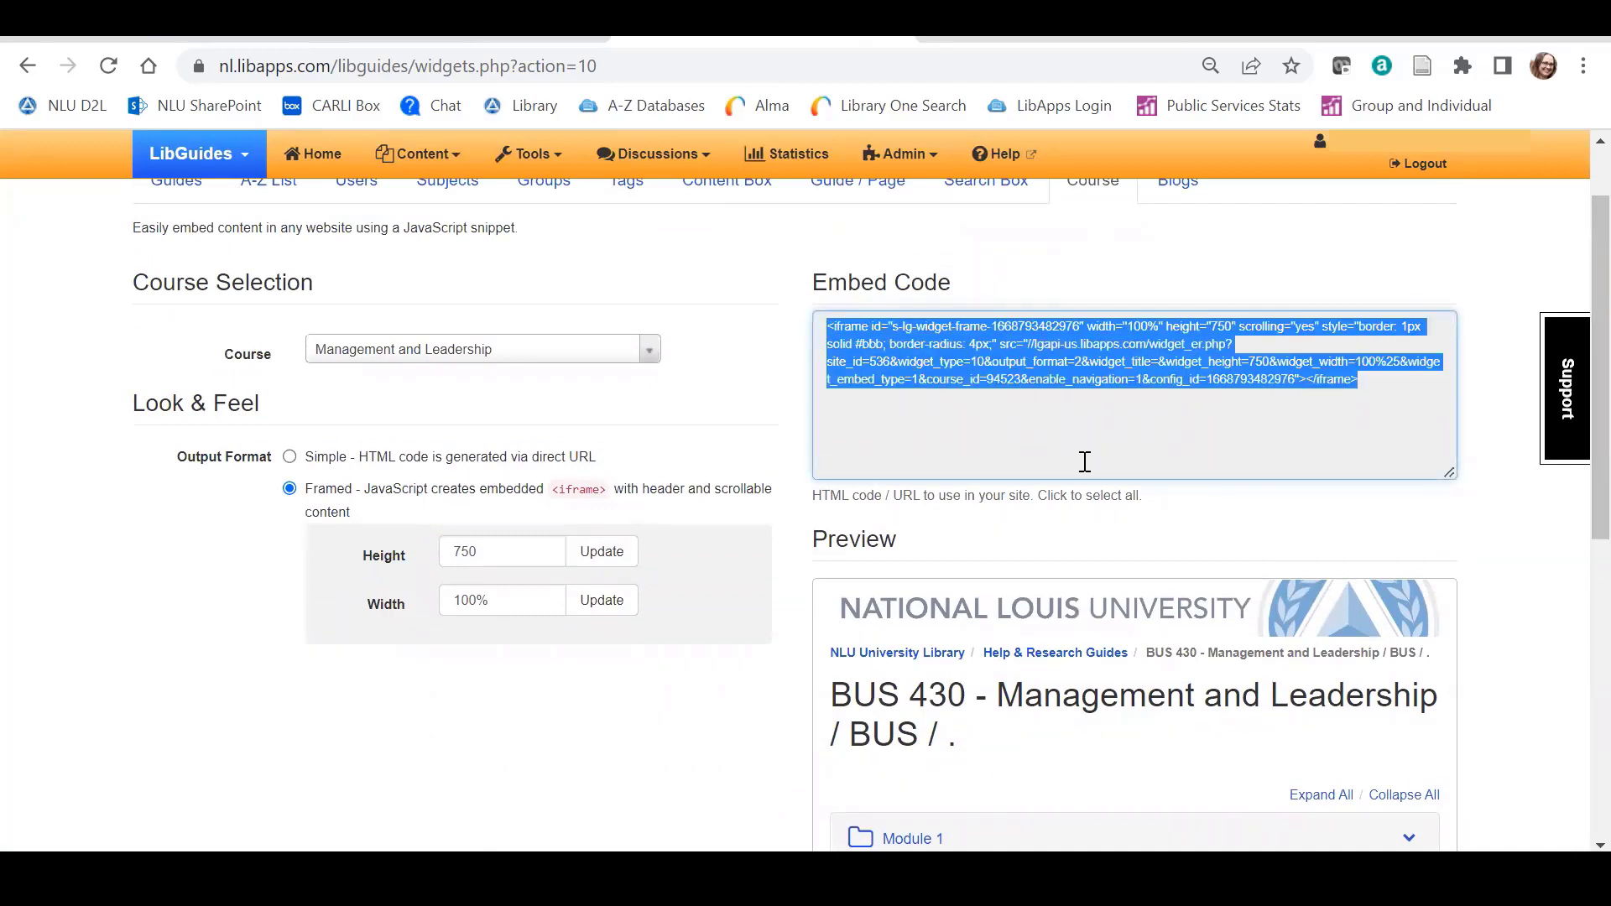
right_click(991, 329)
left_click(1023, 347)
left_click(160, 25)
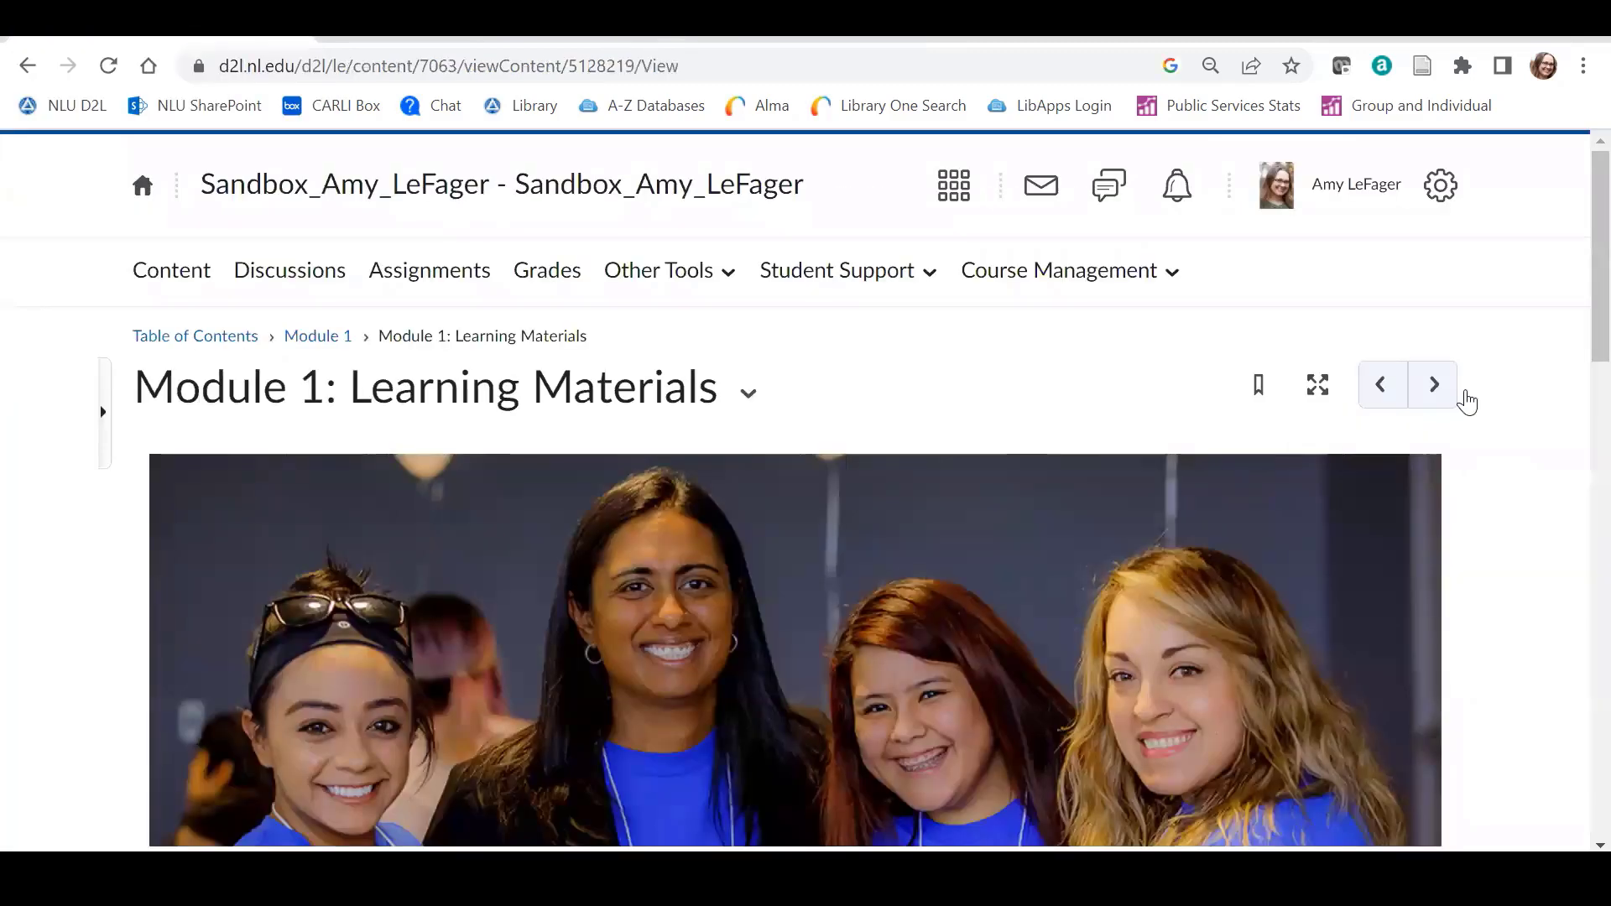
left_click_drag(1593, 273, 1572, 521)
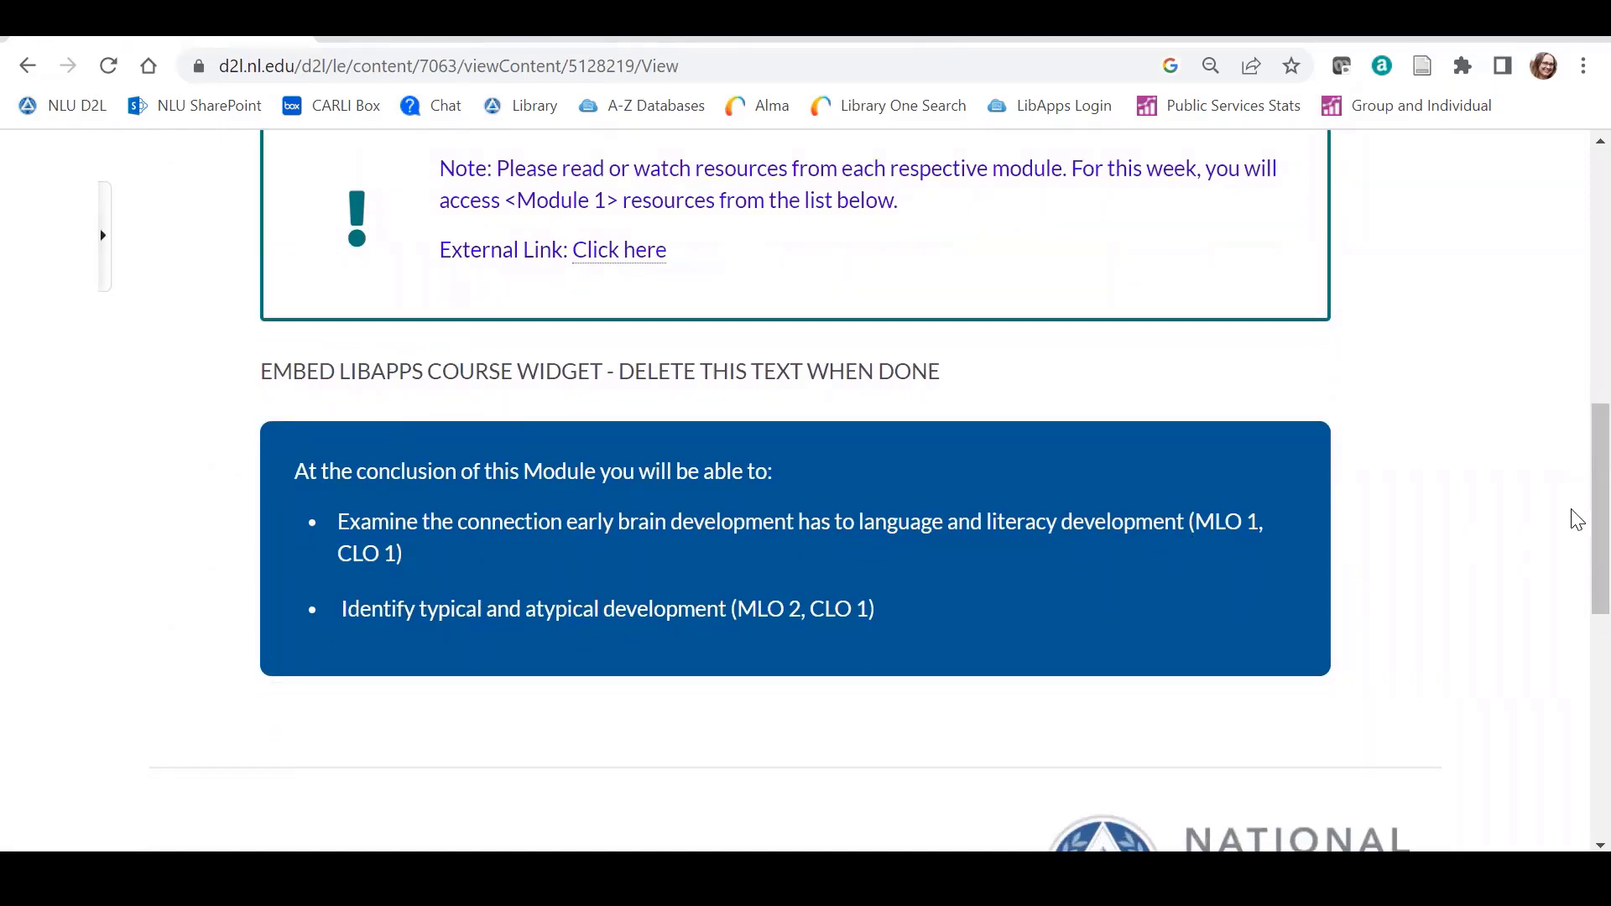
Step: Open the Module 1: Learning Materials page for HTML editing
scroll(1573, 512, "up", 1)
scroll(1575, 495, "up", 3)
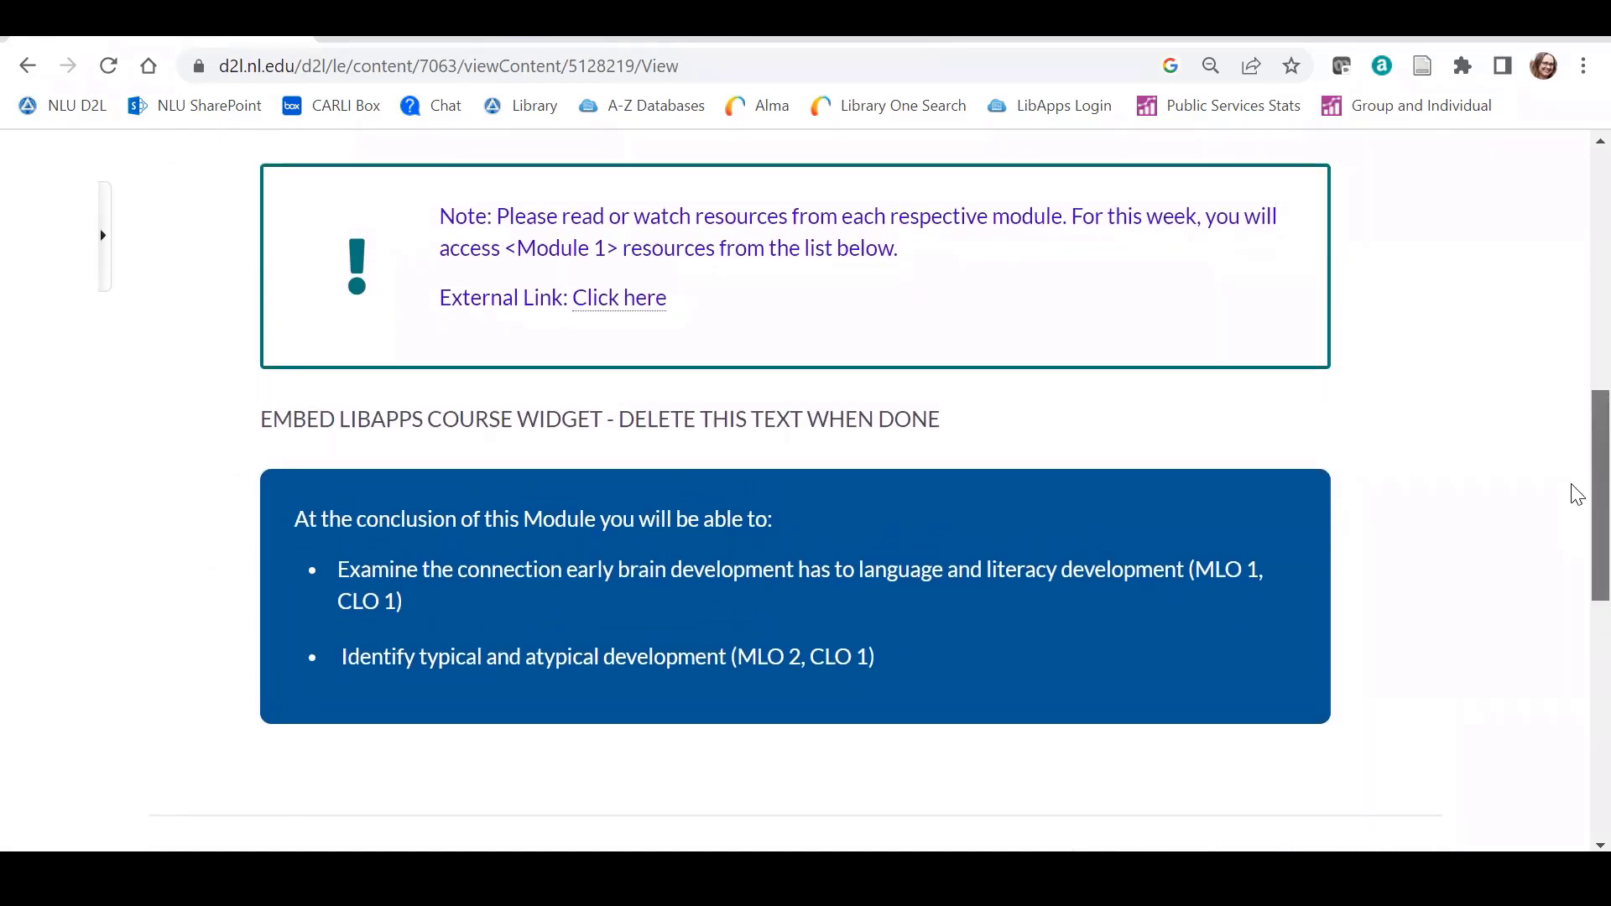
scroll(1577, 484, "down", 1)
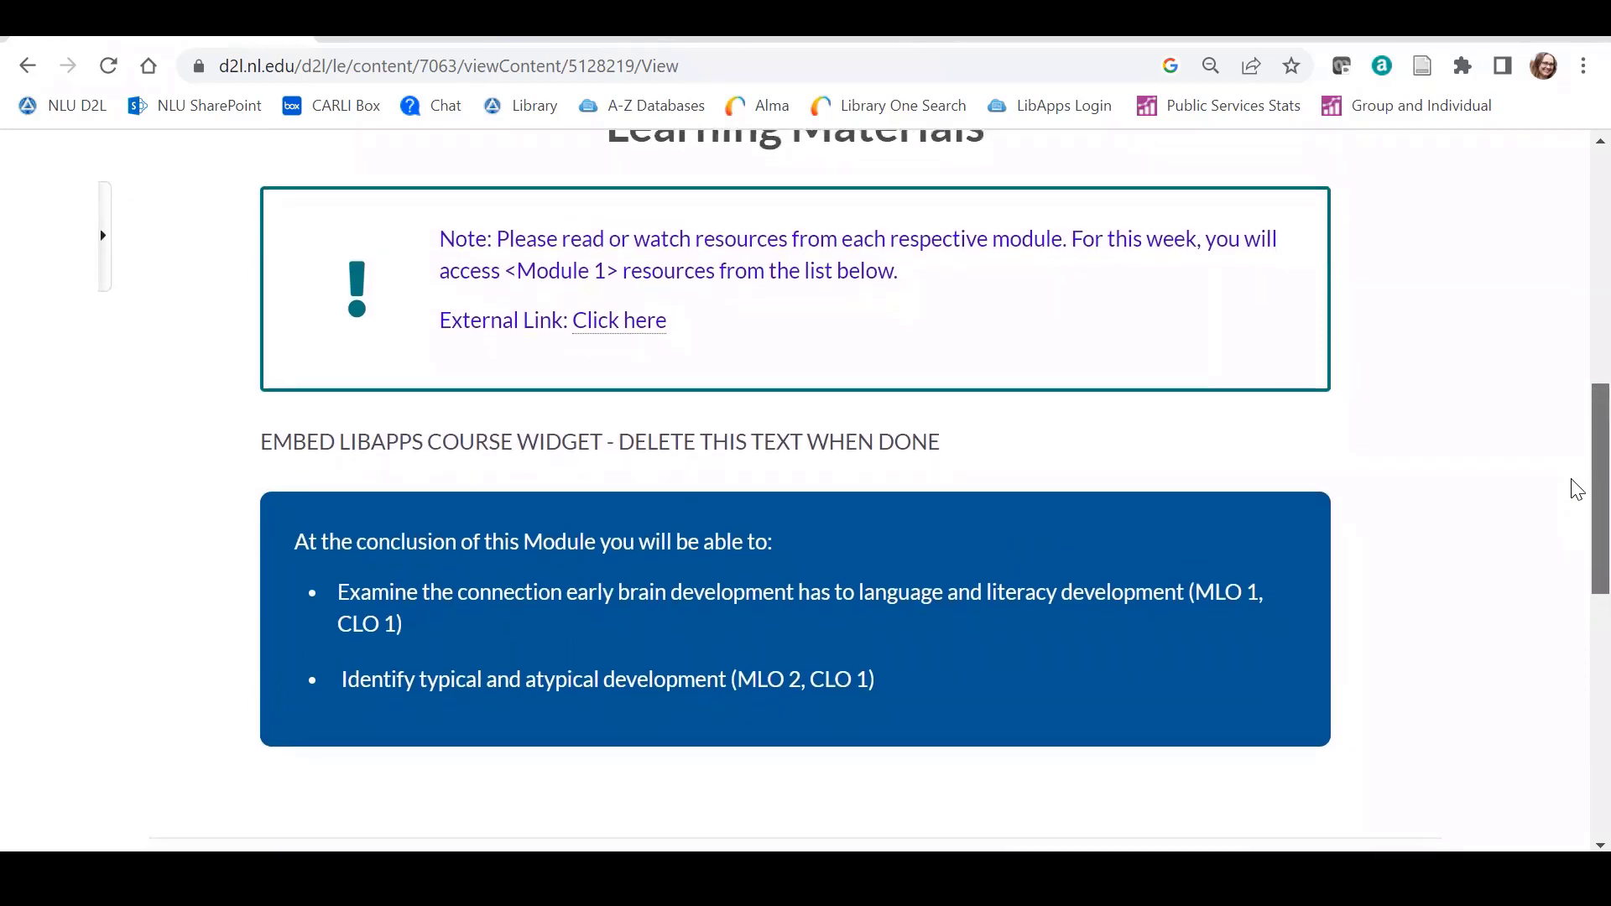
scroll(1577, 479, "up", 2)
scroll(1574, 487, "down", 3)
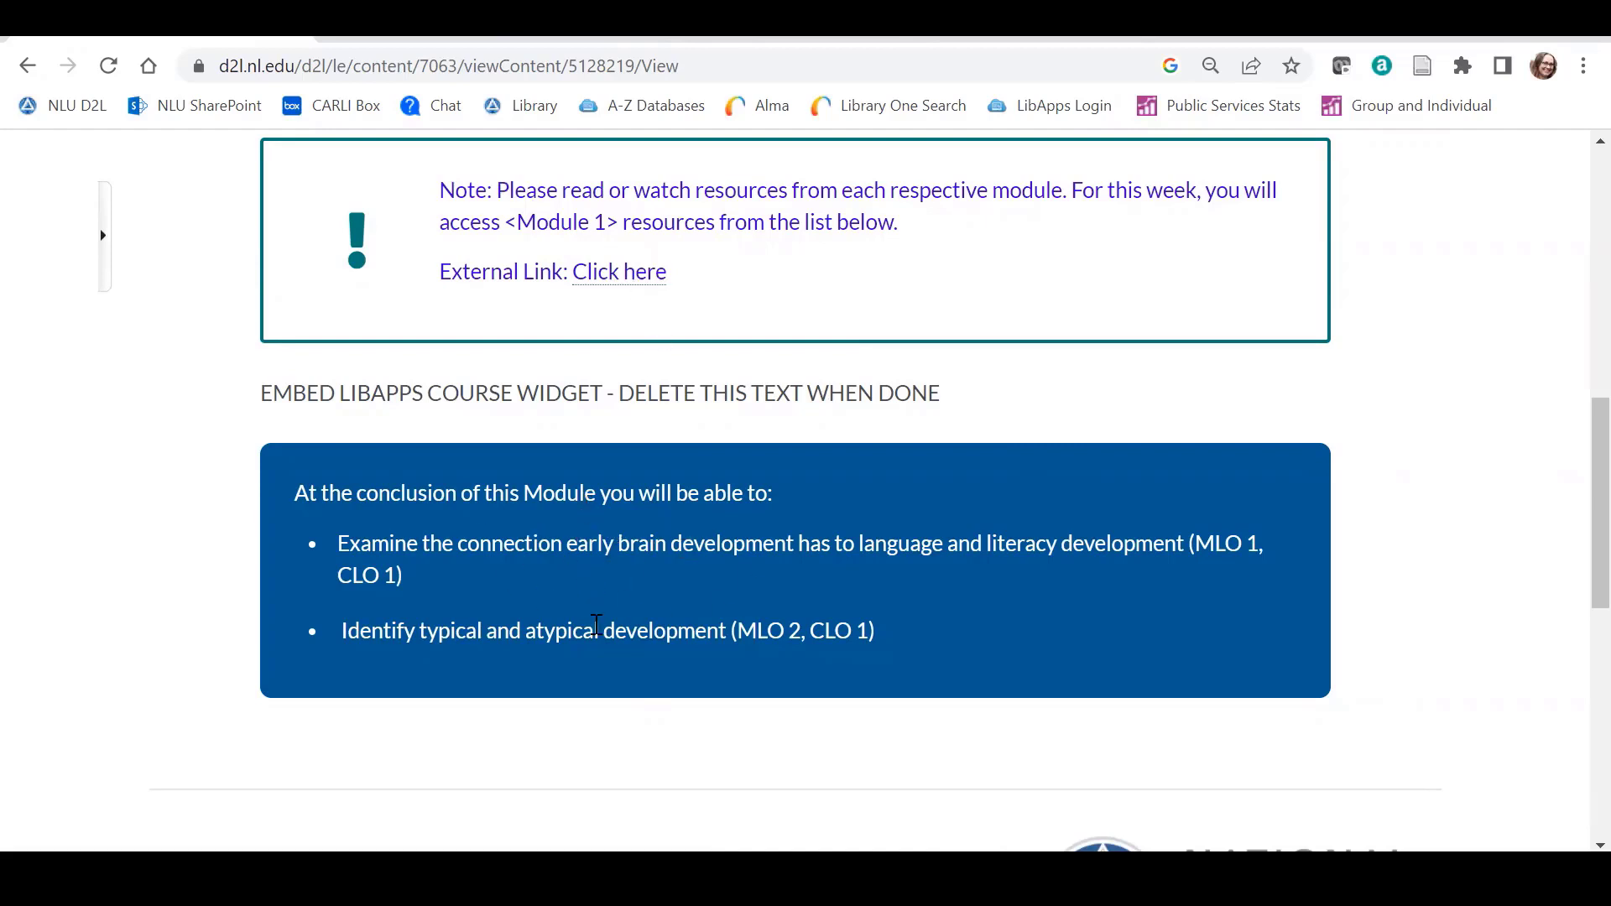
scroll(932, 467, "down", 7)
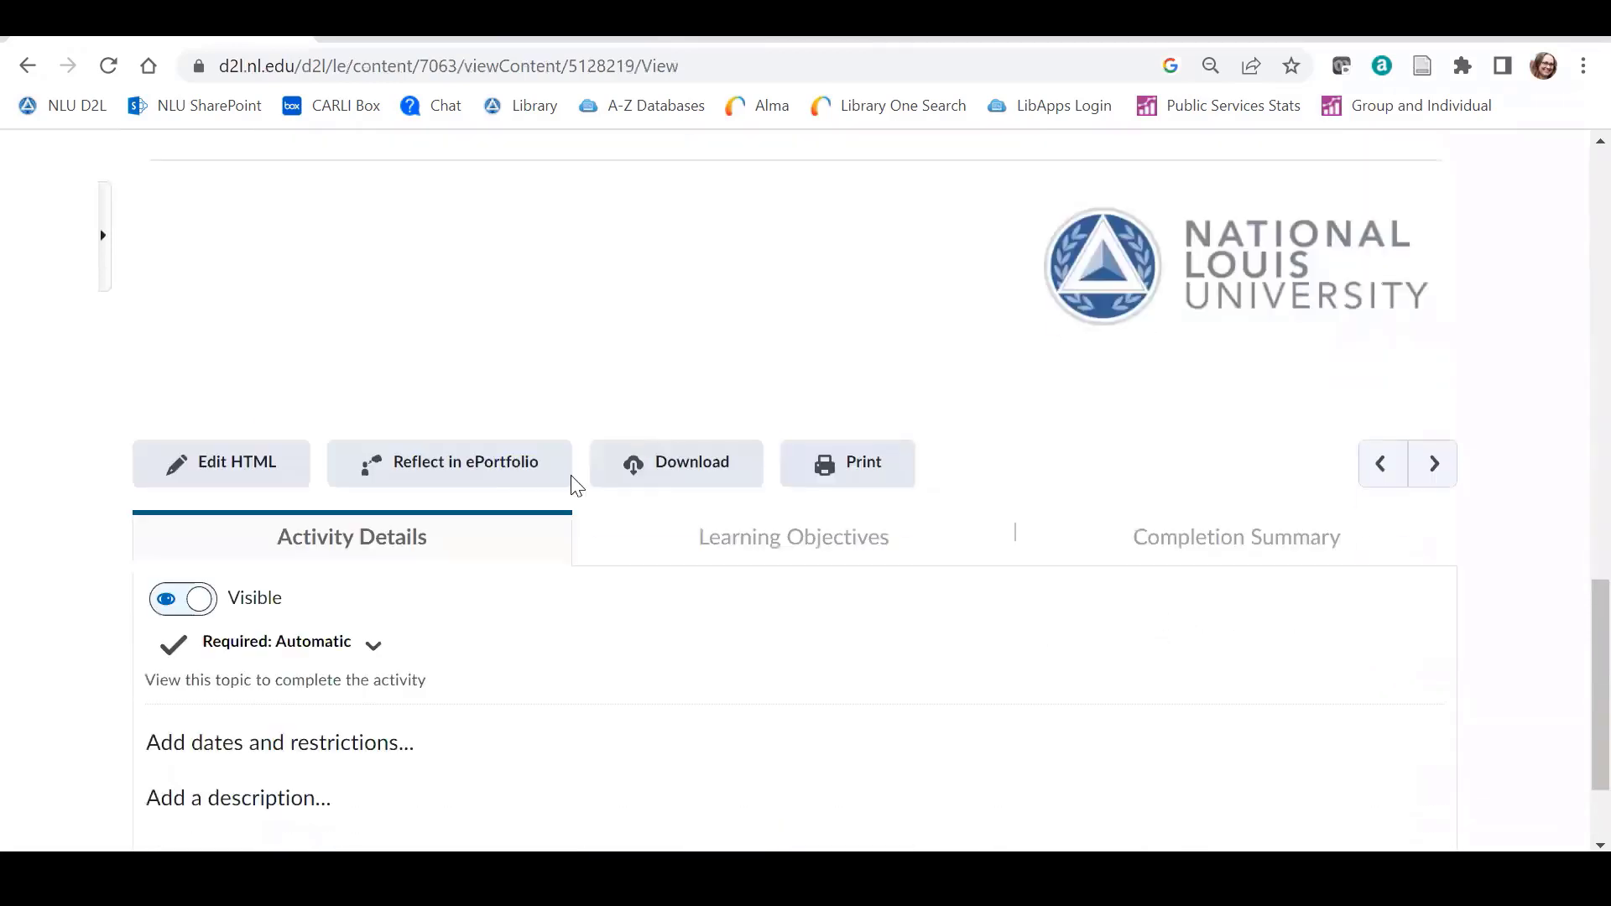
left_click(229, 475)
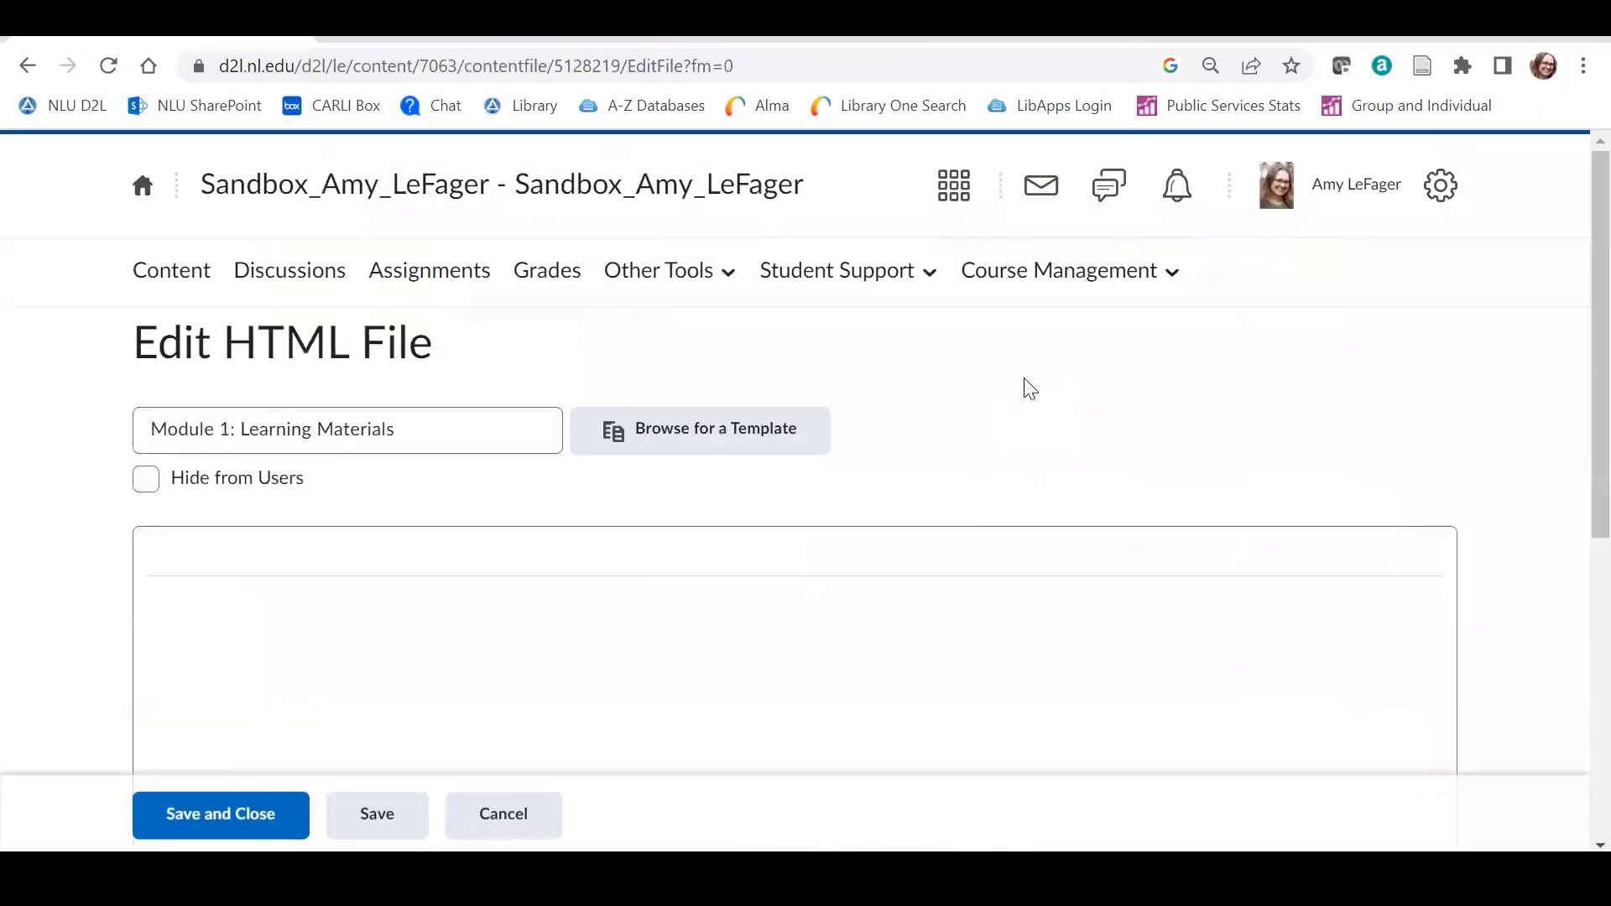
scroll(1115, 406, "down", 7)
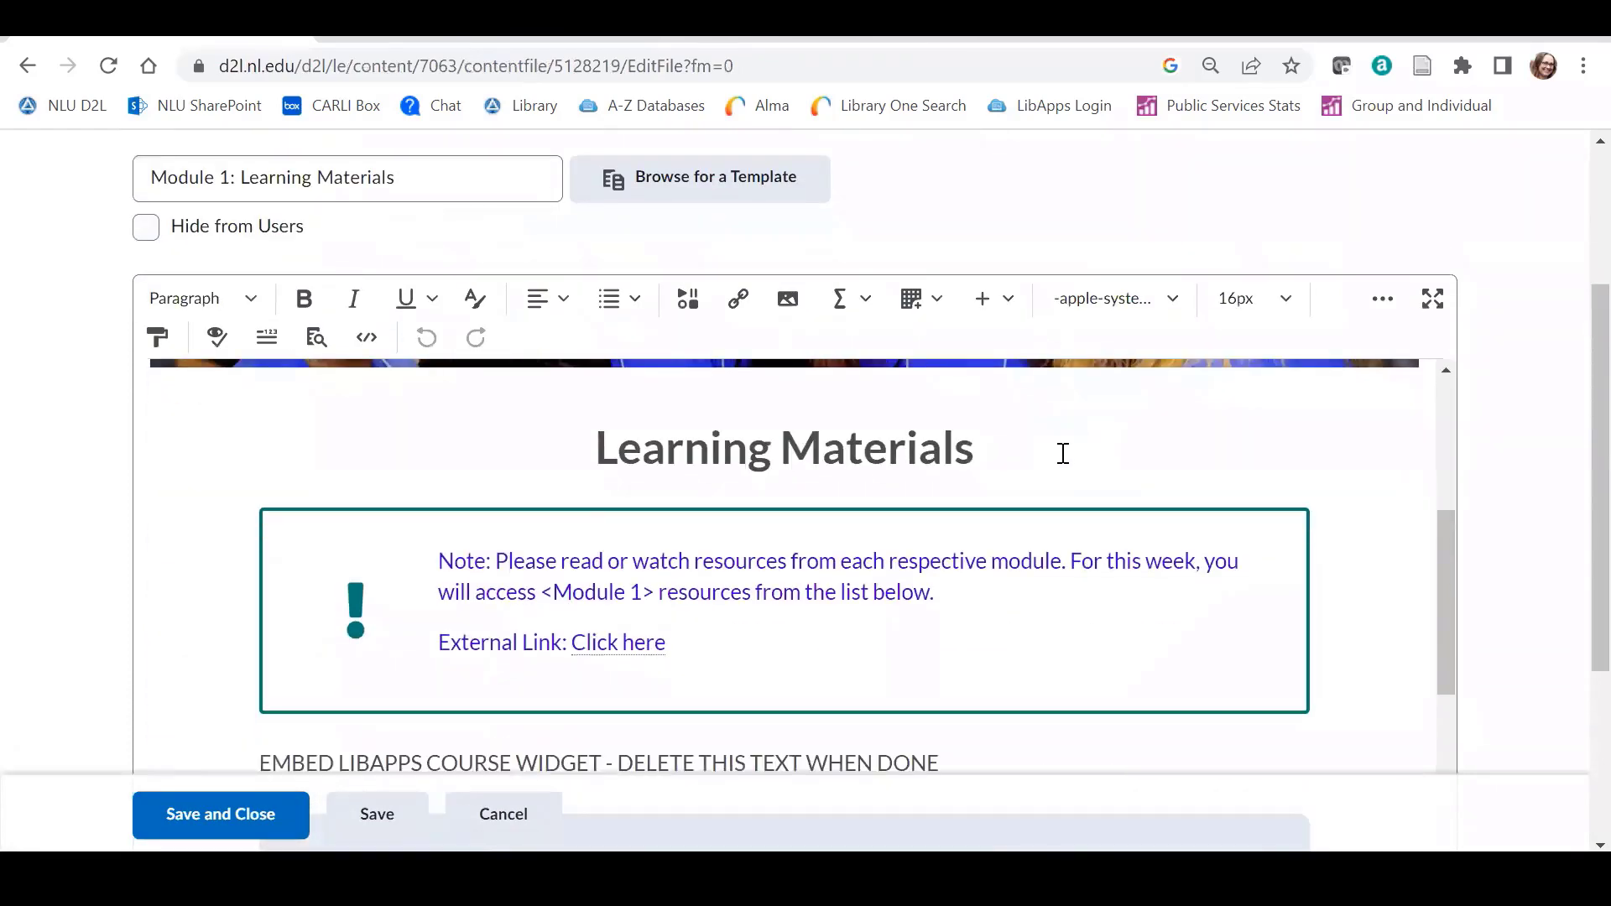
Step: Replace the placeholder text "EMBED LIBAPPS COURSE WIDGET - DELETE THIS TEXT WHEN DONE" with the widget, inserted from the copied embed code
scroll(1063, 453, "down", 2)
left_click_drag(940, 638, 258, 635)
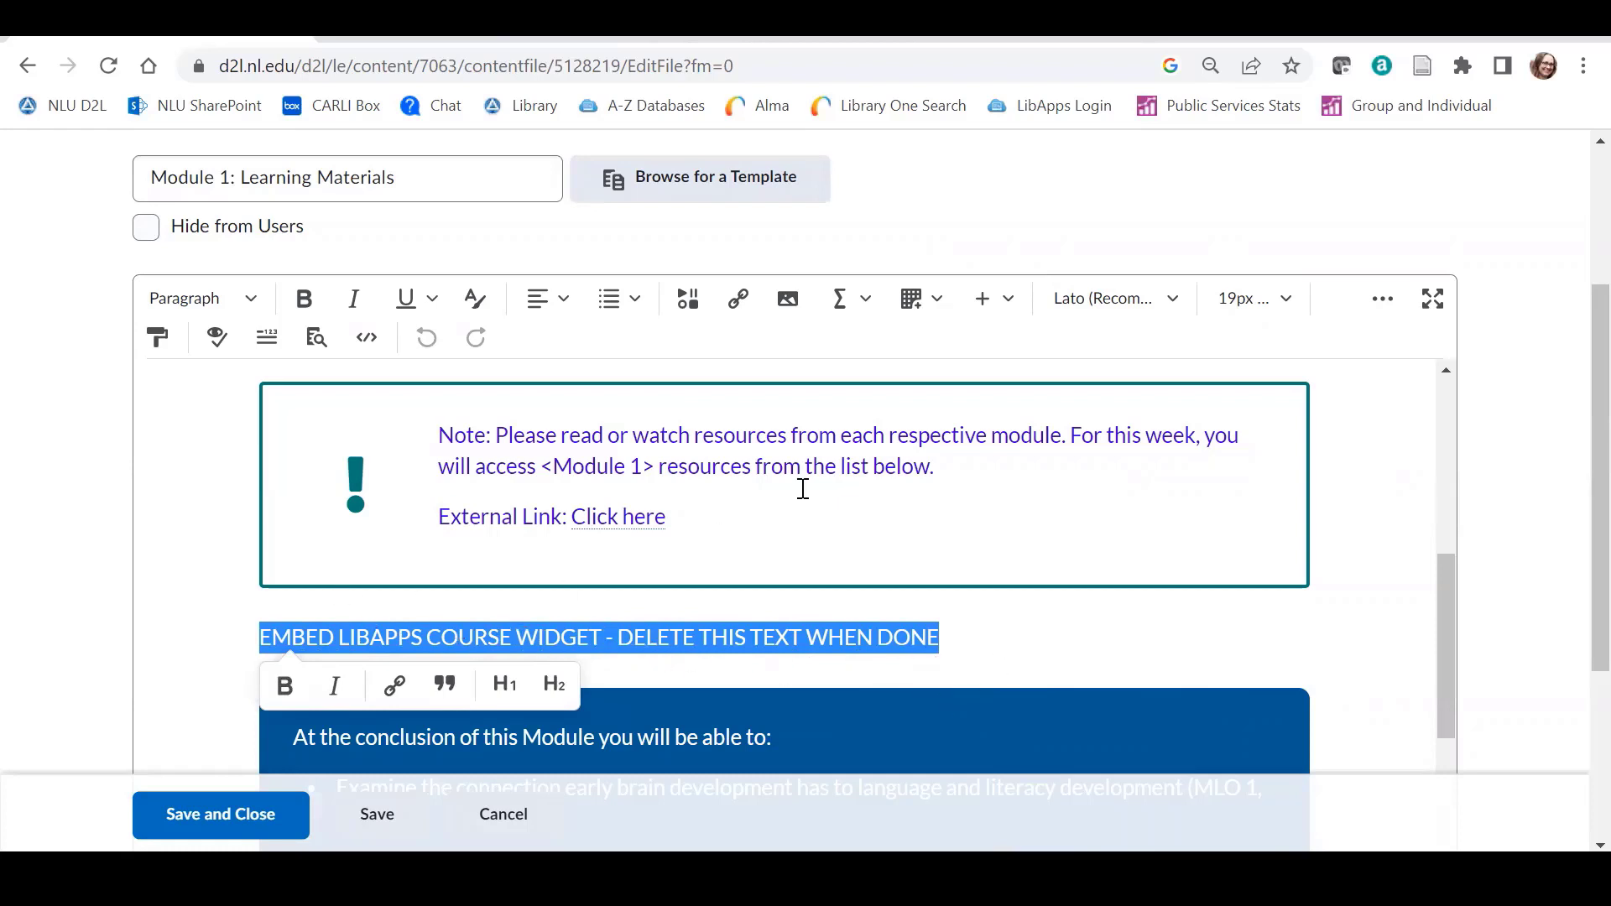
left_click(703, 309)
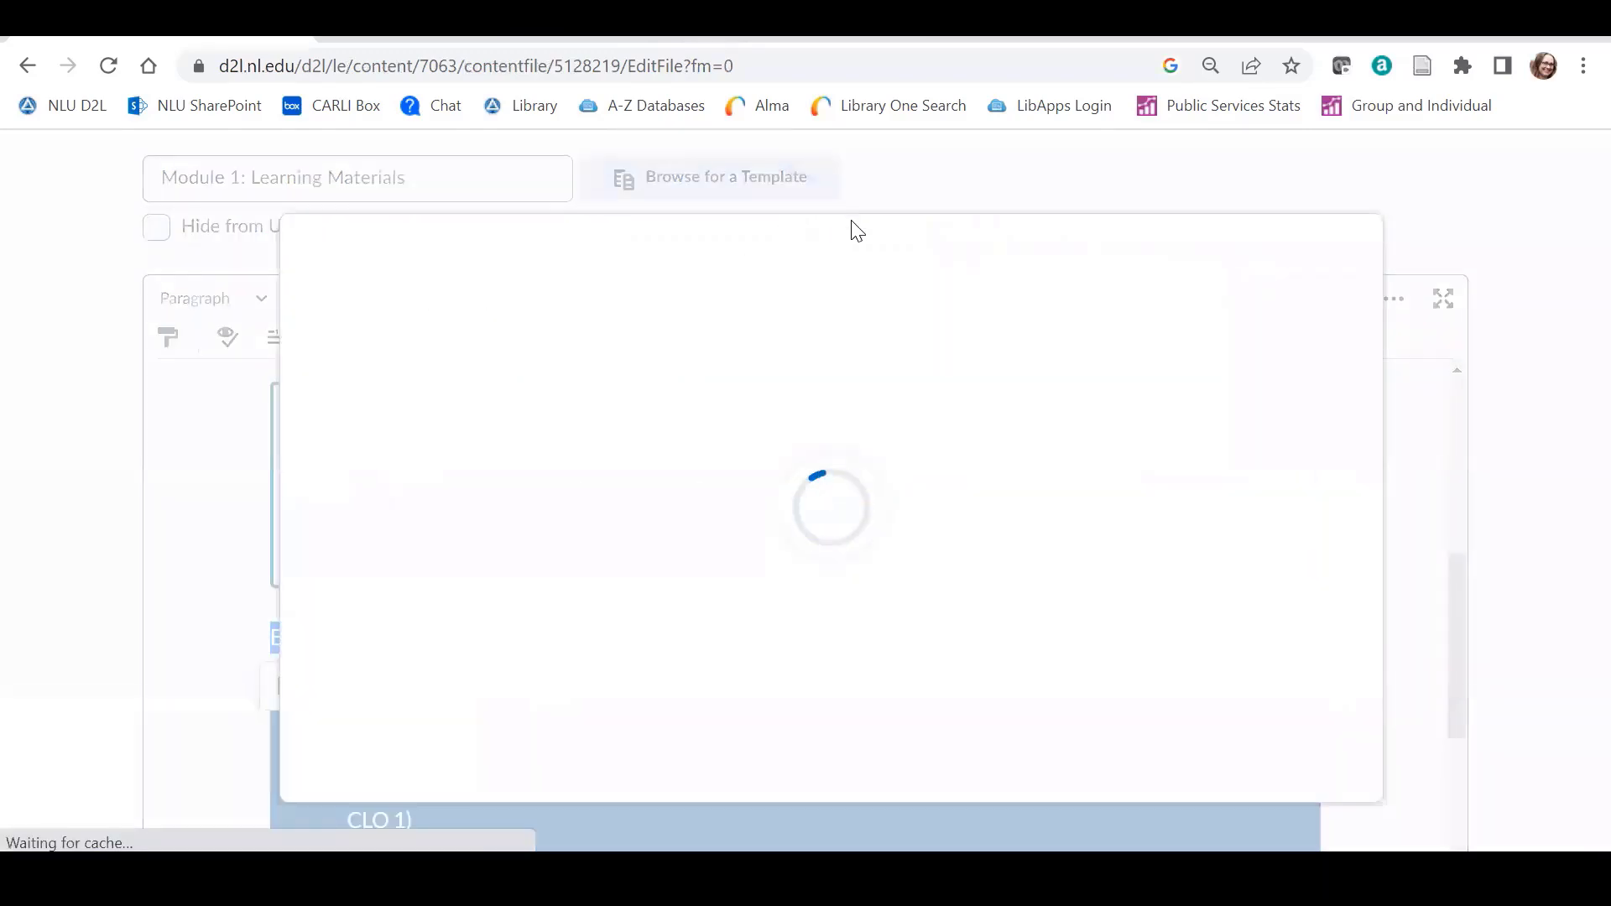
scroll(537, 529, "down", 2)
left_click(526, 647)
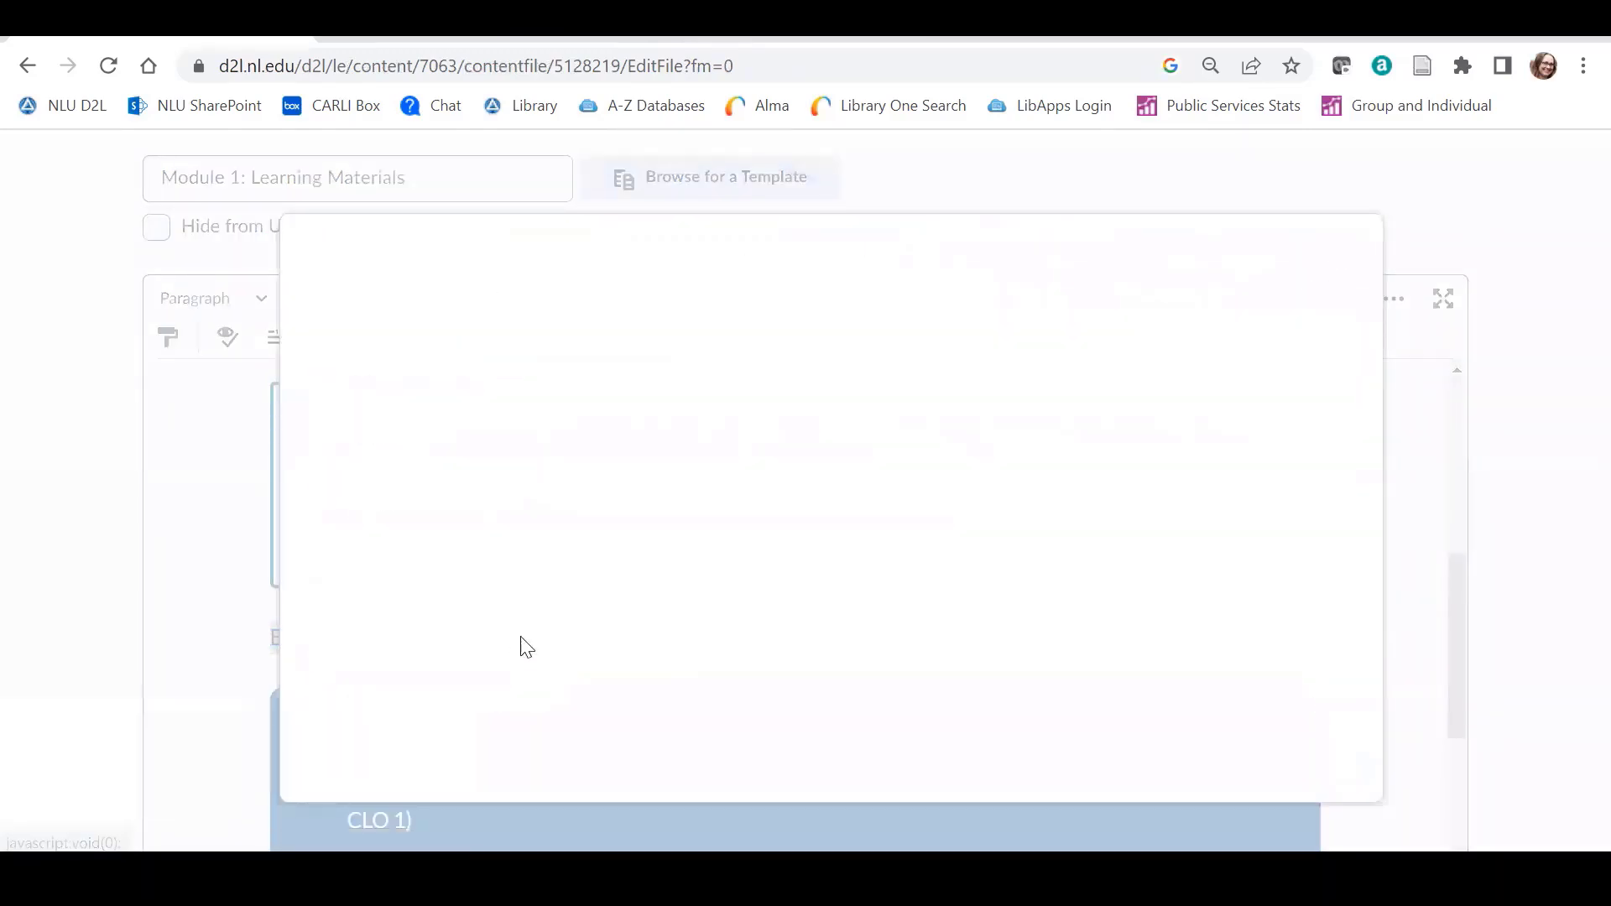
key("ctrl+v")
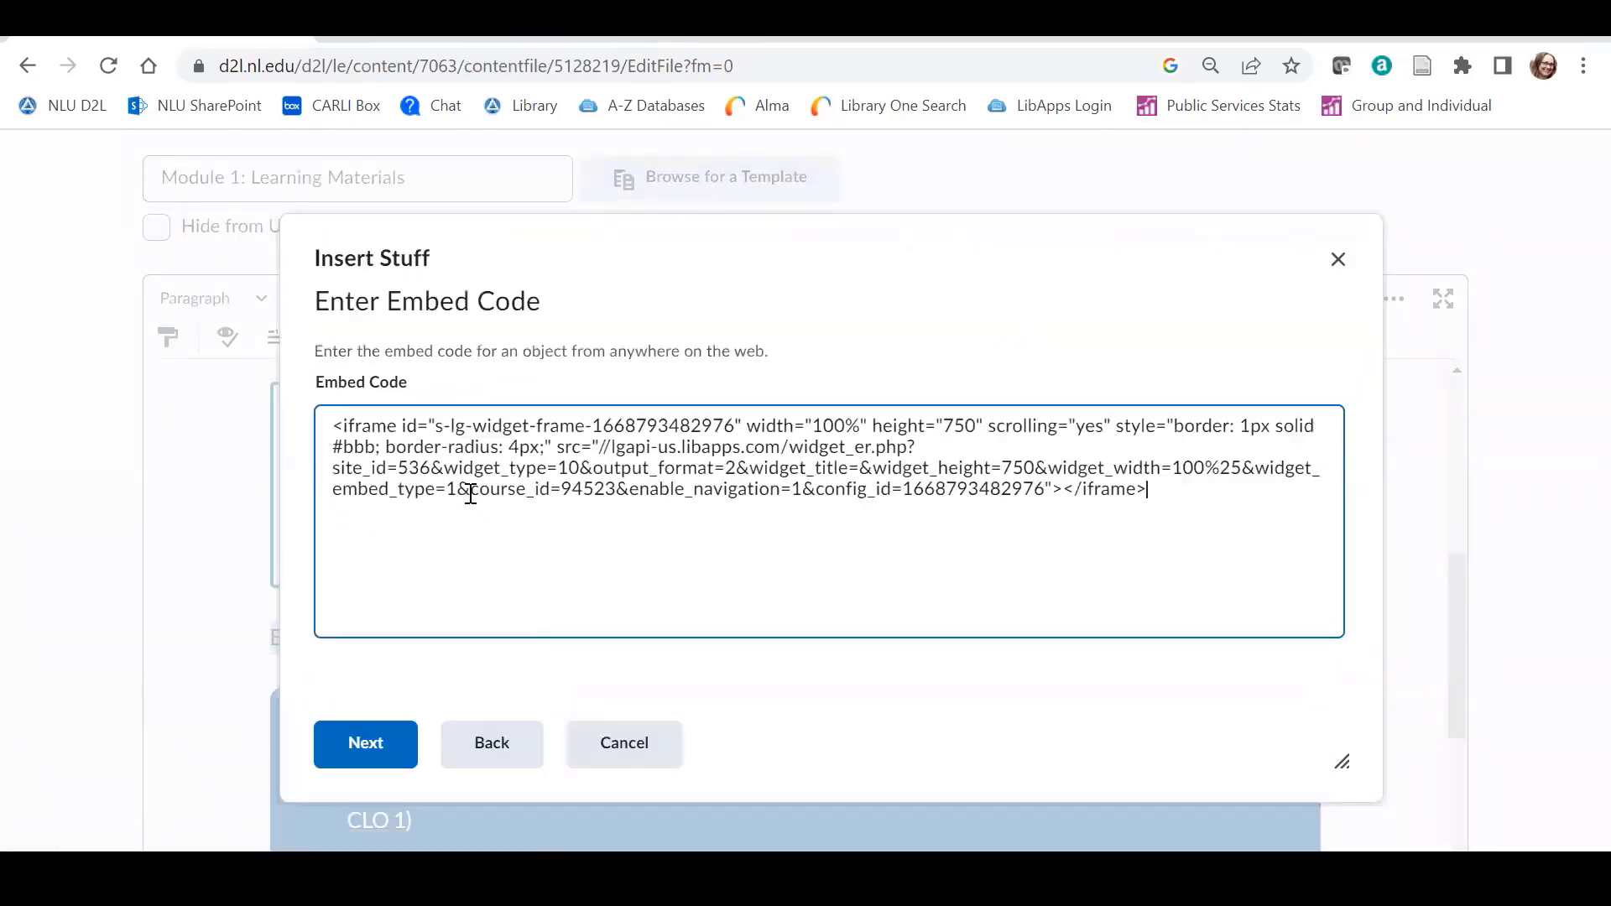
left_click(391, 746)
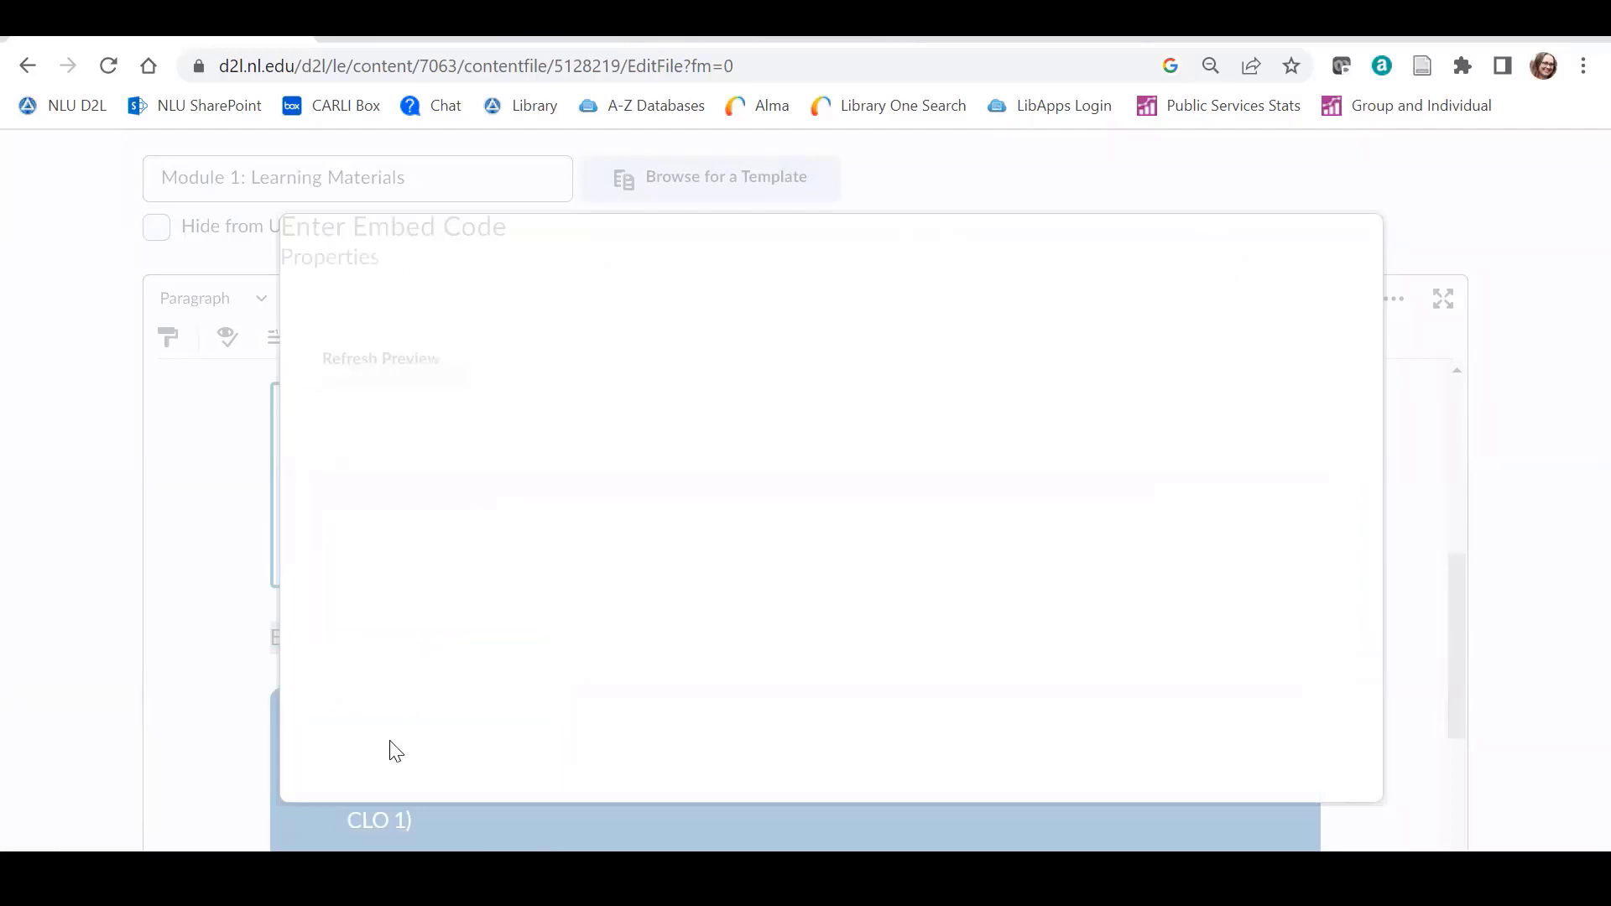
scroll(982, 446, "down", 1)
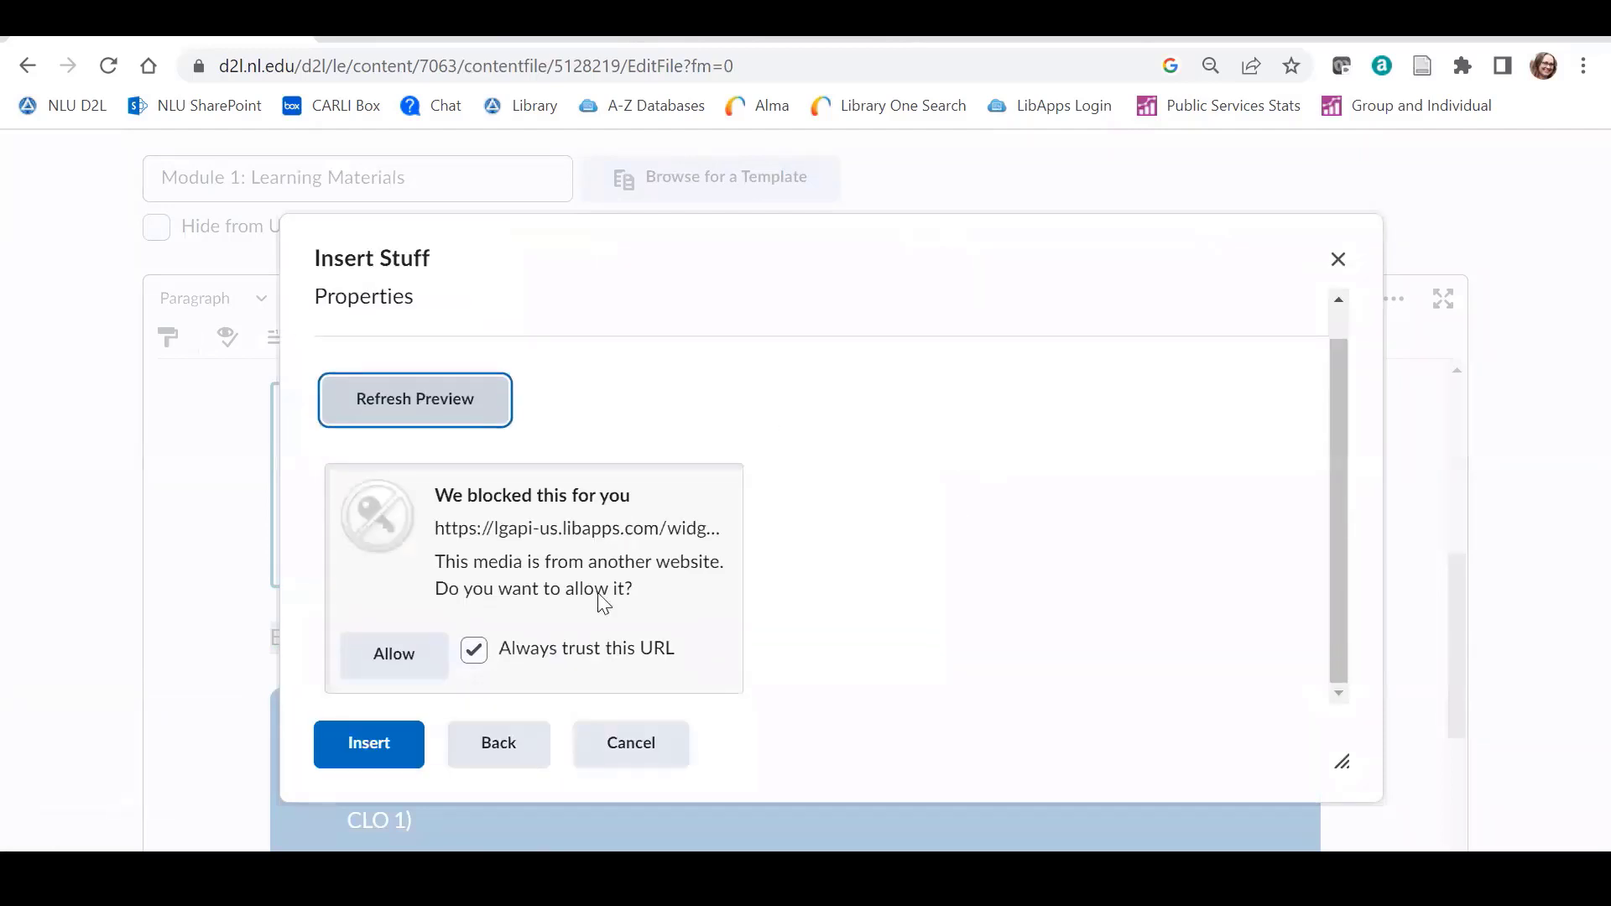
left_click(377, 744)
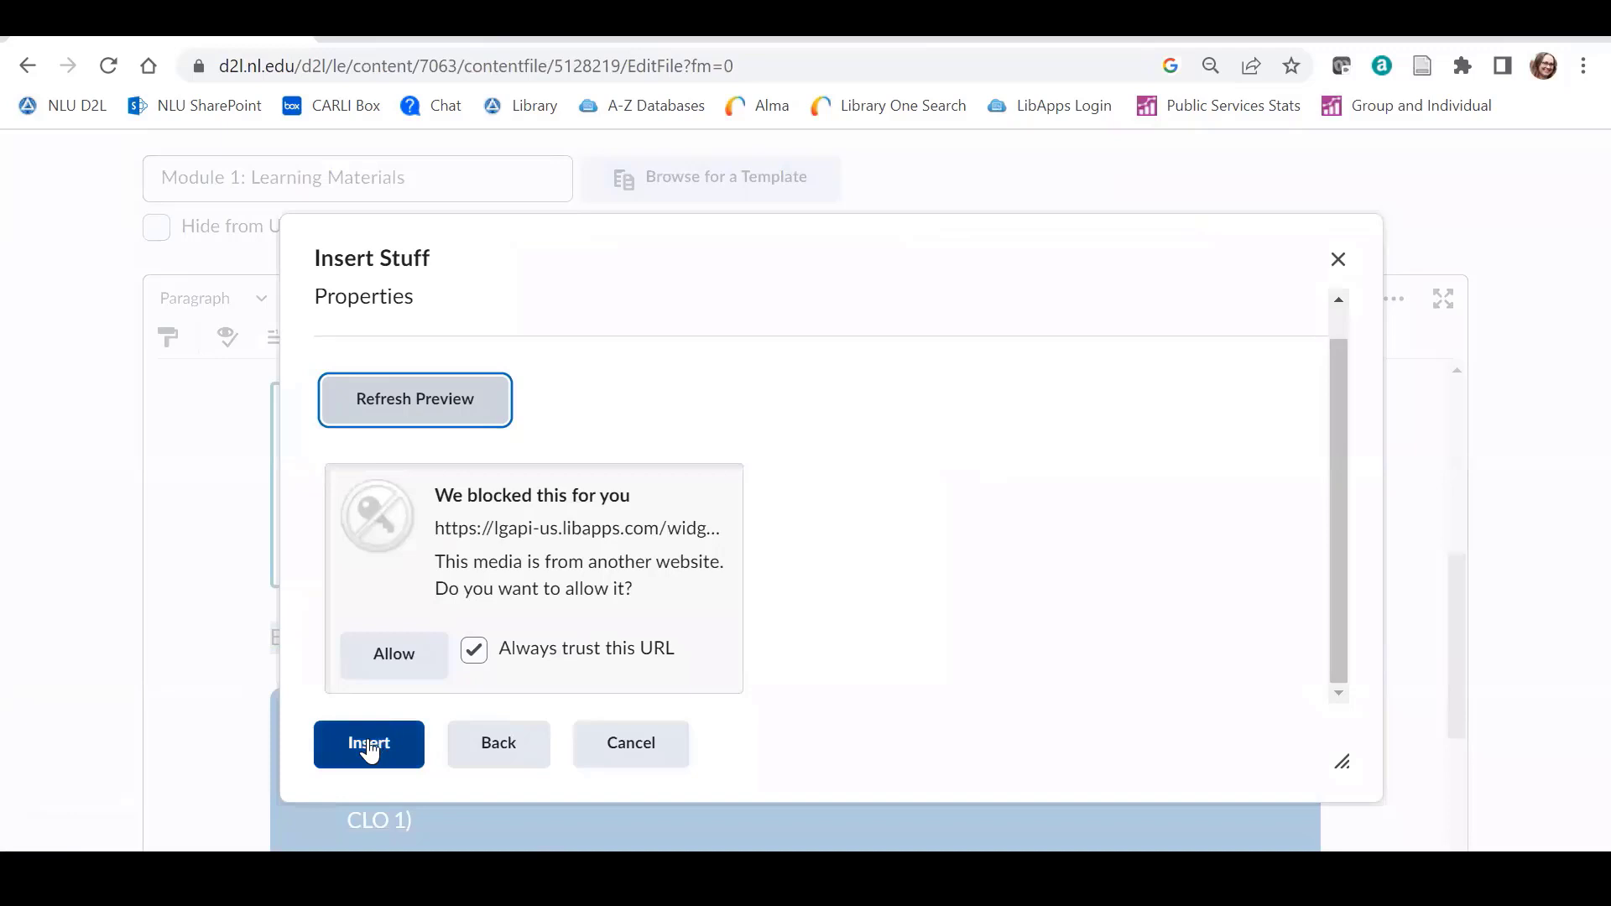
left_click(369, 750)
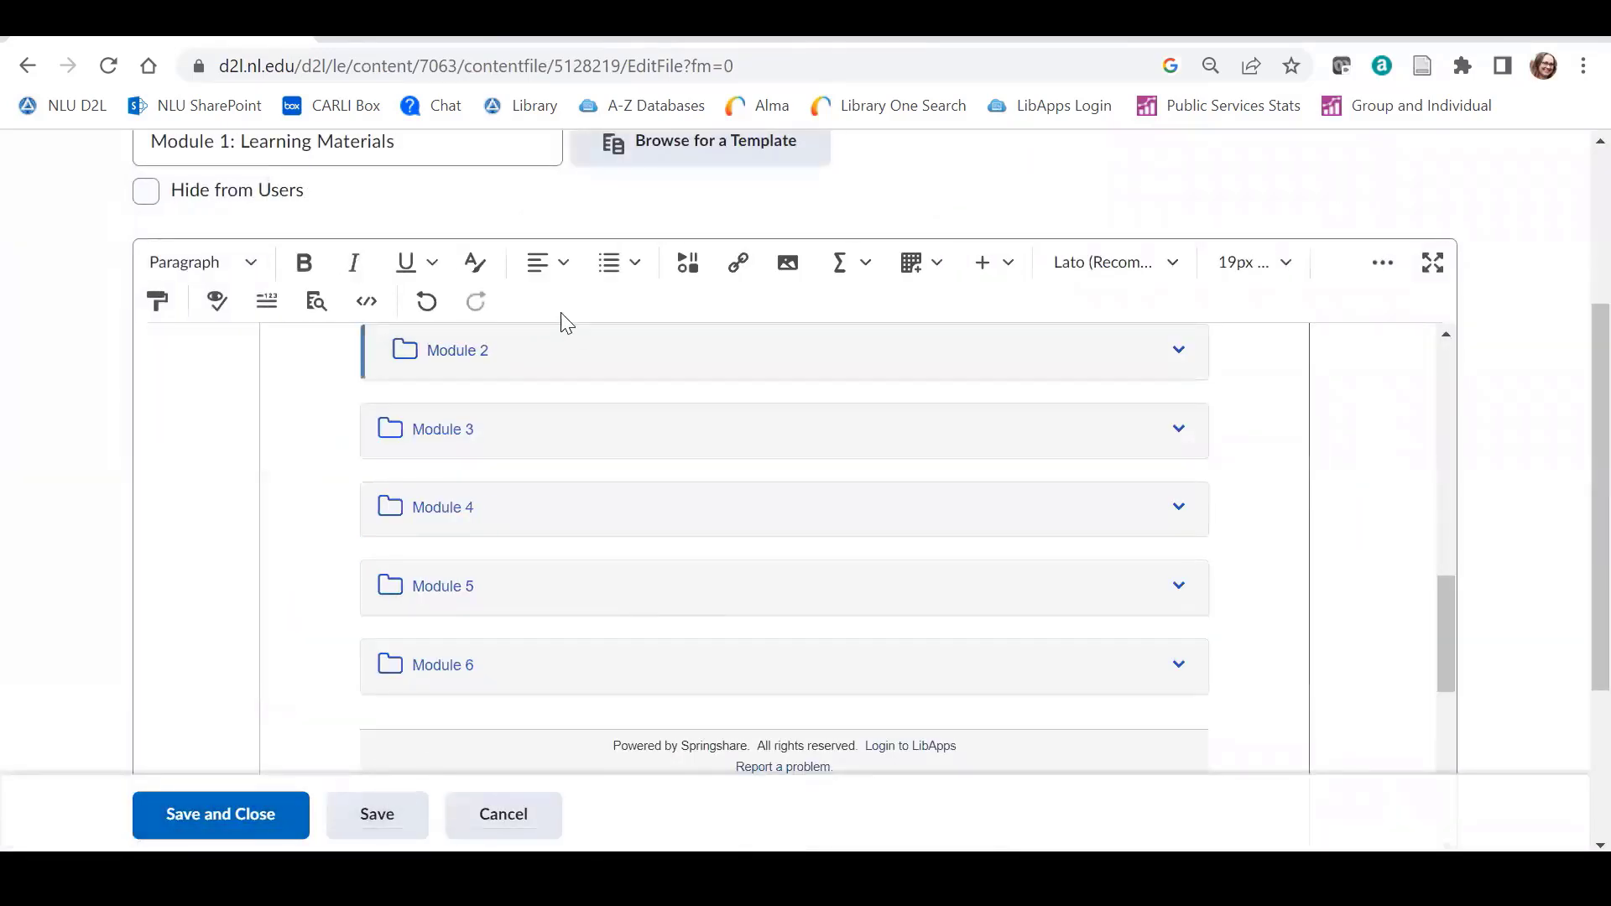
Step: Check the inserted widget's module folders in the editor, and save and close the page
scroll(569, 545, "up", 3)
scroll(569, 558, "down", 2)
left_click(177, 815)
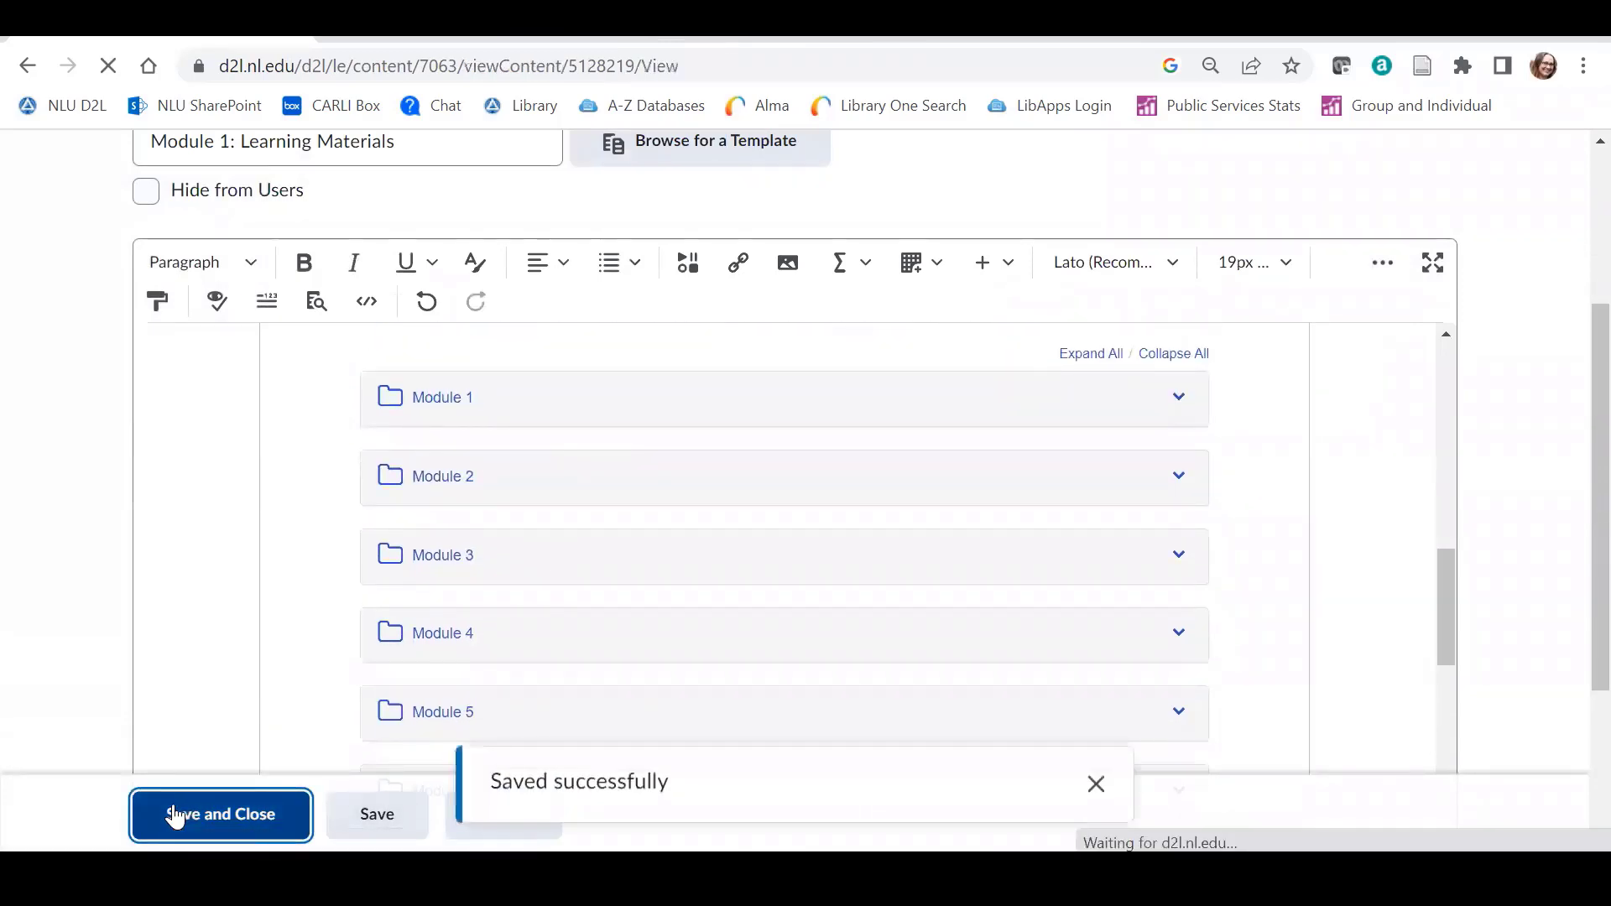
Step: Review the published Learning Materials page, checking the Module 1 note, the embedded BUS 430 widget and the objectives below it
scroll(1034, 470, "down", 10)
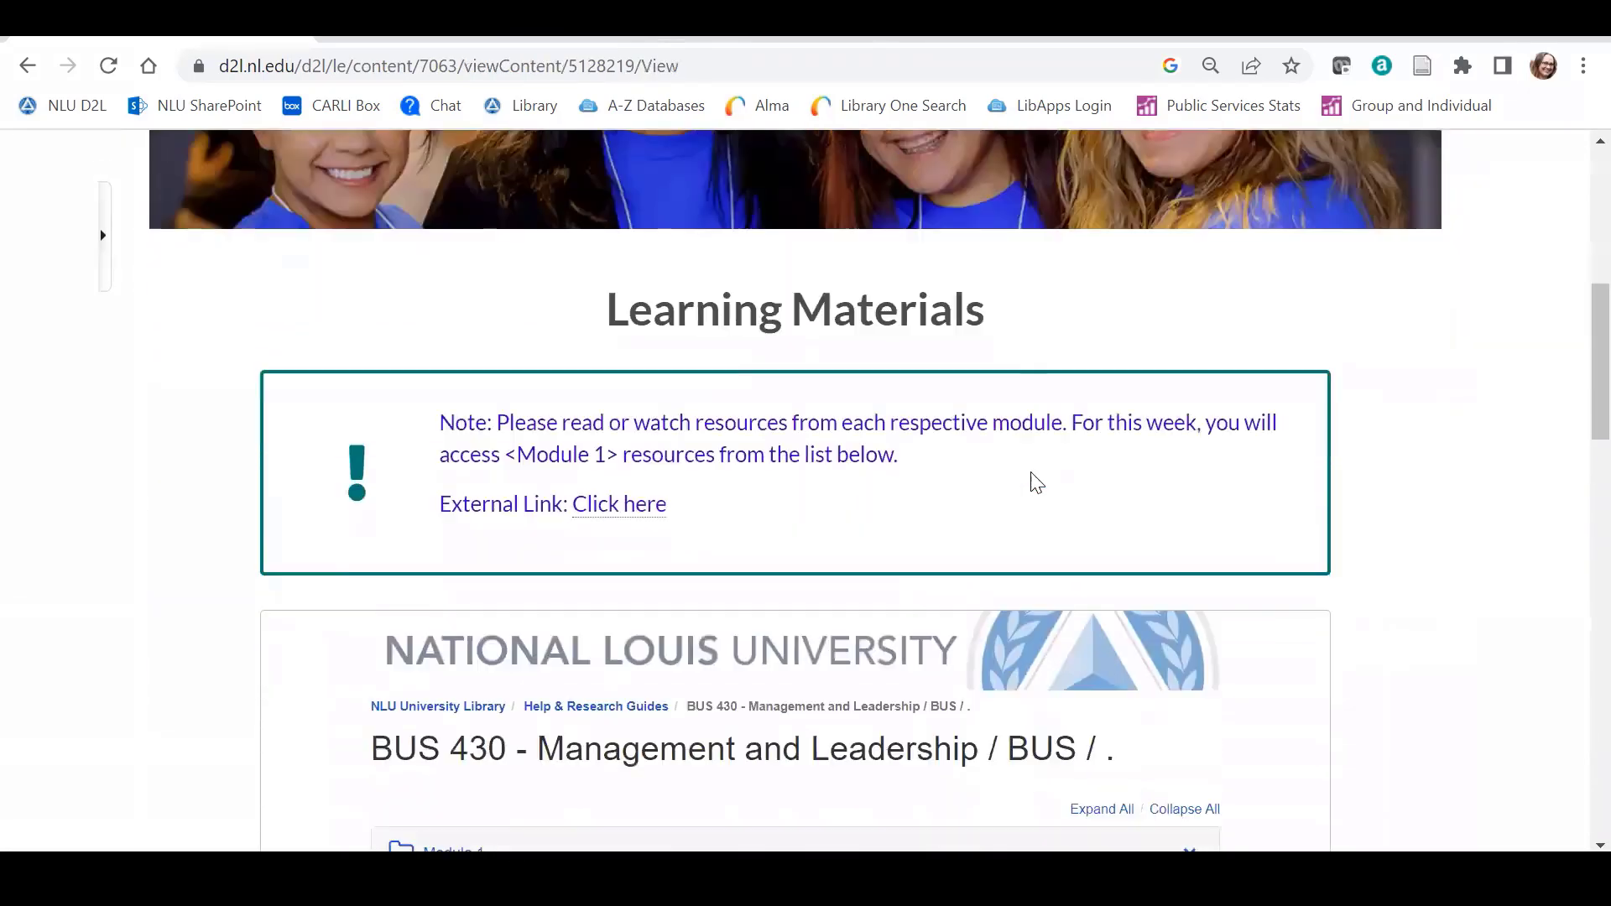
scroll(638, 503, "up", 3)
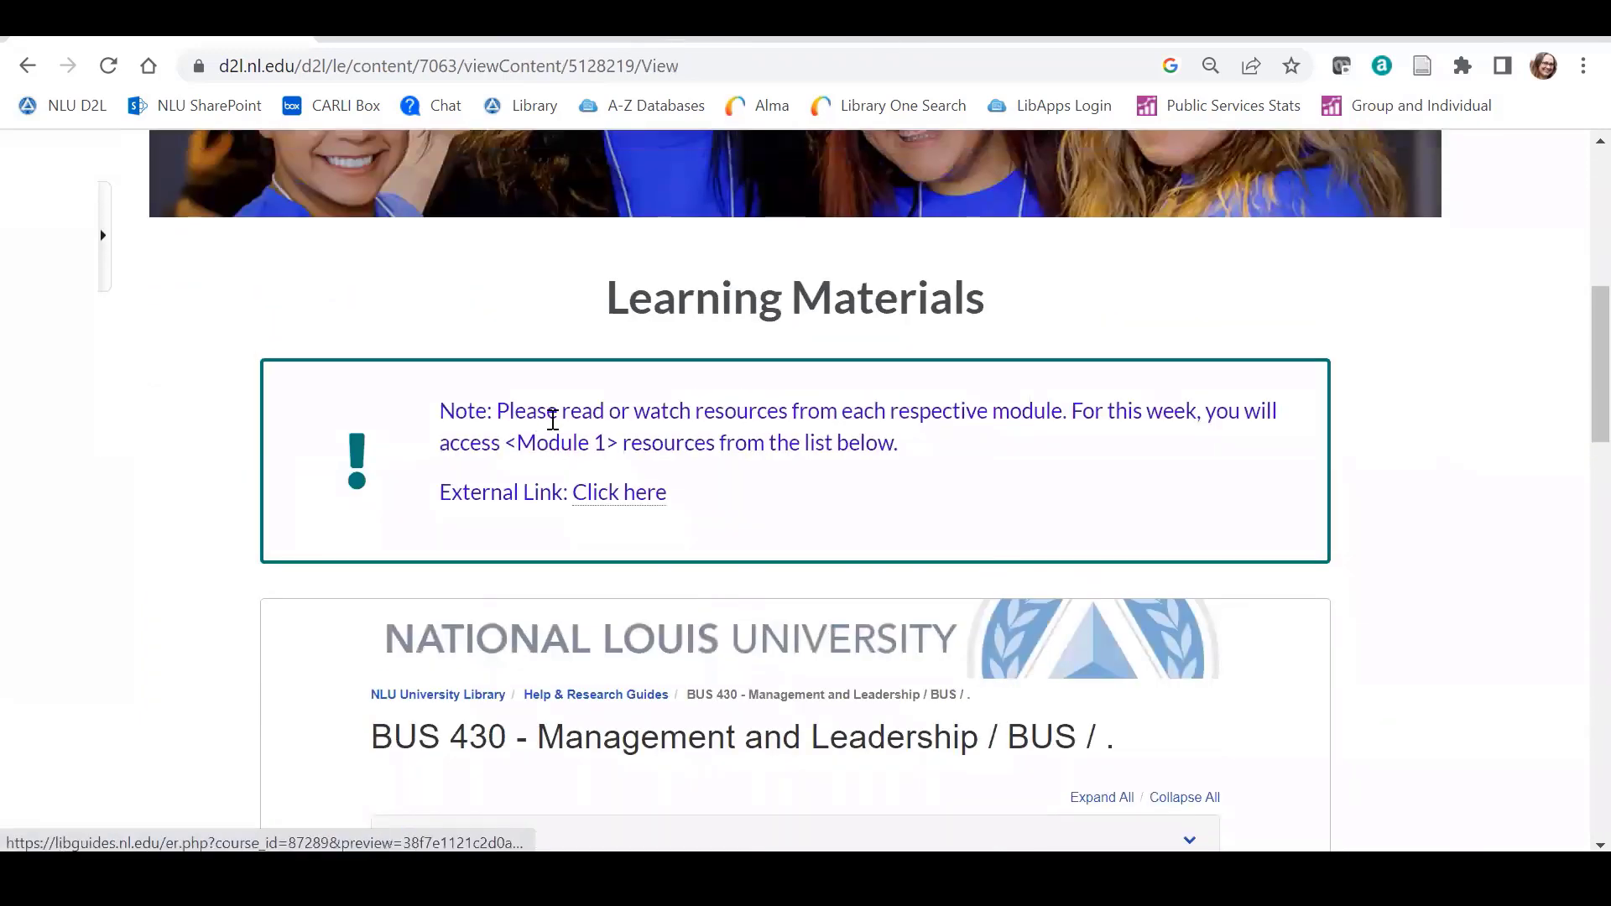
left_click_drag(521, 446, 612, 443)
left_click(612, 442)
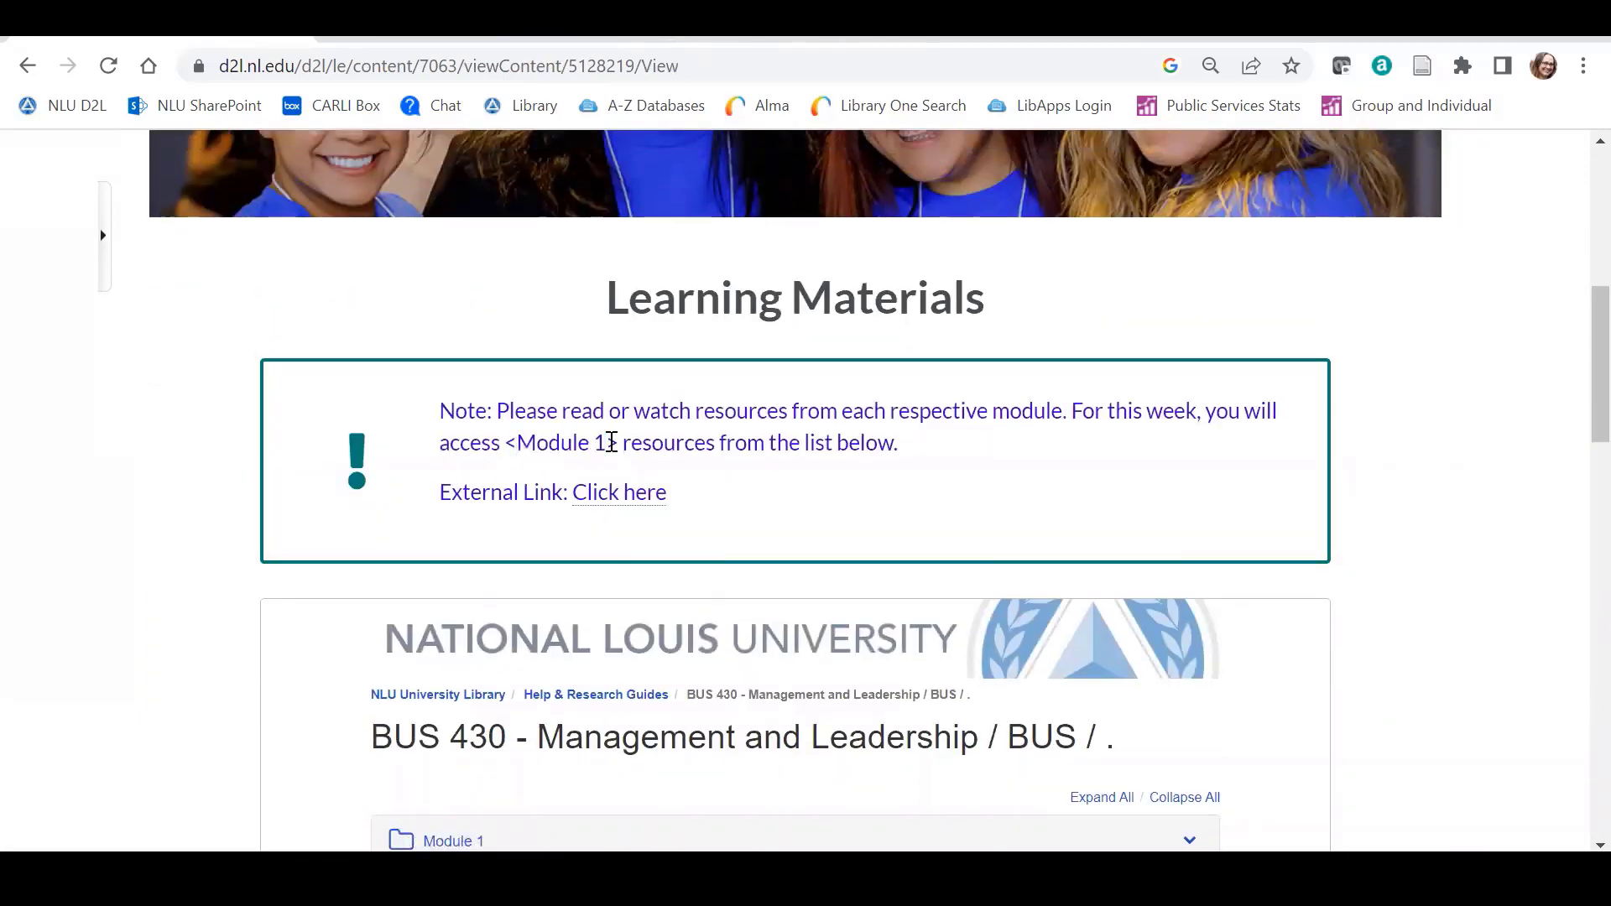
scroll(602, 445, "down", 15)
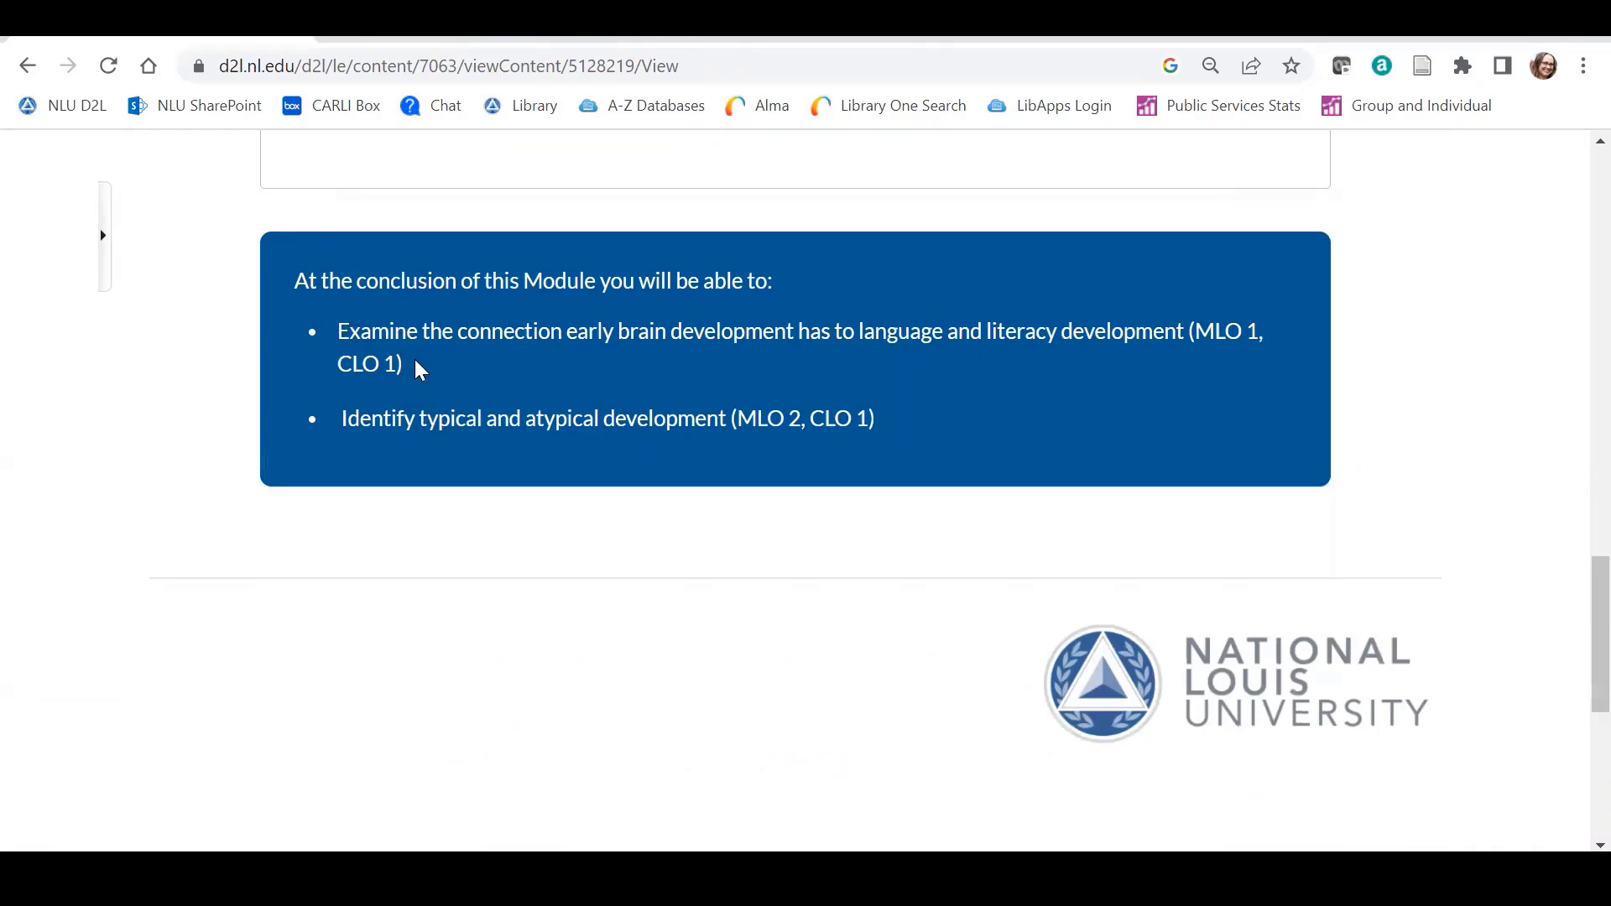
scroll(863, 540, "up", 10)
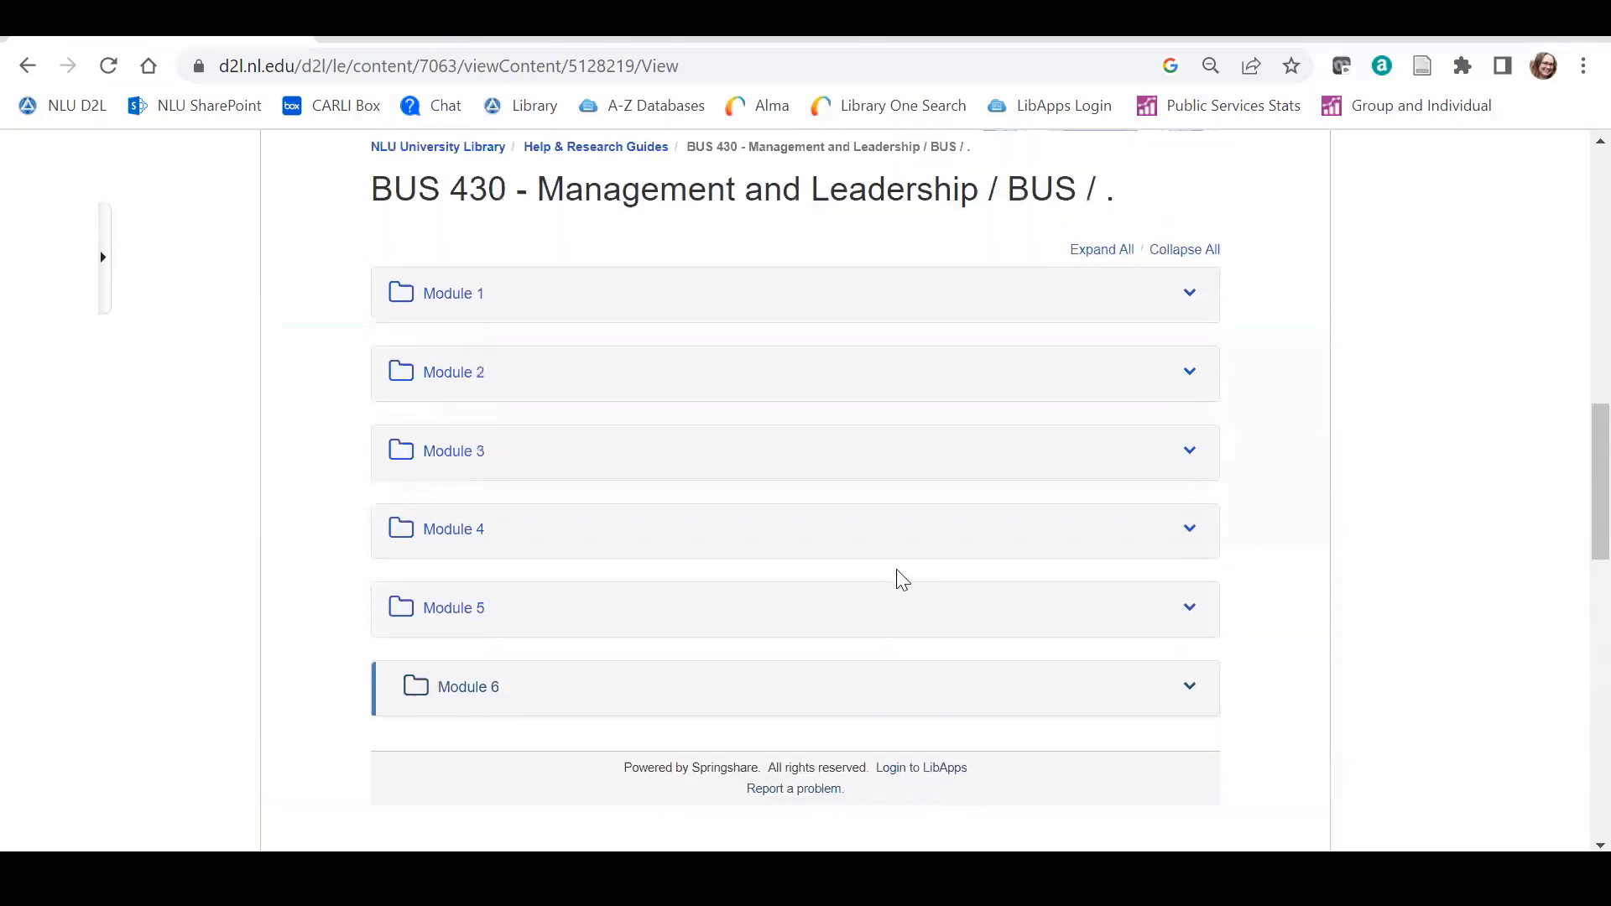
scroll(1070, 558, "down", 2)
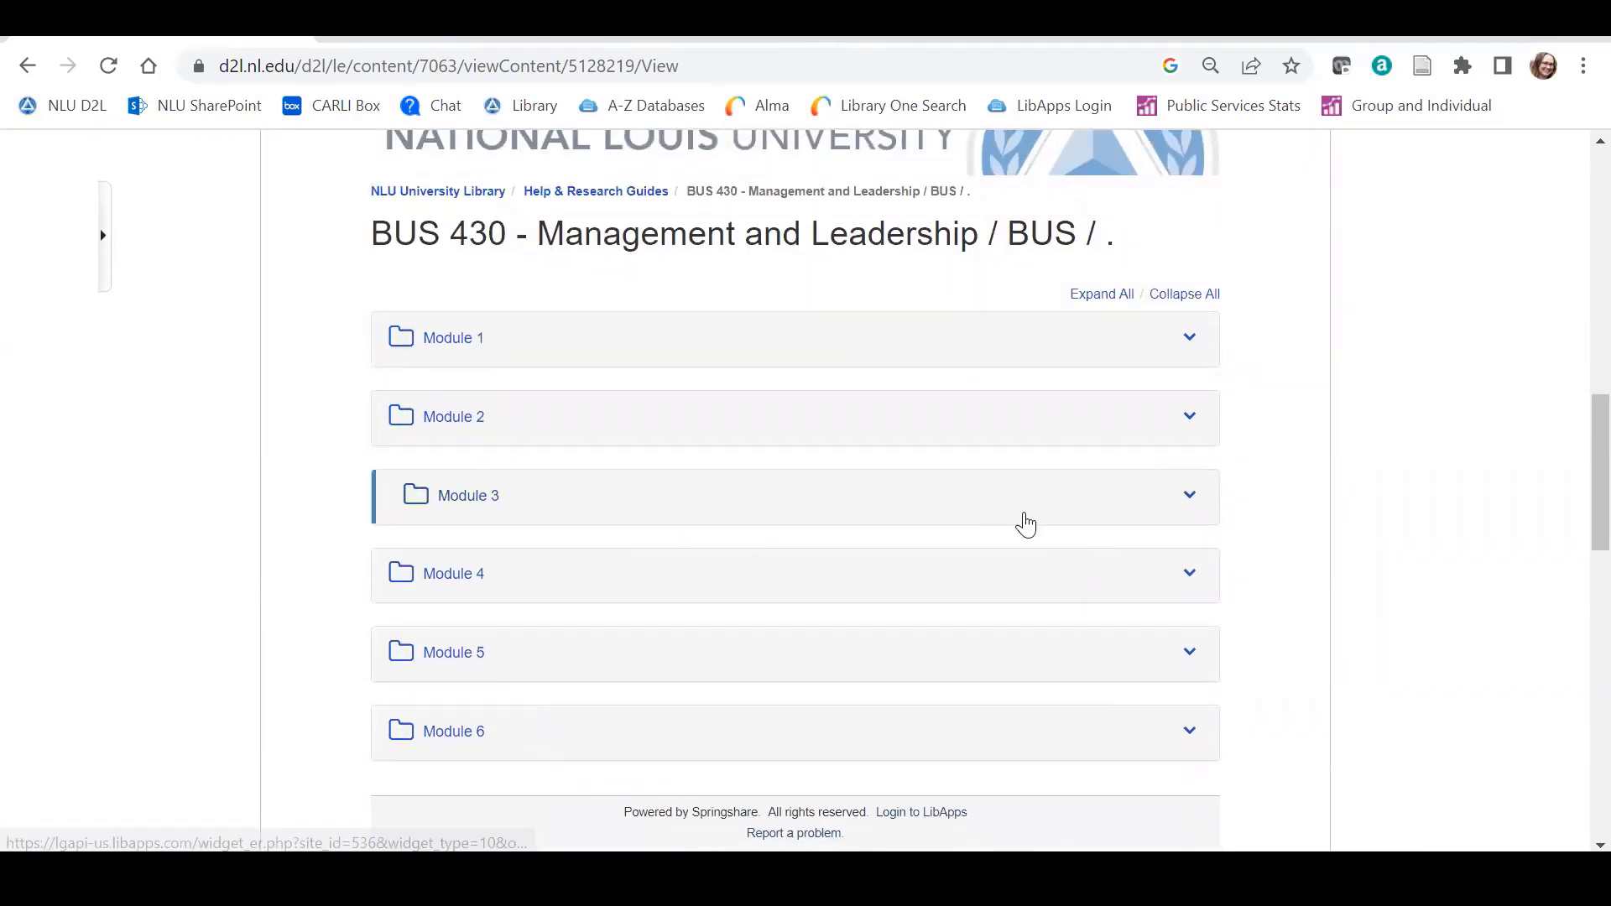
scroll(853, 529, "down", 2)
scroll(849, 565, "up", 6)
scroll(848, 565, "up", 3)
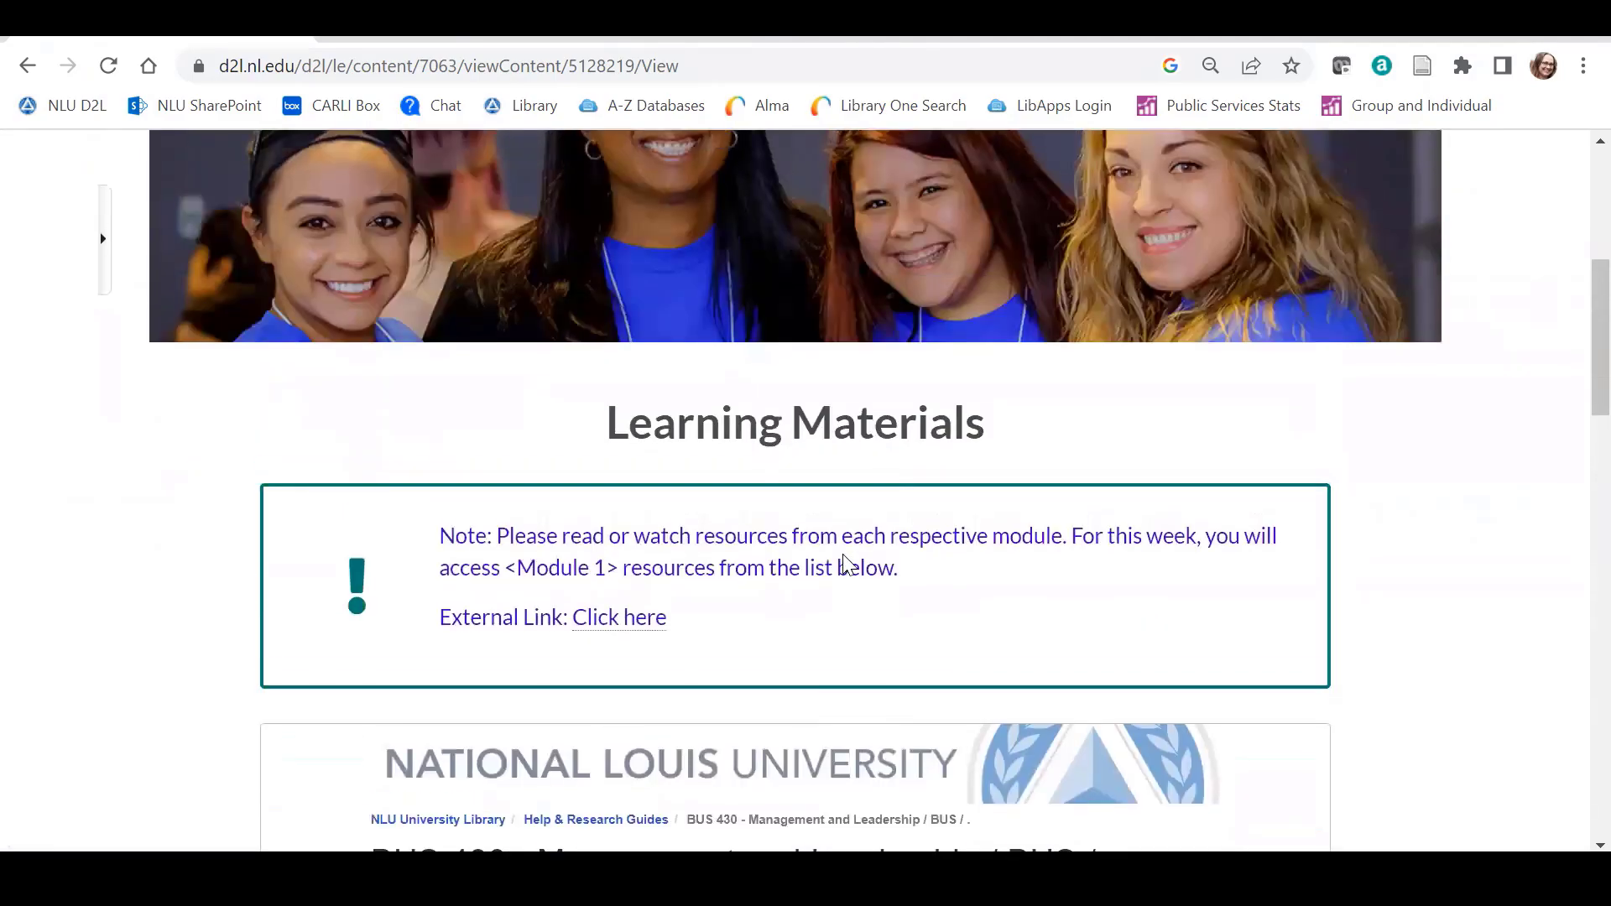
Step: Switch to the D2L LibApps E-Reserves Best Practices guide and open its Item Types page
left_click(462, 37)
scroll(330, 392, "up", 18)
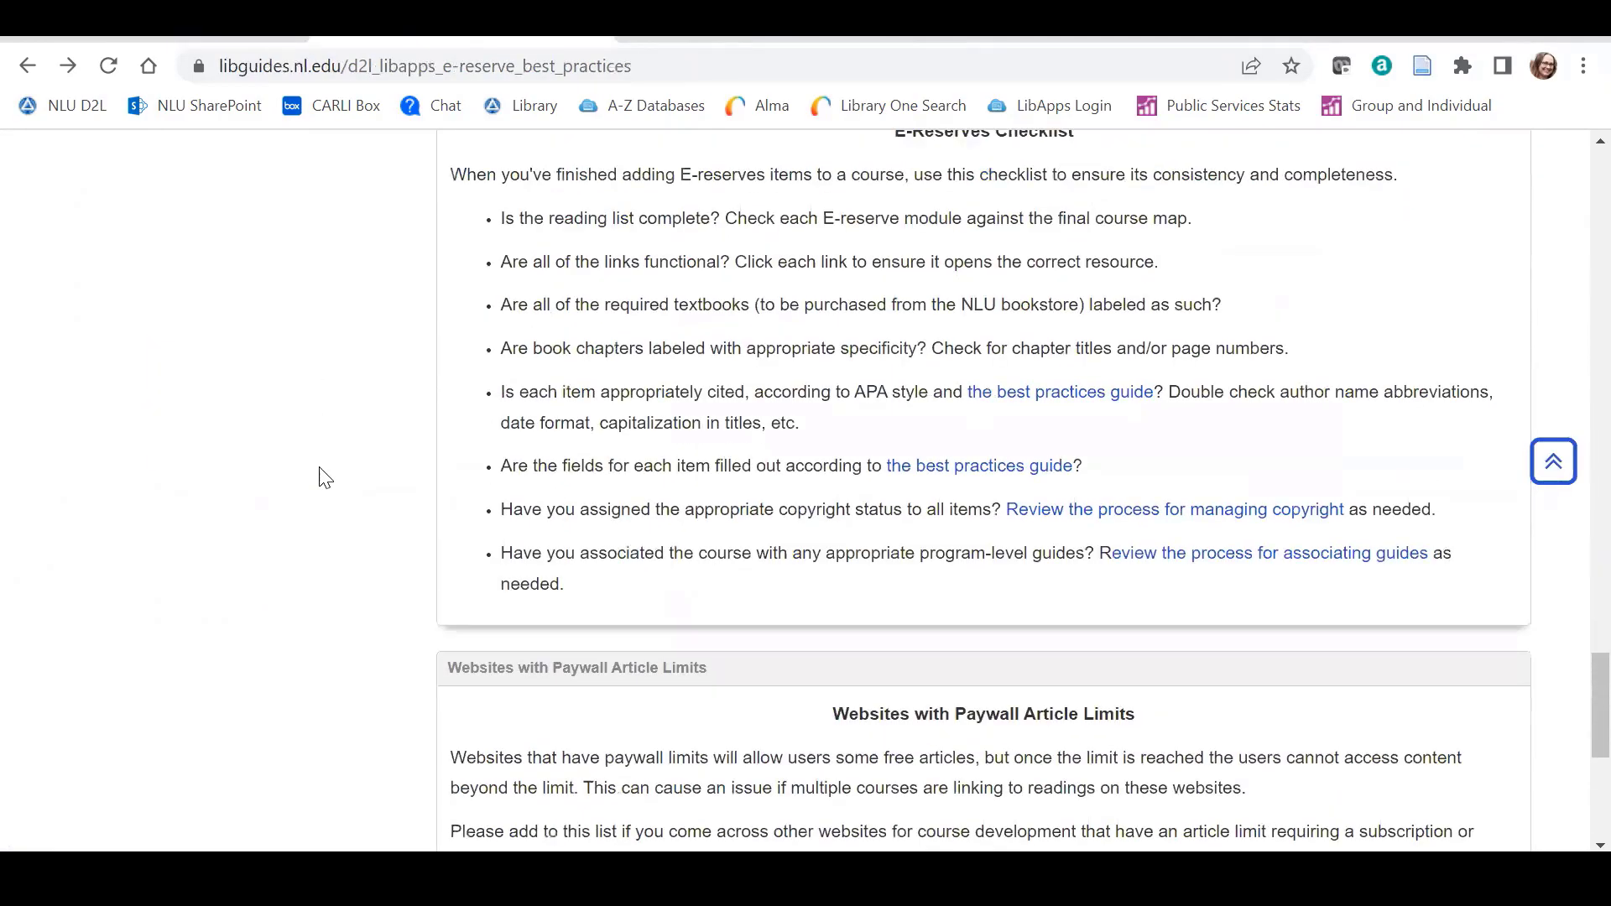
scroll(336, 546, "up", 20)
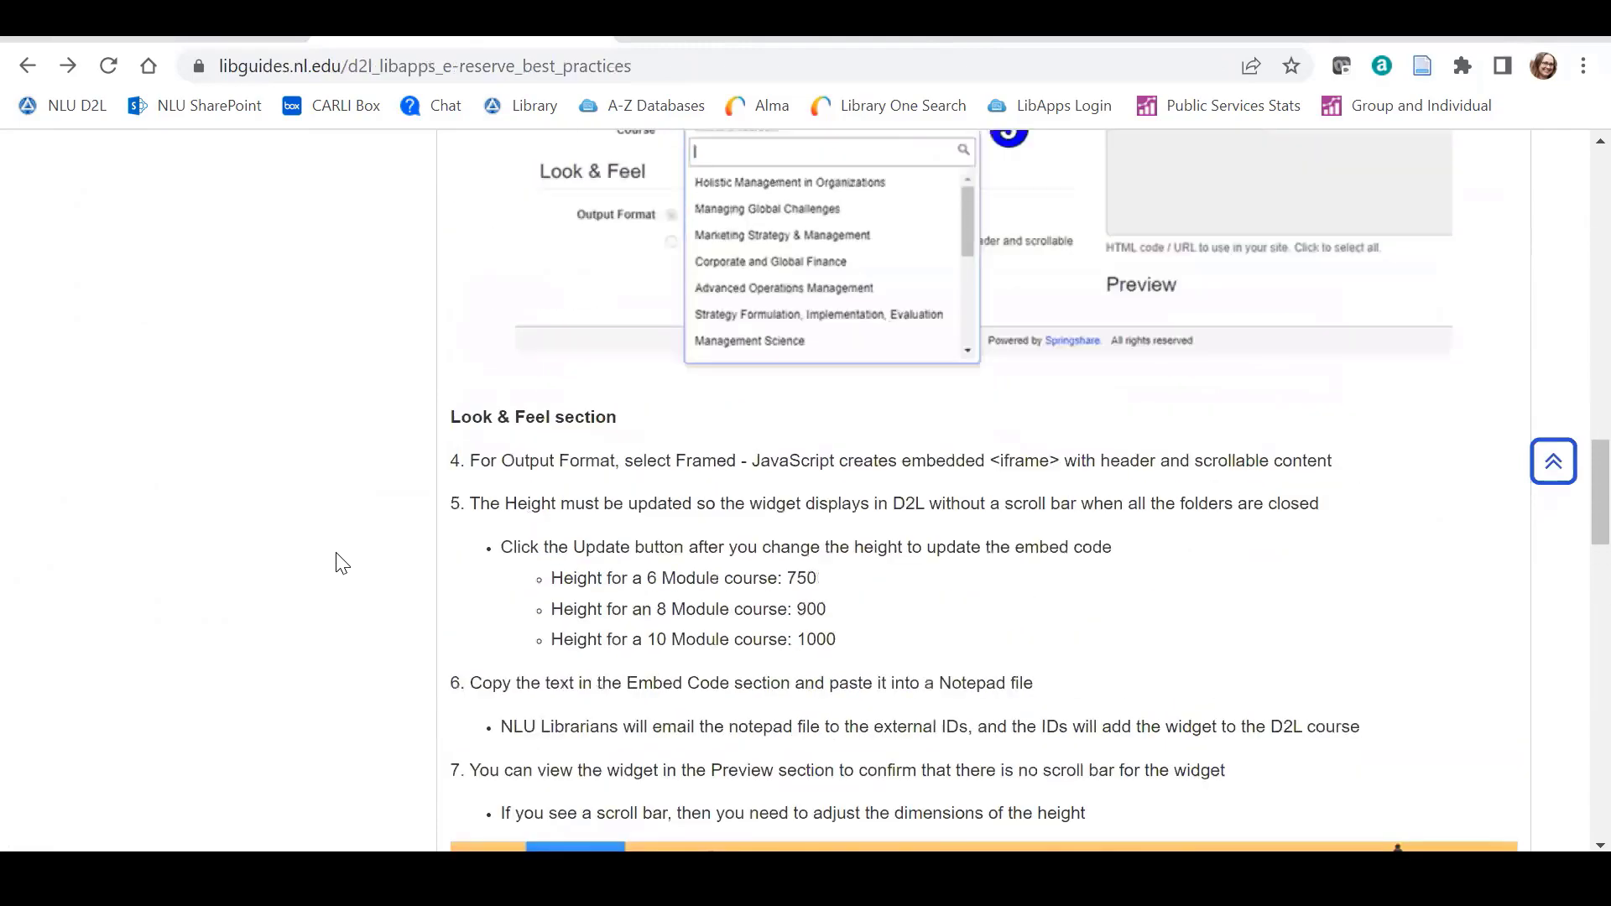
scroll(445, 555, "up", 4)
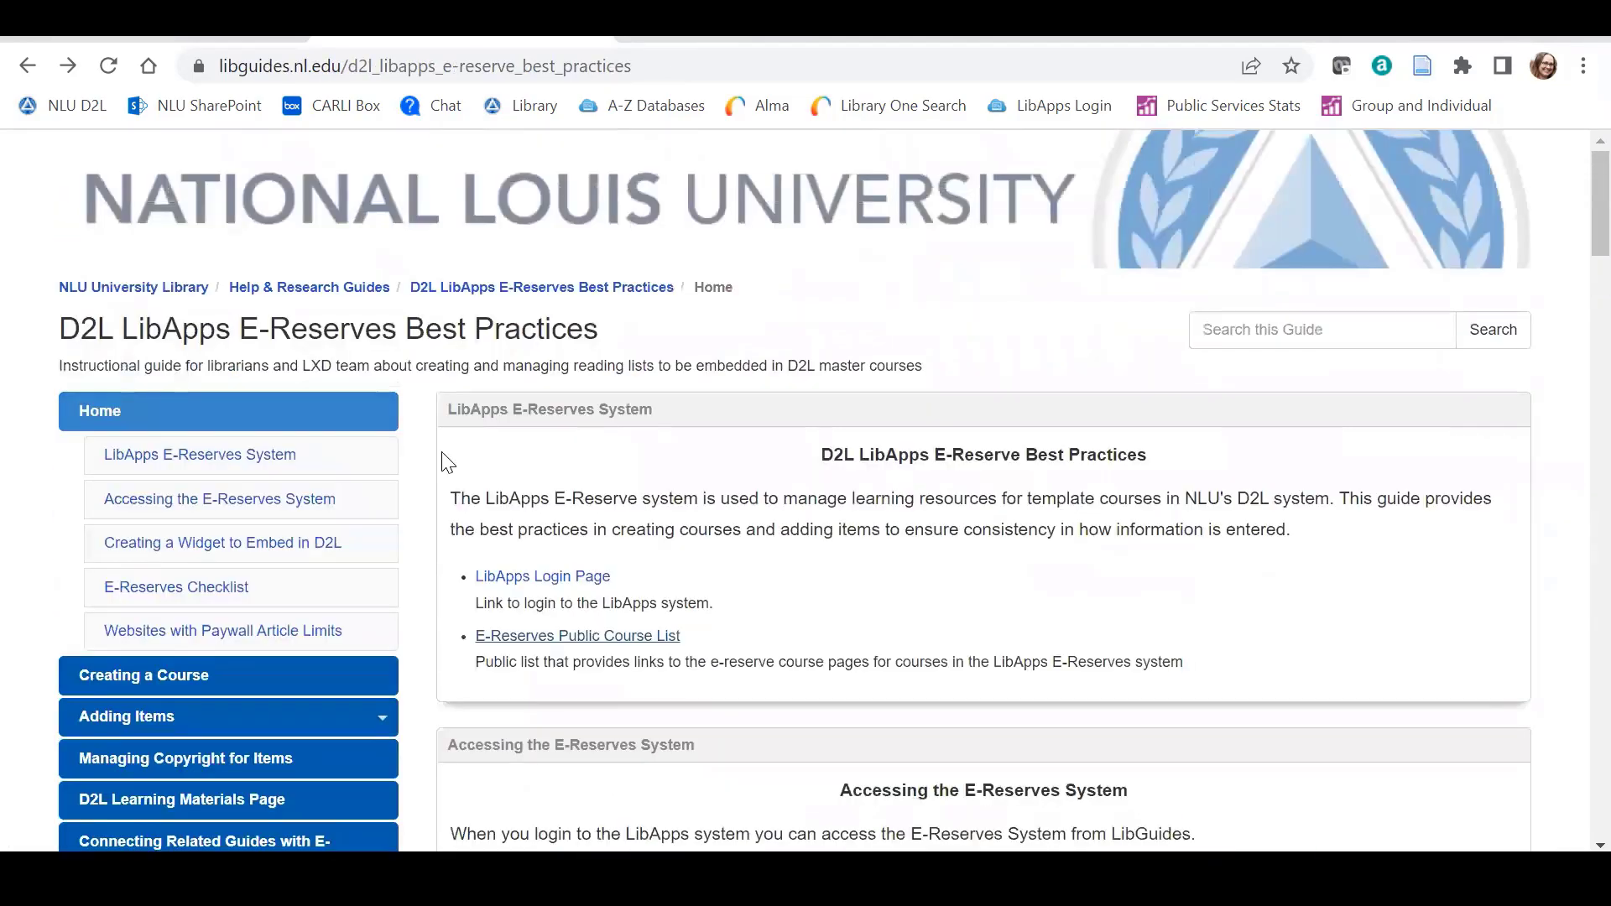
scroll(764, 402, "down", 2)
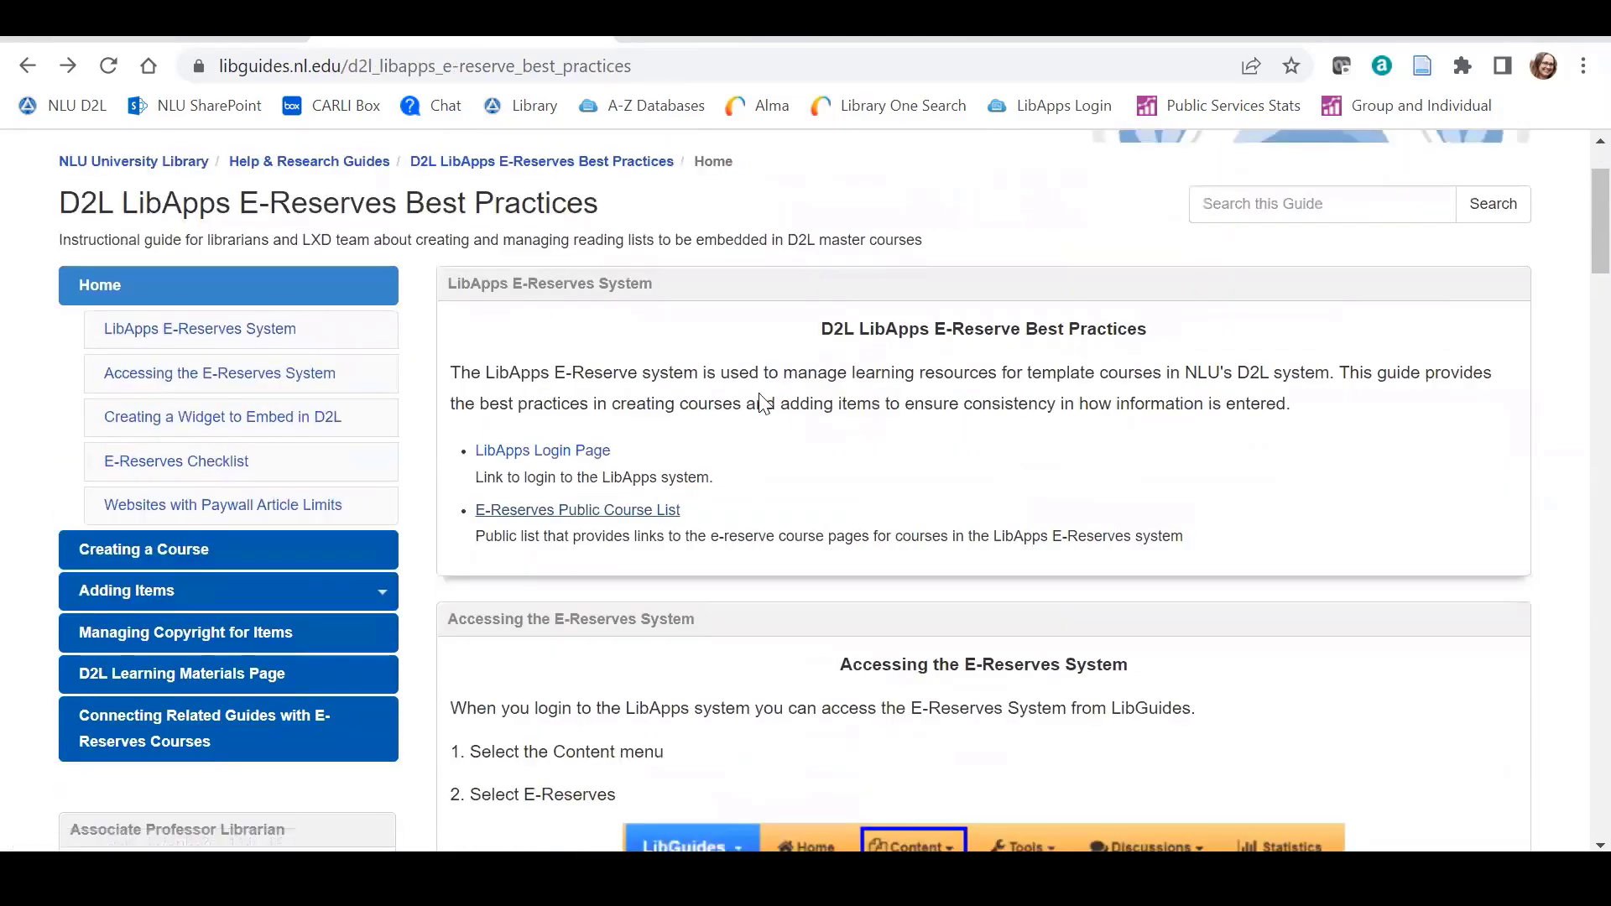
scroll(812, 495, "down", 2)
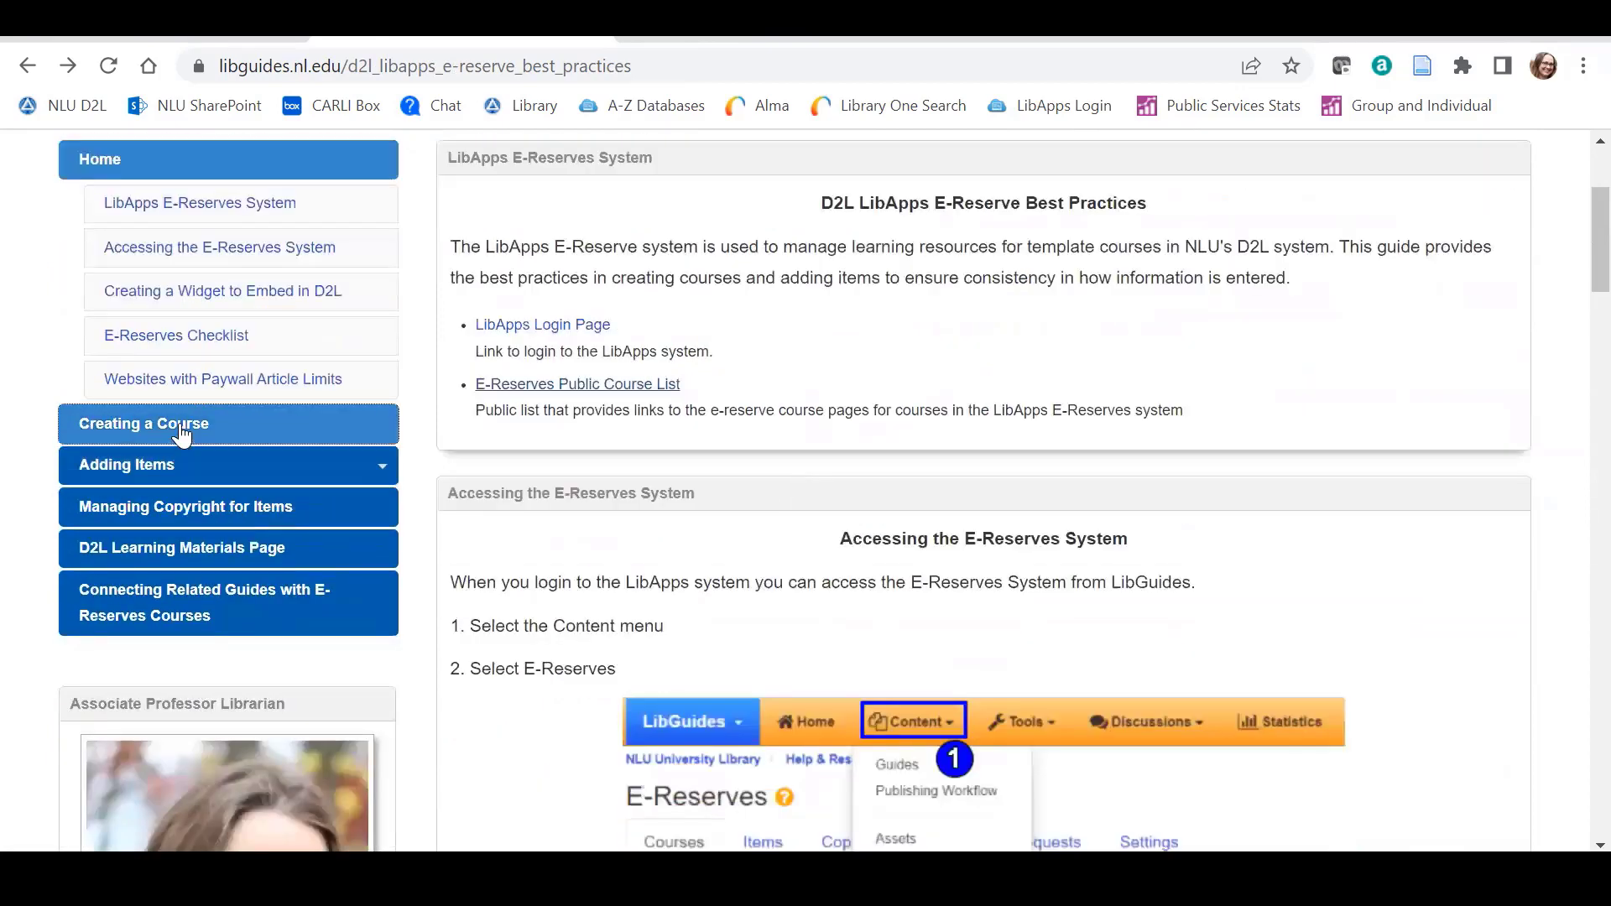
mouse_move(186, 476)
left_click(188, 478)
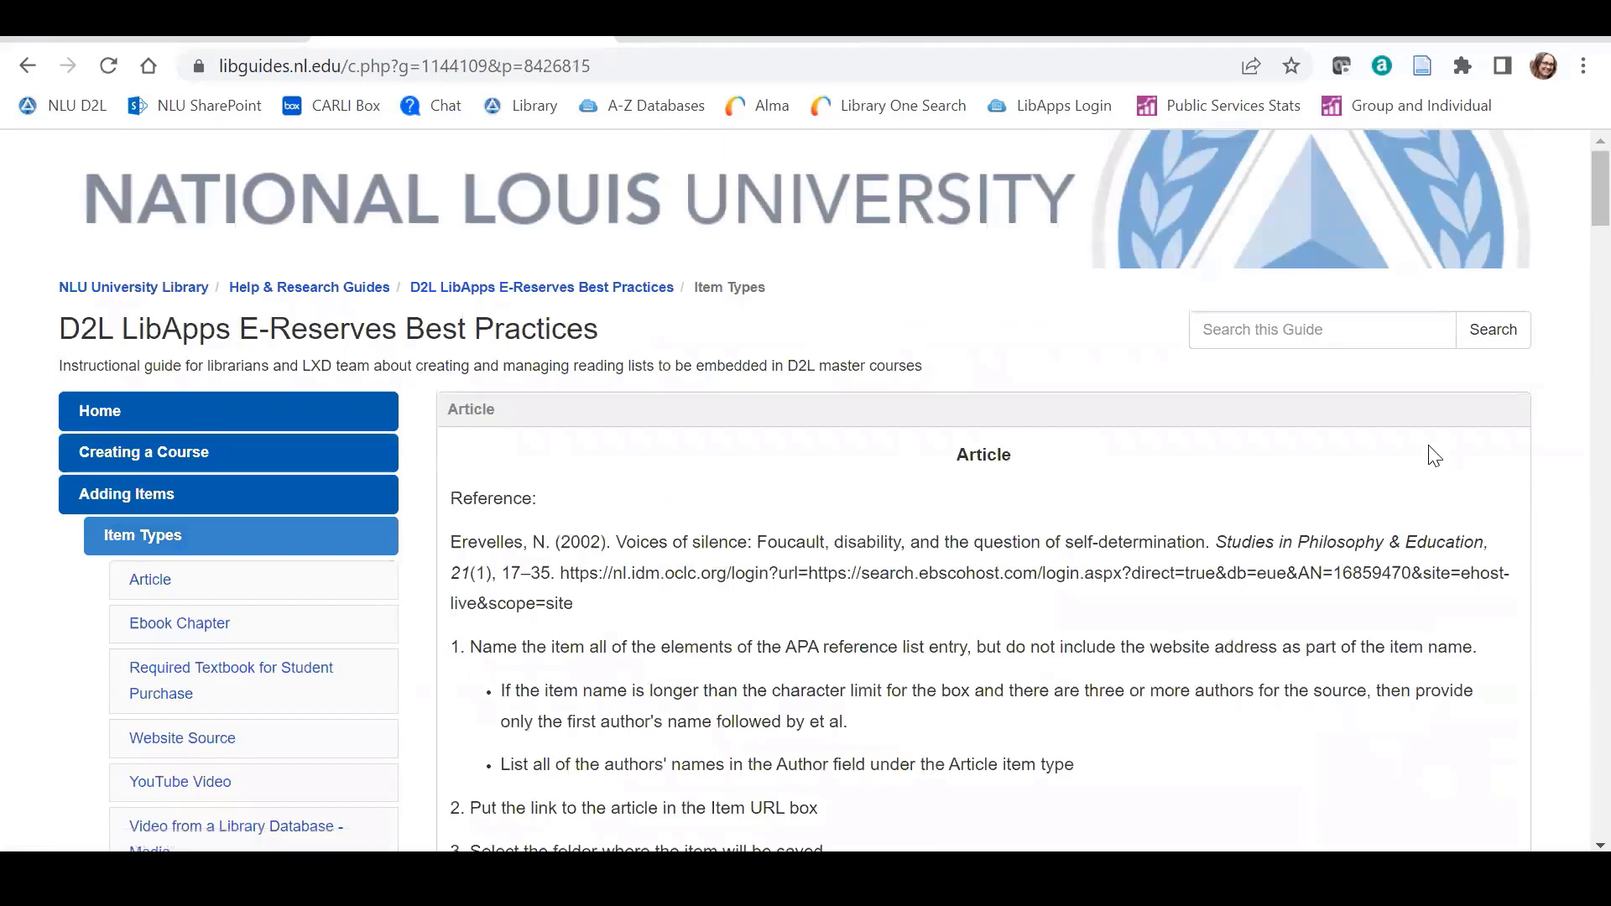
Step: Examine the guide's Article instructions and the example of completed fields for an article item
scroll(1316, 453, "down", 1)
scroll(1322, 445, "down", 1)
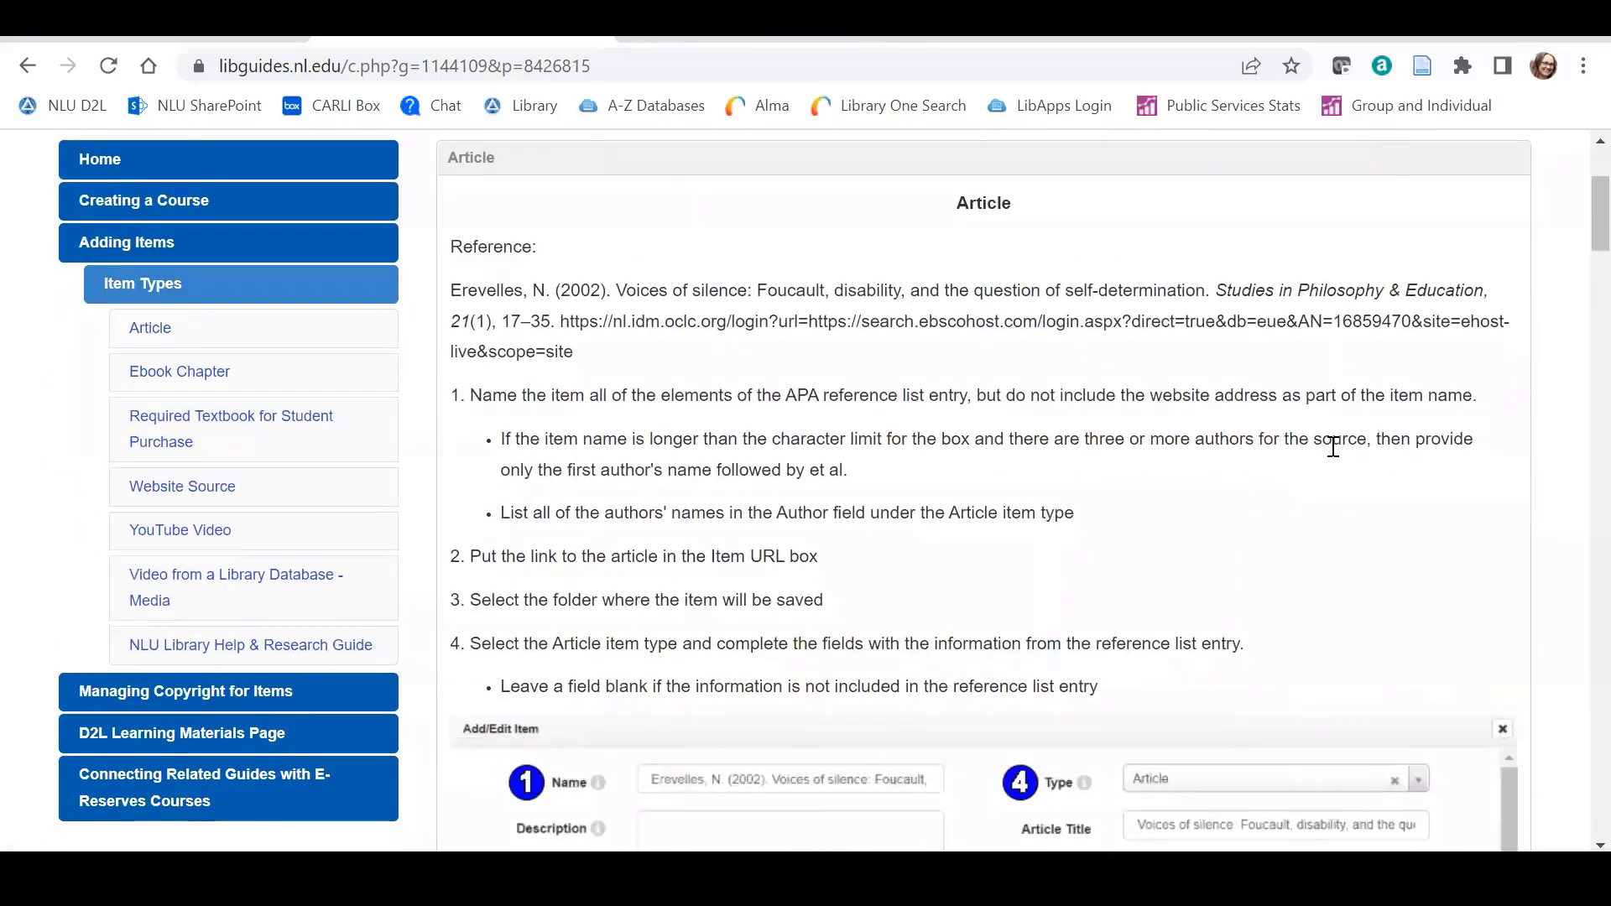
scroll(1338, 457, "down", 3)
scroll(1346, 467, "down", 3)
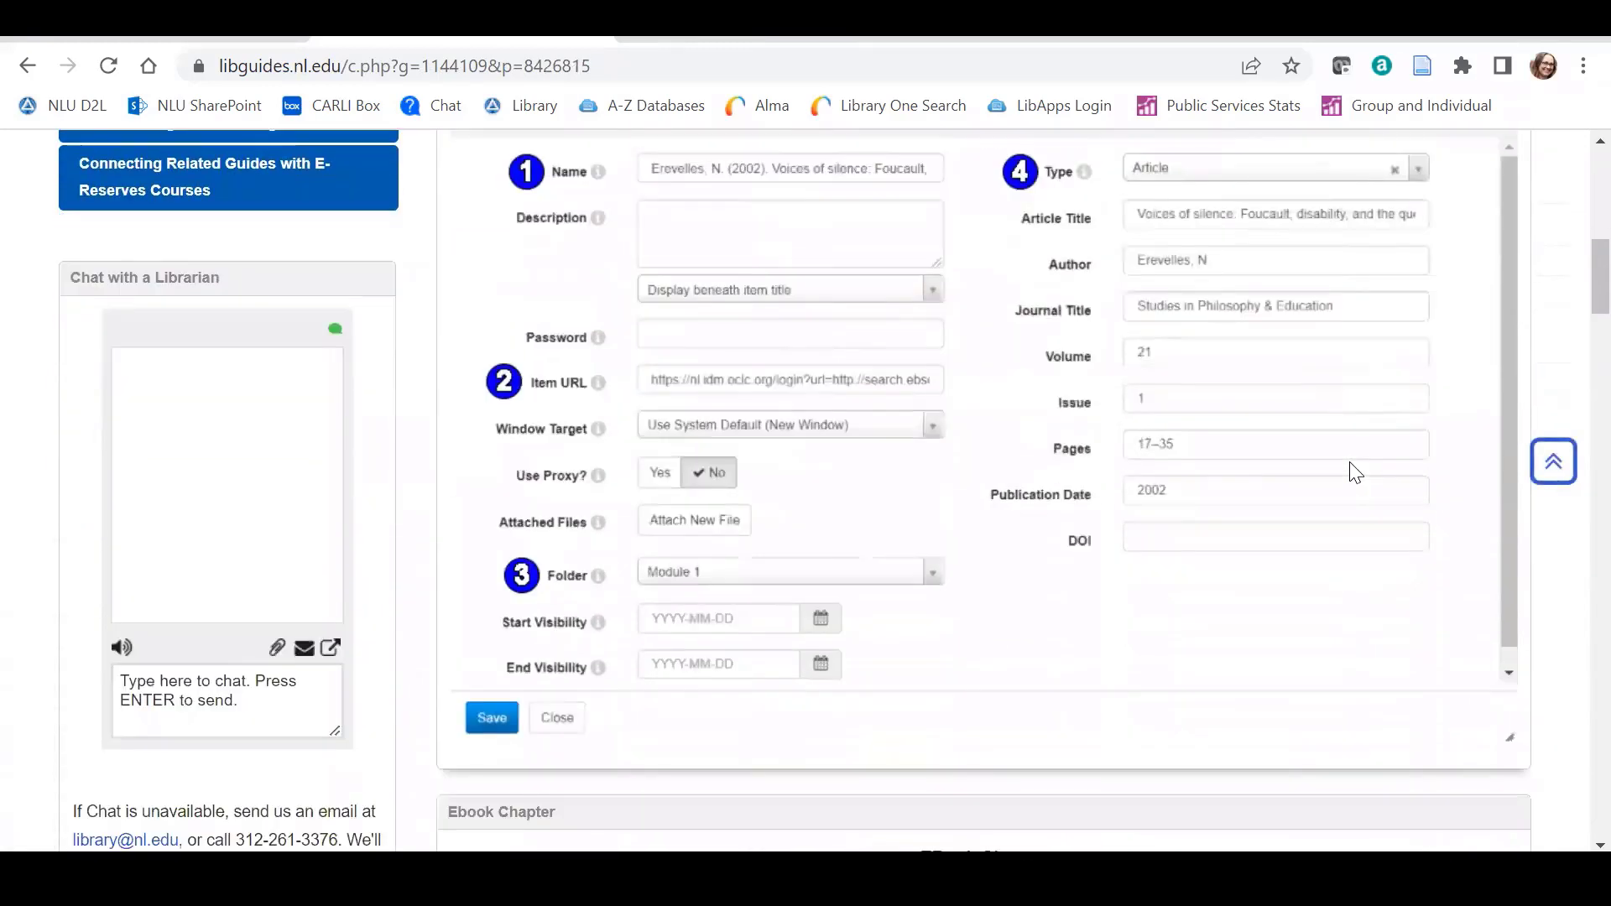
scroll(1359, 476, "down", 3)
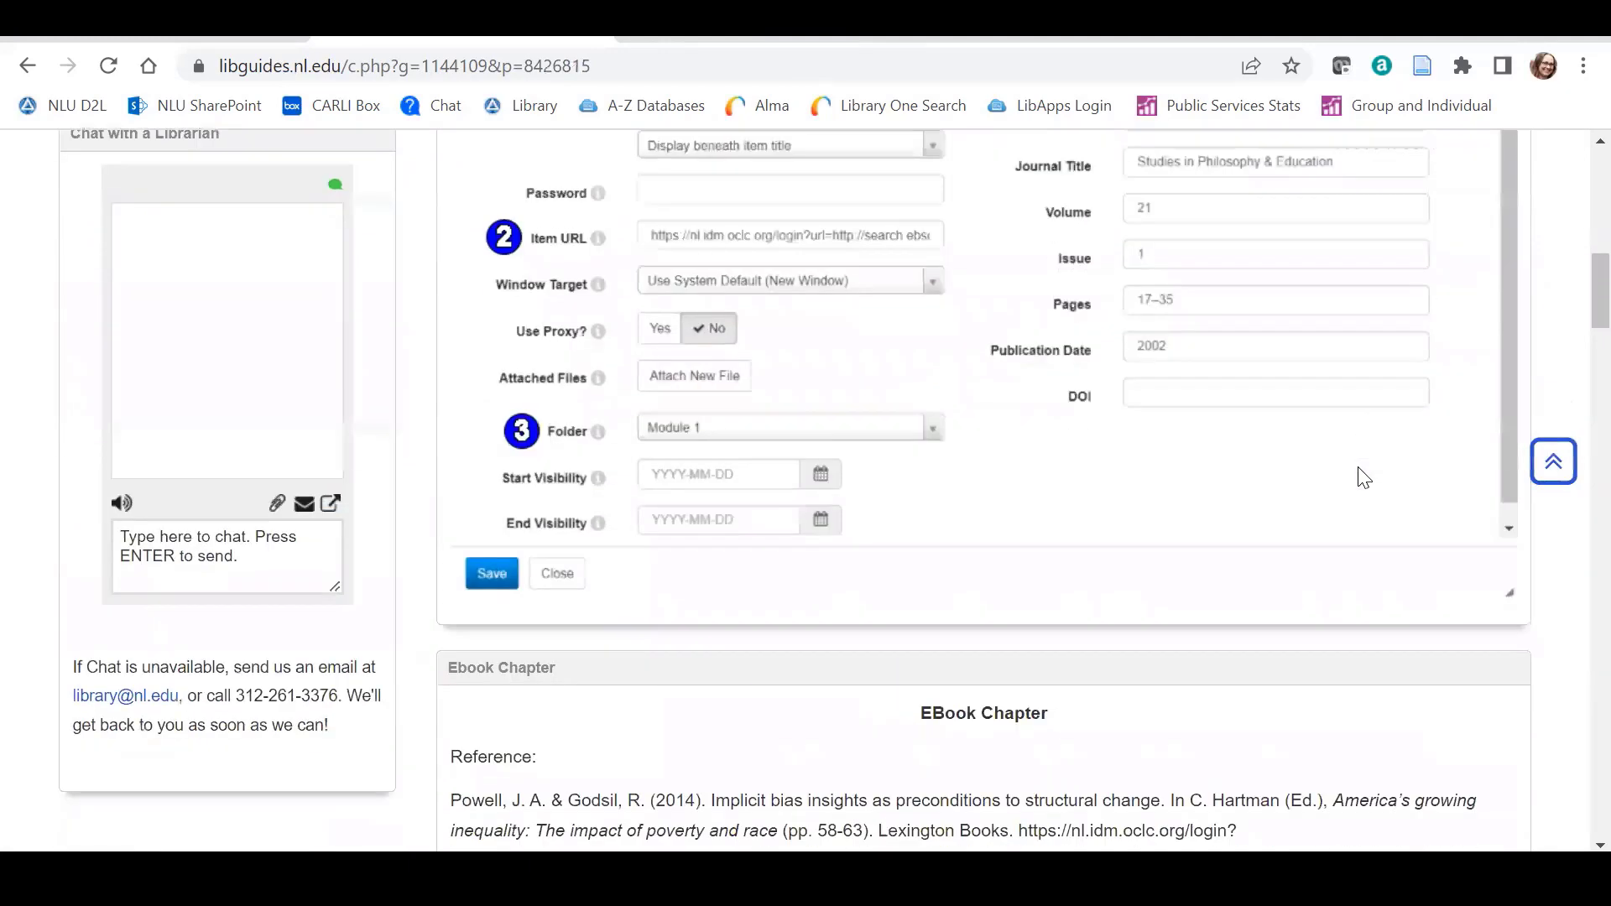
scroll(1363, 481, "up", 4)
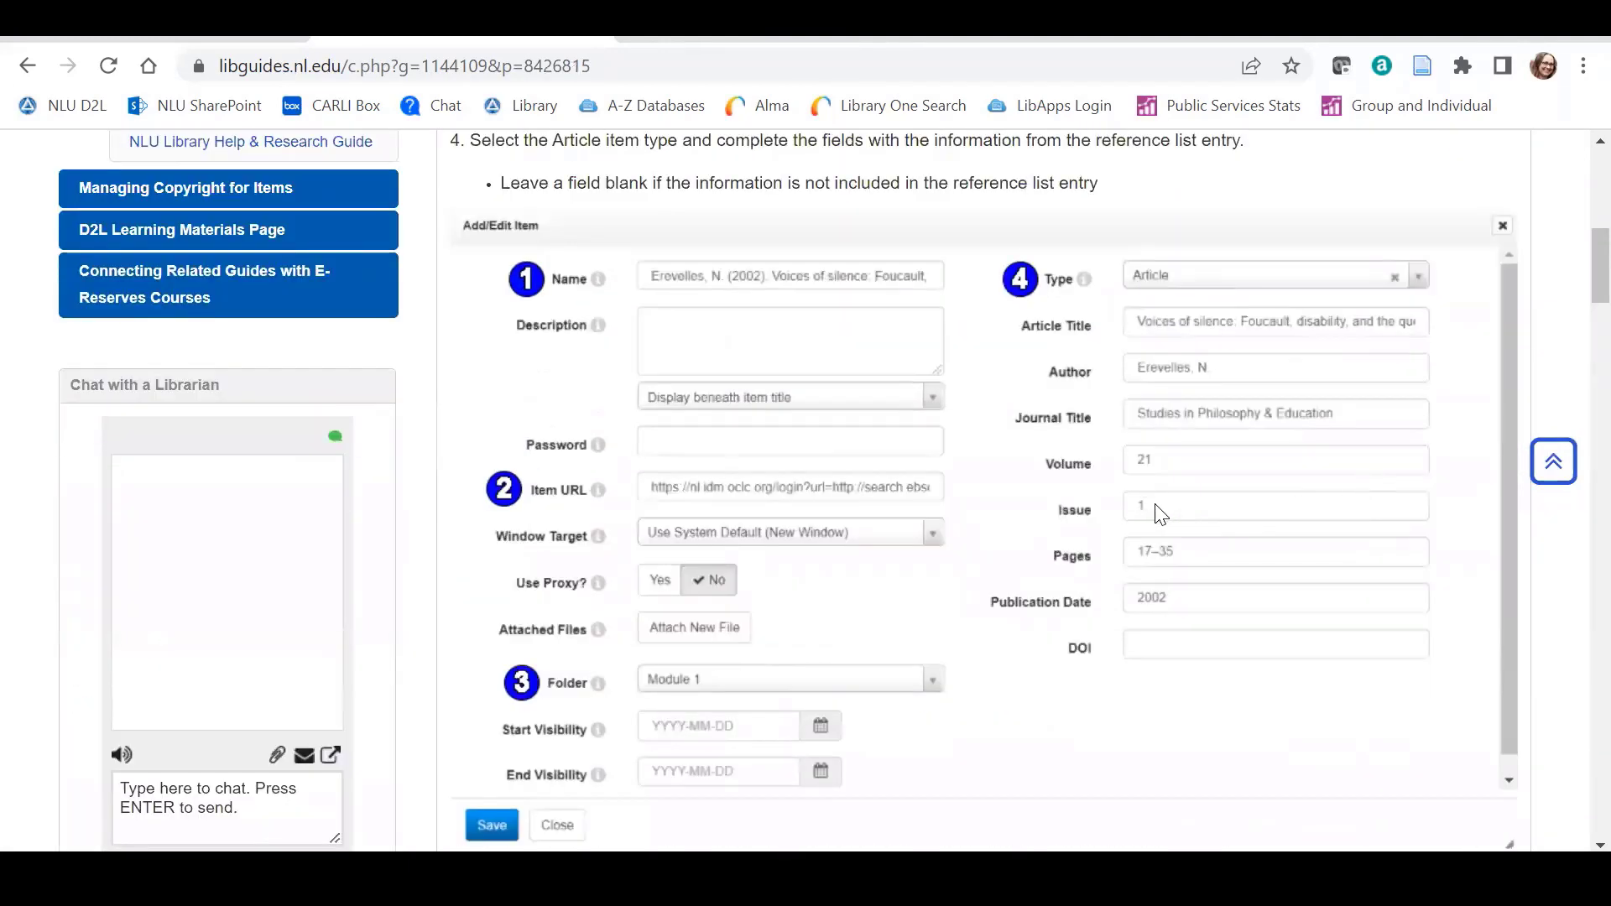
scroll(1158, 508, "down", 1)
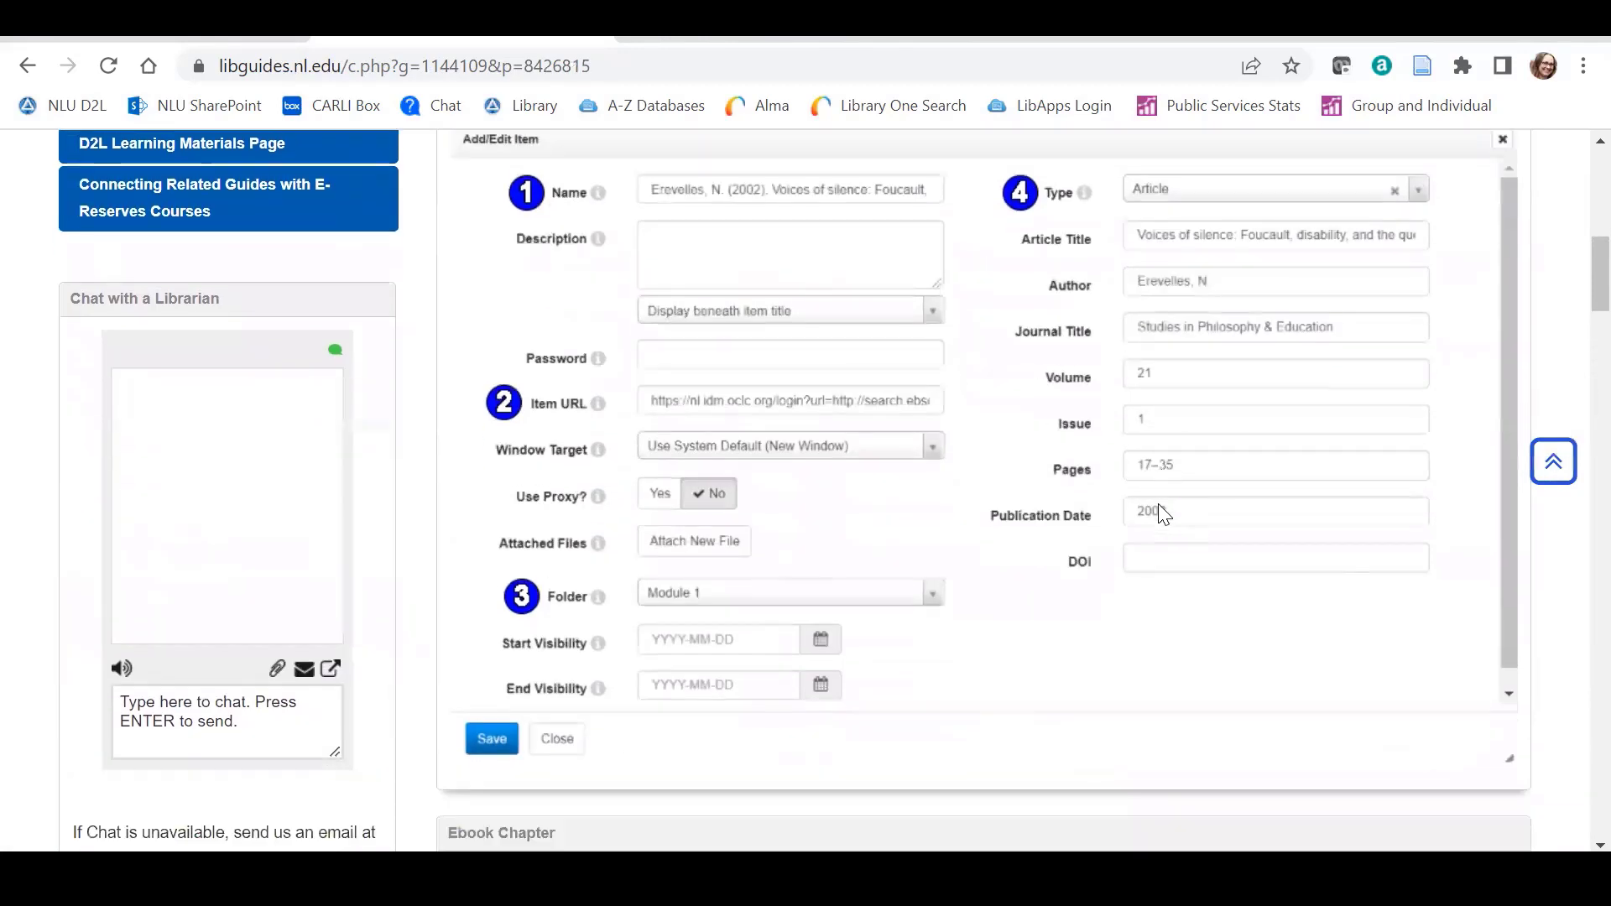
Step: Open the APA Reference List Entry Example Formats on the Adding Items page and highlight the article template and its example
scroll(1158, 507, "up", 7)
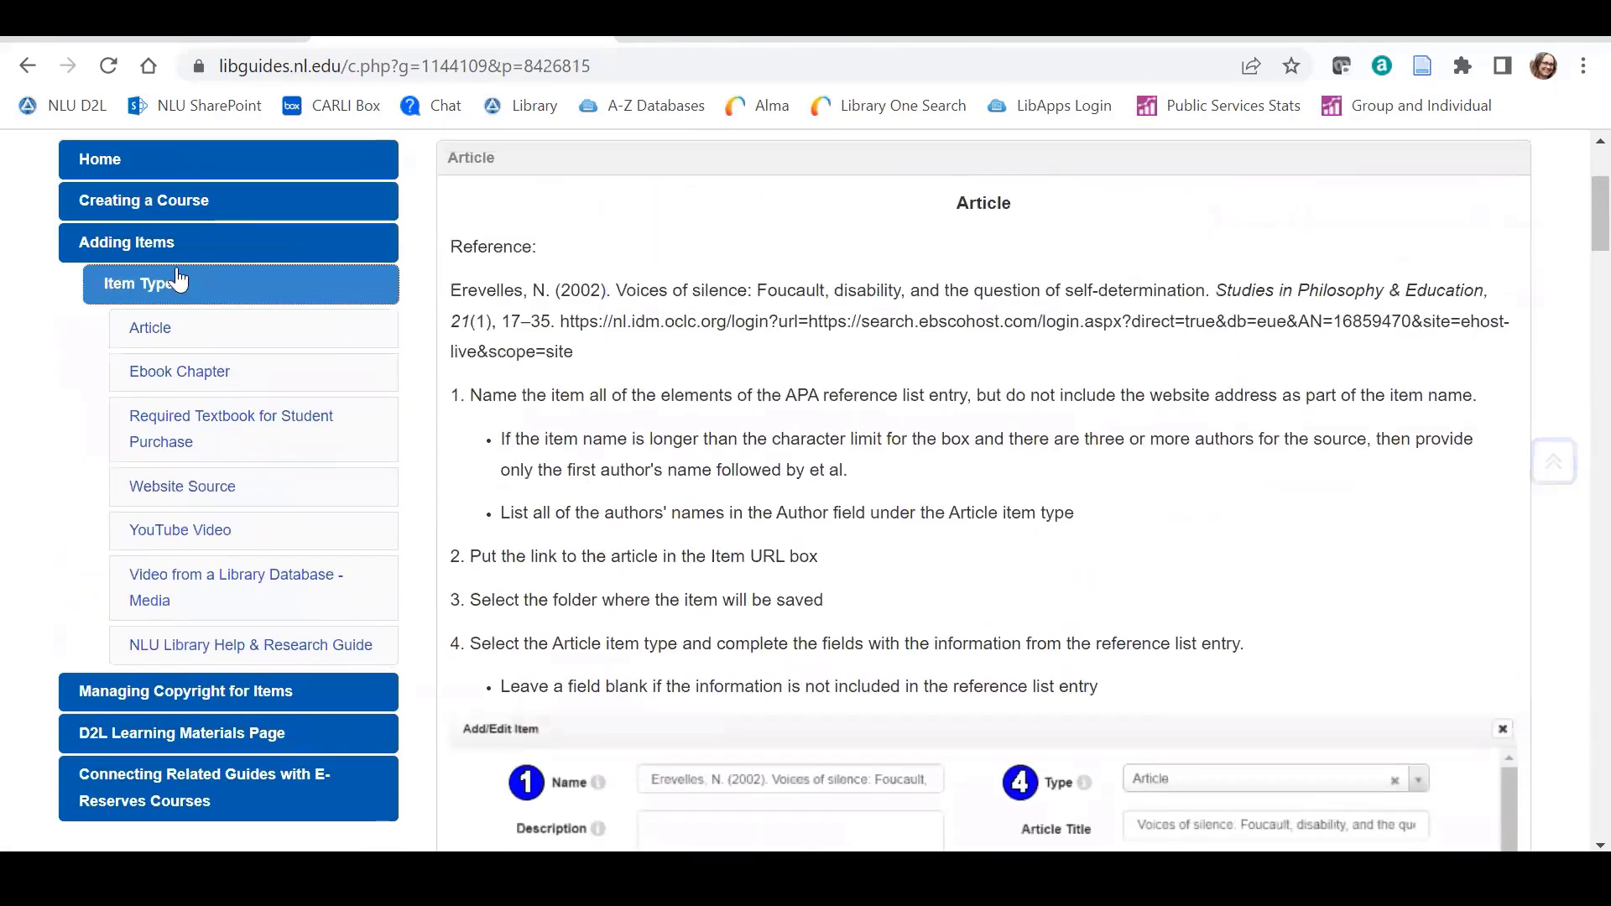
left_click(151, 244)
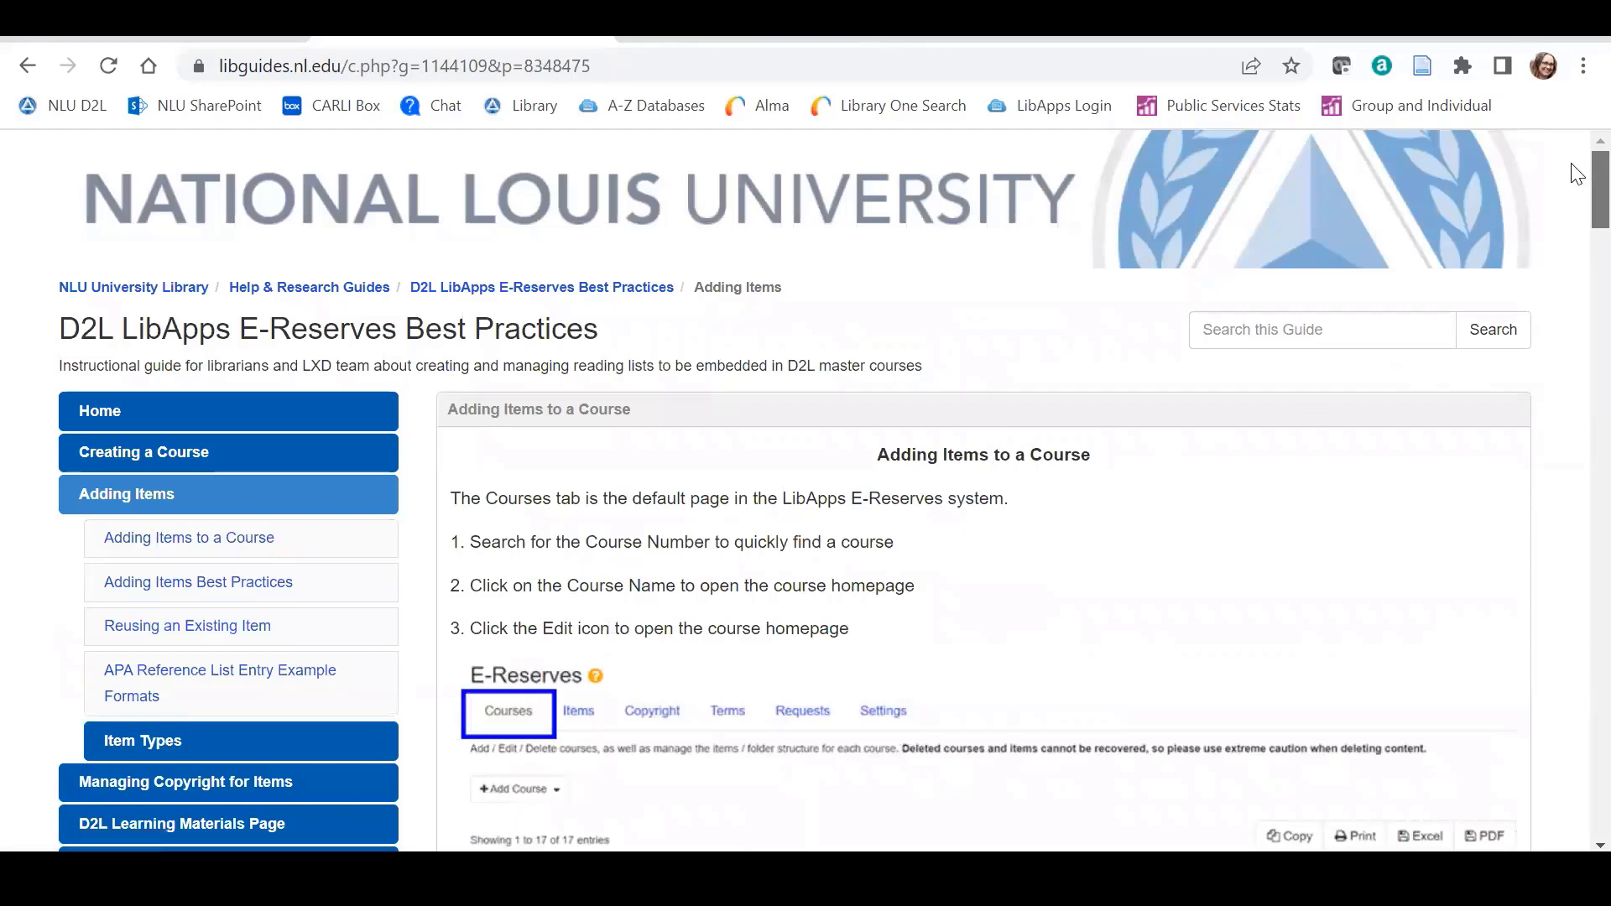
left_click(149, 674)
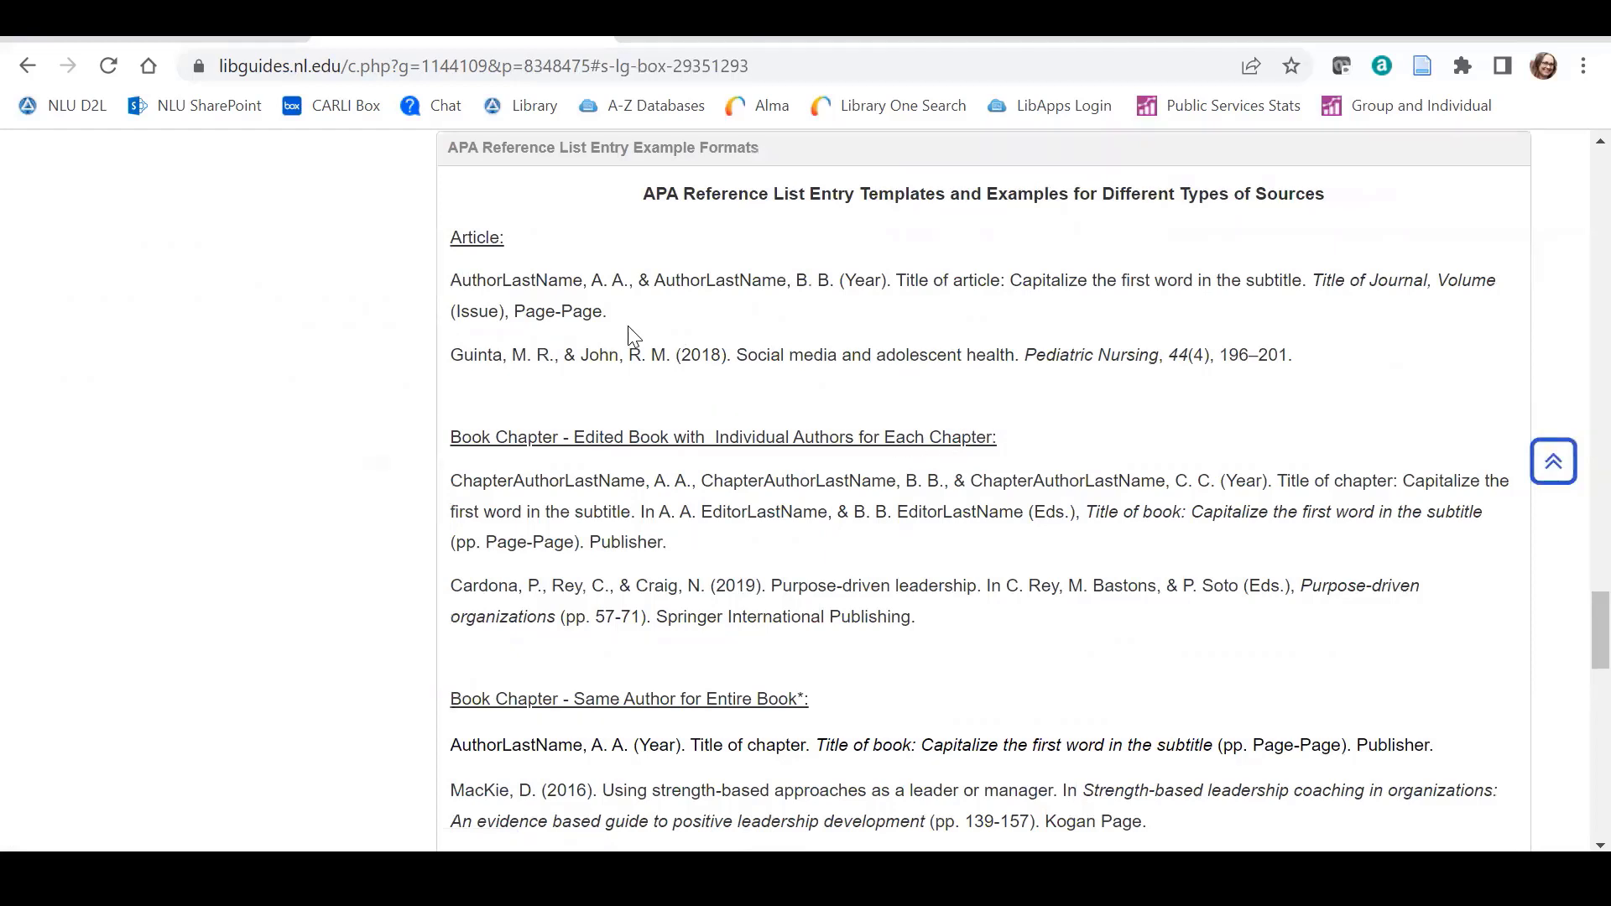
left_click_drag(627, 325, 459, 292)
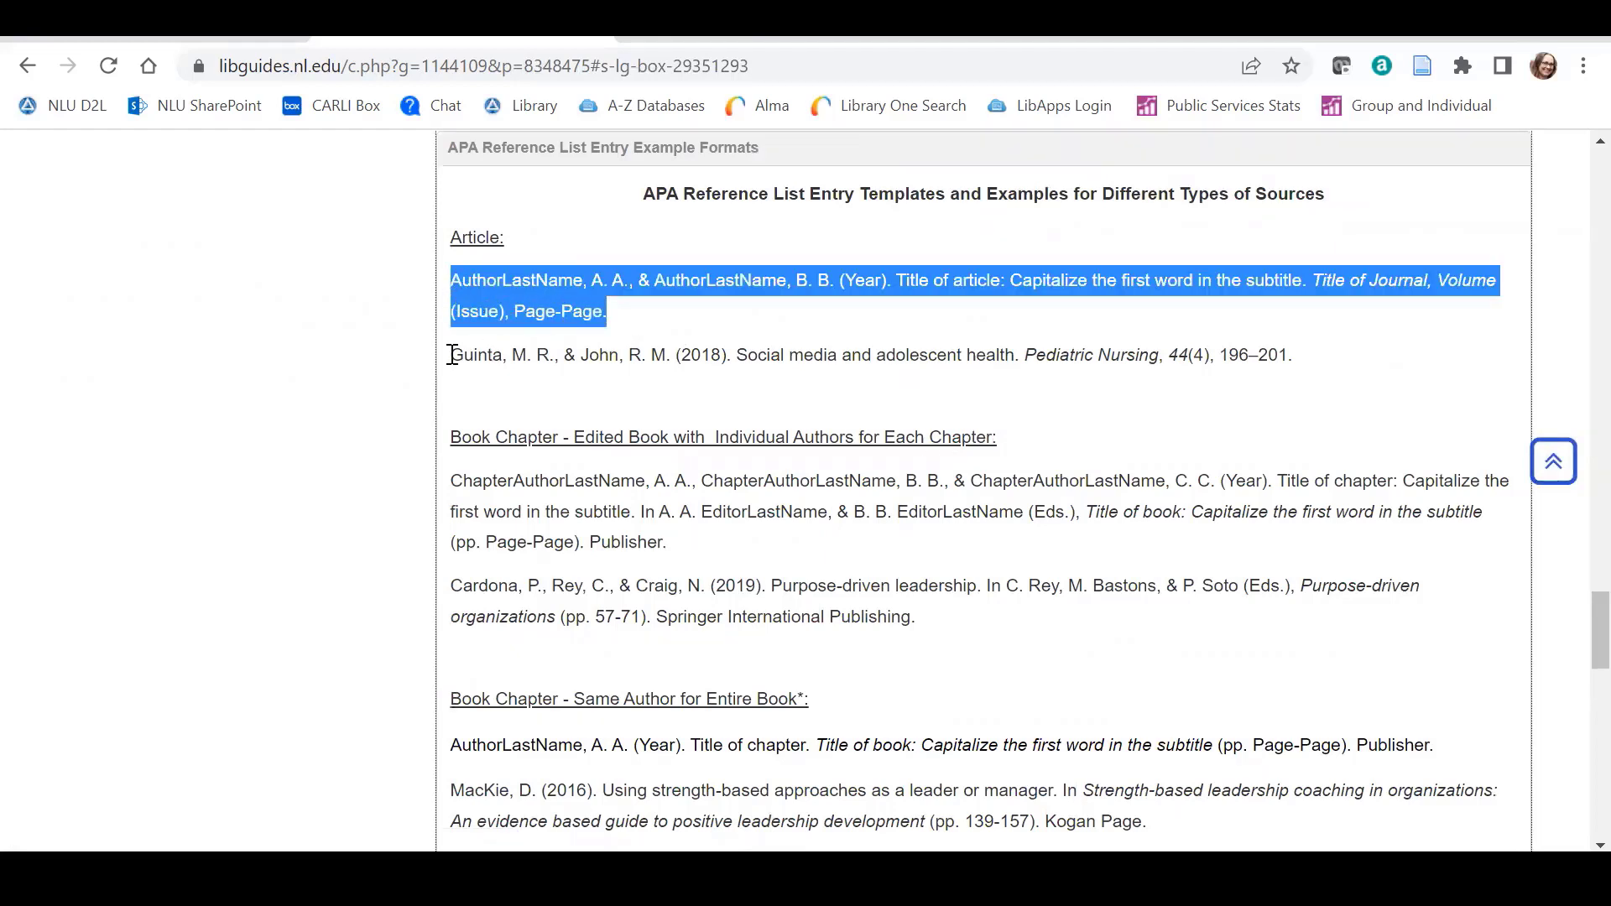
left_click_drag(452, 355, 1301, 350)
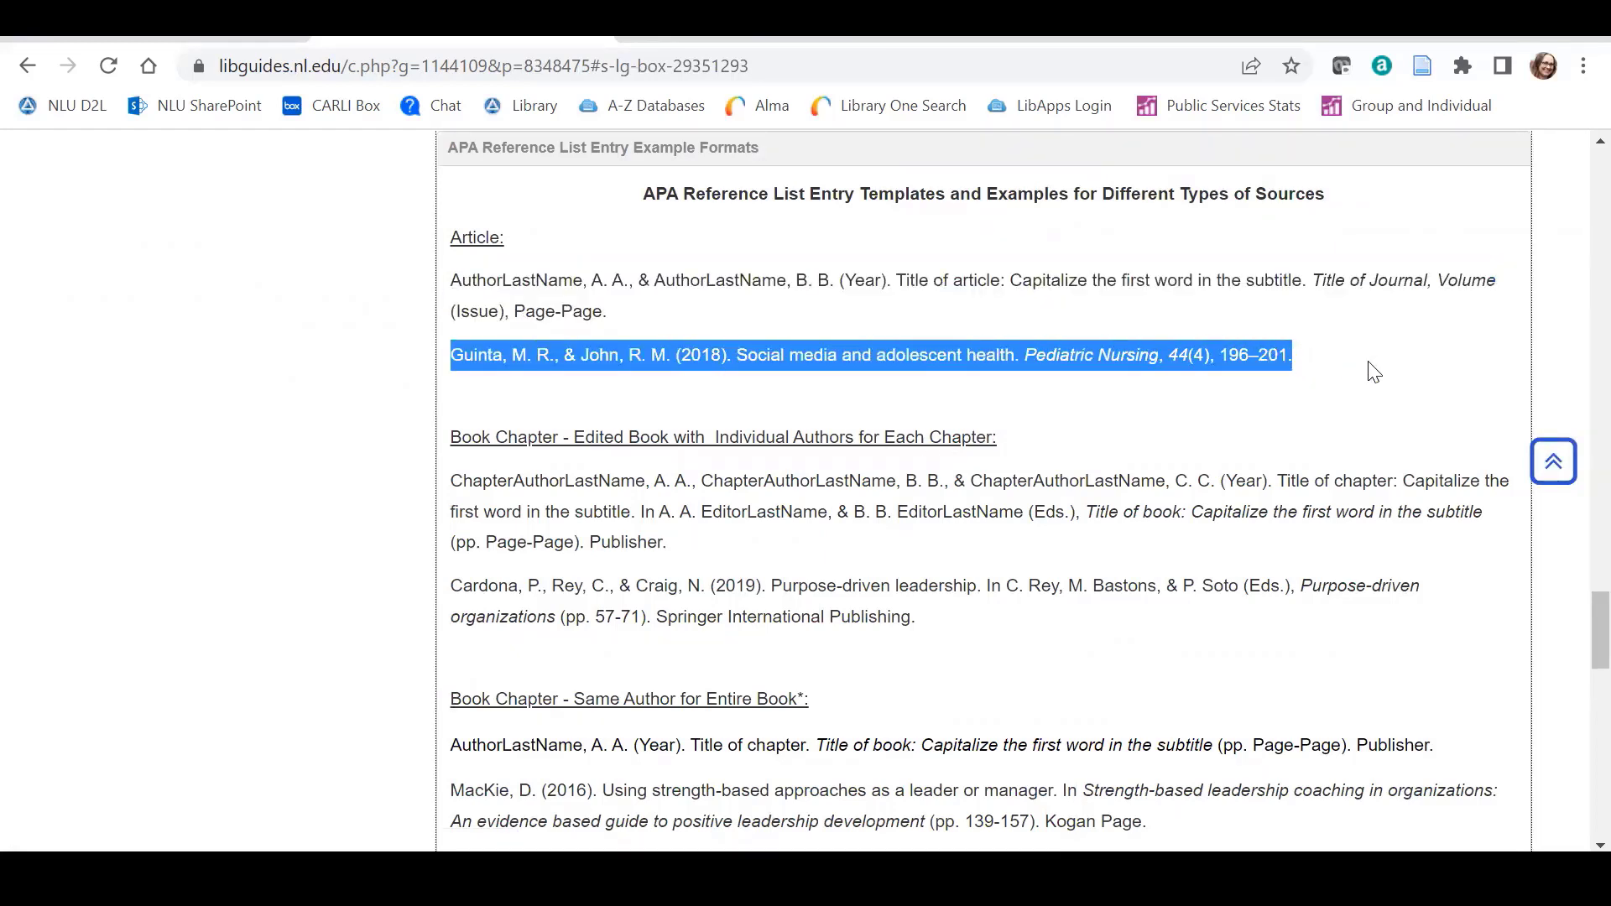
left_click(784, 554)
Step: Review the remaining APA templates and examples for book chapters, webpages, videos and library research guides
scroll(1050, 565, "down", 5)
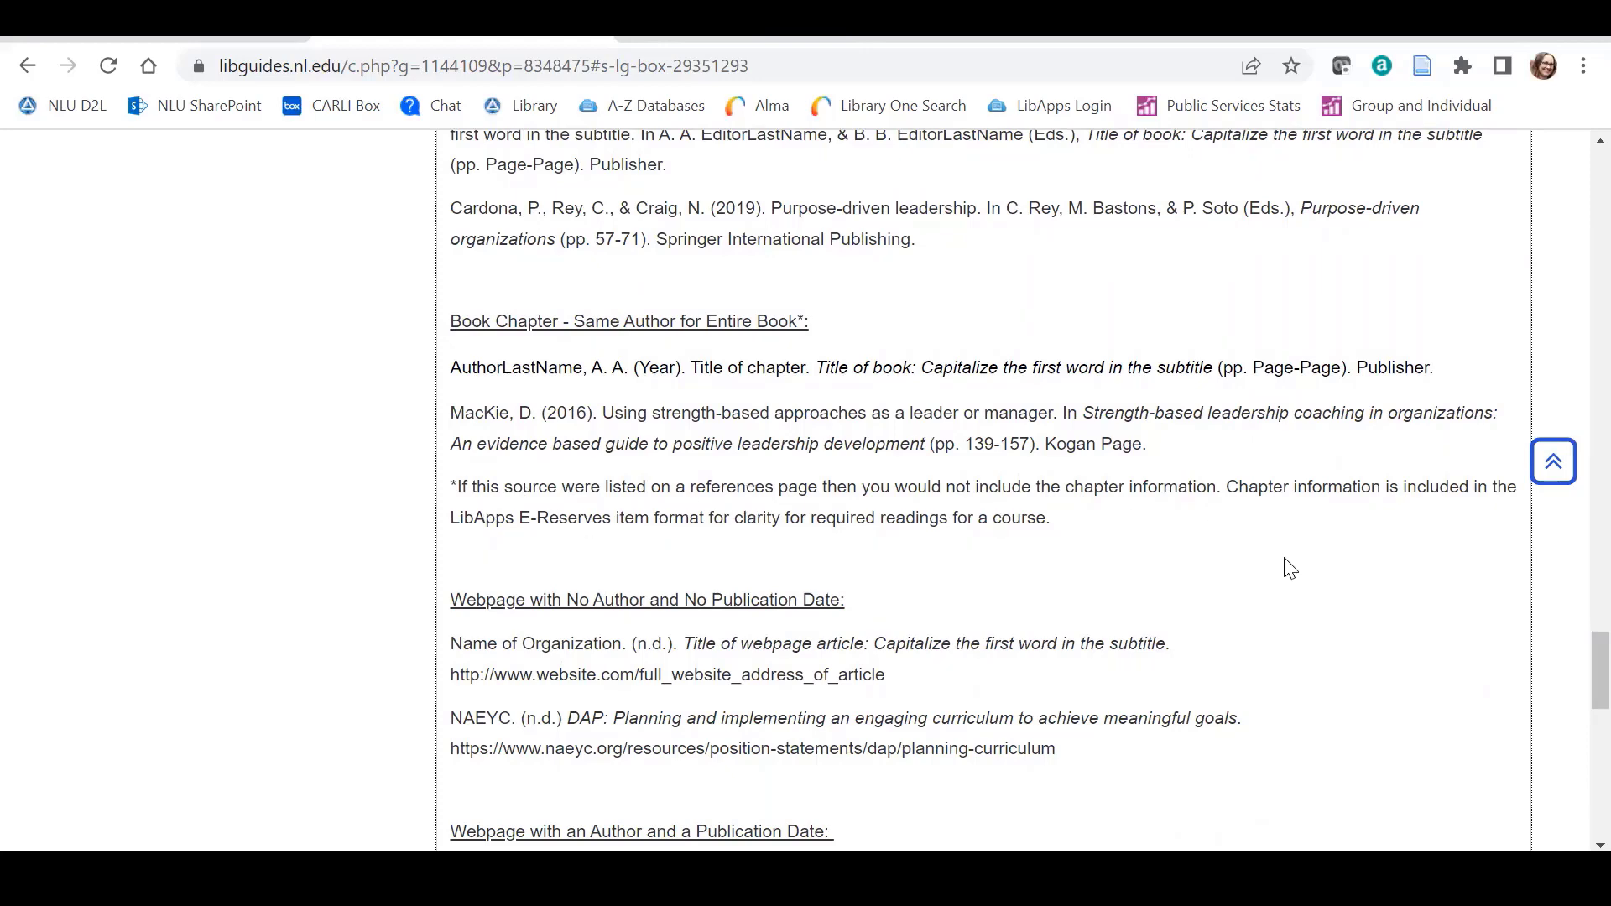
scroll(1297, 571, "down", 1)
scroll(1297, 573, "down", 2)
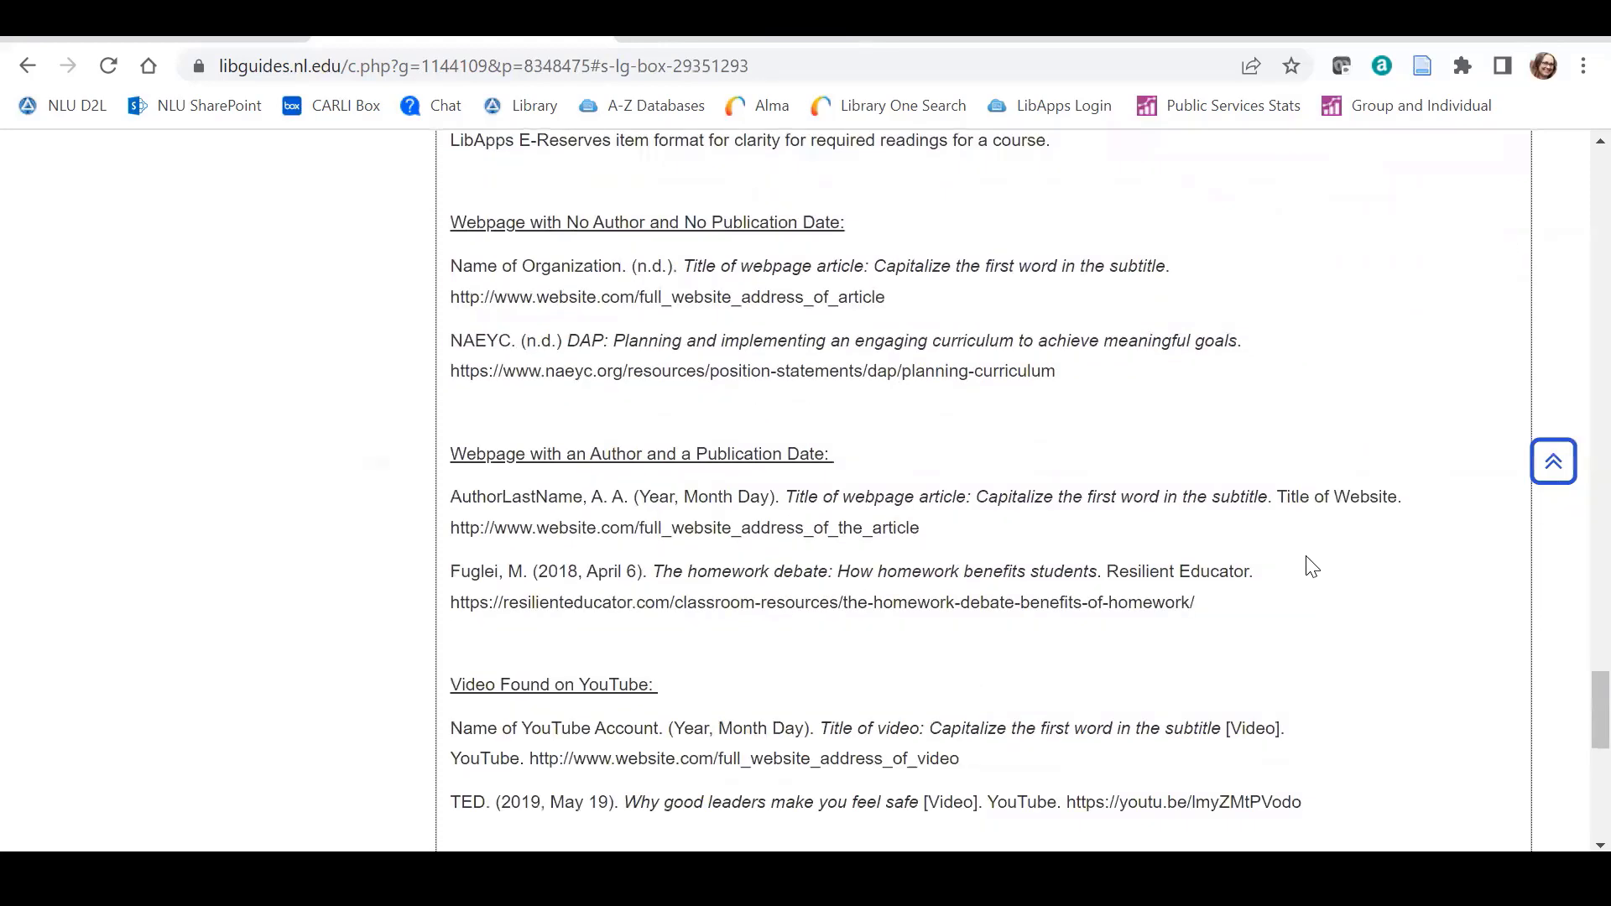
scroll(1312, 567, "down", 3)
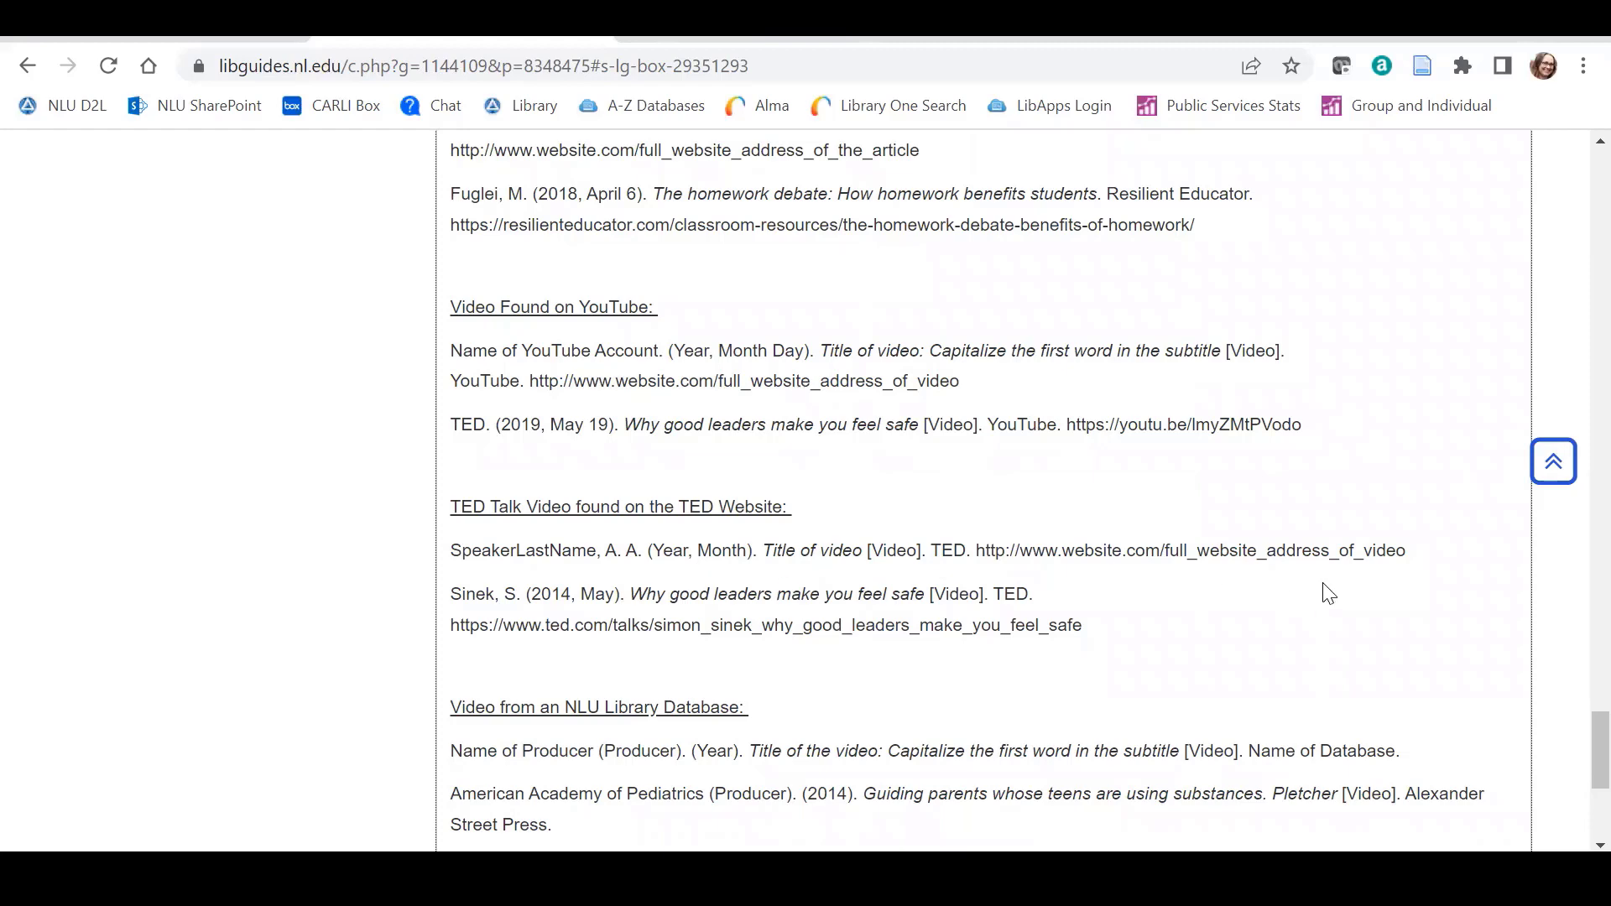
scroll(1328, 593, "down", 5)
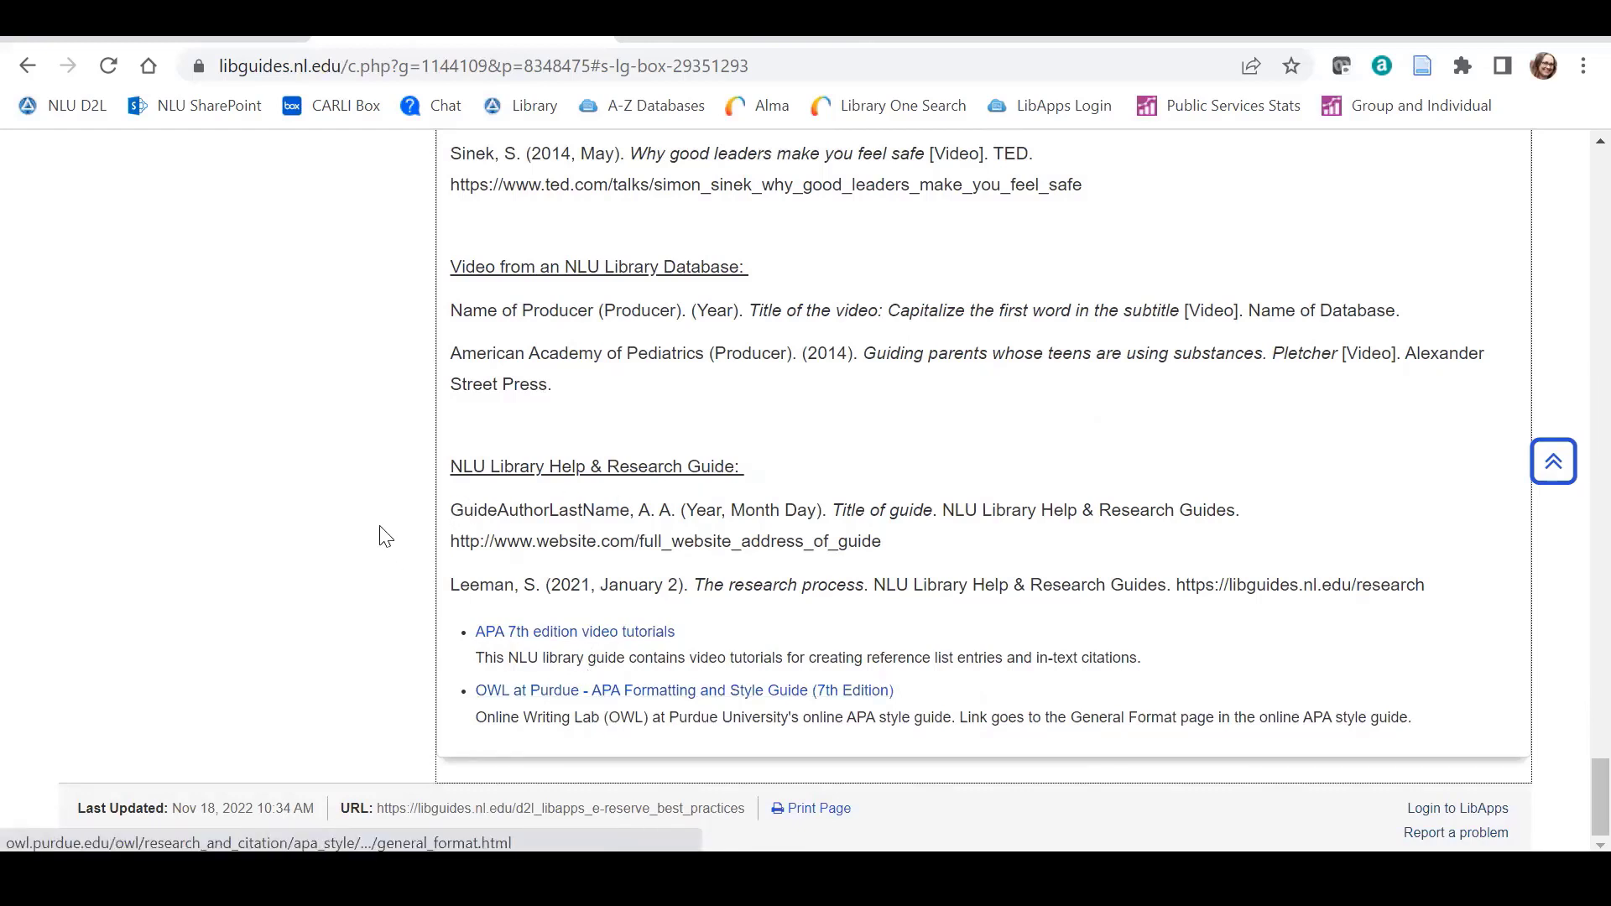
Step: Open the Connecting Related Guides with E-Reserves Courses page and examine its introduction and first instructions for selecting and publishing a guide
scroll(381, 537, "up", 10)
scroll(395, 554, "up", 15)
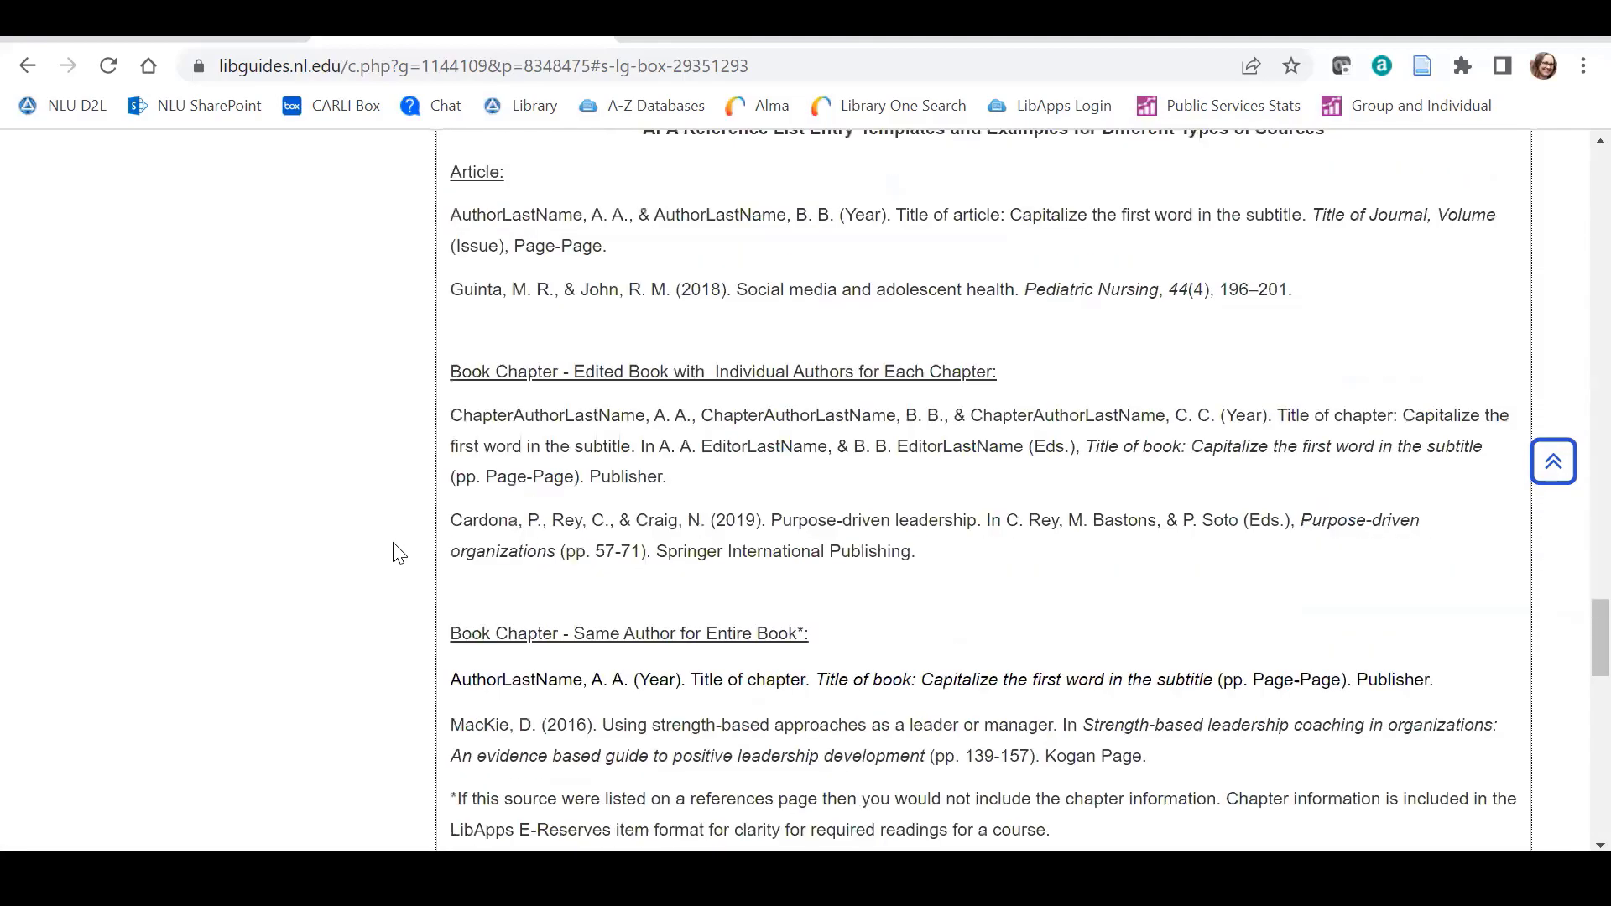
scroll(411, 567, "up", 20)
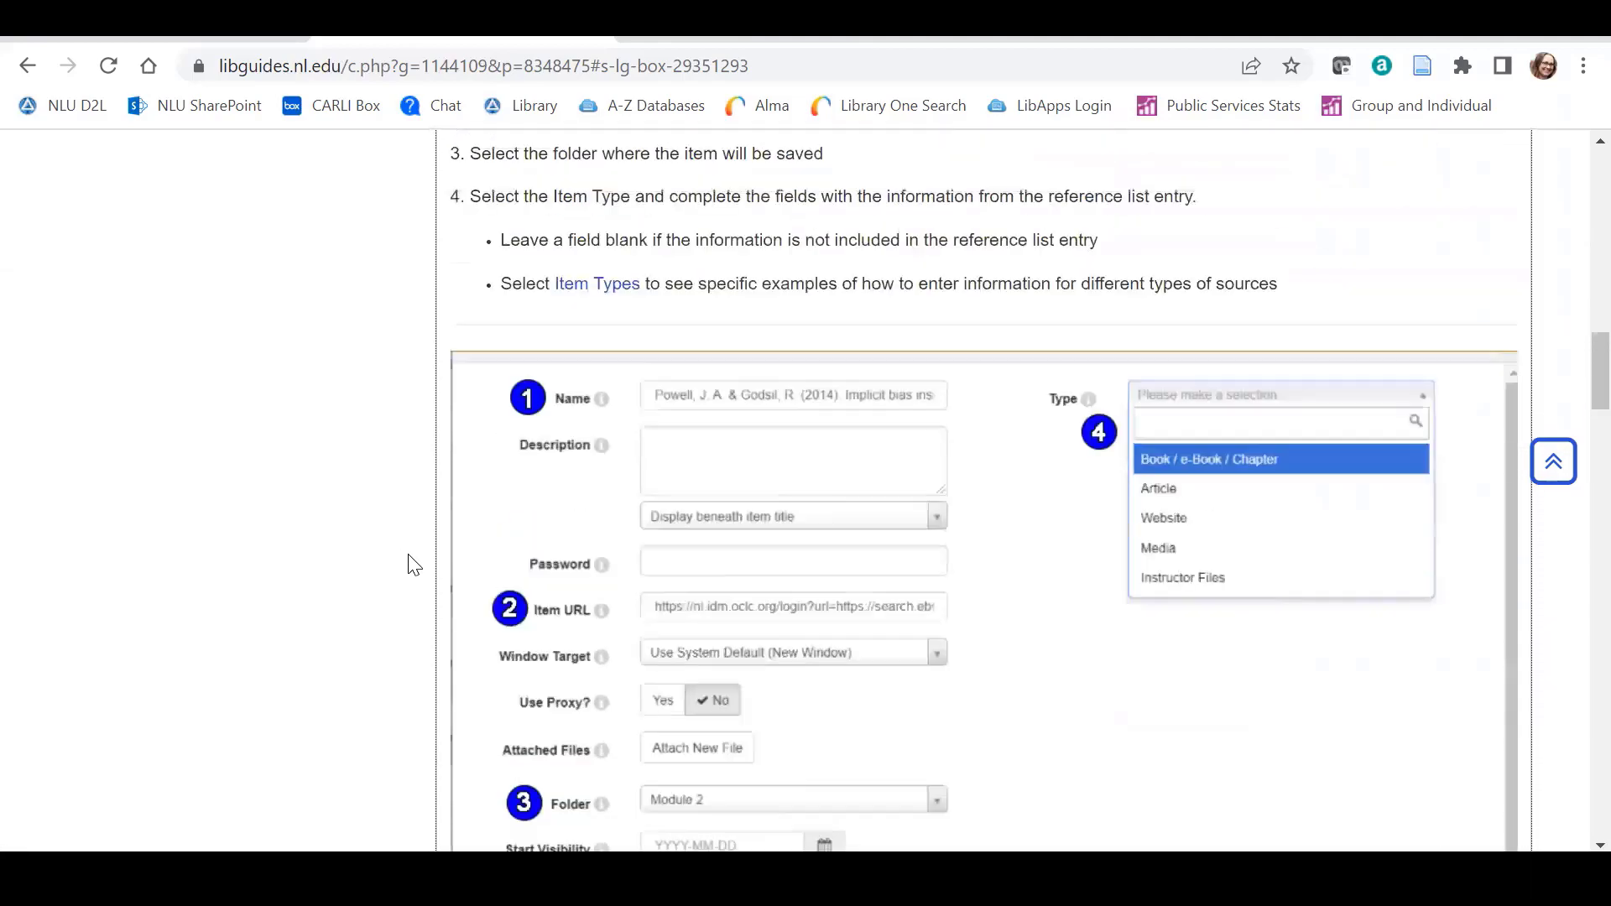
scroll(424, 571, "down", 1)
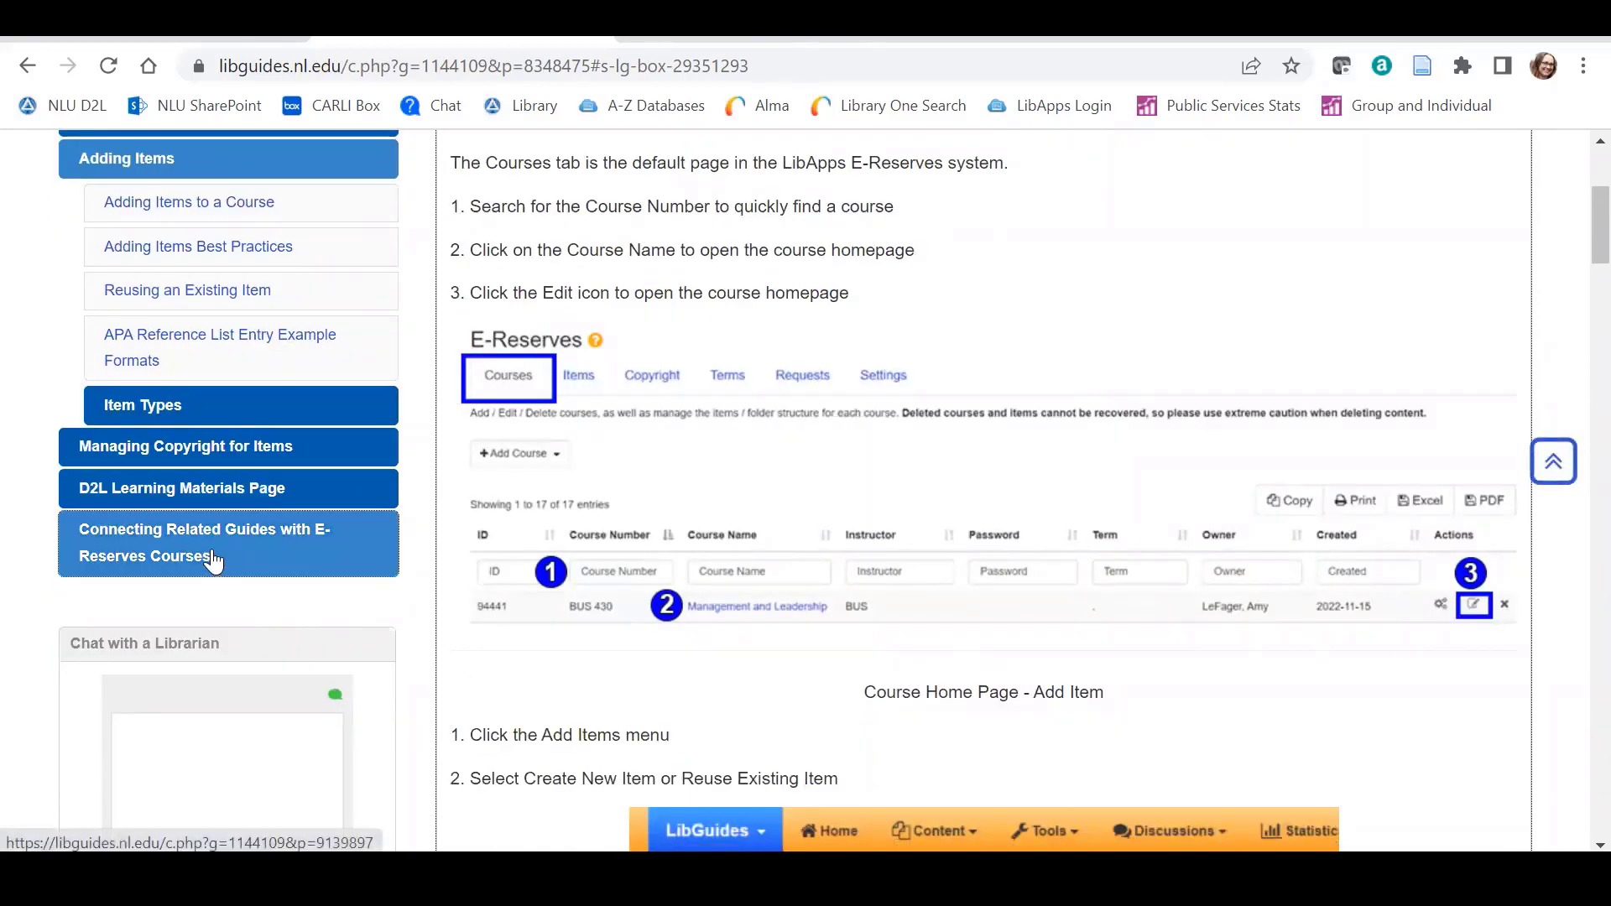
left_click(212, 560)
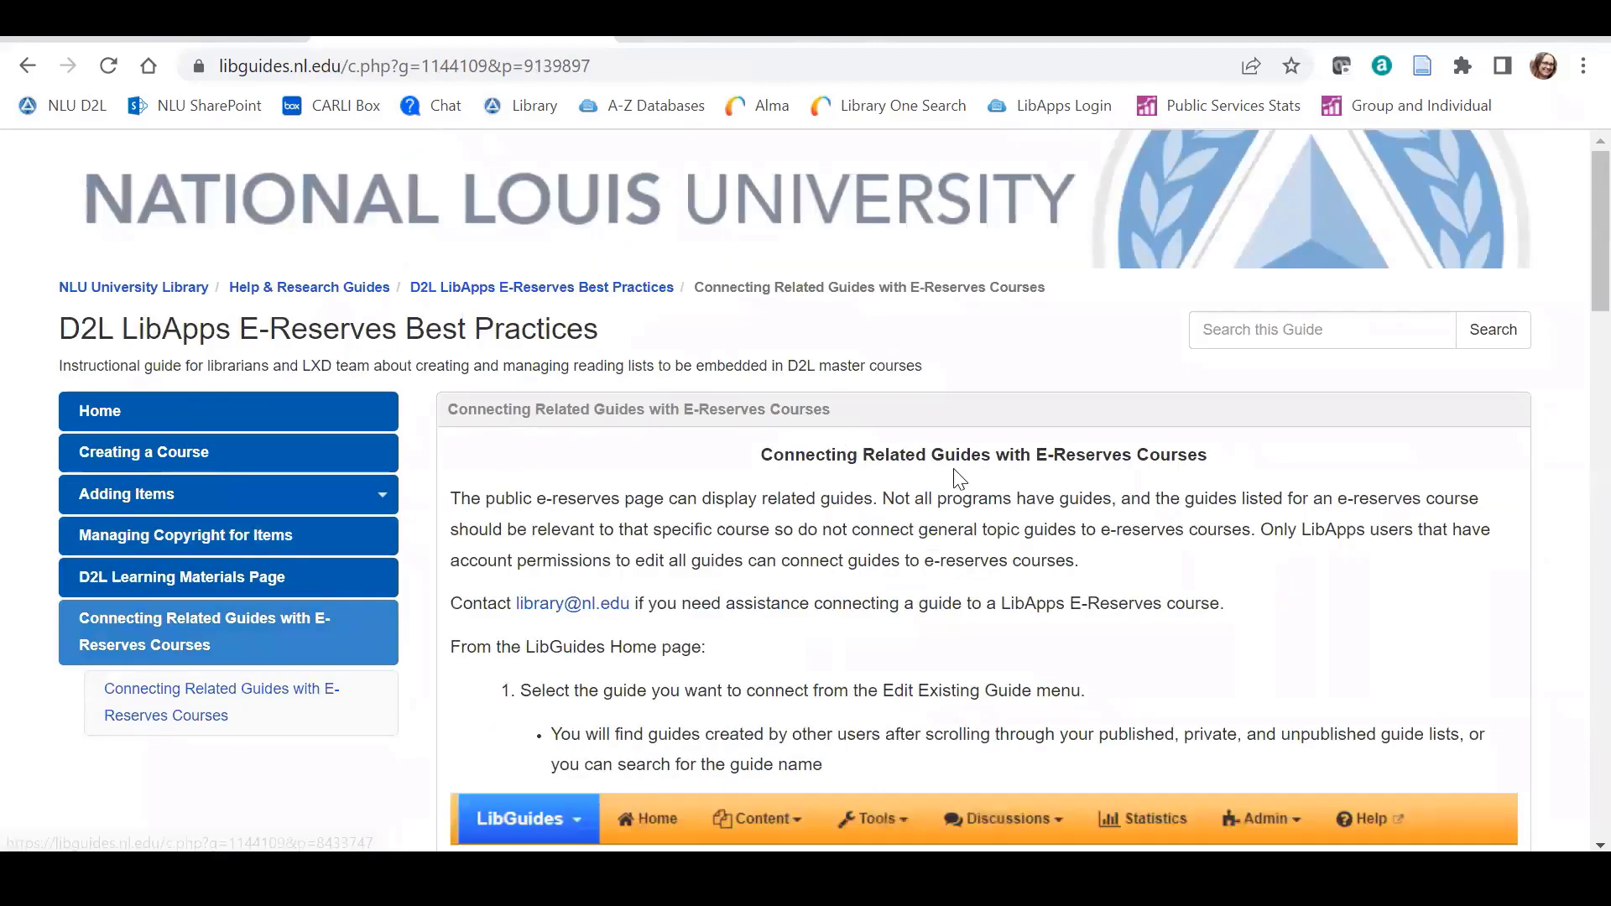
scroll(1066, 509, "down", 3)
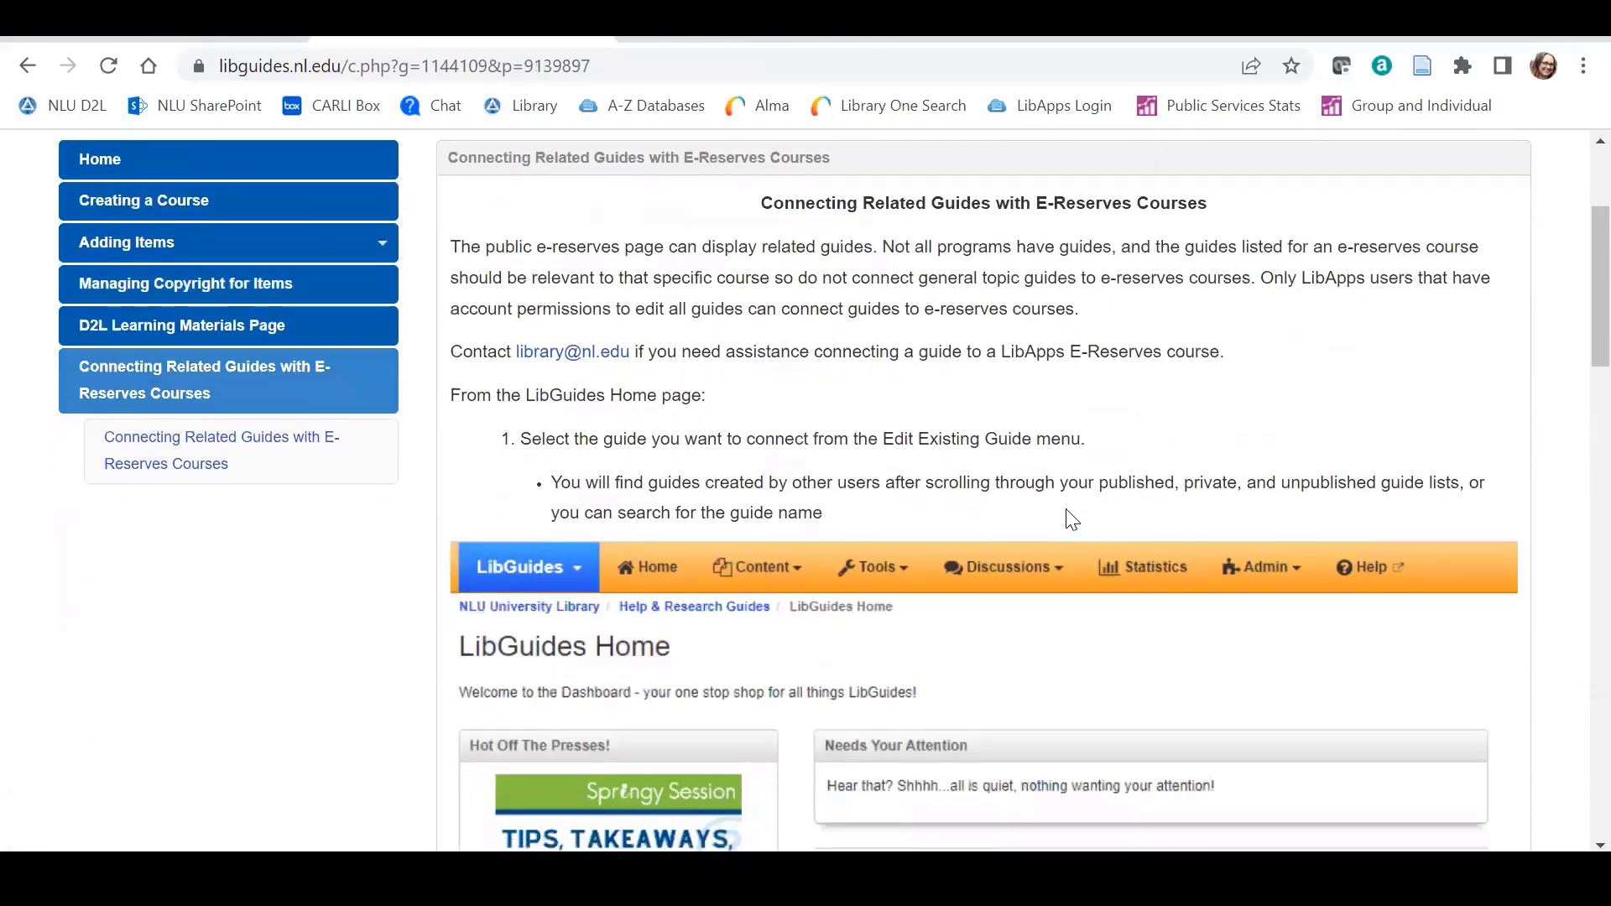
scroll(1072, 519, "down", 1)
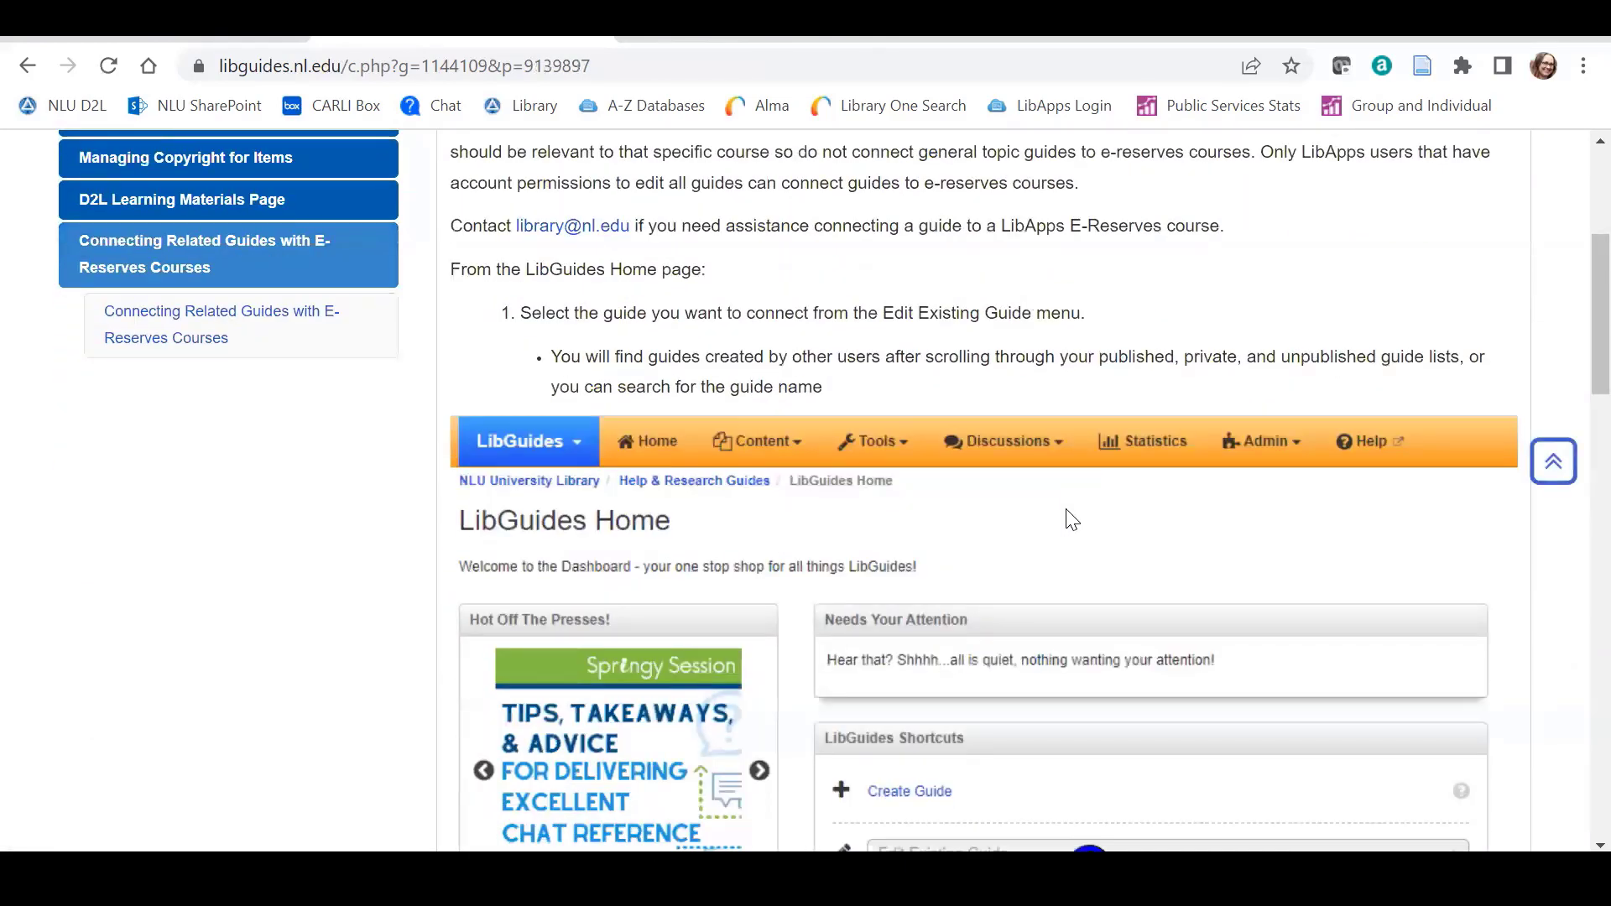
scroll(1068, 515, "up", 5)
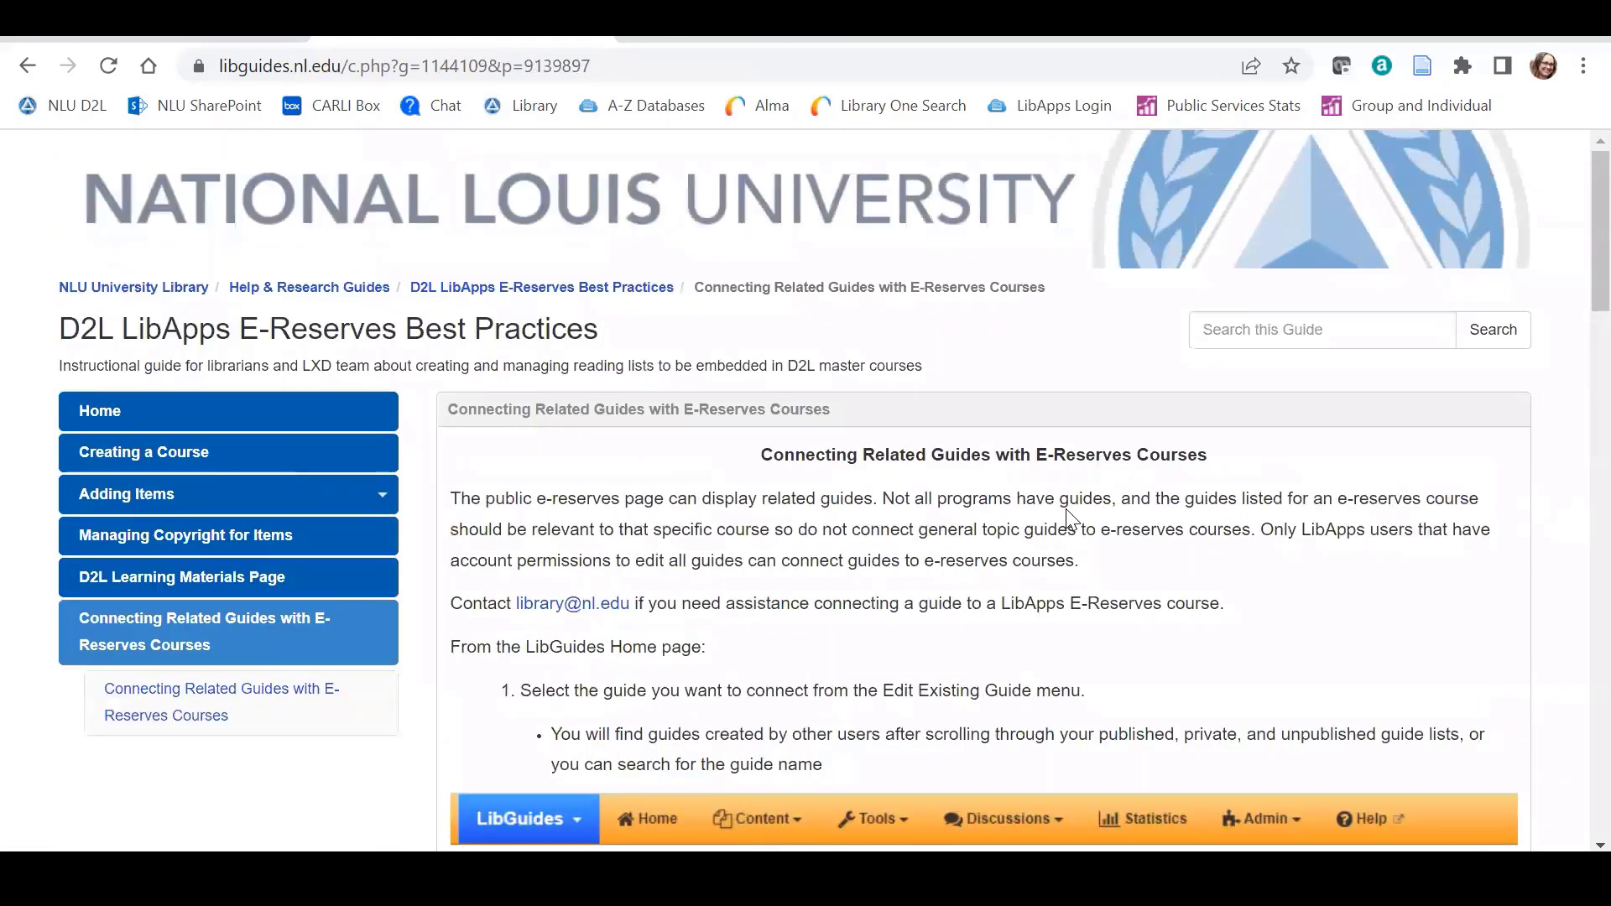
scroll(1066, 508, "down", 6)
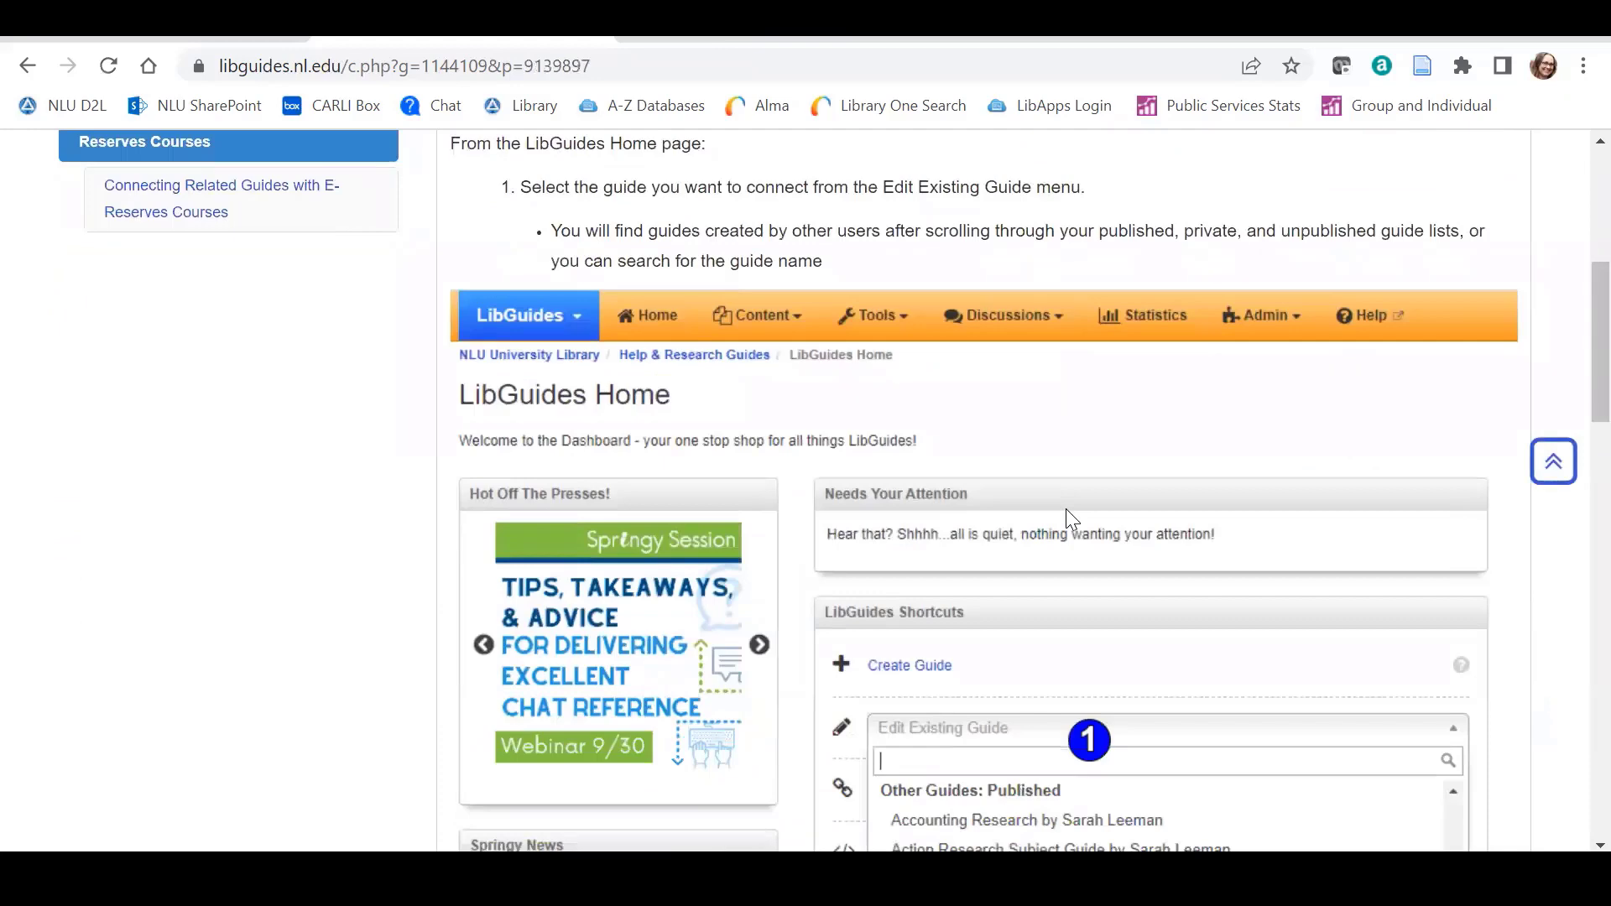
scroll(1067, 509, "down", 3)
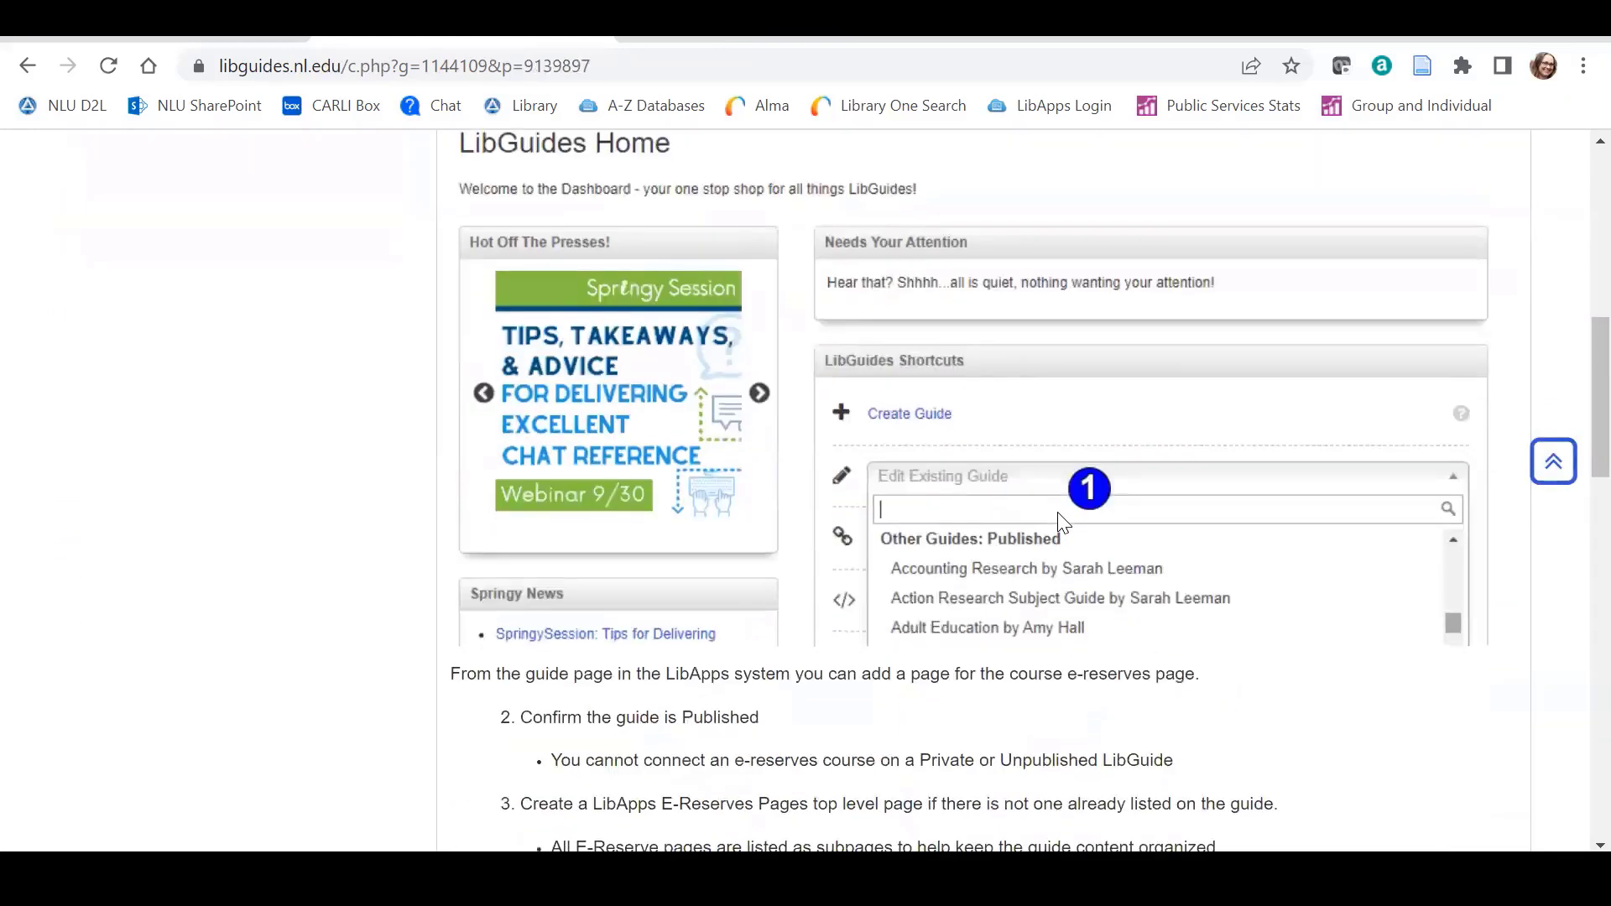
scroll(896, 485, "up", 8)
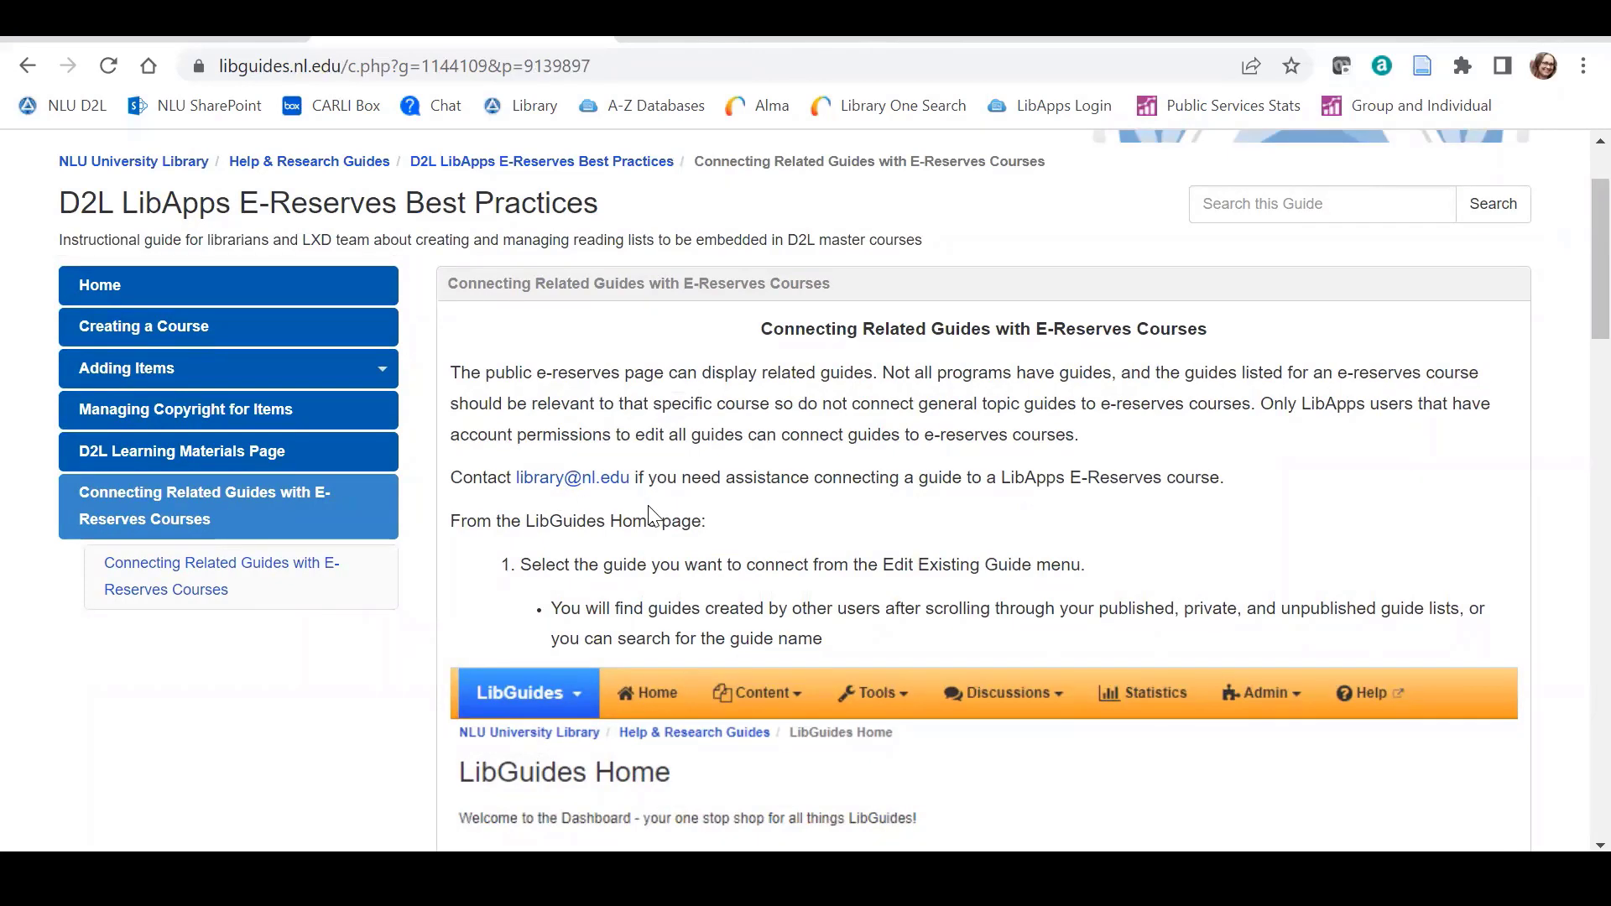
scroll(743, 524, "up", 2)
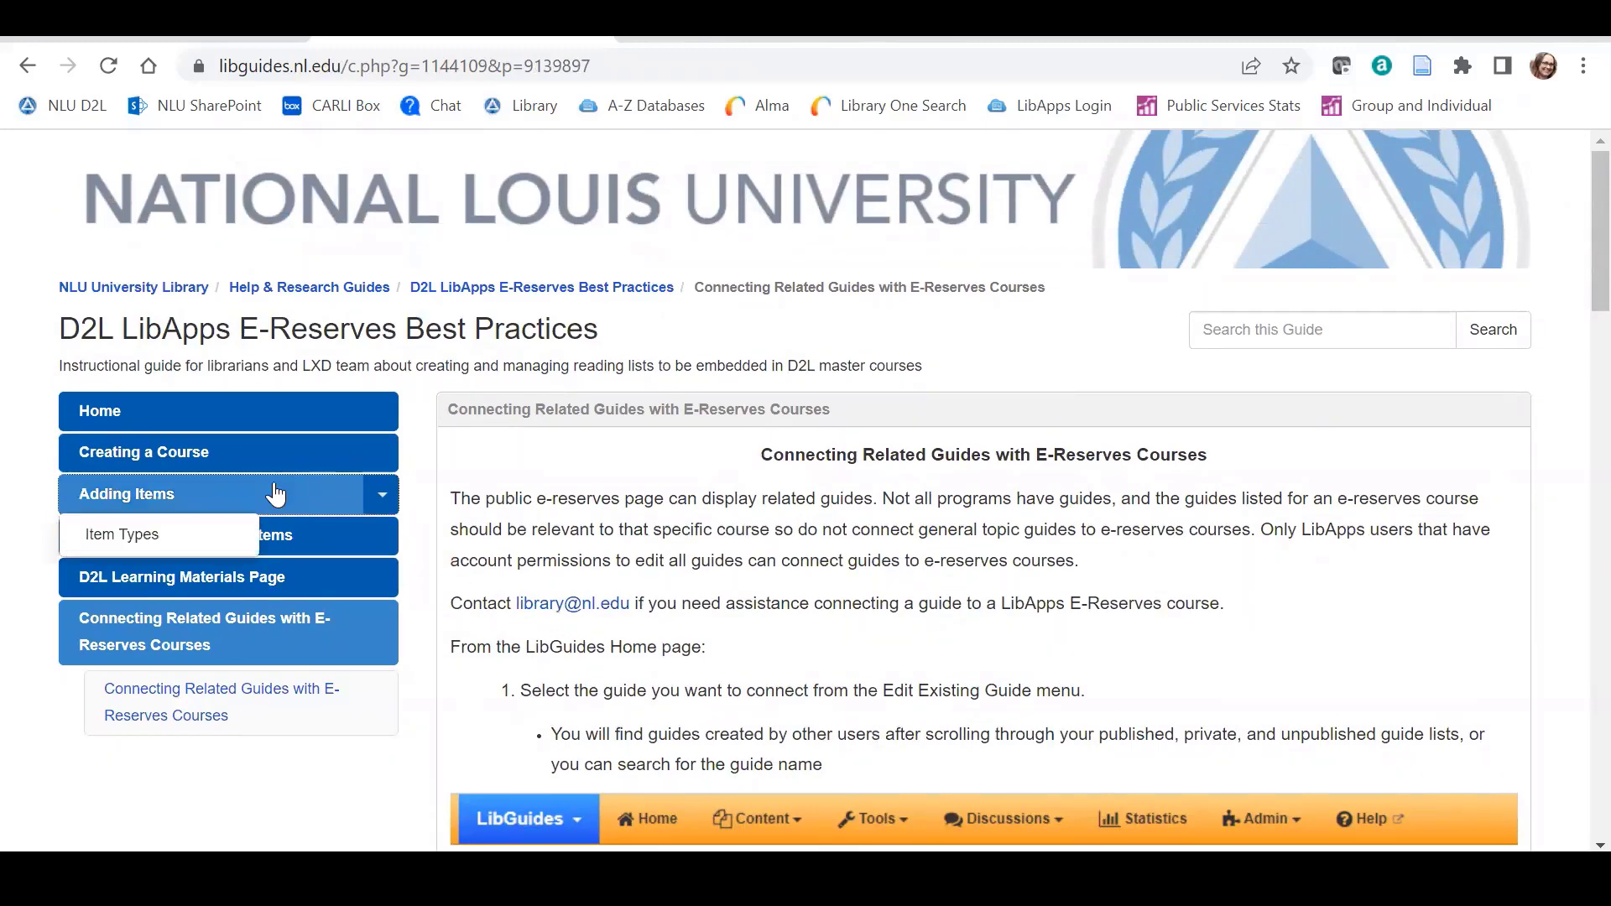
Step: From the guide's Home page, open the E-Reserves Public Course List, view the DBA 620 course page, and return to the guide
left_click(223, 428)
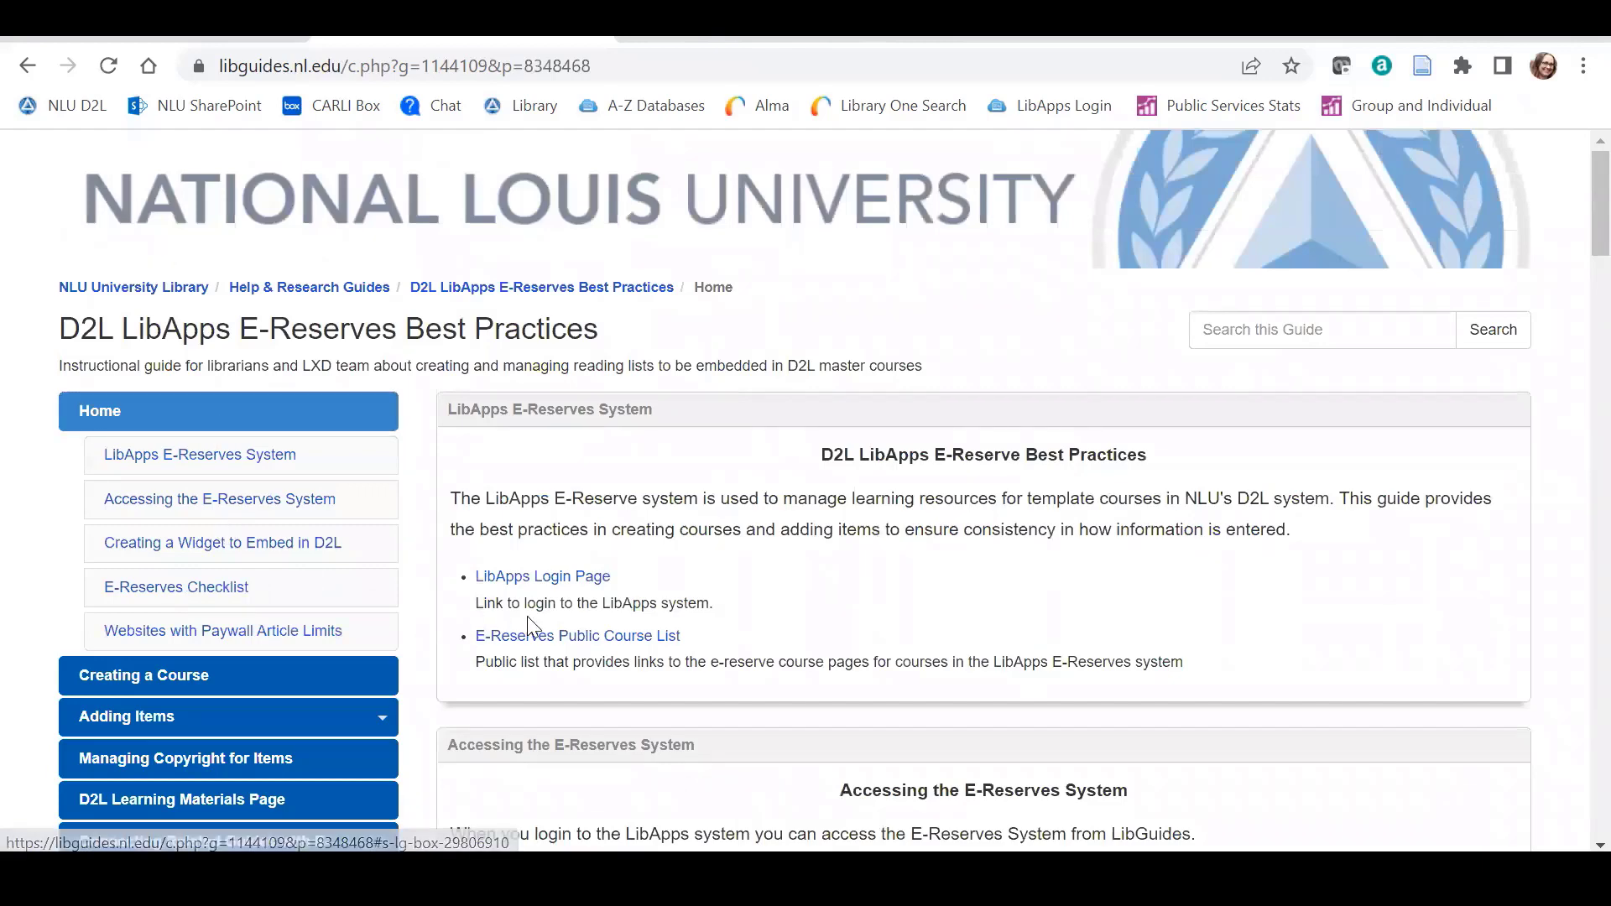
left_click(571, 642)
scroll(331, 569, "down", 1)
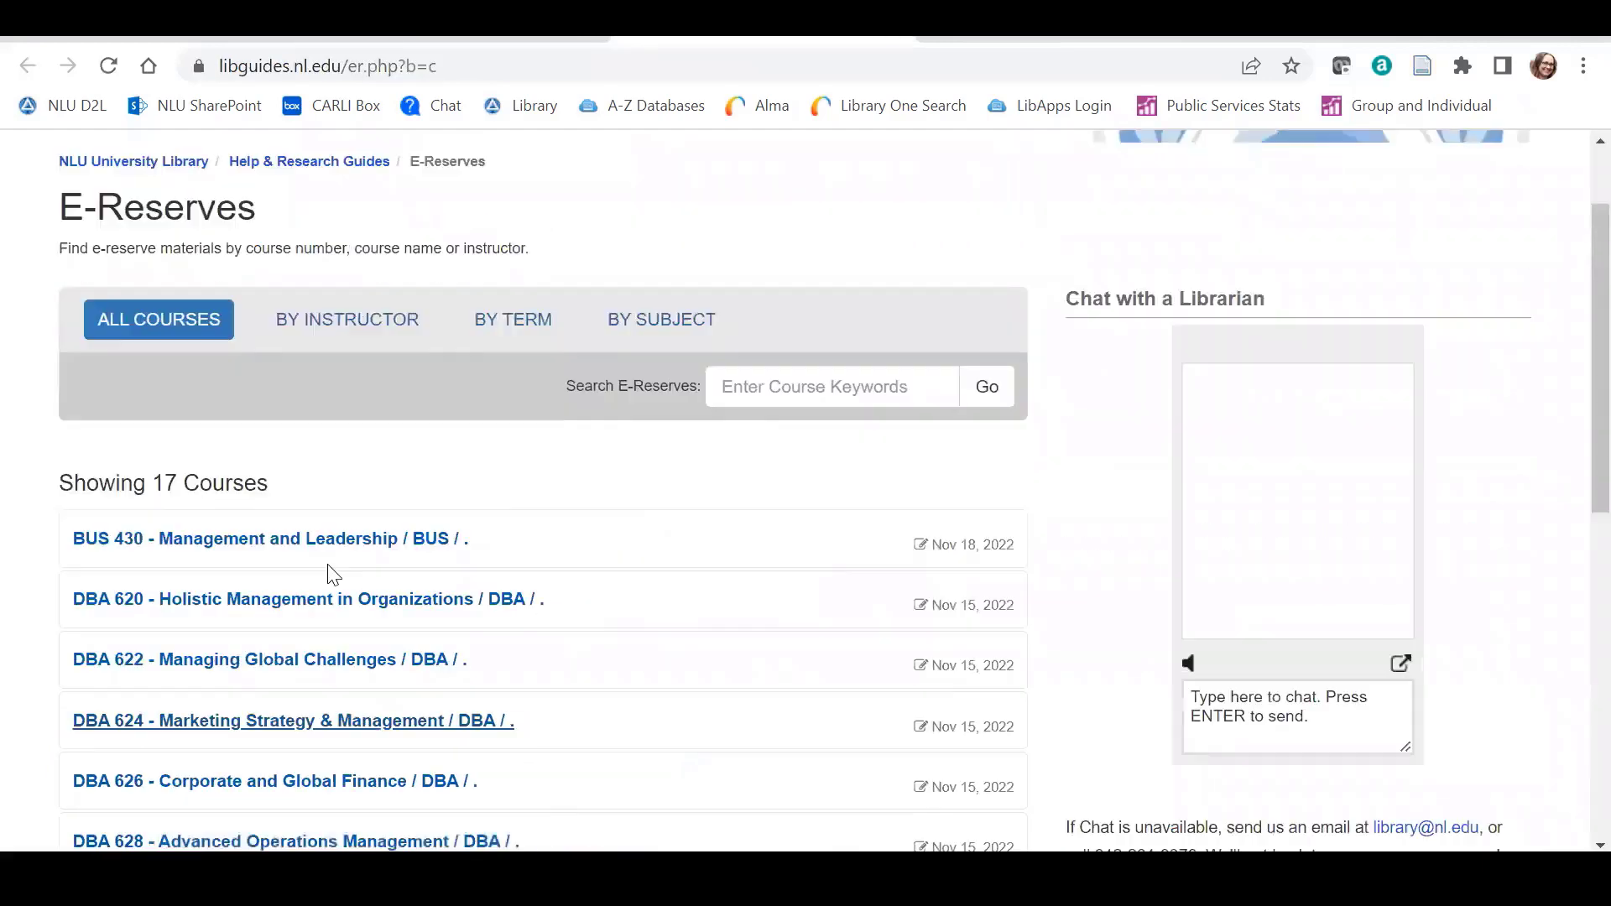
left_click(347, 613)
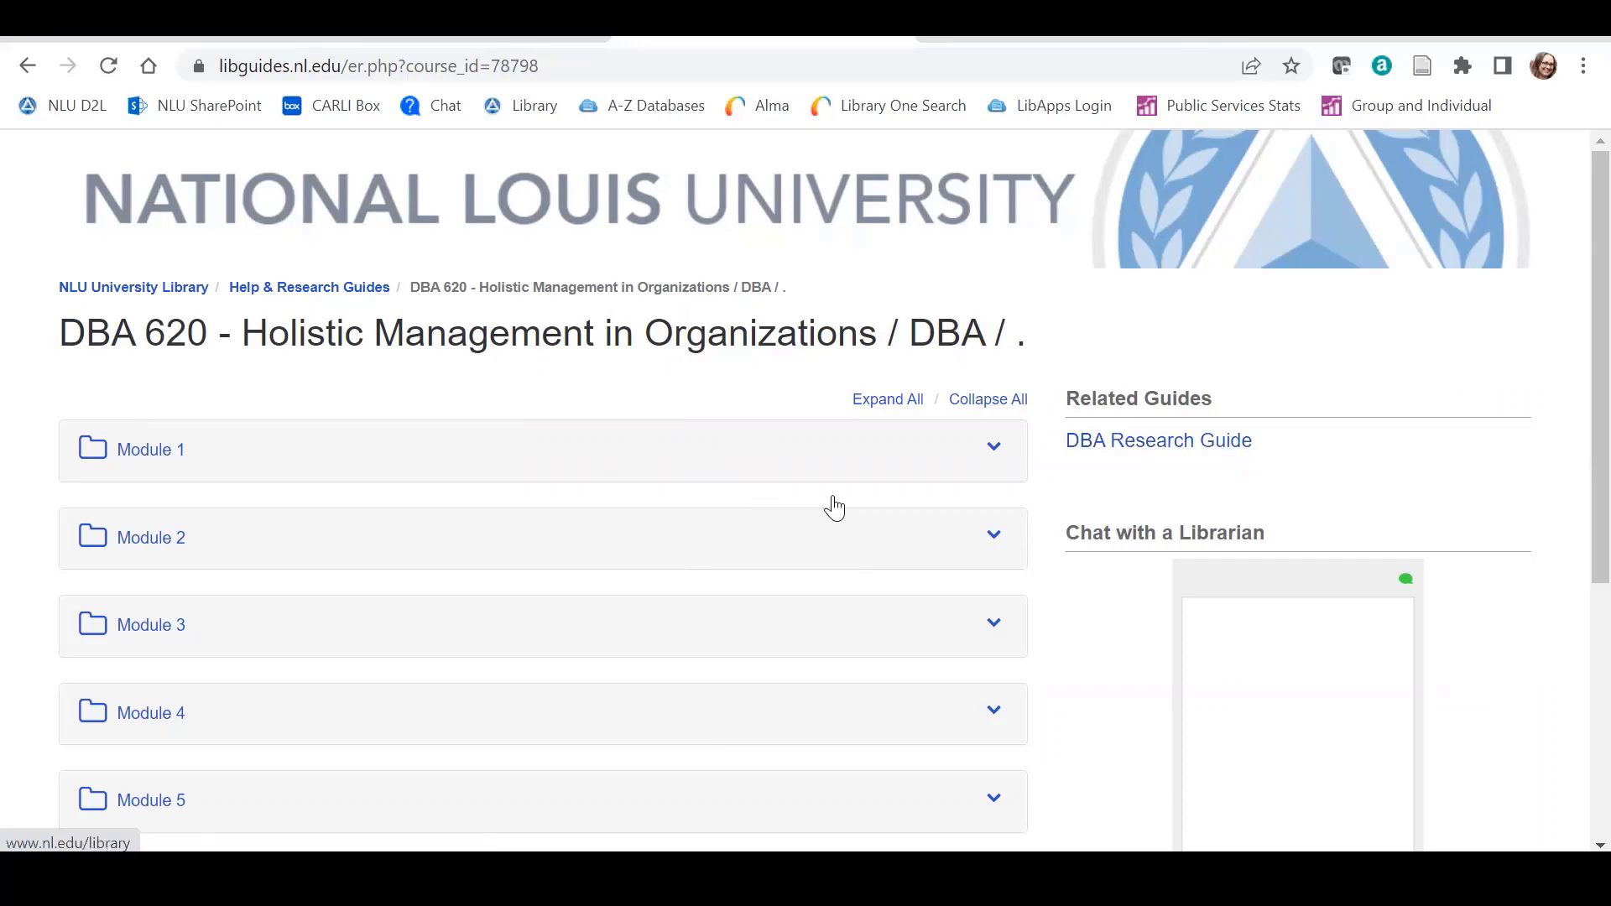
left_click(461, 40)
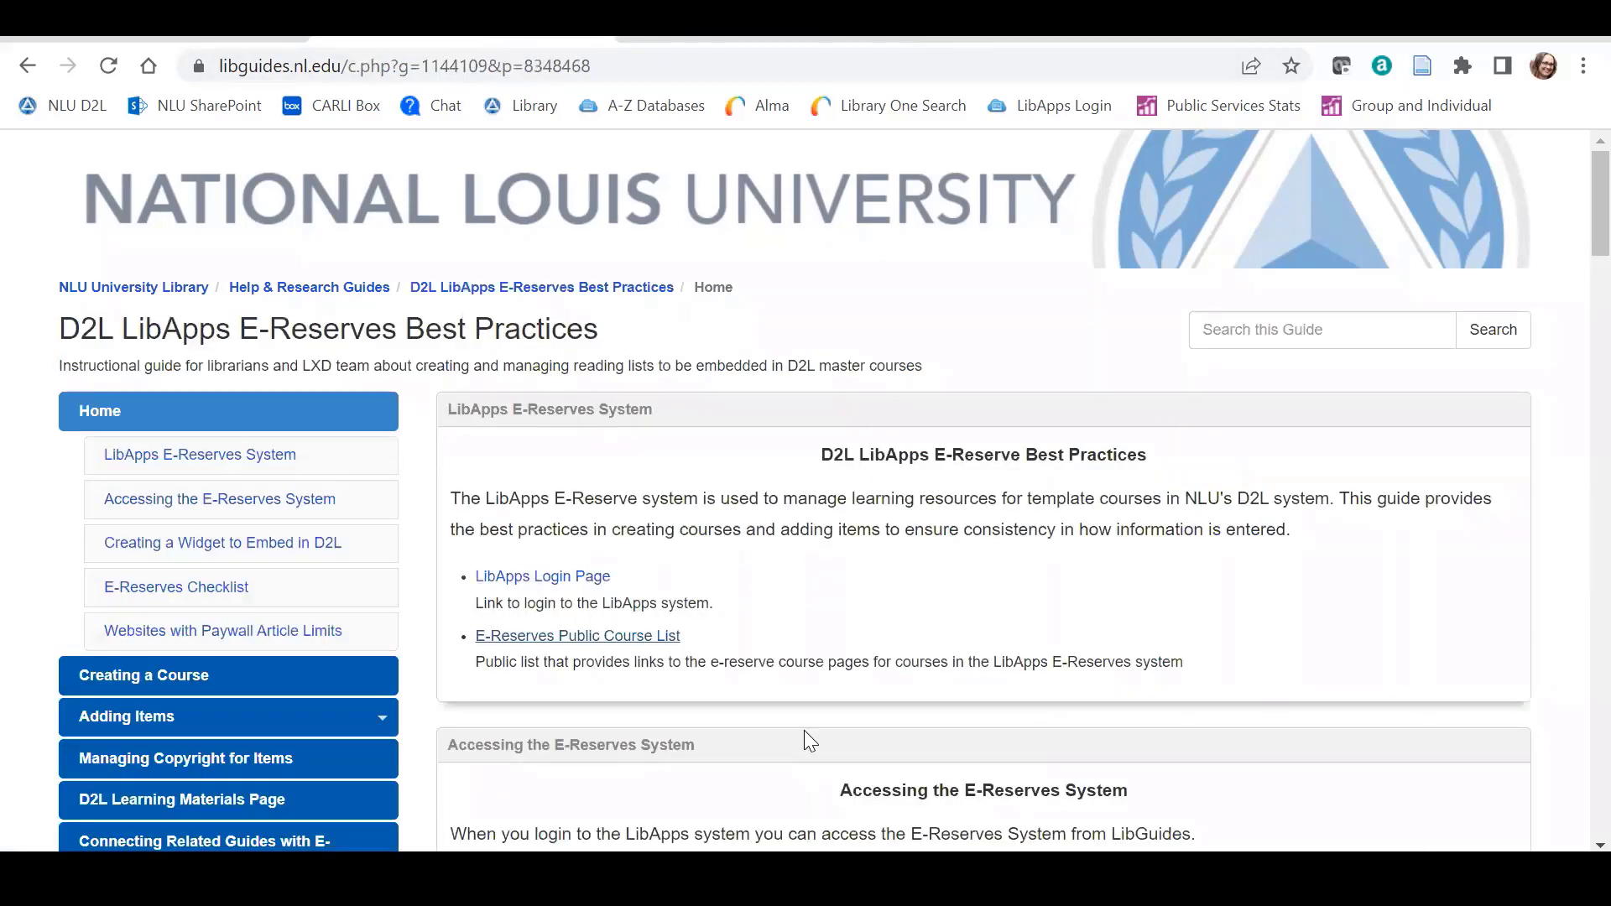